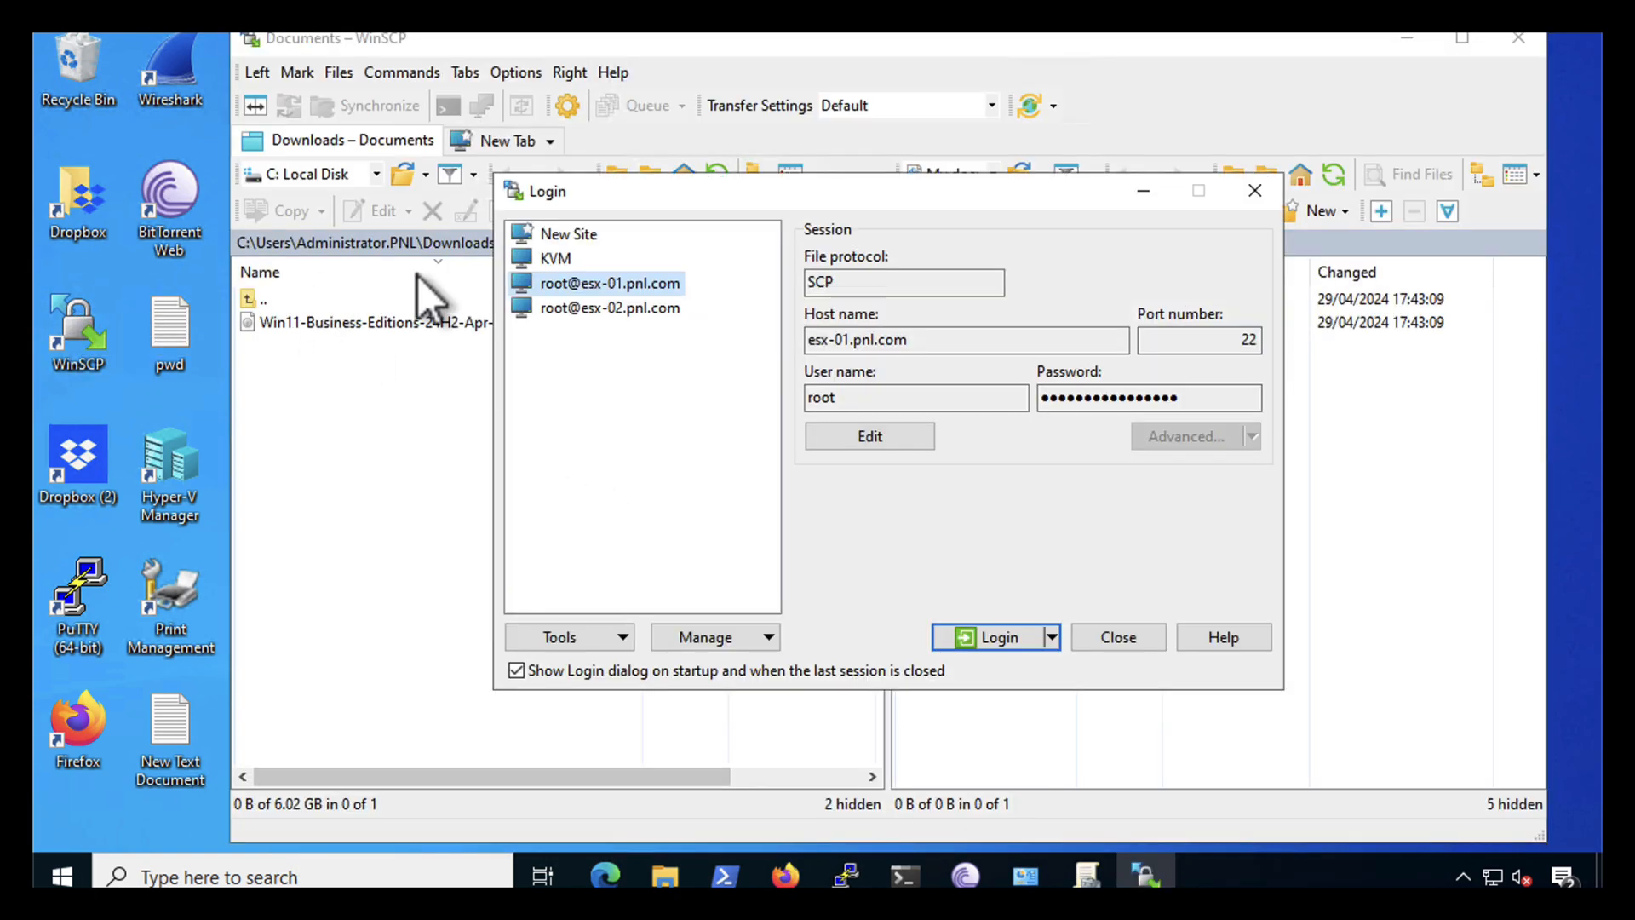
- Log in to the esx-01.pnl.com site in WinSCP
left_click(998, 637)
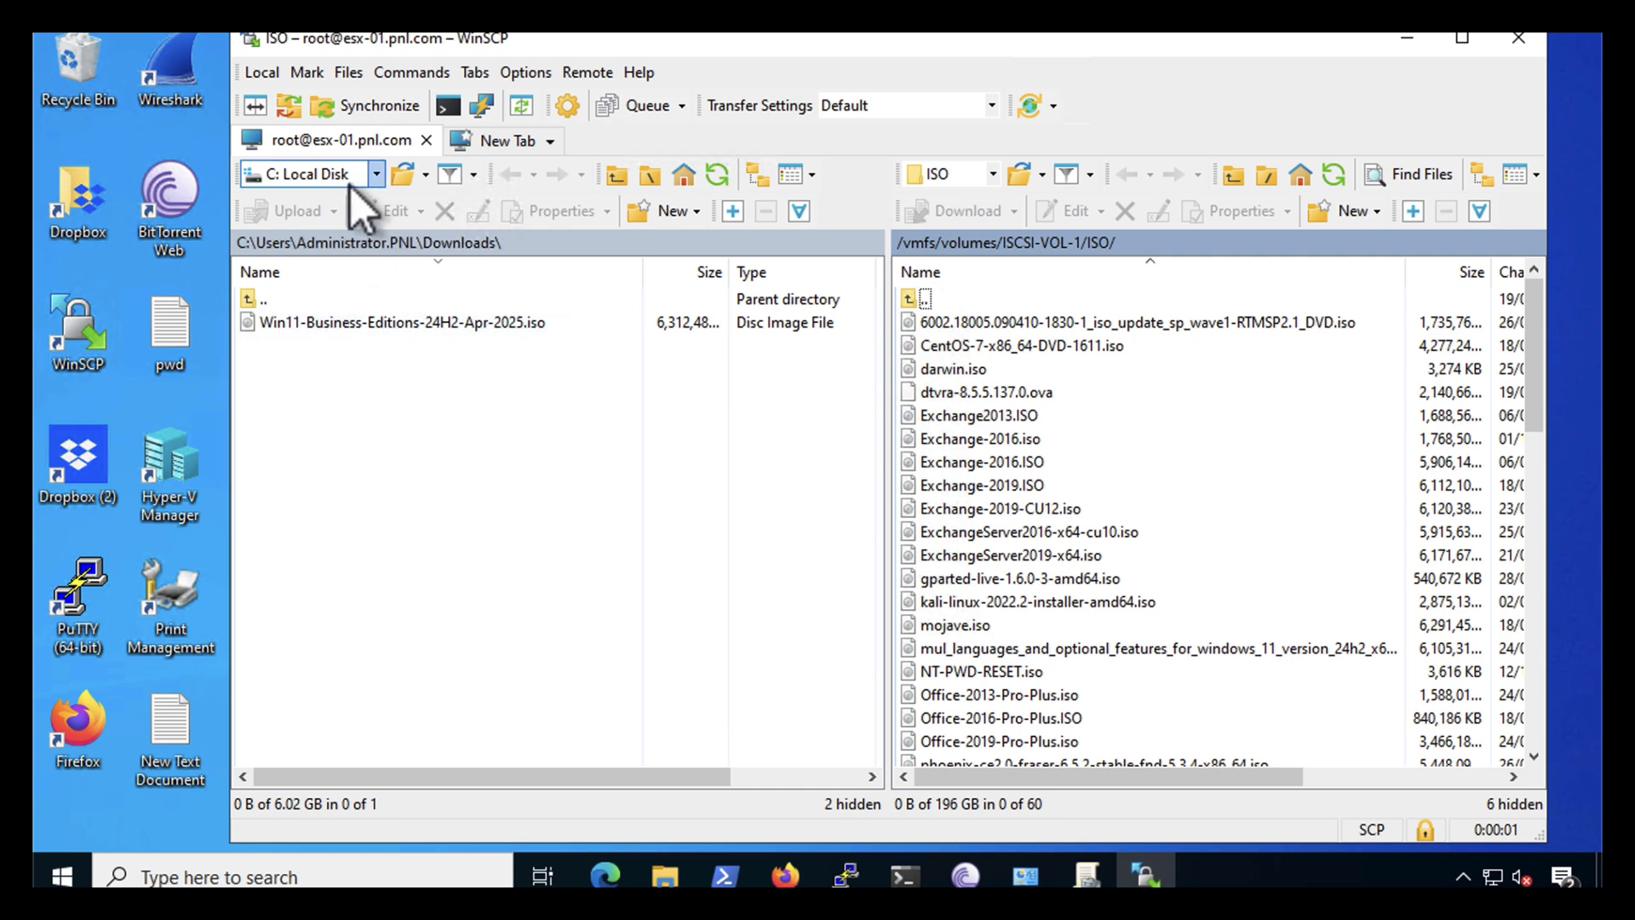
- Browse the local side to D:\ISO and select vinchin_enterprise_en-8.1.0.64878.rocky9.x86_64.iso
left_click(377, 174)
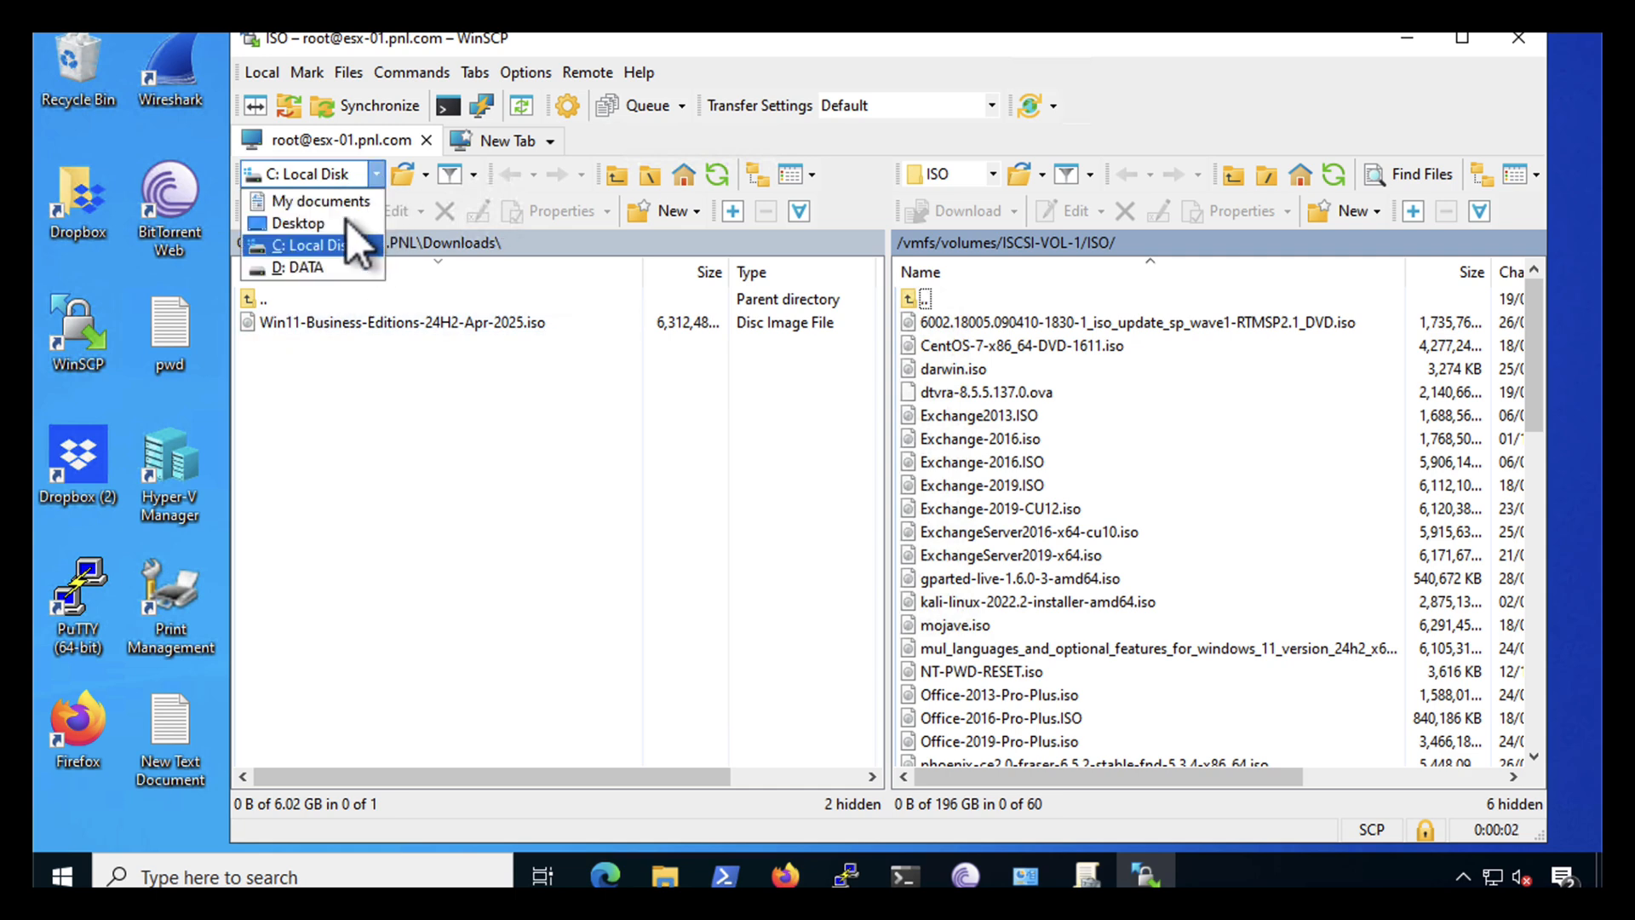
left_click(299, 271)
double_click(265, 346)
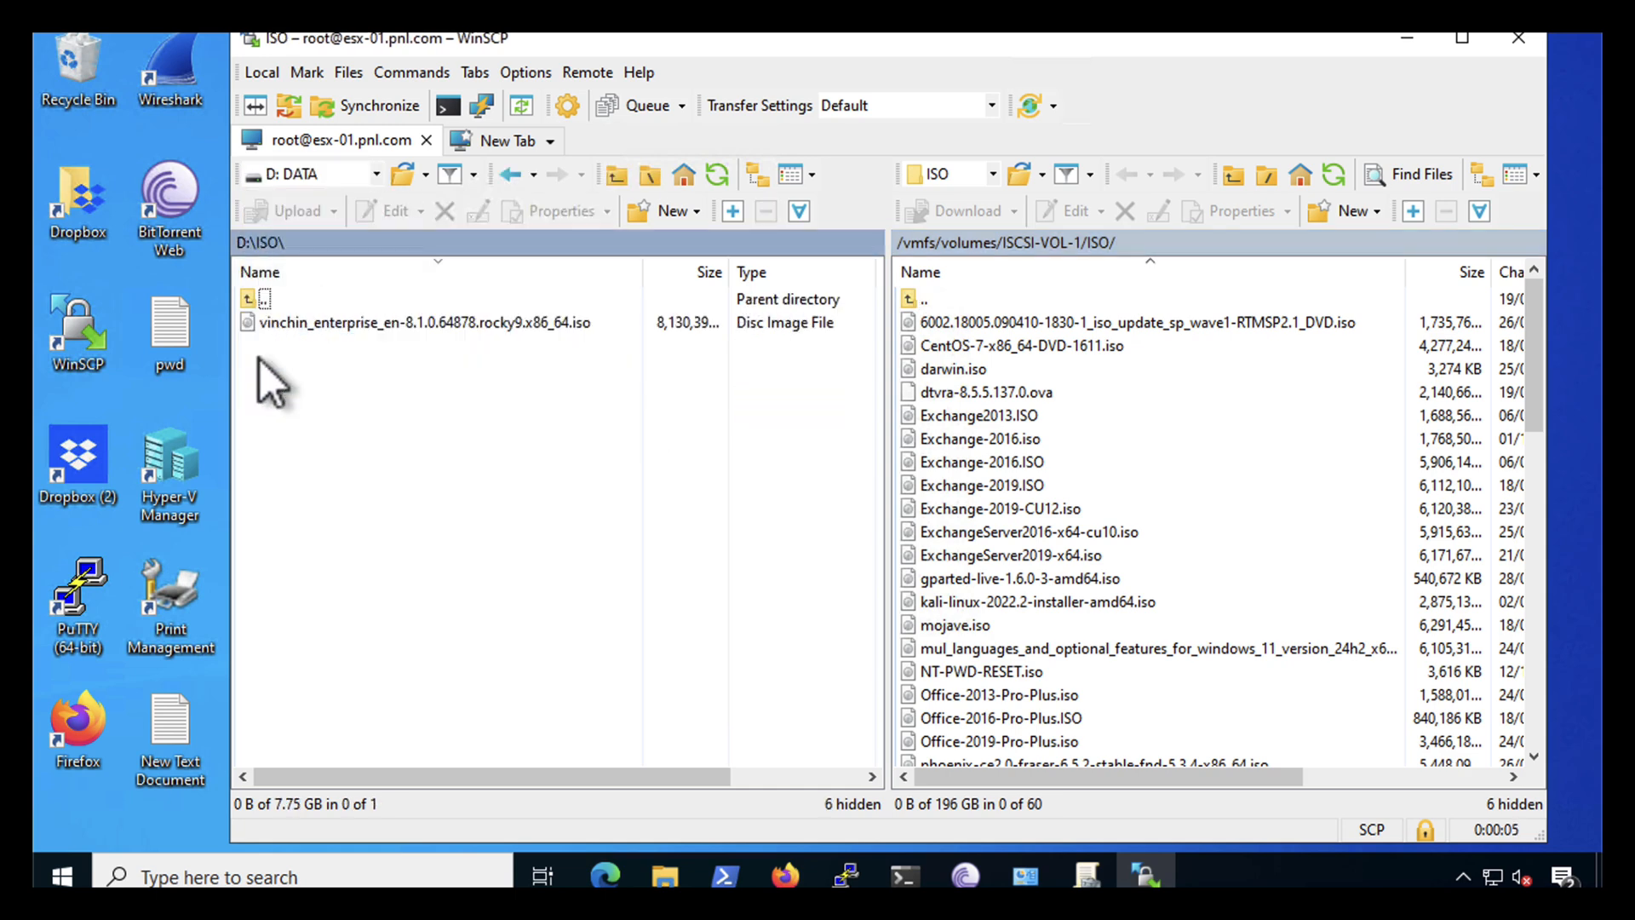
left_click(330, 324)
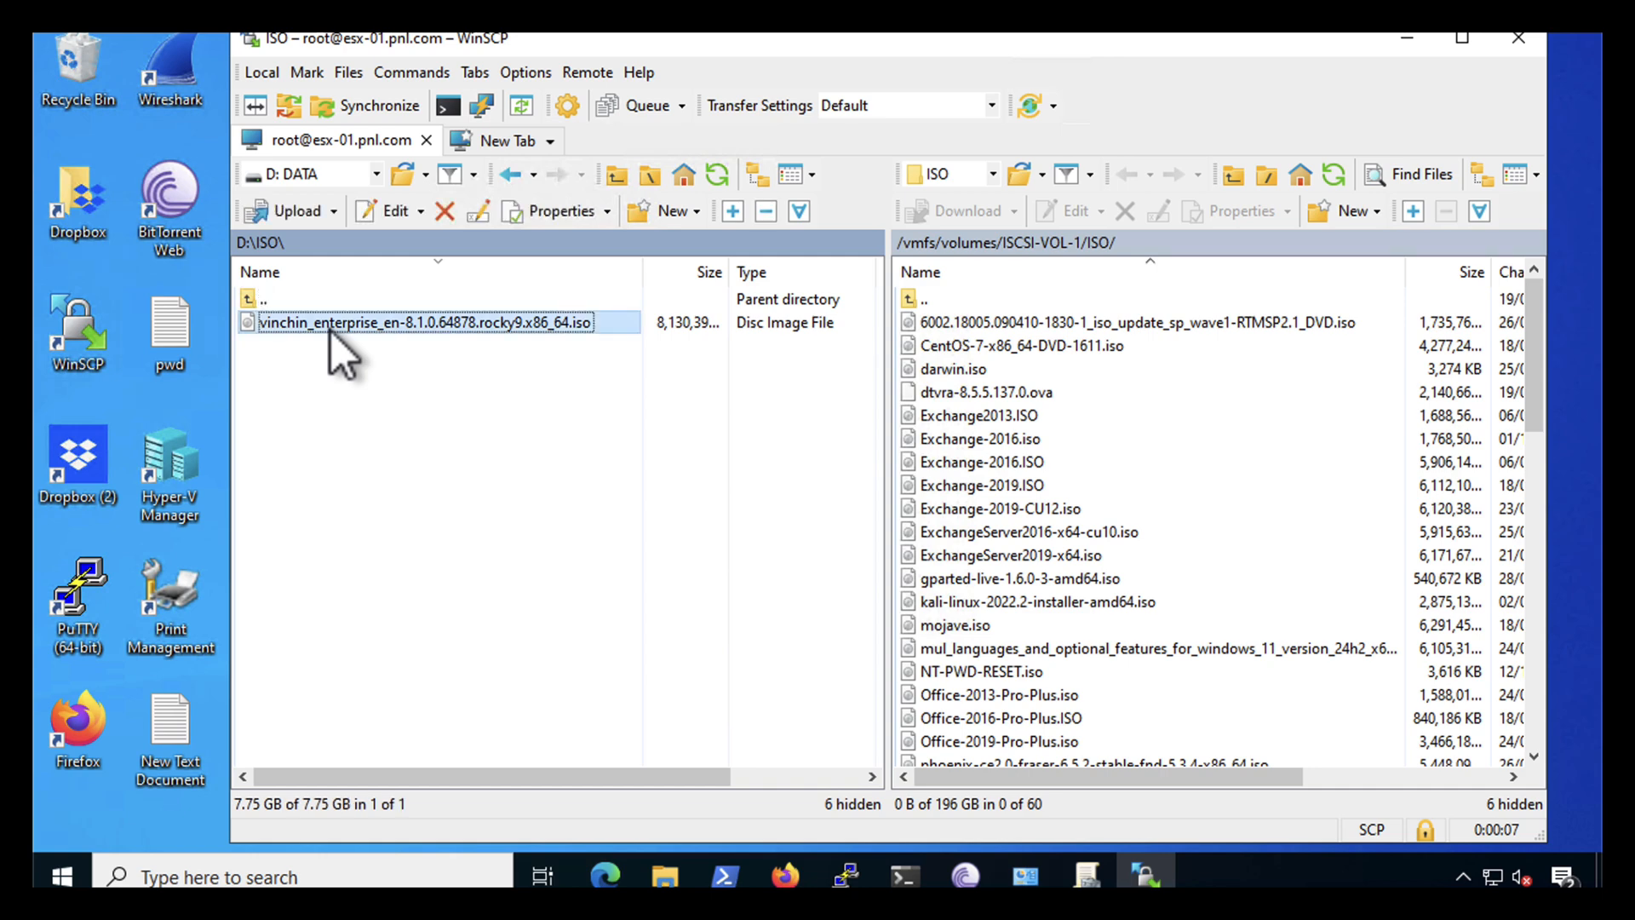
left_click_drag(330, 331, 942, 257)
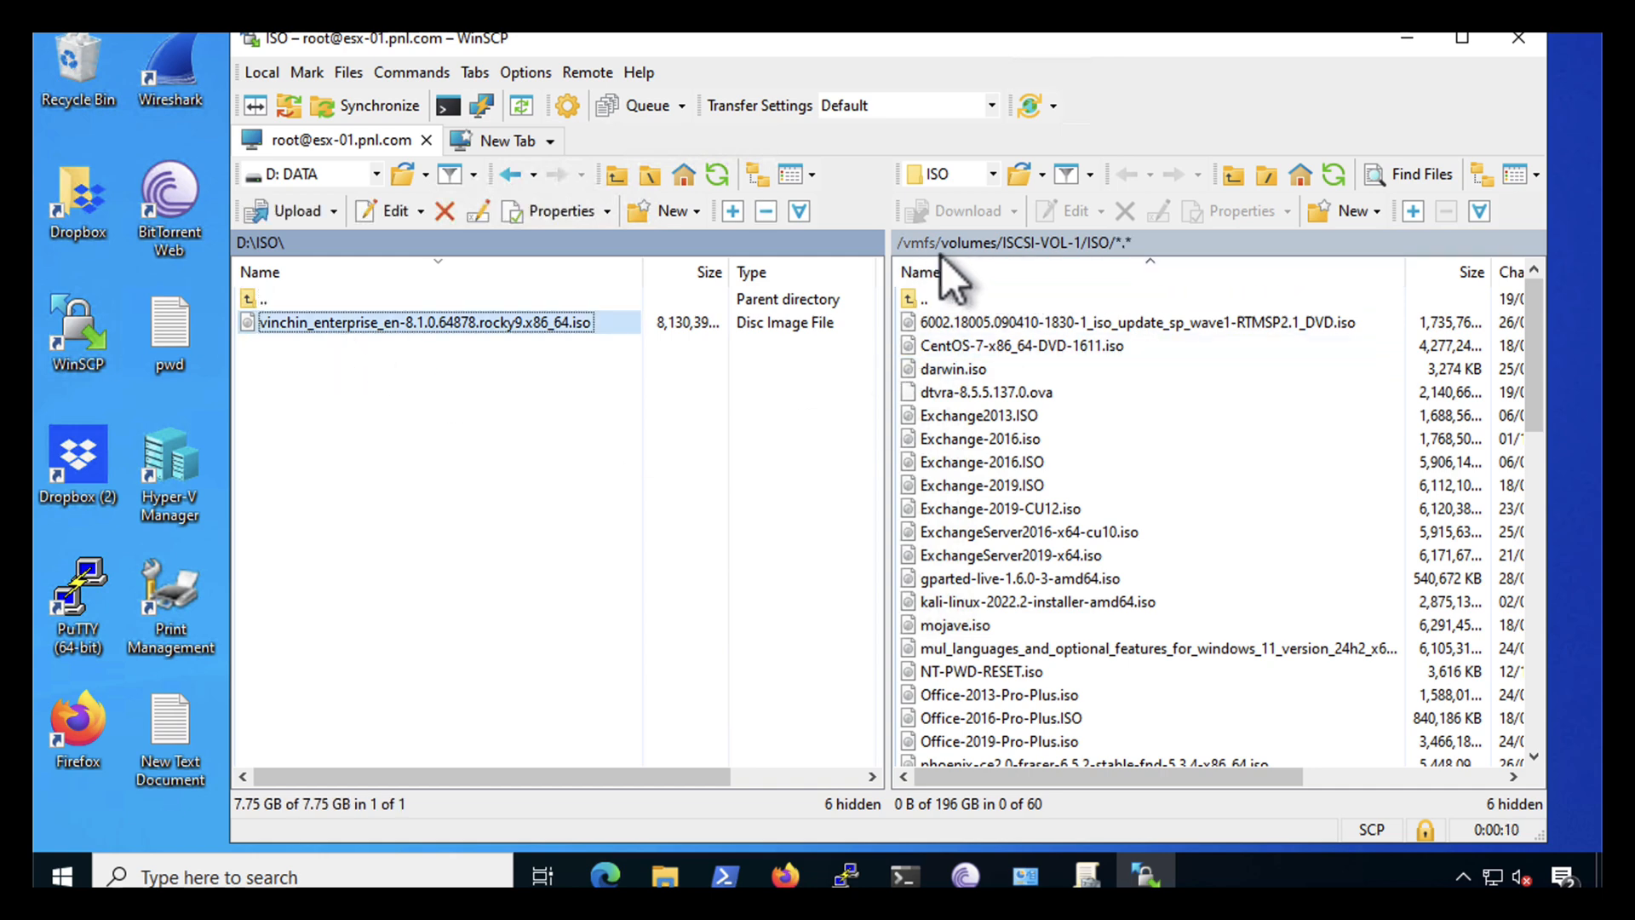
- Upload the vinchin ISO to ISCSI-VOL-1/ISO on esx-01, then close WinSCP
right_click(419, 324)
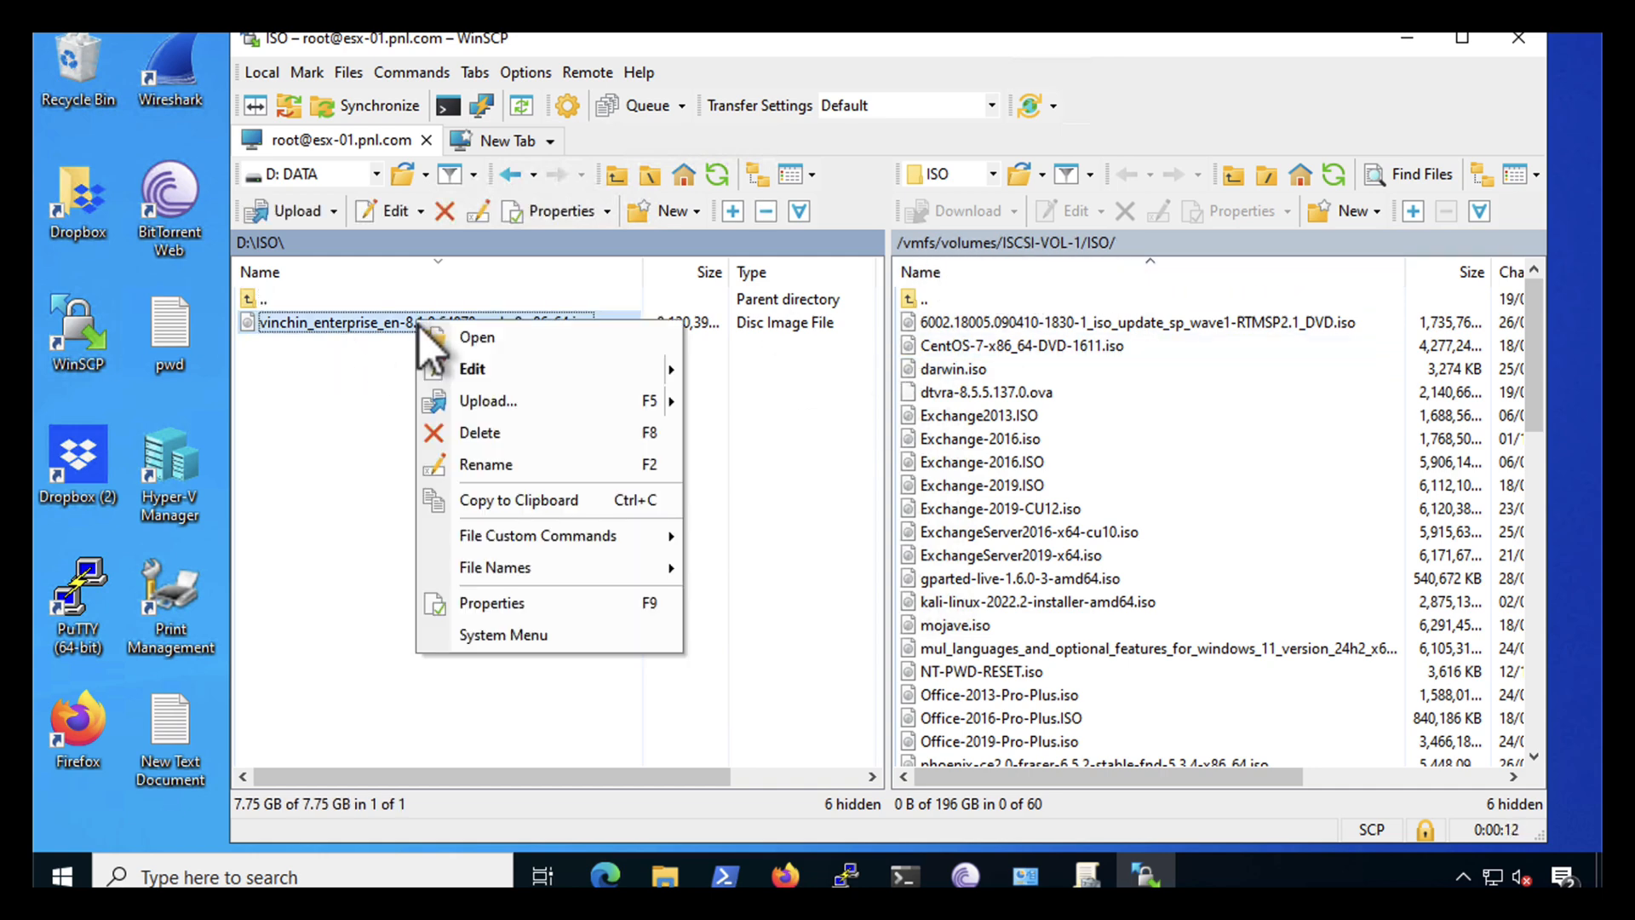
left_click(471, 407)
left_click(965, 520)
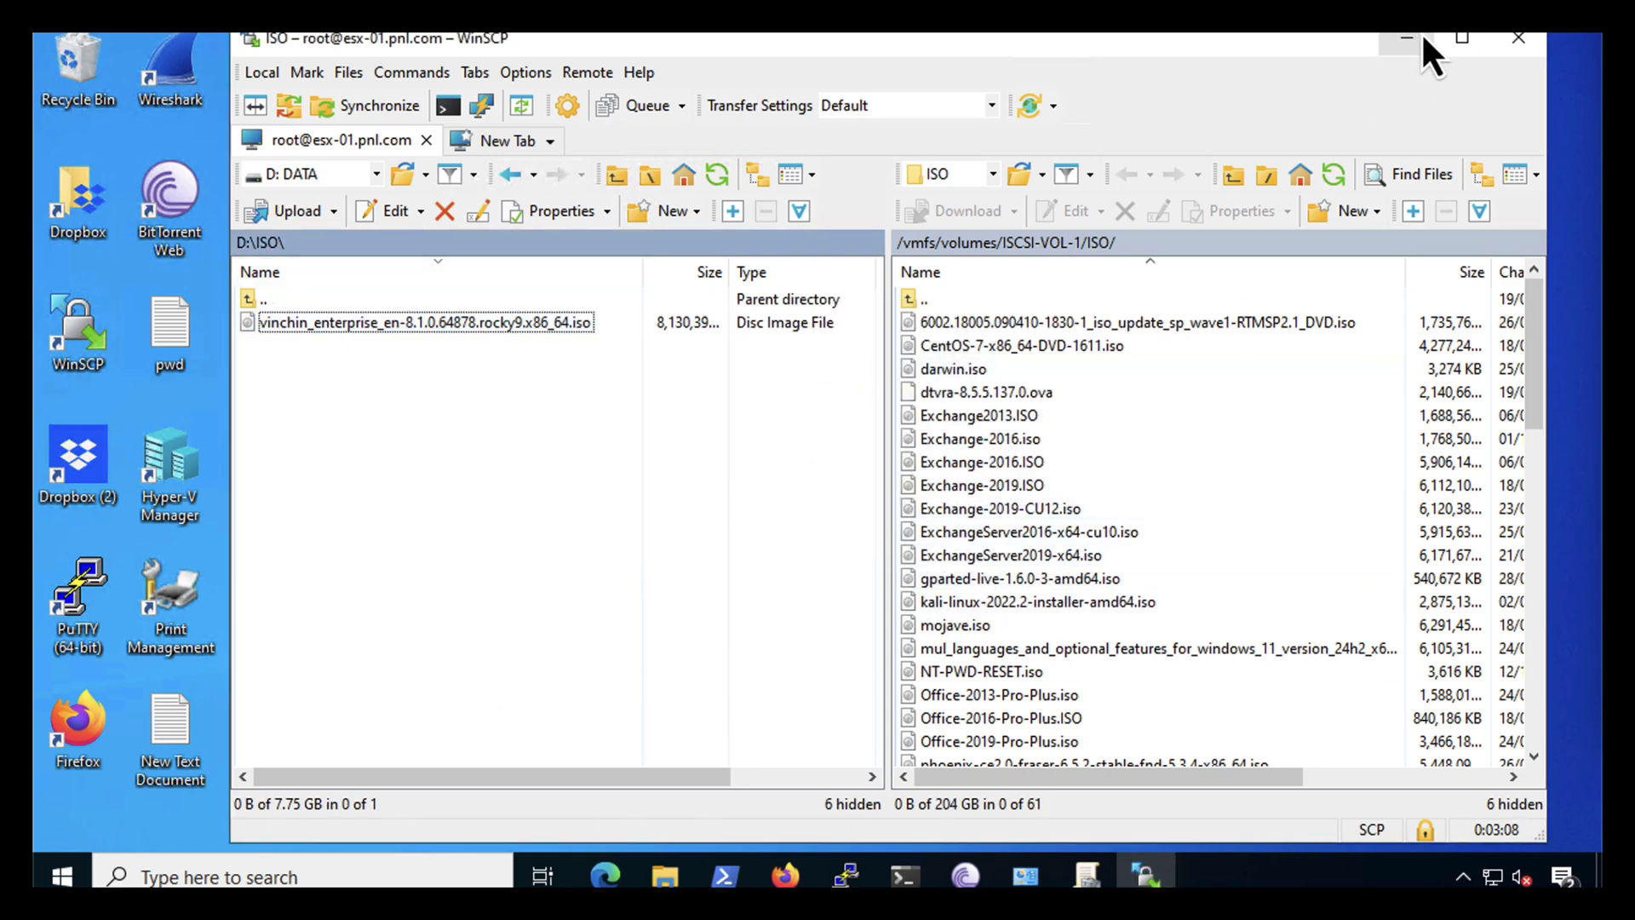
left_click(1519, 41)
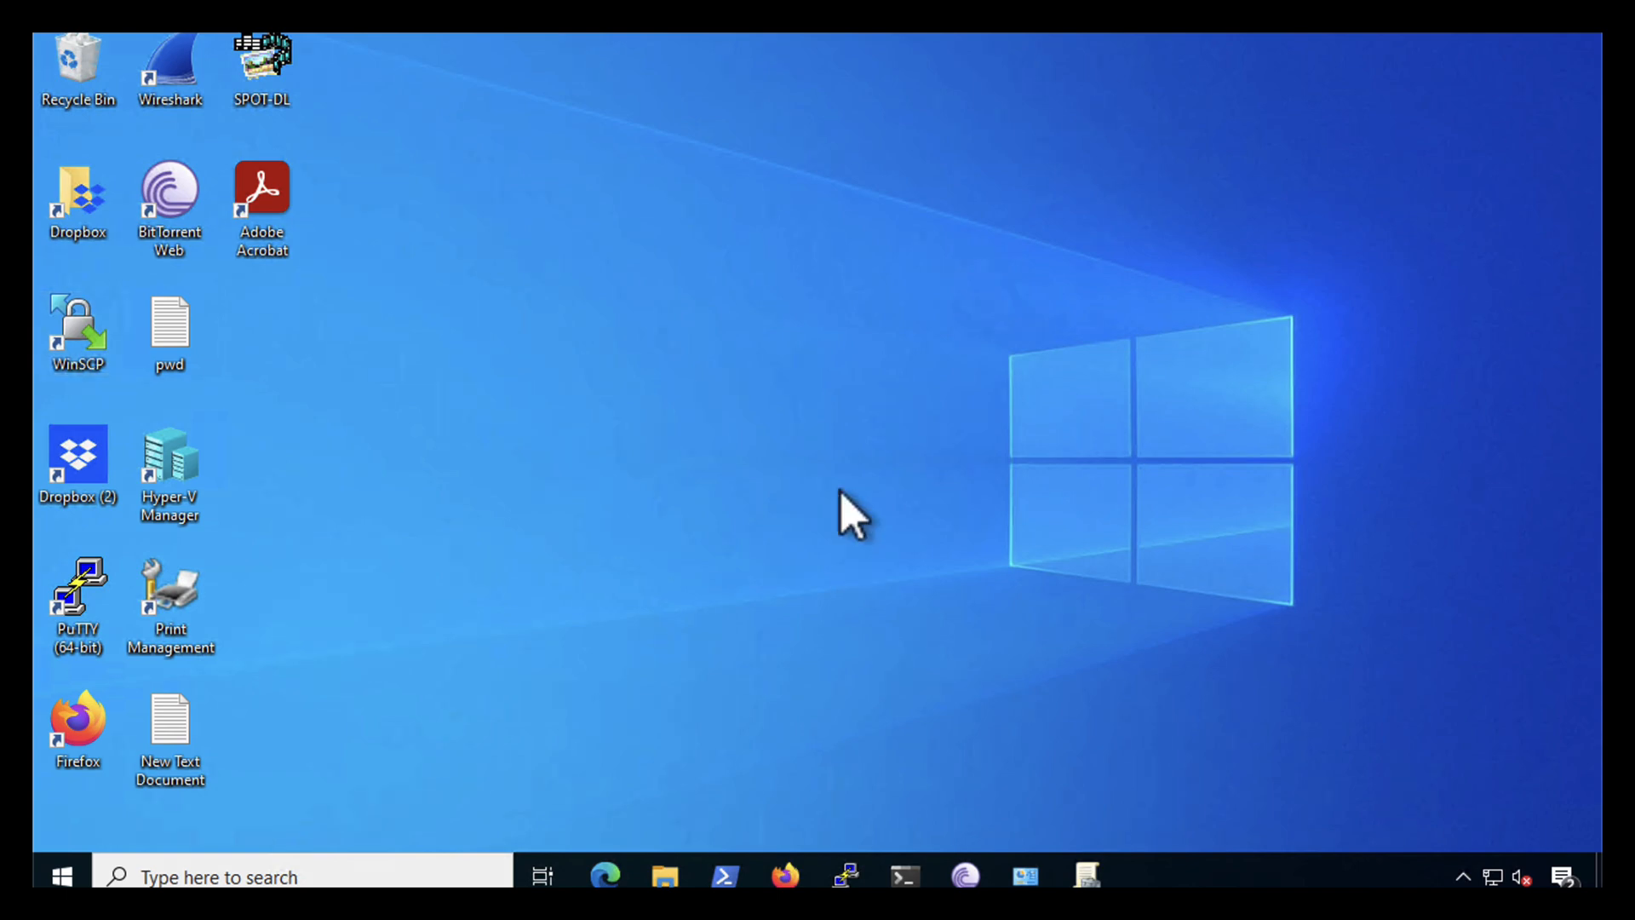
- In the vSphere Client, start the New Virtual Machine wizard on cluster PNL-CLSTR
left_click(604, 877)
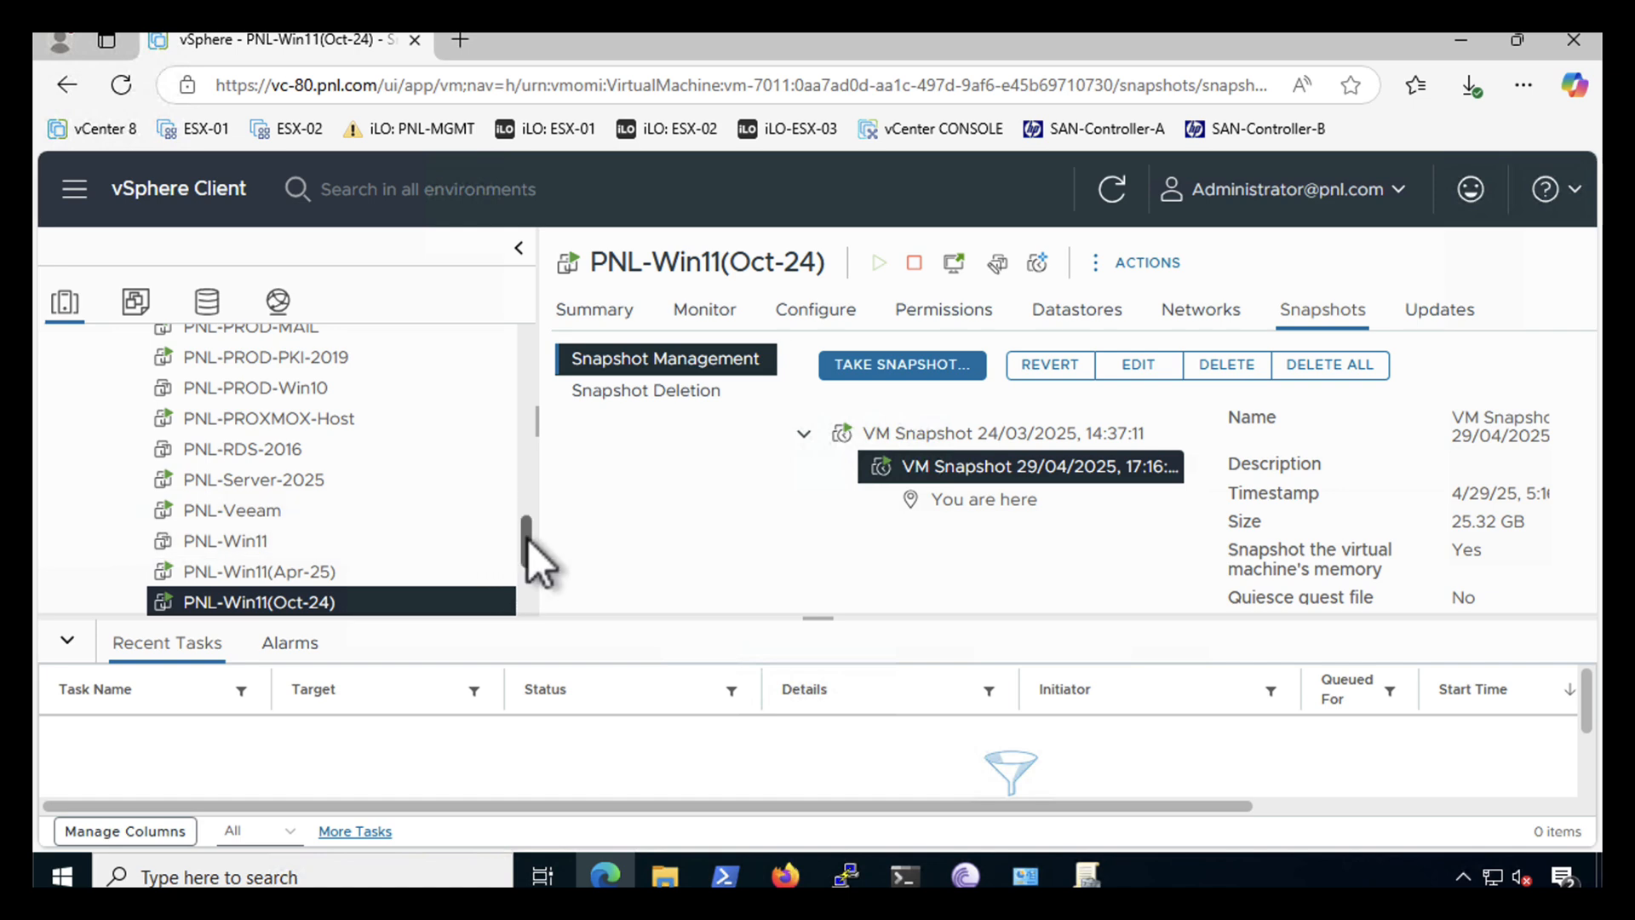
left_click_drag(528, 539, 536, 329)
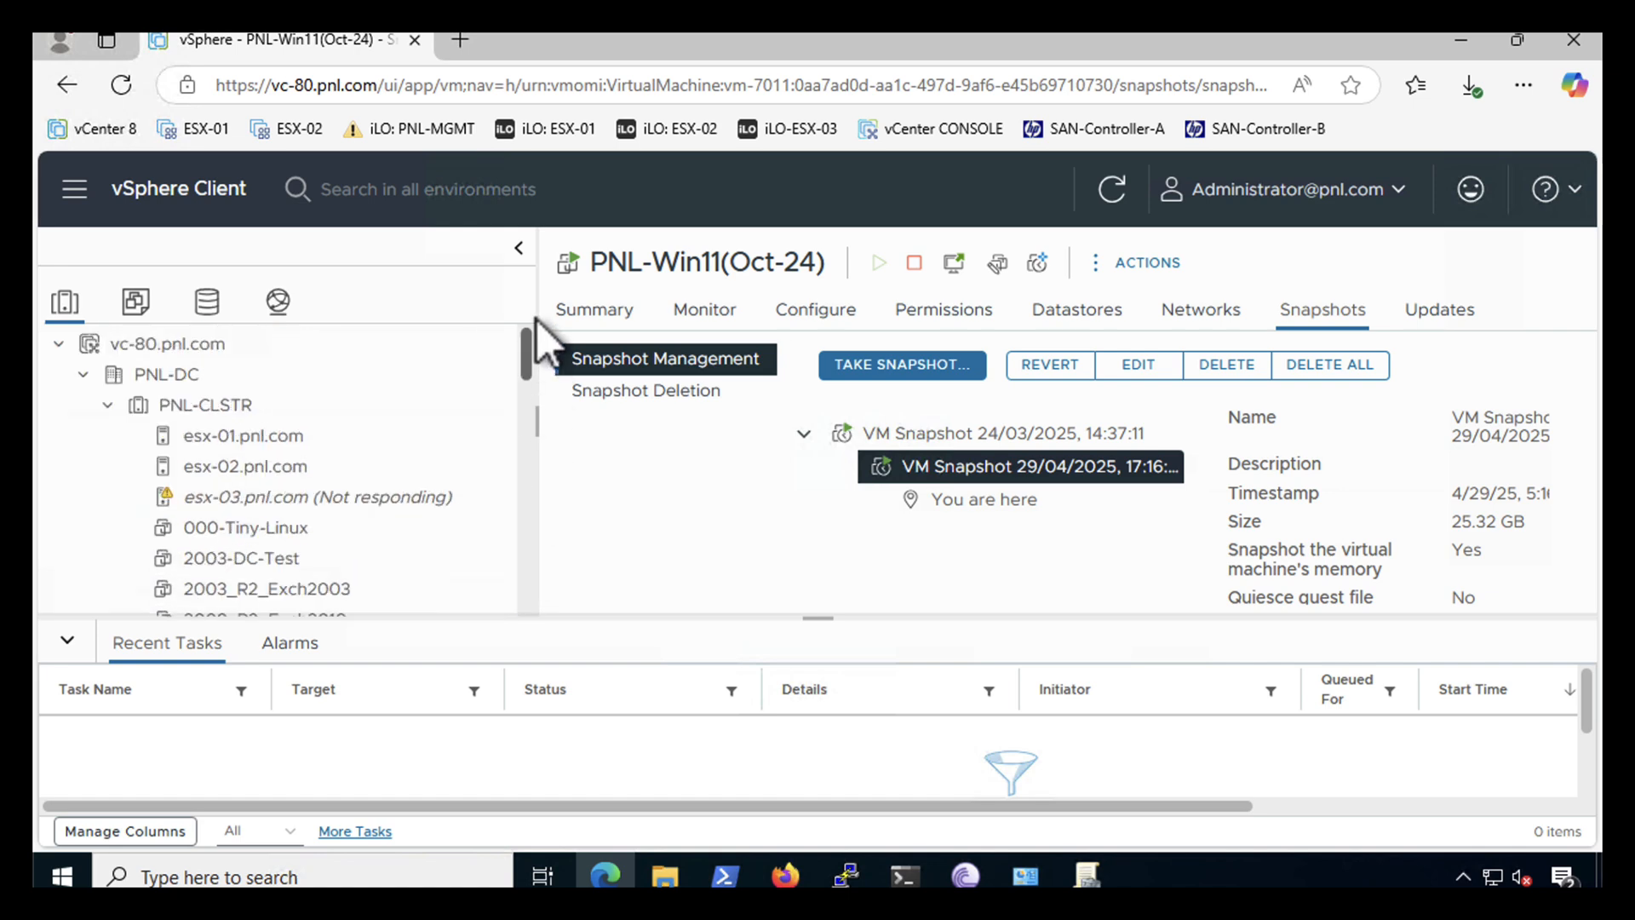
left_click(196, 407)
right_click(195, 407)
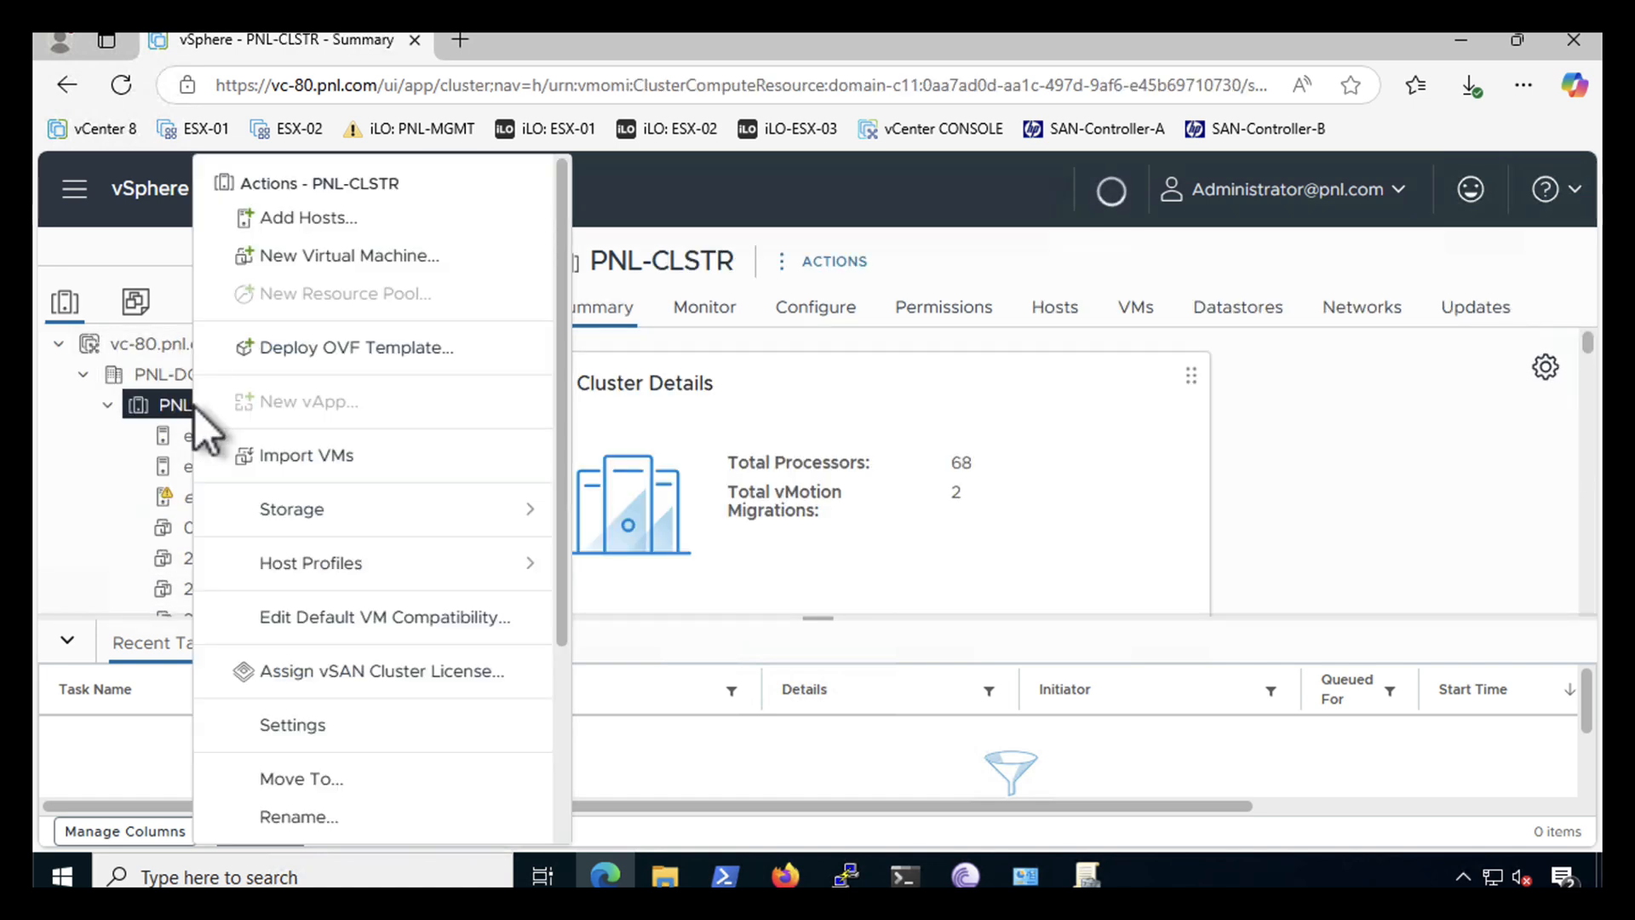
left_click(273, 260)
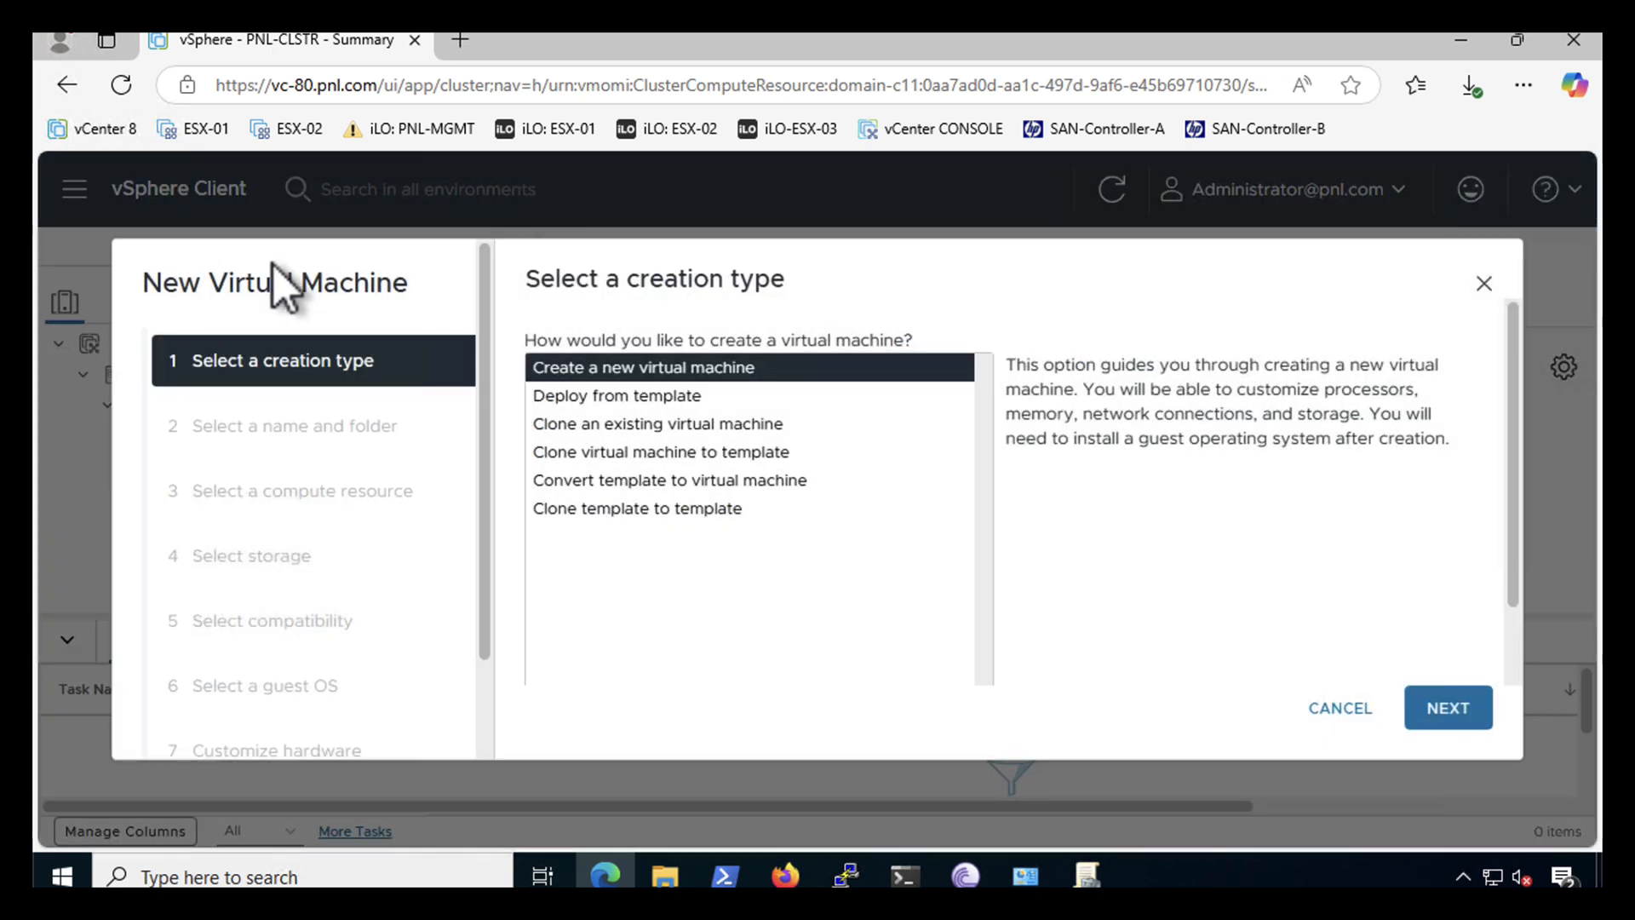
- Create a new VM named PNL-Vinchin in PNL-DC's Discovered virtual machine folder
left_click(1445, 715)
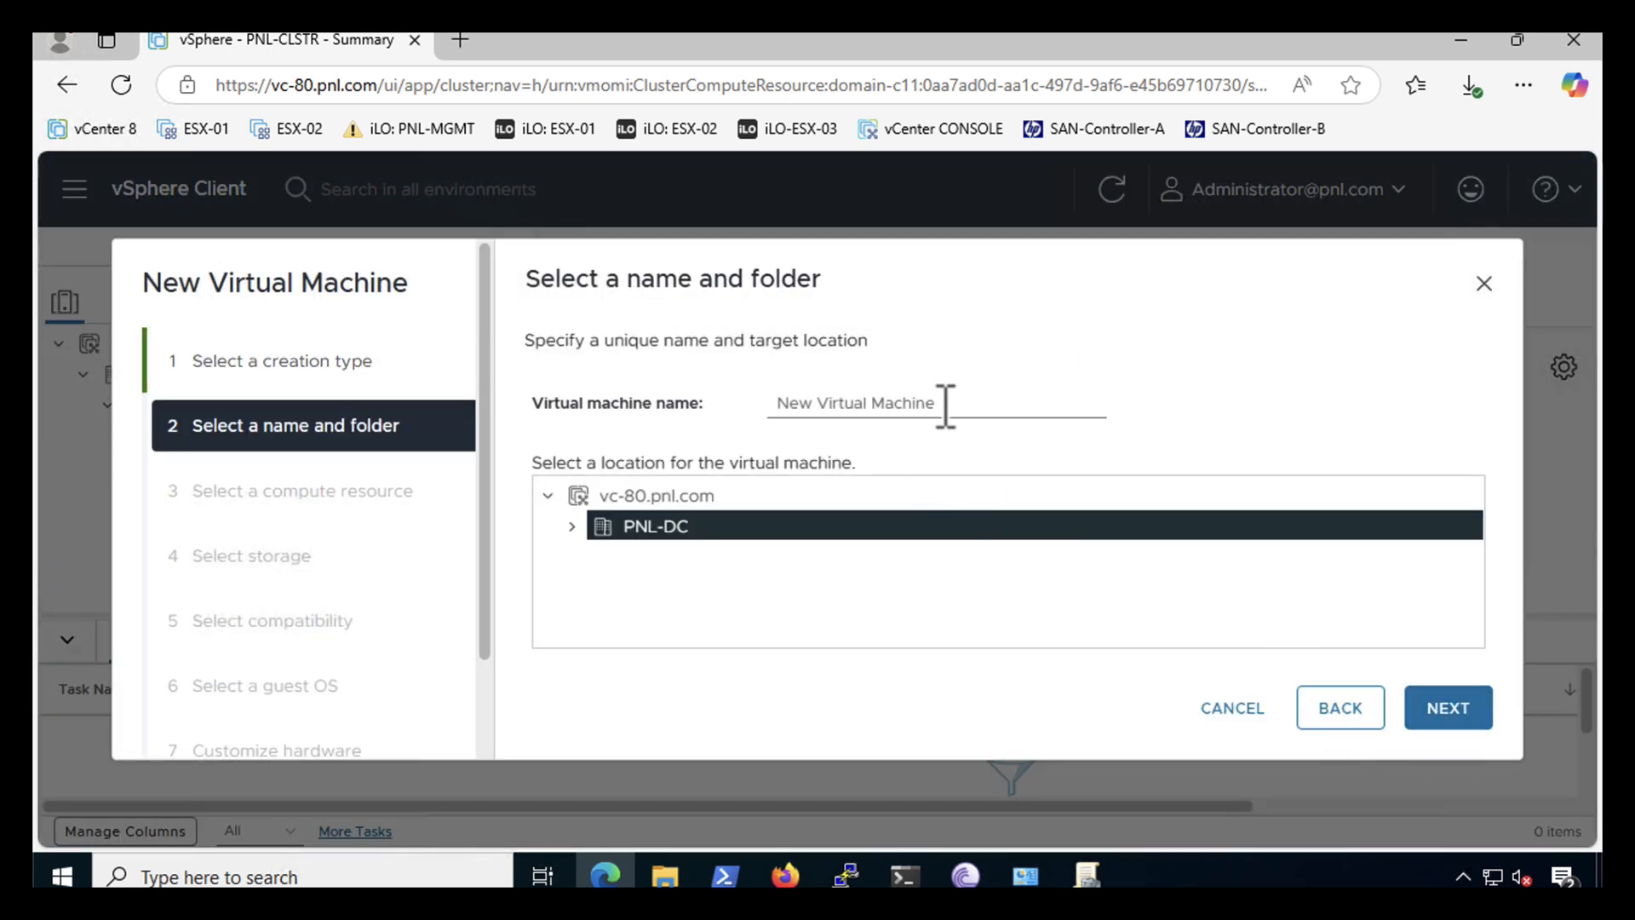
left_click_drag(942, 405, 688, 406)
type("PNL-")
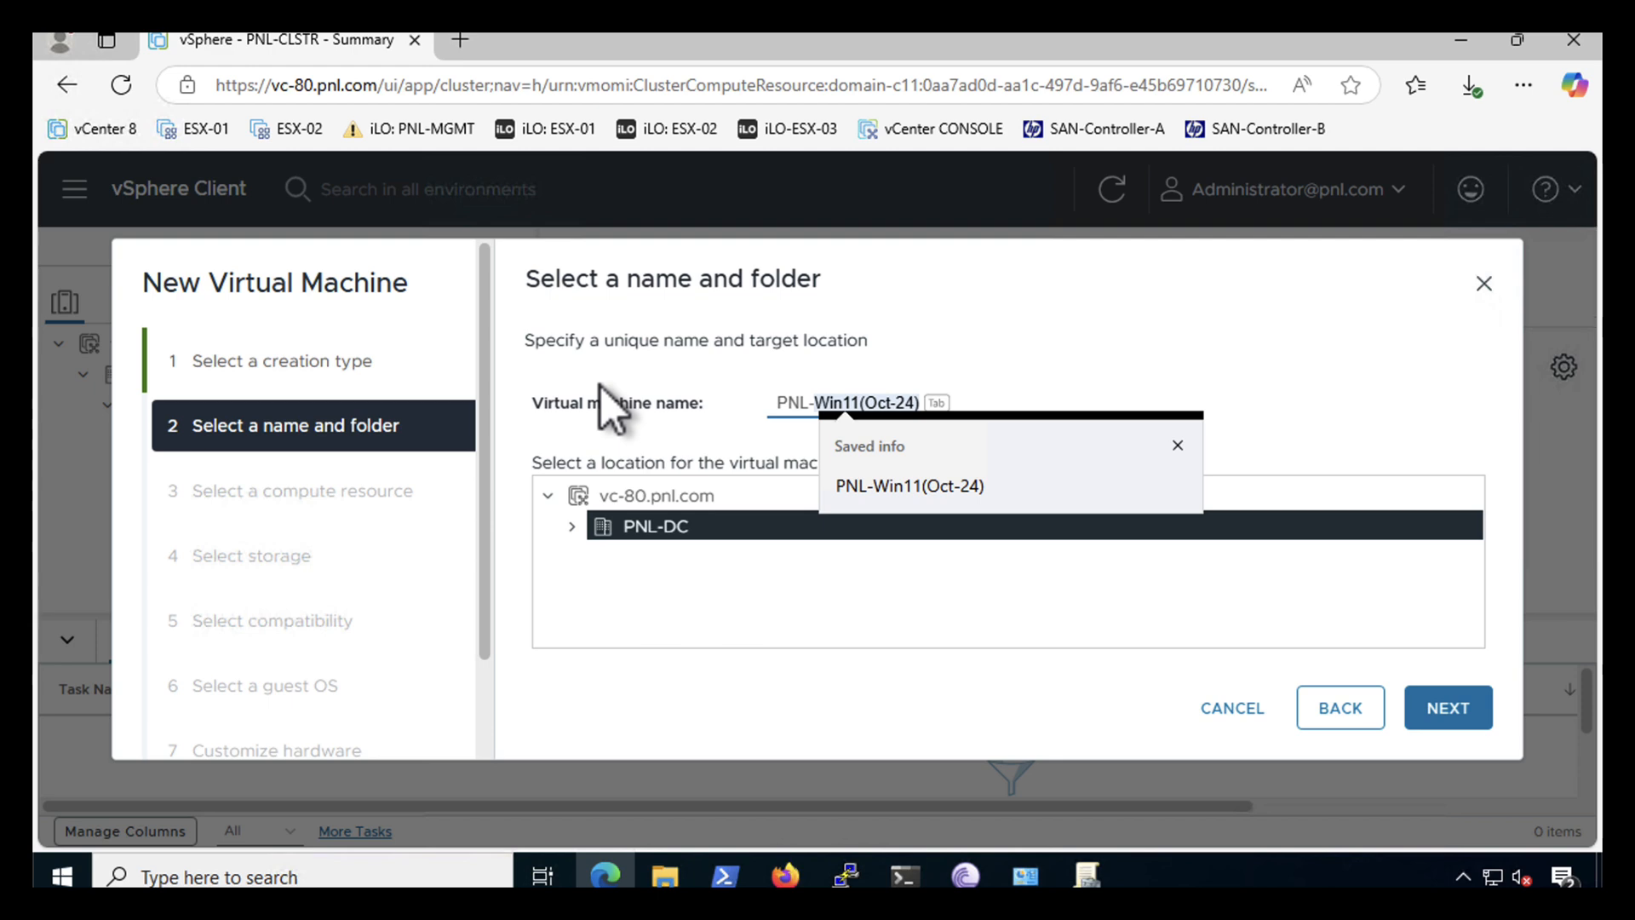
type("Vinc")
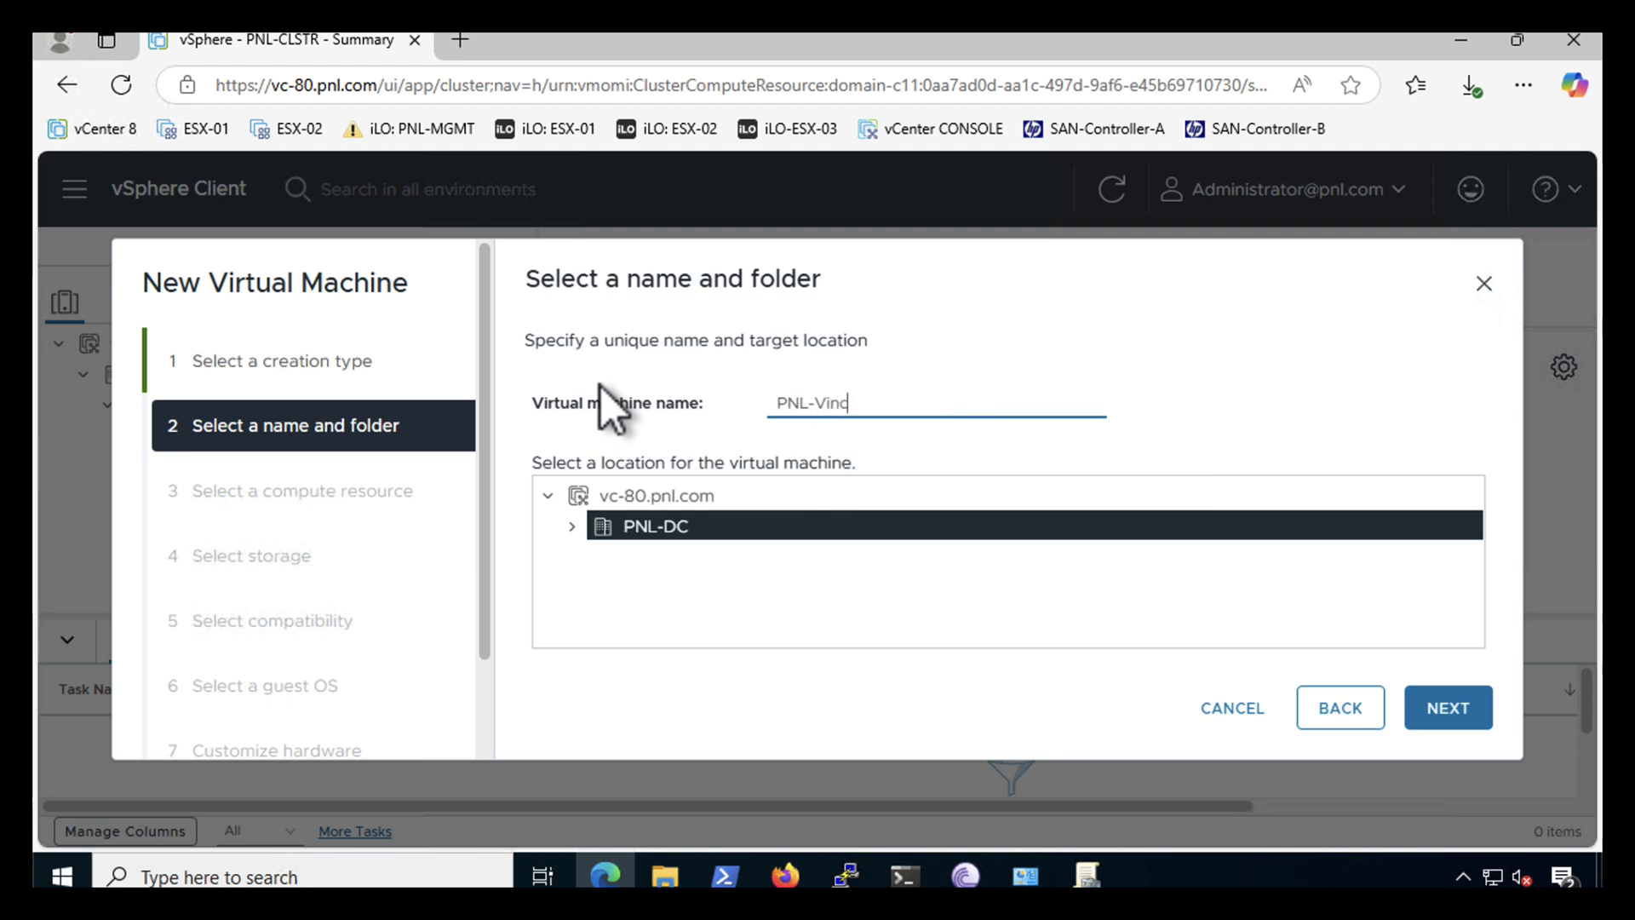
type("hin")
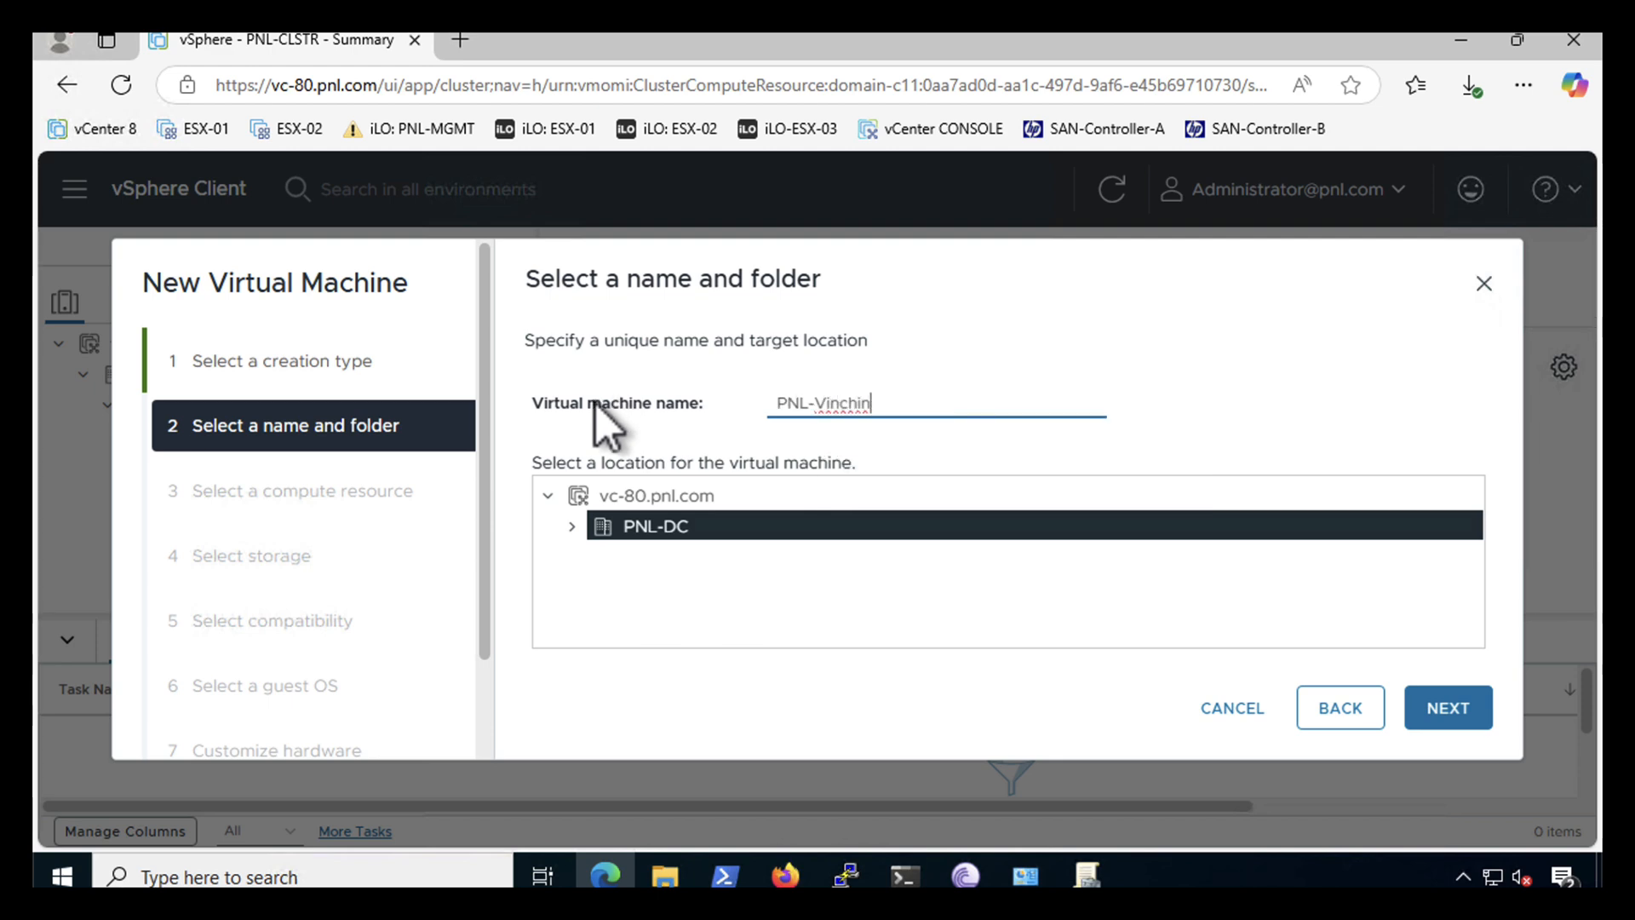
left_click(572, 528)
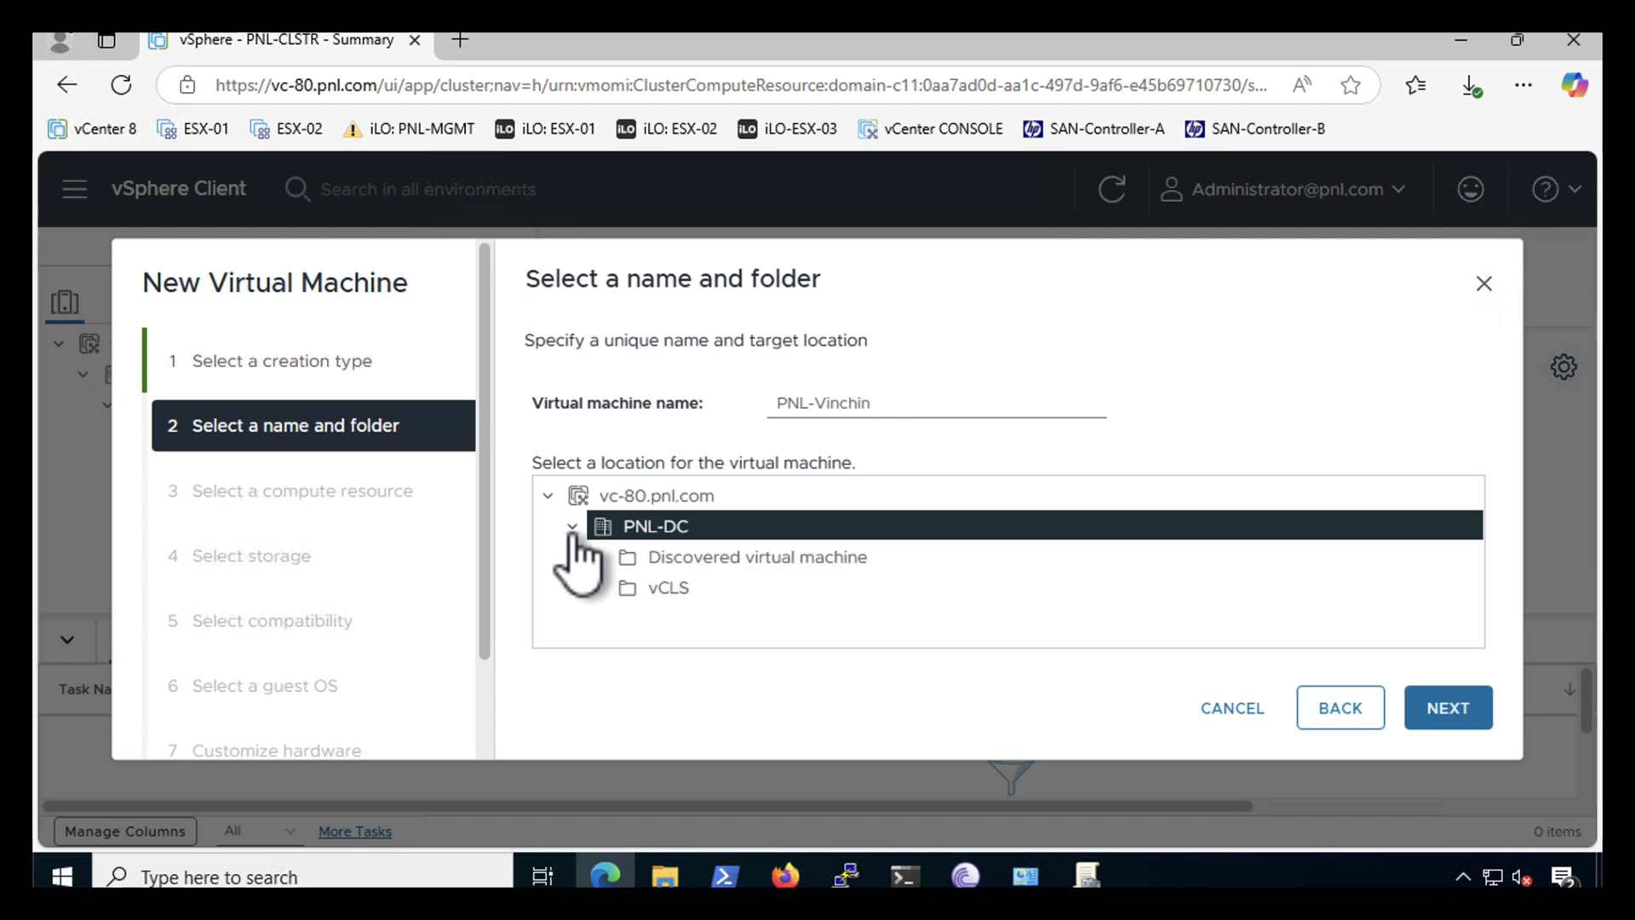
left_click(669, 560)
- Choose host esx-02.pnl.com in PNL-CLSTR as the VM's compute resource
left_click(1439, 715)
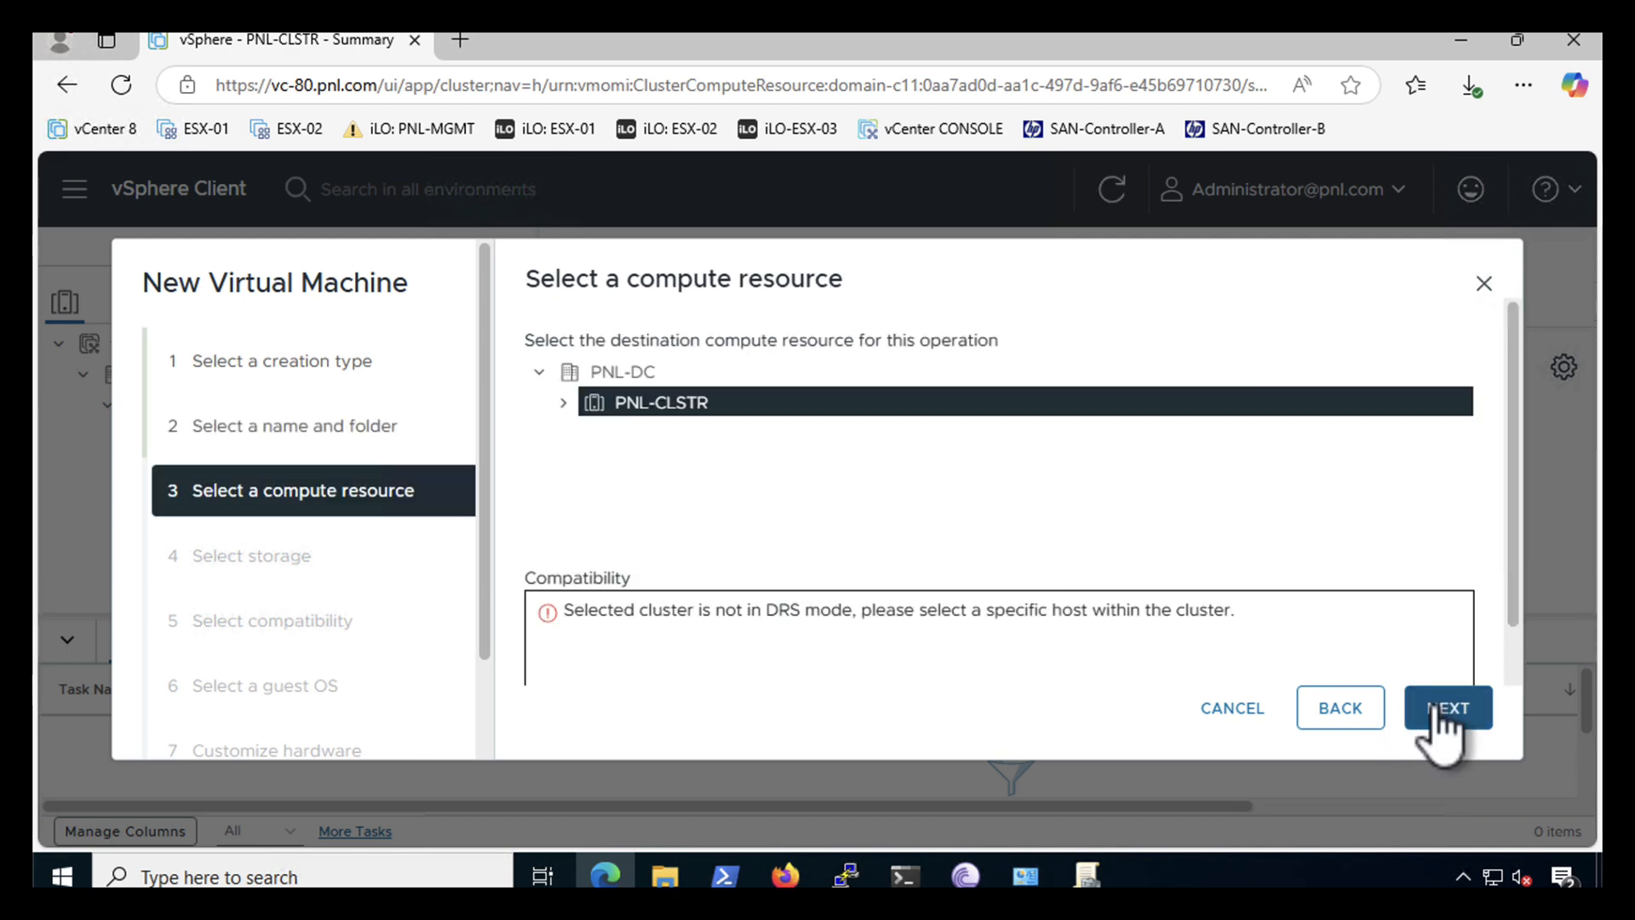
left_click(563, 404)
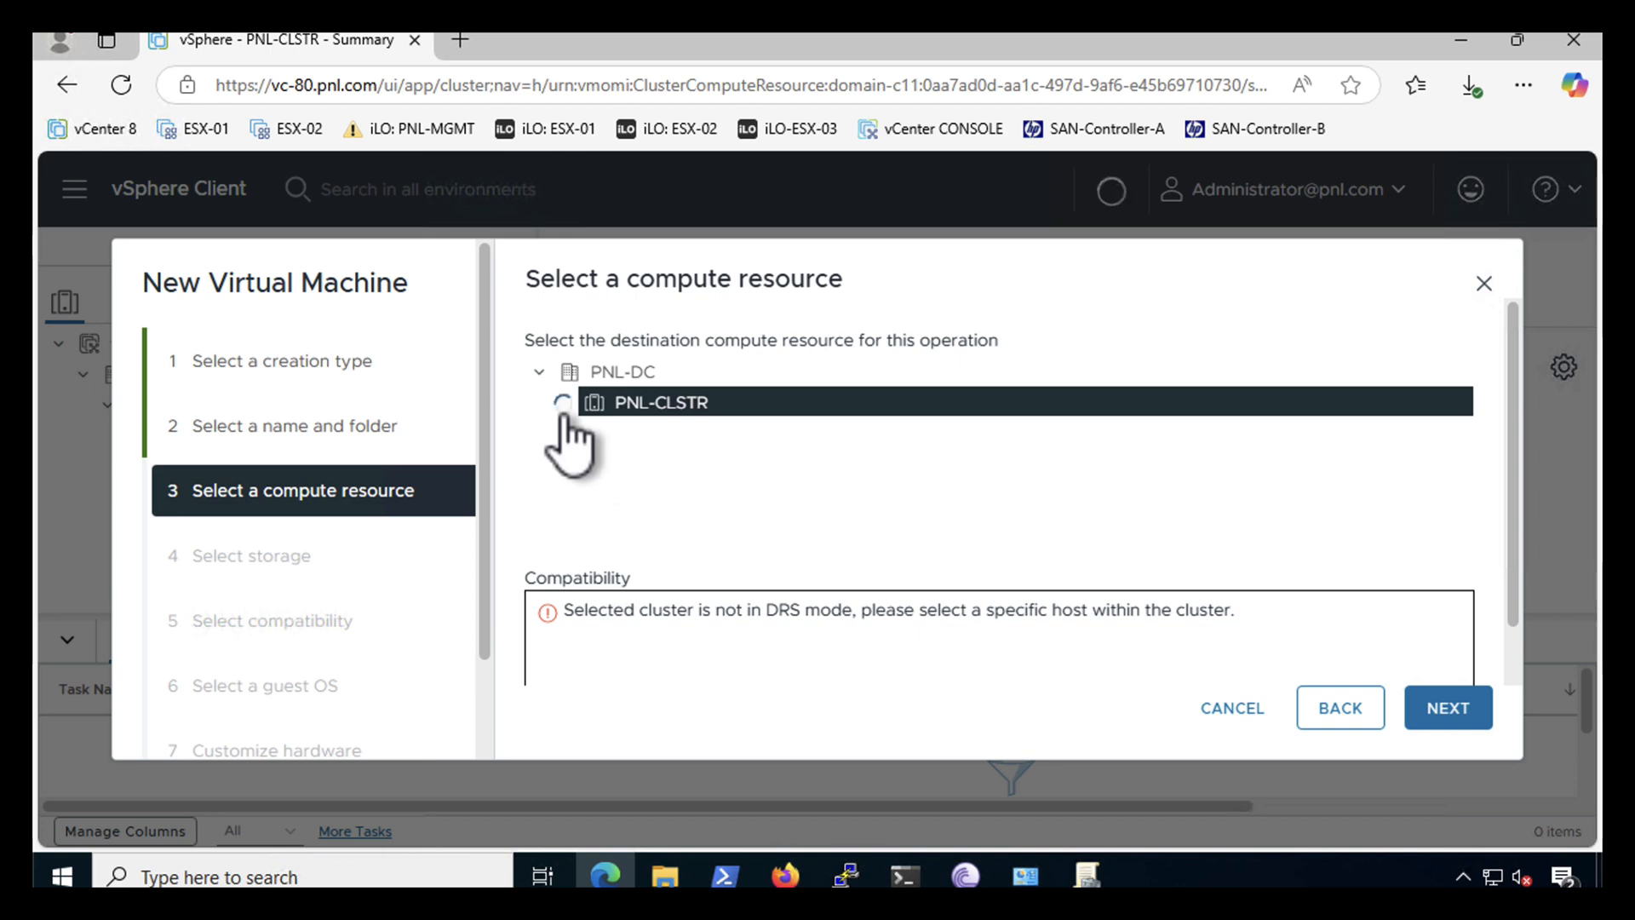
left_click(677, 467)
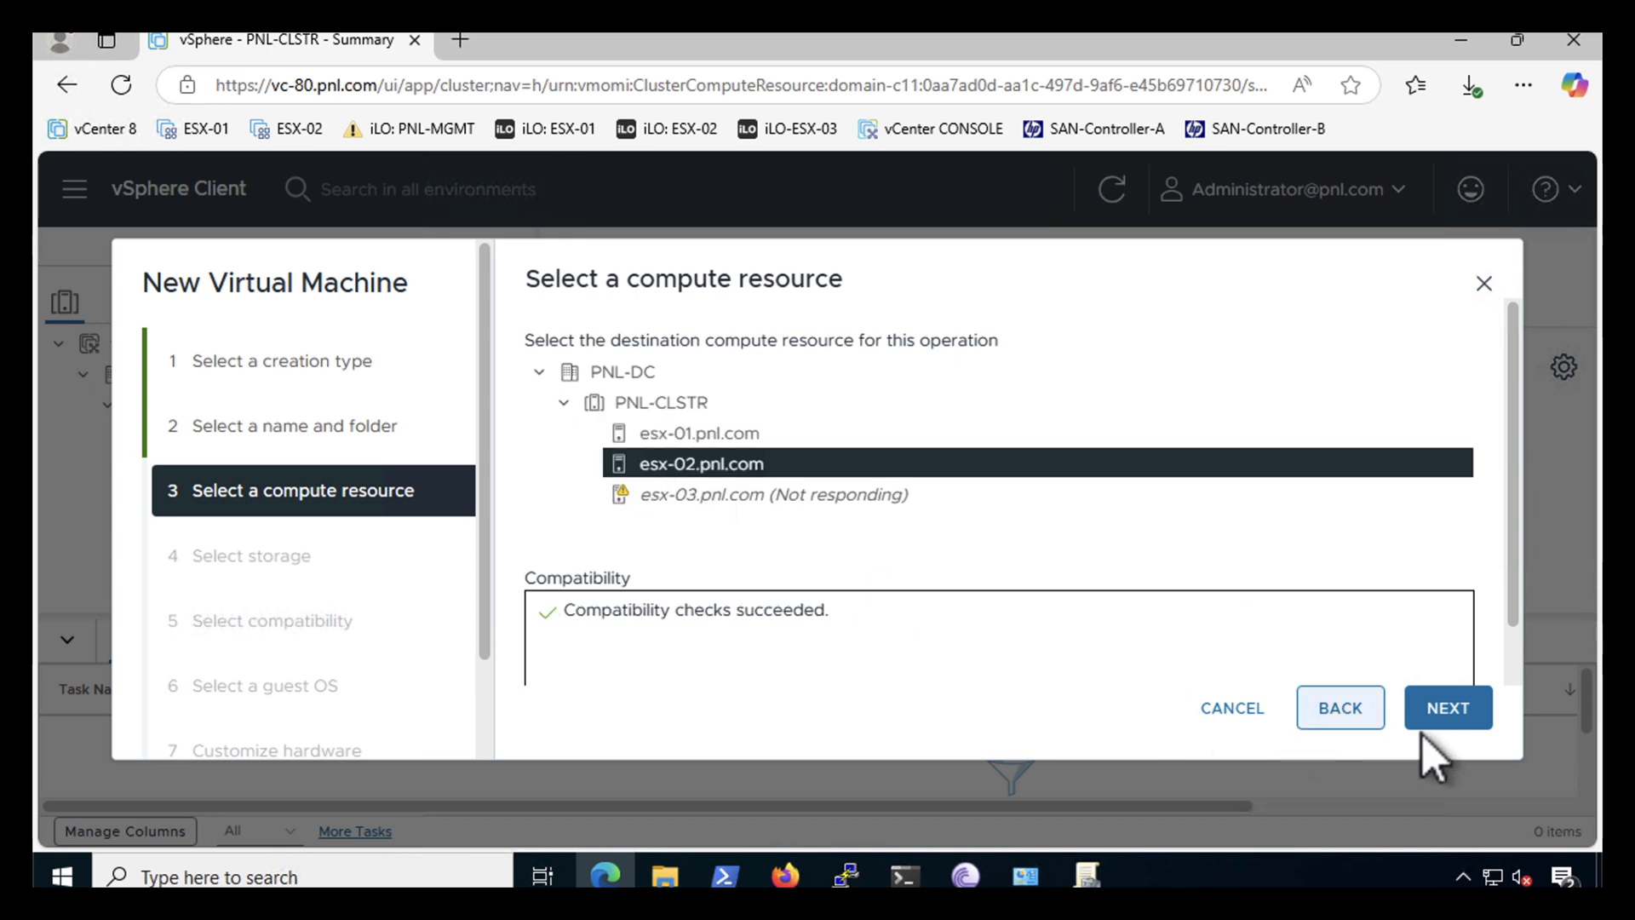
left_click(1445, 717)
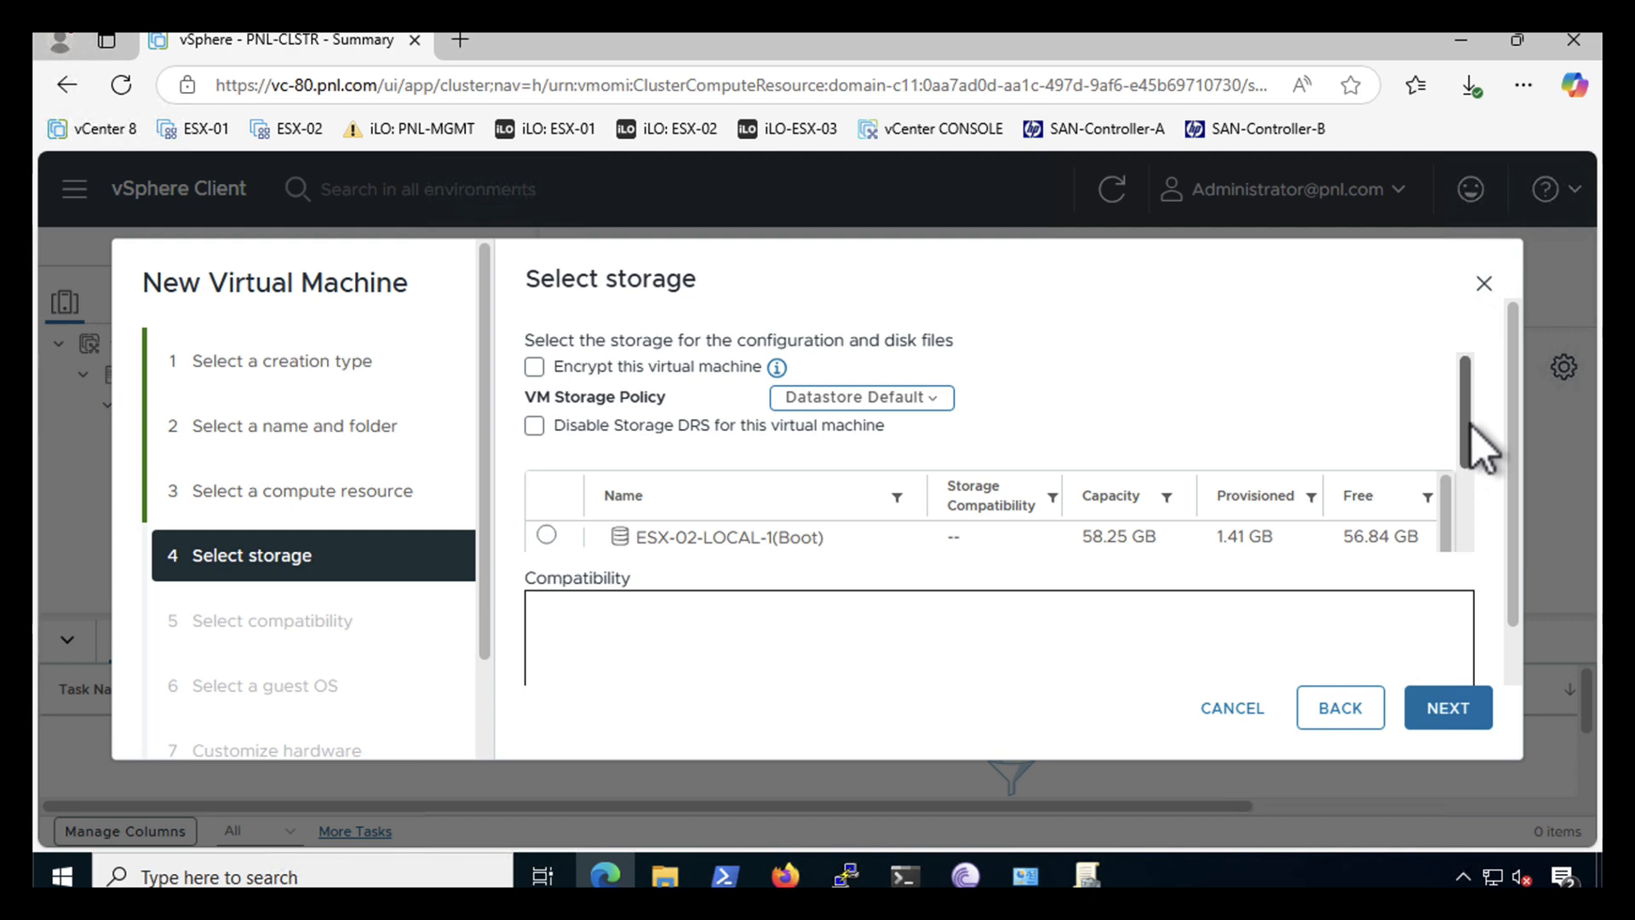
- Store the new VM on datastore ISCSI-VOL-2
left_click_drag(1471, 424, 1471, 521)
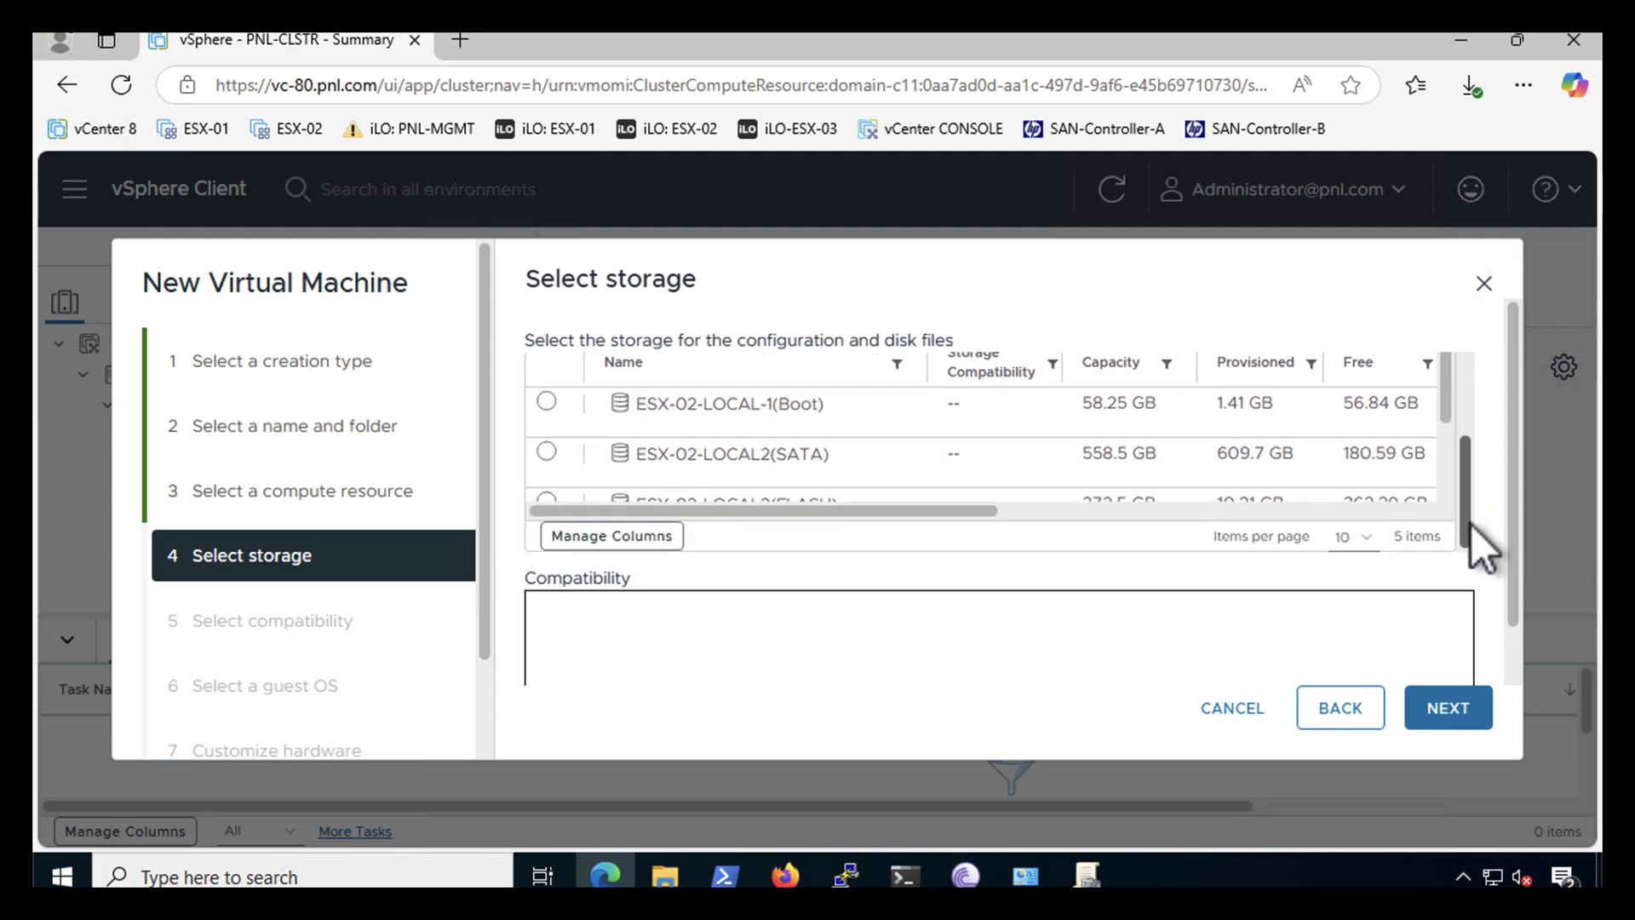
left_click_drag(1448, 410, 1445, 462)
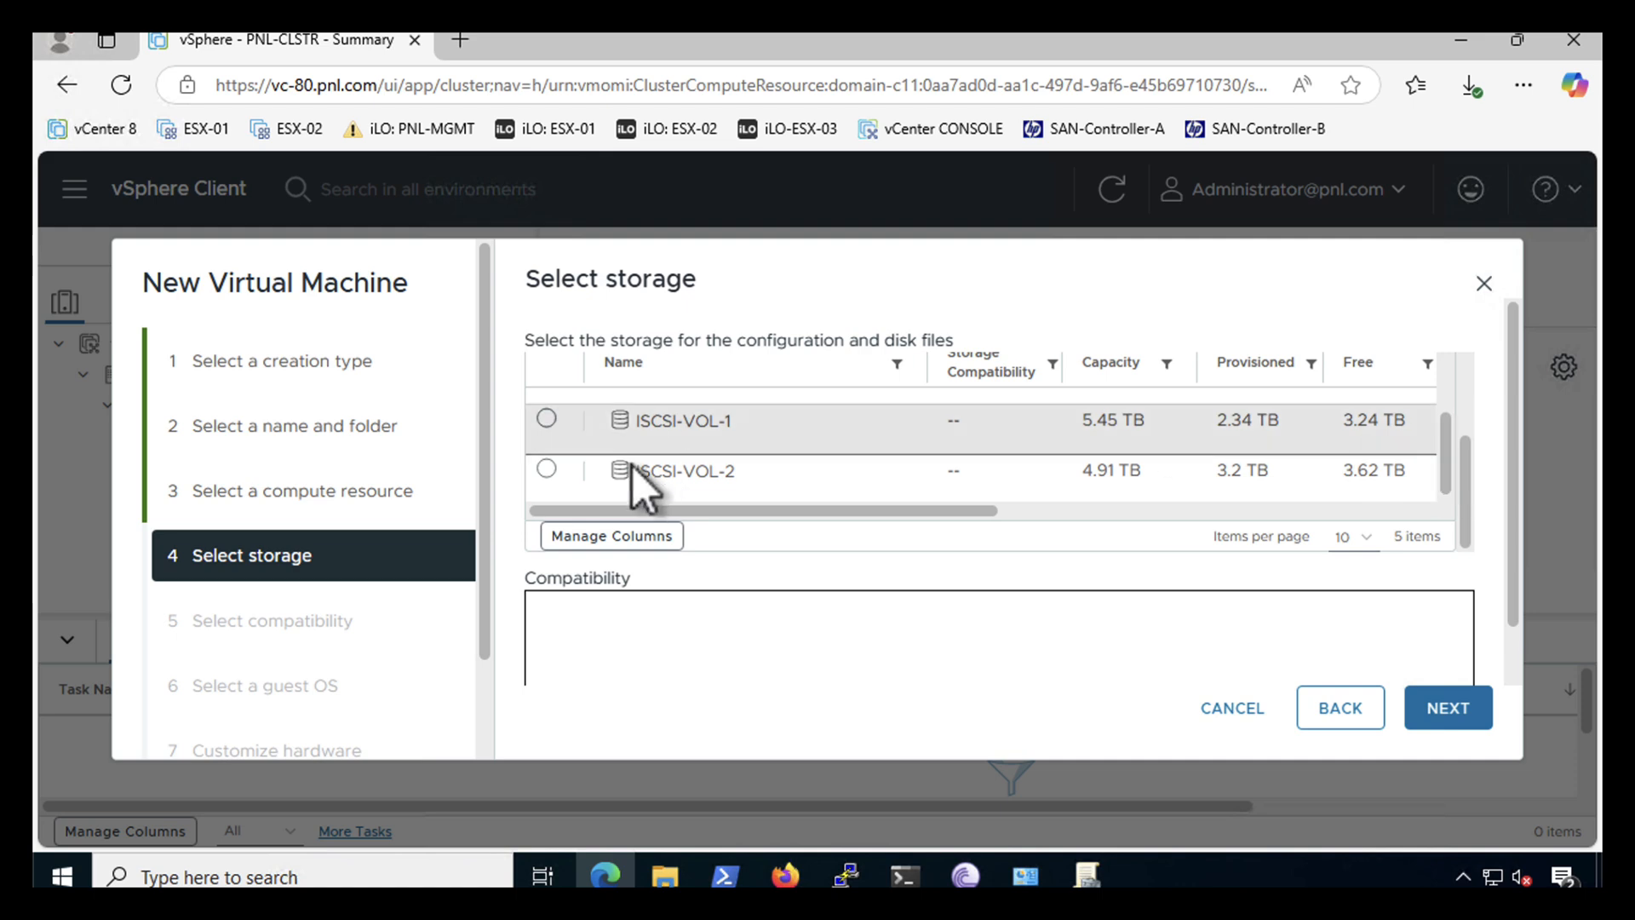
left_click(546, 468)
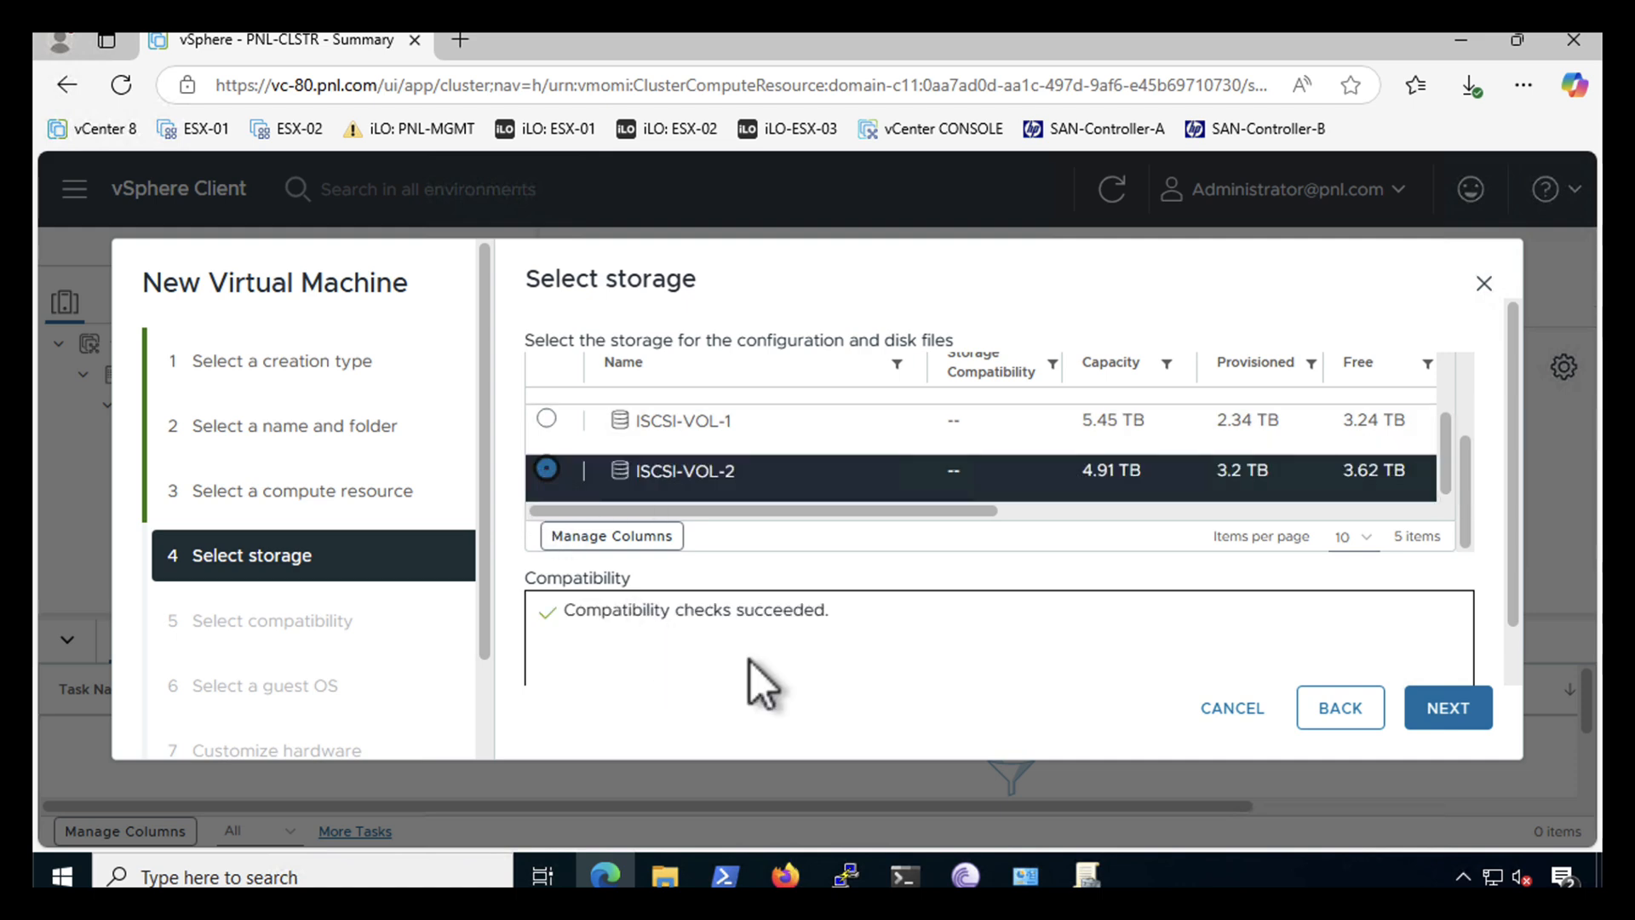
left_click(1444, 713)
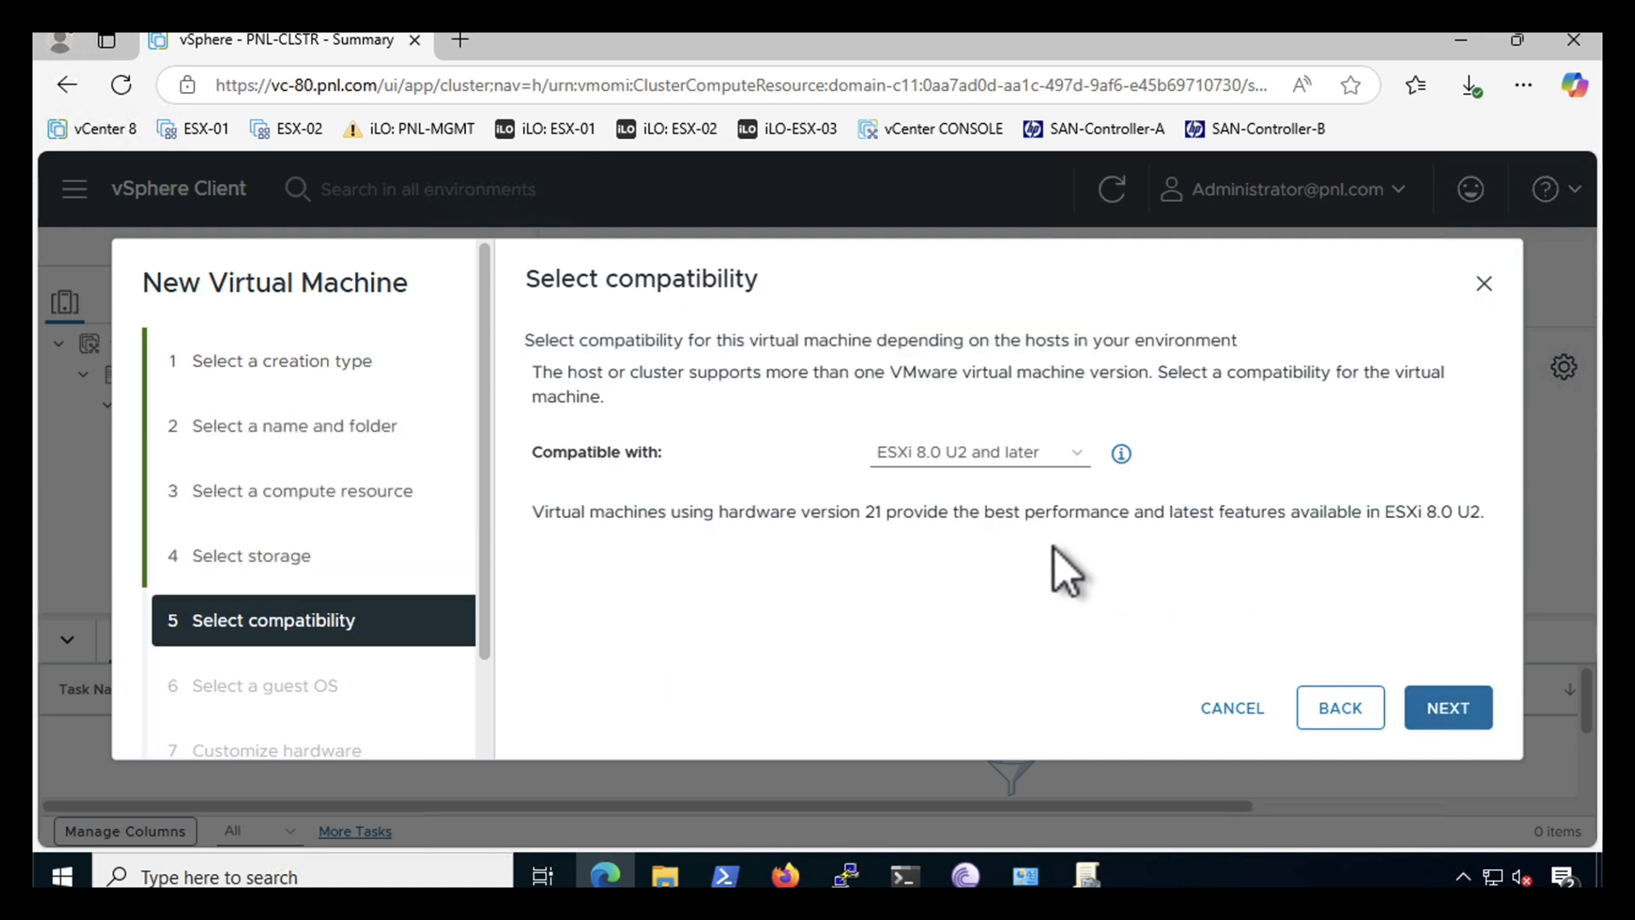
- Keep ESXi 8.0 U2 compatibility and set guest OS to Linux, Red Hat Enterprise Linux 8 (64-bit)
left_click(1450, 716)
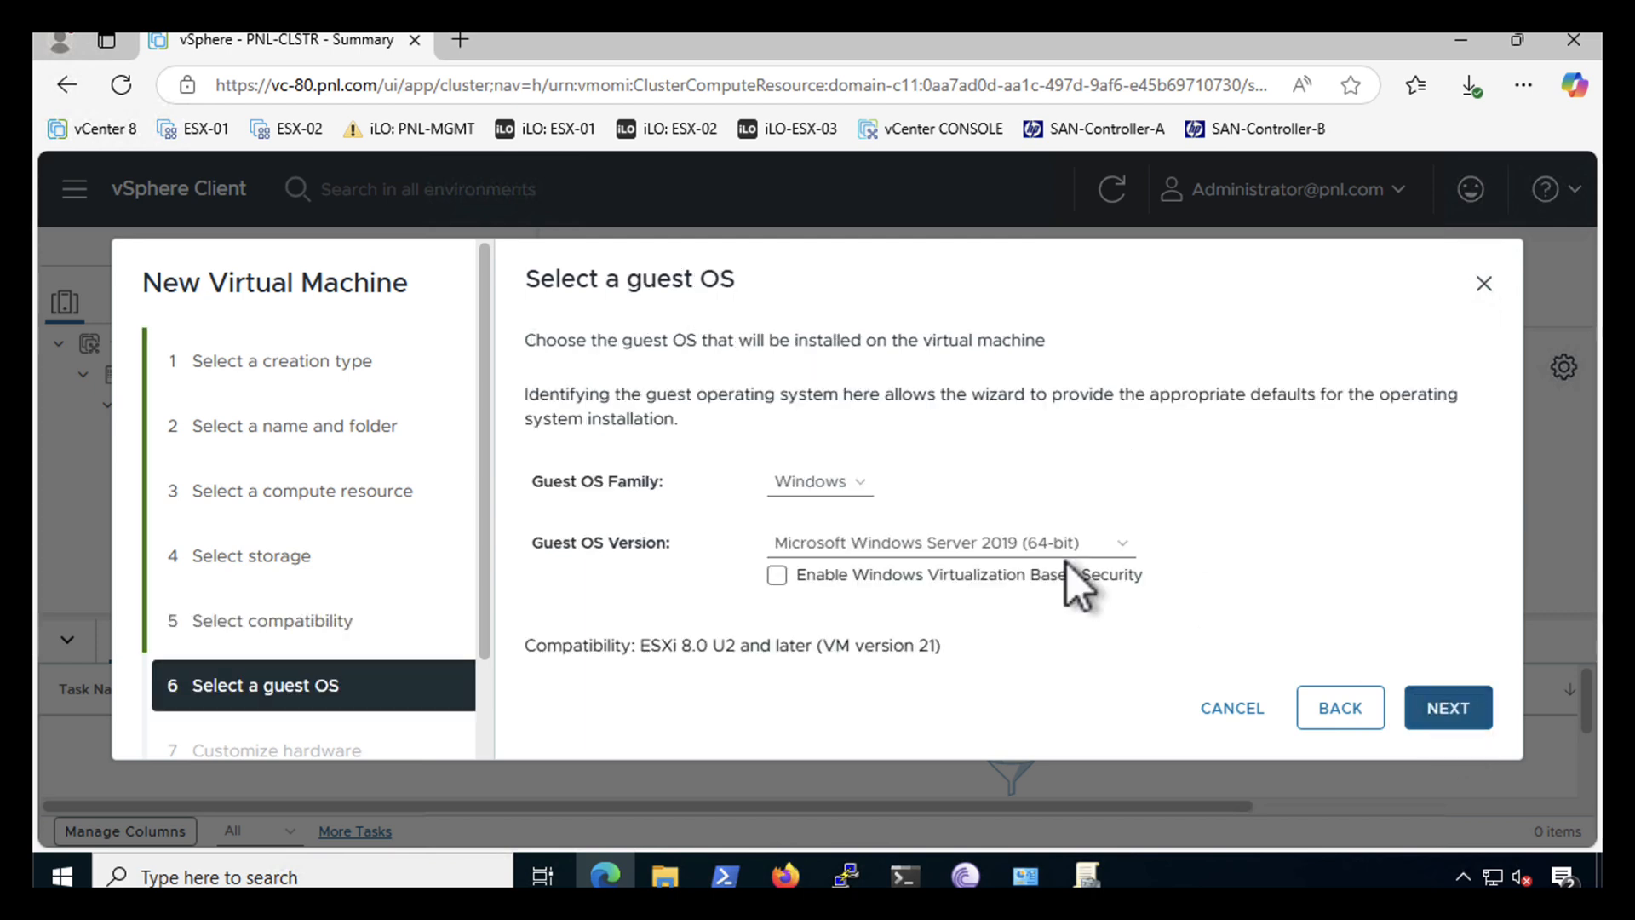
left_click(807, 484)
left_click(792, 518)
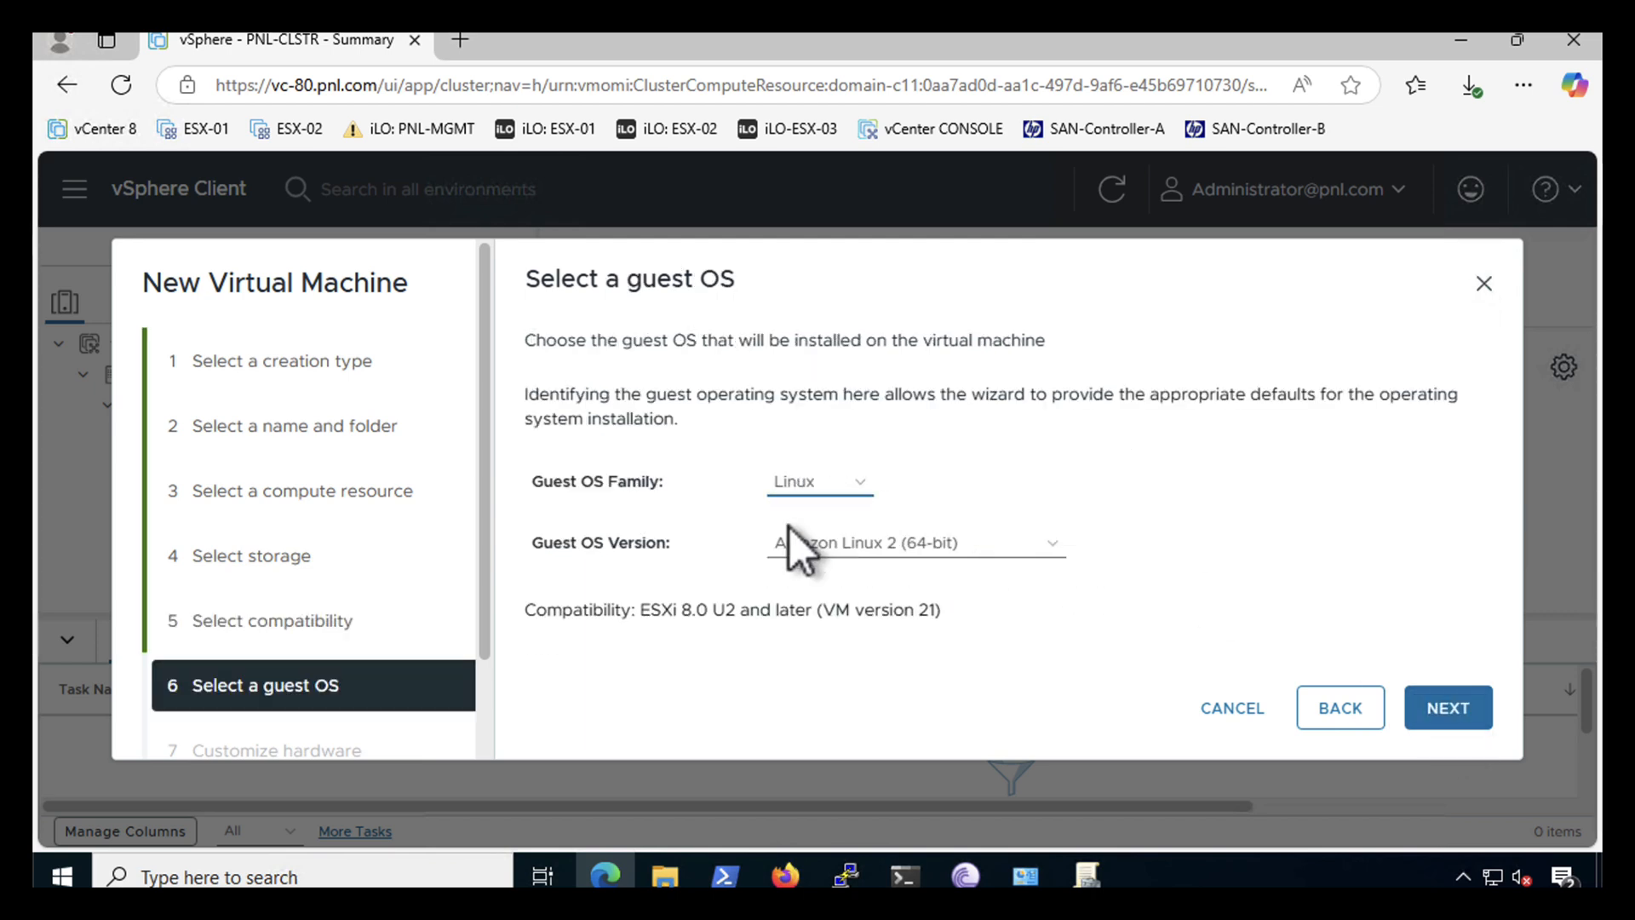
left_click(831, 545)
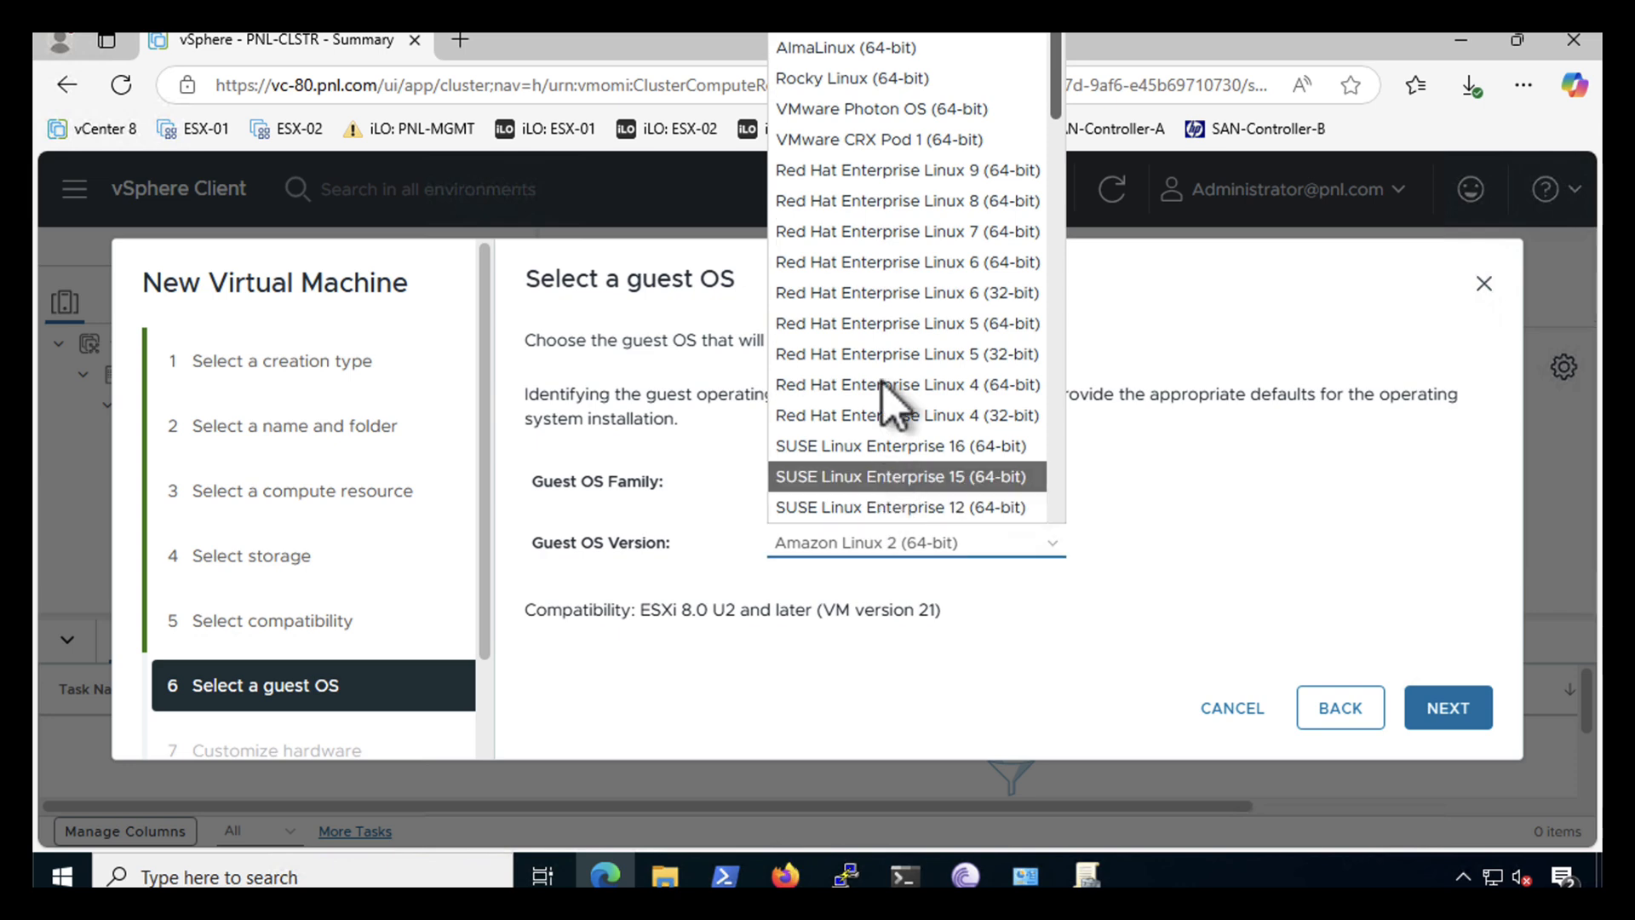
left_click(838, 204)
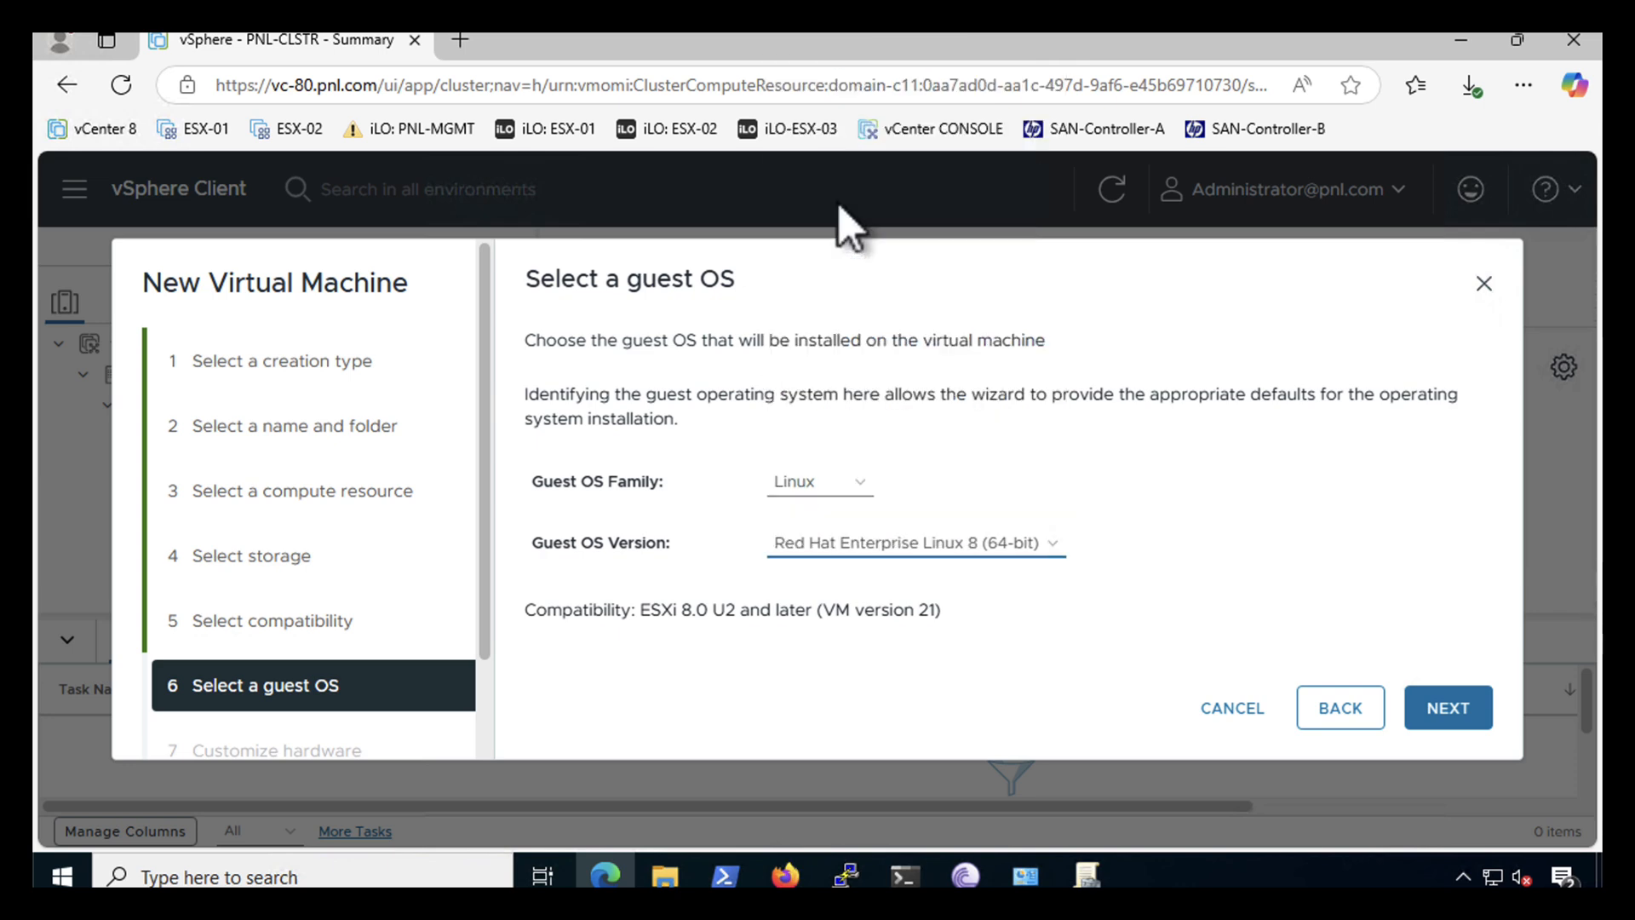
left_click(1449, 710)
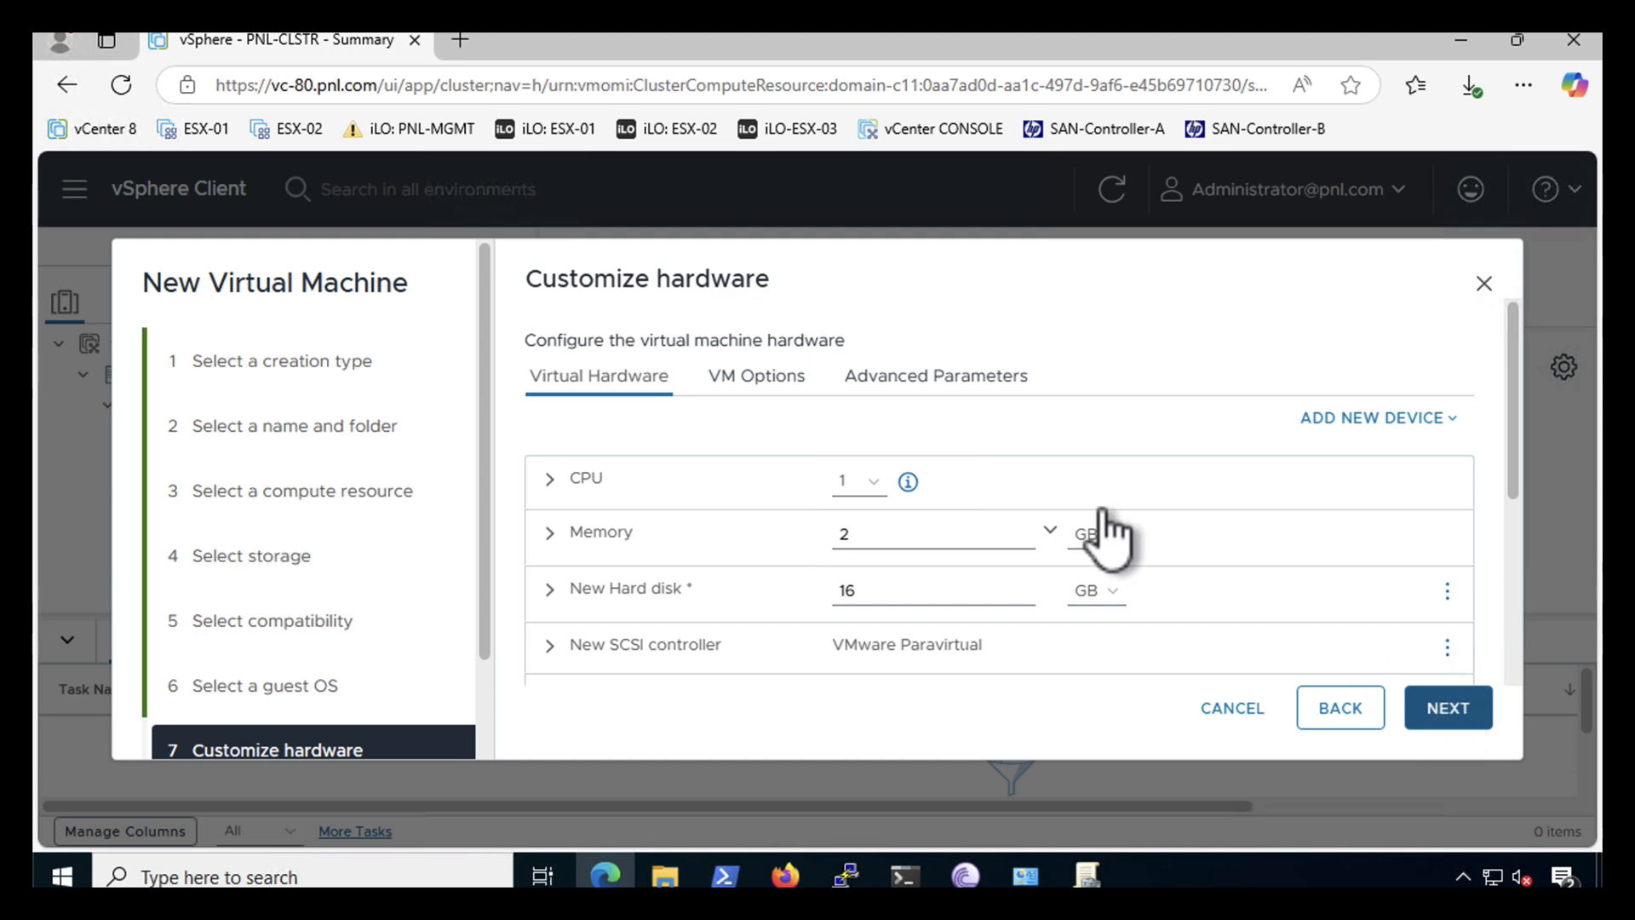
- Give the VM 8 CPUs, a 100 GB hard disk and 16 GB of memory
left_click(869, 483)
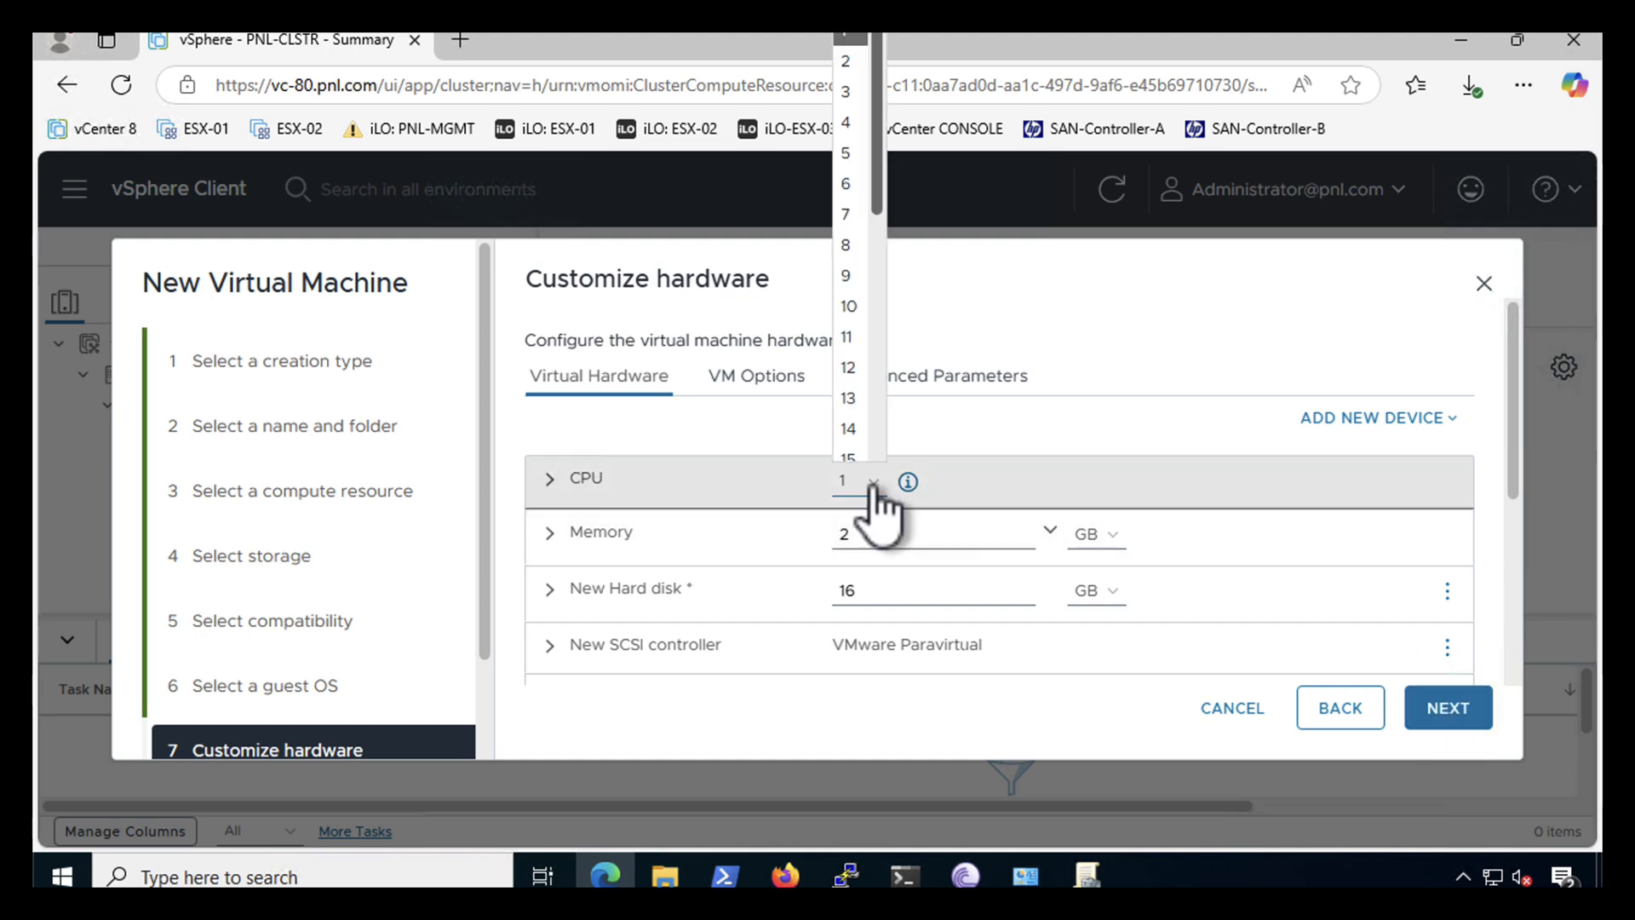
left_click(841, 253)
scroll(842, 613, "down", 2)
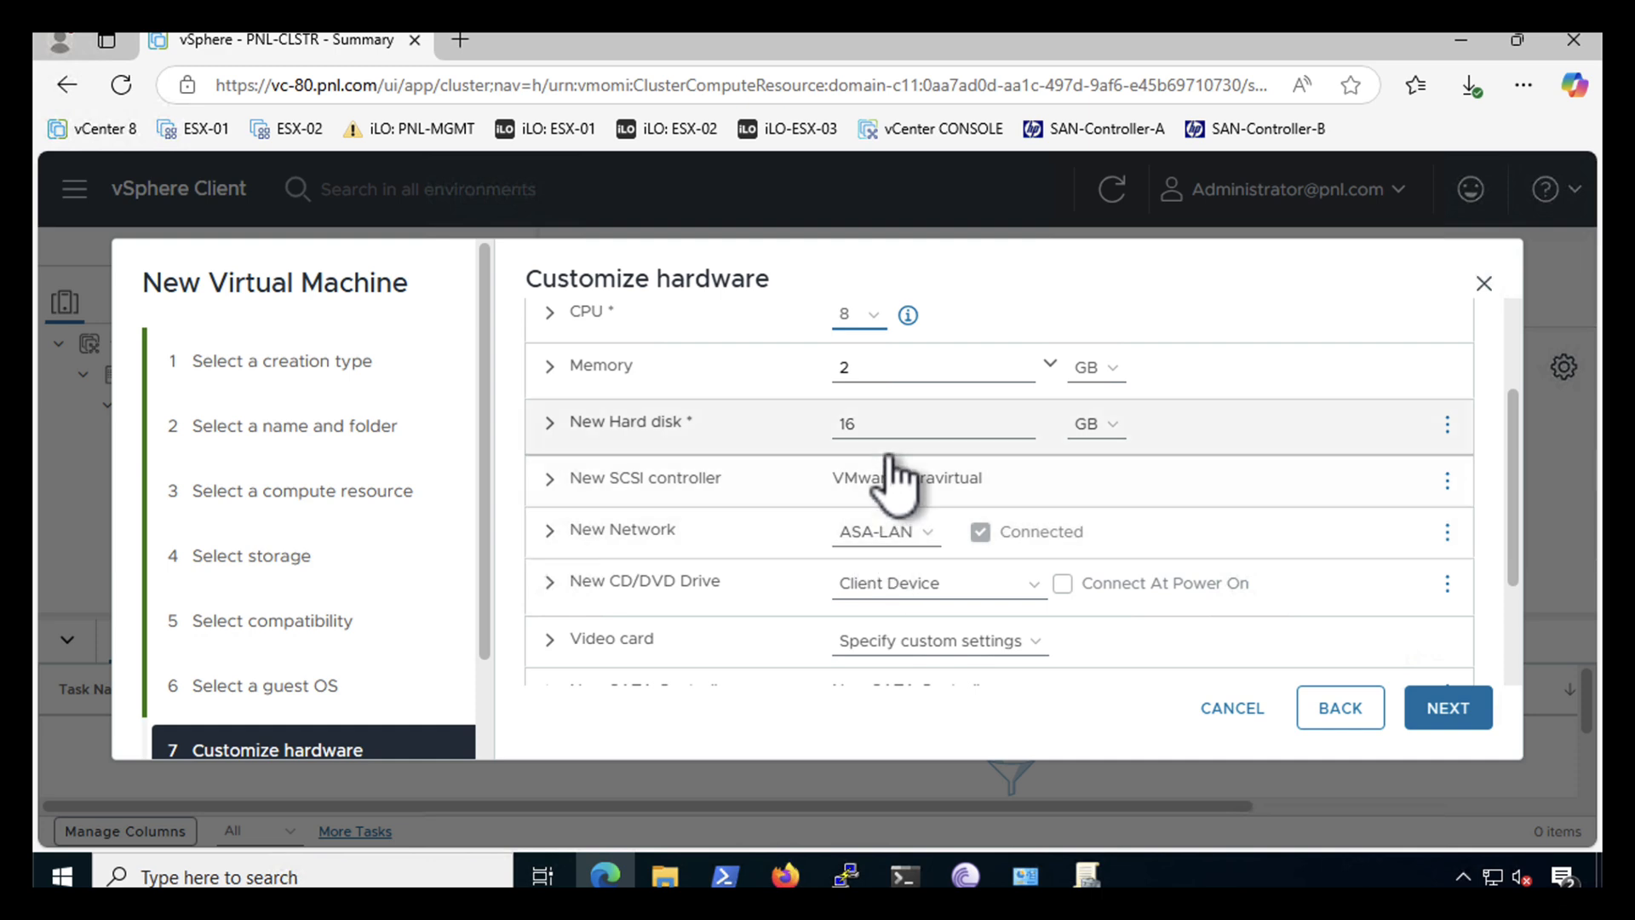
double_click(886, 425)
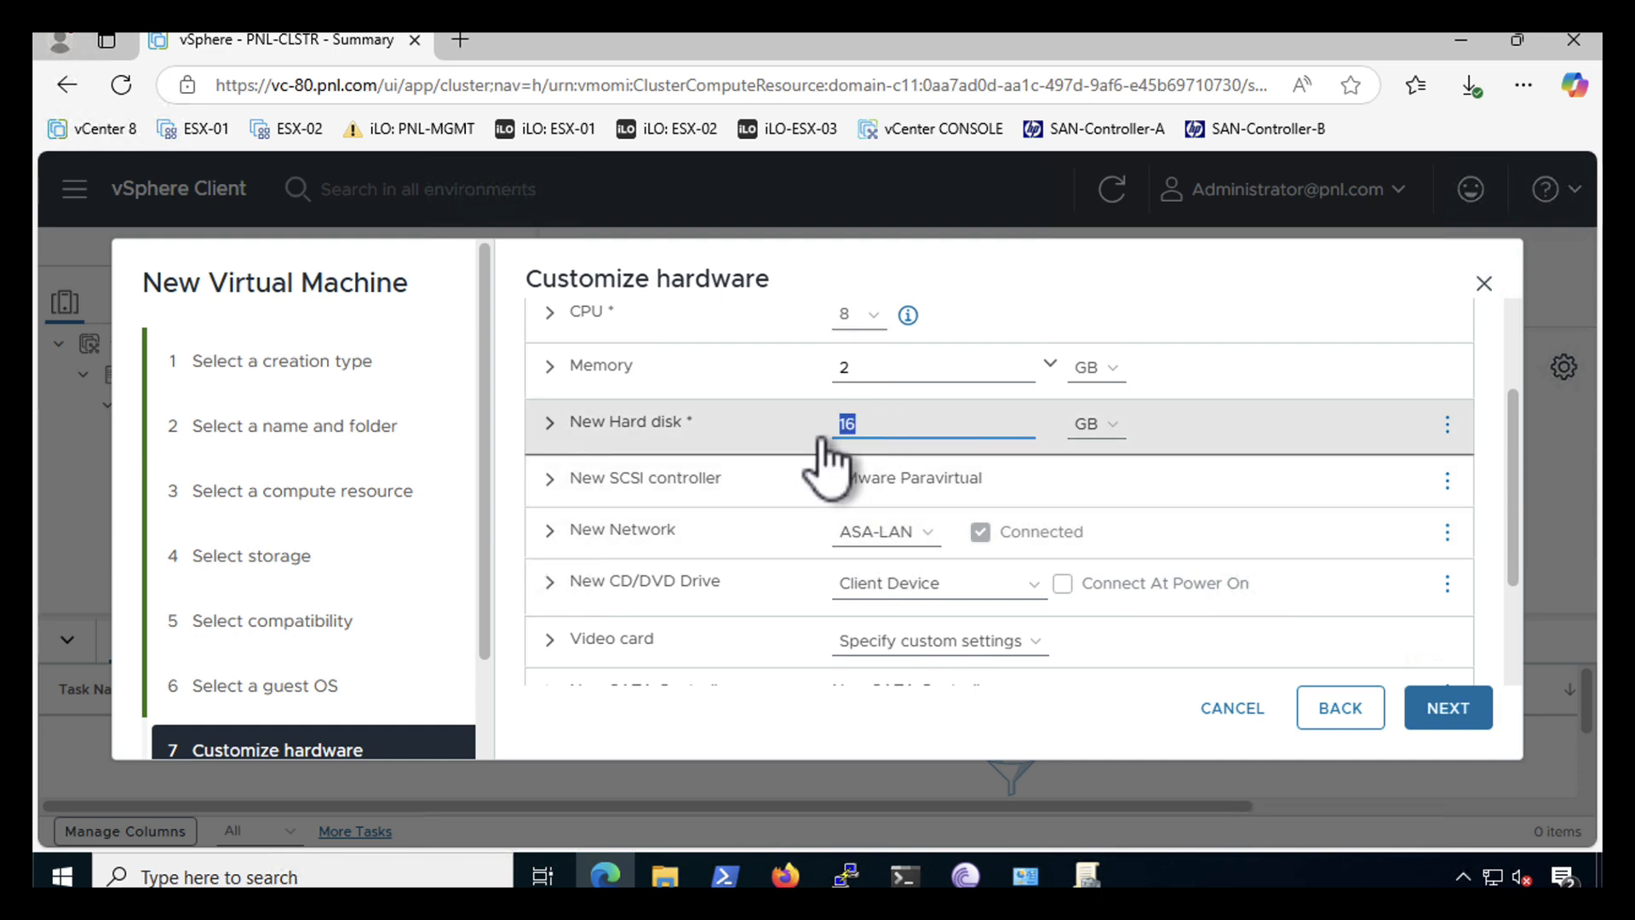
type("100")
left_click(852, 371)
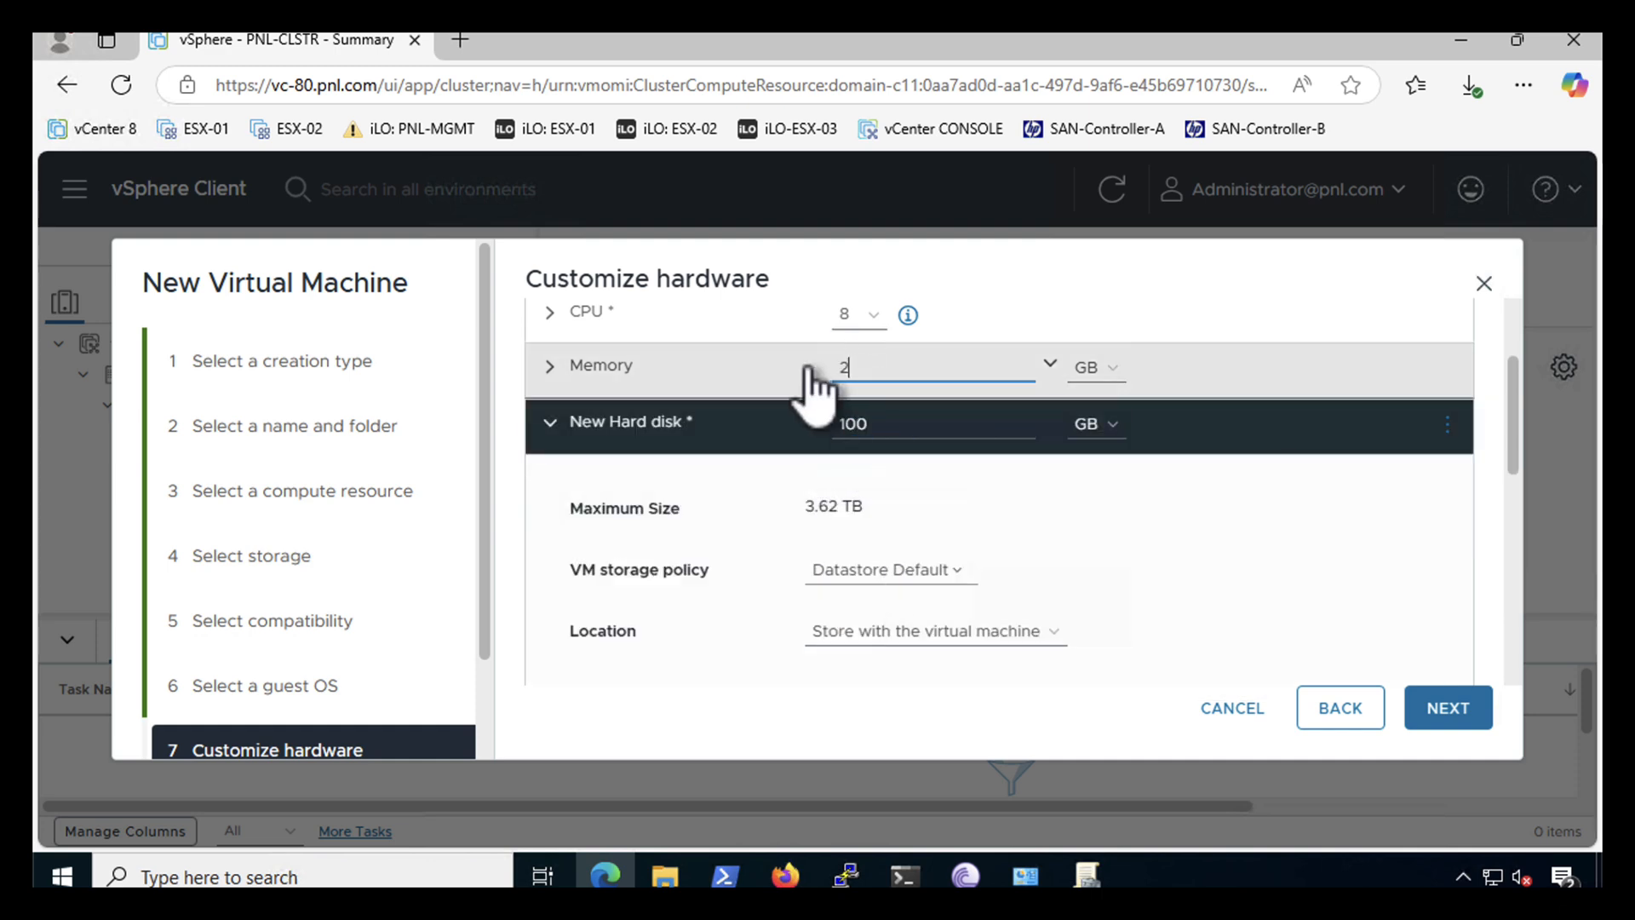
left_click_drag(852, 370, 807, 370)
type("16")
left_click(815, 487)
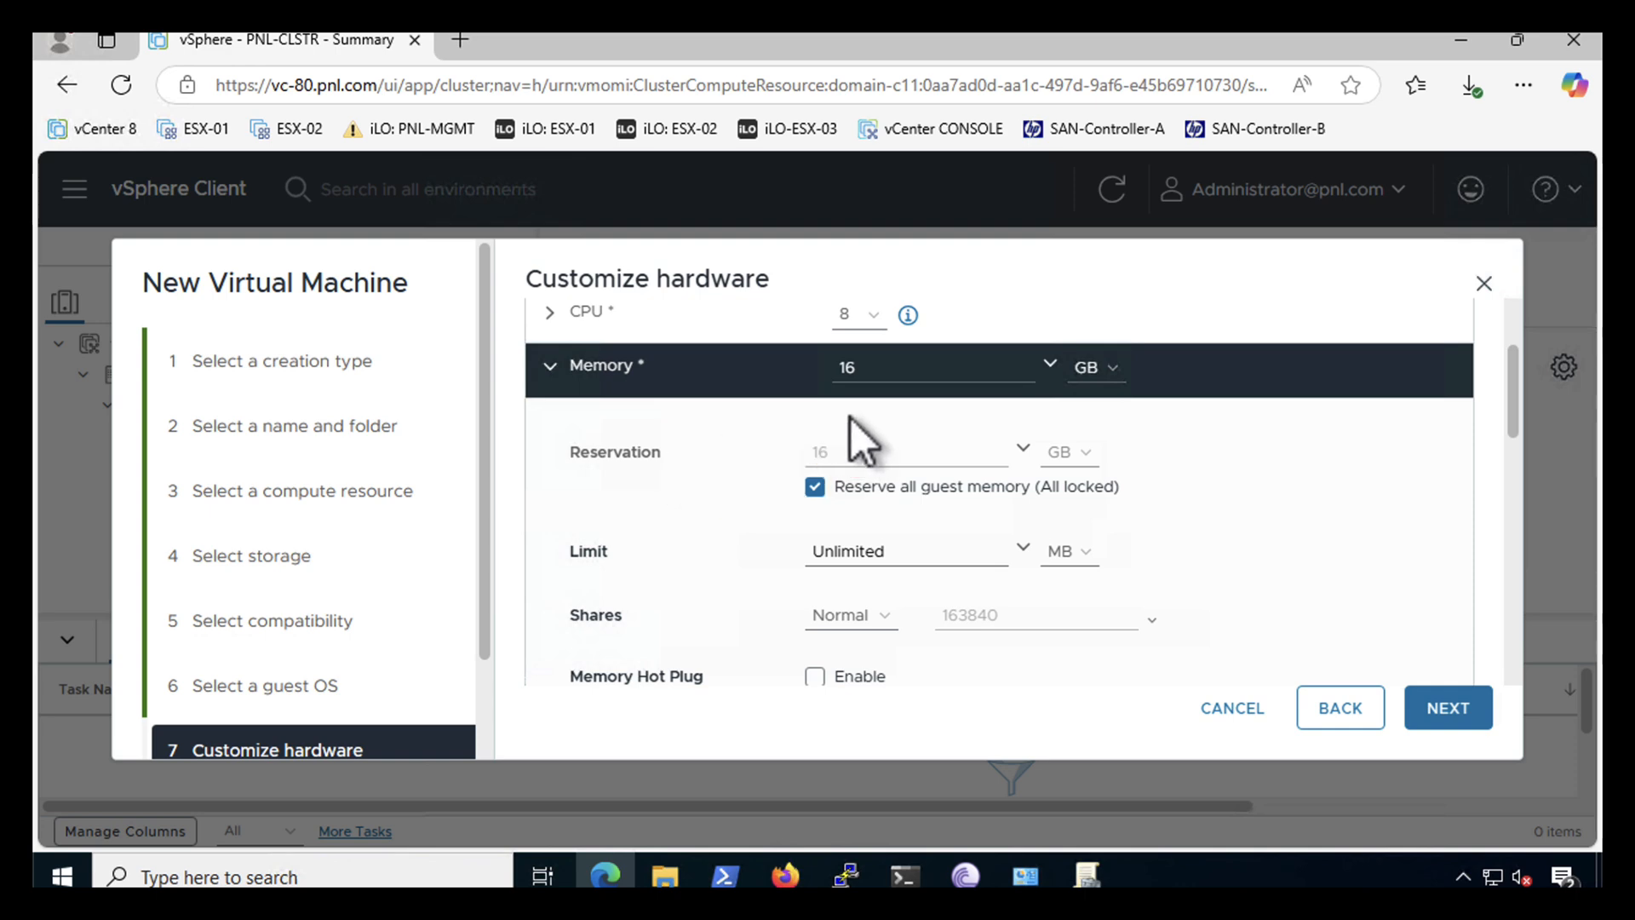
left_click(549, 366)
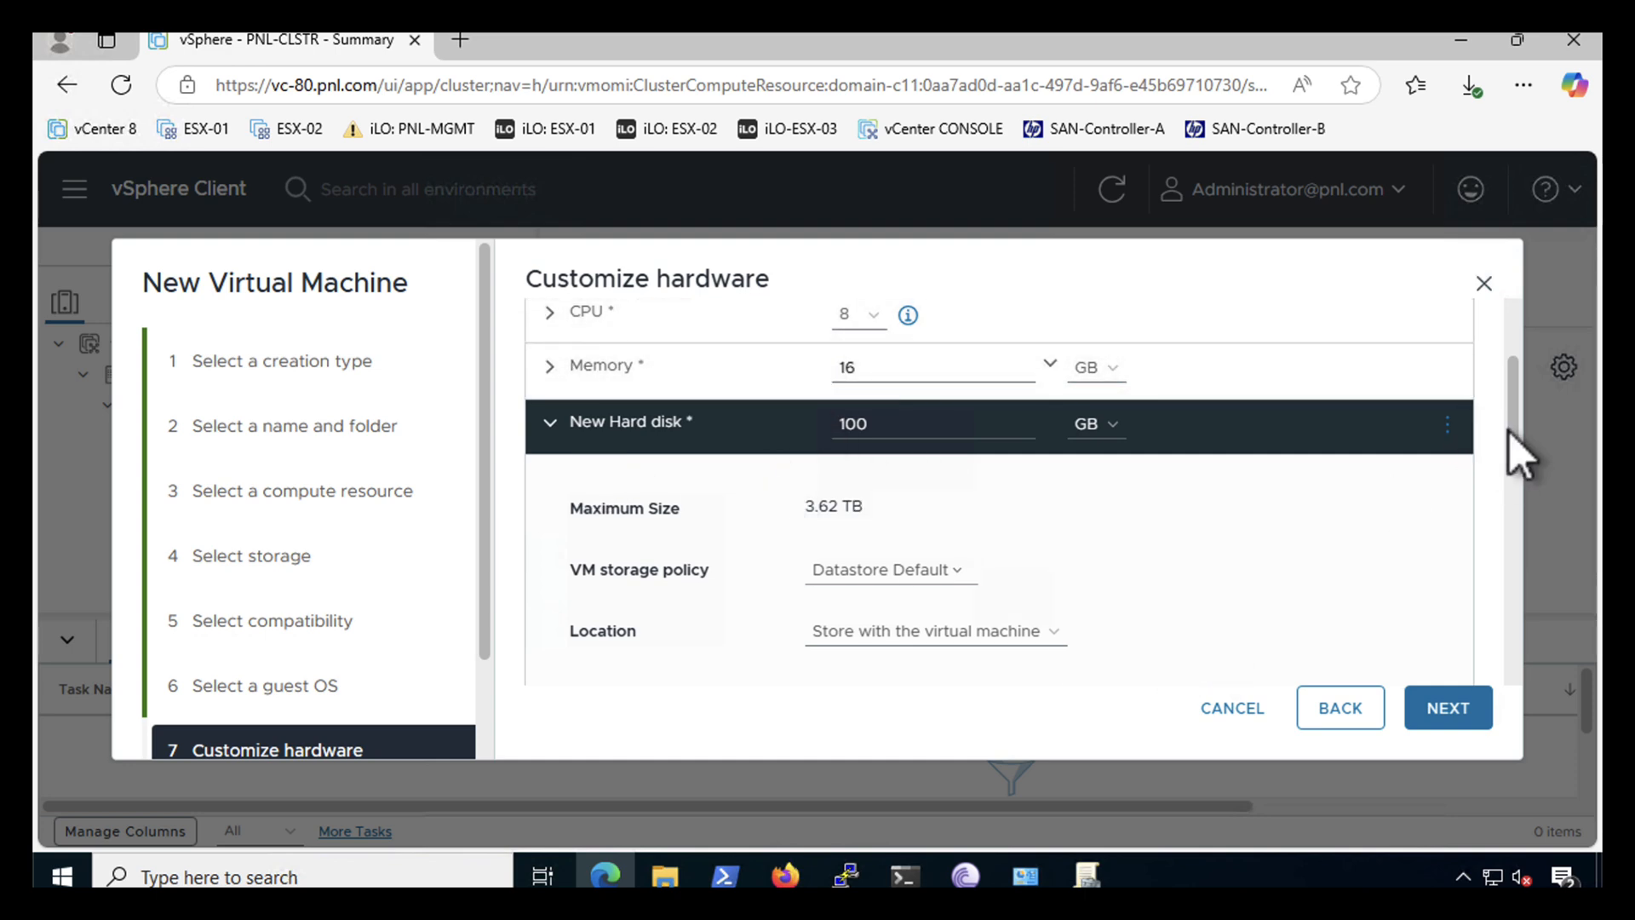
- Set the hard disk's provisioning to Thin Provision
left_click_drag(1512, 430, 1508, 535)
left_click(937, 385)
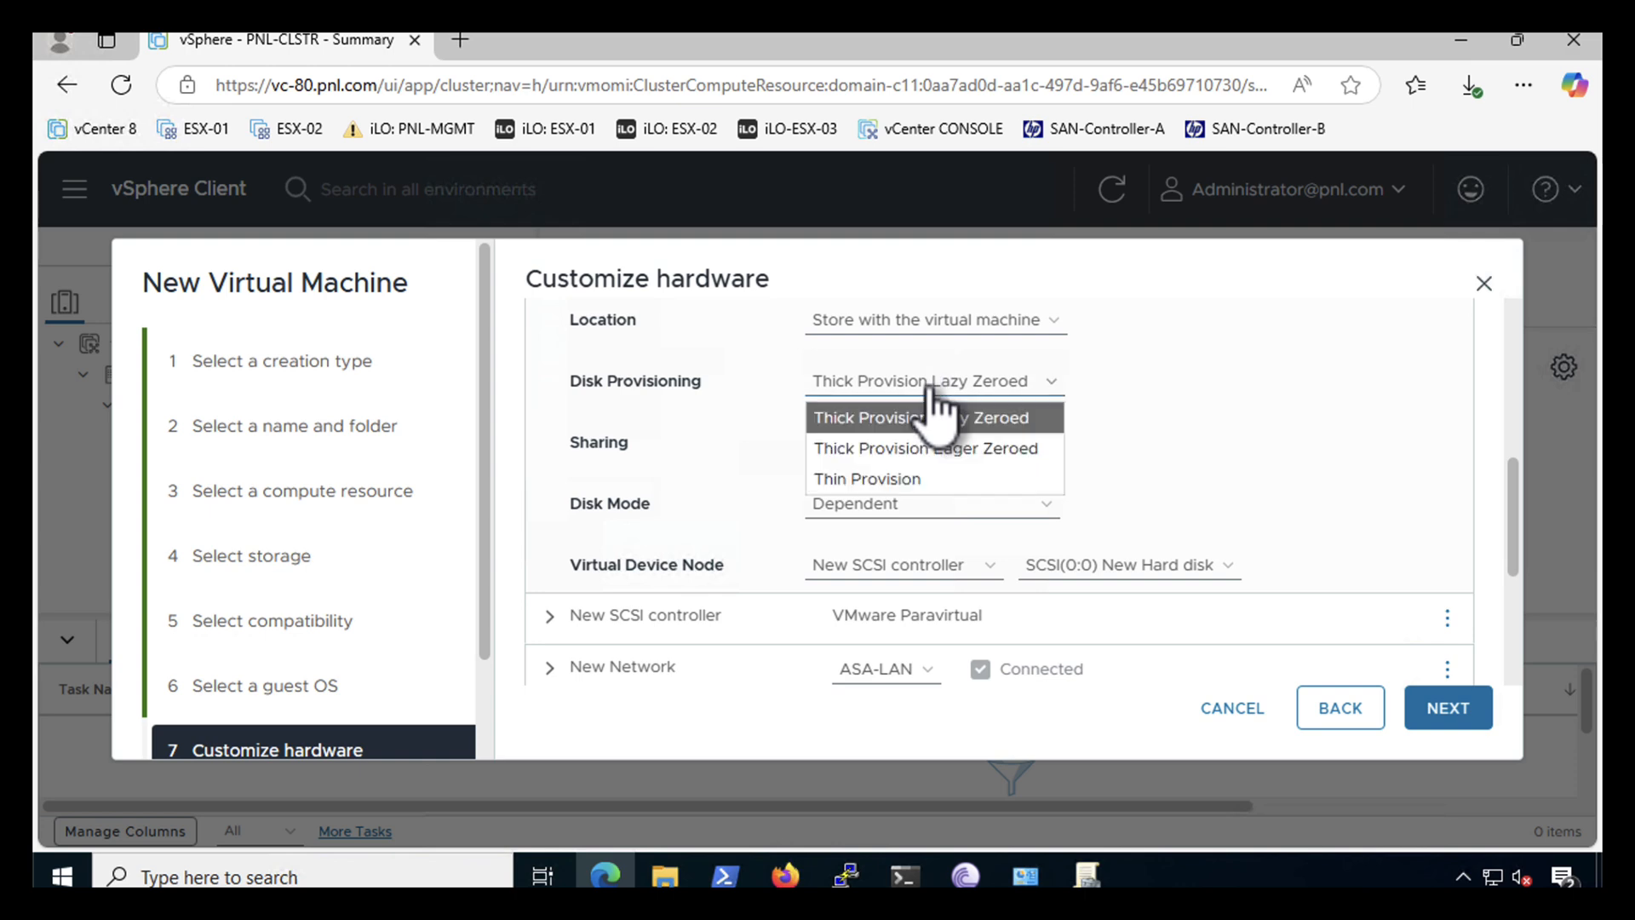
left_click(860, 478)
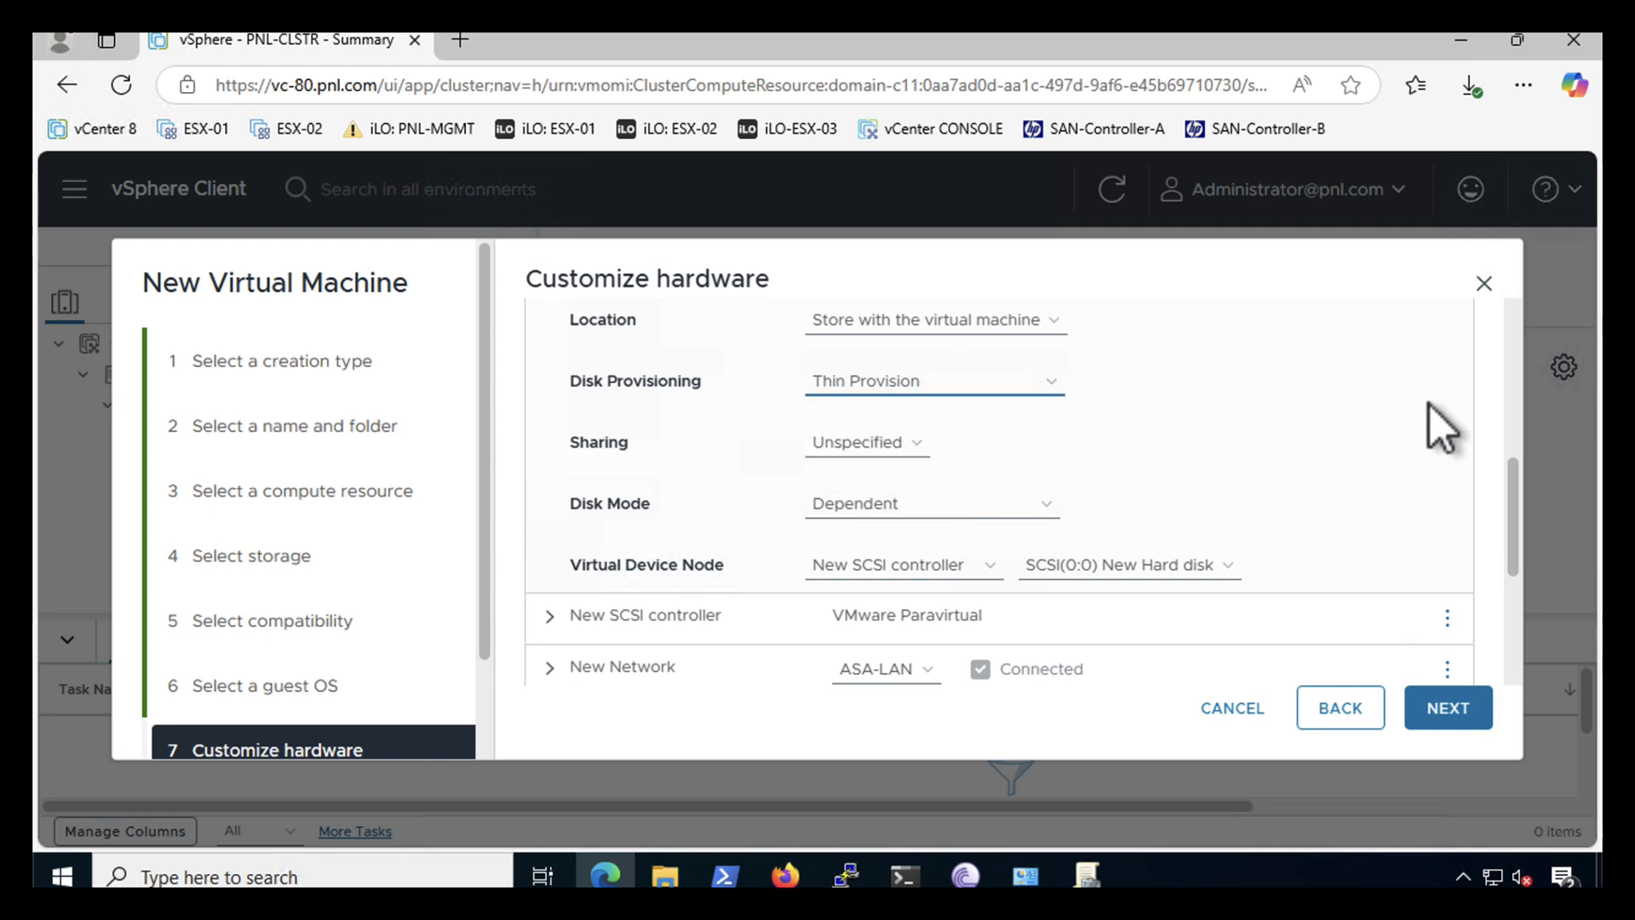
left_click_drag(1516, 501, 1516, 606)
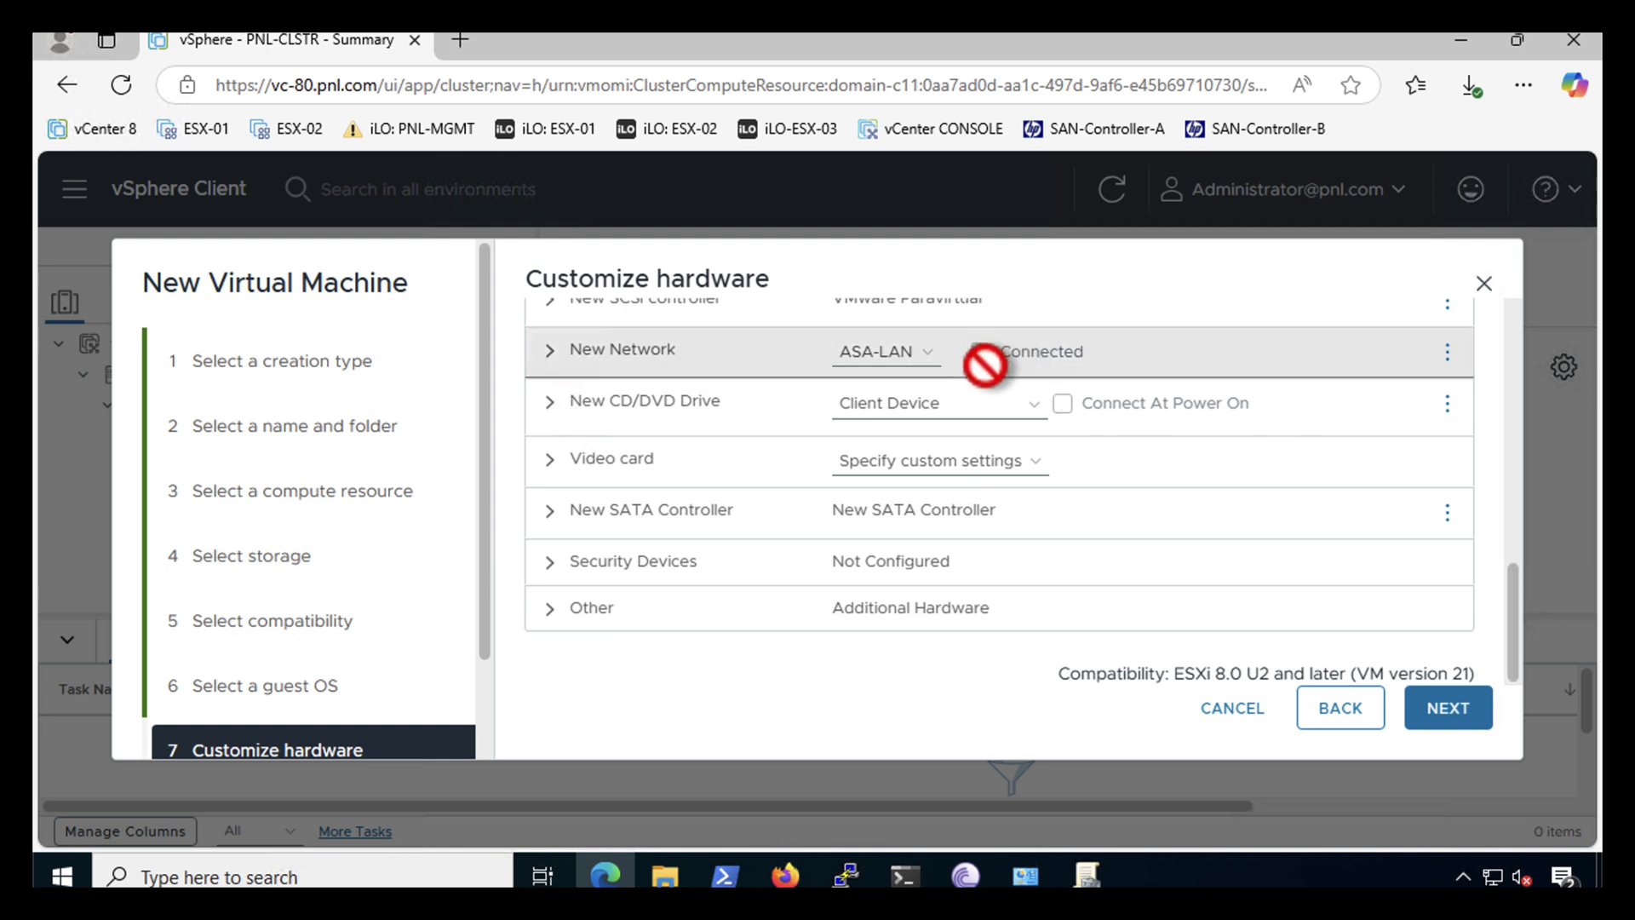
- Connect the new network adapter to VM Network
left_click(885, 356)
left_click(862, 417)
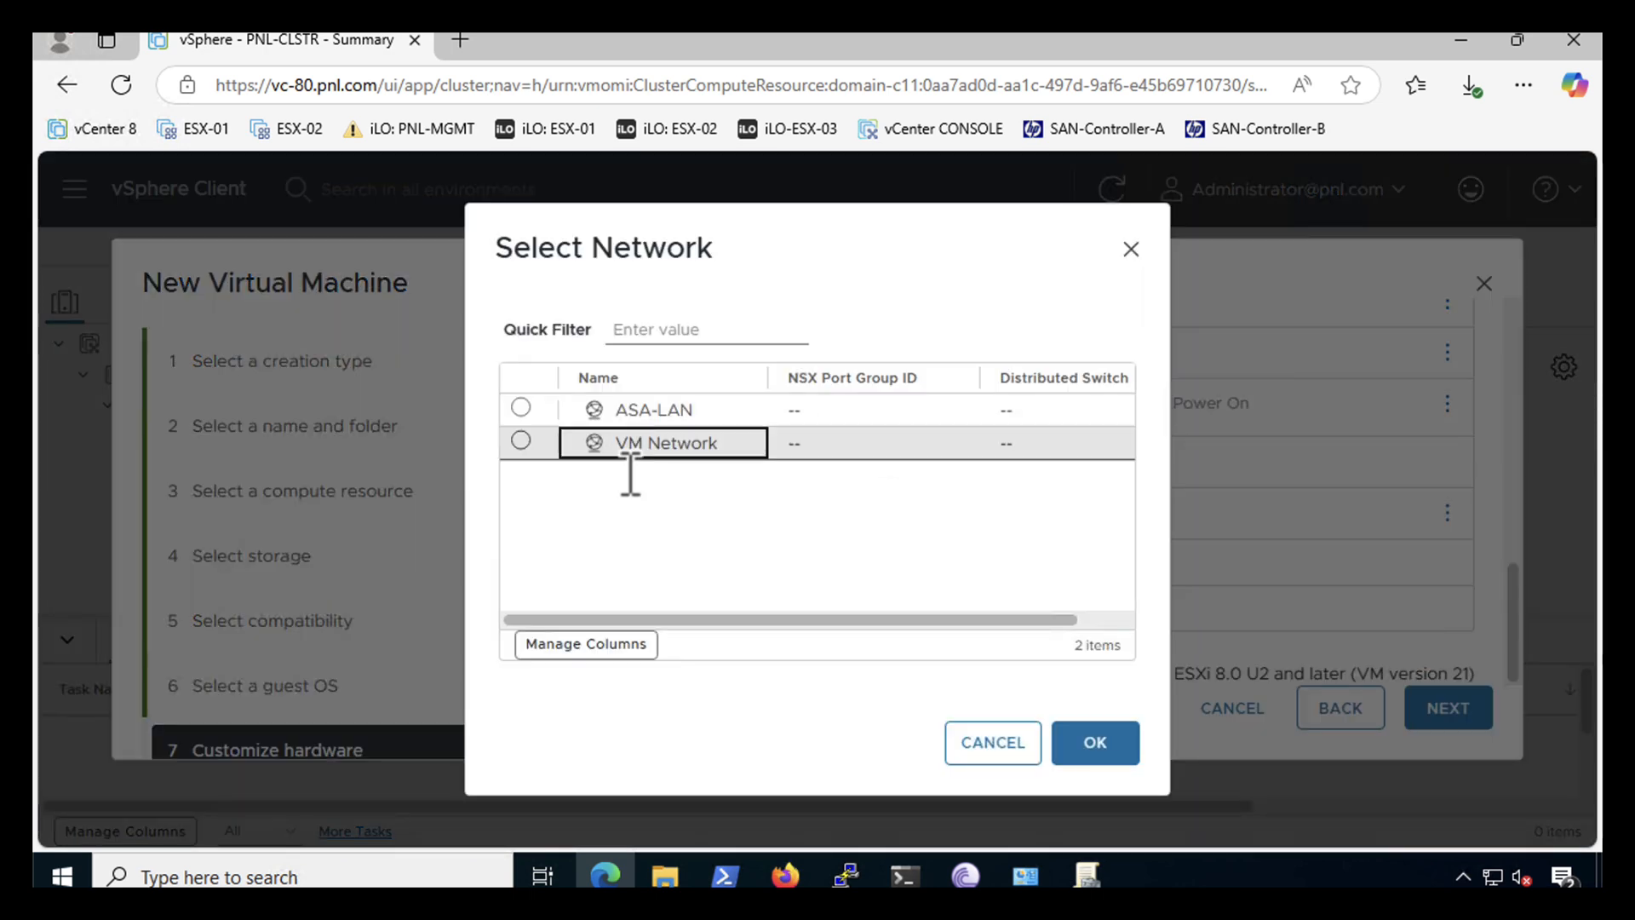
left_click(521, 440)
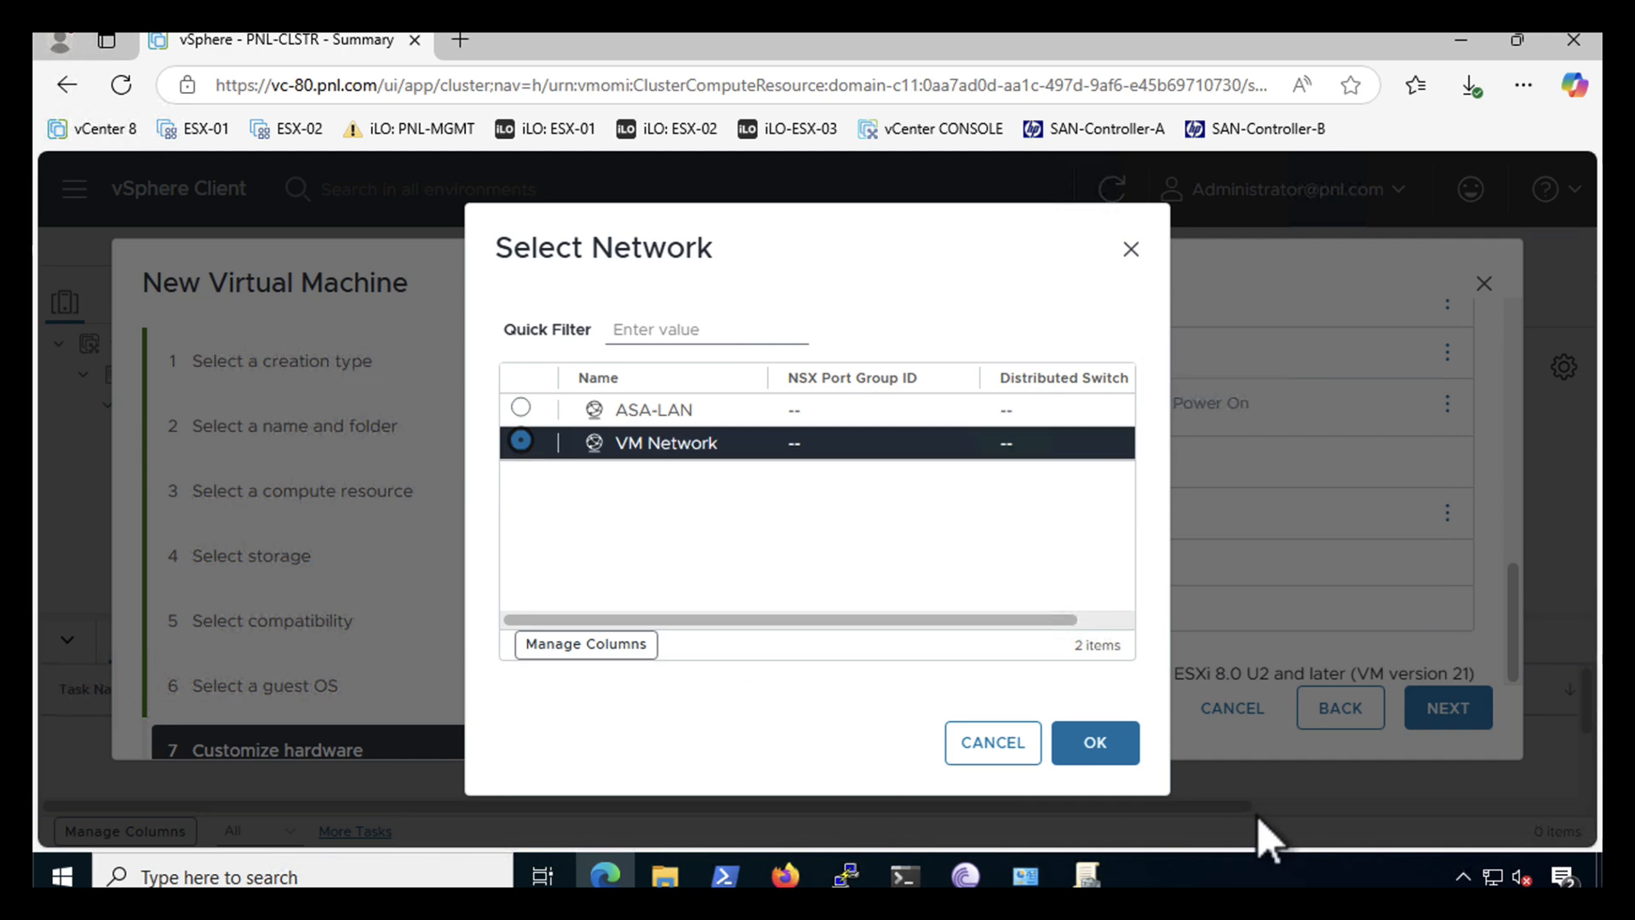
left_click(1094, 751)
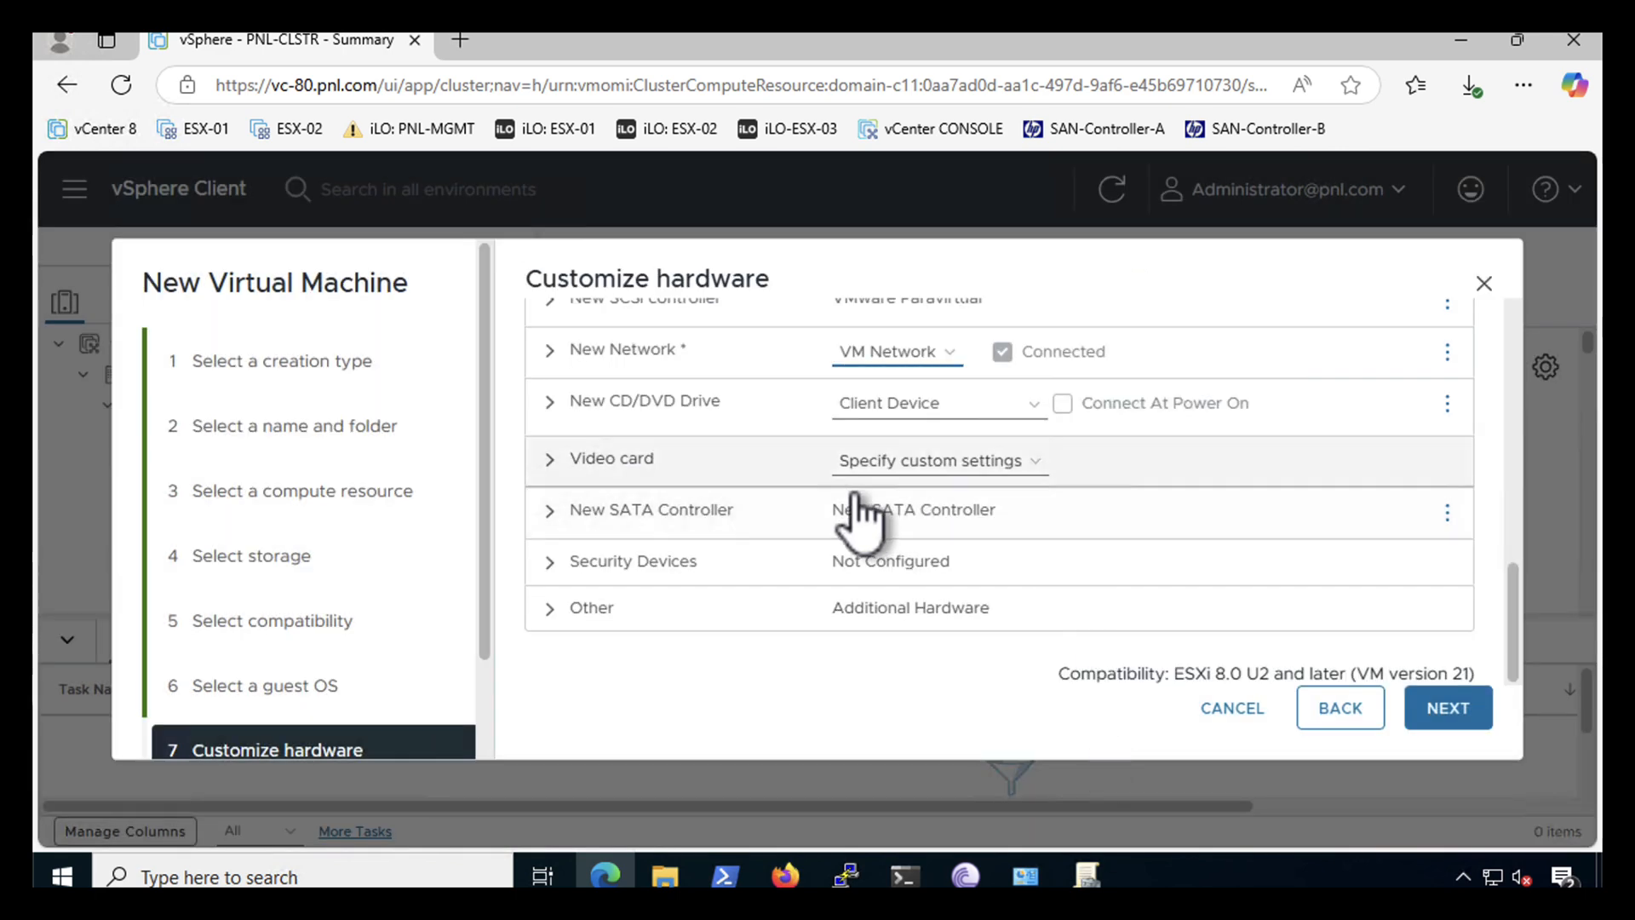
- Mount the vinchin enterprise ISO from ISCSI-VOL-1/ISO on the CD/DVD drive and finish creating PNL-Vinchin
left_click(890, 409)
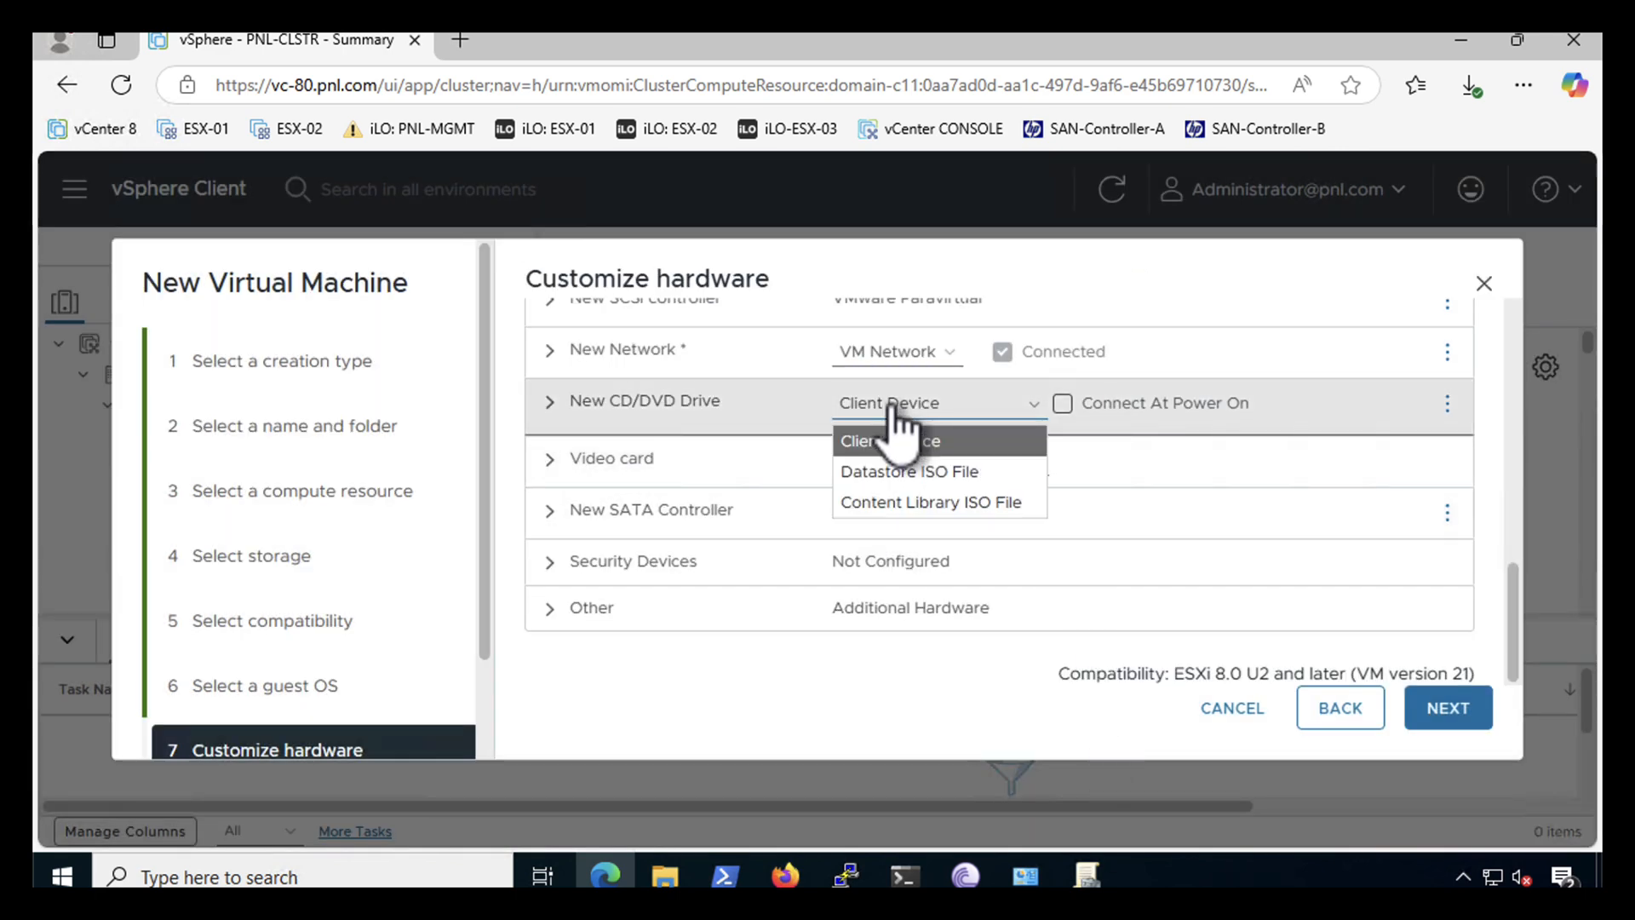
left_click(875, 472)
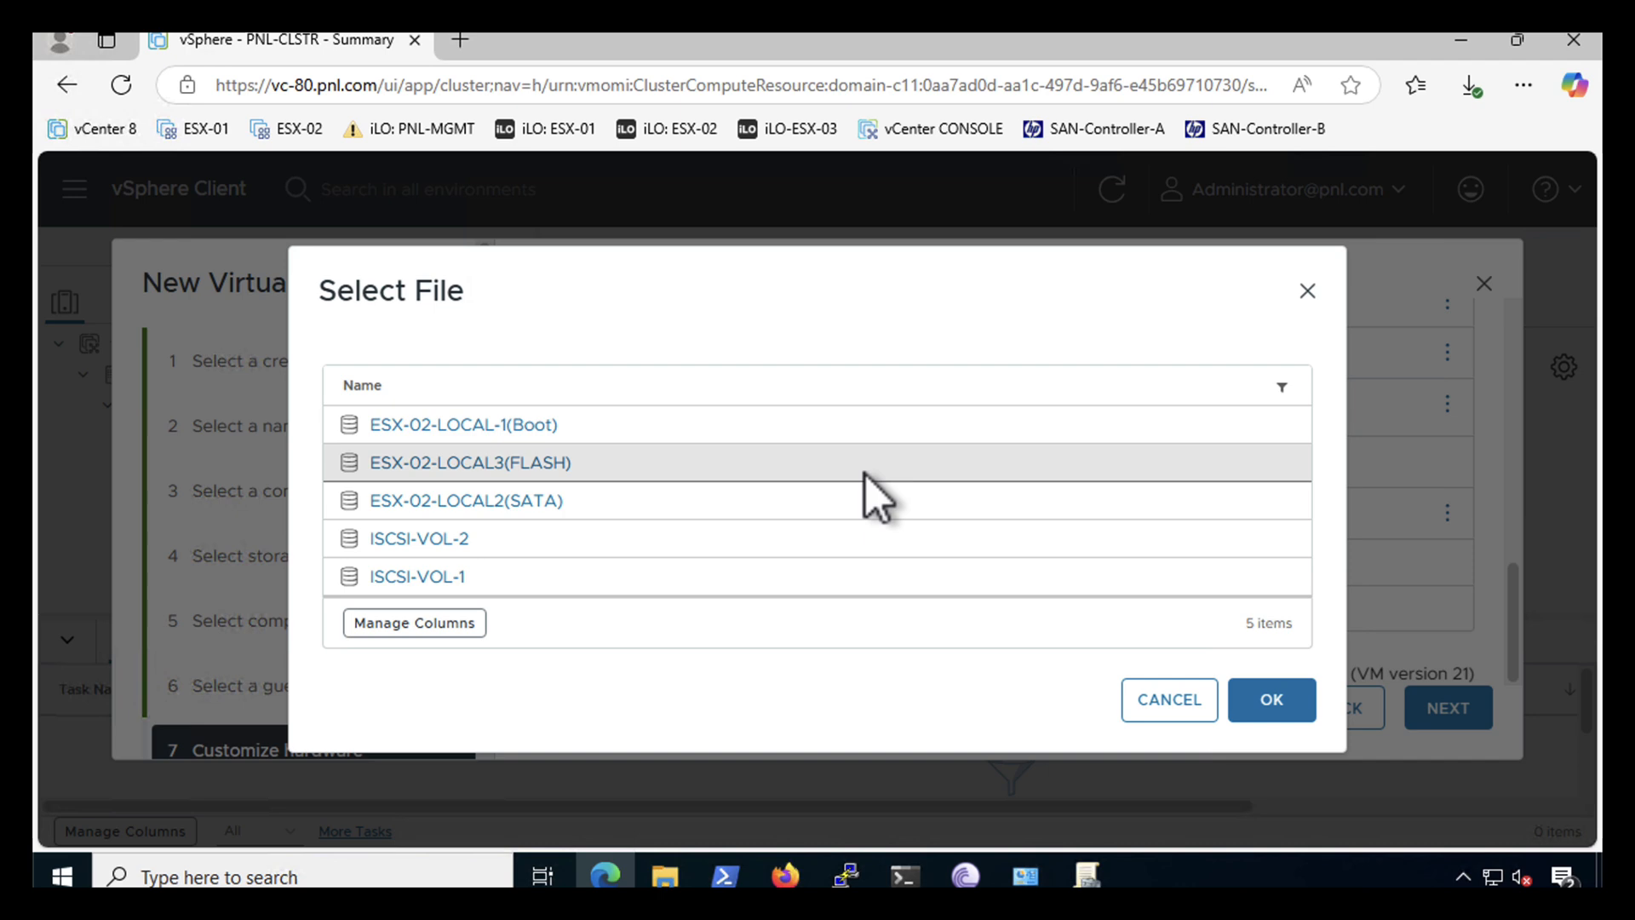
double_click(417, 577)
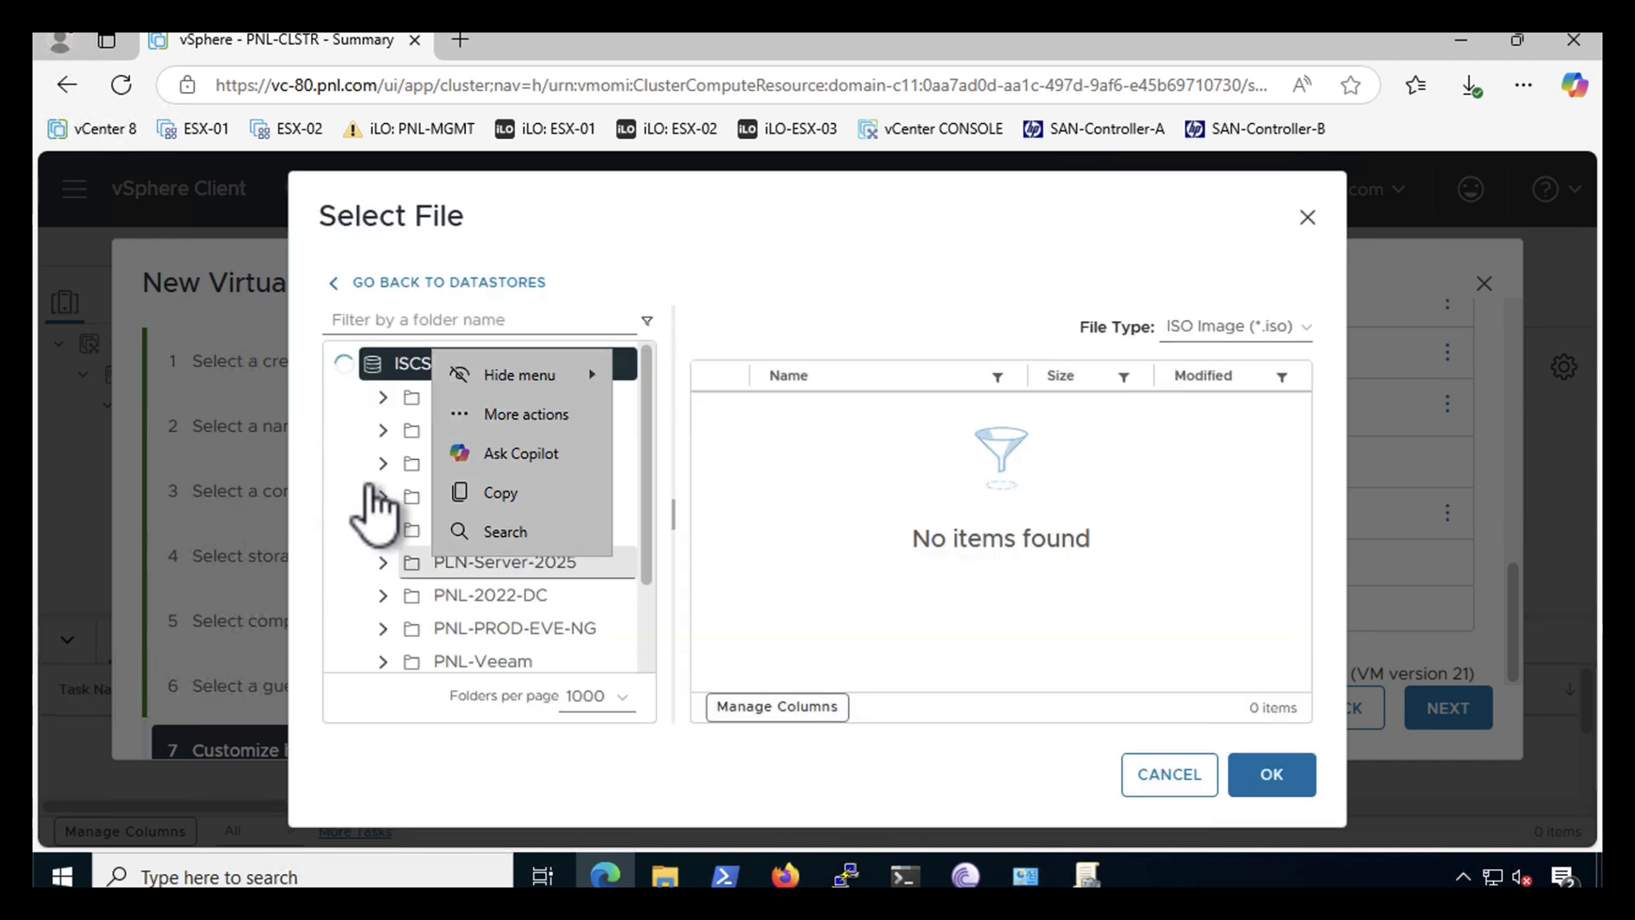
left_click(342, 491)
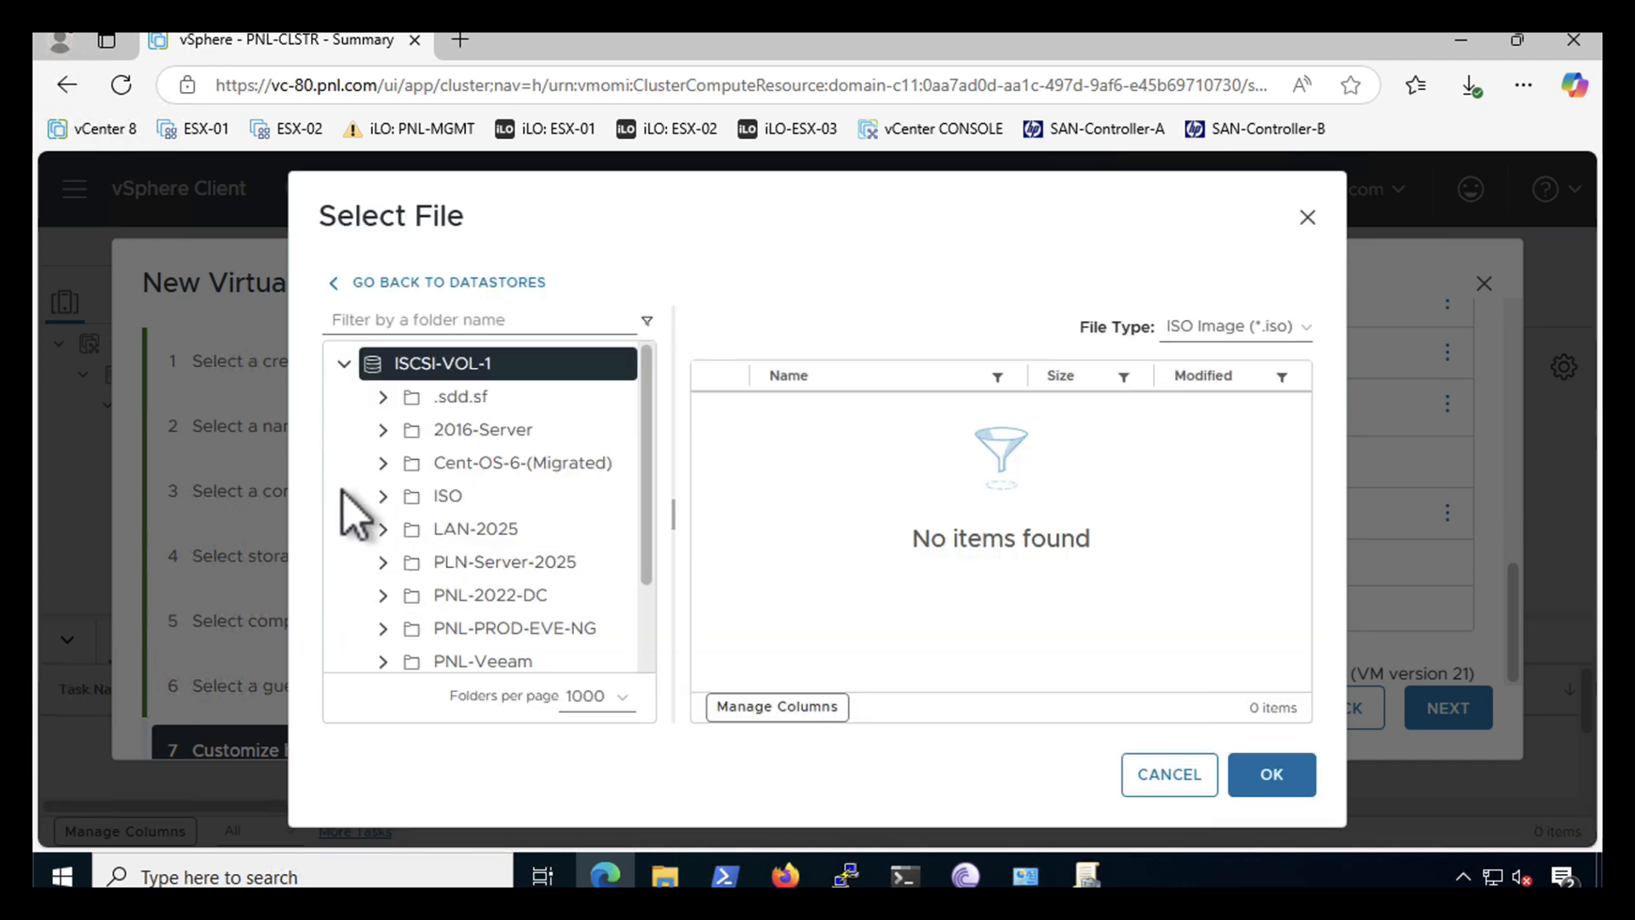
left_click(442, 496)
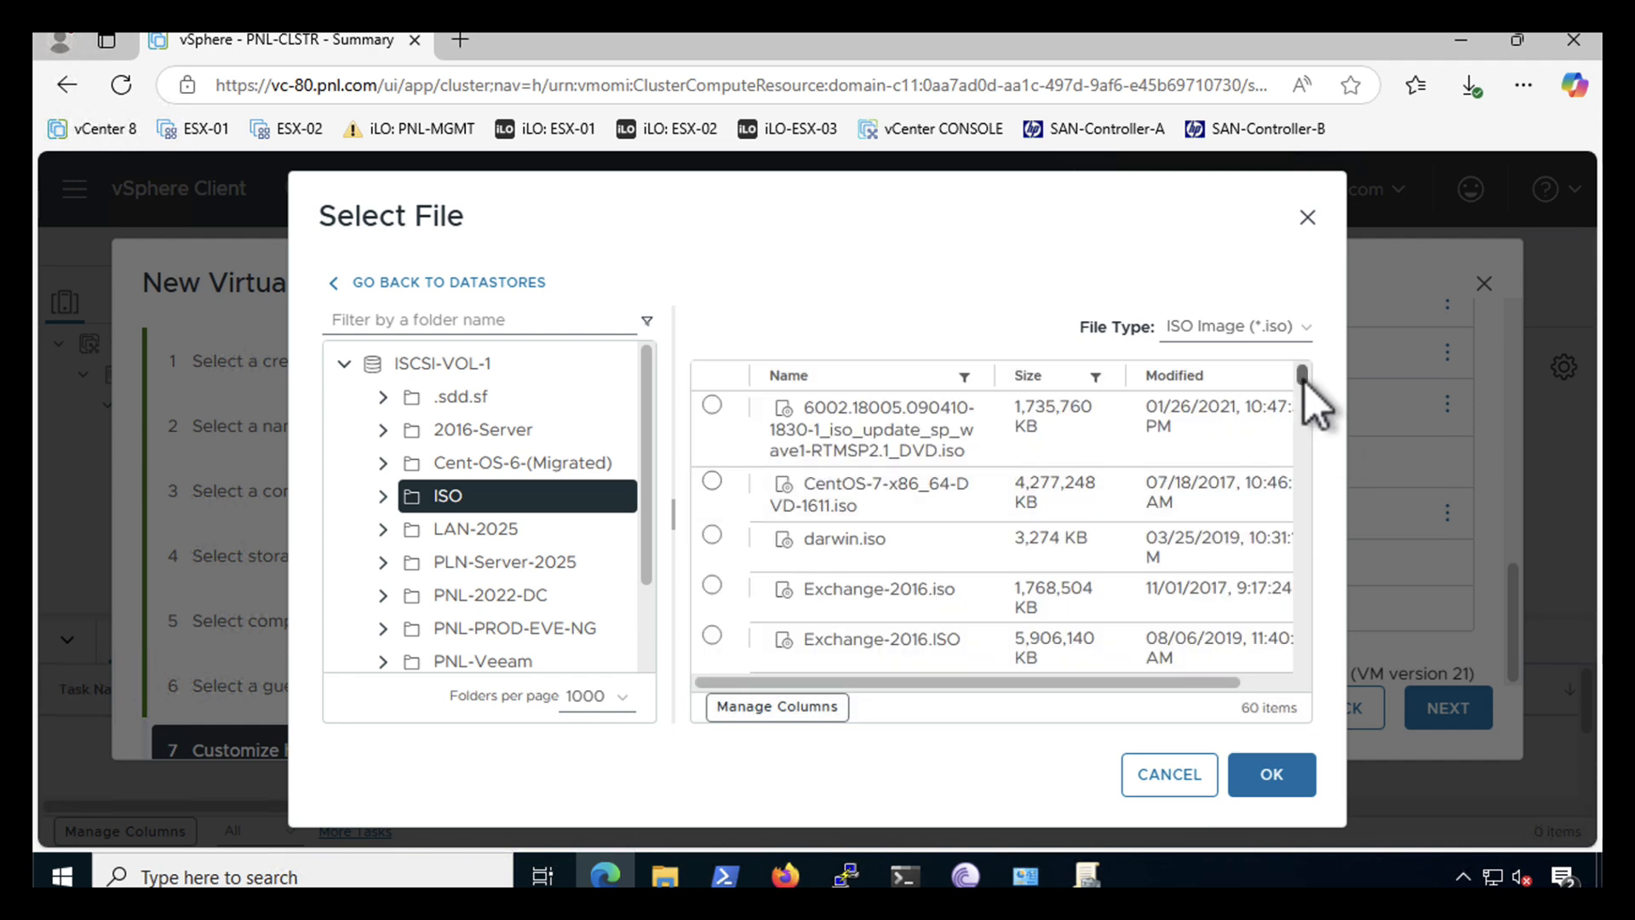
left_click_drag(1305, 381, 1315, 550)
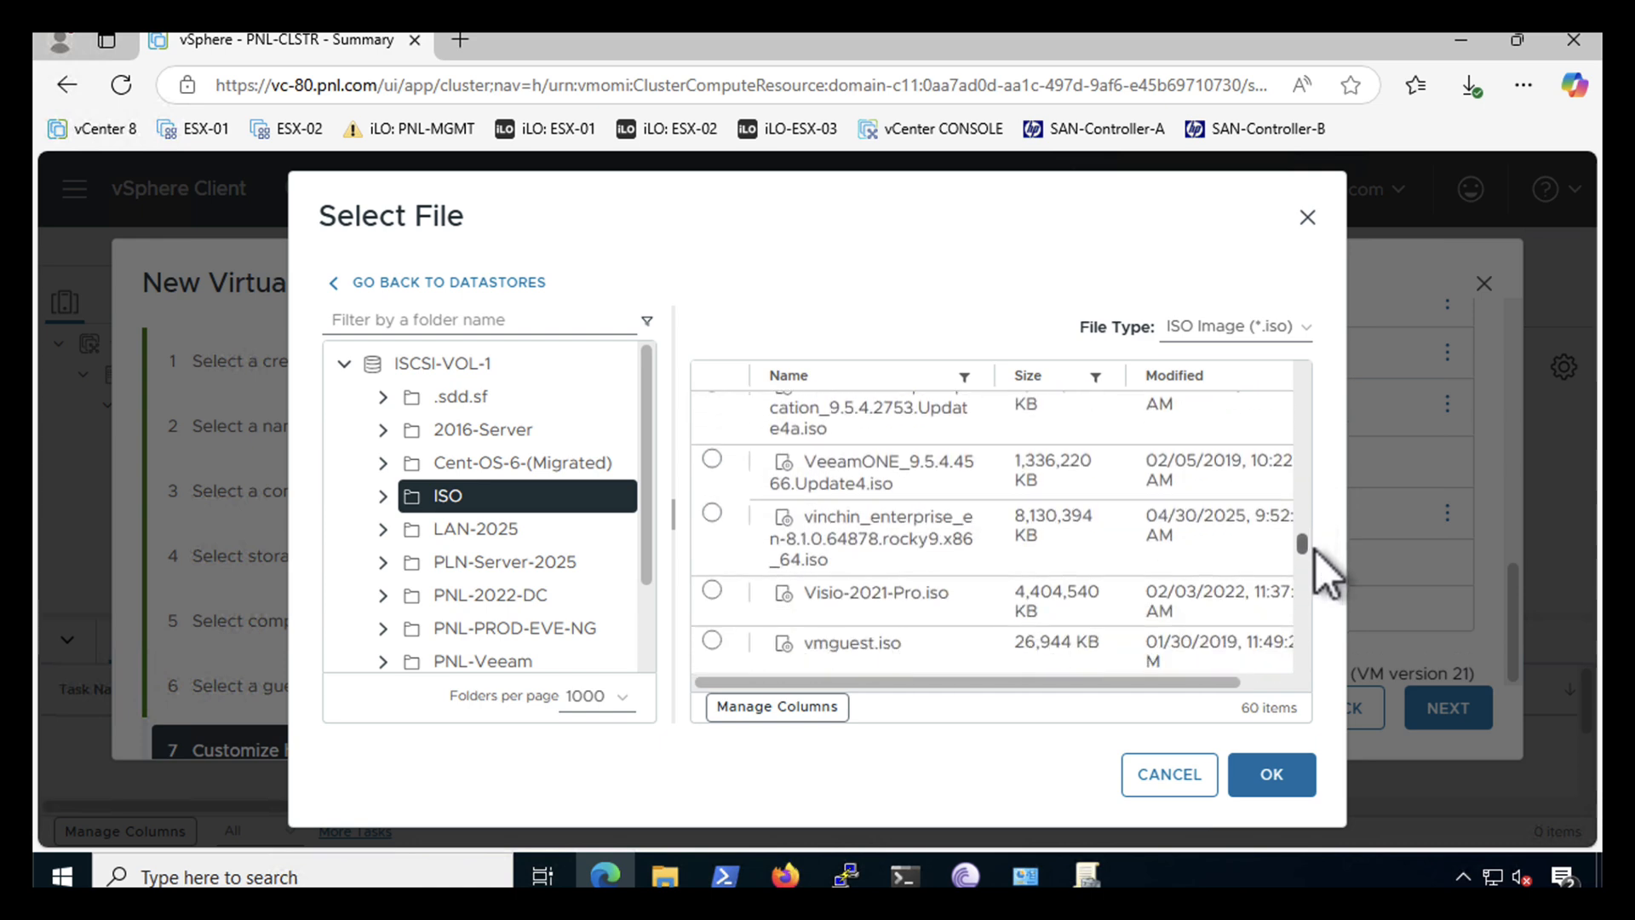
left_click(713, 514)
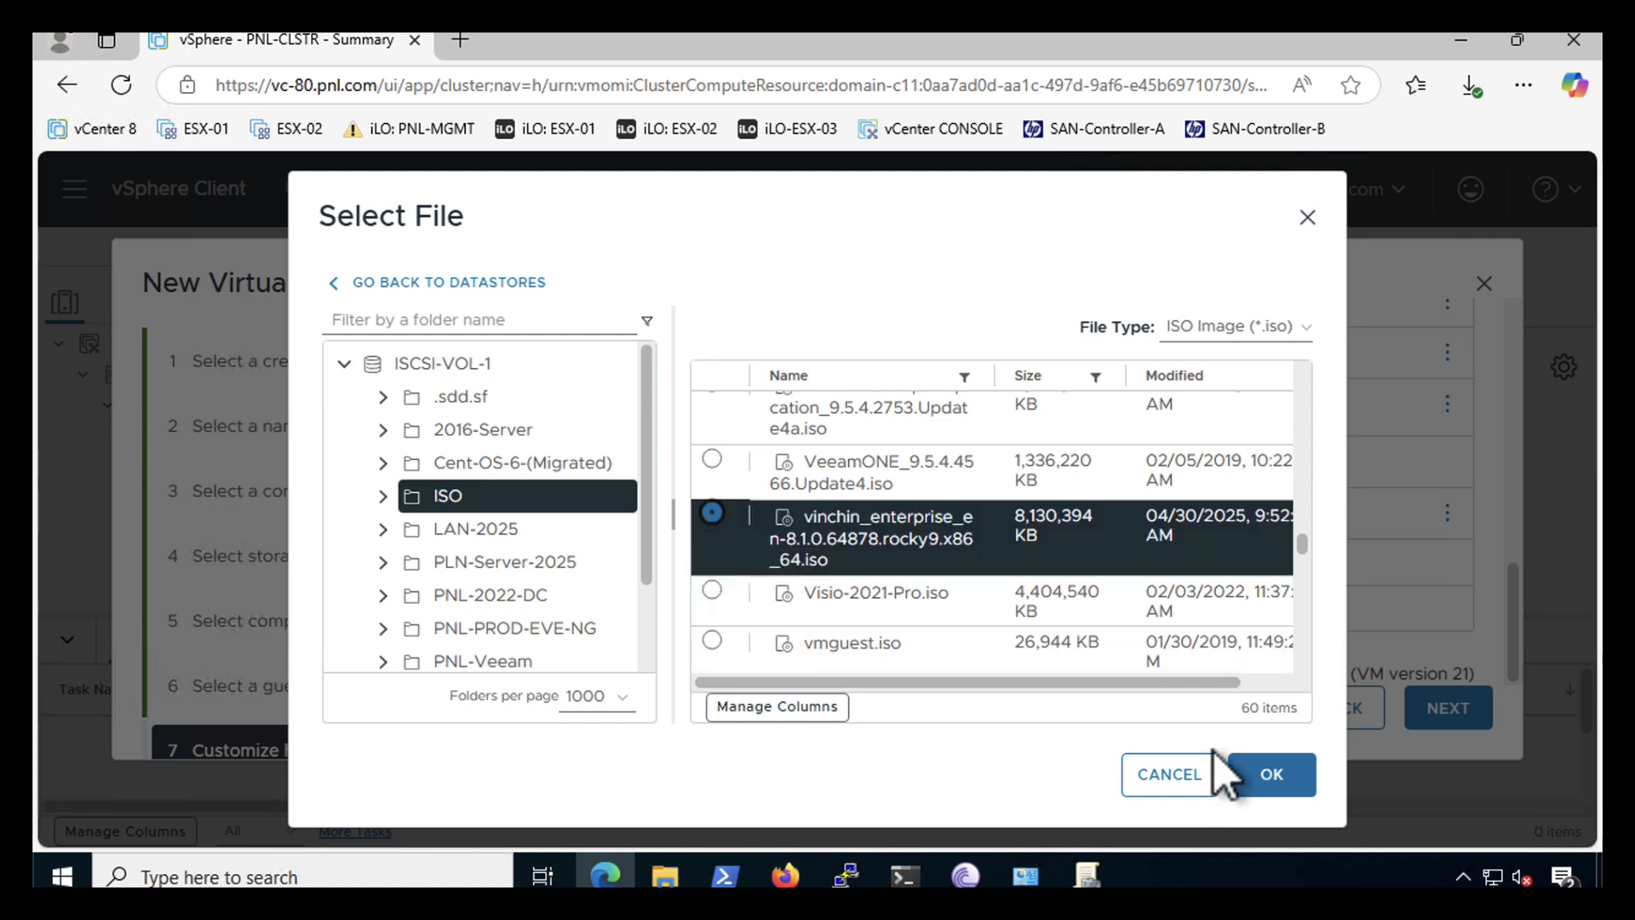
left_click(1269, 777)
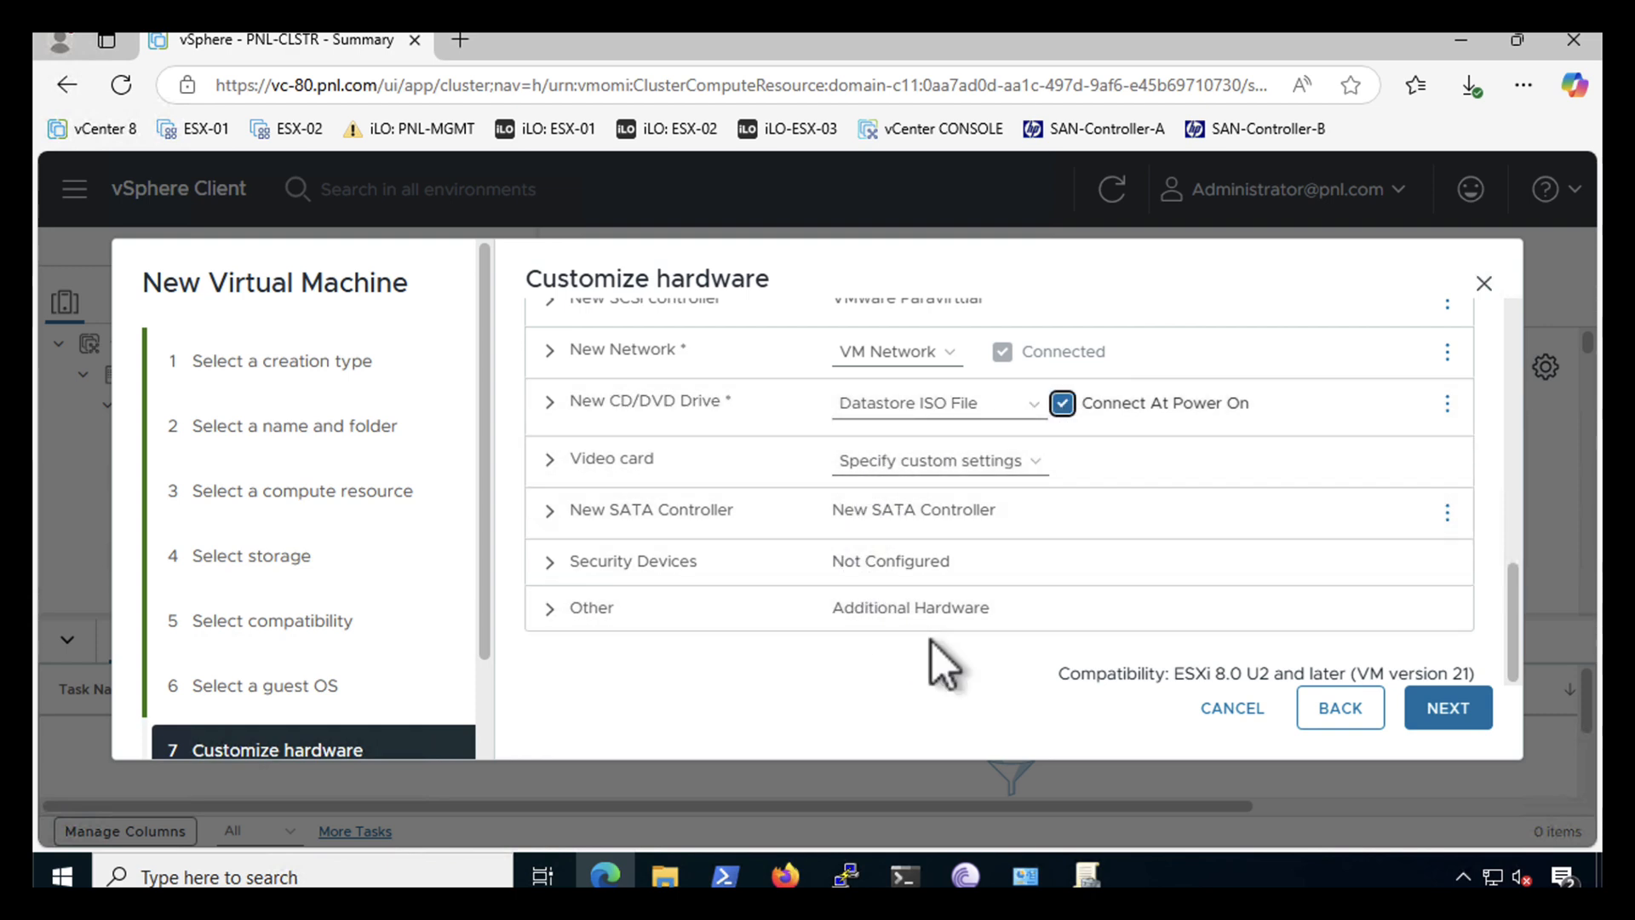
left_click(1448, 709)
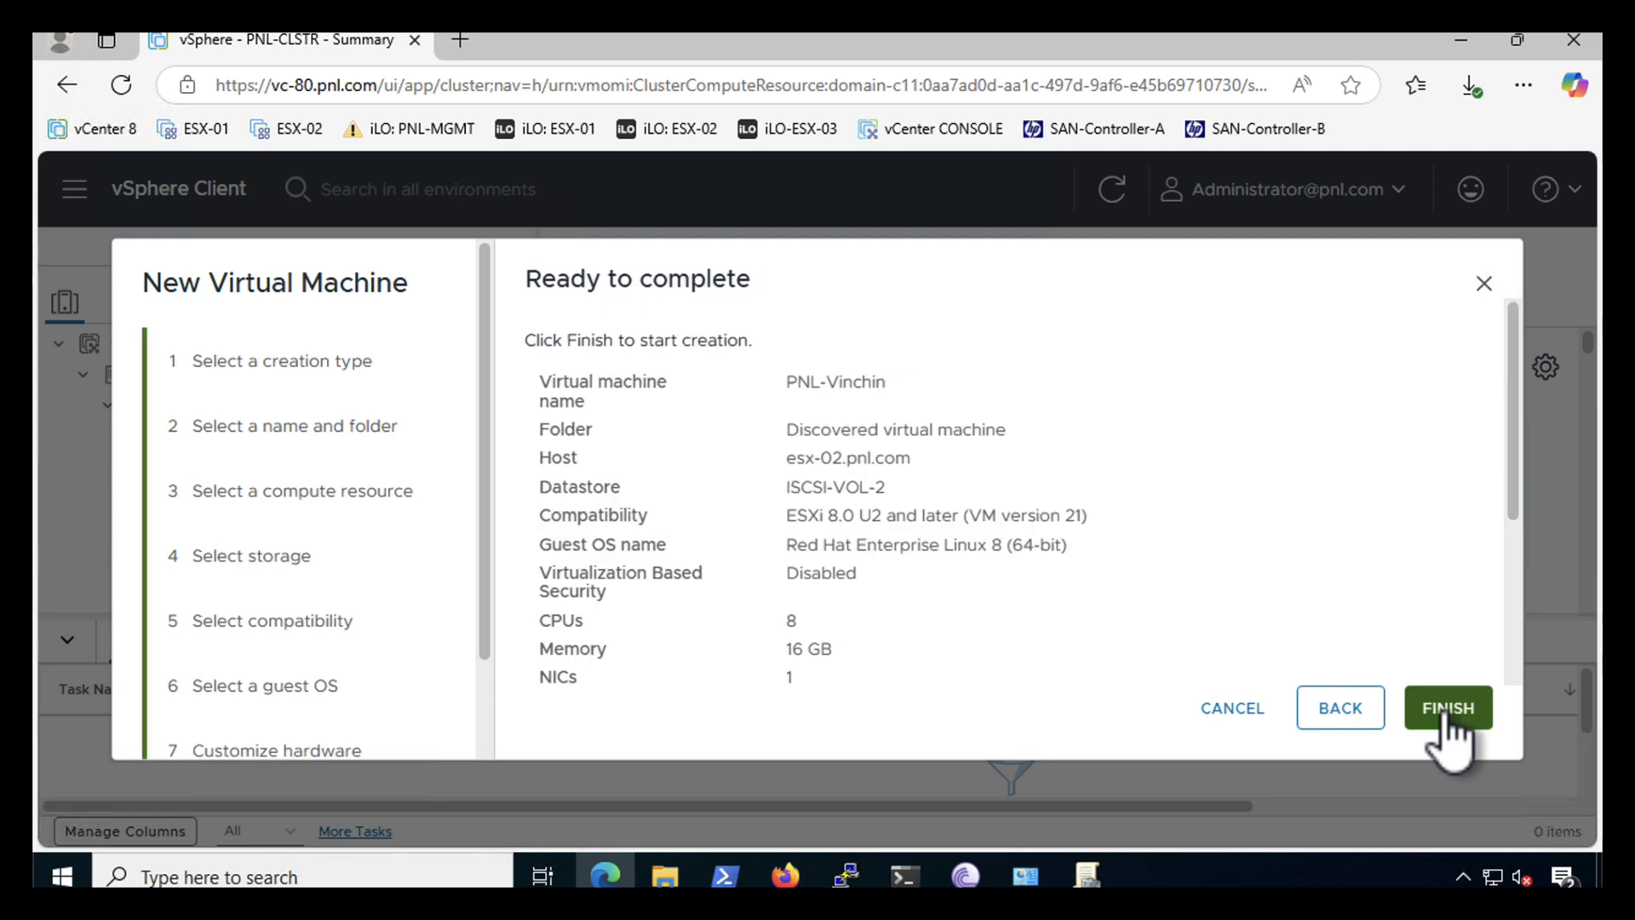
left_click(1447, 709)
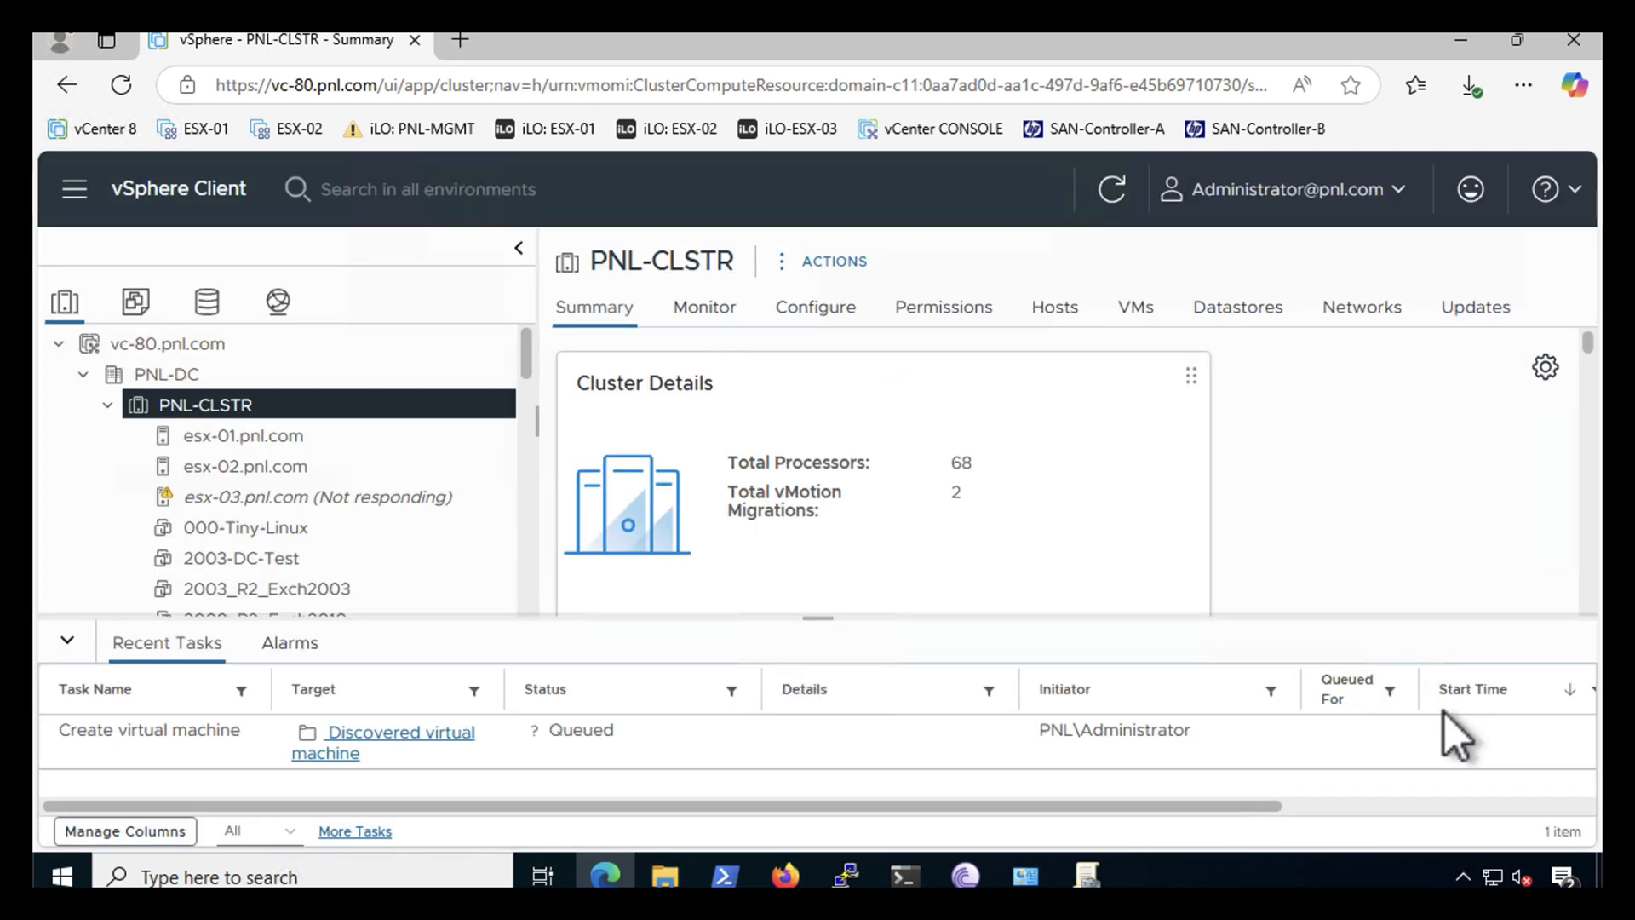
- Power on PNL-Vinchin and open its VMware Remote Console
scroll(526, 477, "down", 2)
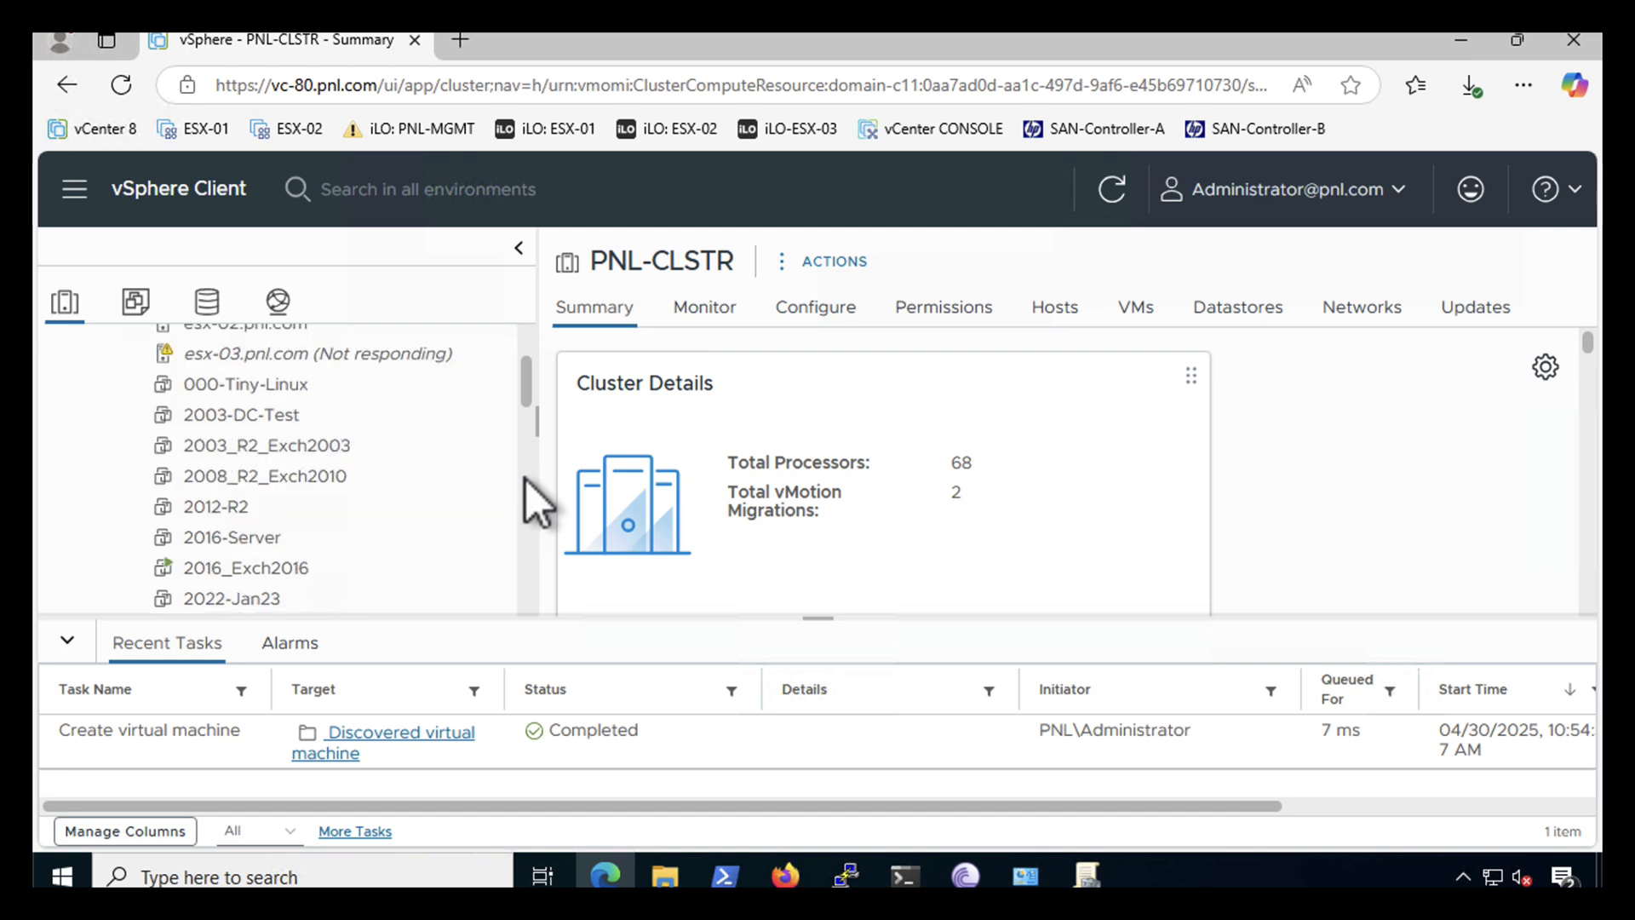
scroll(526, 479, "down", 5)
scroll(525, 521, "down", 3)
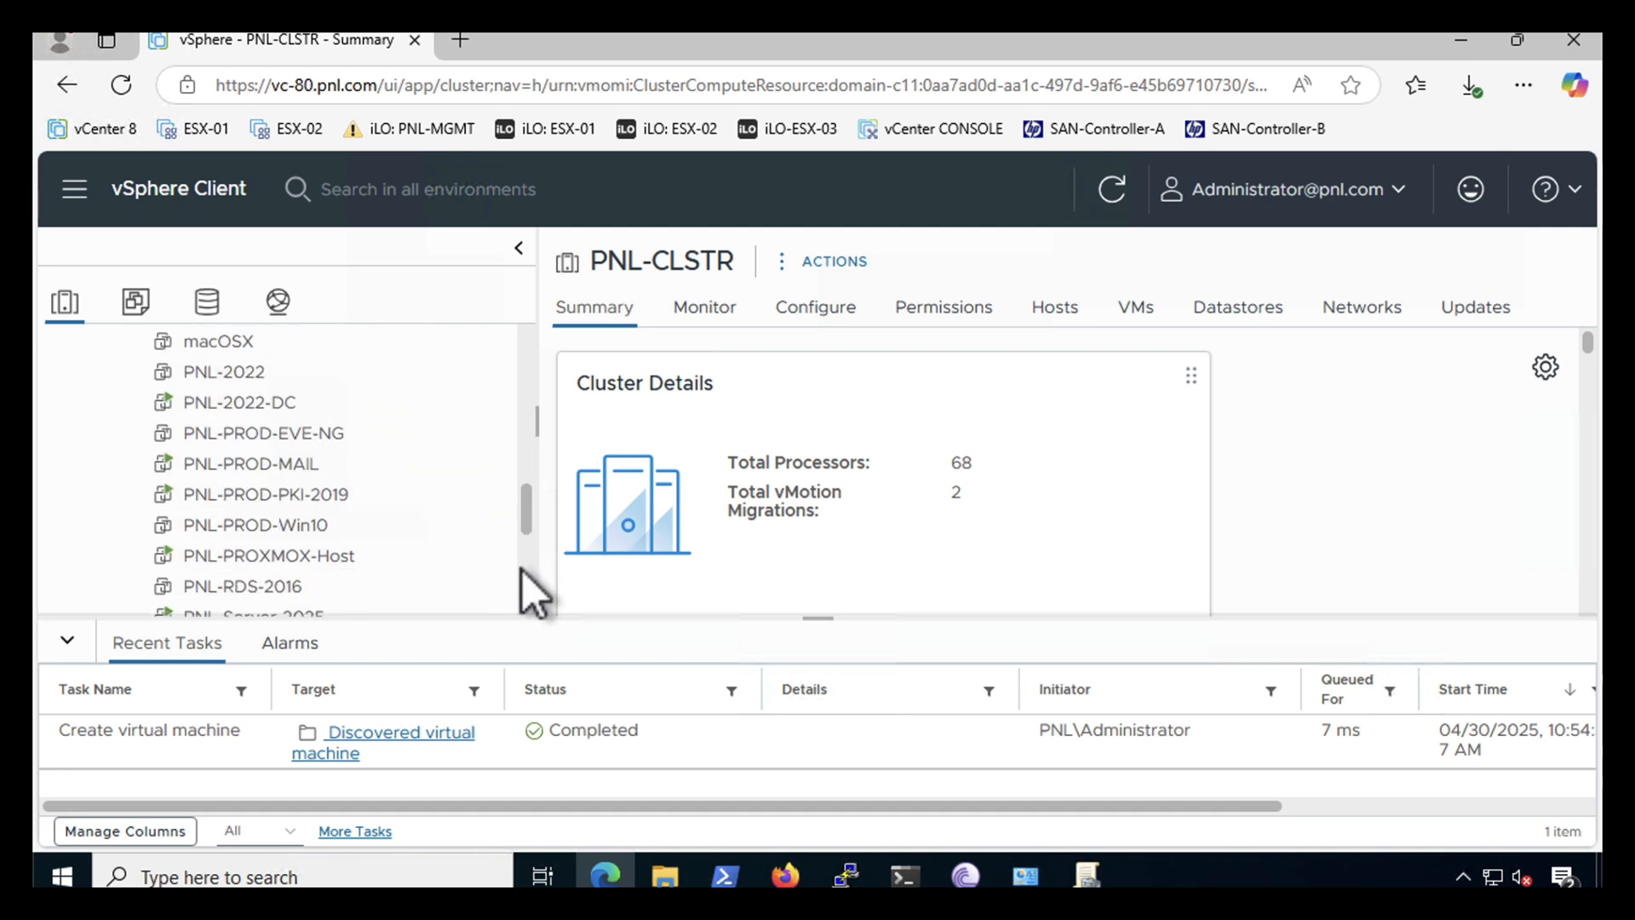
scroll(524, 570, "down", 3)
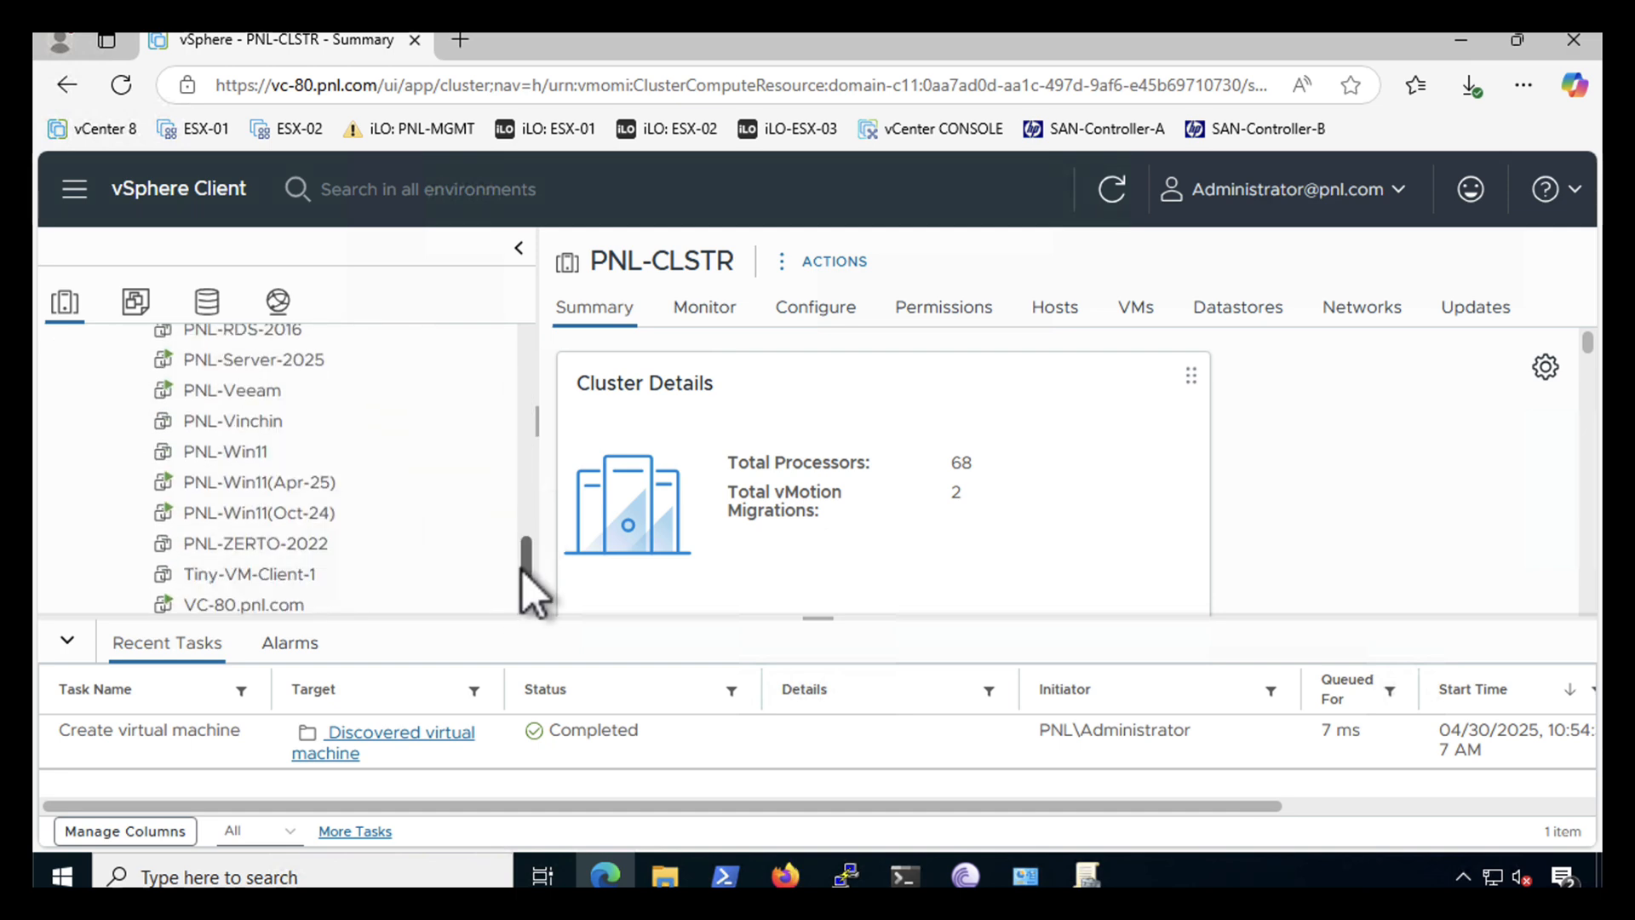
left_click(195, 426)
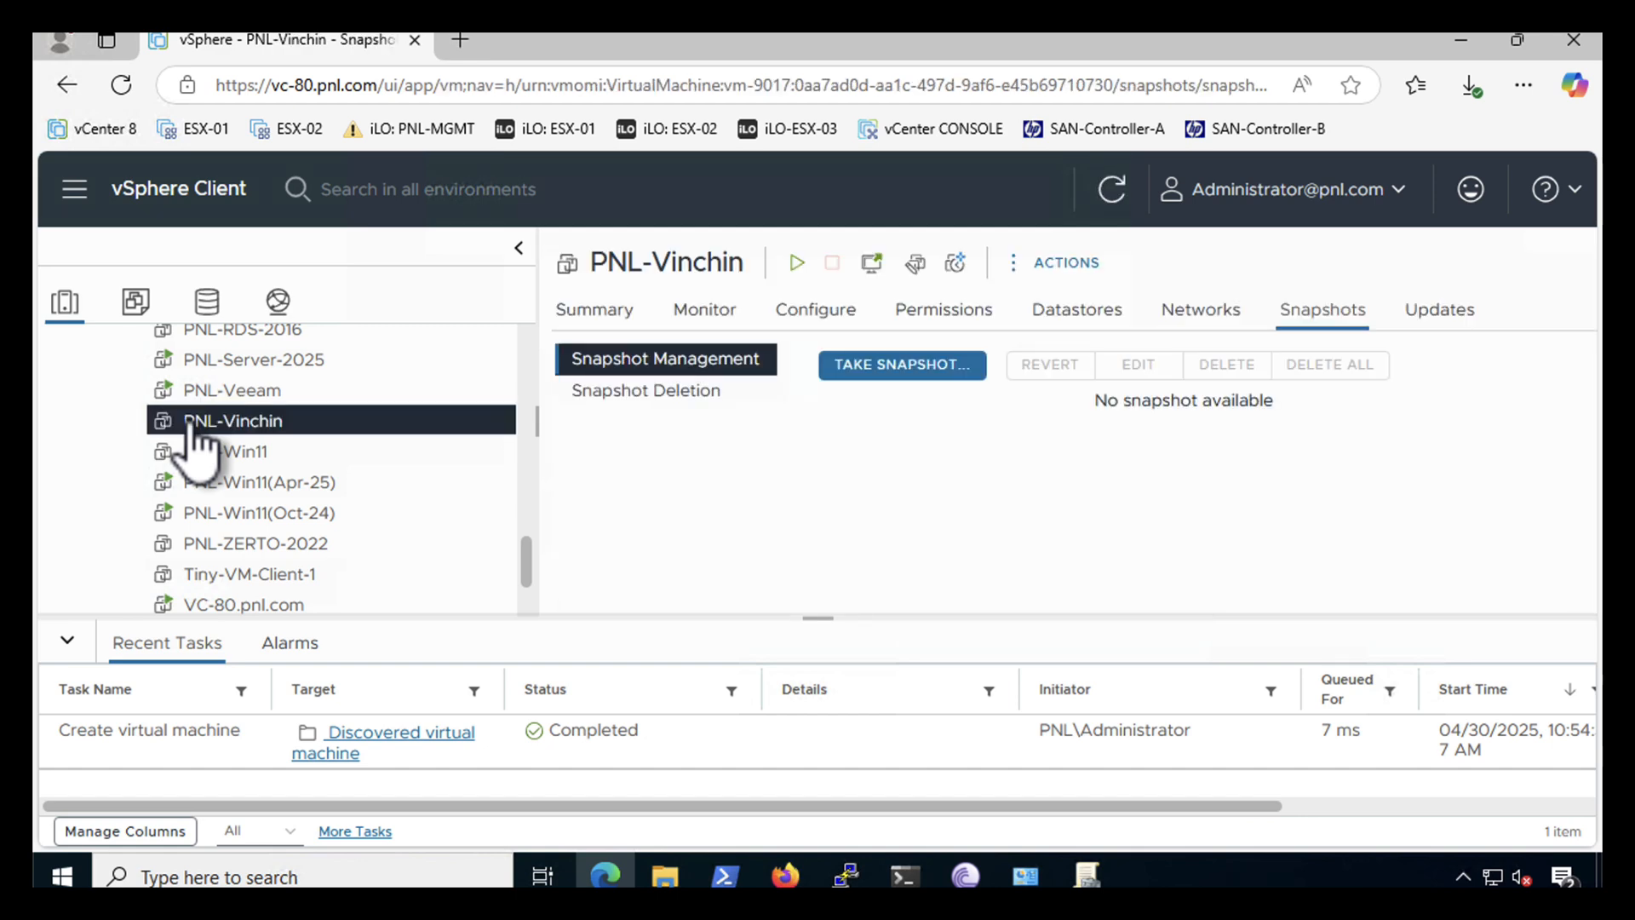
right_click(190, 422)
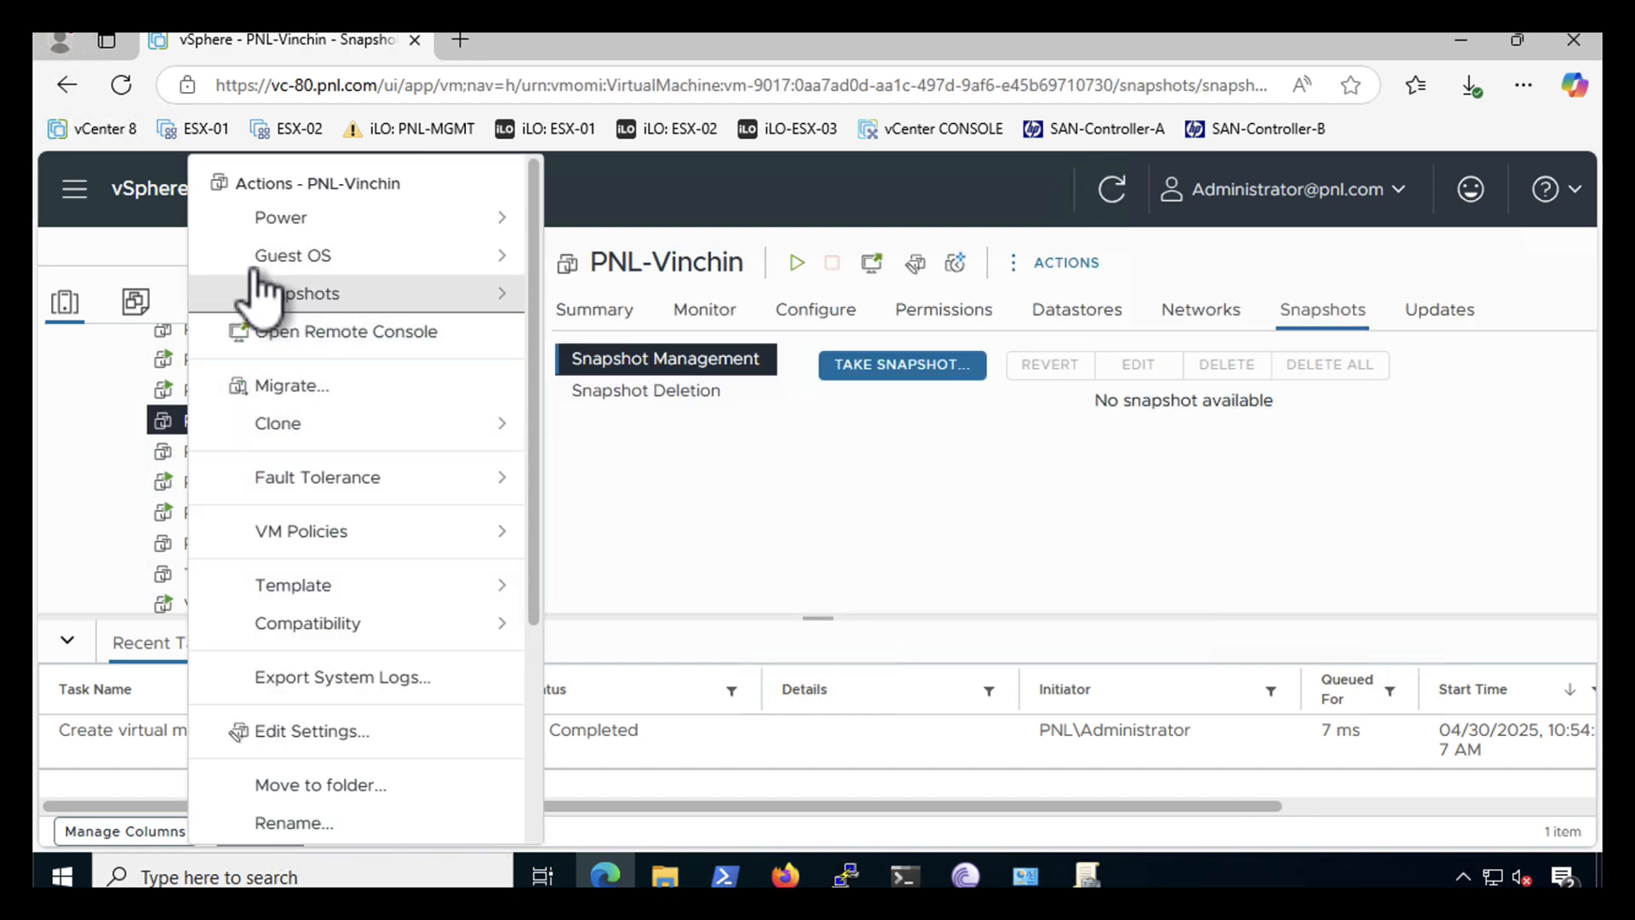
mouse_move(272, 220)
left_click(637, 236)
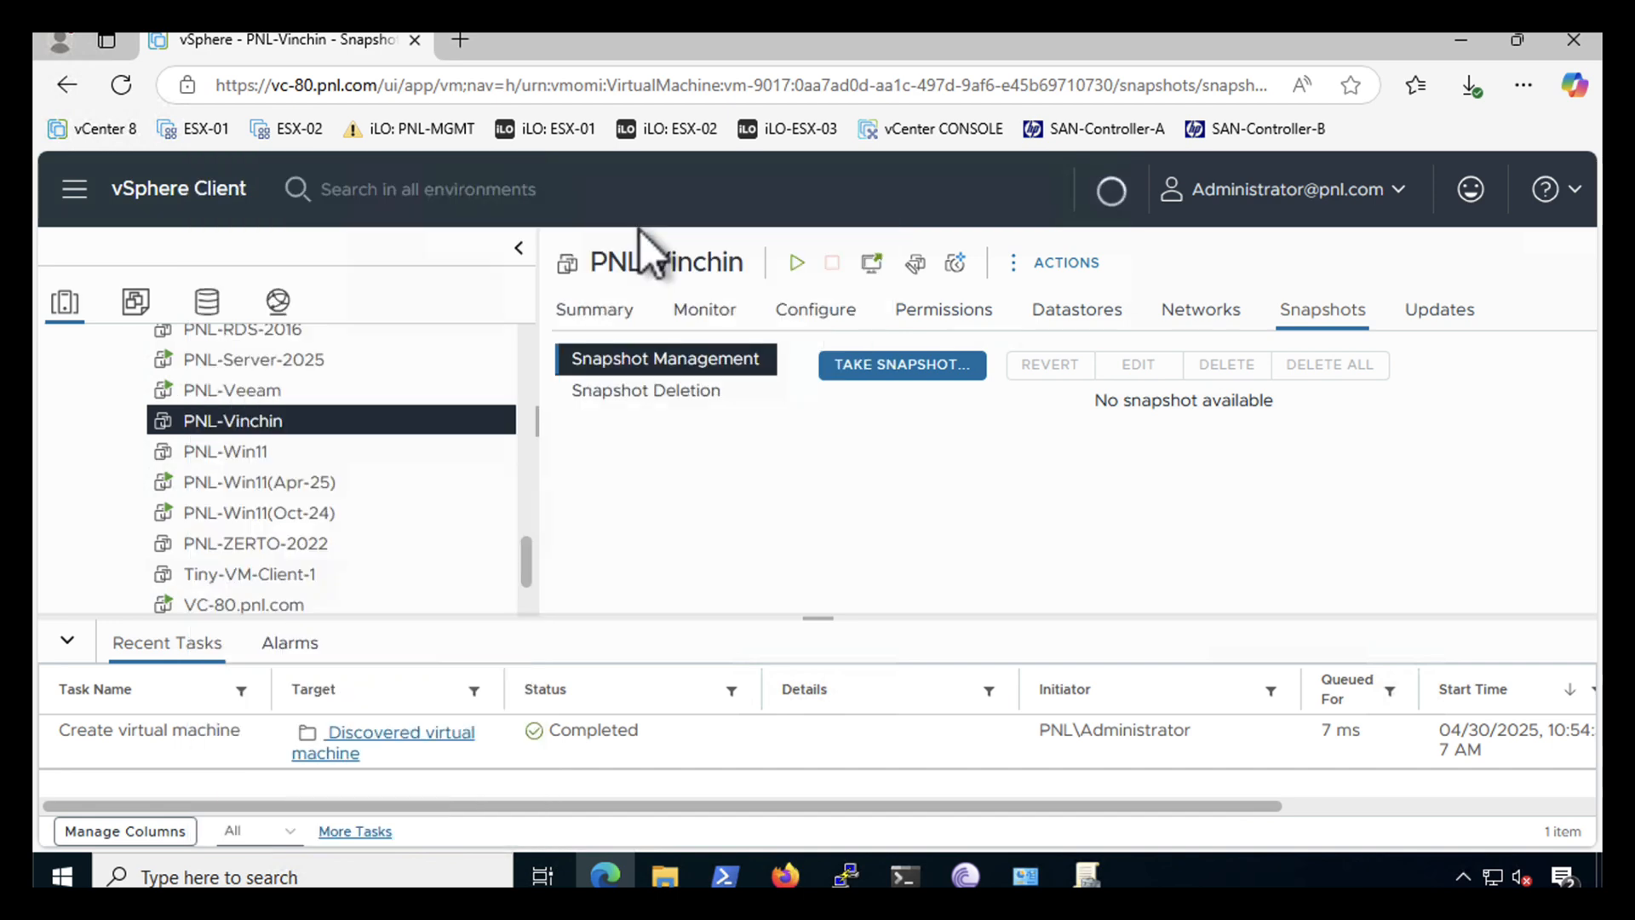
right_click(404, 428)
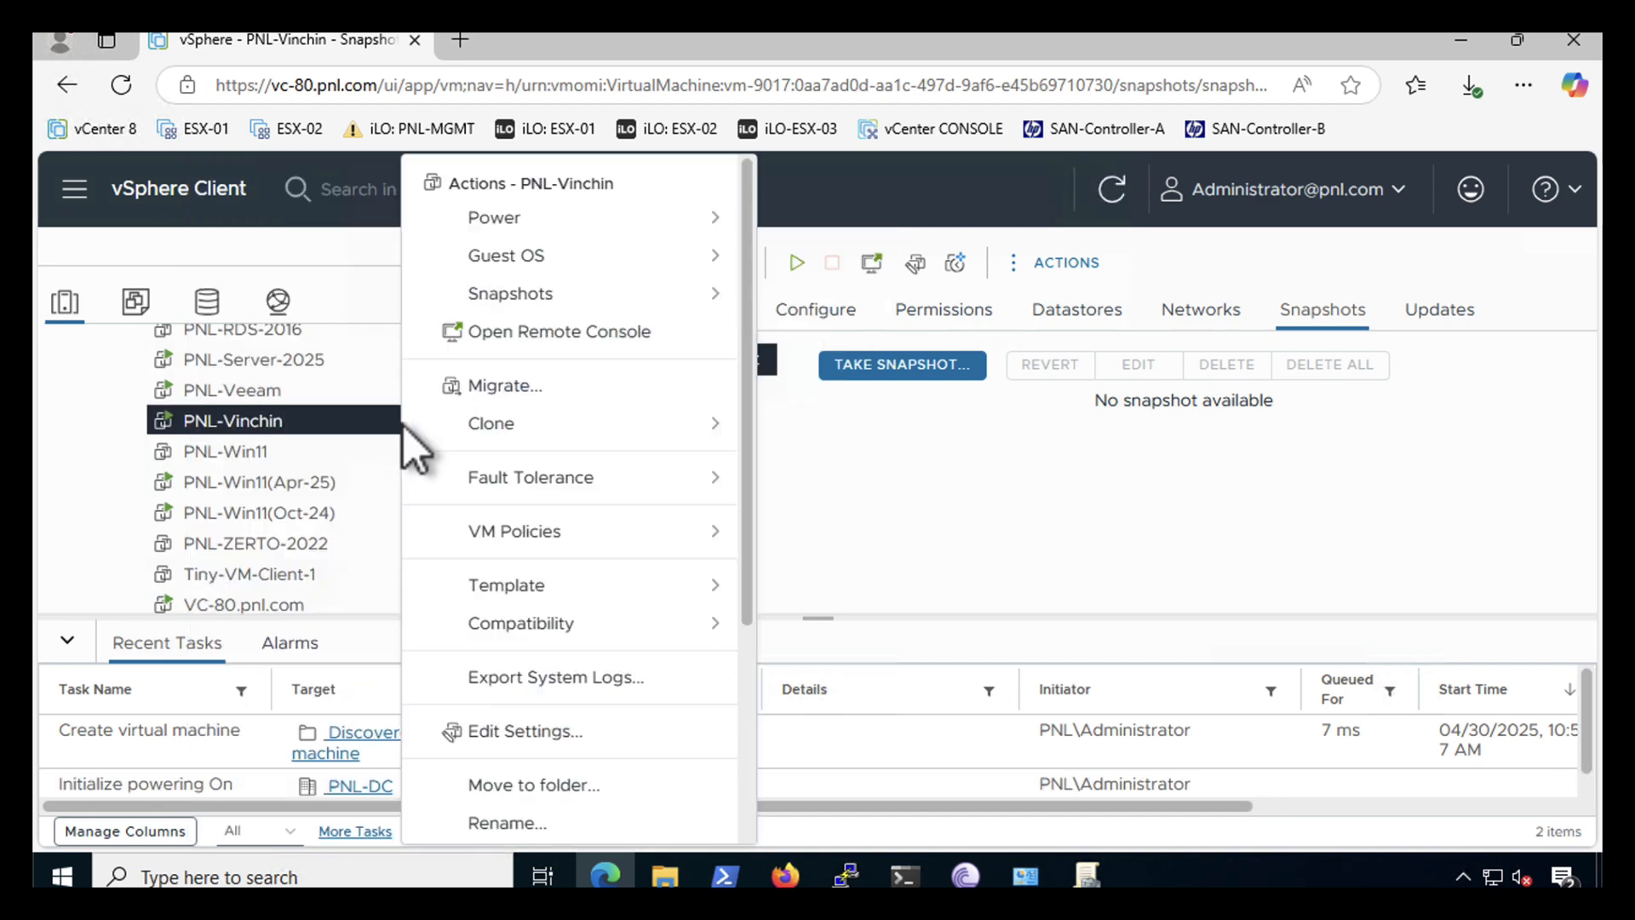
left_click(528, 329)
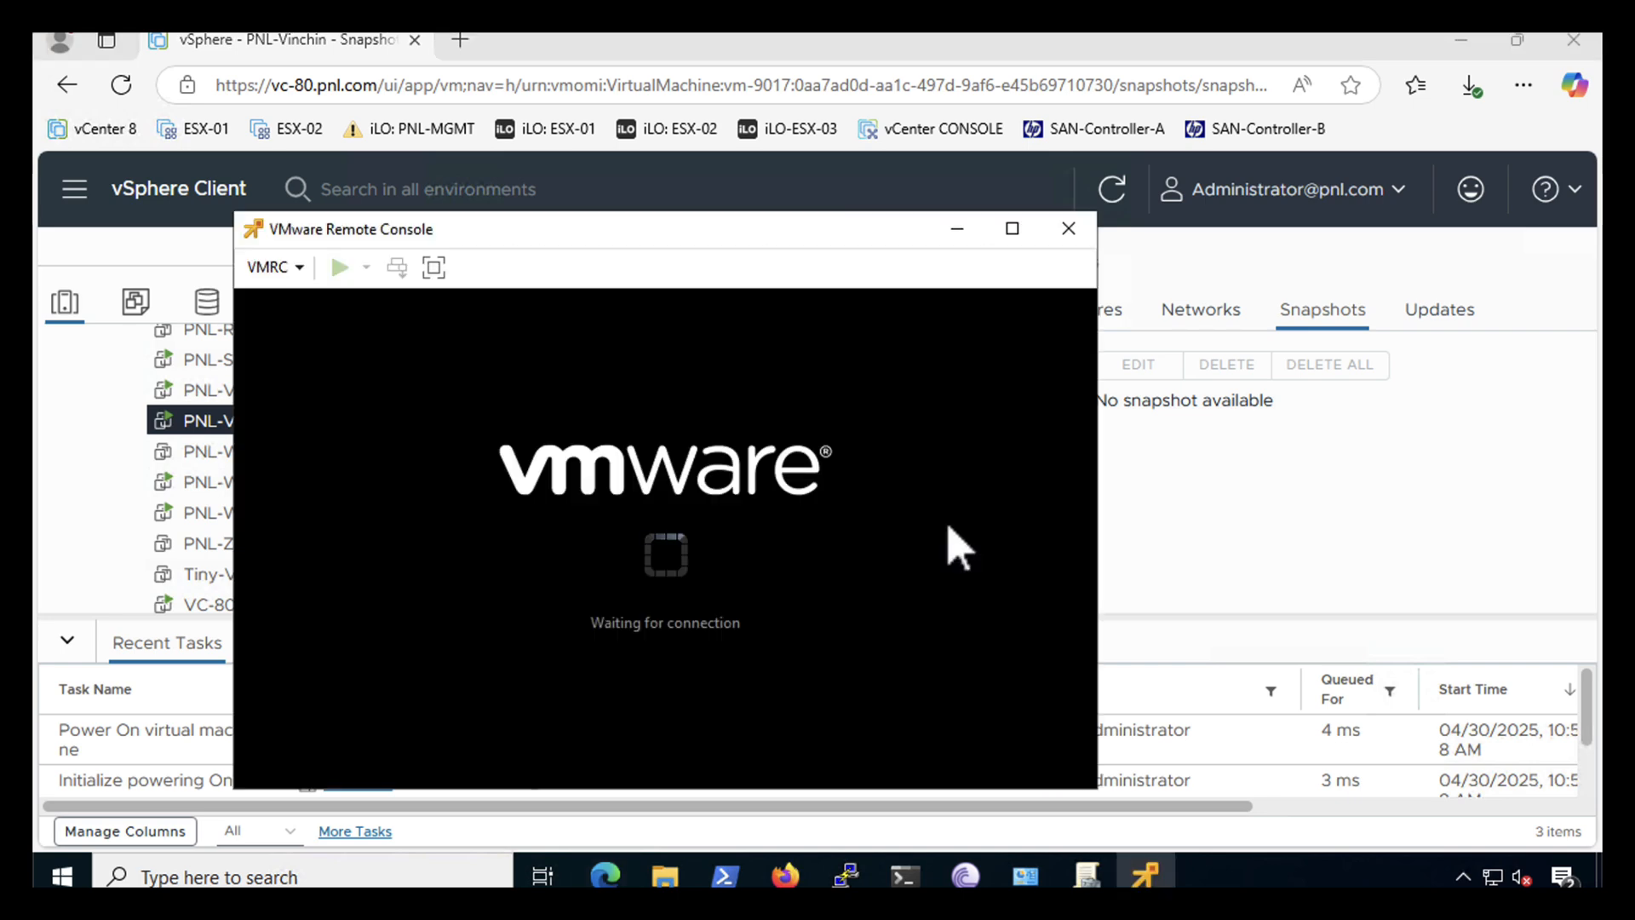
- Reposition the remote console window and give the VM keyboard control to start the installer
left_click_drag(742, 237, 907, 95)
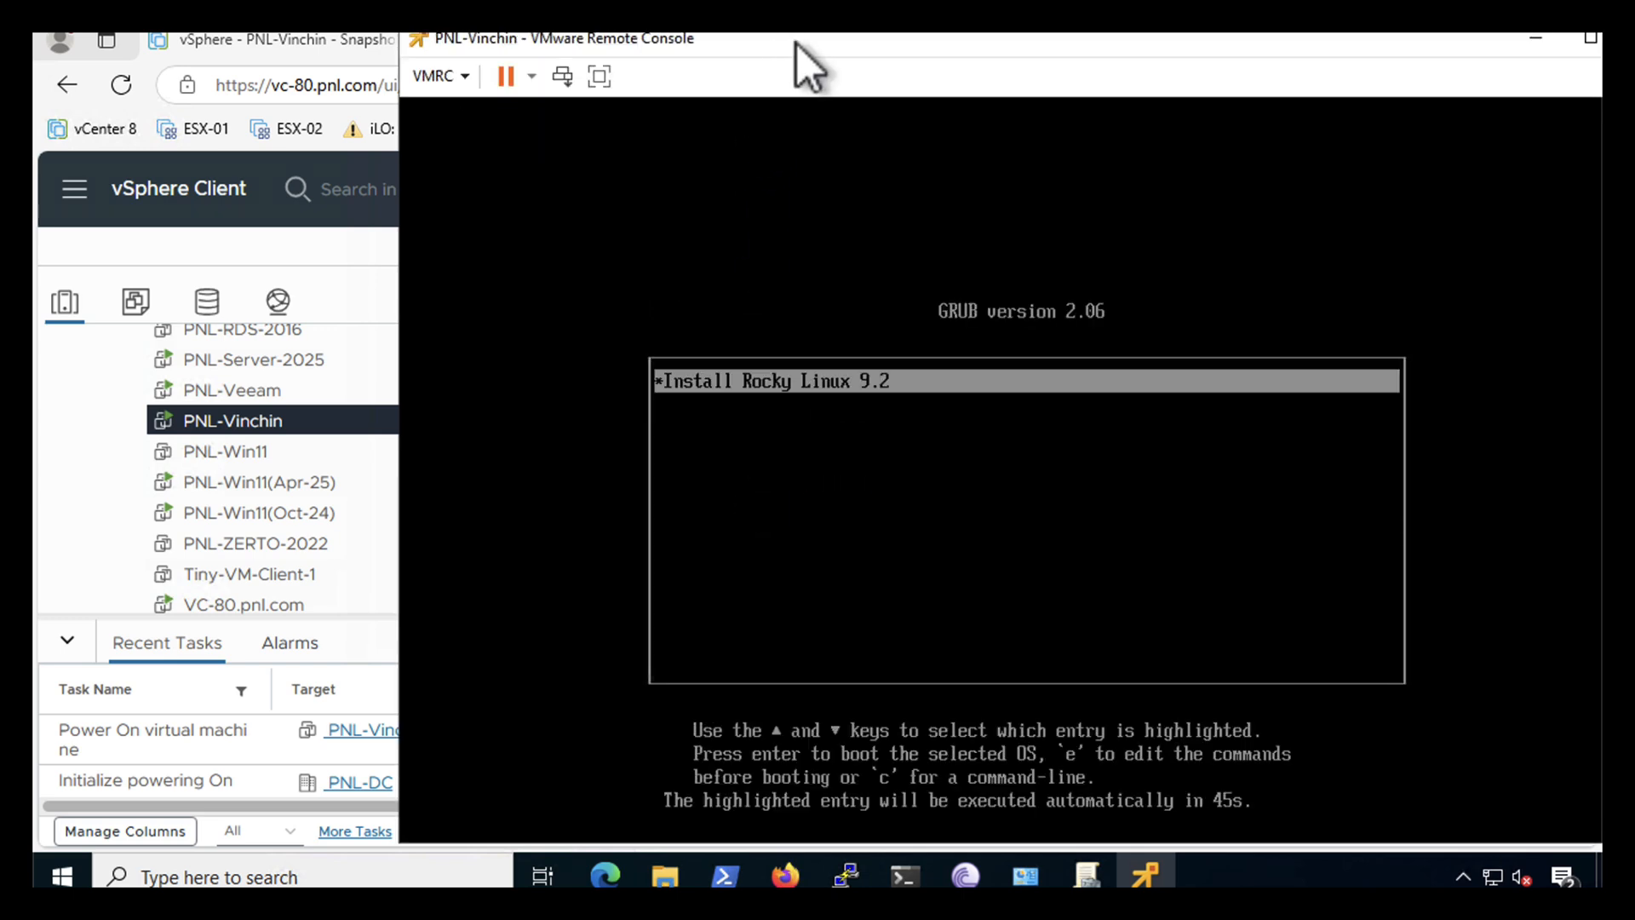
left_click_drag(797, 44, 607, 43)
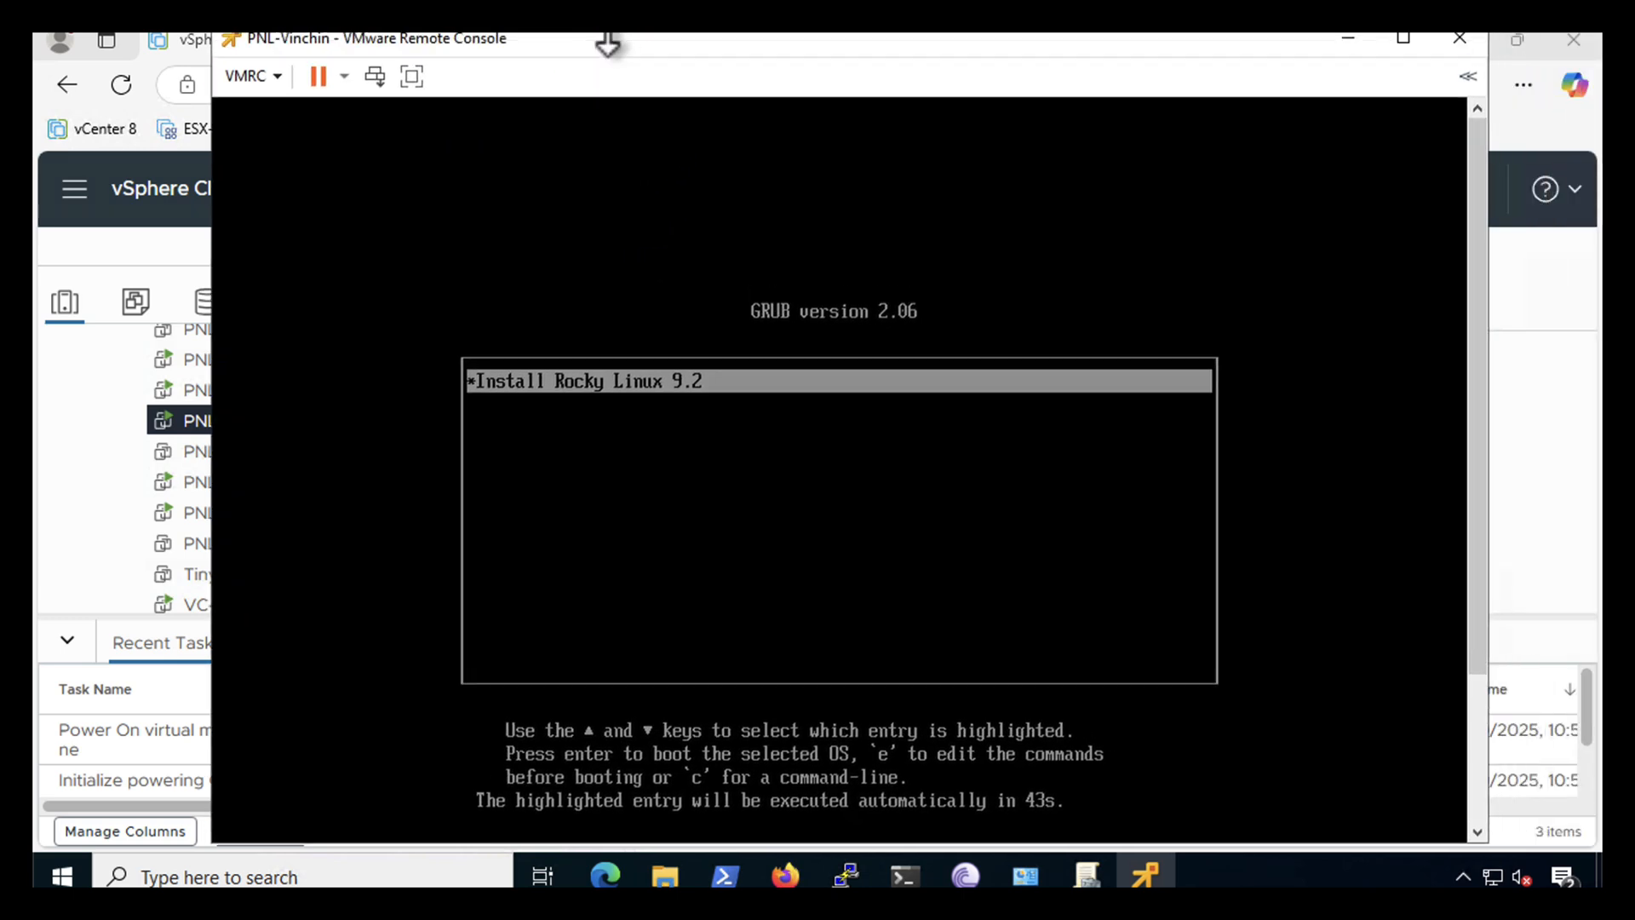
left_click(362, 519)
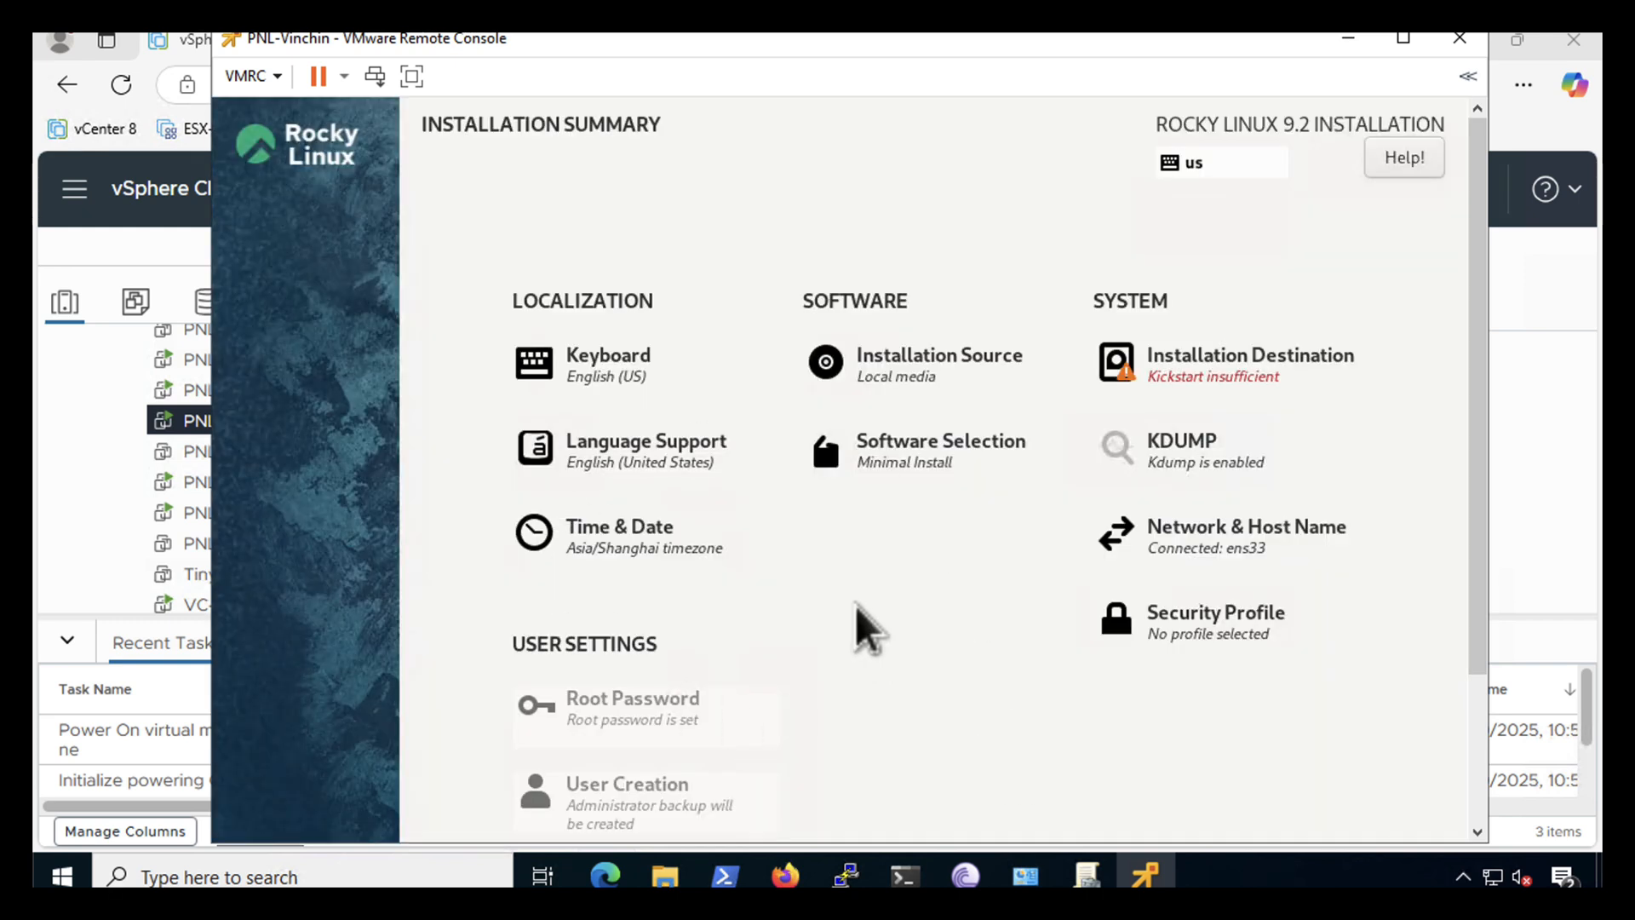
- Replace the English (US) keyboard layout with English (UK, Macintosh) and return to the summary
left_click(593, 381)
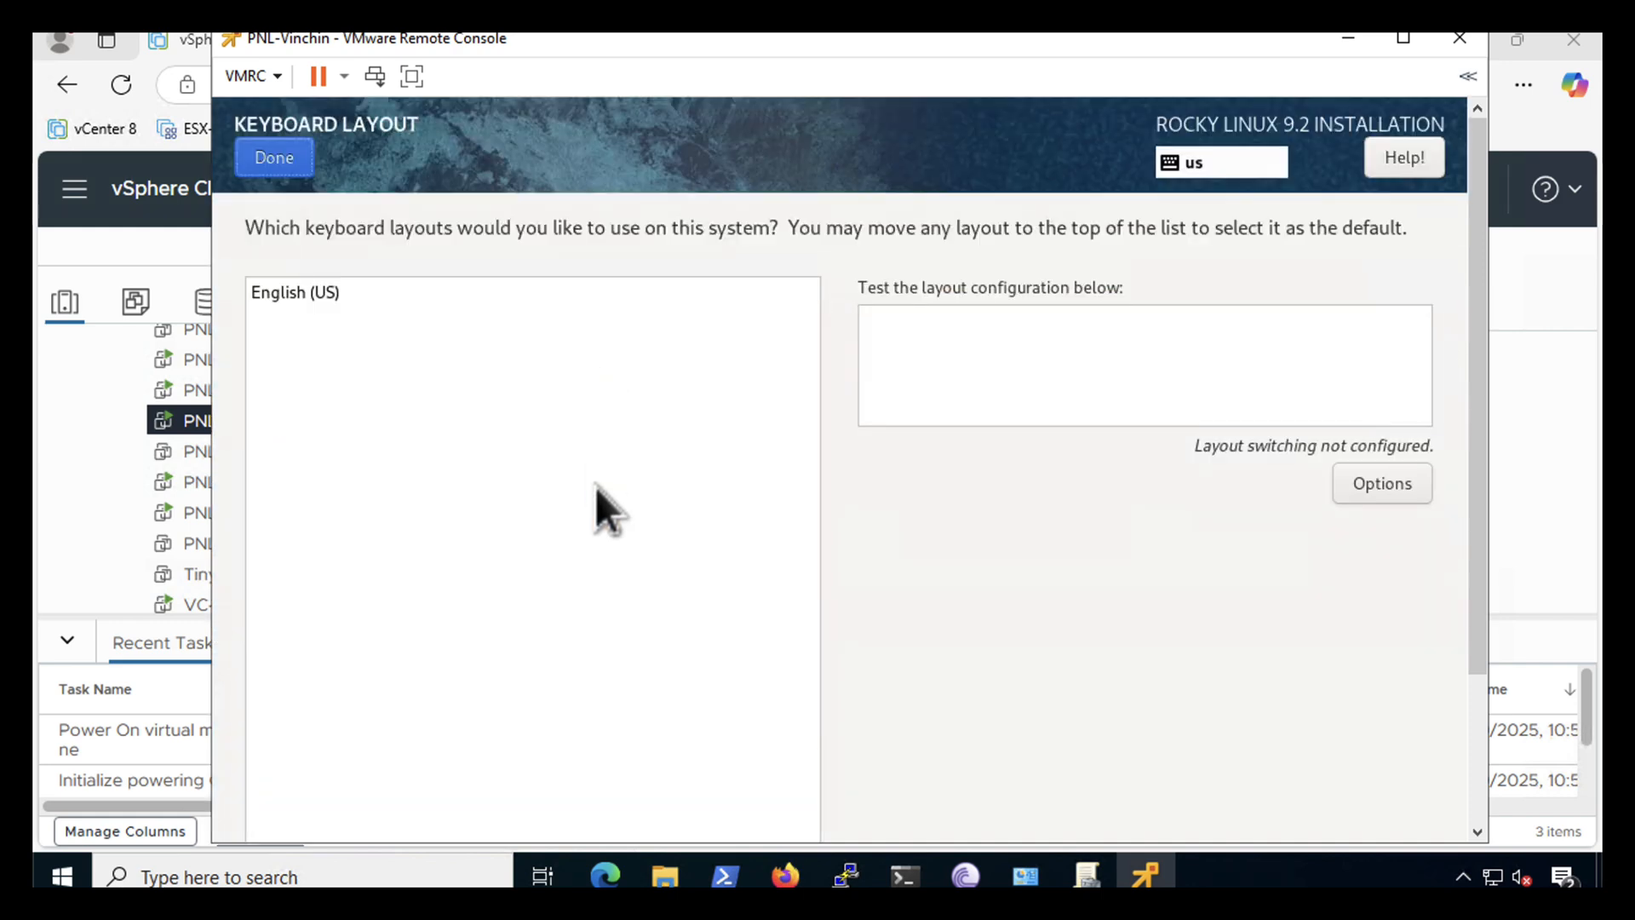
left_click_drag(1479, 499, 1478, 565)
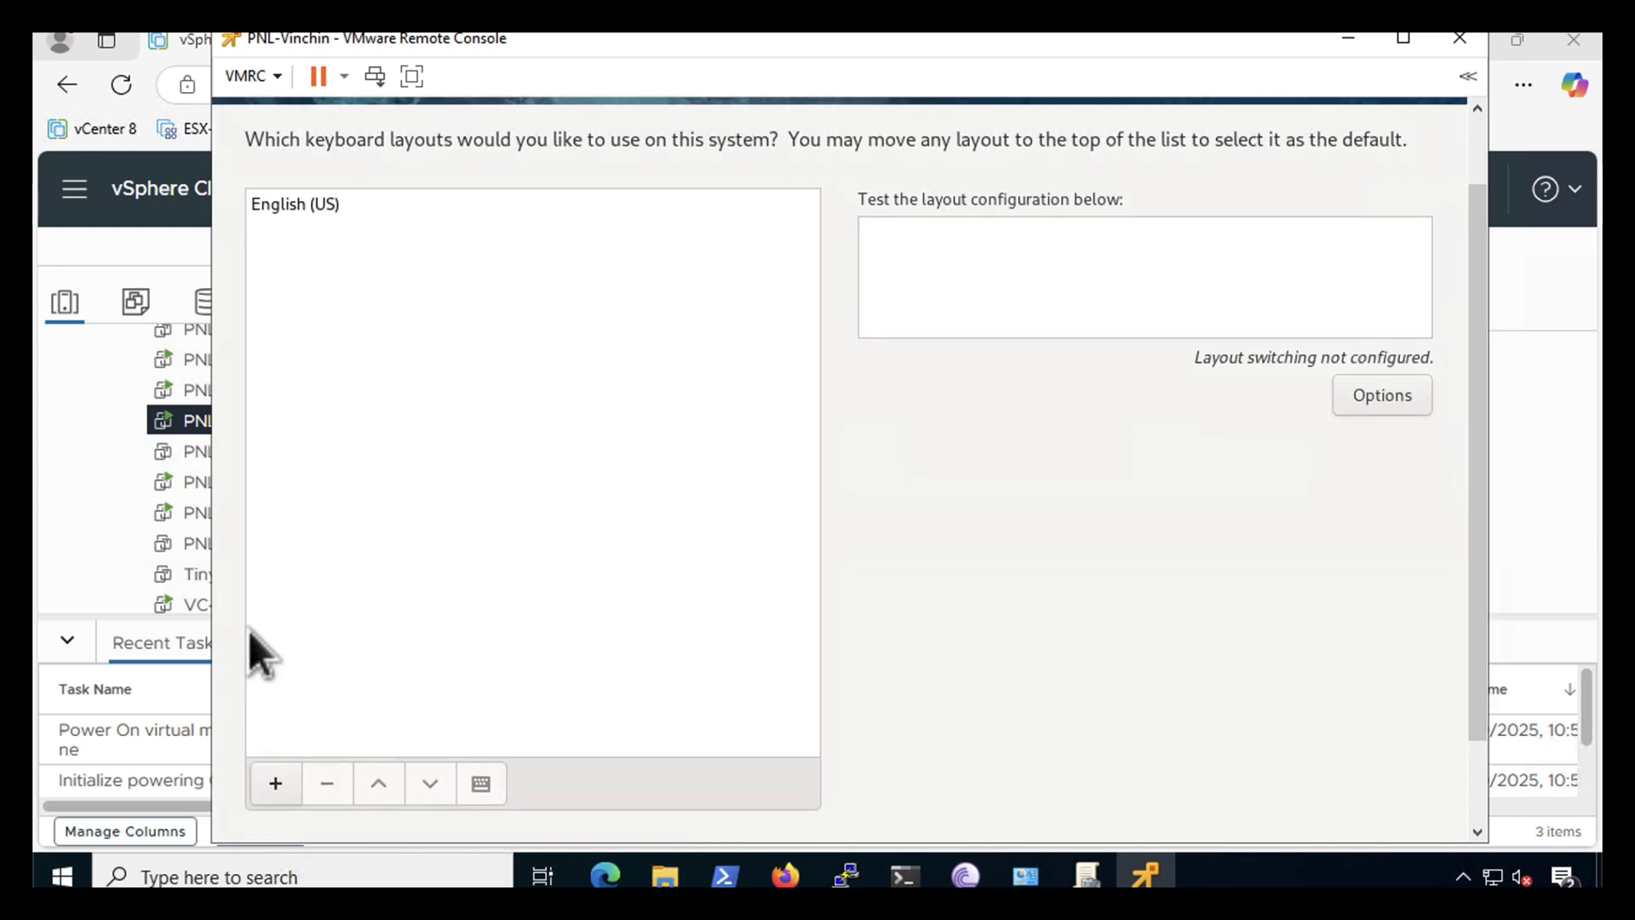
left_click(275, 784)
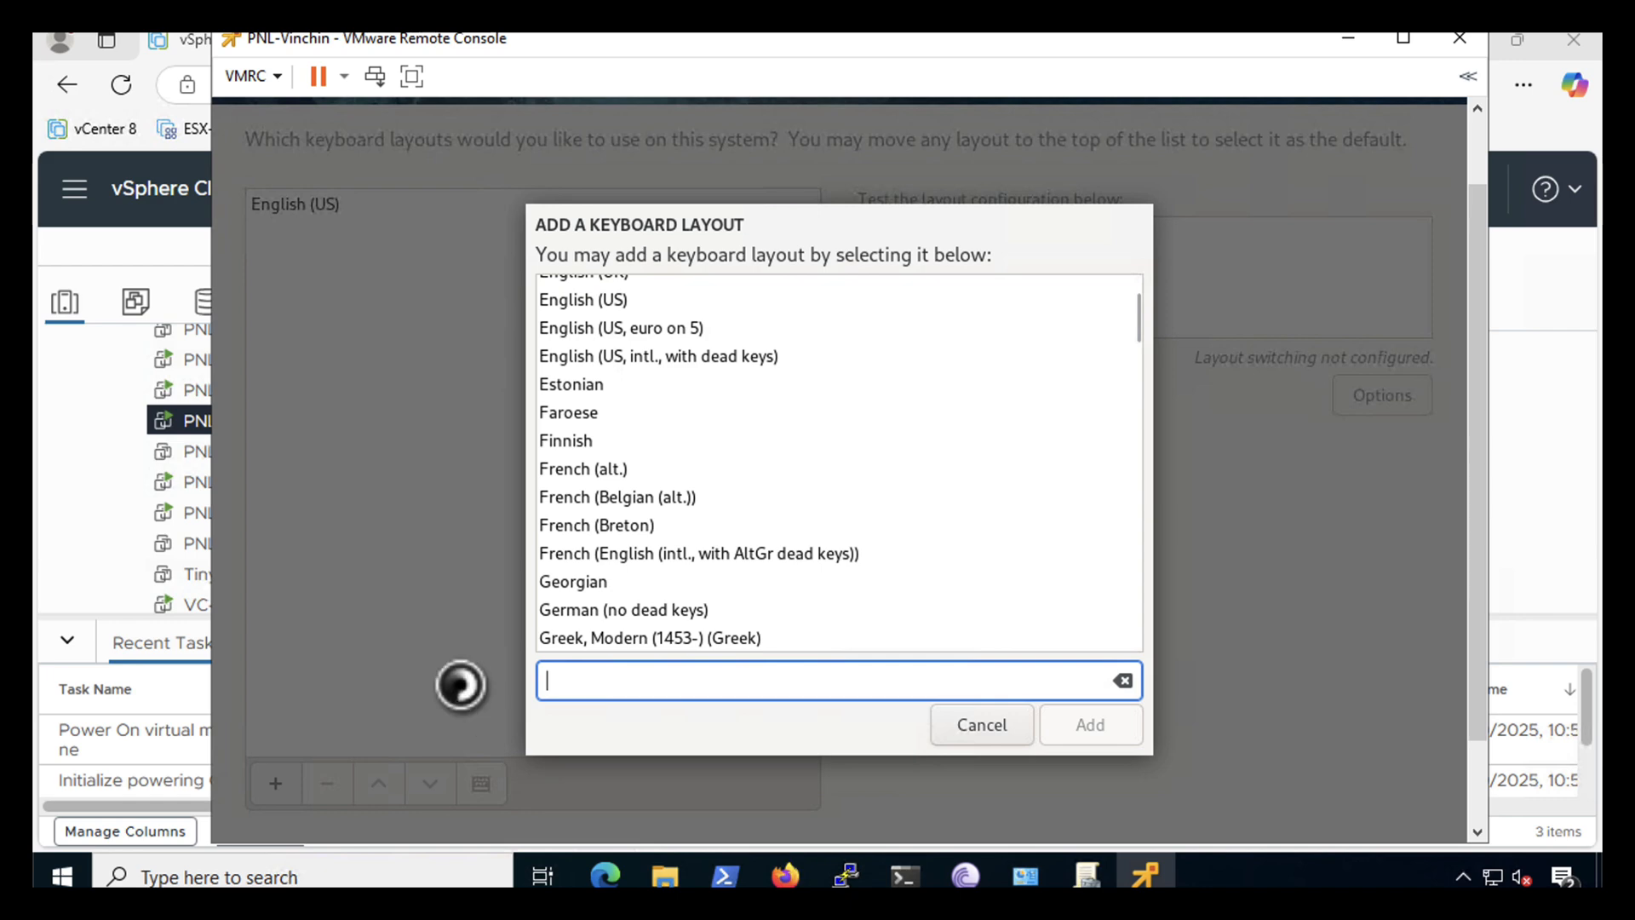
type("UK")
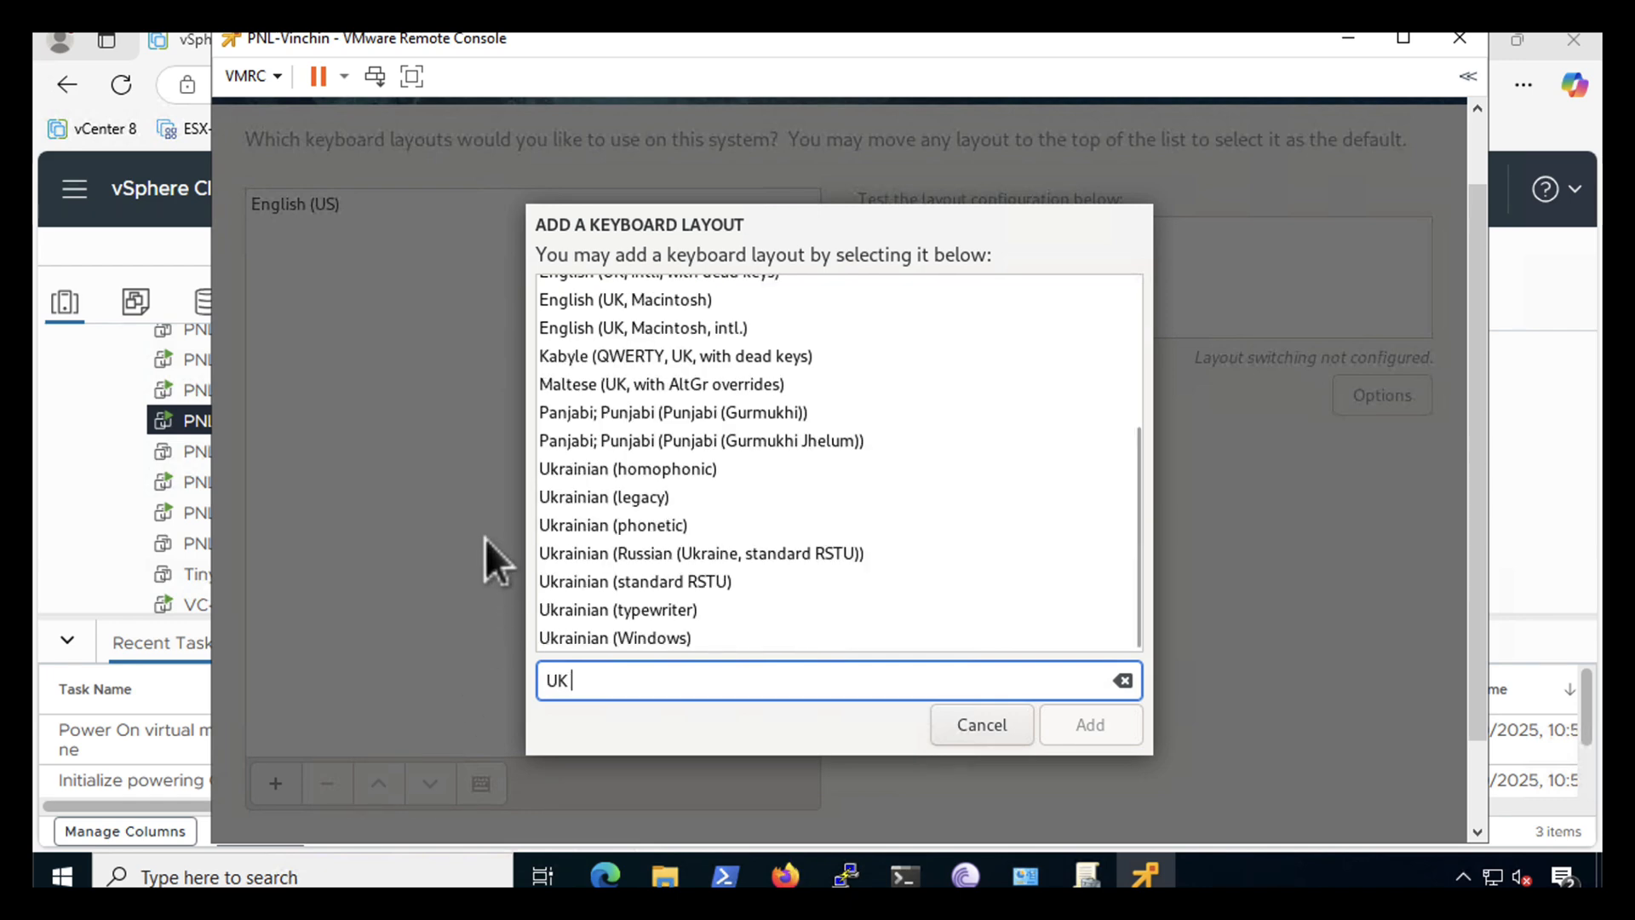
left_click(593, 303)
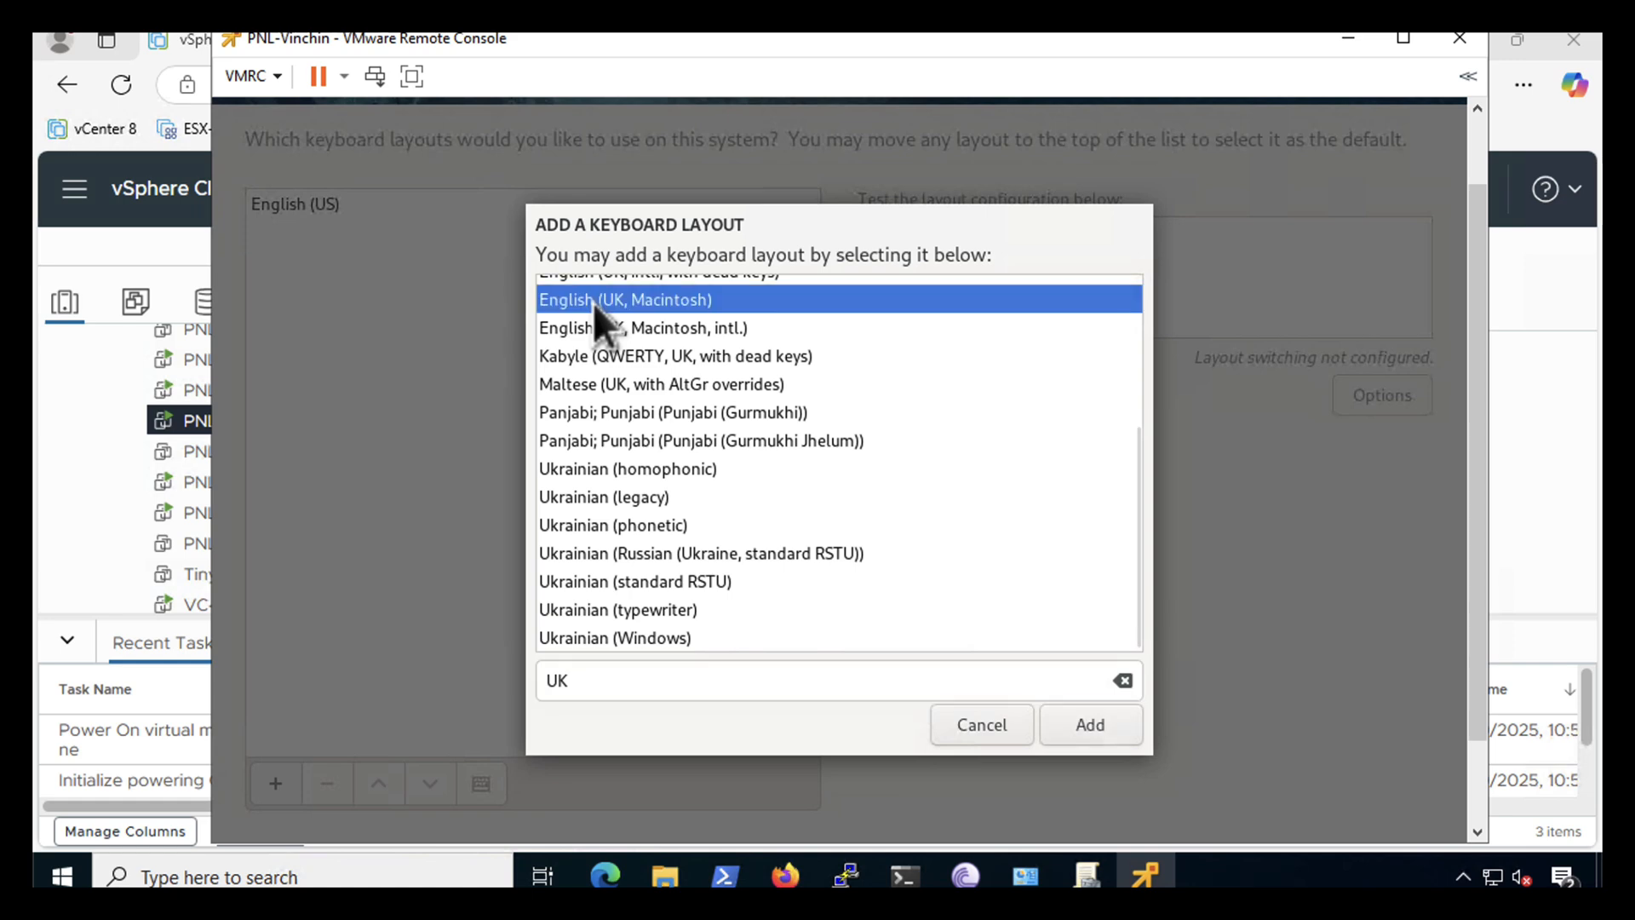
left_click(1075, 724)
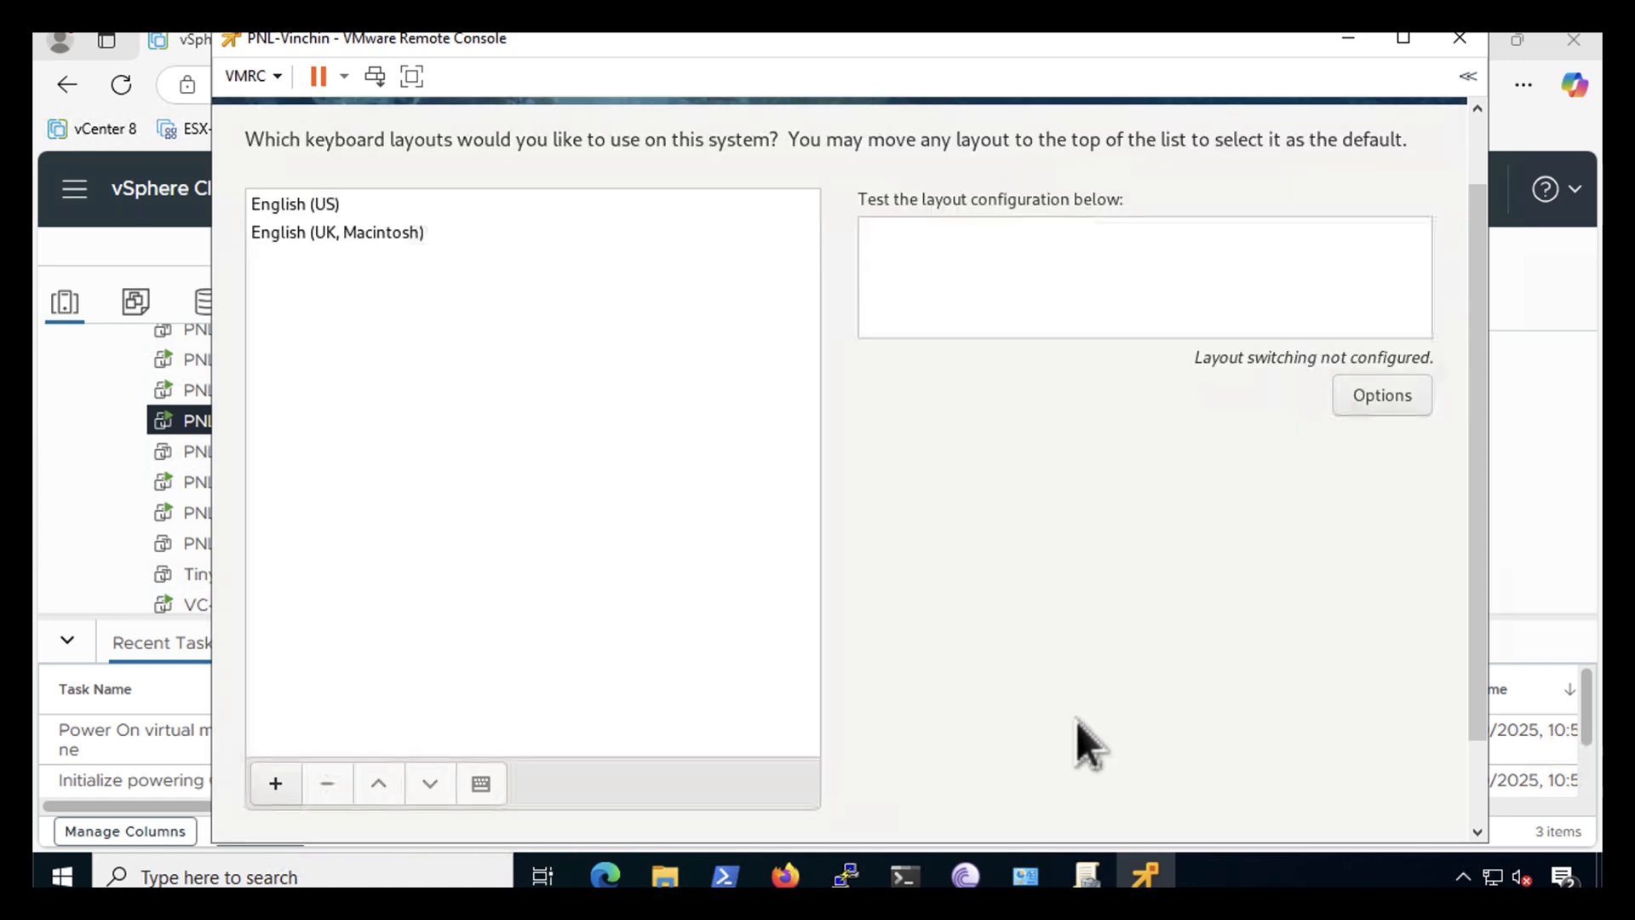
left_click(289, 202)
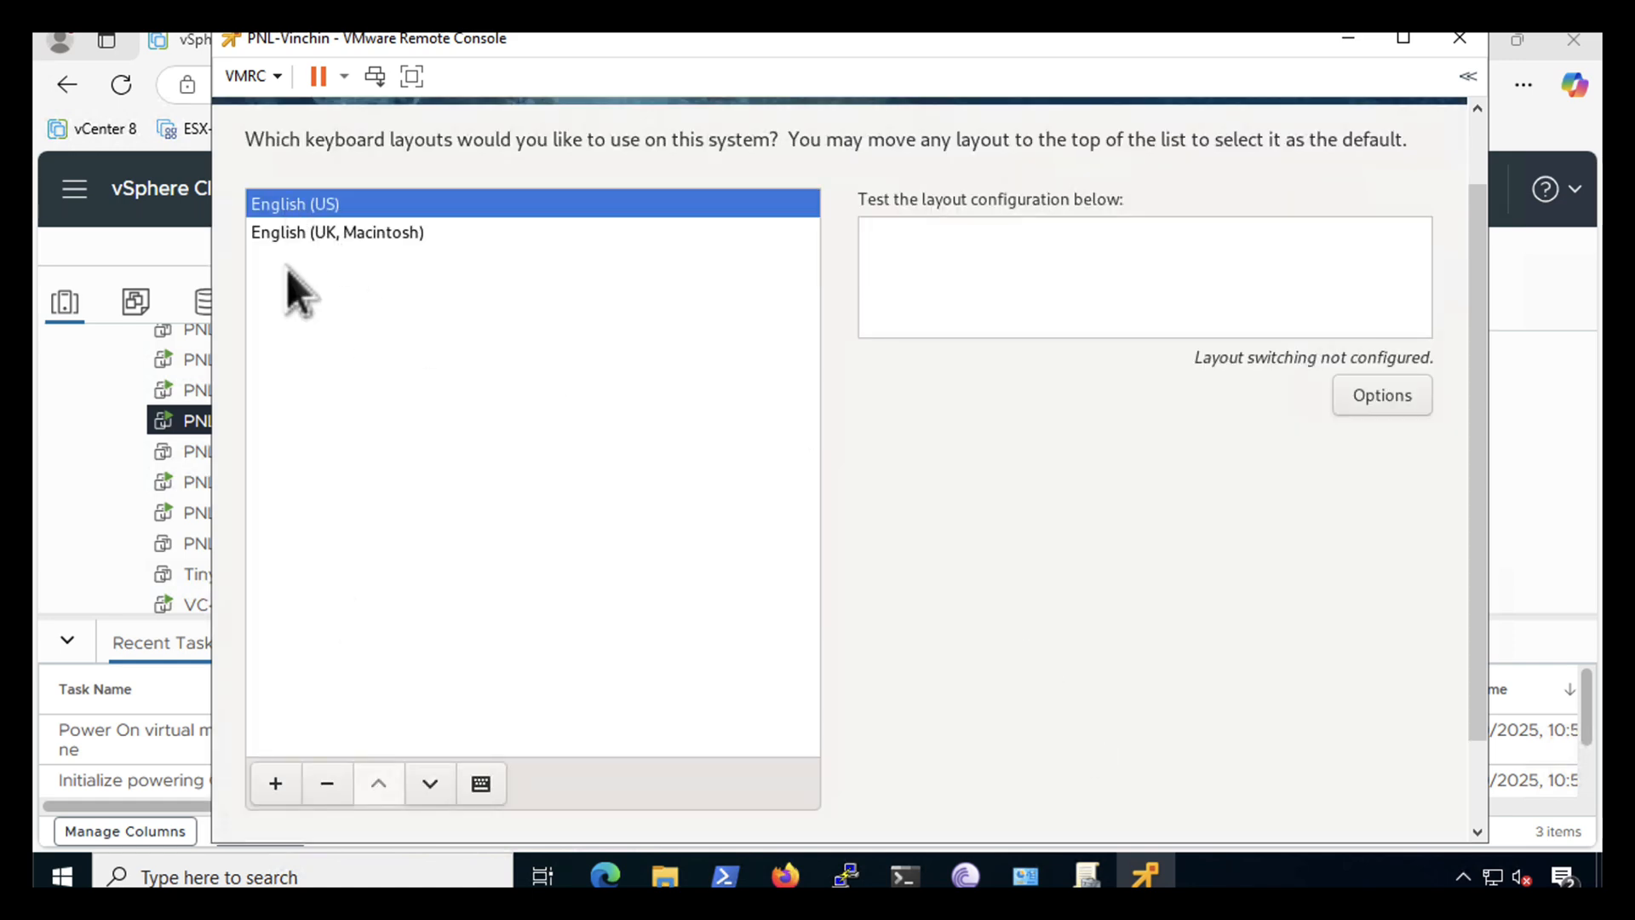
left_click(324, 782)
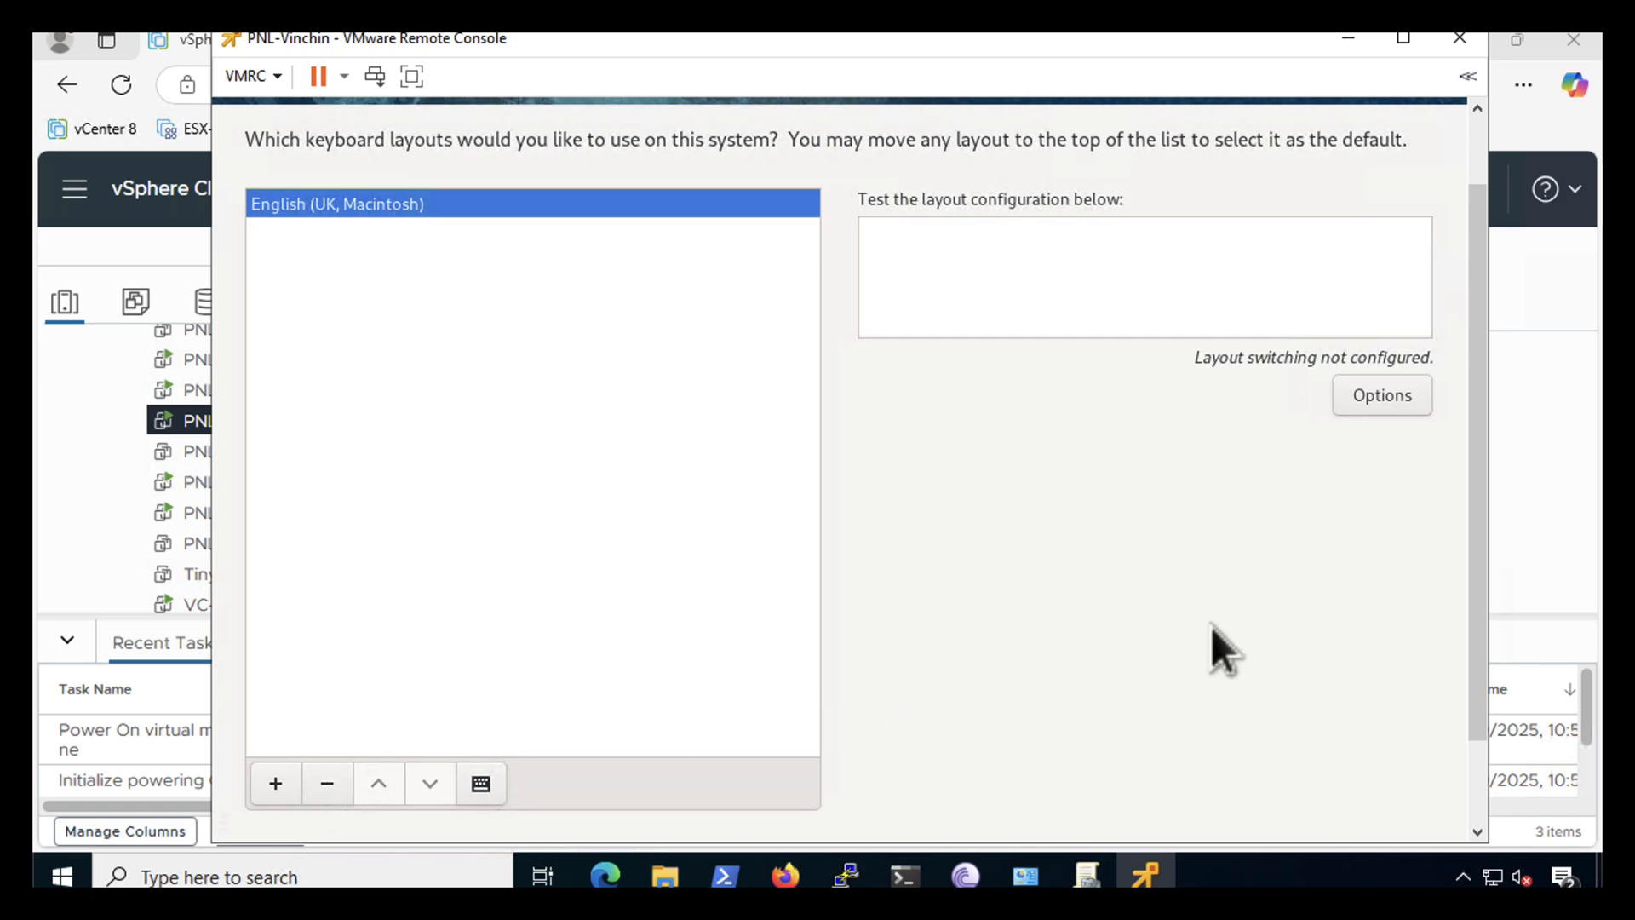
left_click_drag(1479, 658, 1487, 452)
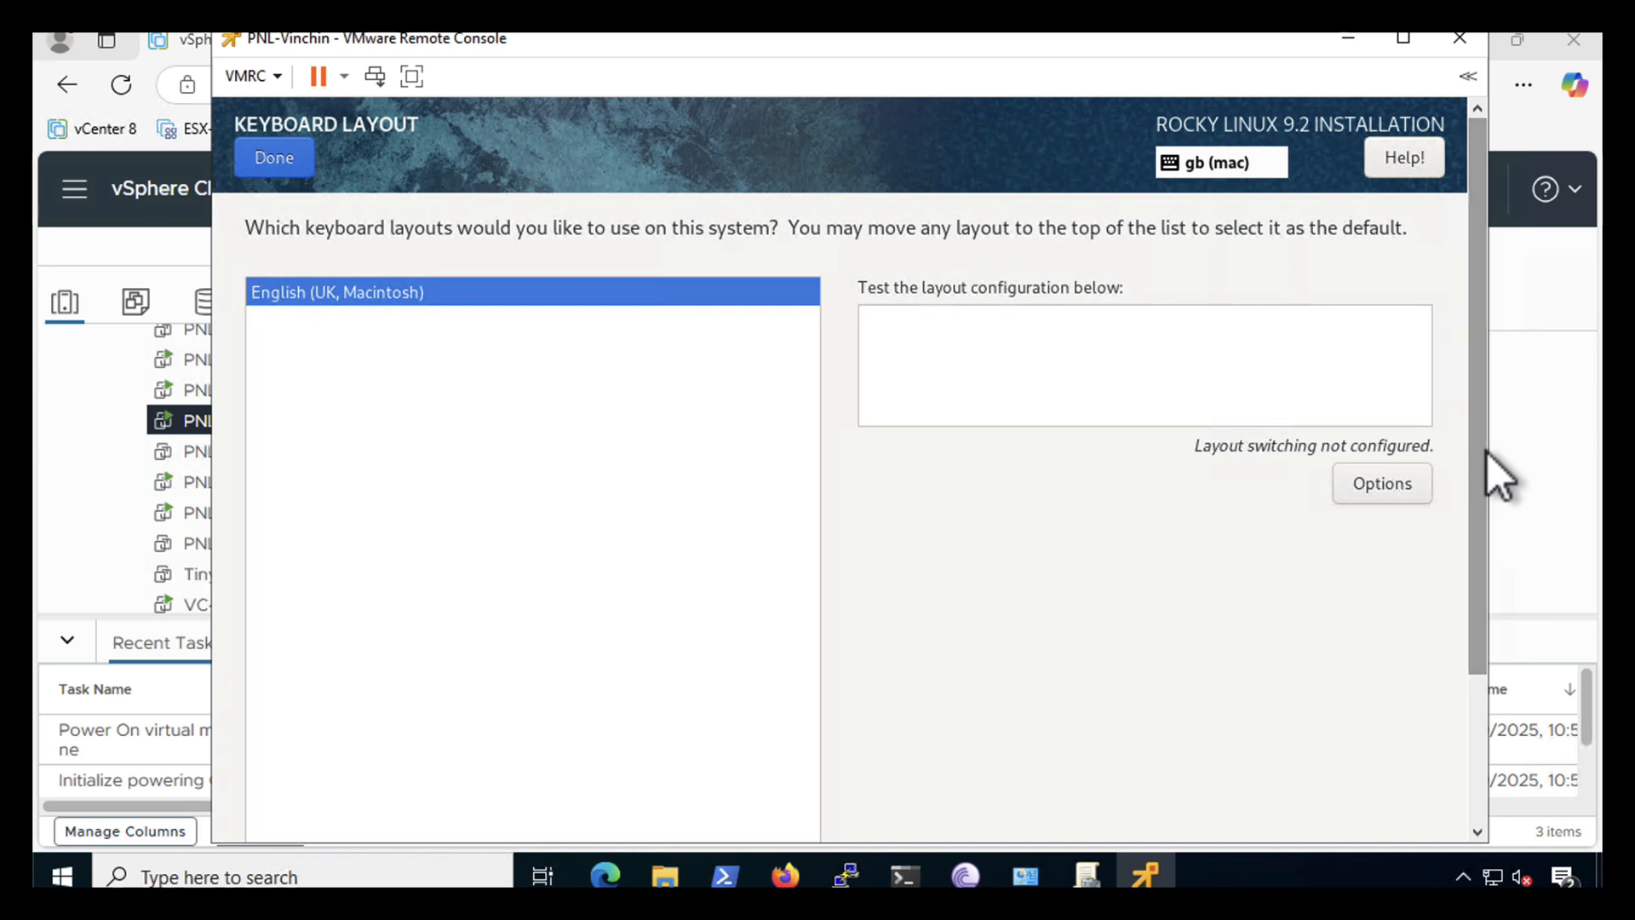
left_click(264, 160)
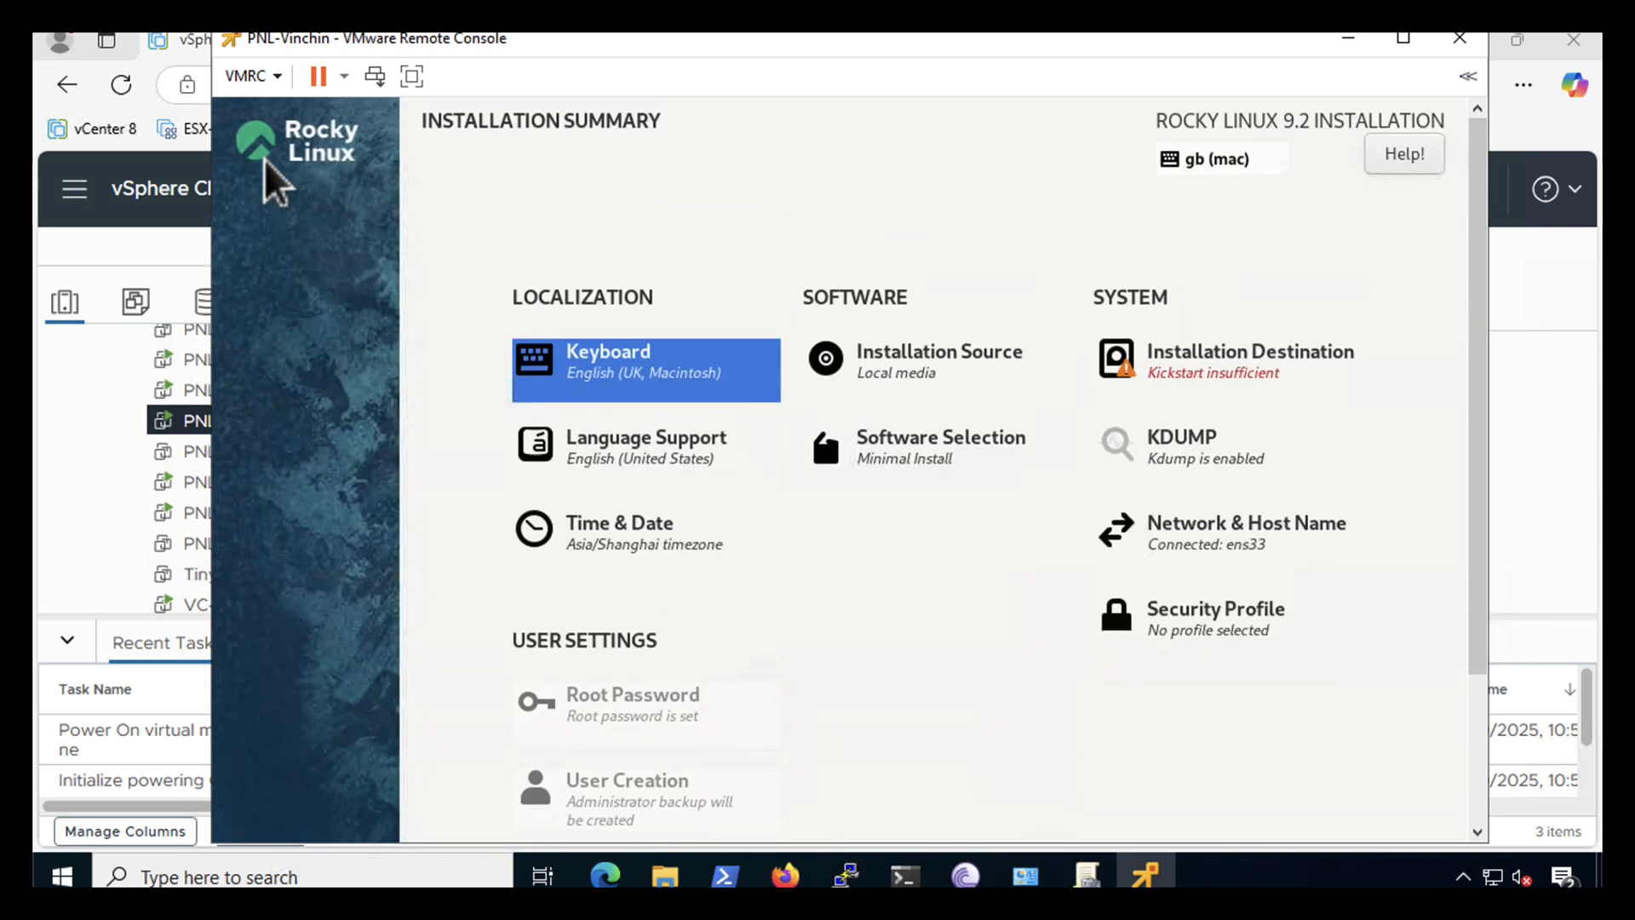
- Add English (United Kingdom) to the installer's language support
left_click(604, 448)
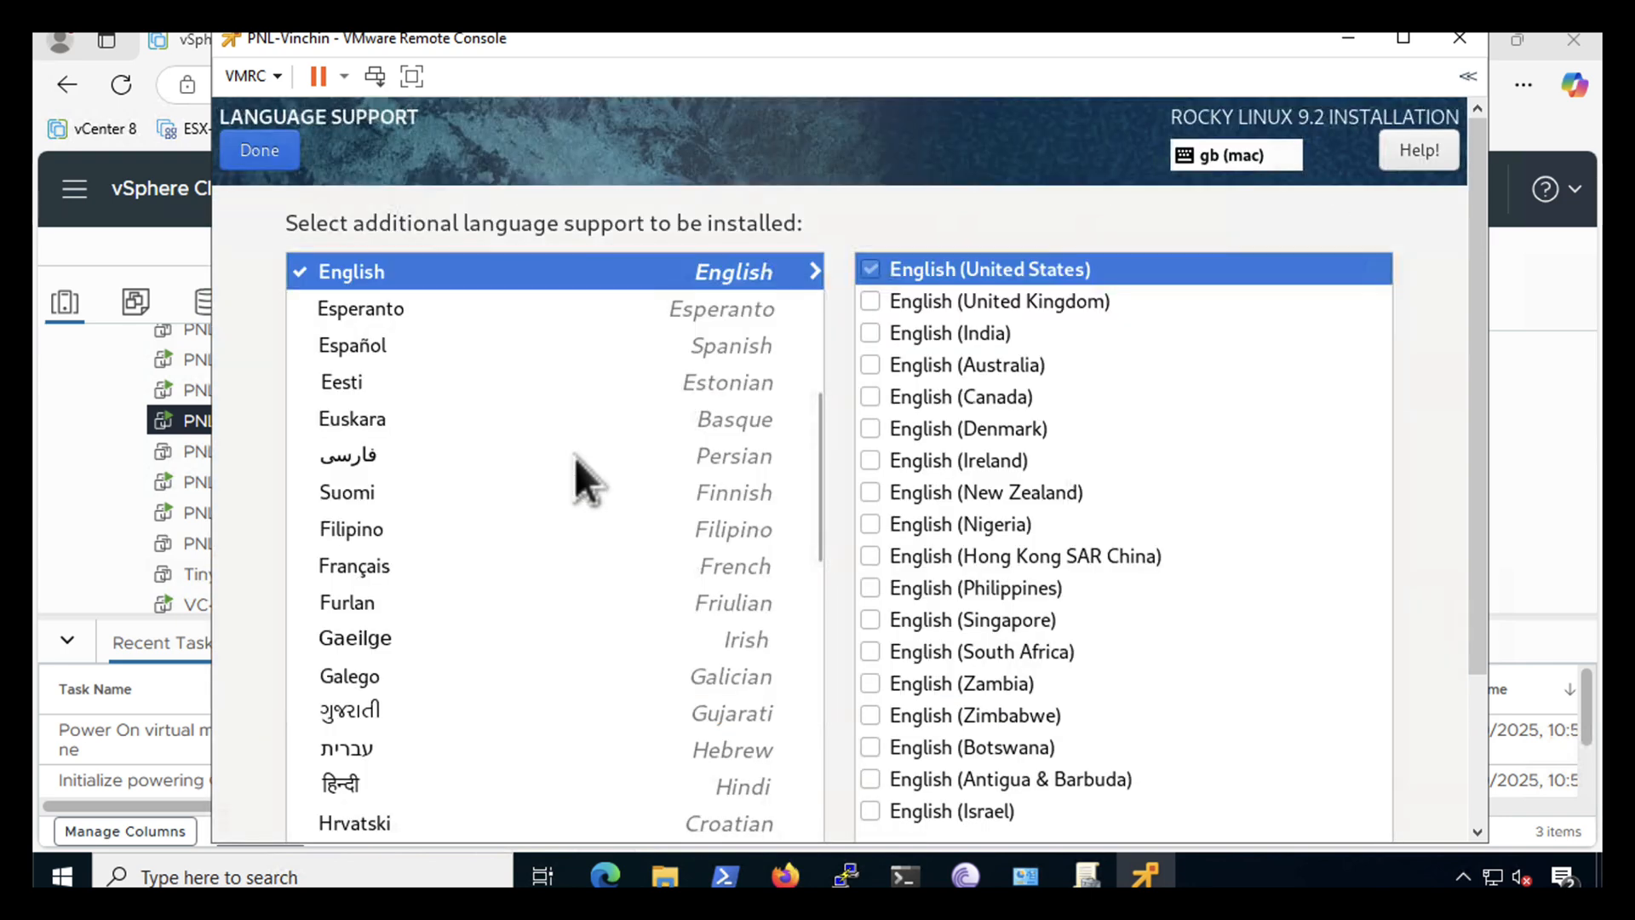
left_click(870, 303)
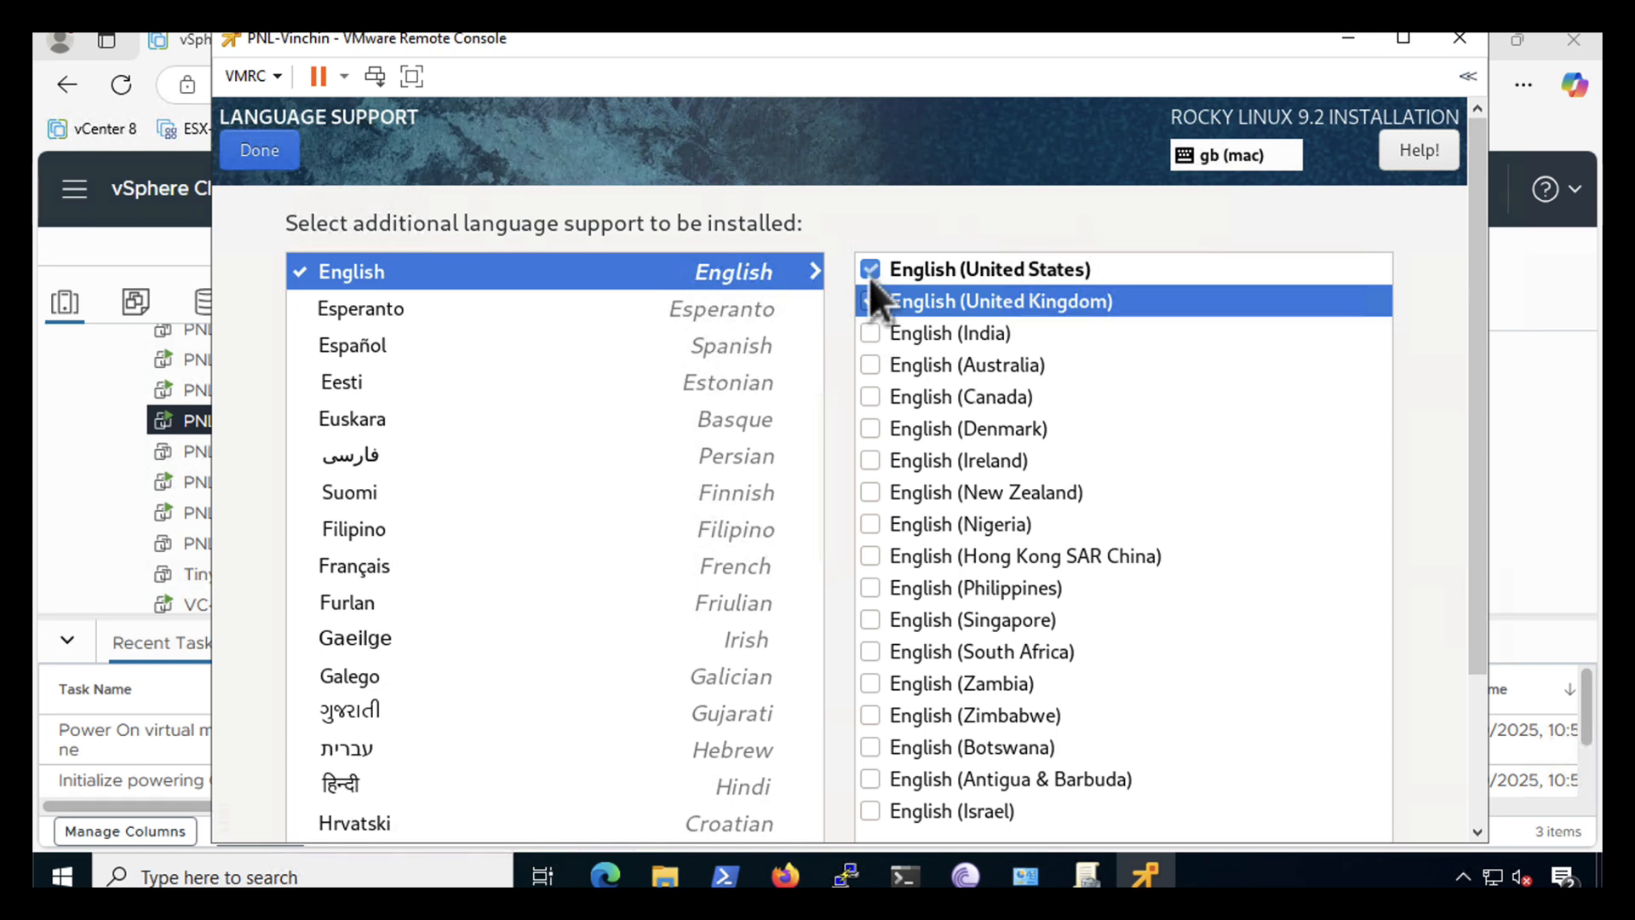
left_click(869, 276)
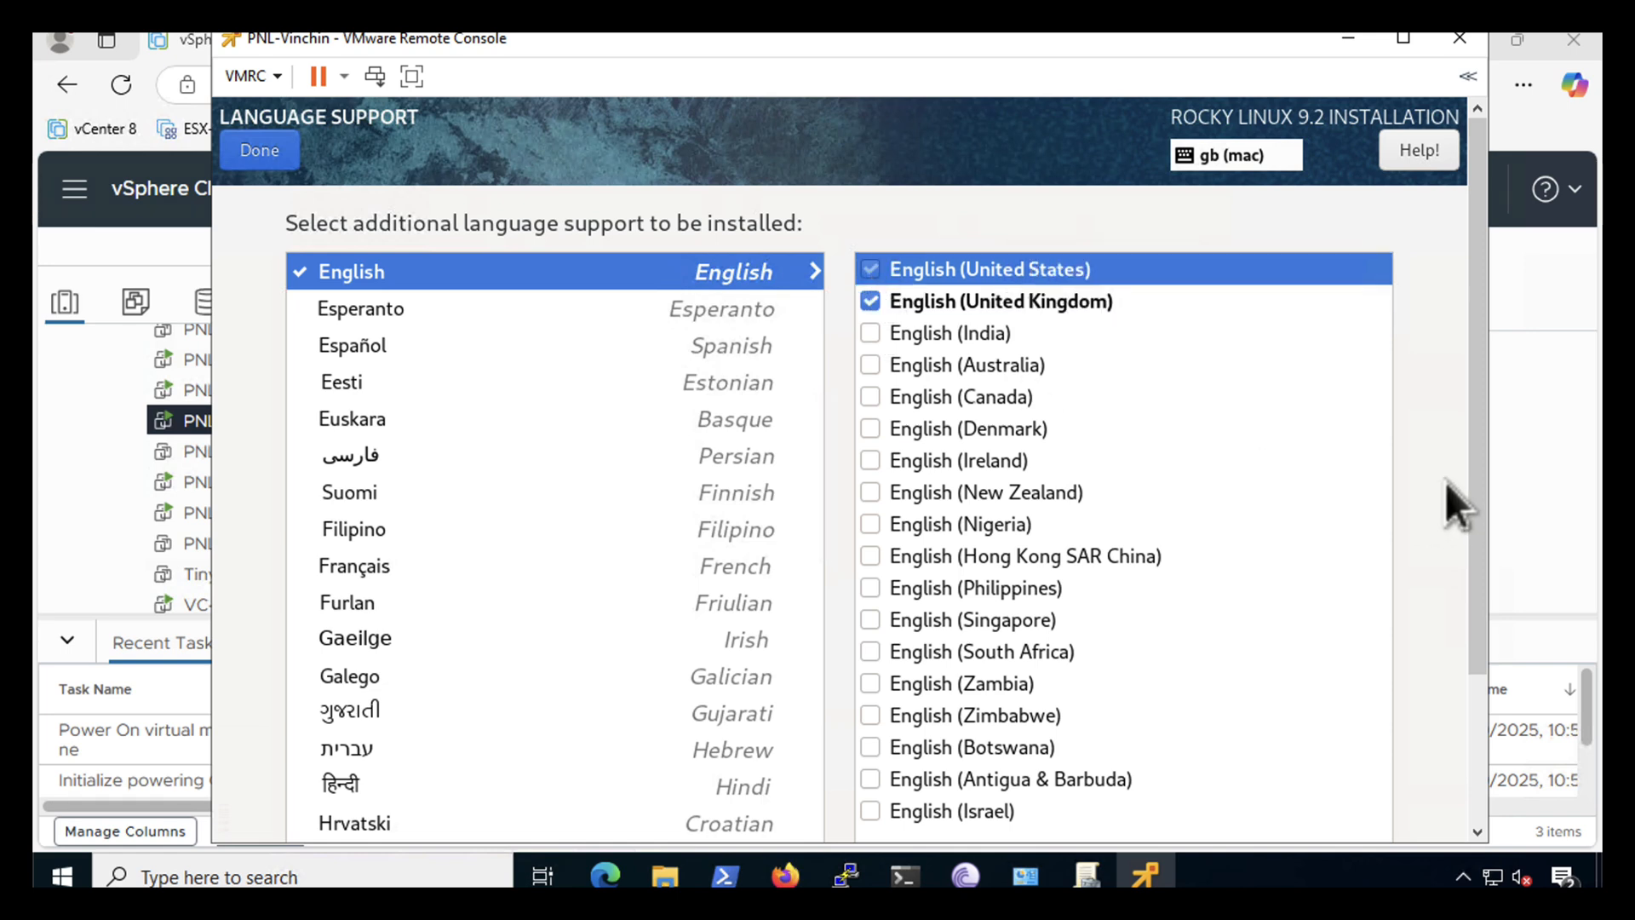
left_click_drag(1480, 494, 1480, 410)
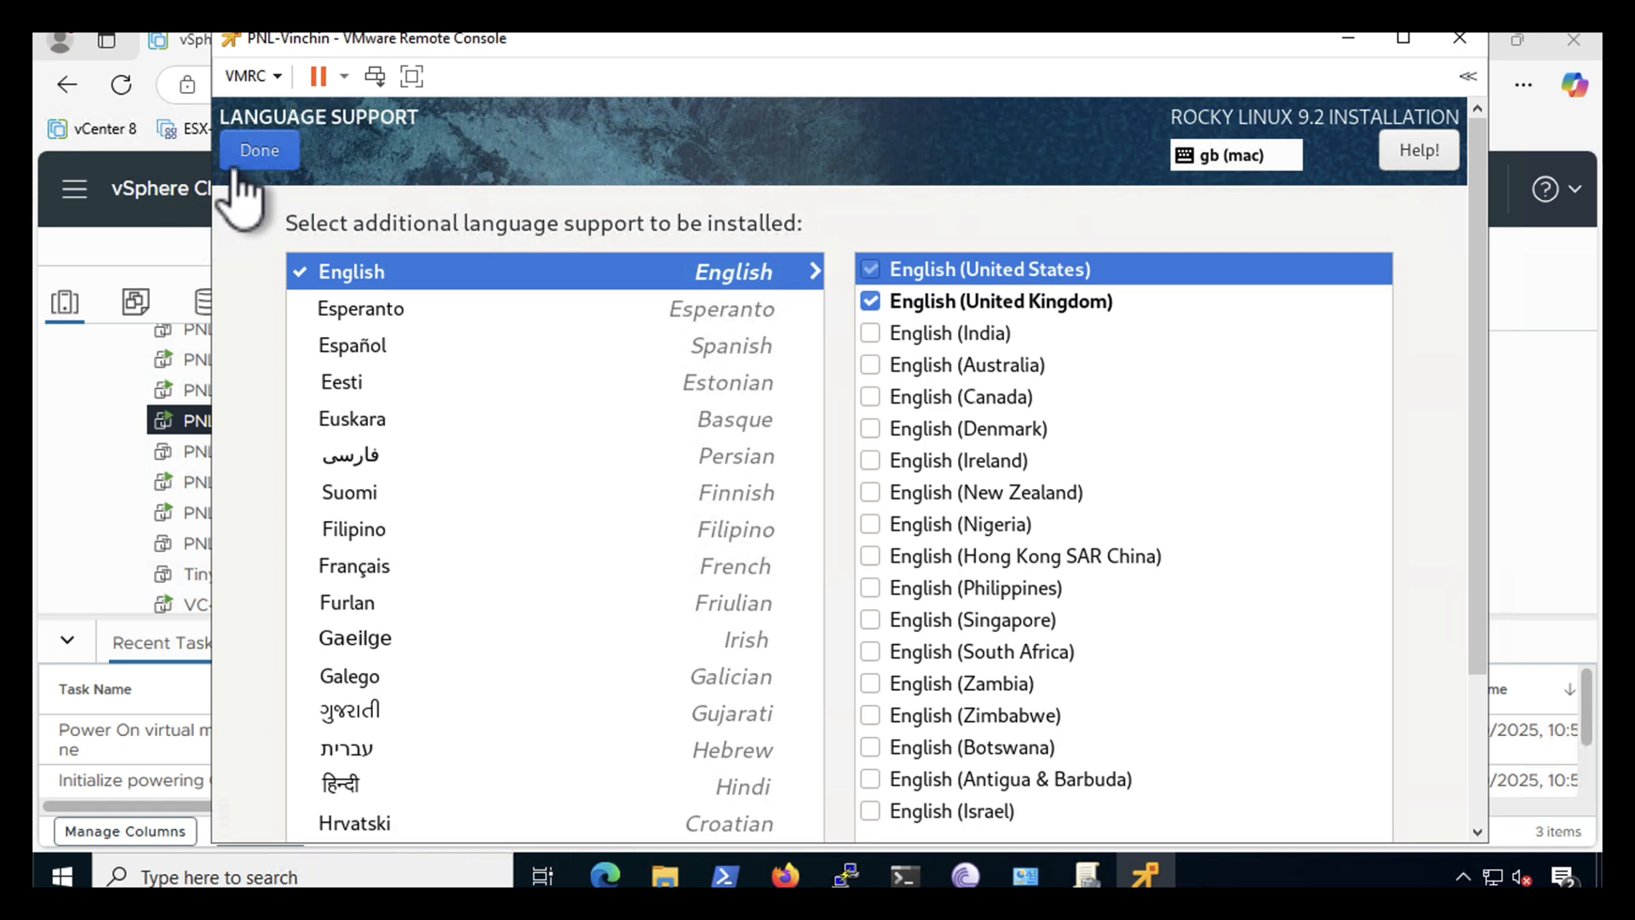
left_click(248, 147)
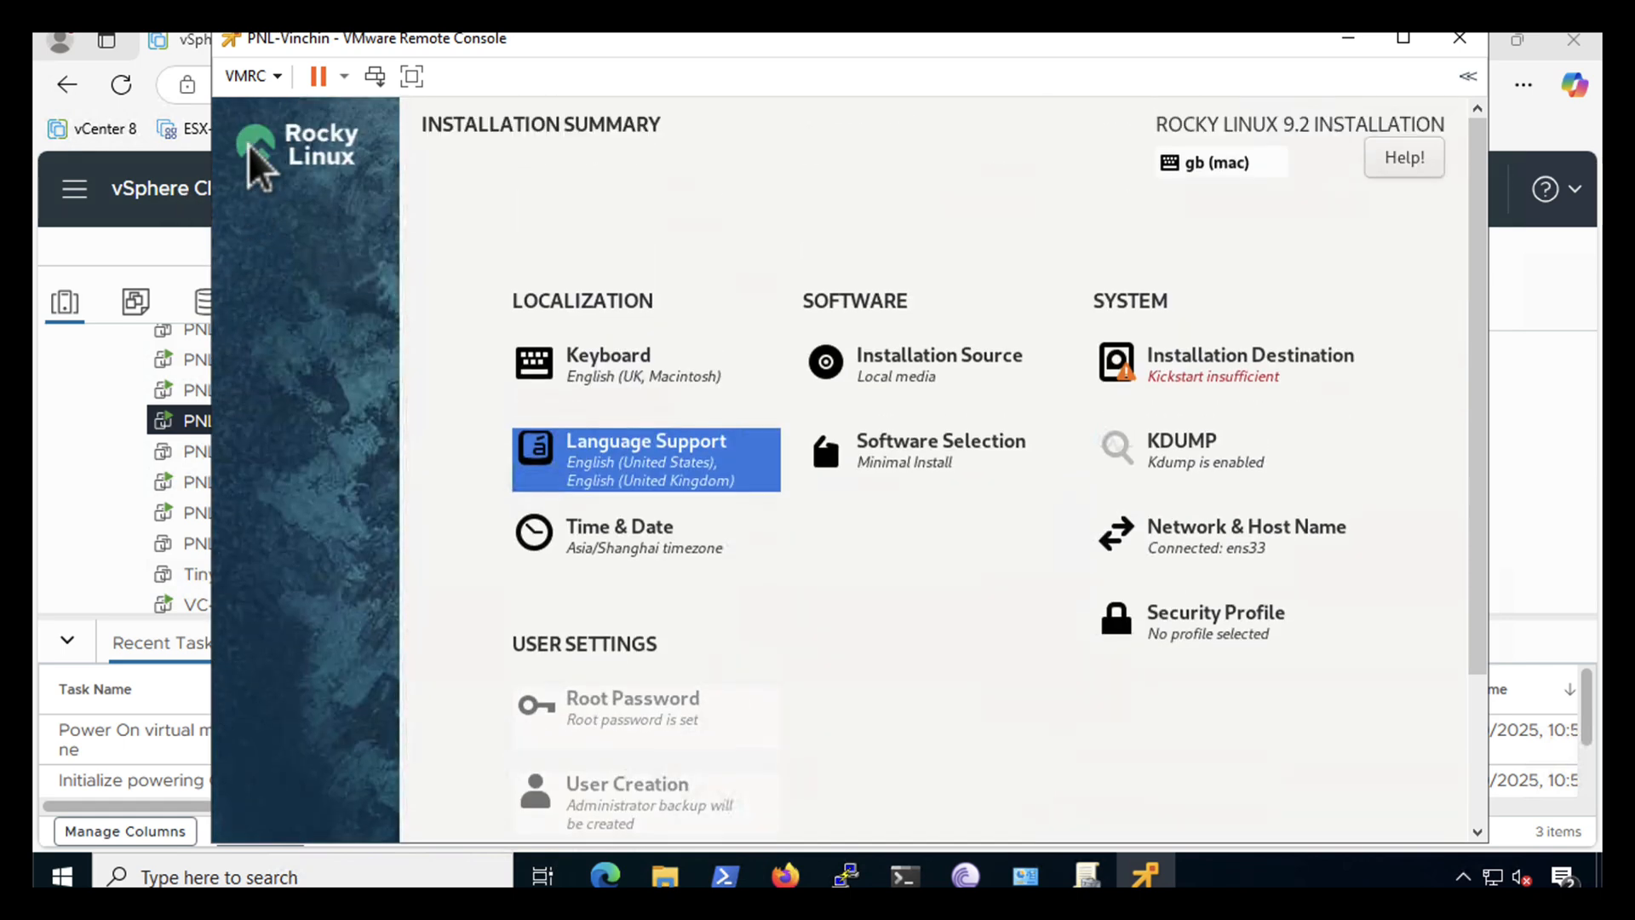
- Set the installer's timezone to Europe/London
left_click(609, 550)
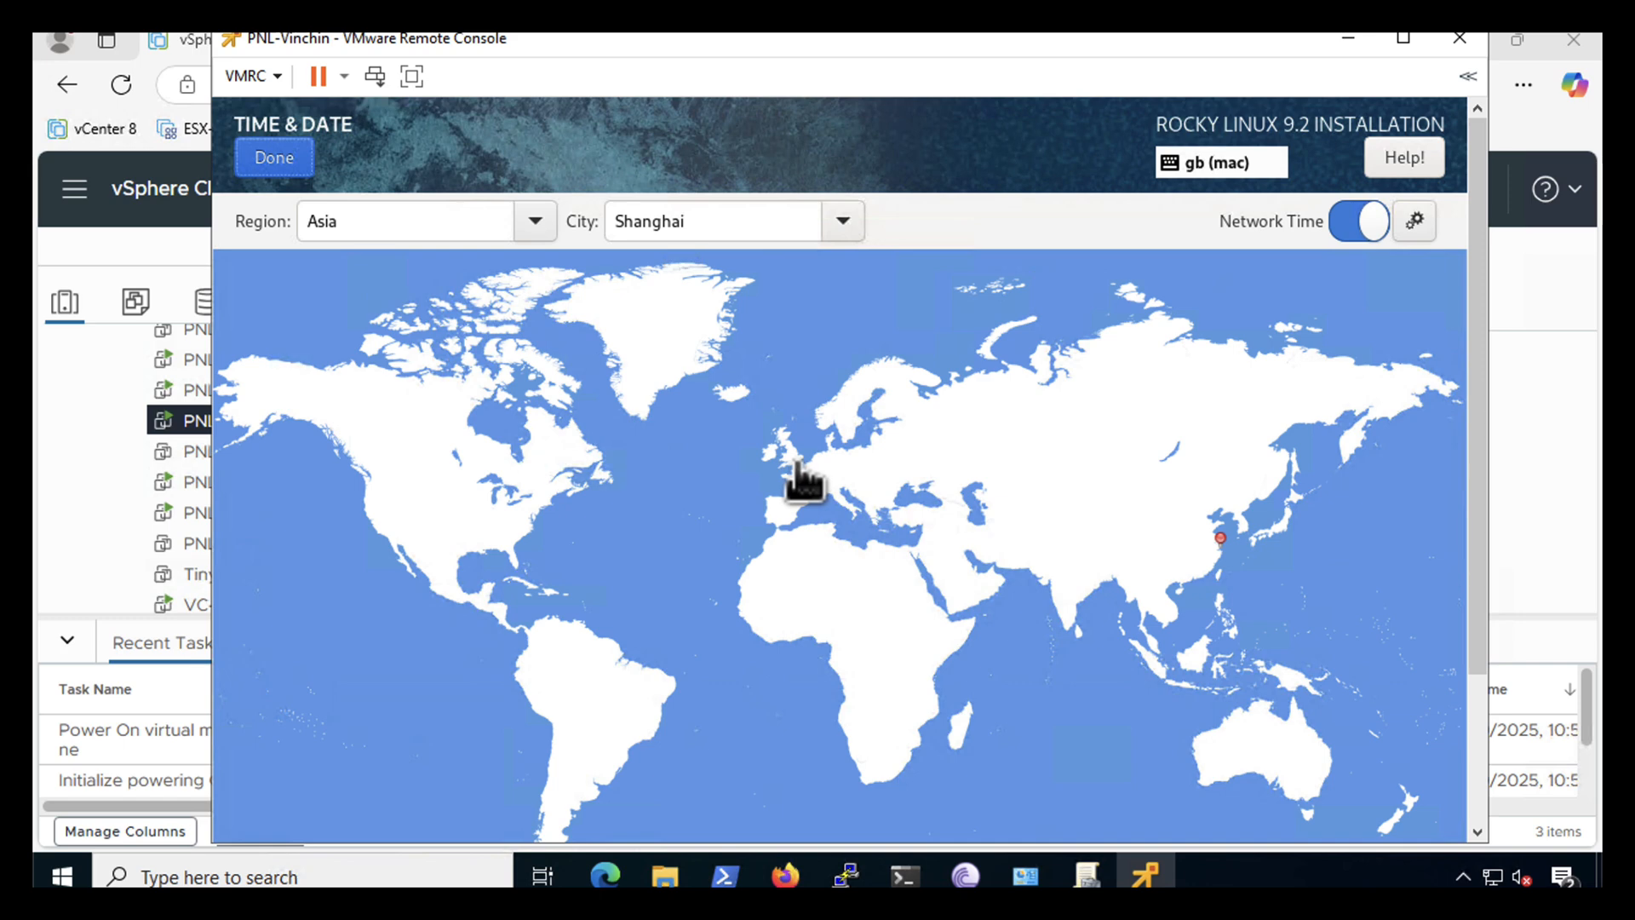
left_click(795, 458)
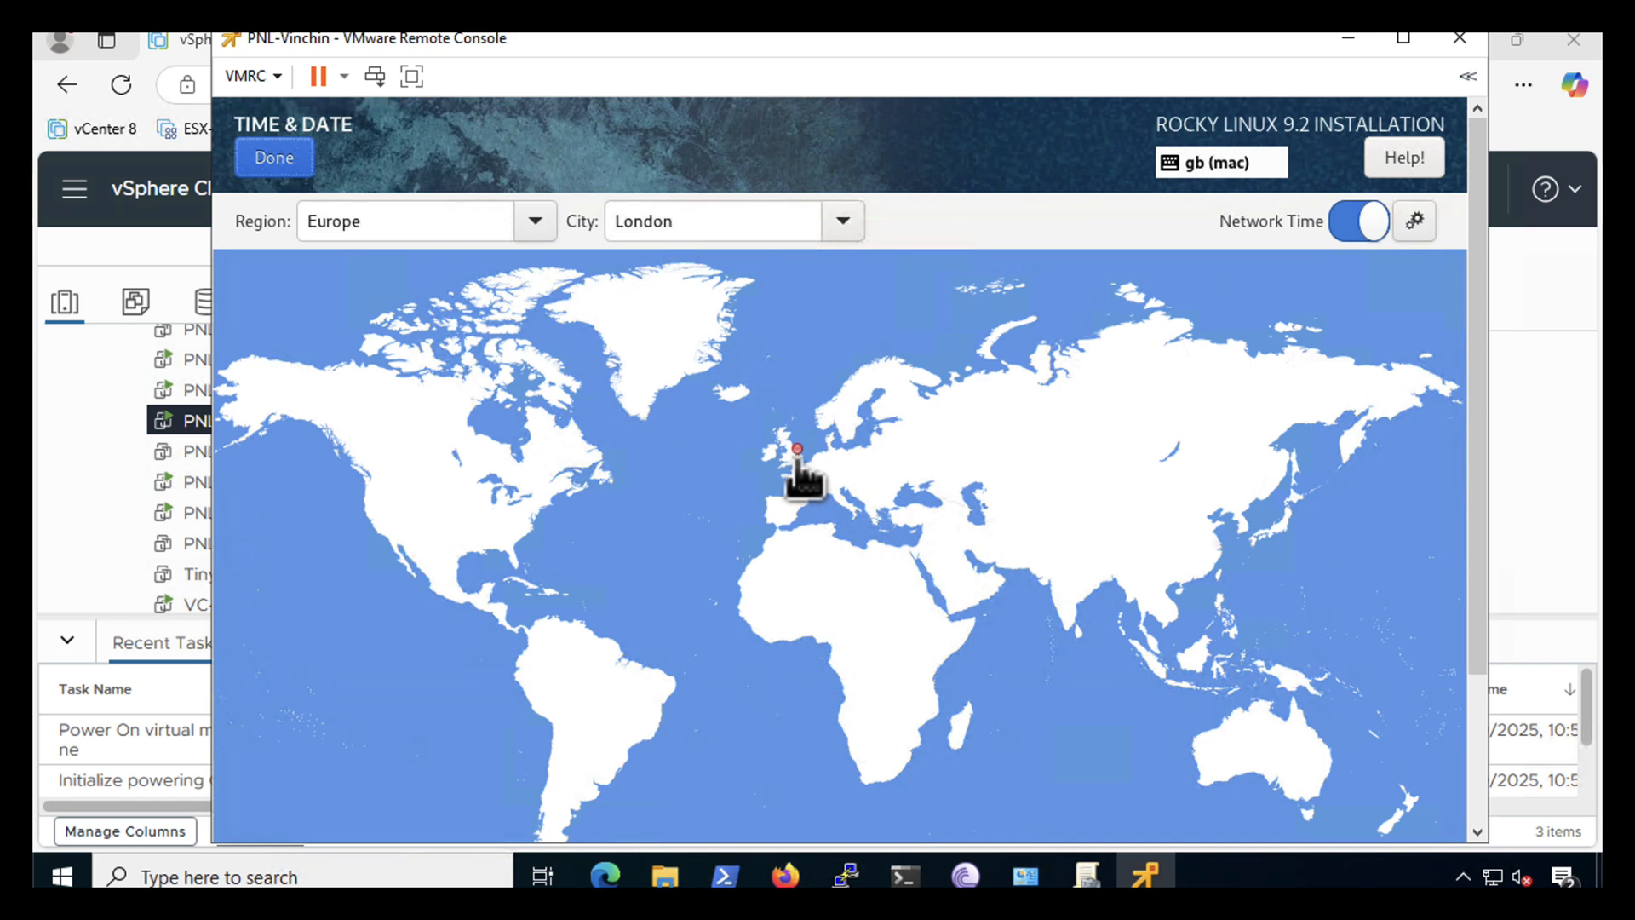
left_click(272, 159)
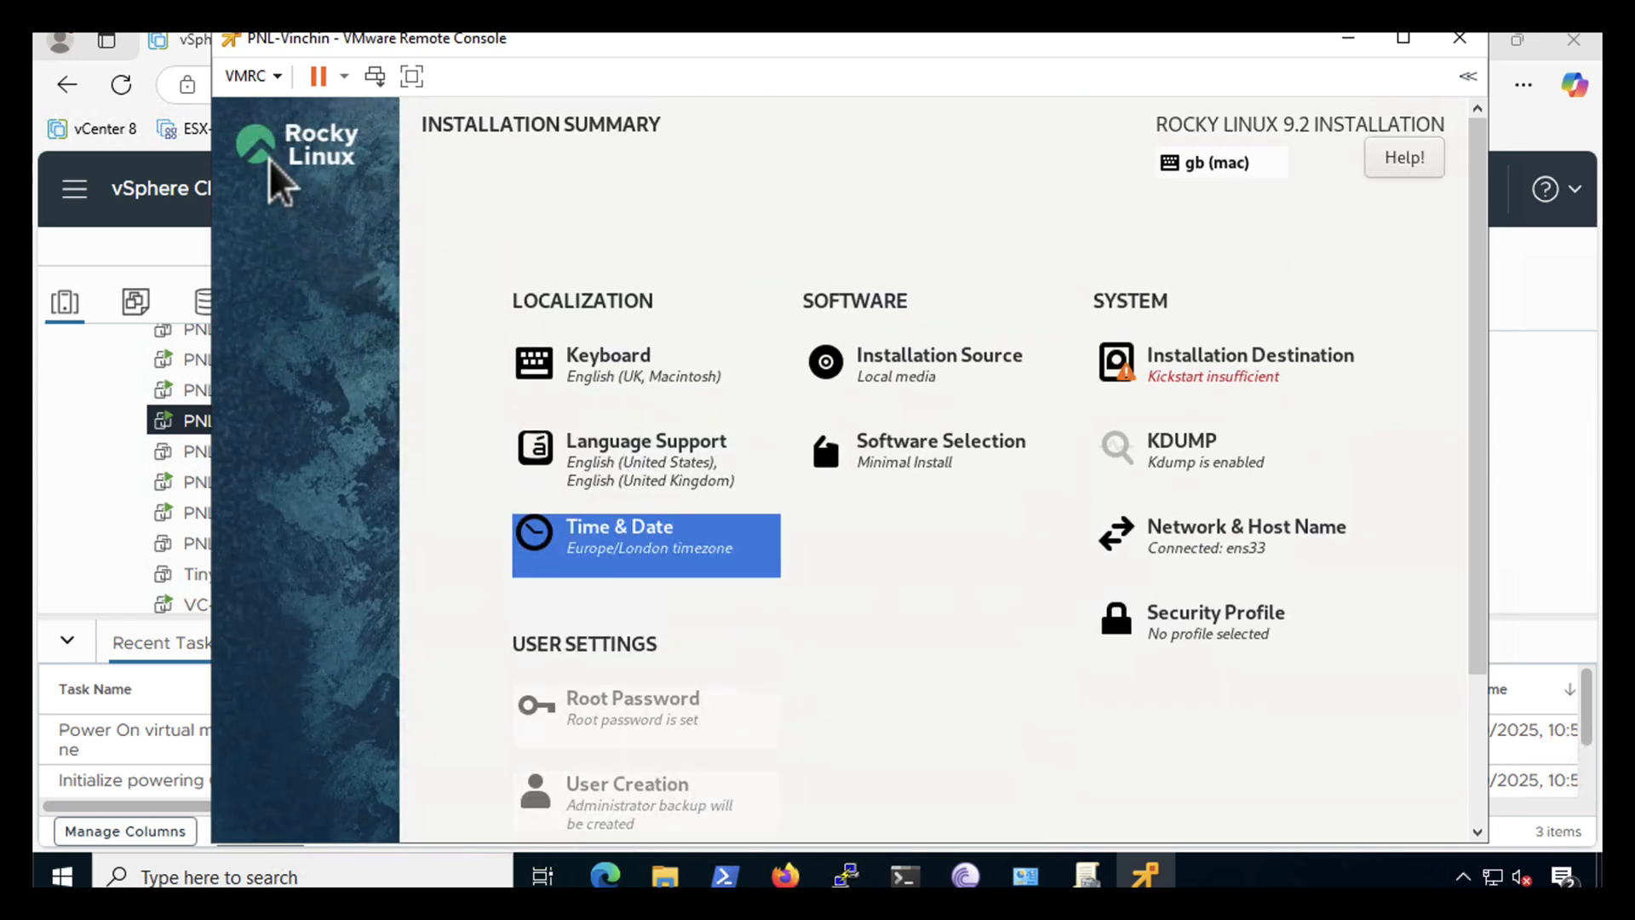
- Choose the 100 GiB VMware virtual disk as the installation destination with automatic partitioning
left_click(1200, 379)
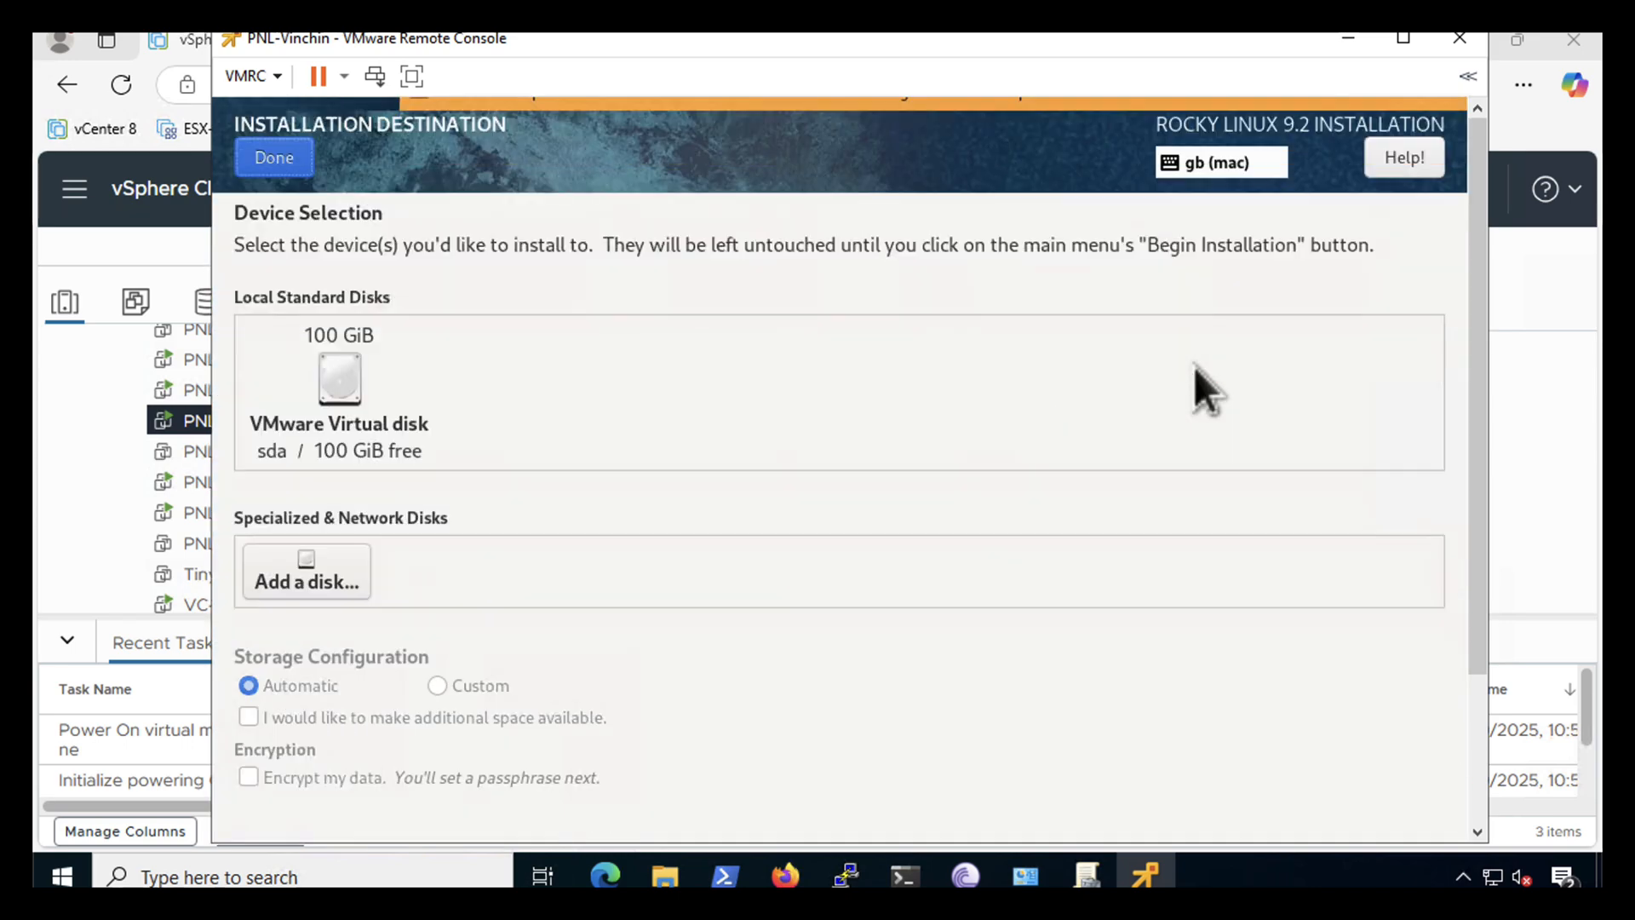
left_click(337, 379)
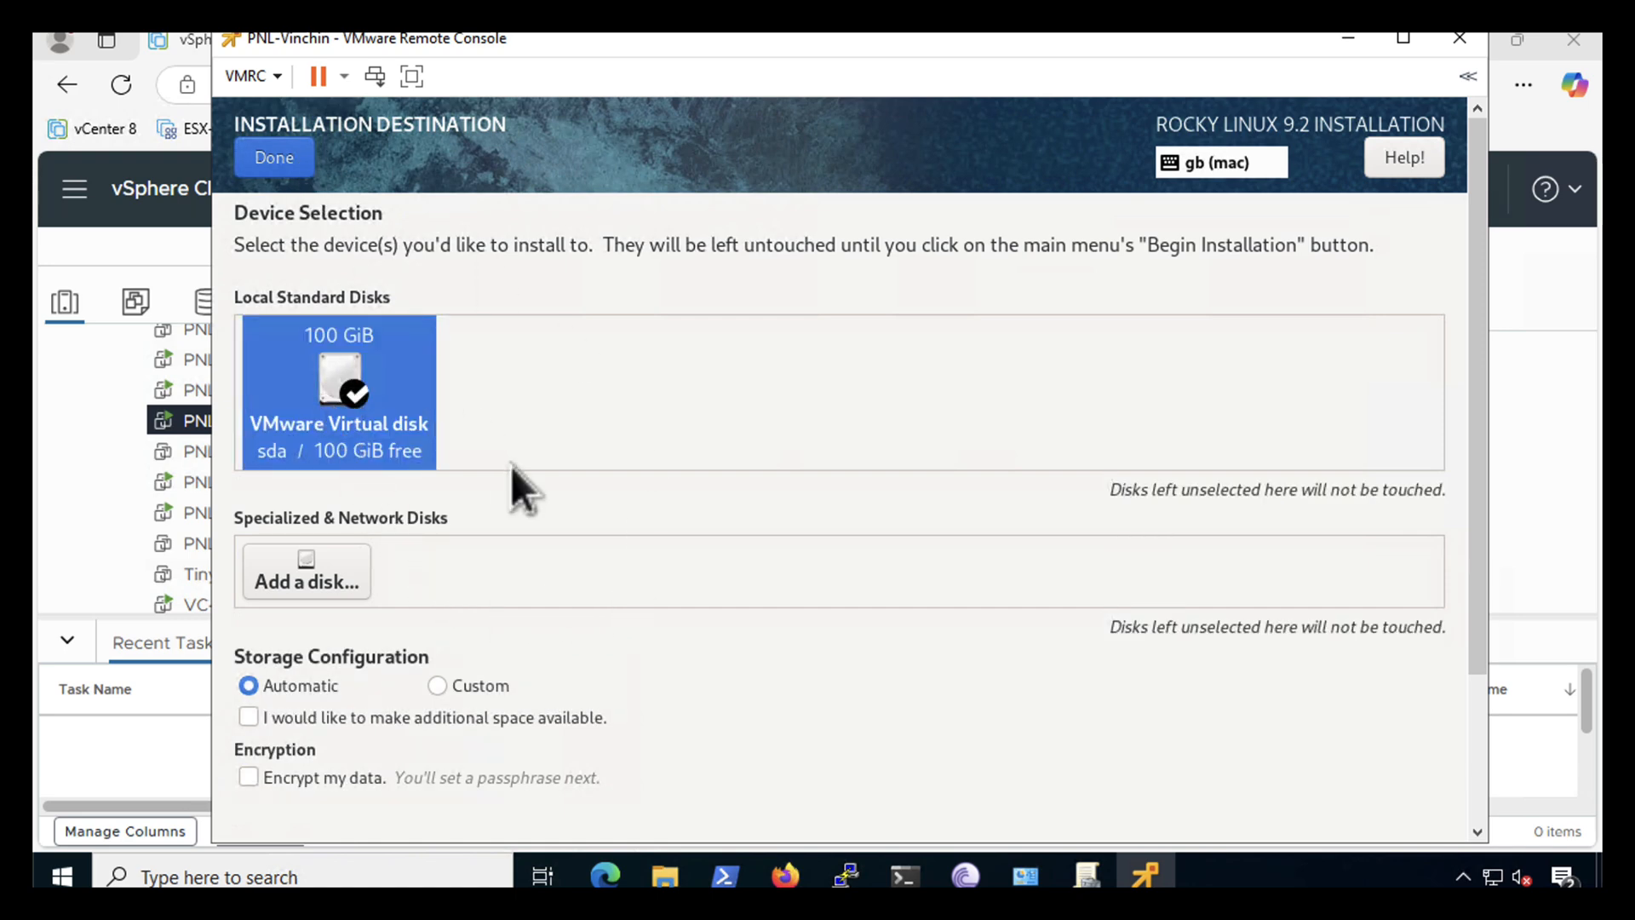
left_click(275, 159)
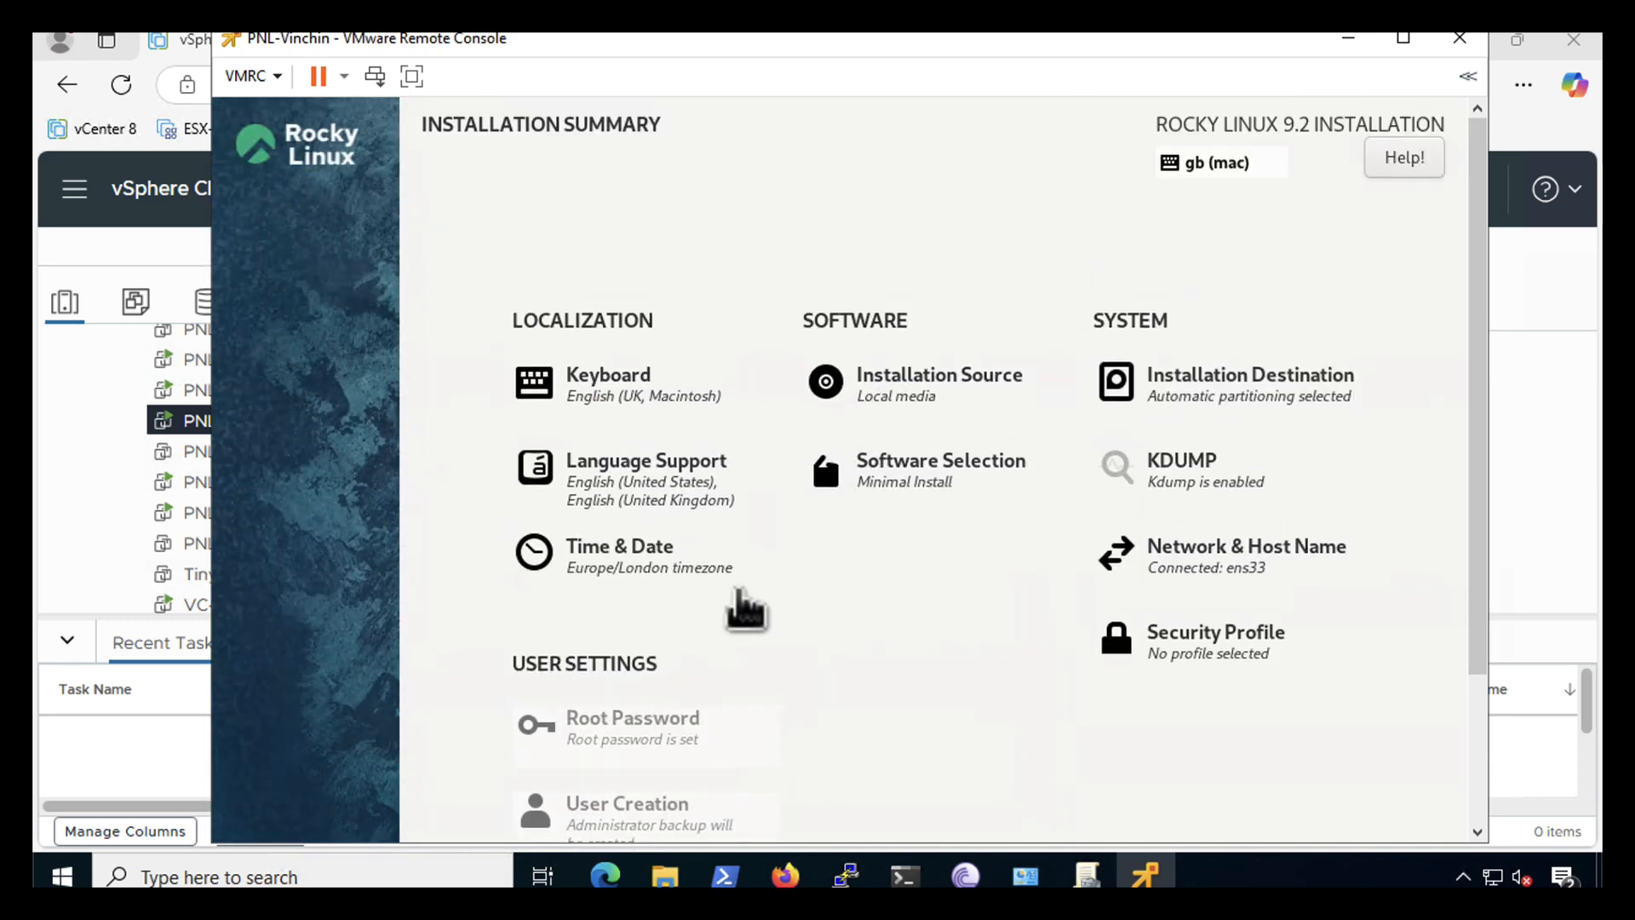
- Give ens33 the IPv4 address 192.168.100.122/24 with gateway 192.168.100.1
left_click(1156, 569)
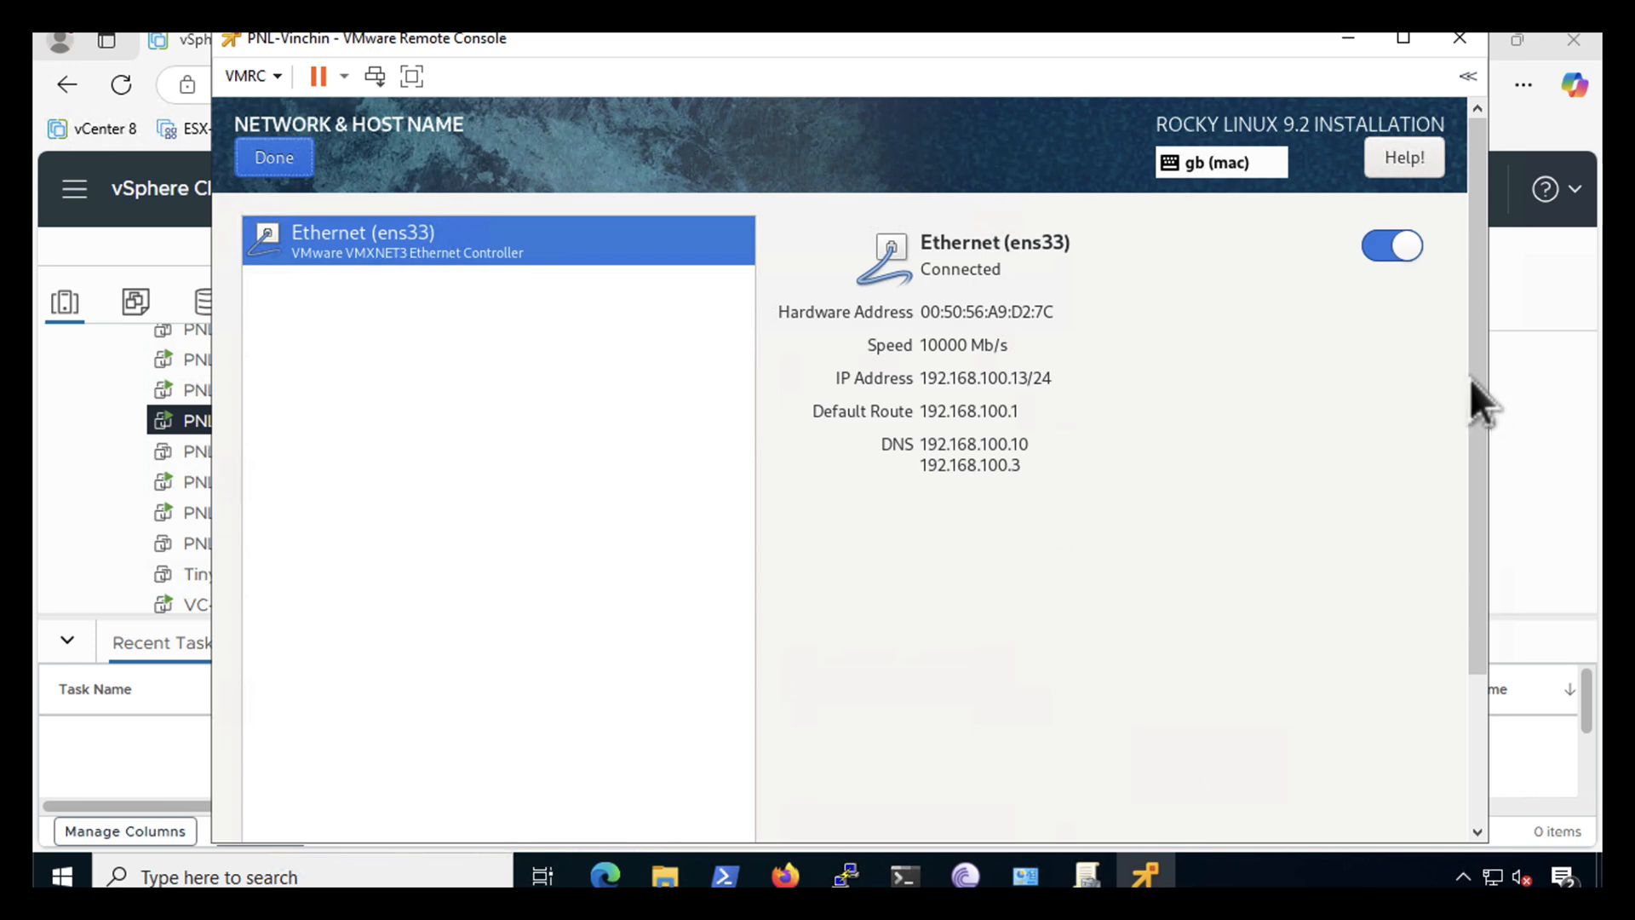
left_click_drag(1480, 375, 1479, 542)
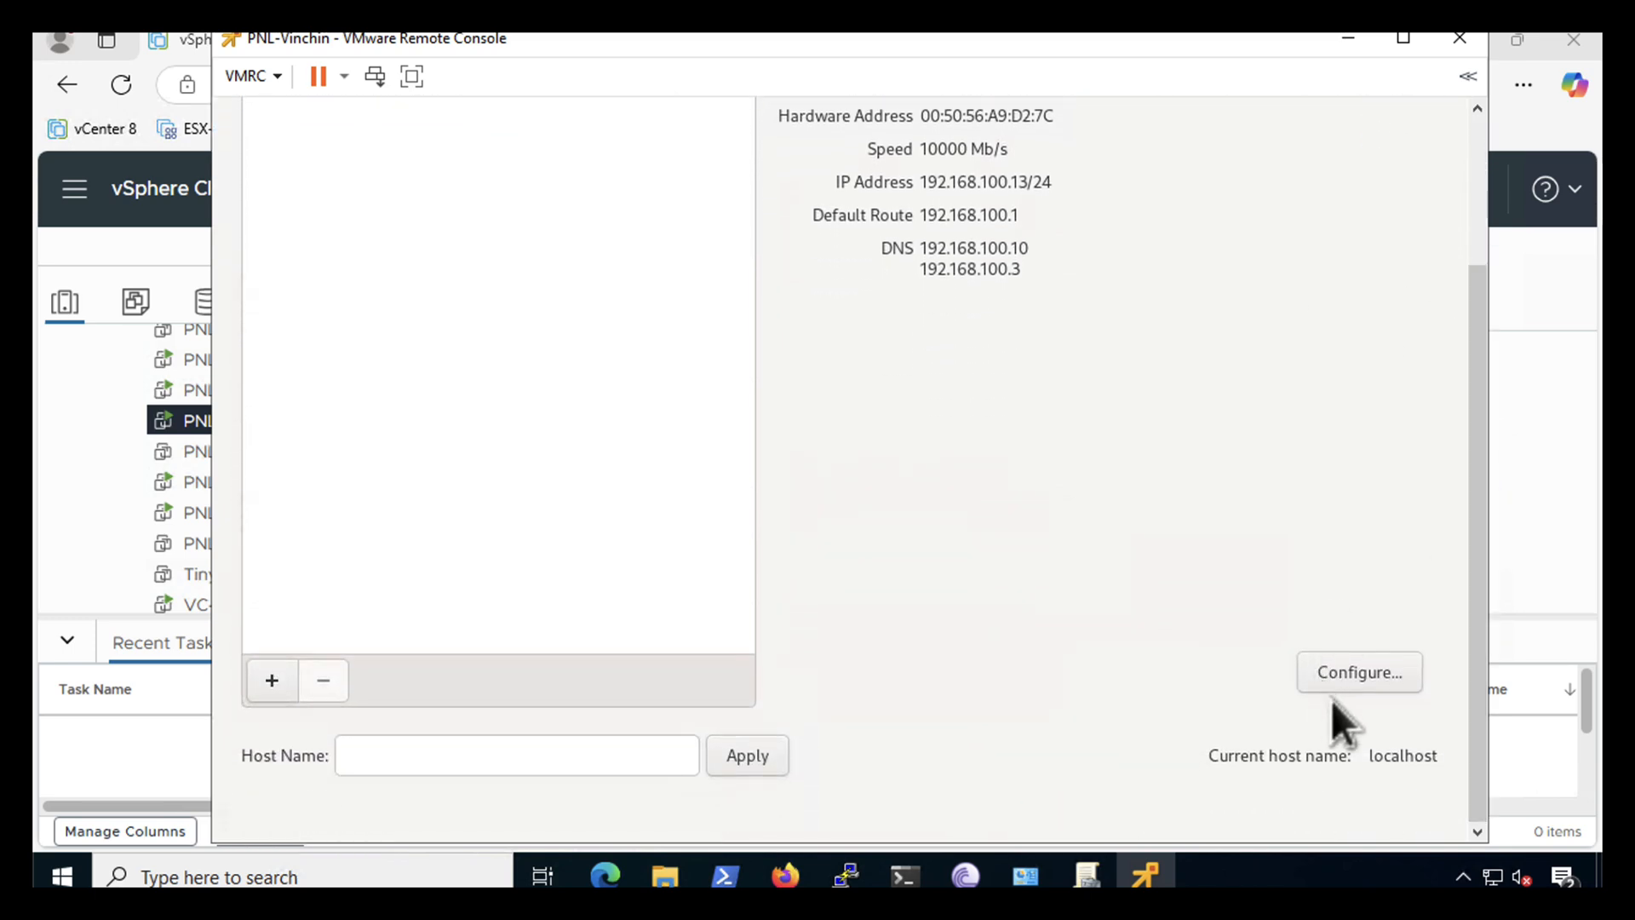
left_click(1343, 681)
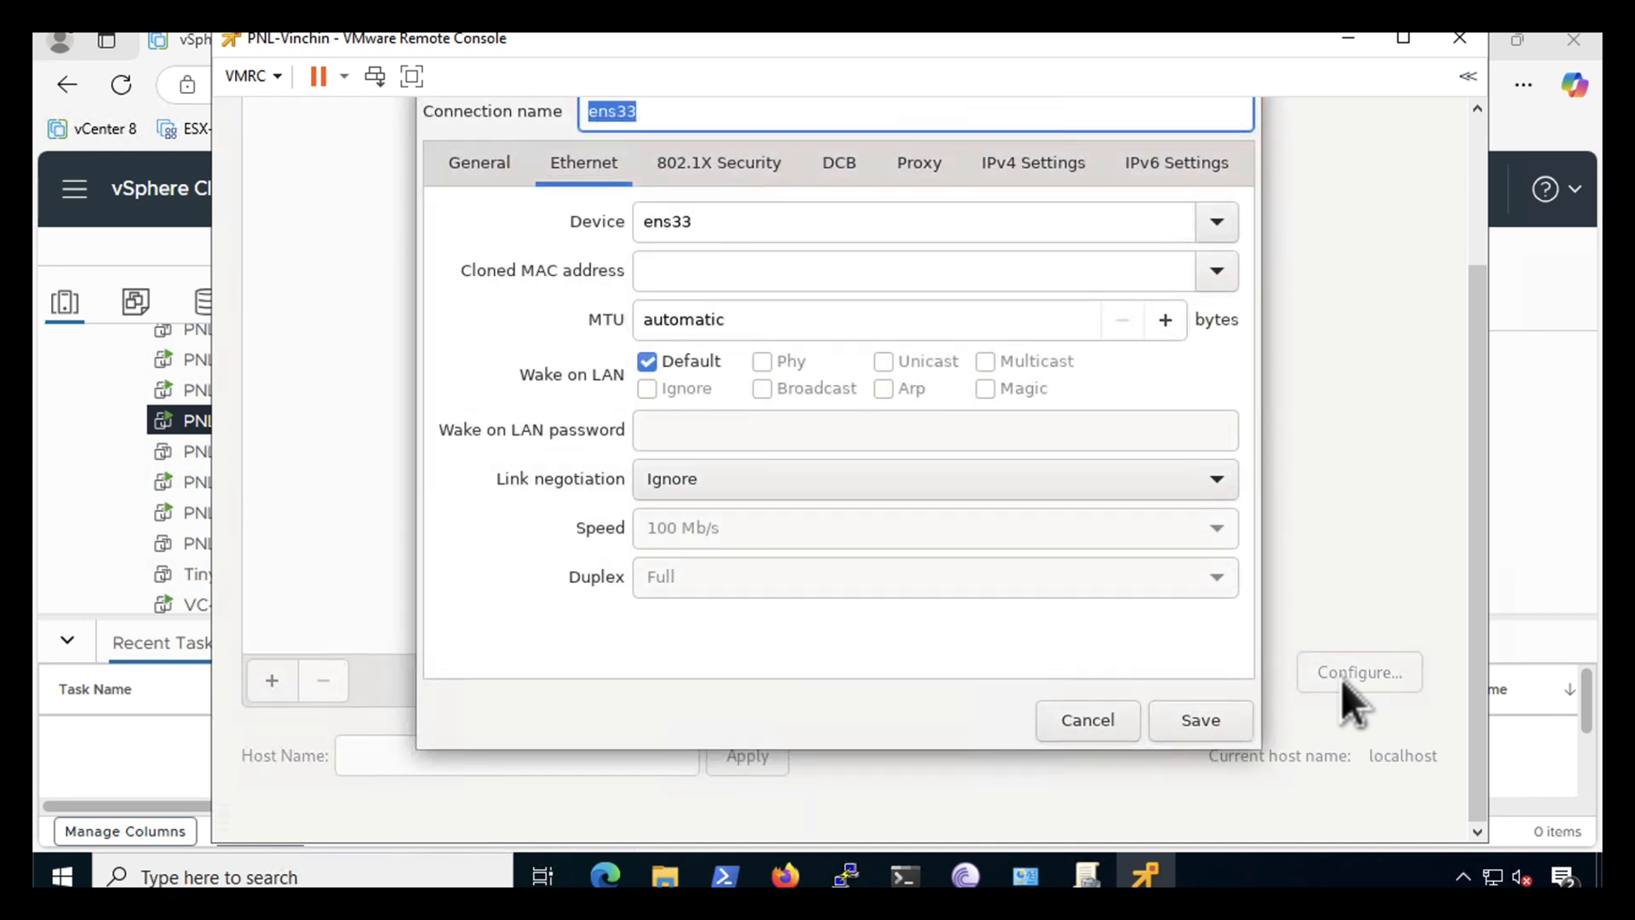
left_click(1018, 171)
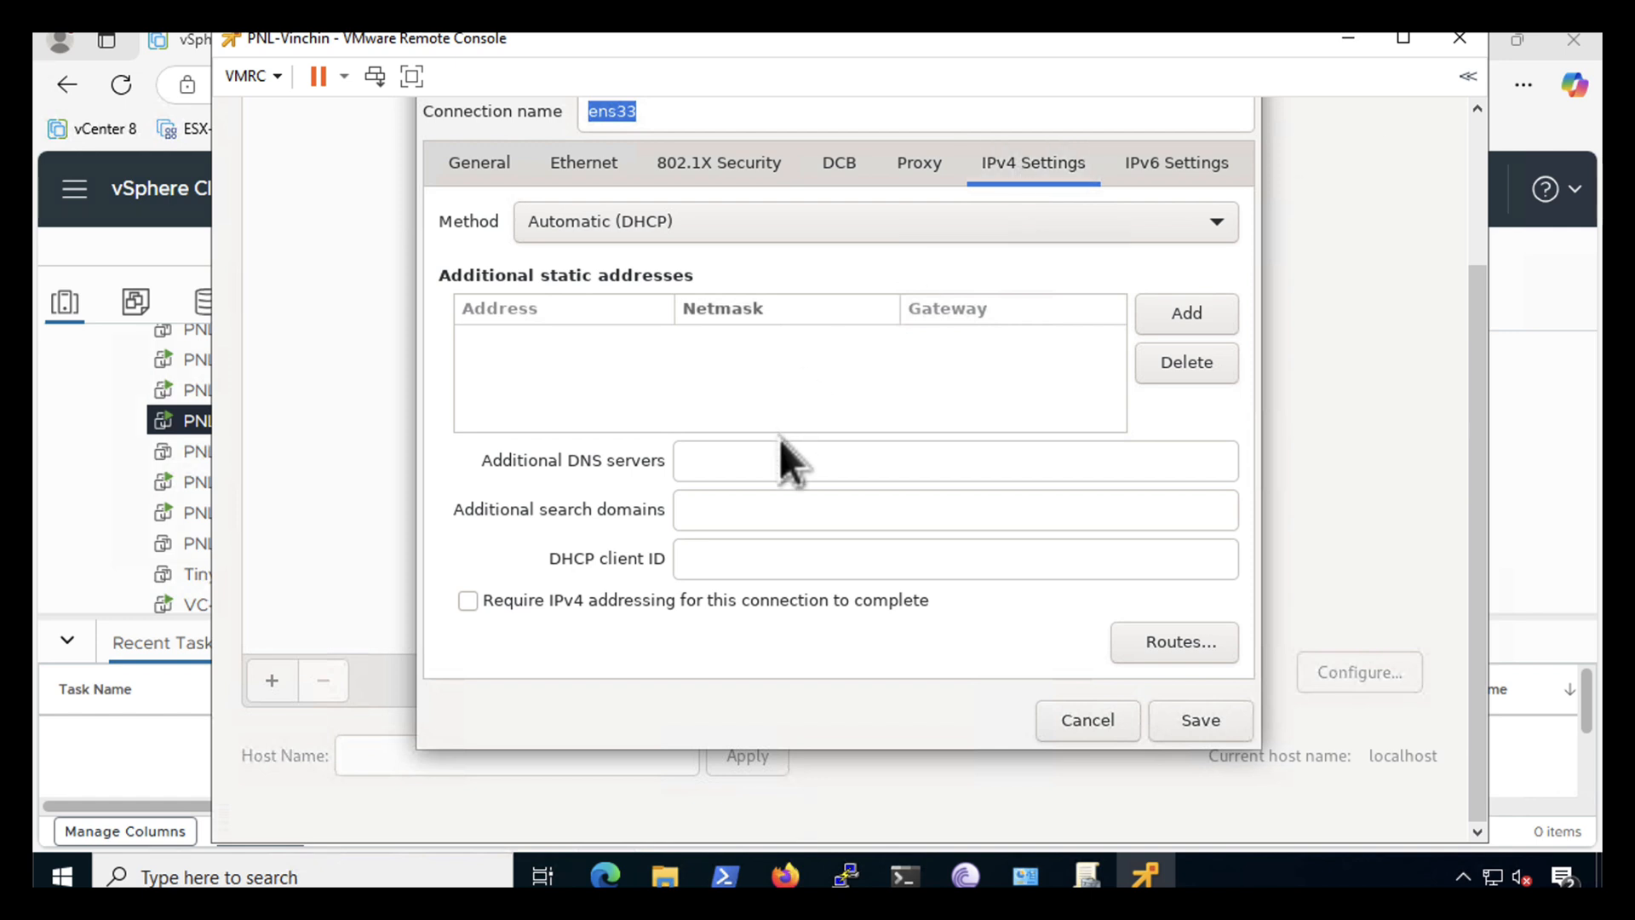
left_click(1183, 314)
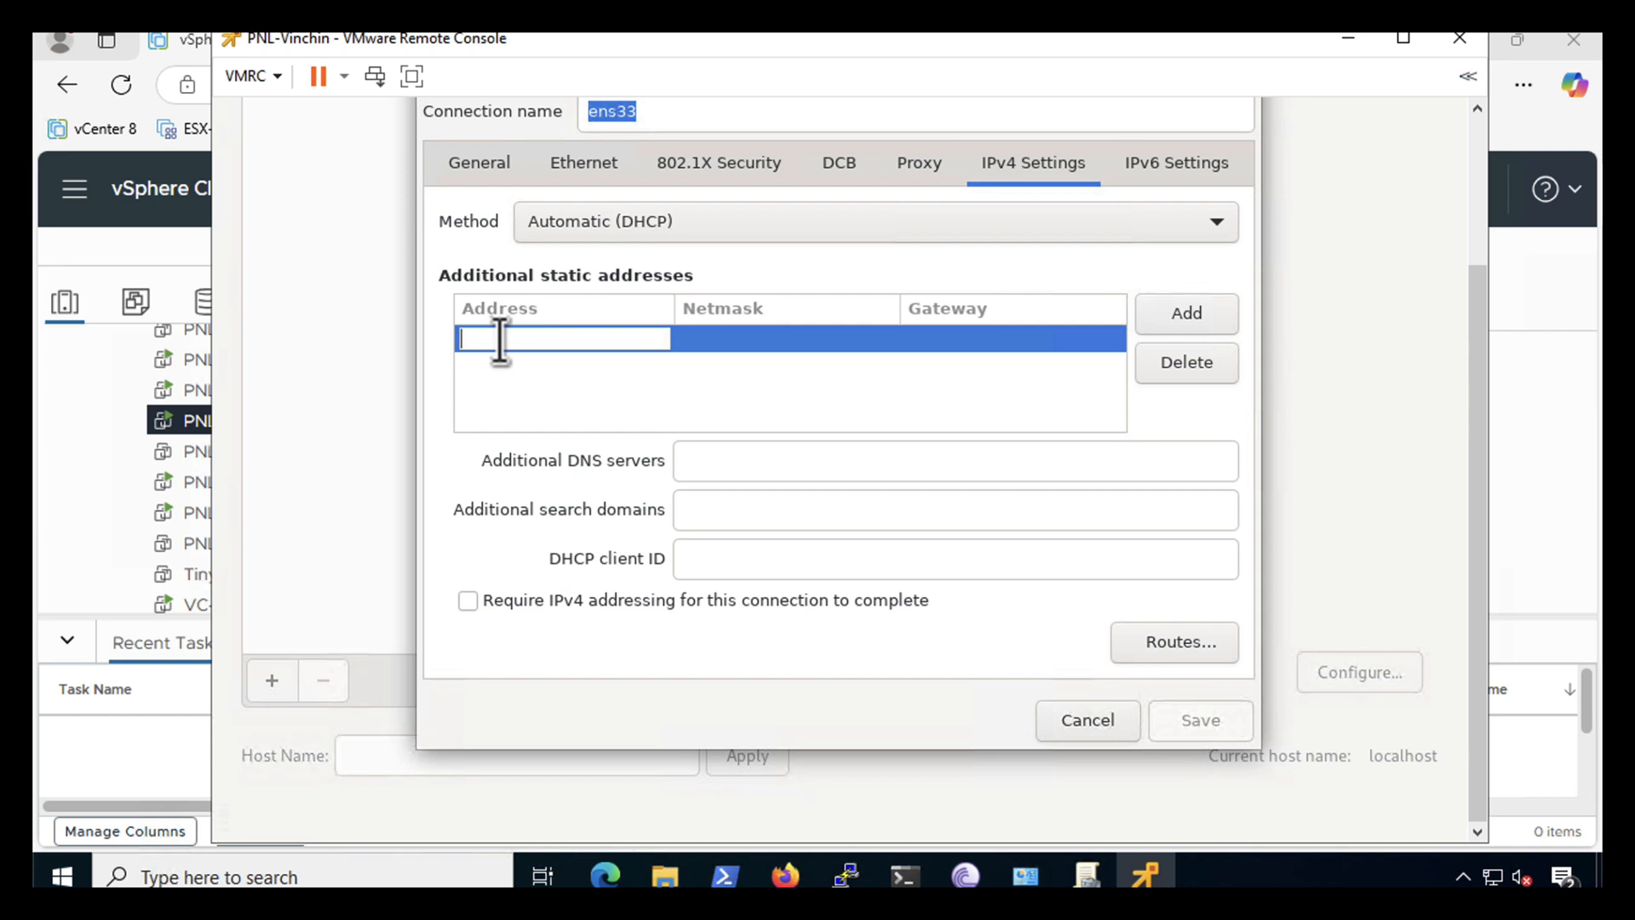
type("192.168")
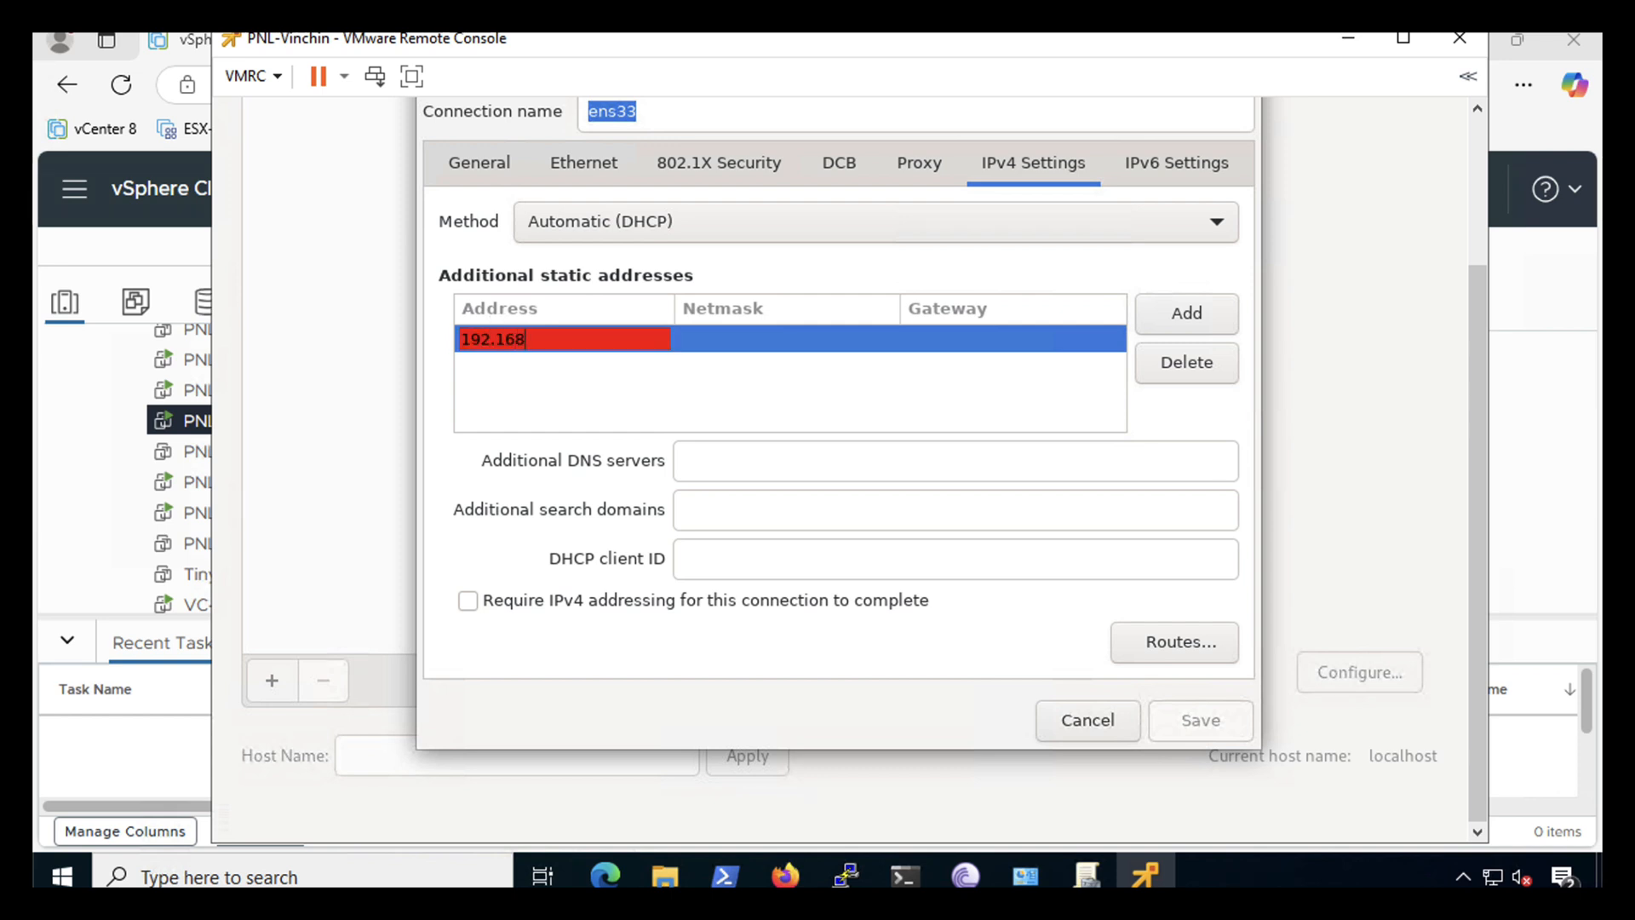
type(".100.122")
key("Tab")
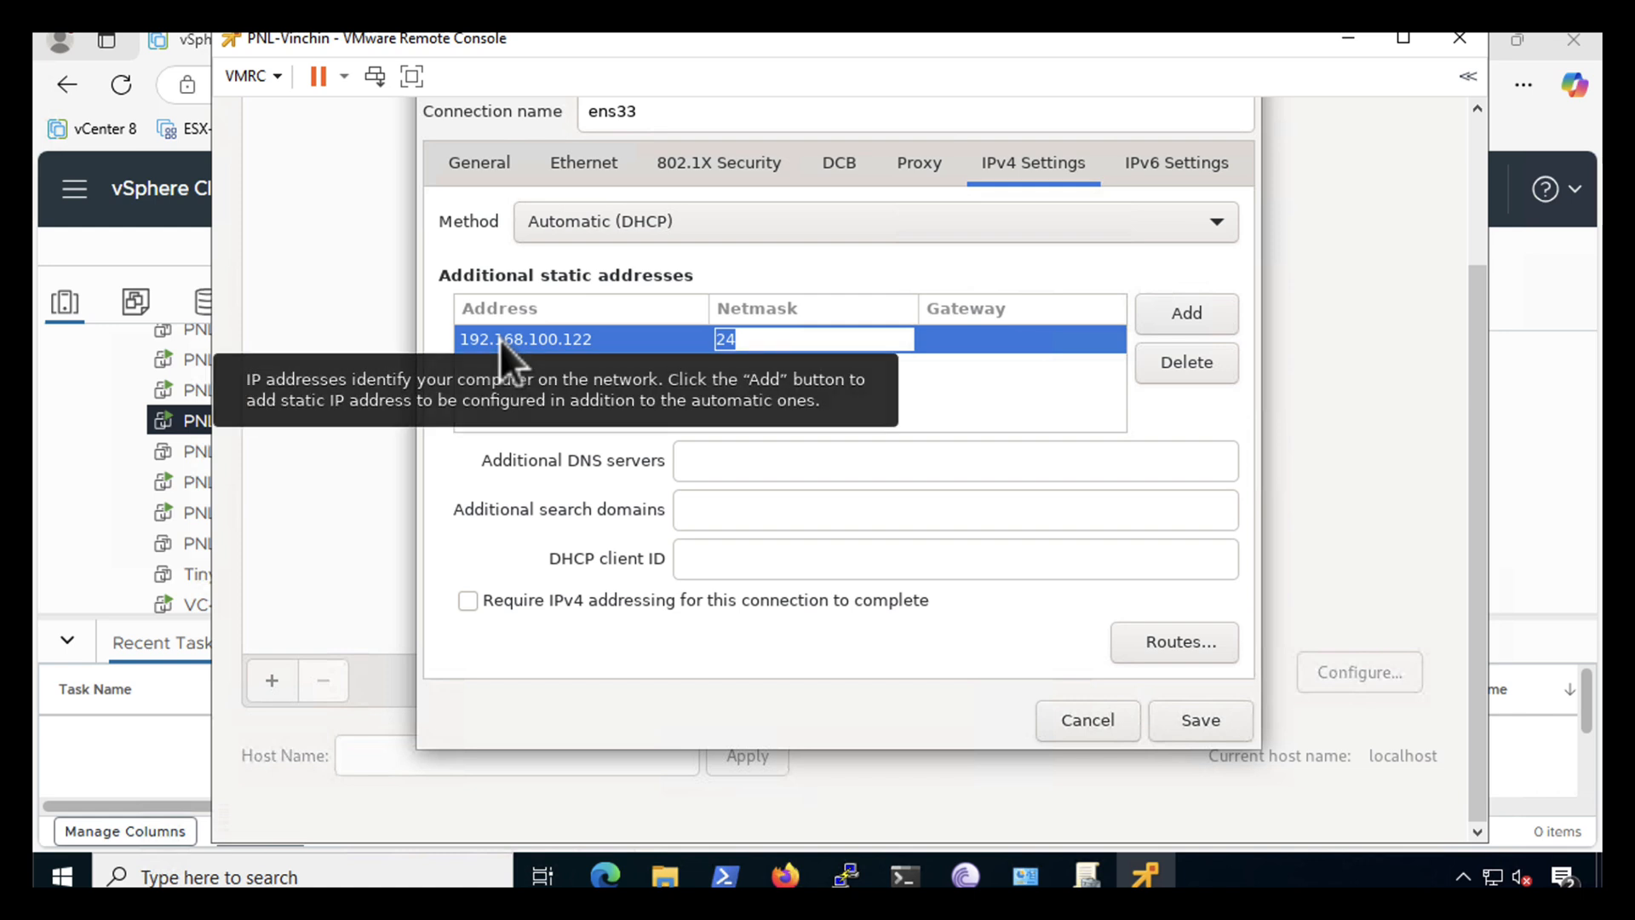
key("BackSpace")
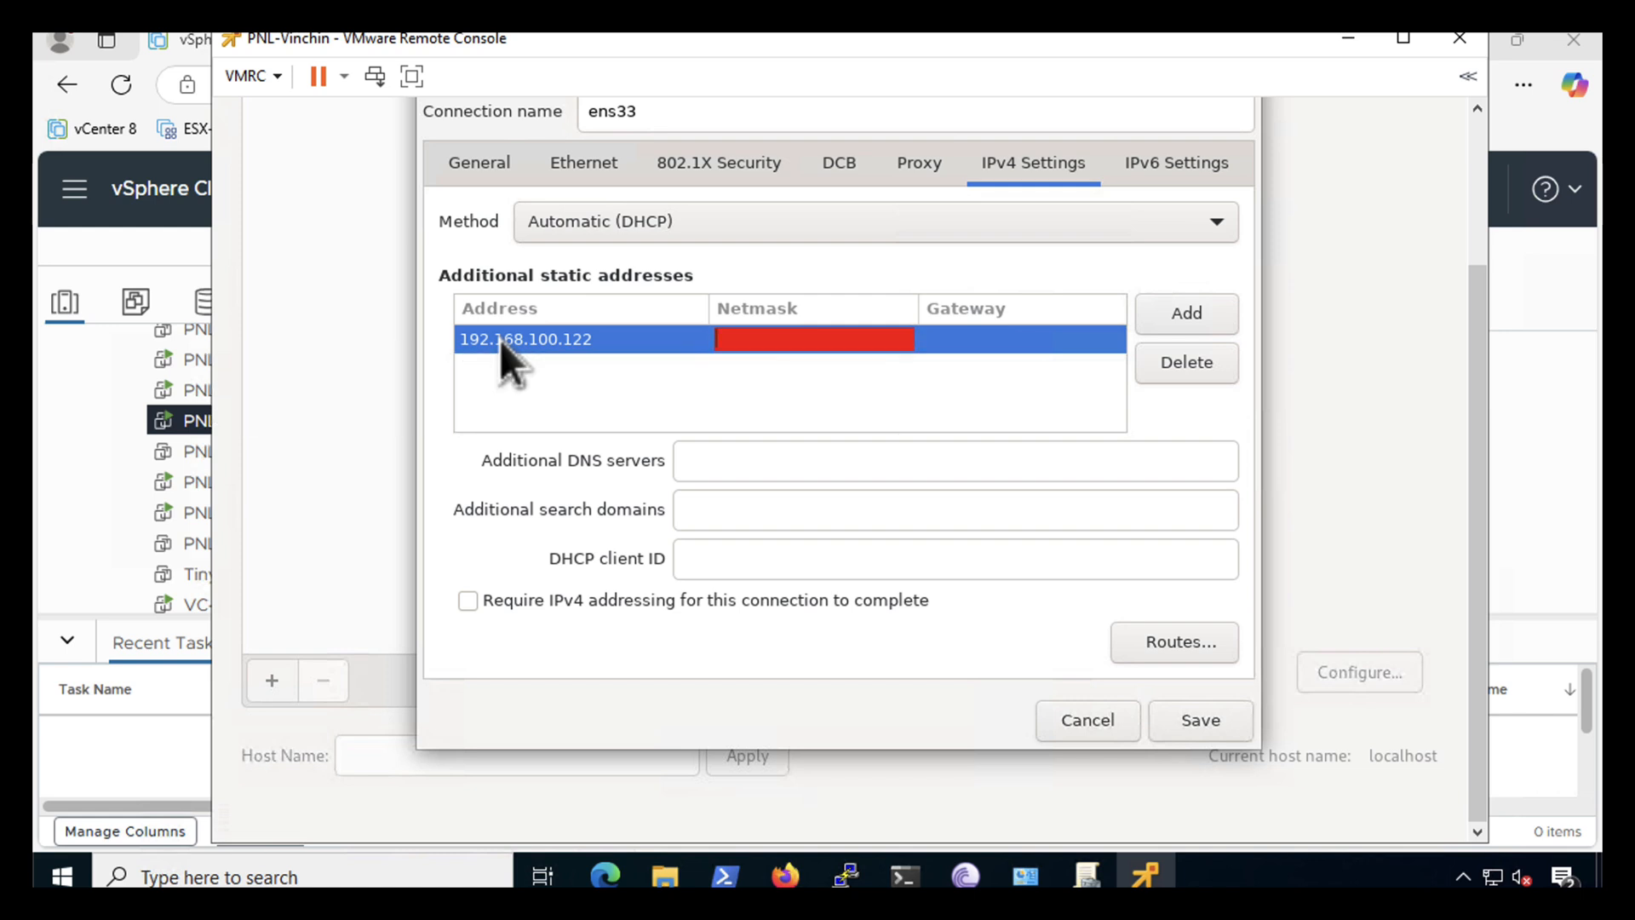
type("24")
key("Tab")
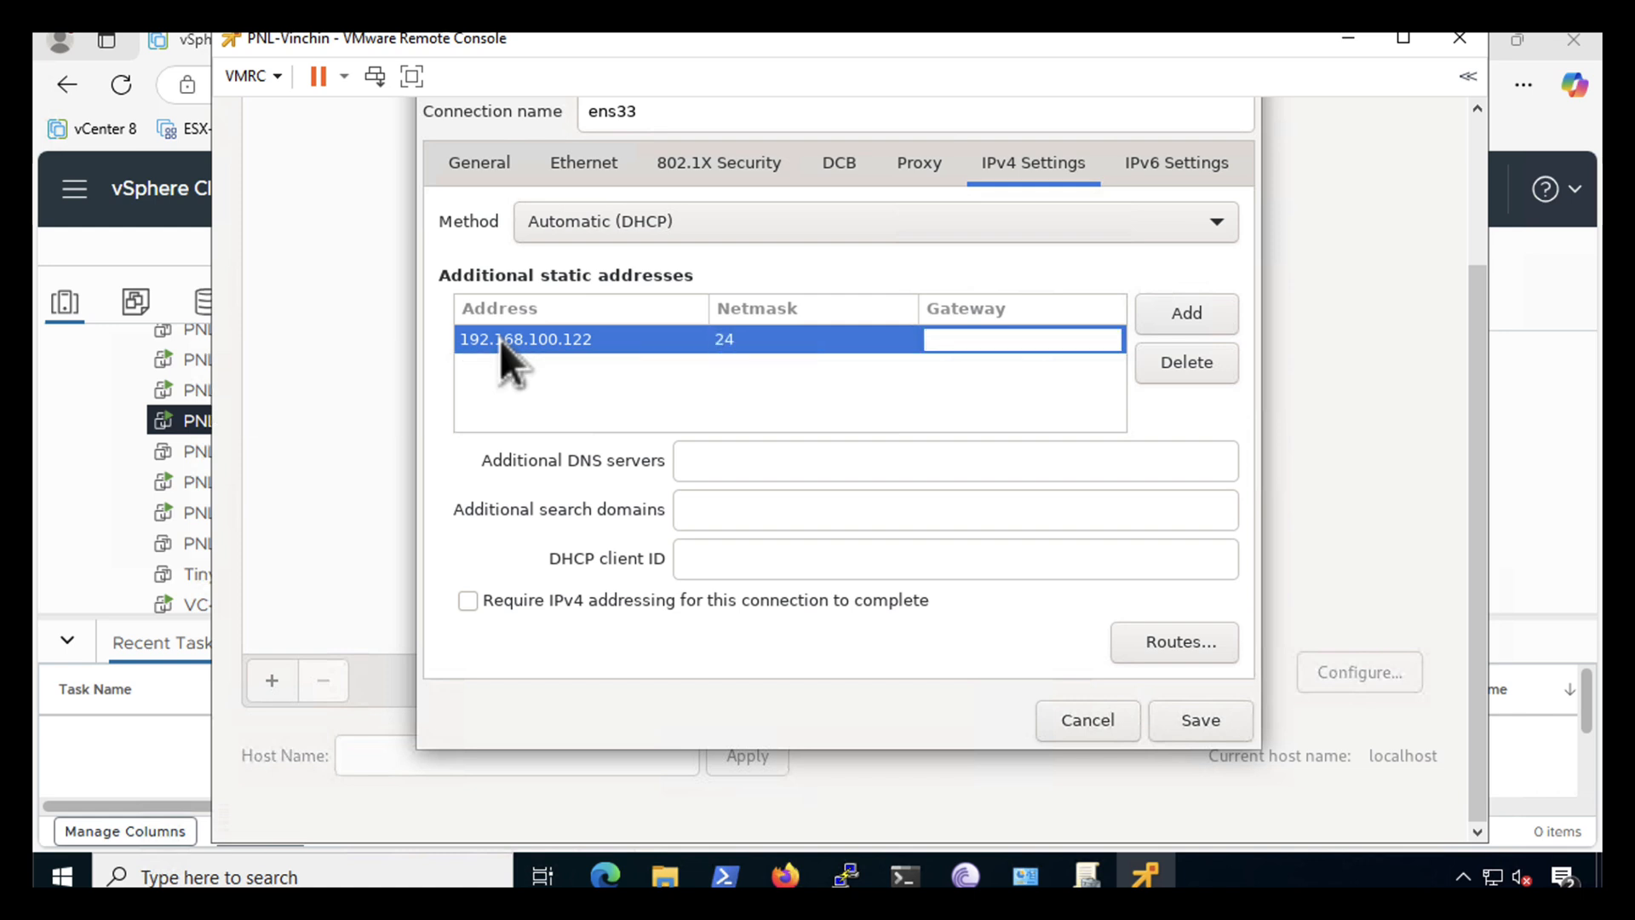
type("192.168.")
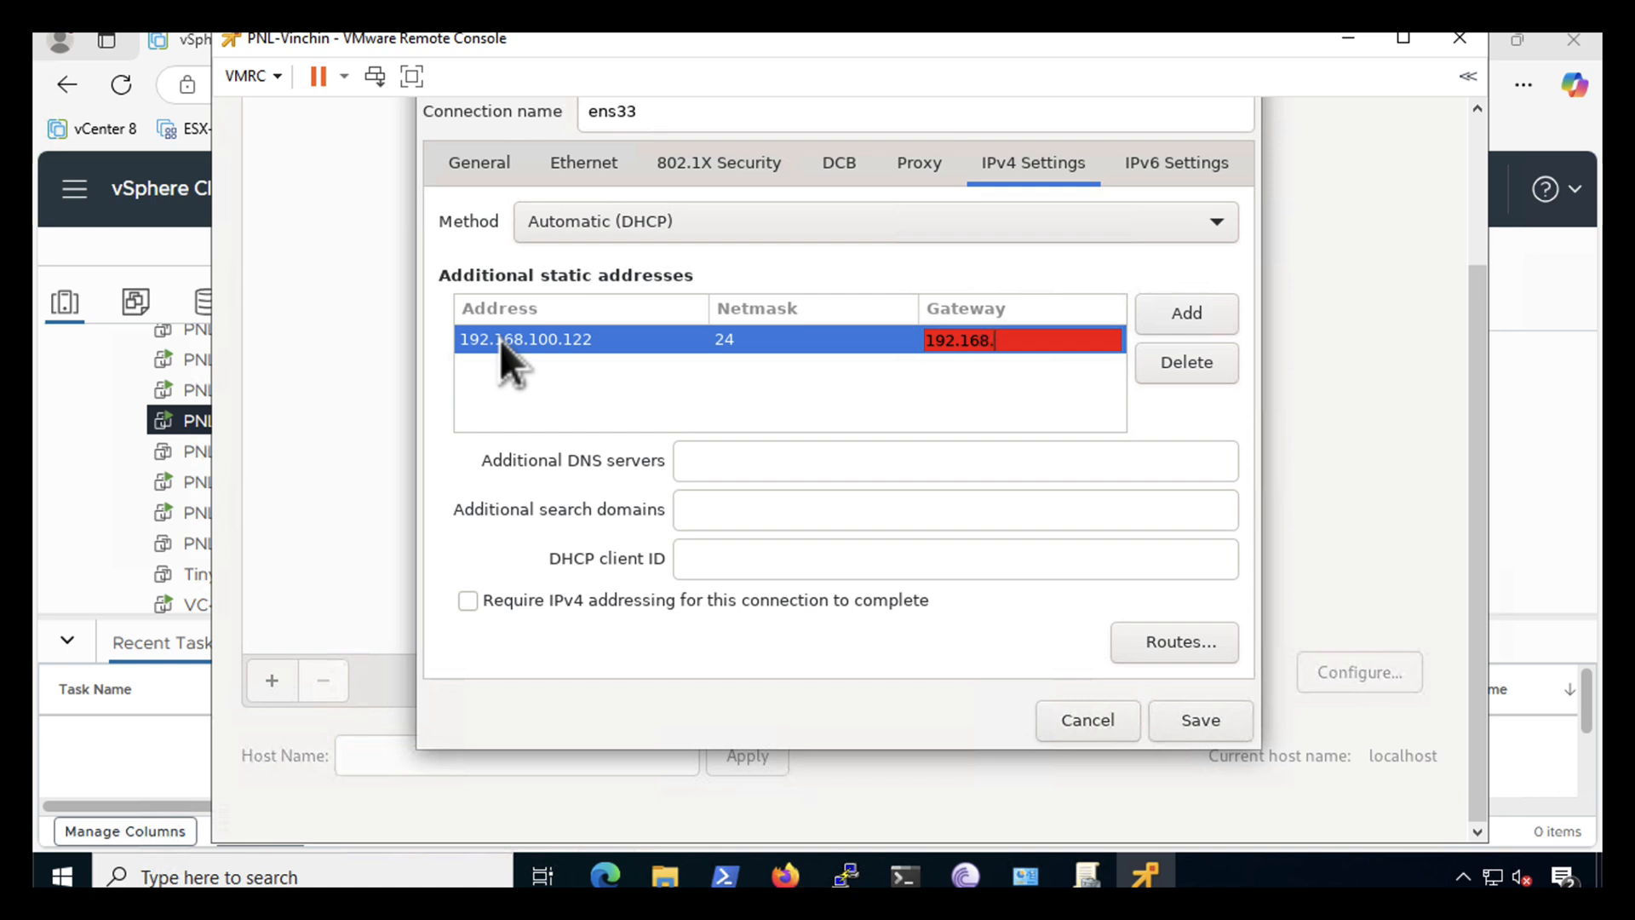
type("100.1")
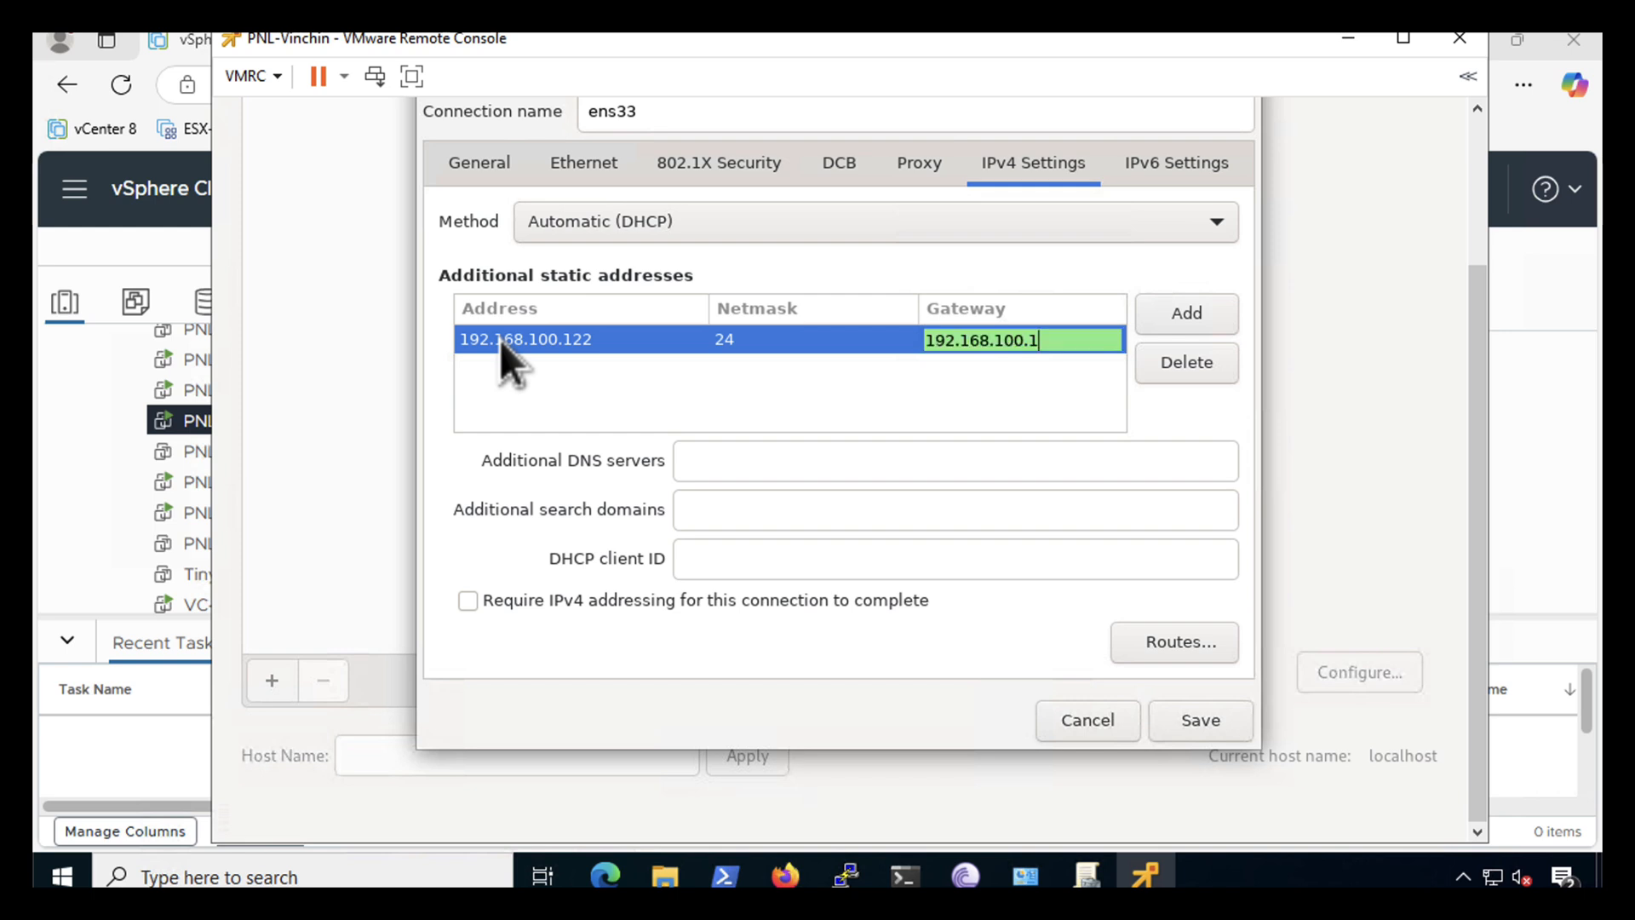
- Add DNS 192.168.100.10 and search domain pnl.com, set IPv4 method to Manual, and save
left_click(726, 460)
type("192.")
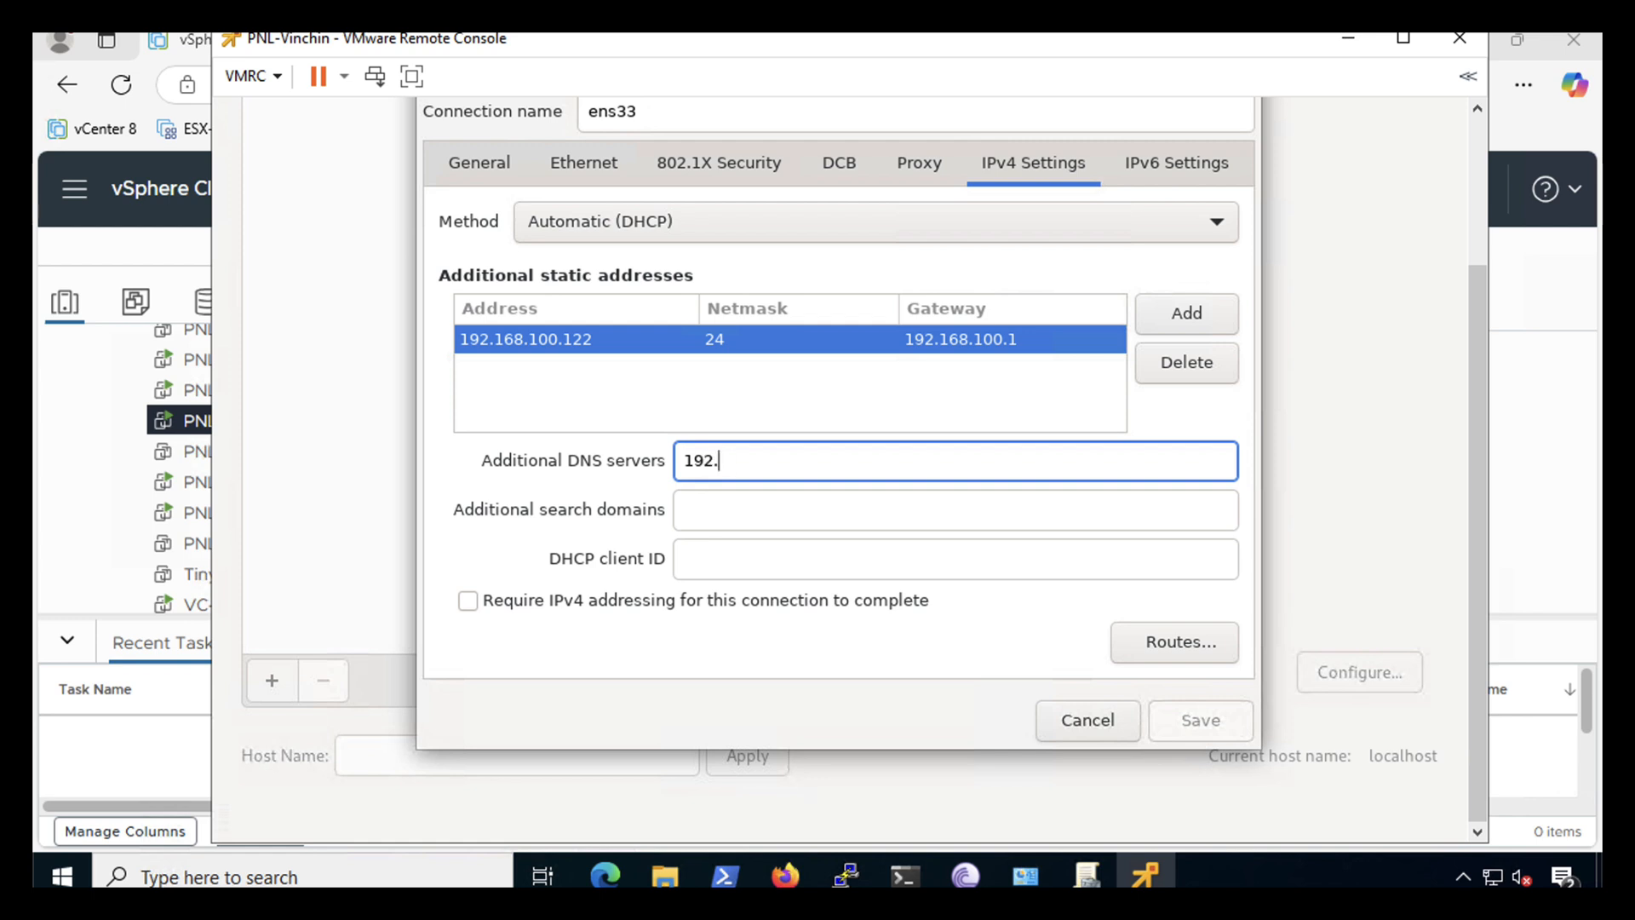
type("168.100.10")
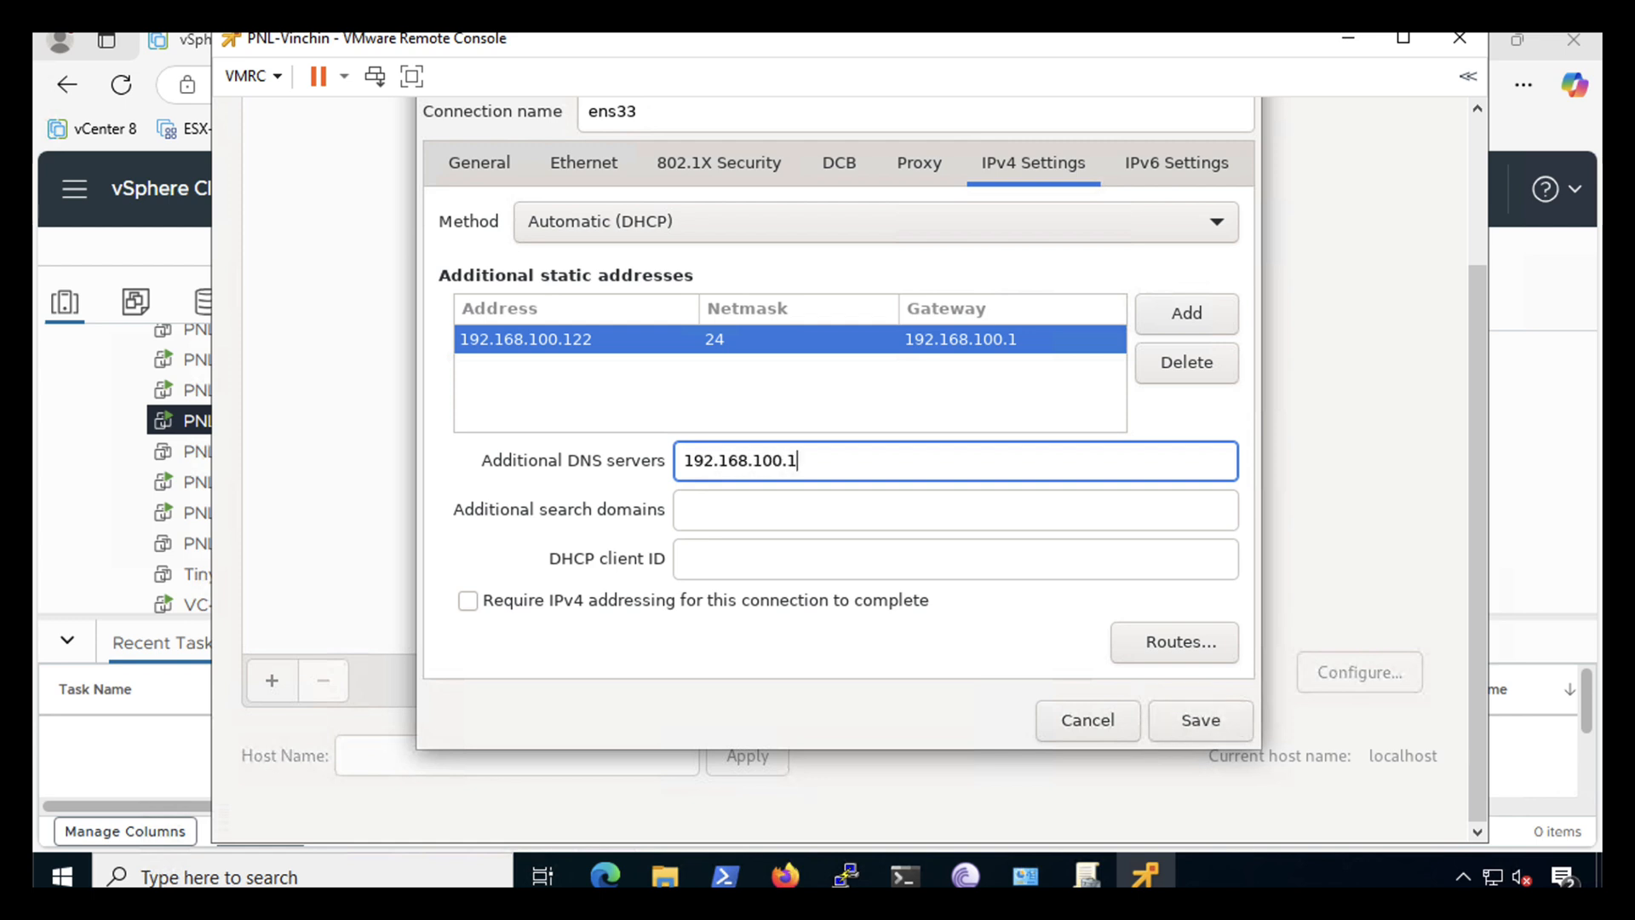
left_click(701, 516)
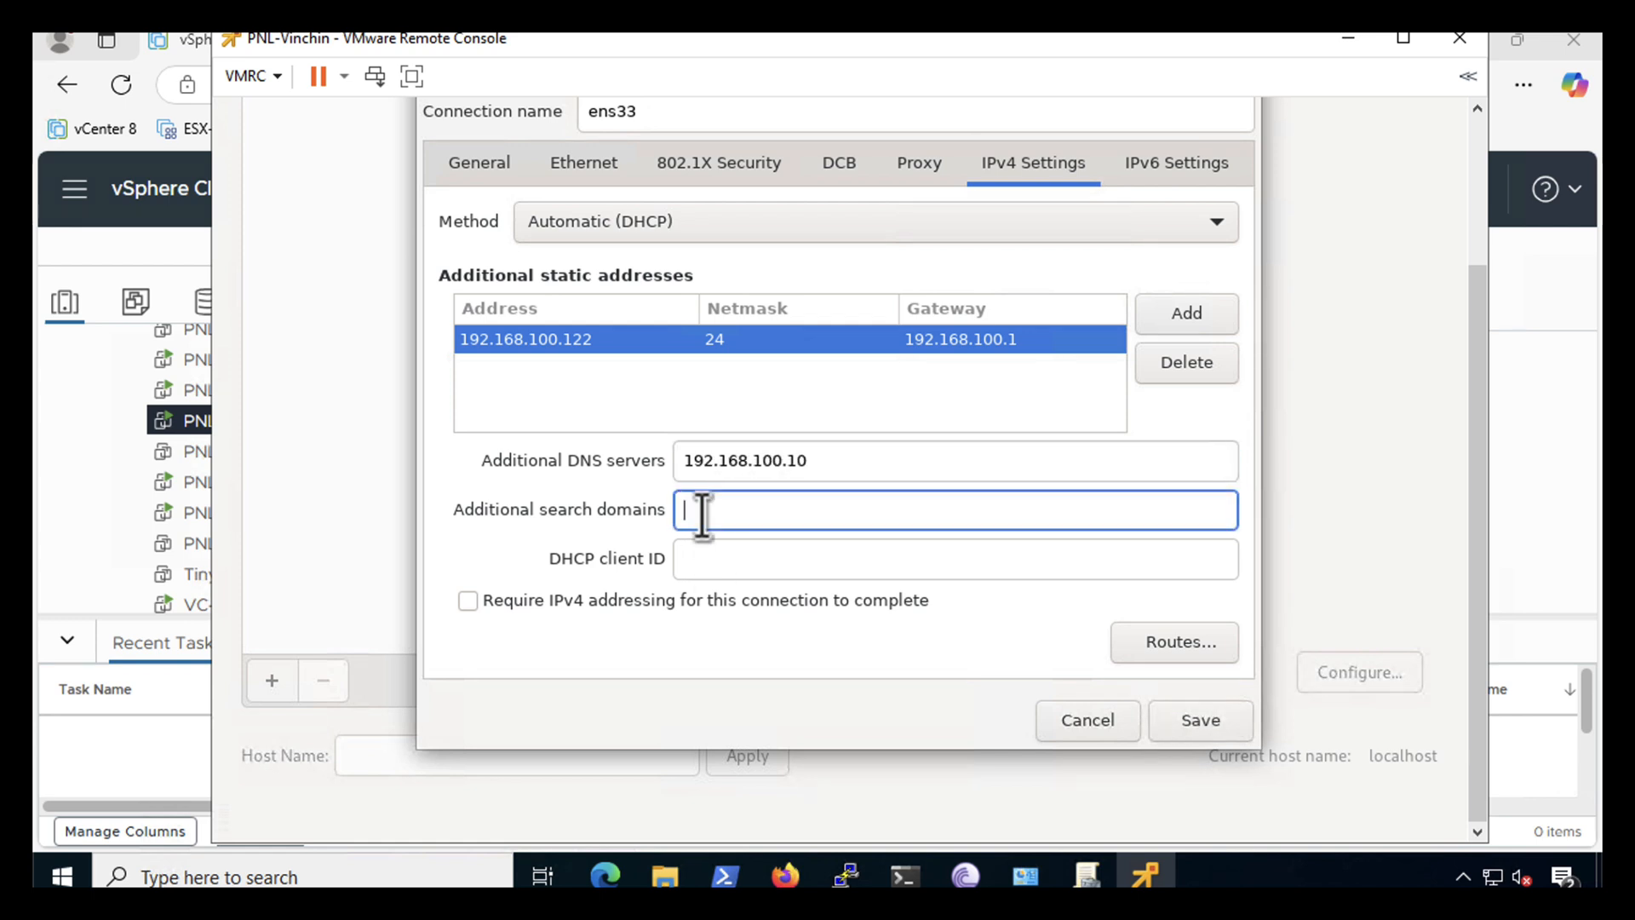
type("pnl.com")
left_click(601, 222)
left_click(569, 293)
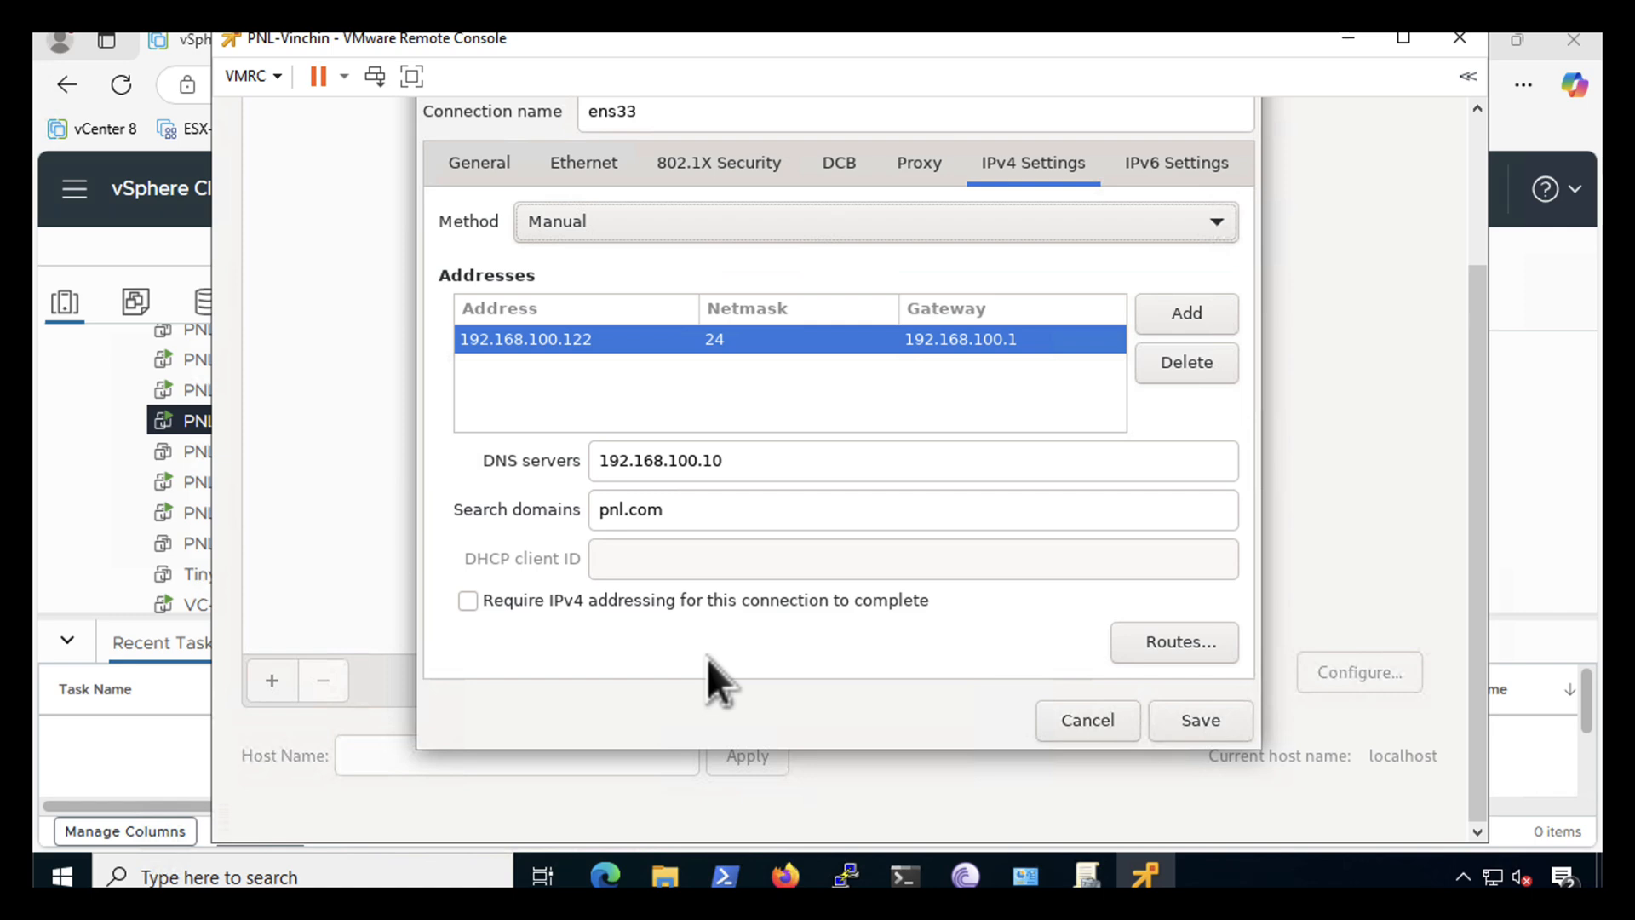
left_click(1189, 725)
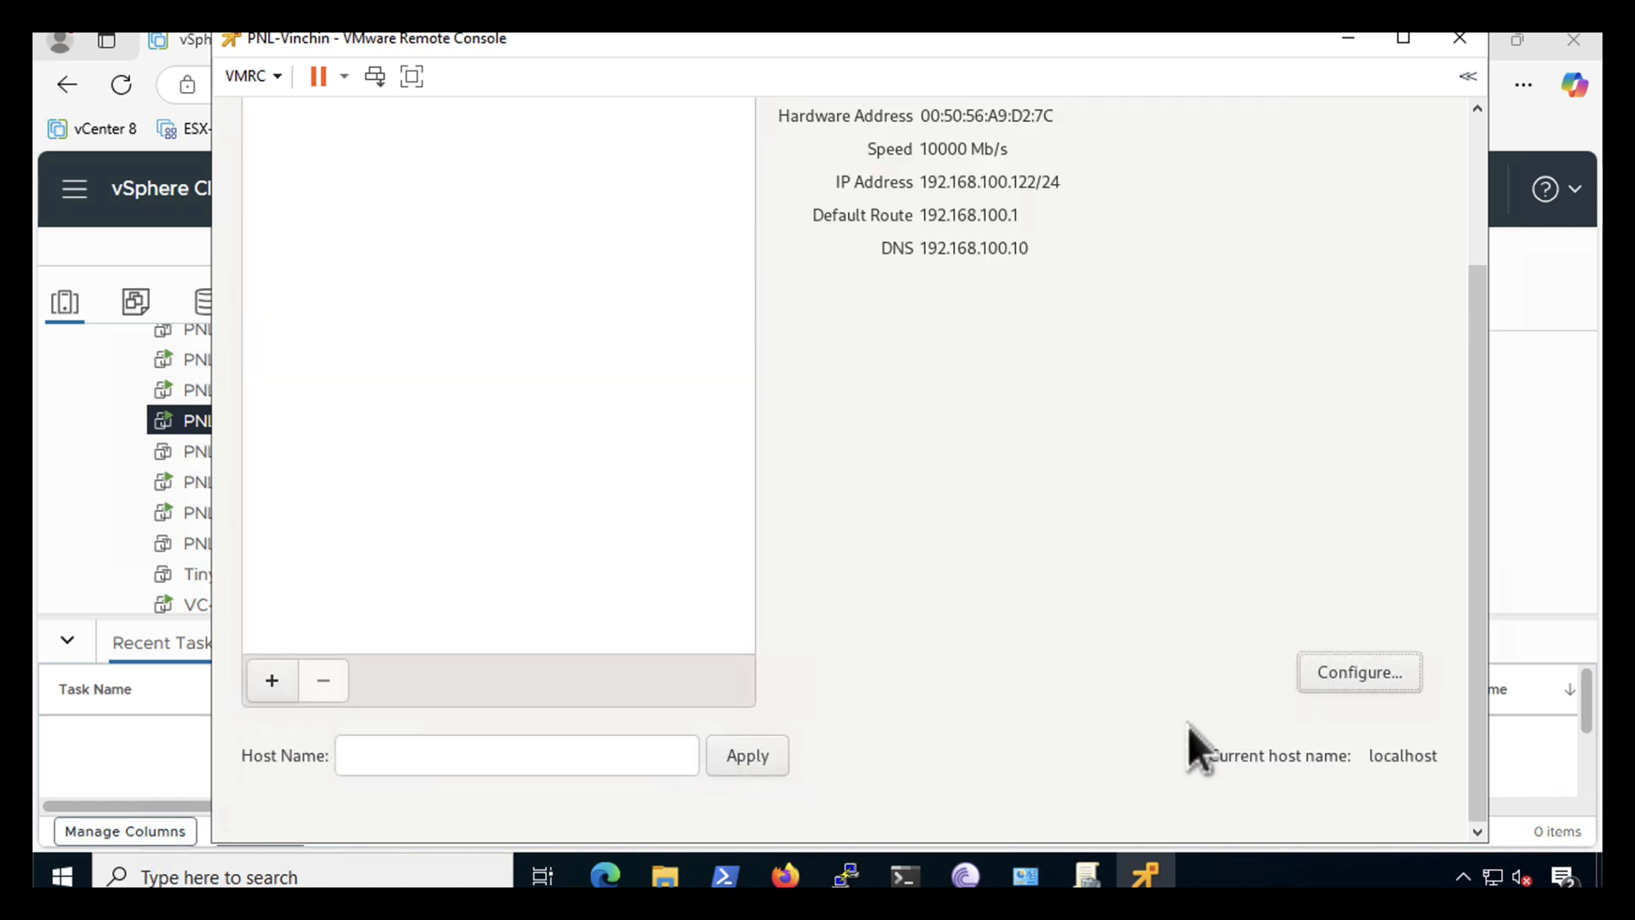
- Apply the host name pnl-vinchin and return to the Installation Summary
left_click(384, 753)
type("pnl-")
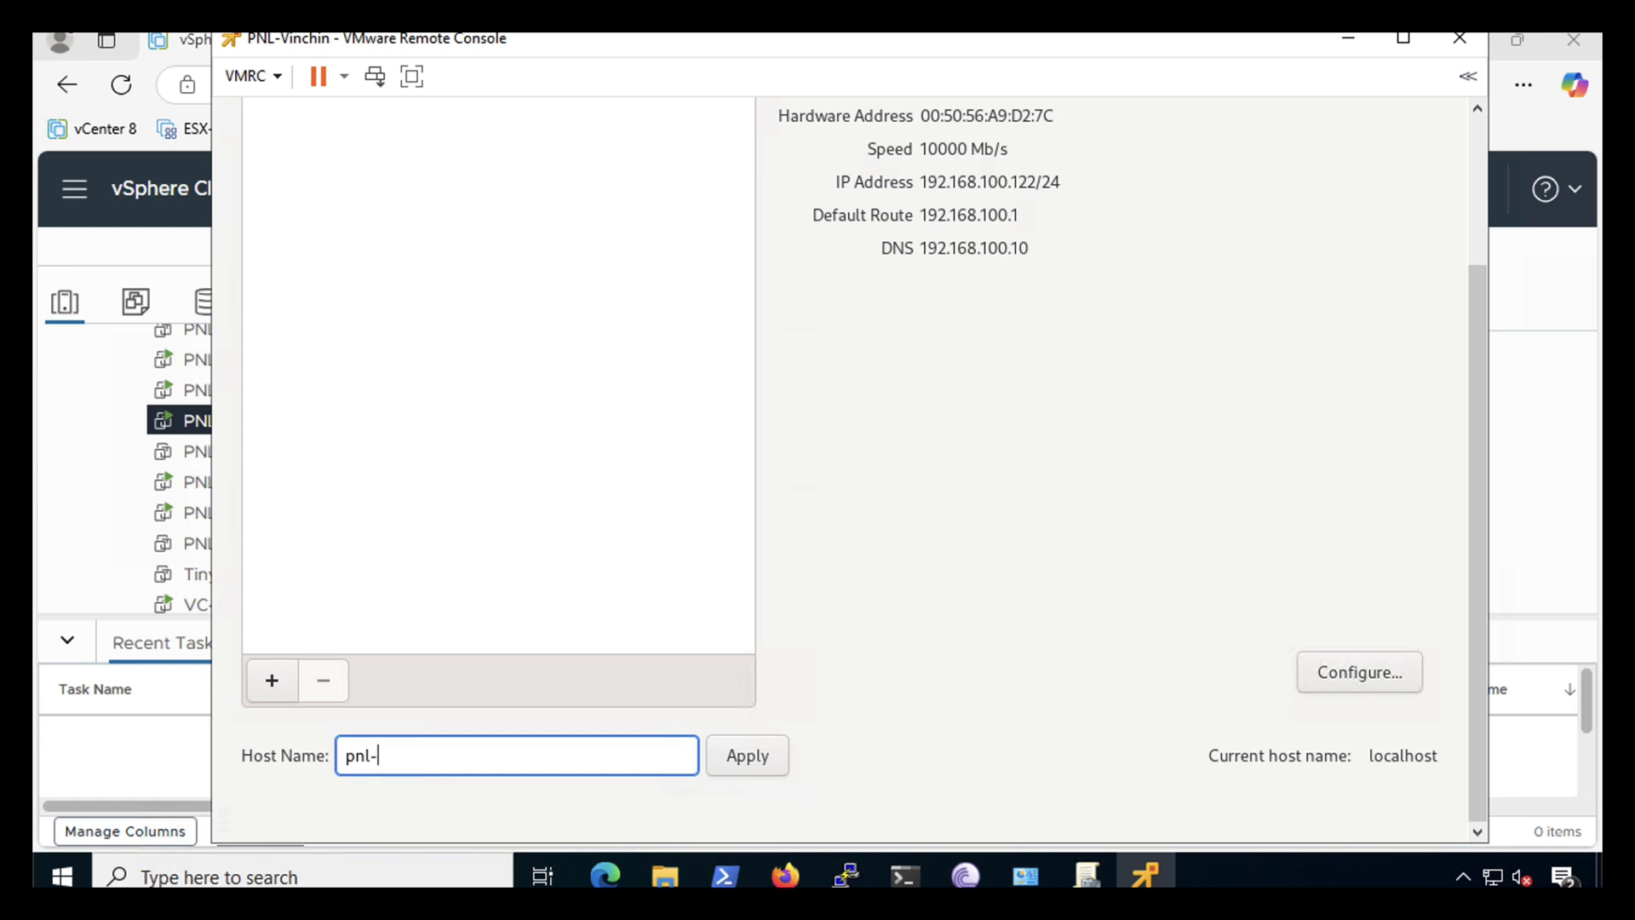
type("vinchin")
left_click(752, 762)
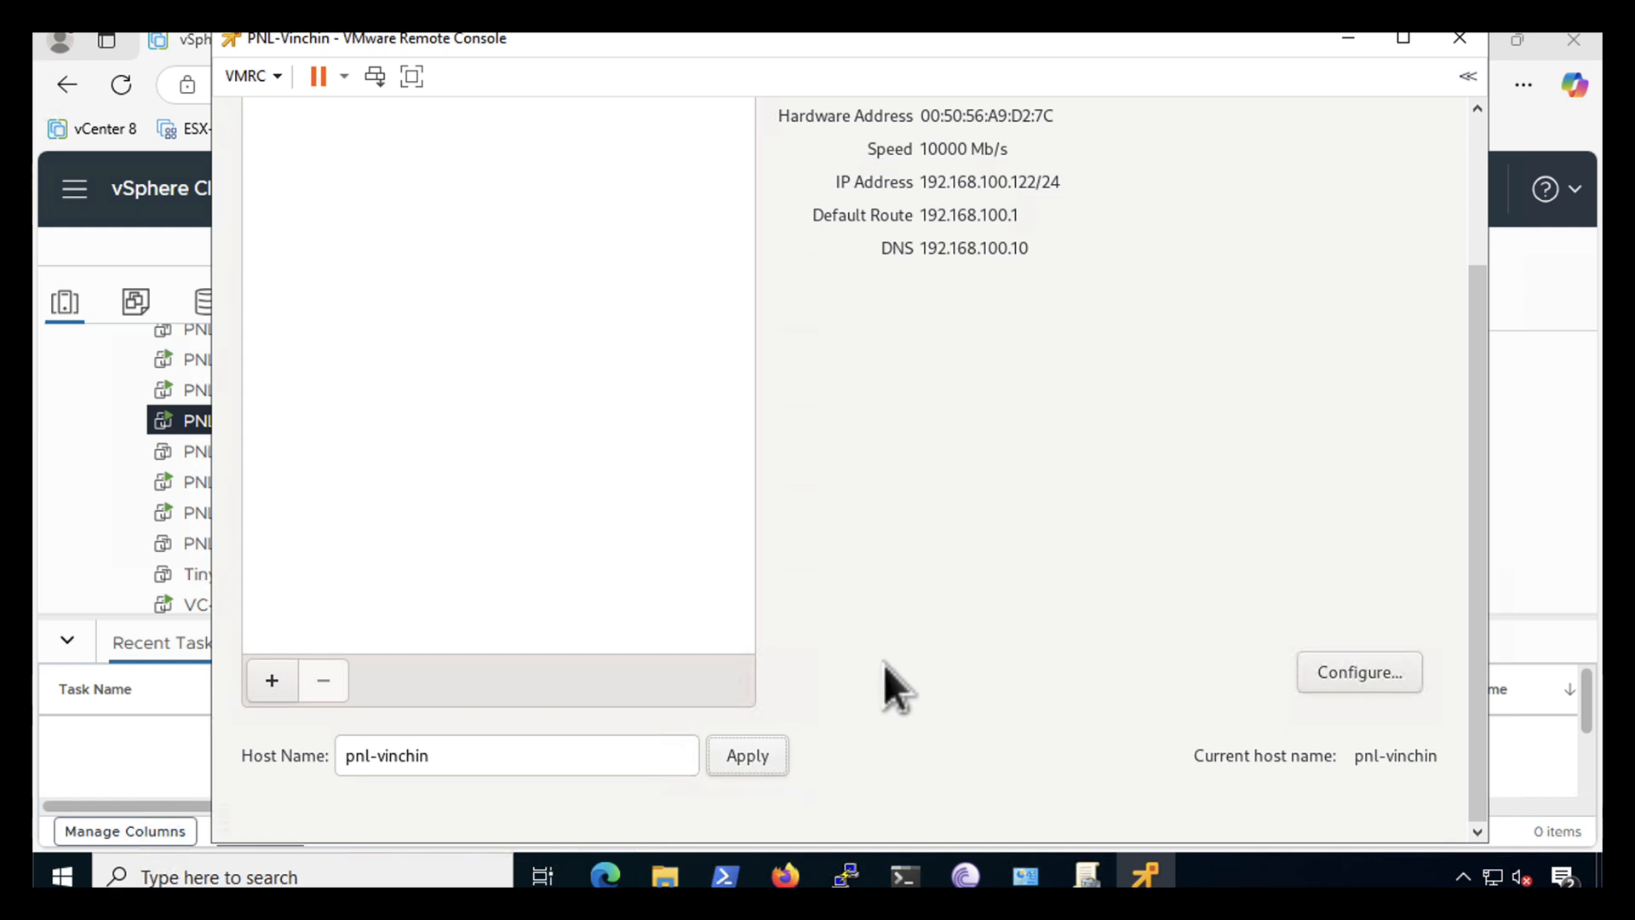
left_click_drag(1473, 425, 1449, 201)
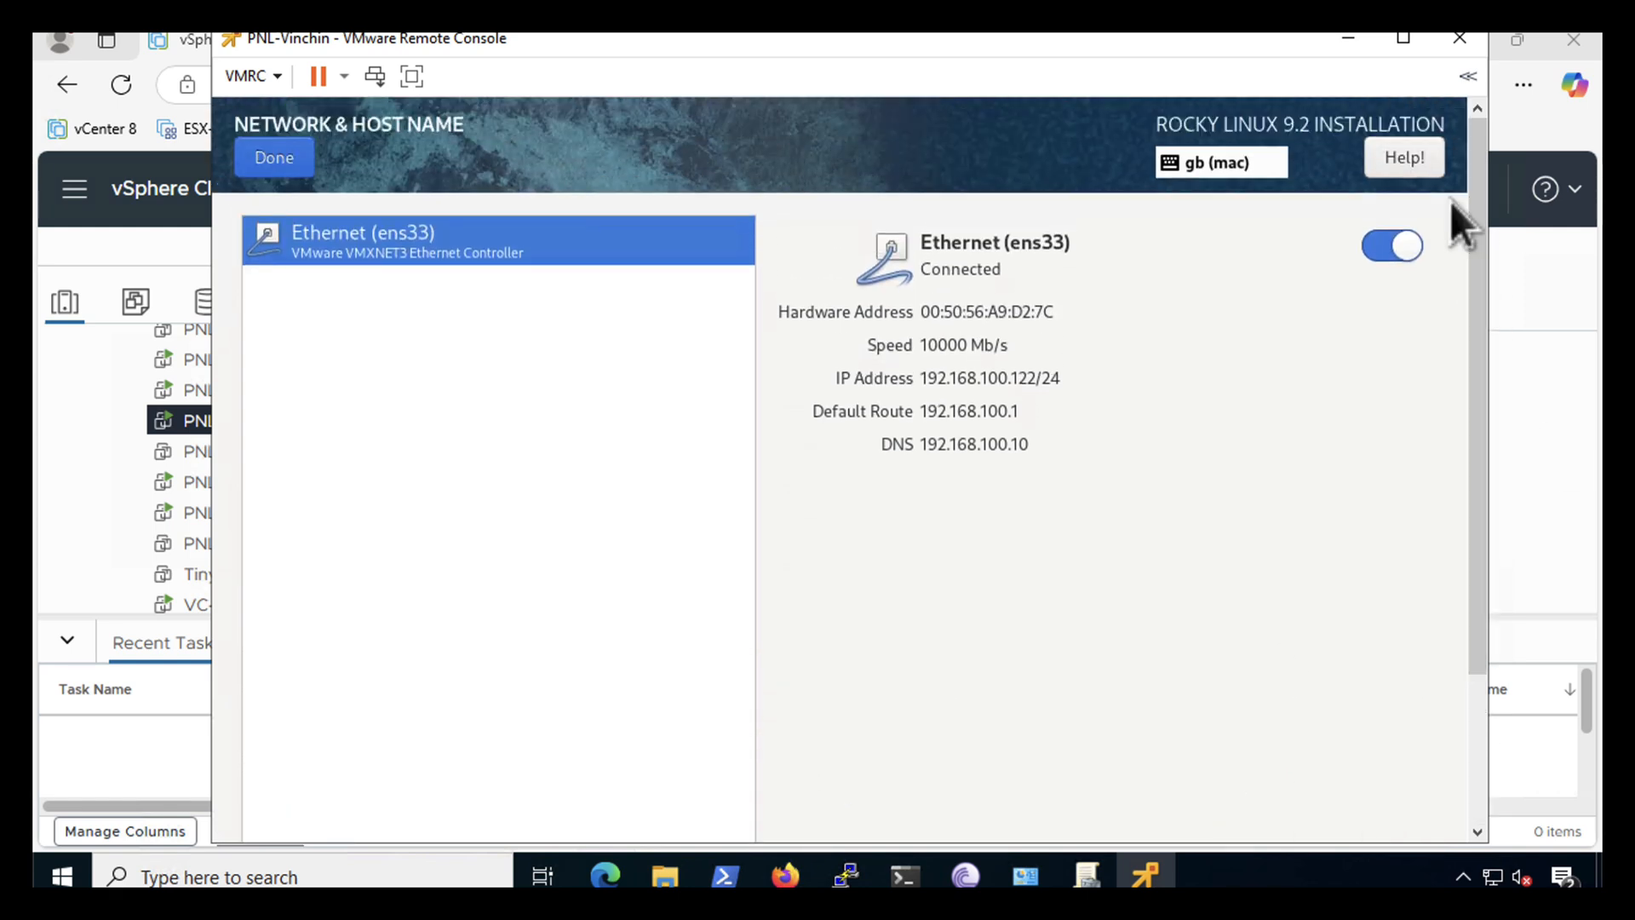
left_click(260, 164)
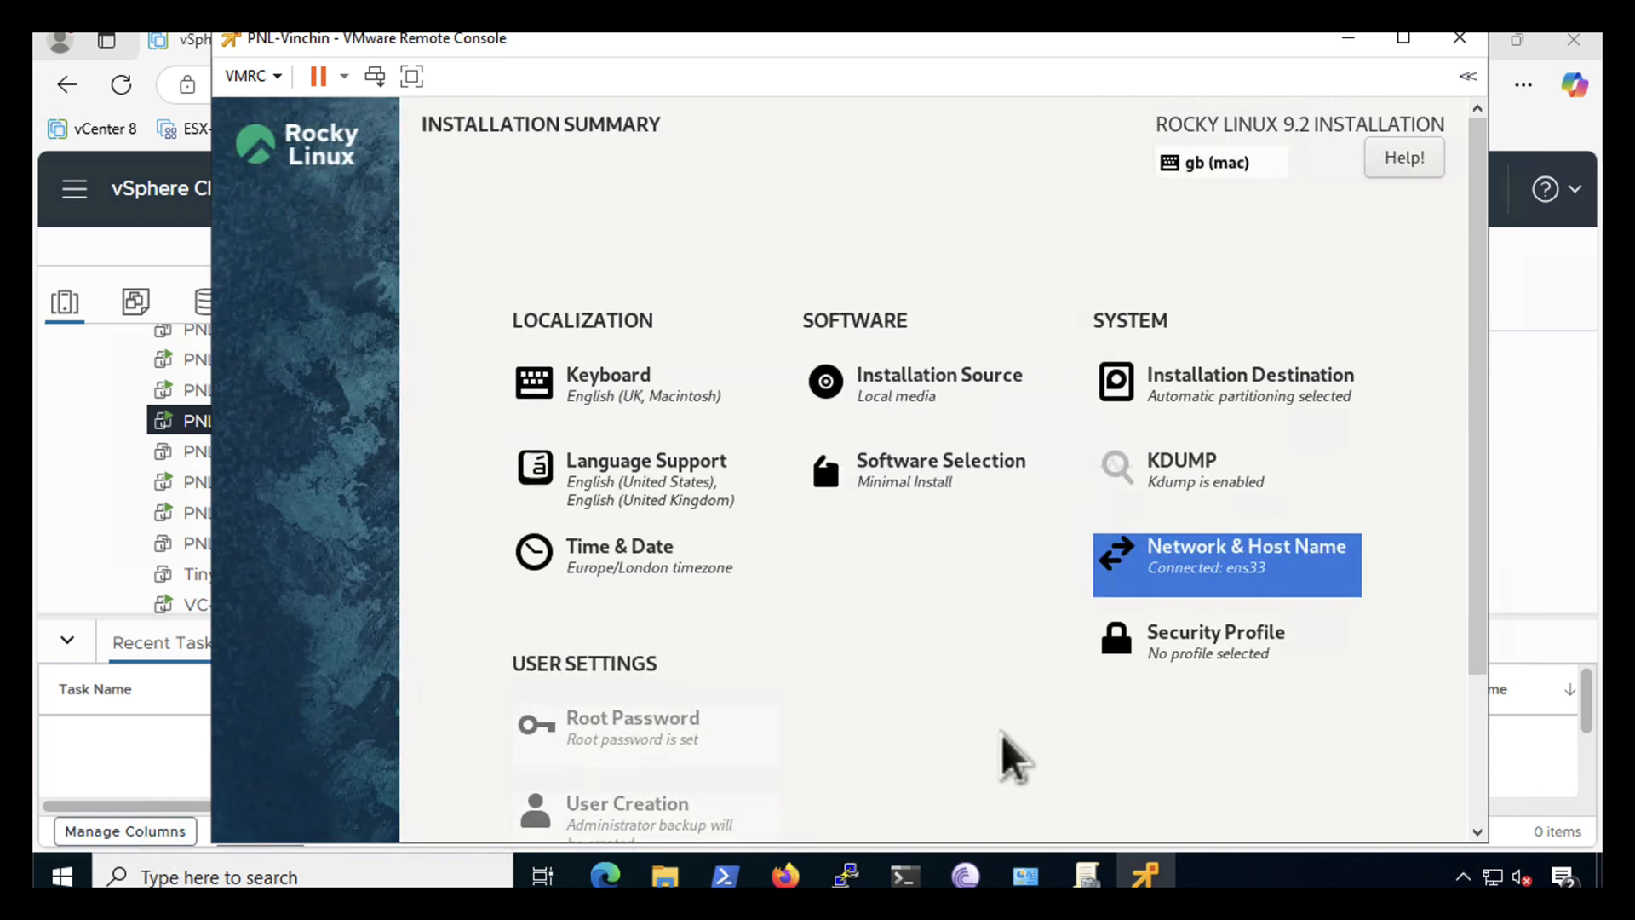
left_click_drag(1474, 499, 1485, 708)
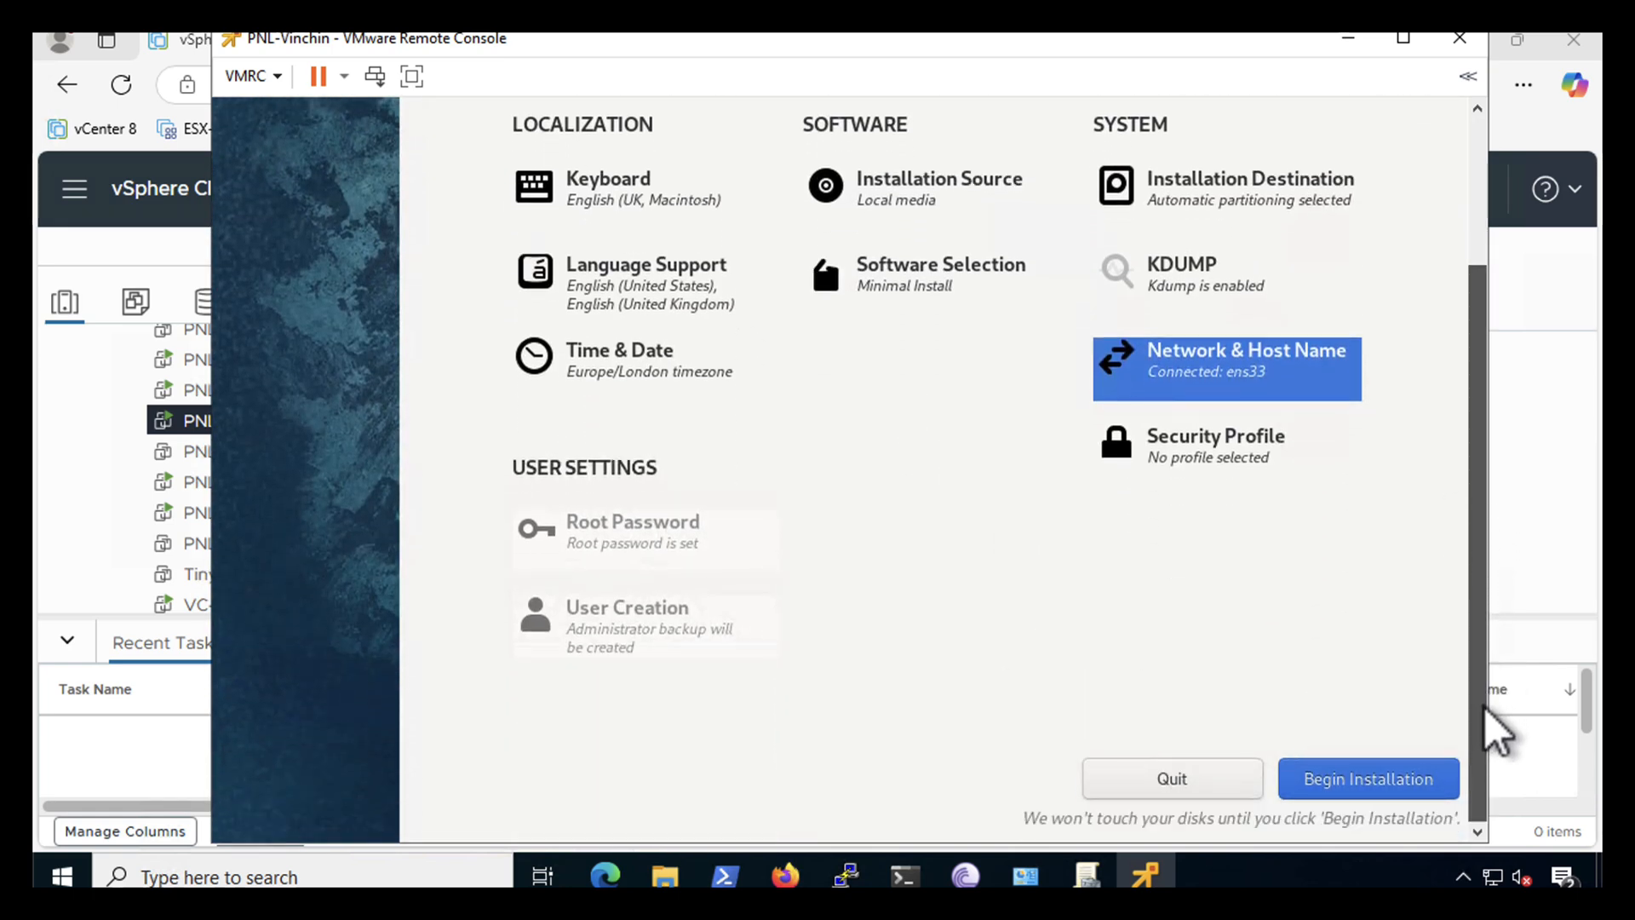
- Install Rocky Linux, reboot the VM when complete, and close the remote console
left_click(1337, 780)
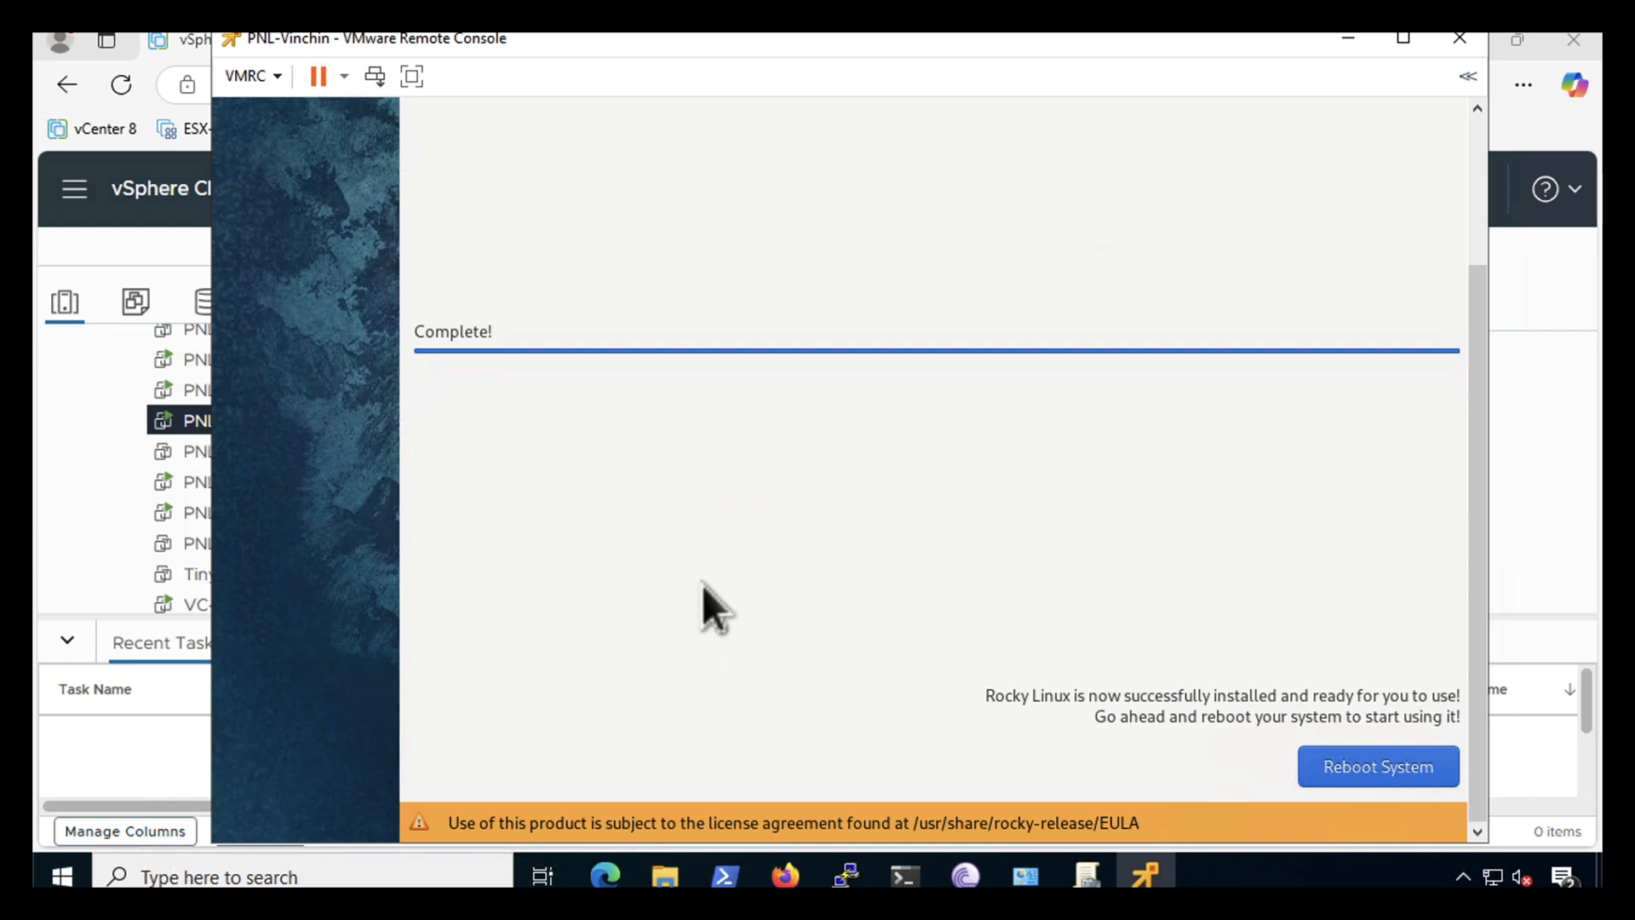
left_click(1349, 765)
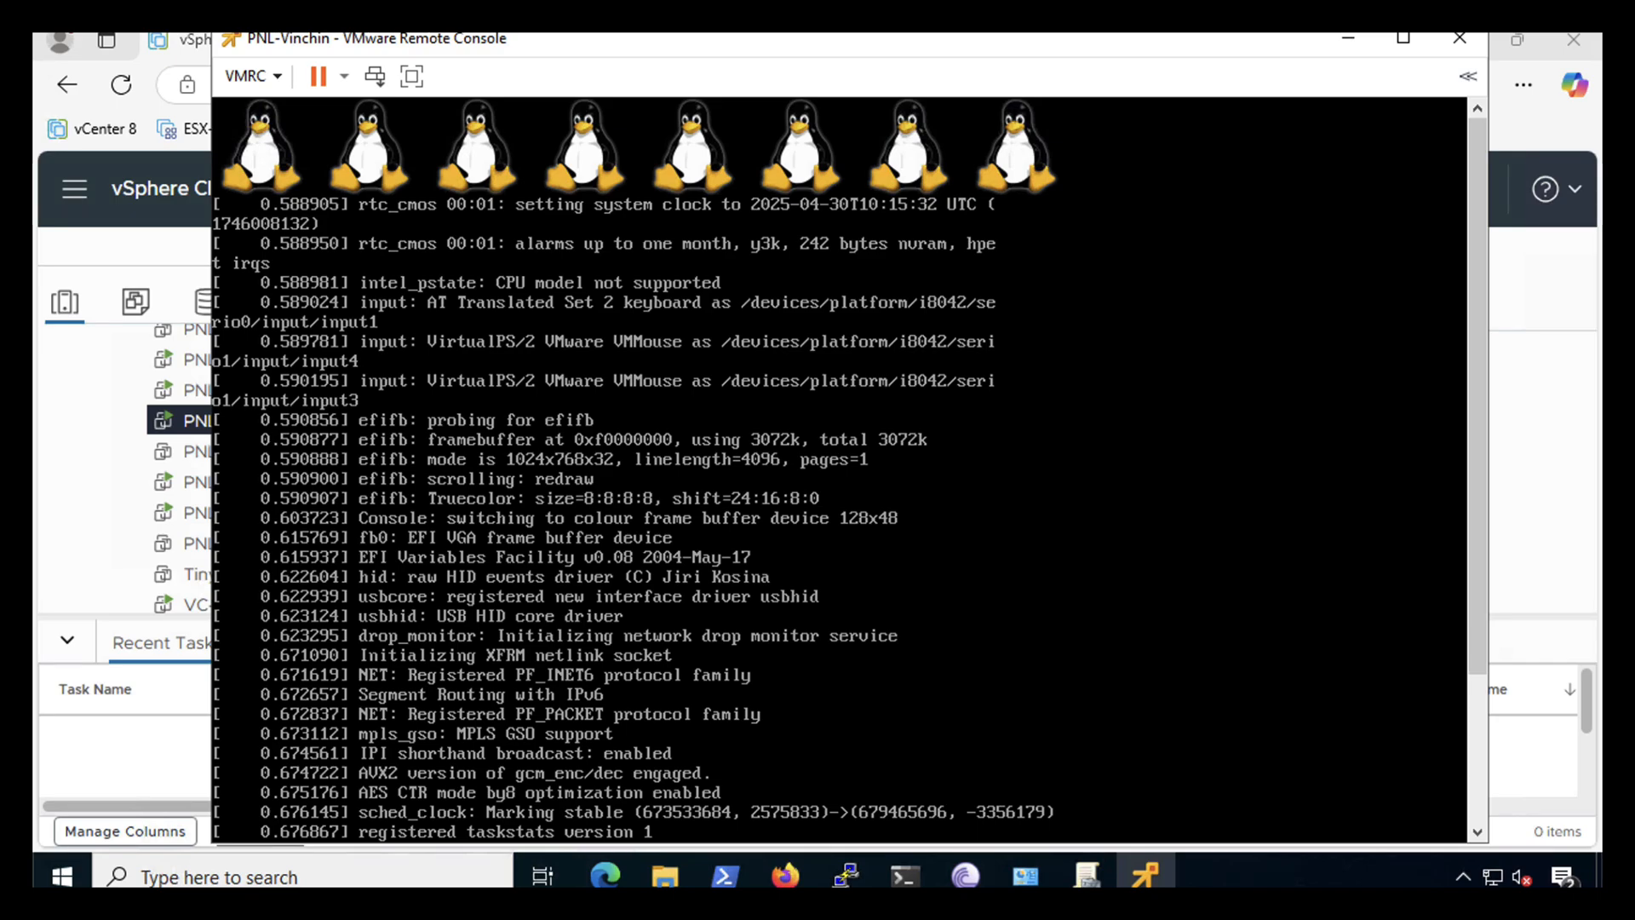
left_click(1458, 41)
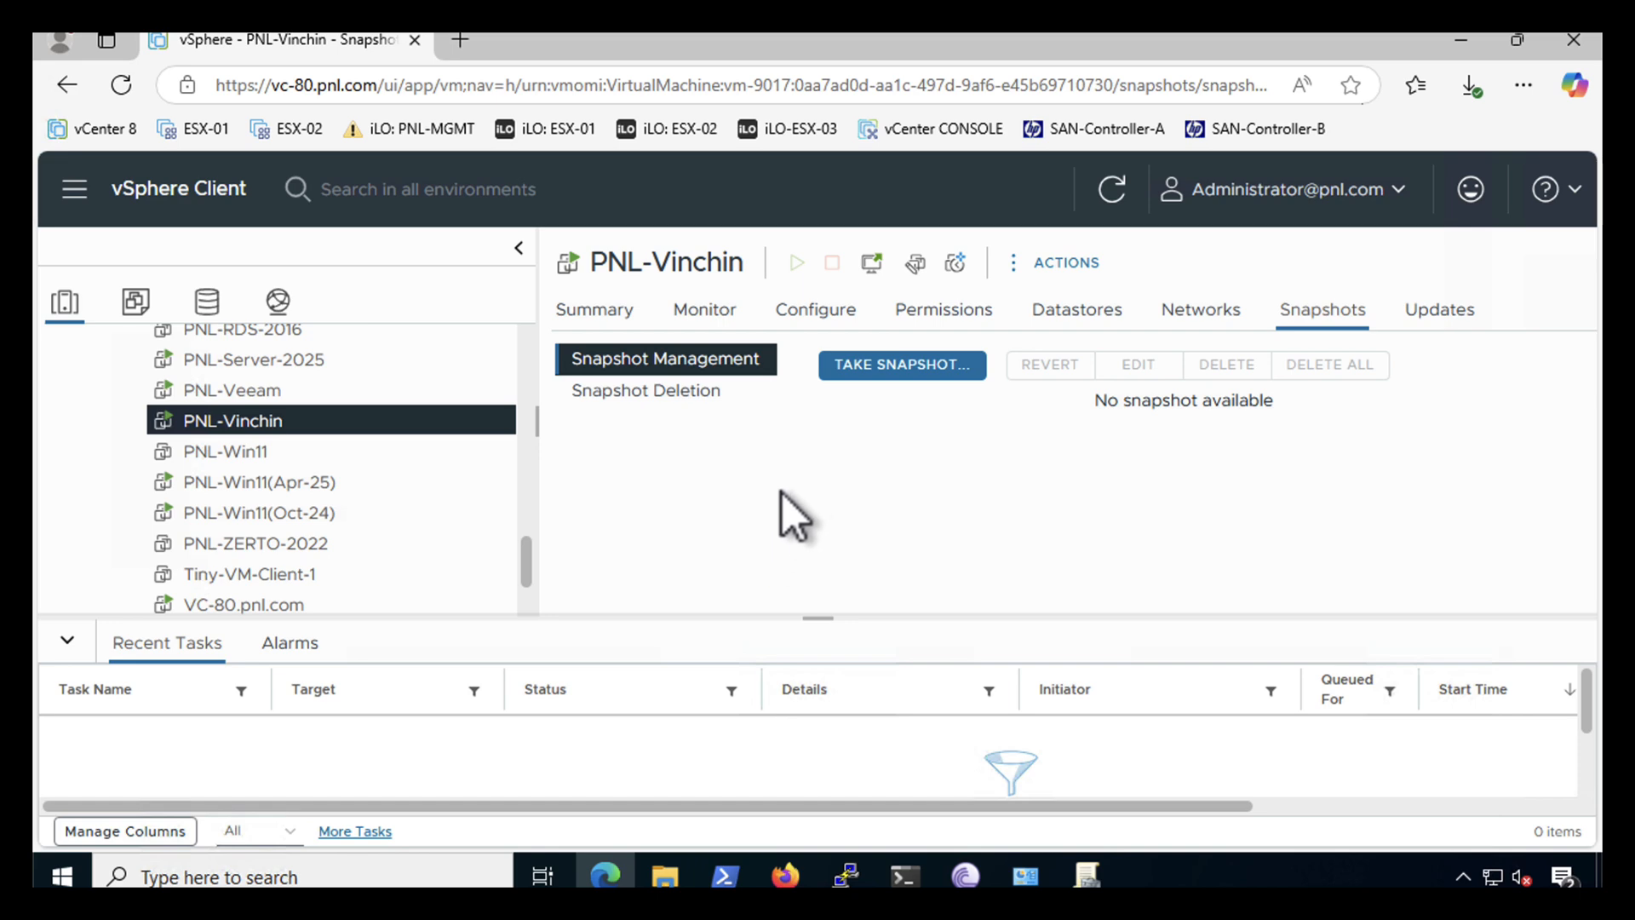
- Load 192.168.100.122 in a new Edge tab and proceed past the certificate warning
left_click(456, 40)
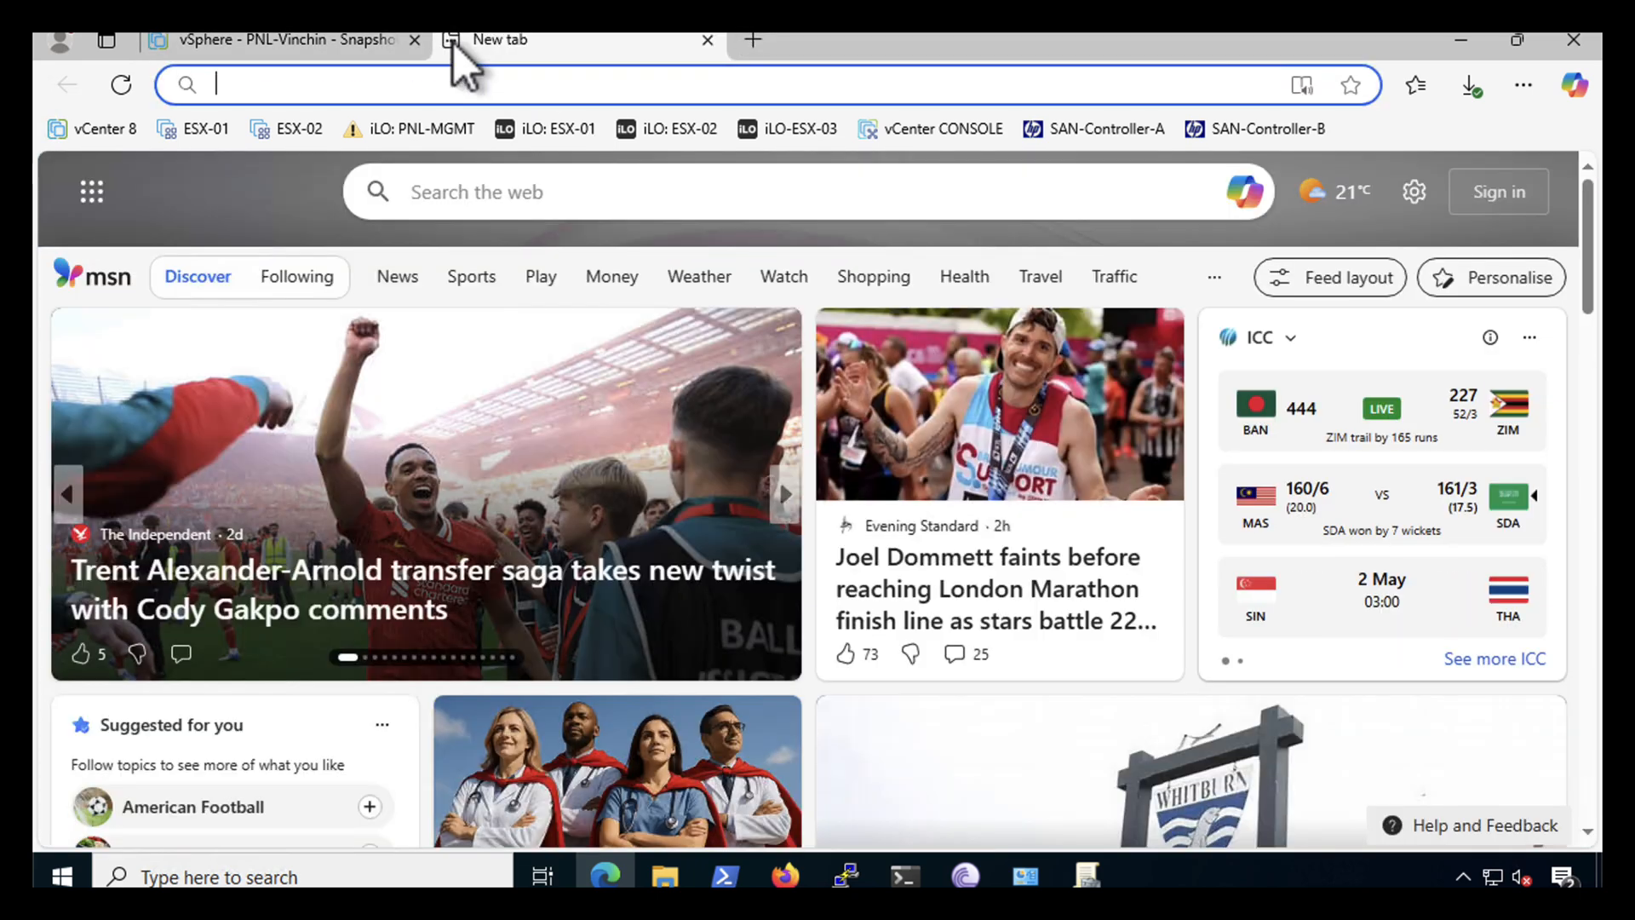
left_click(387, 85)
type("192")
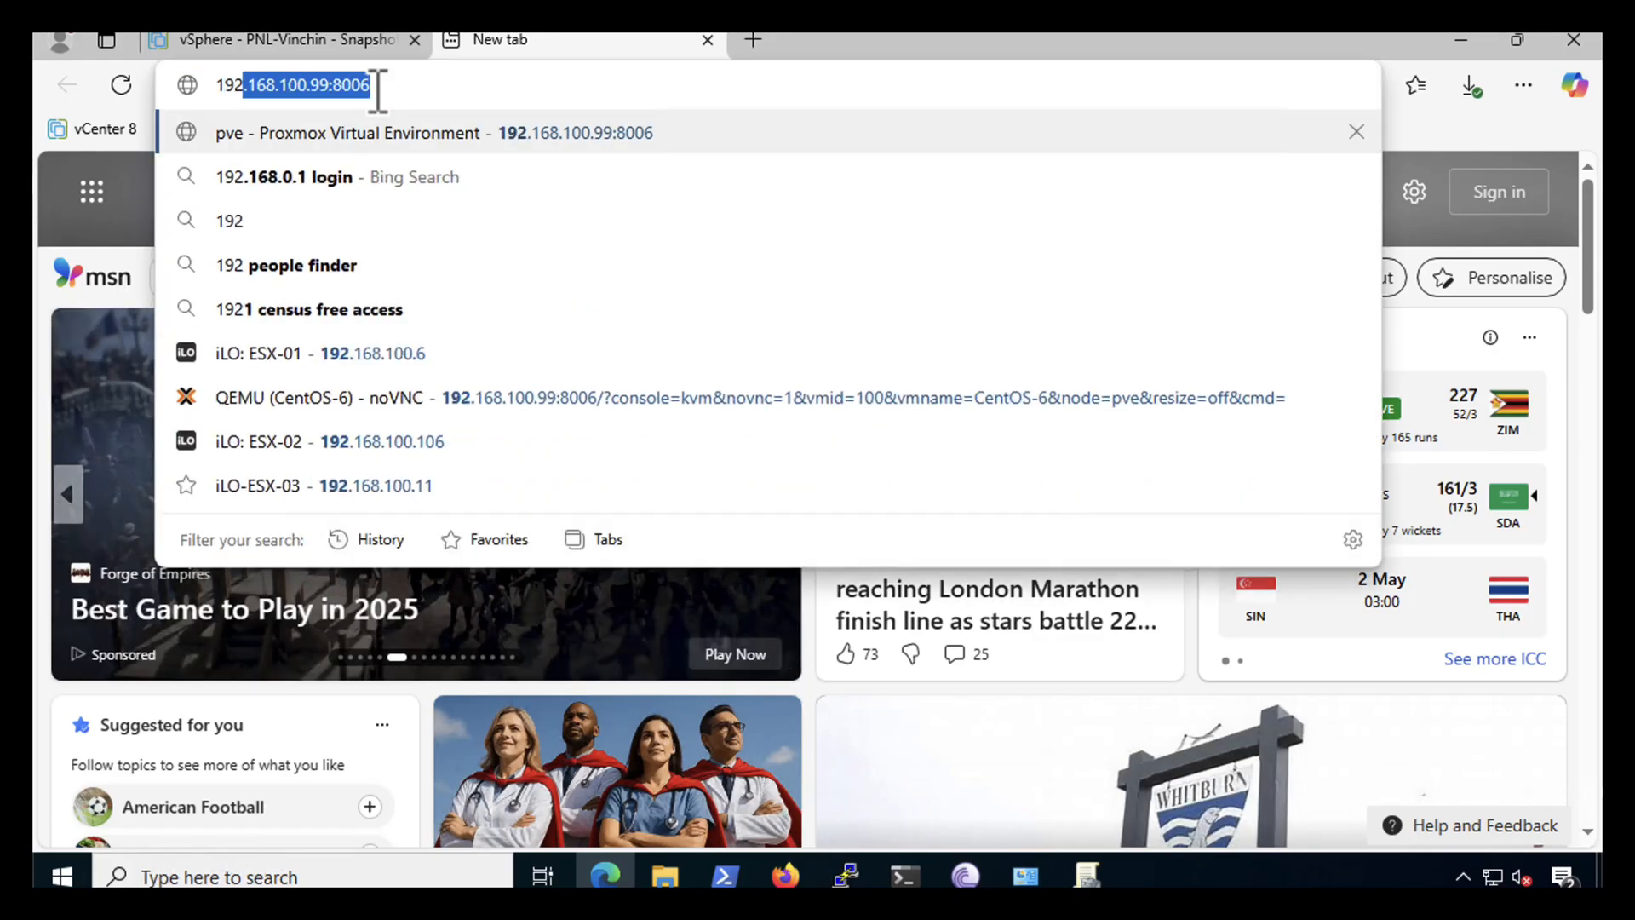
type(".168.100")
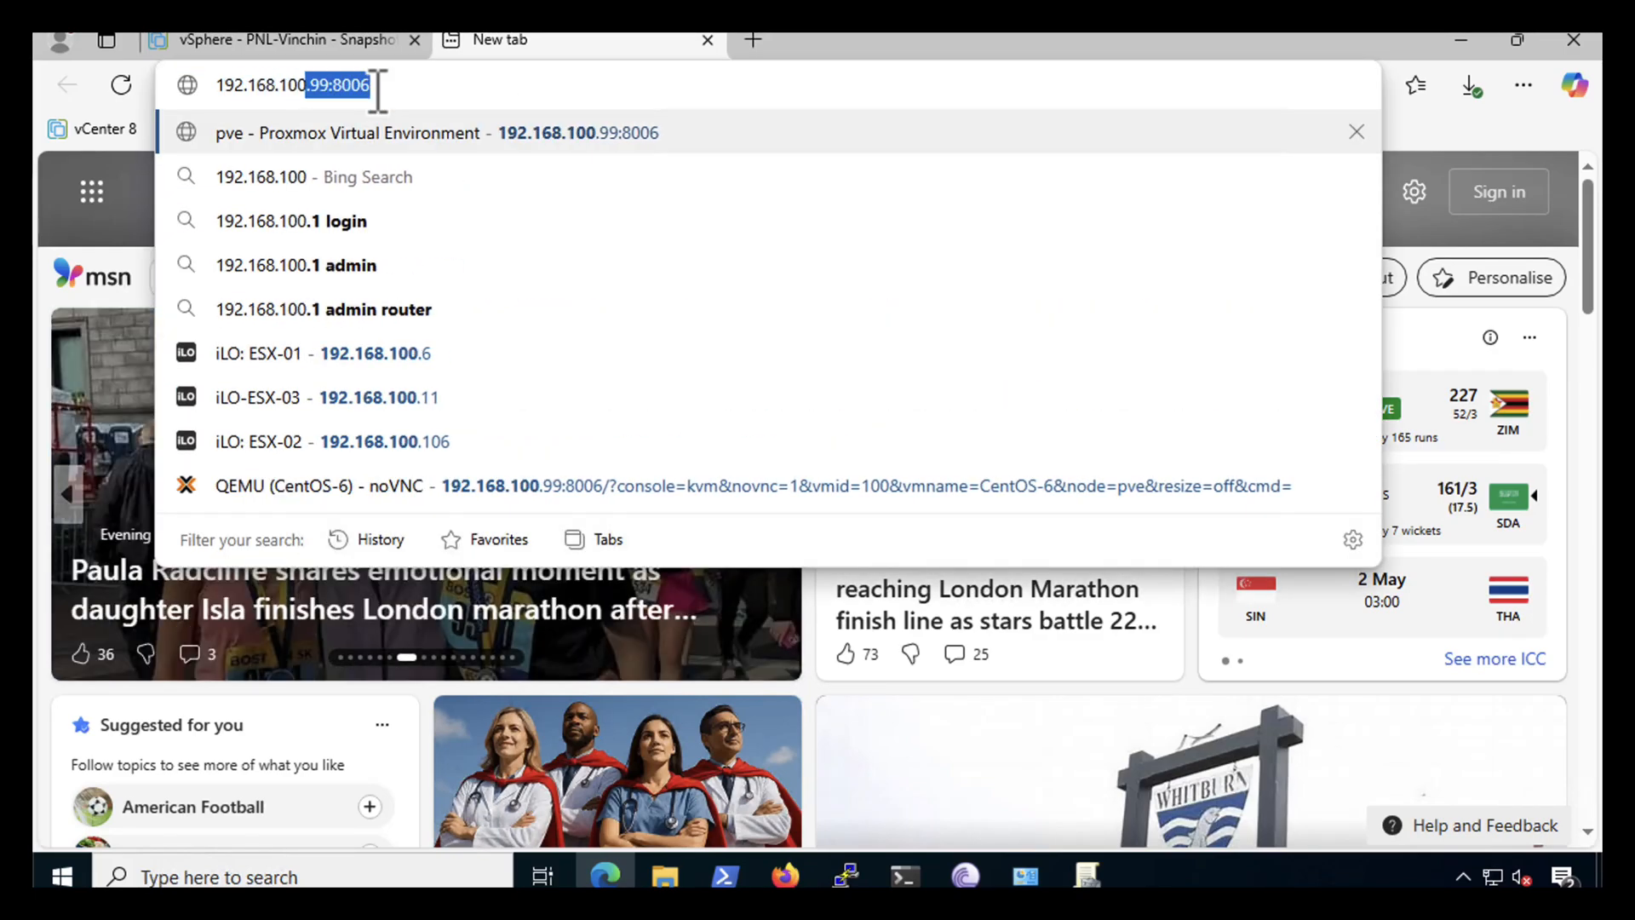
type(".122")
key("Return")
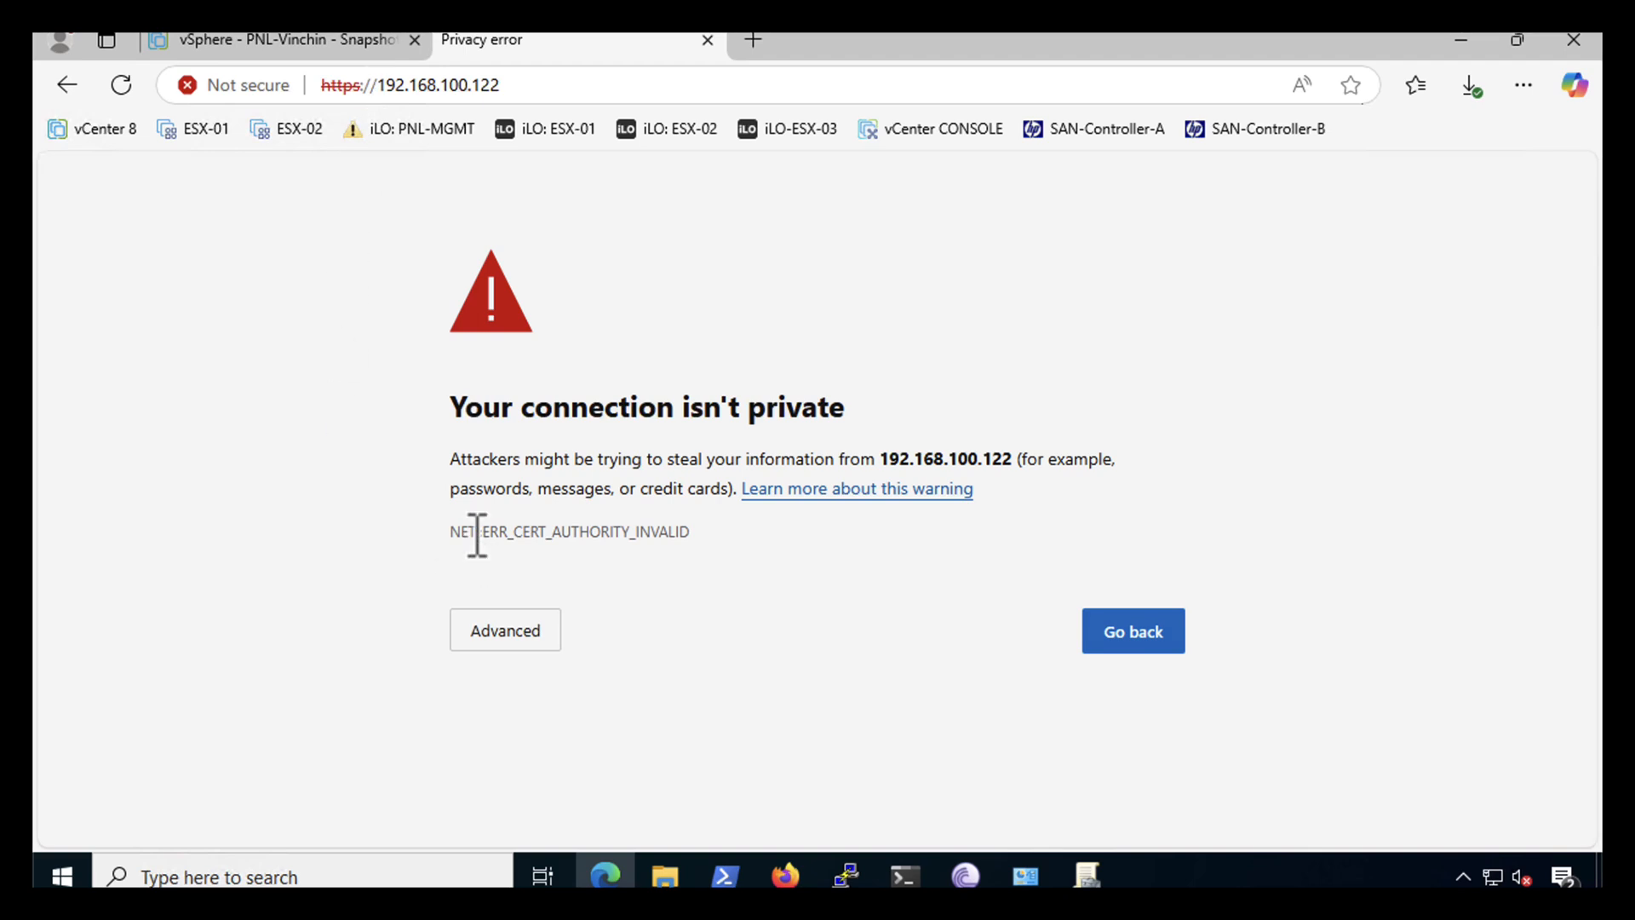
left_click(499, 637)
scroll(567, 804, "down", 1)
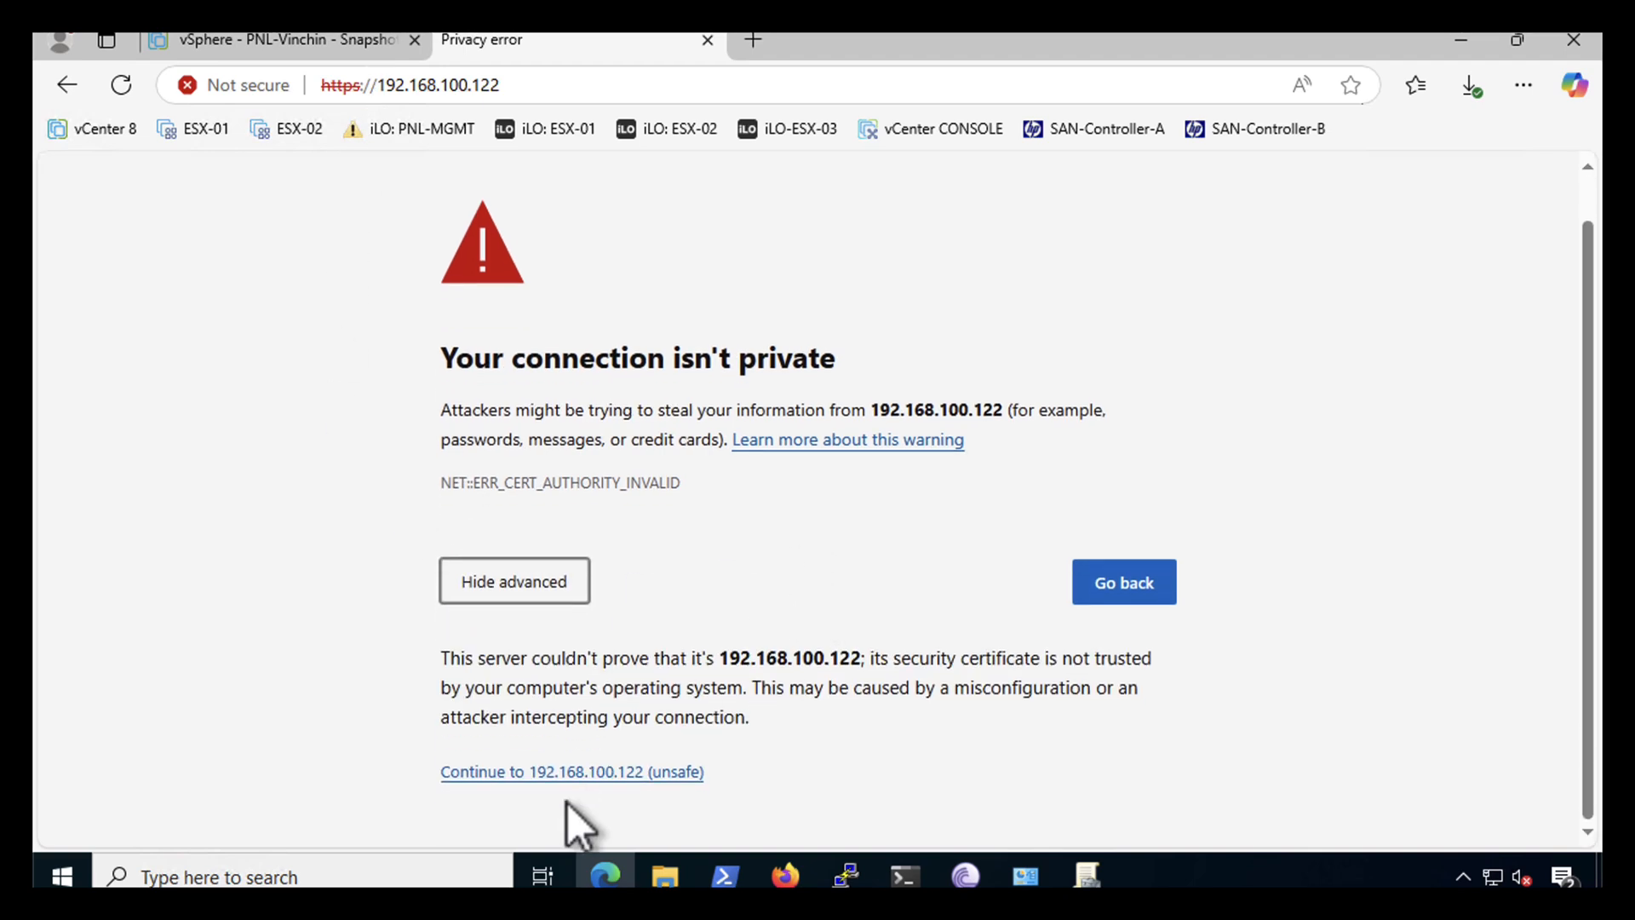
left_click(572, 772)
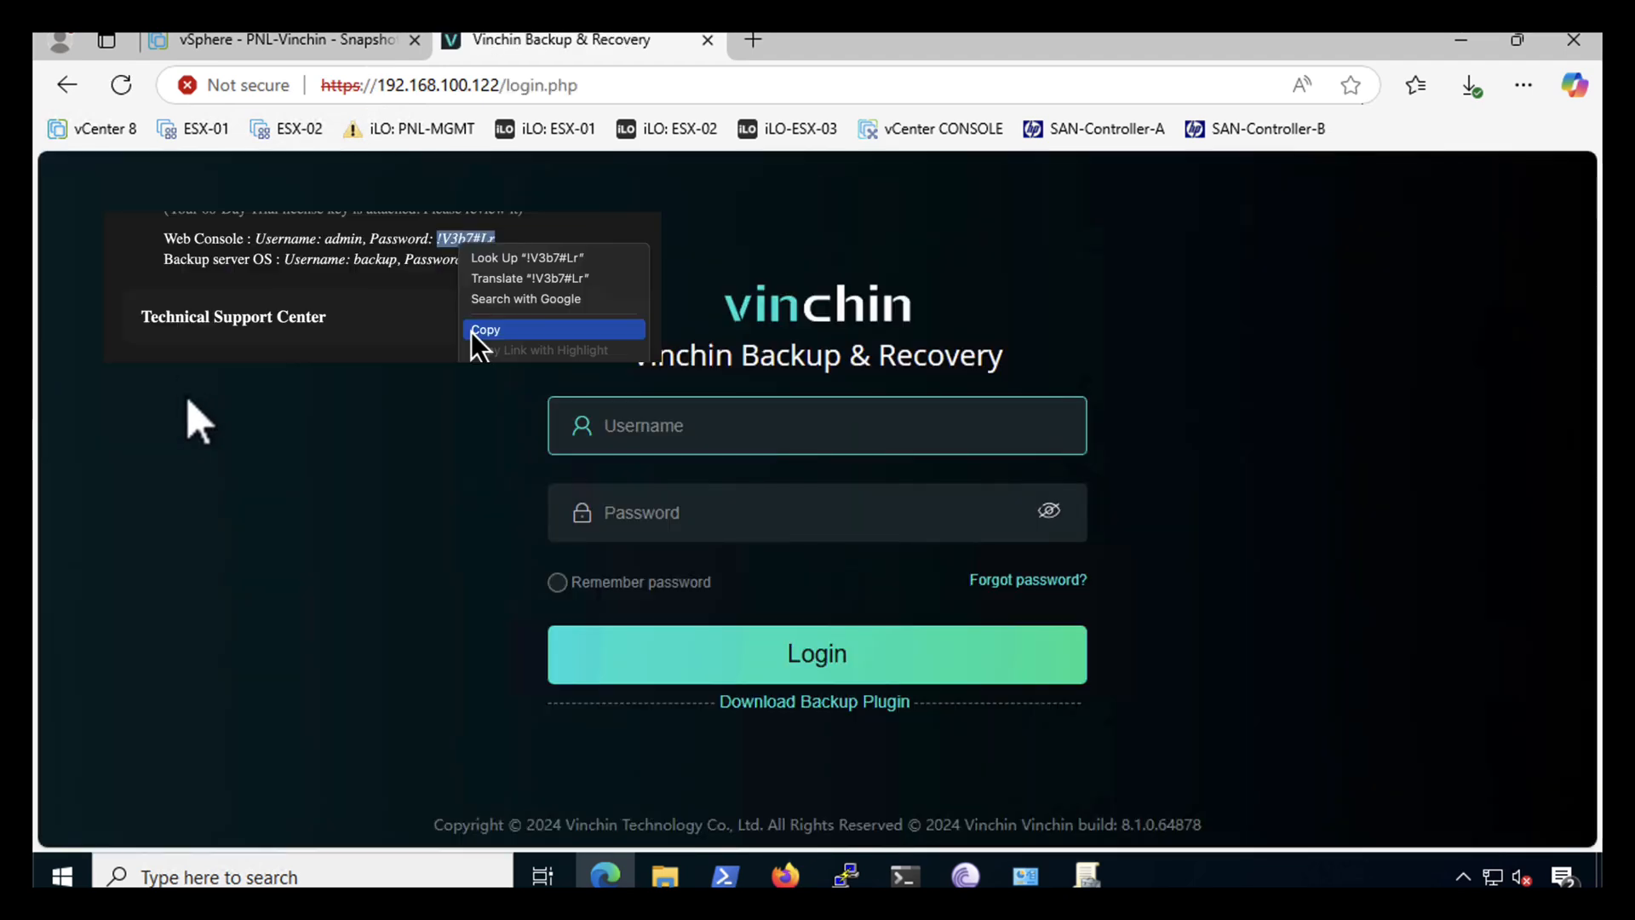
- Sign in to Vinchin as admin with the pasted default password
type("admin")
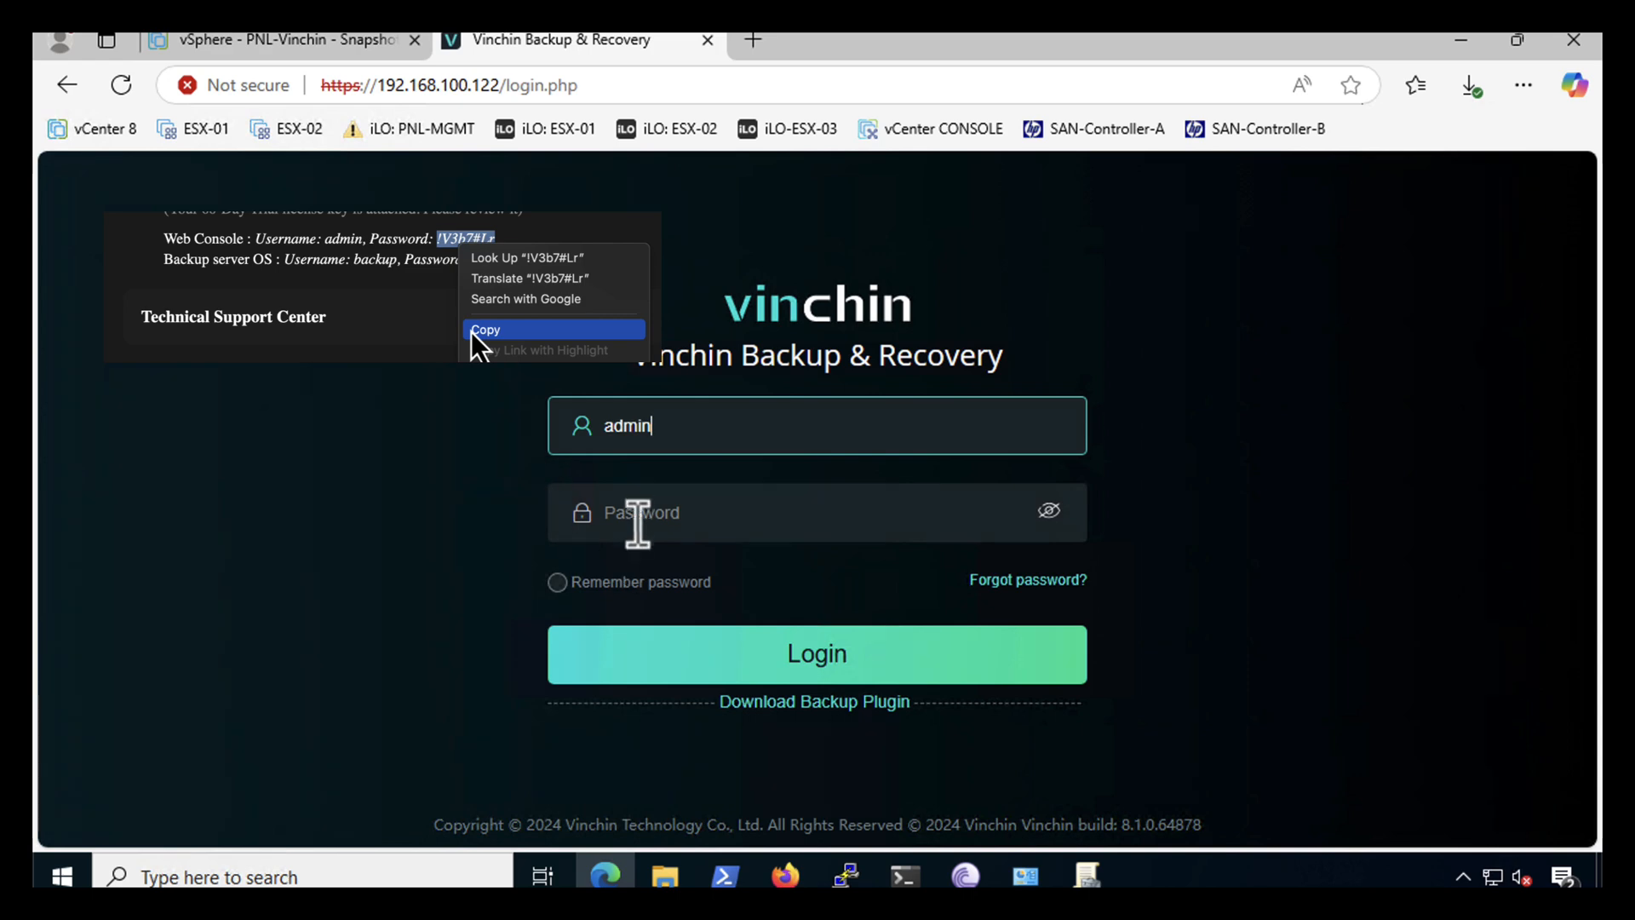
left_click(651, 521)
right_click(663, 536)
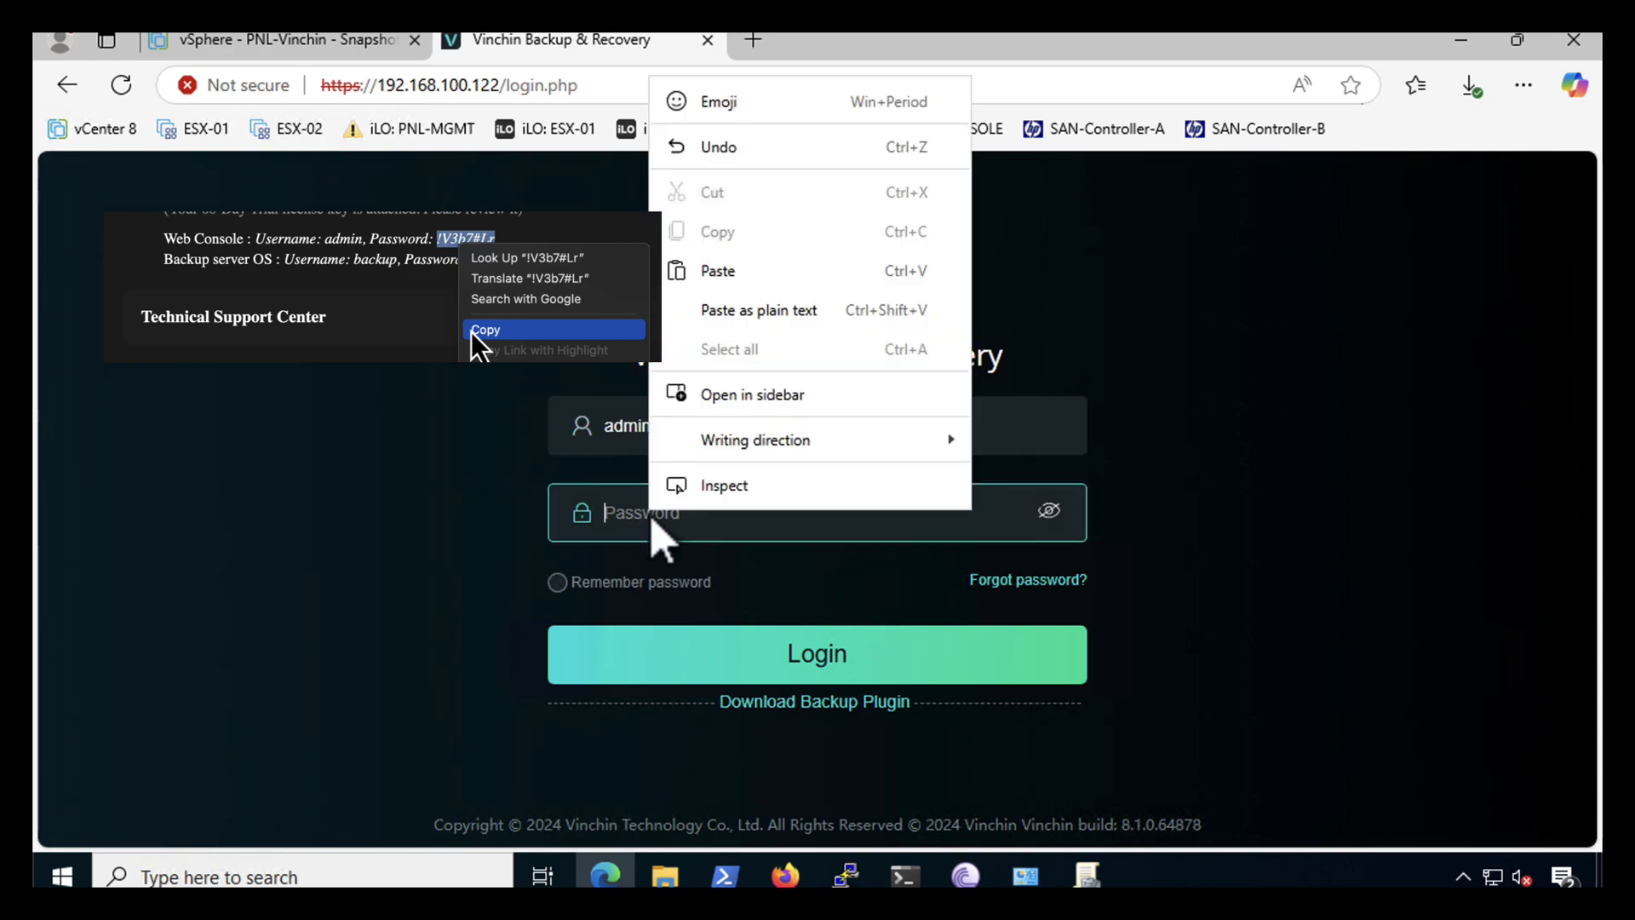
left_click(715, 268)
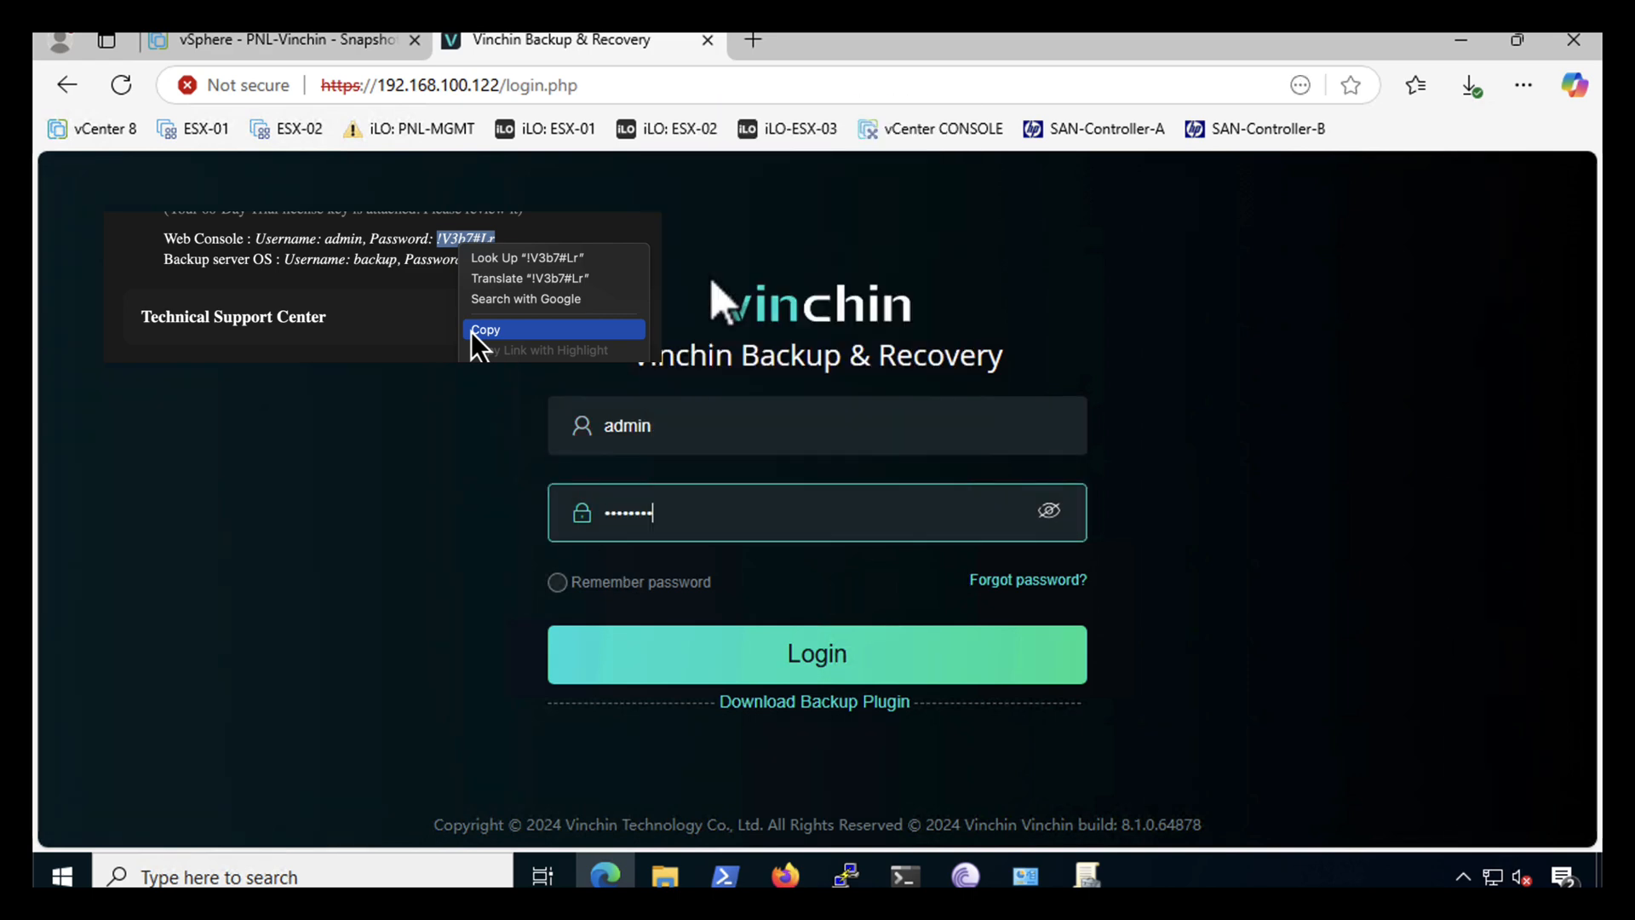
left_click(774, 664)
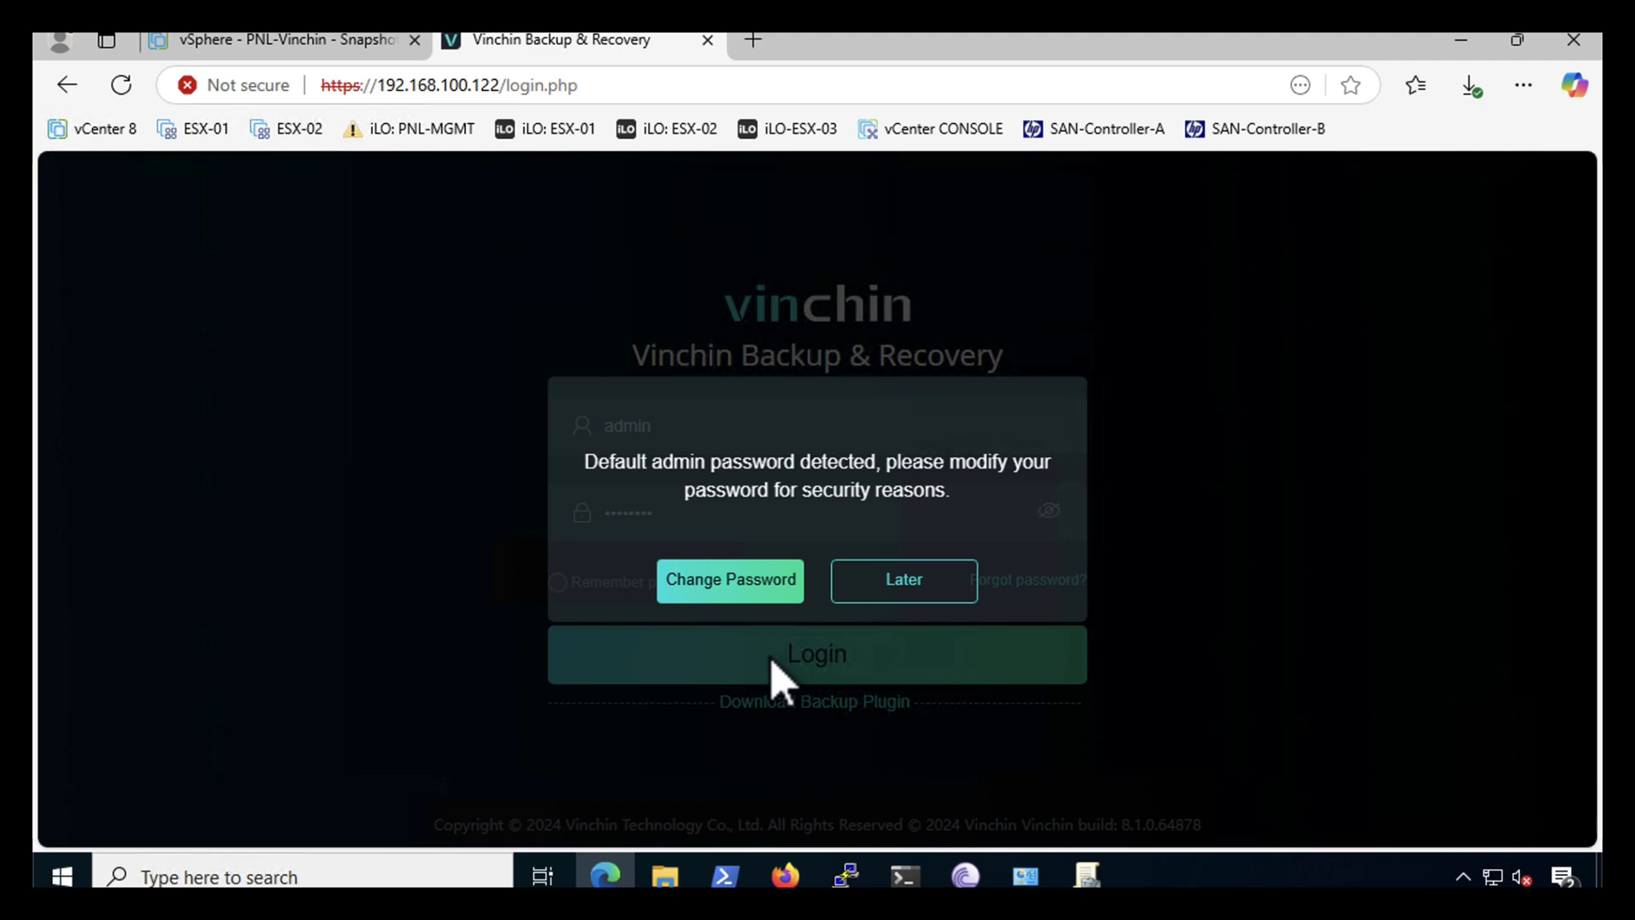
- Change the default admin password and save the admin credentials in the browser
left_click(703, 586)
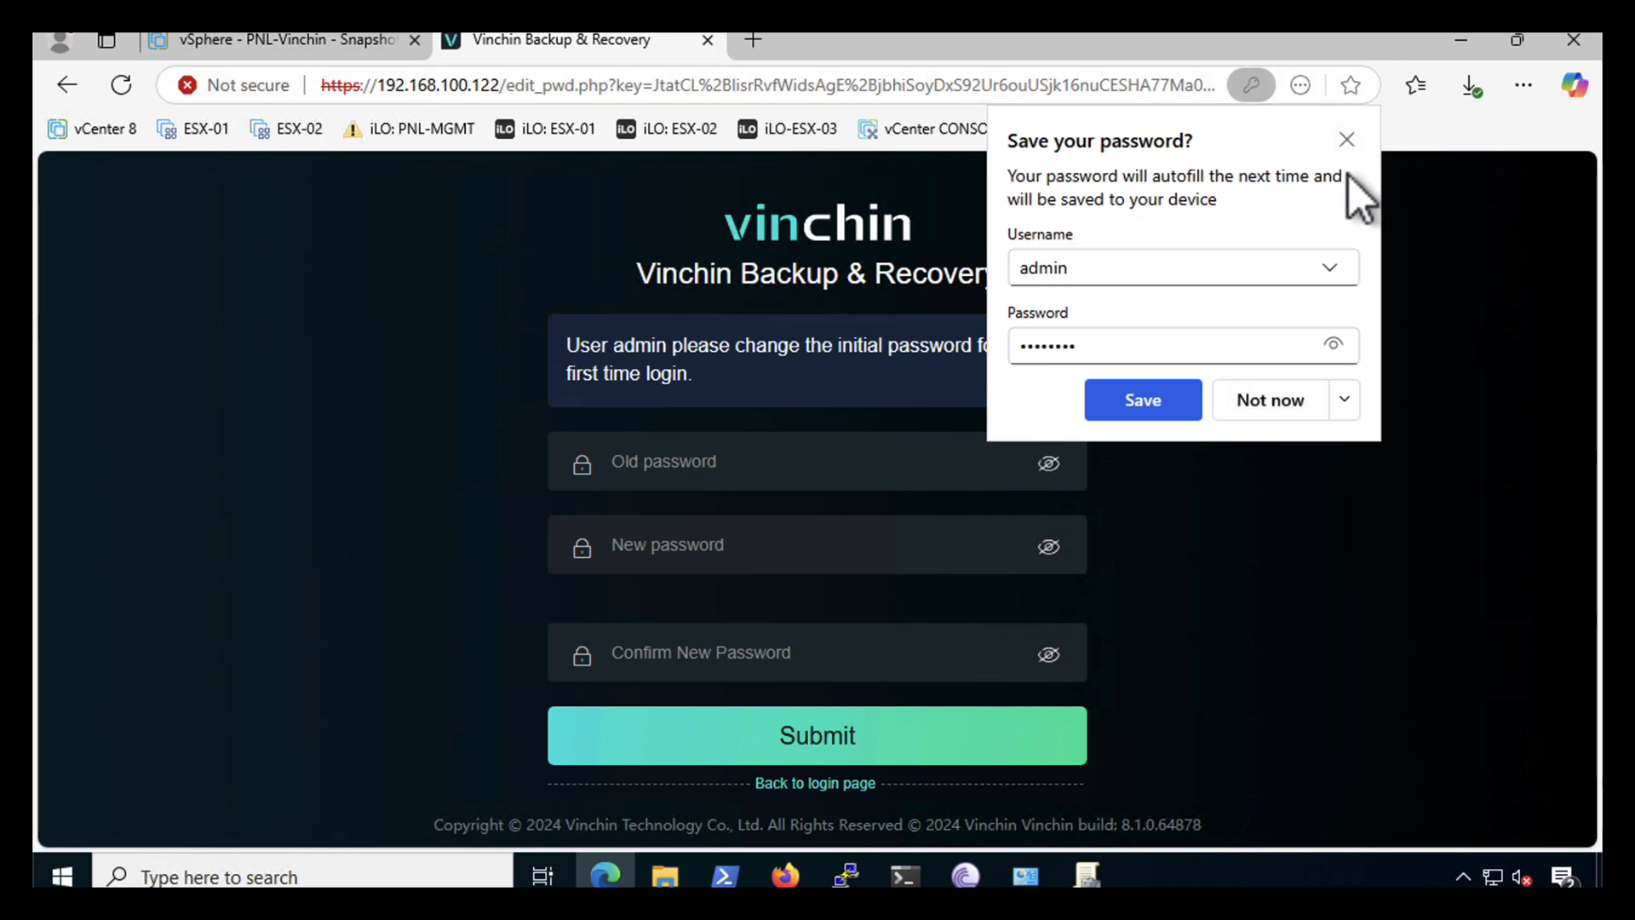
left_click(1277, 405)
left_click(687, 462)
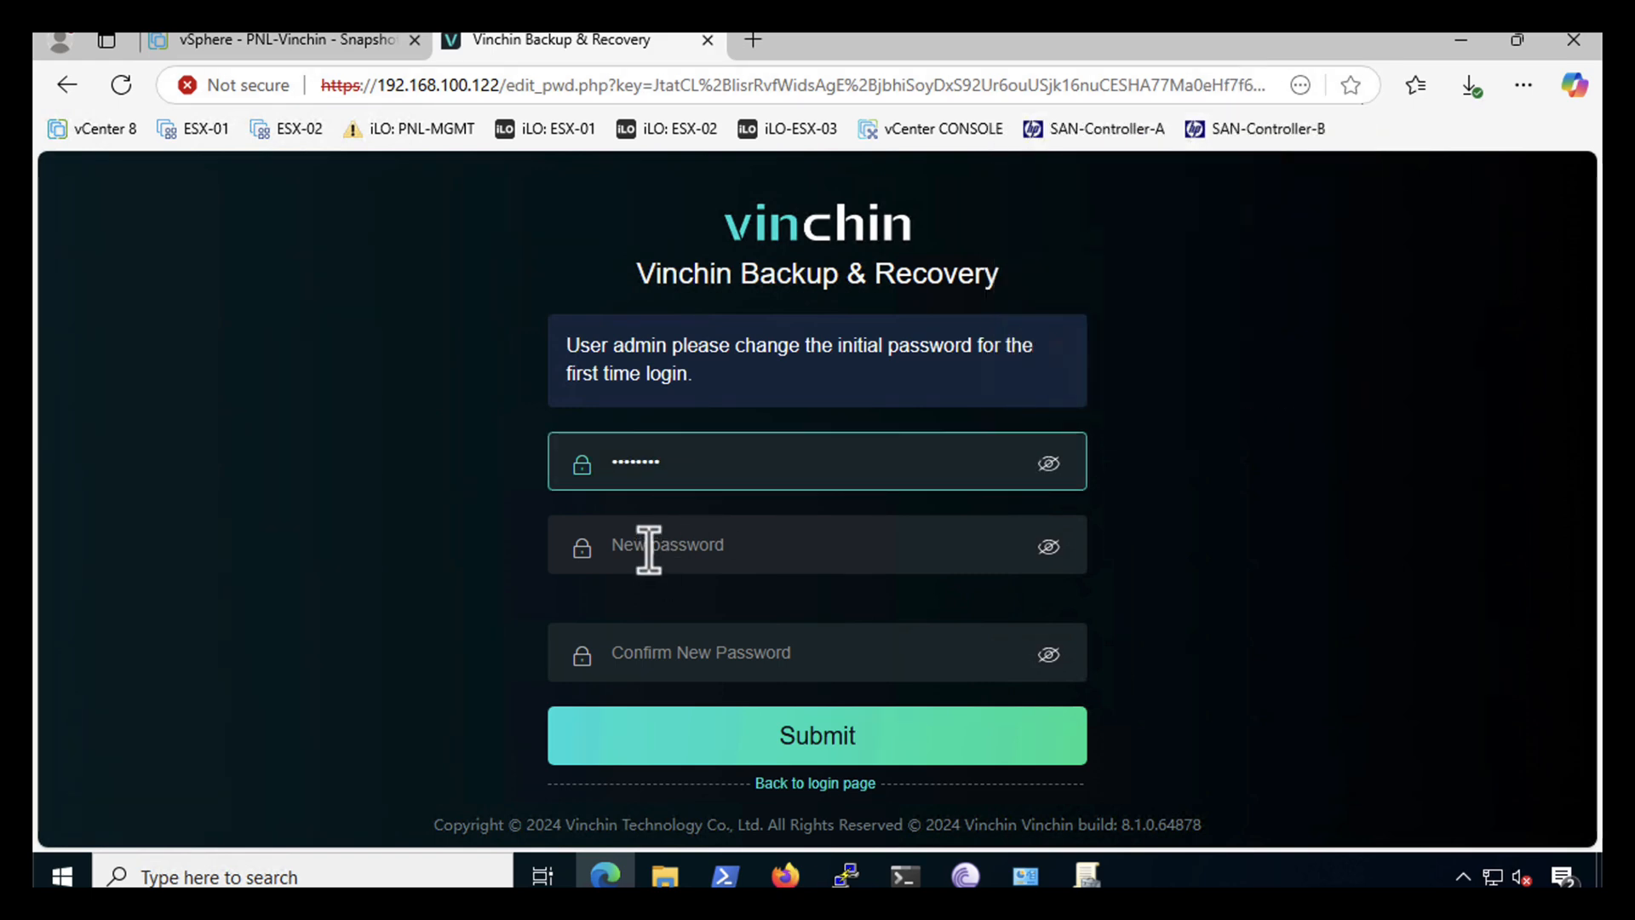
left_click(649, 548)
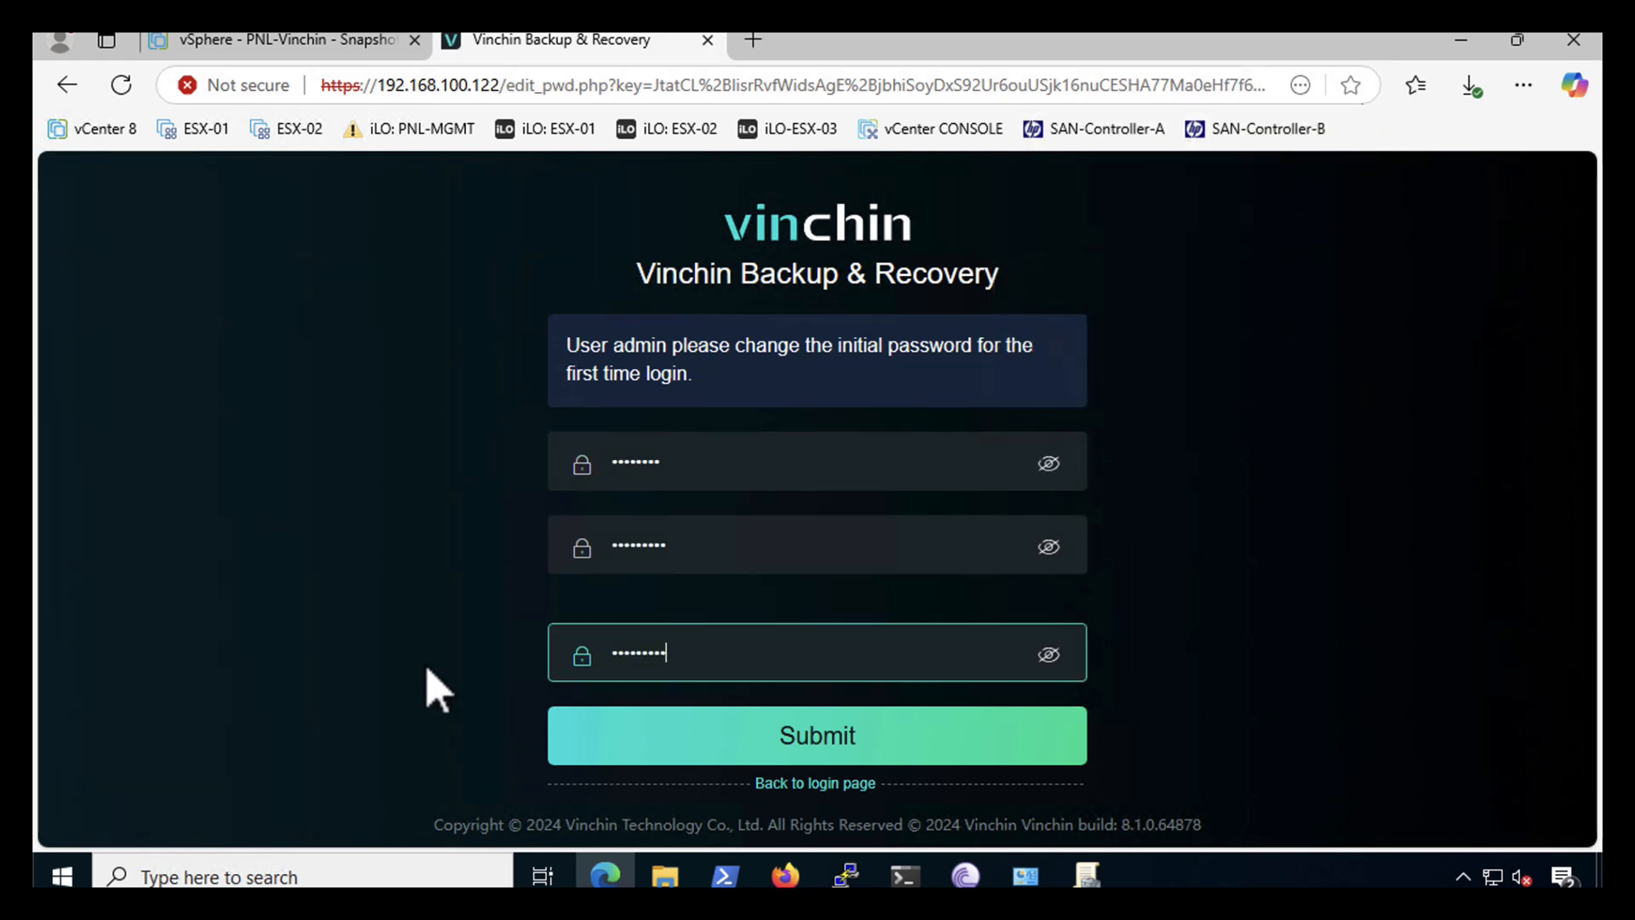
left_click(806, 763)
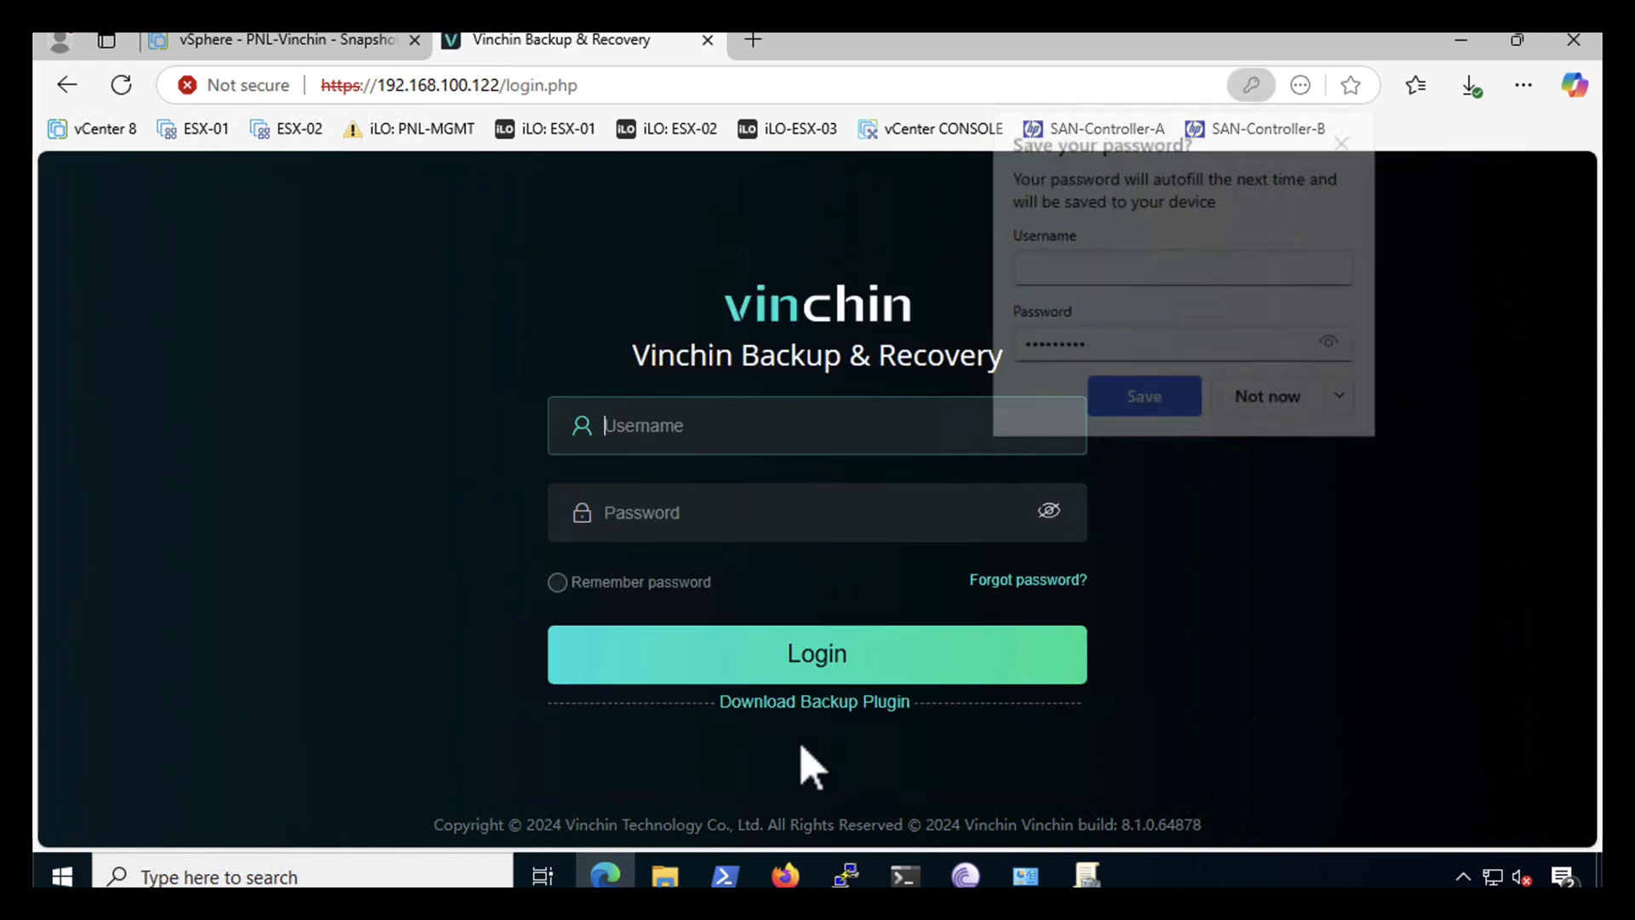
left_click(1043, 267)
type("admin")
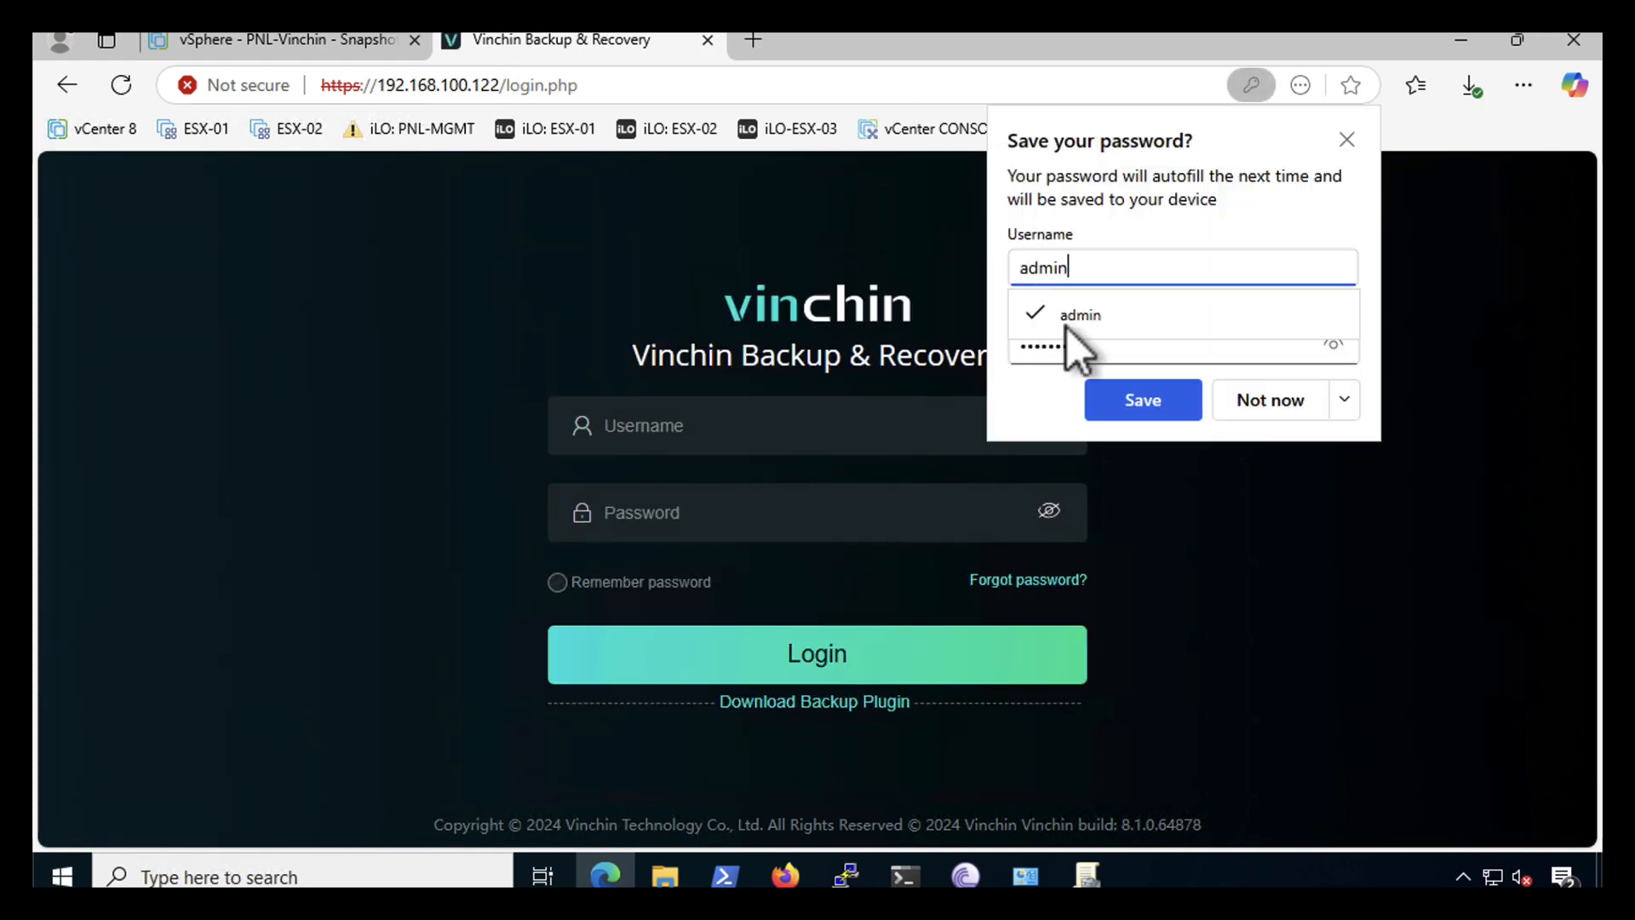
left_click(1121, 412)
- Sign in again as admin with Remember password ticked
type("a")
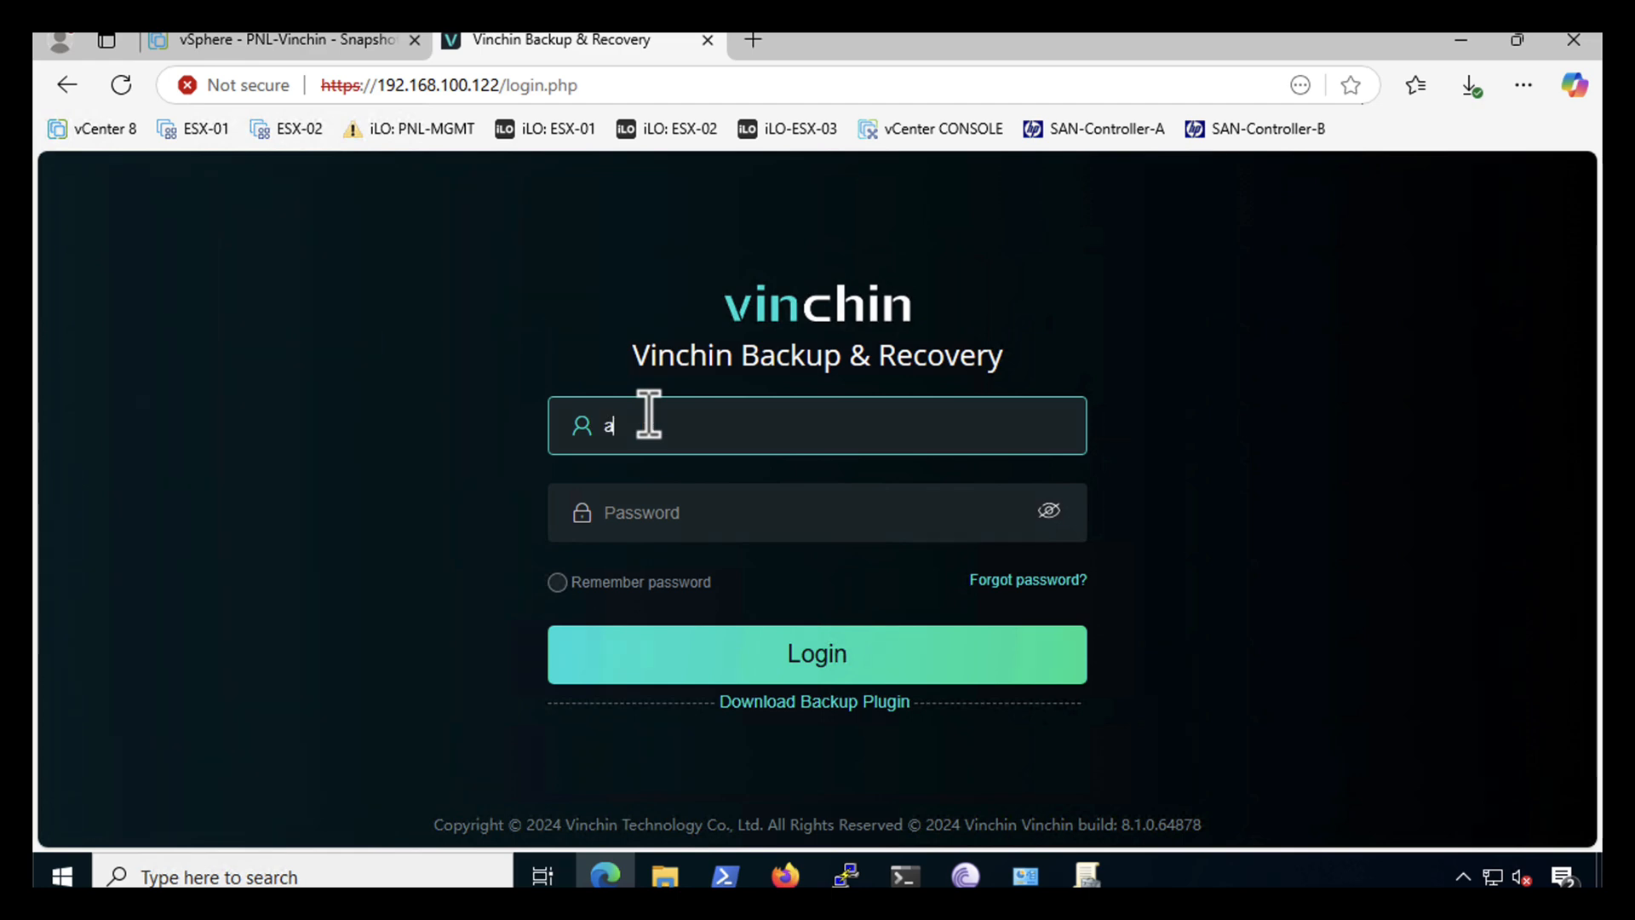
type("dmin")
left_click(620, 511)
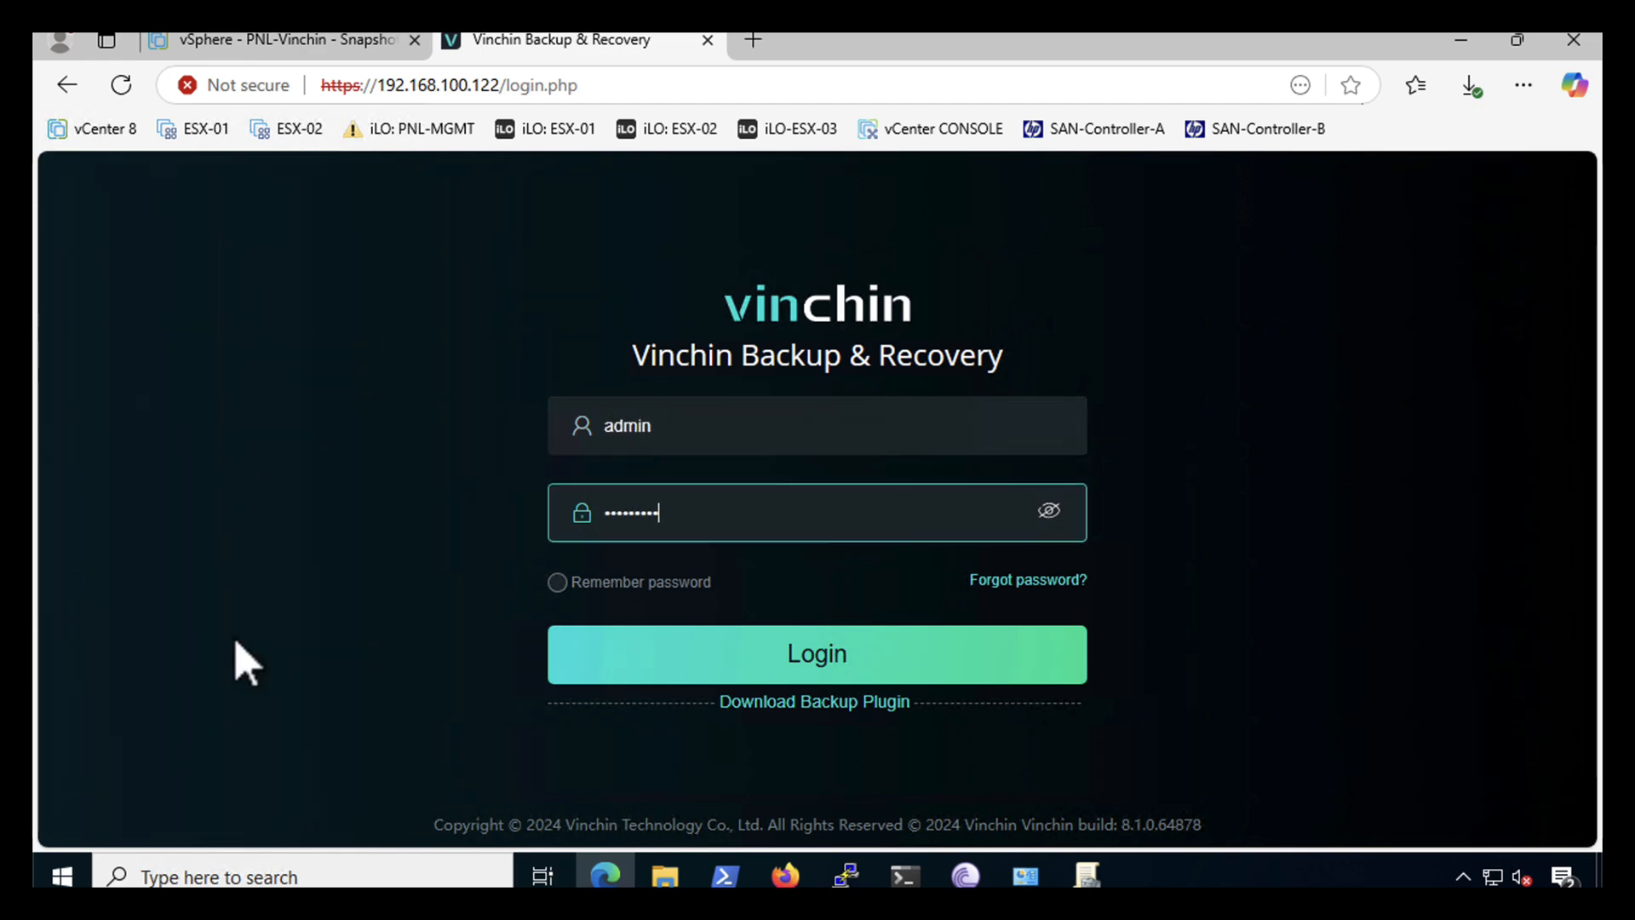
left_click(558, 583)
left_click(714, 668)
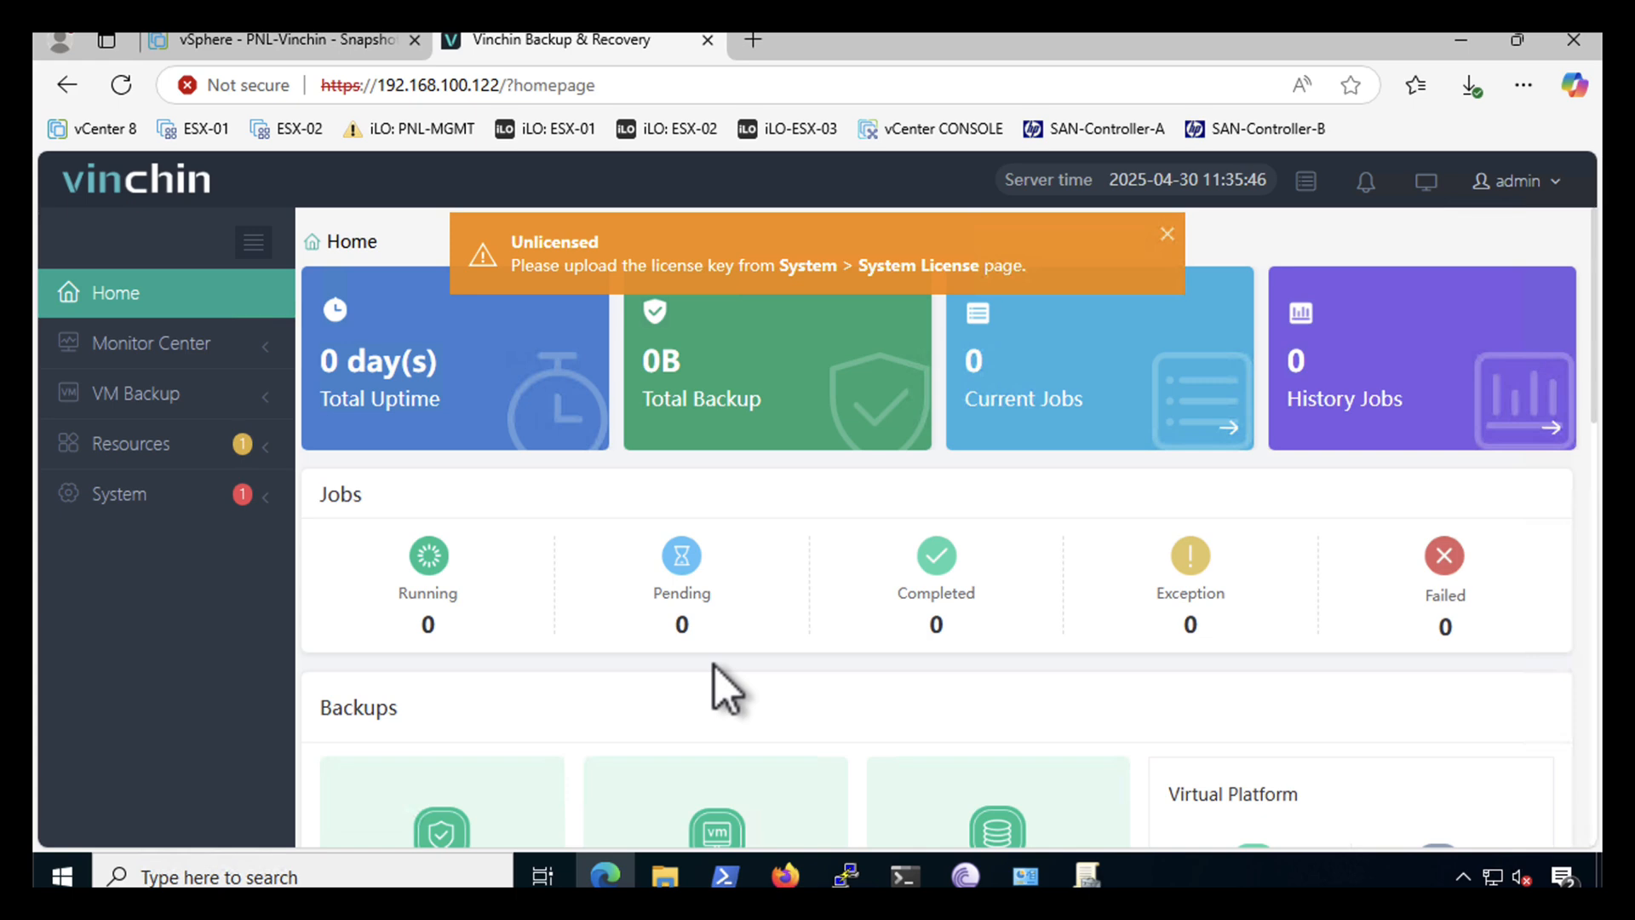
- Upload license81_en_trial_enterprise.key on the System License page
left_click(108, 496)
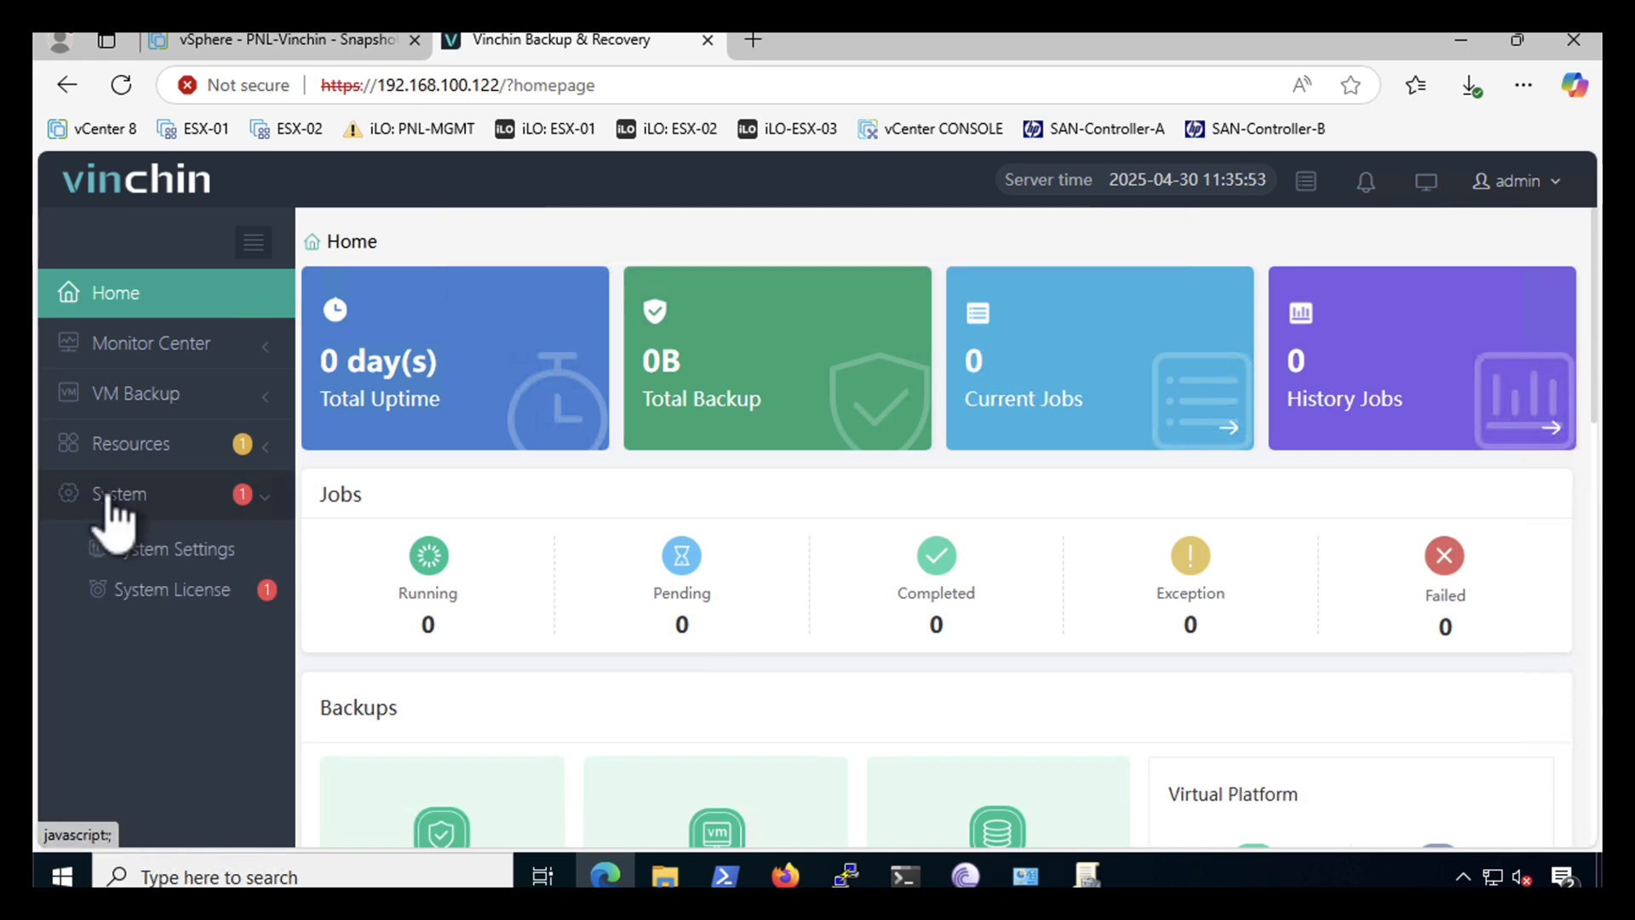
left_click(147, 592)
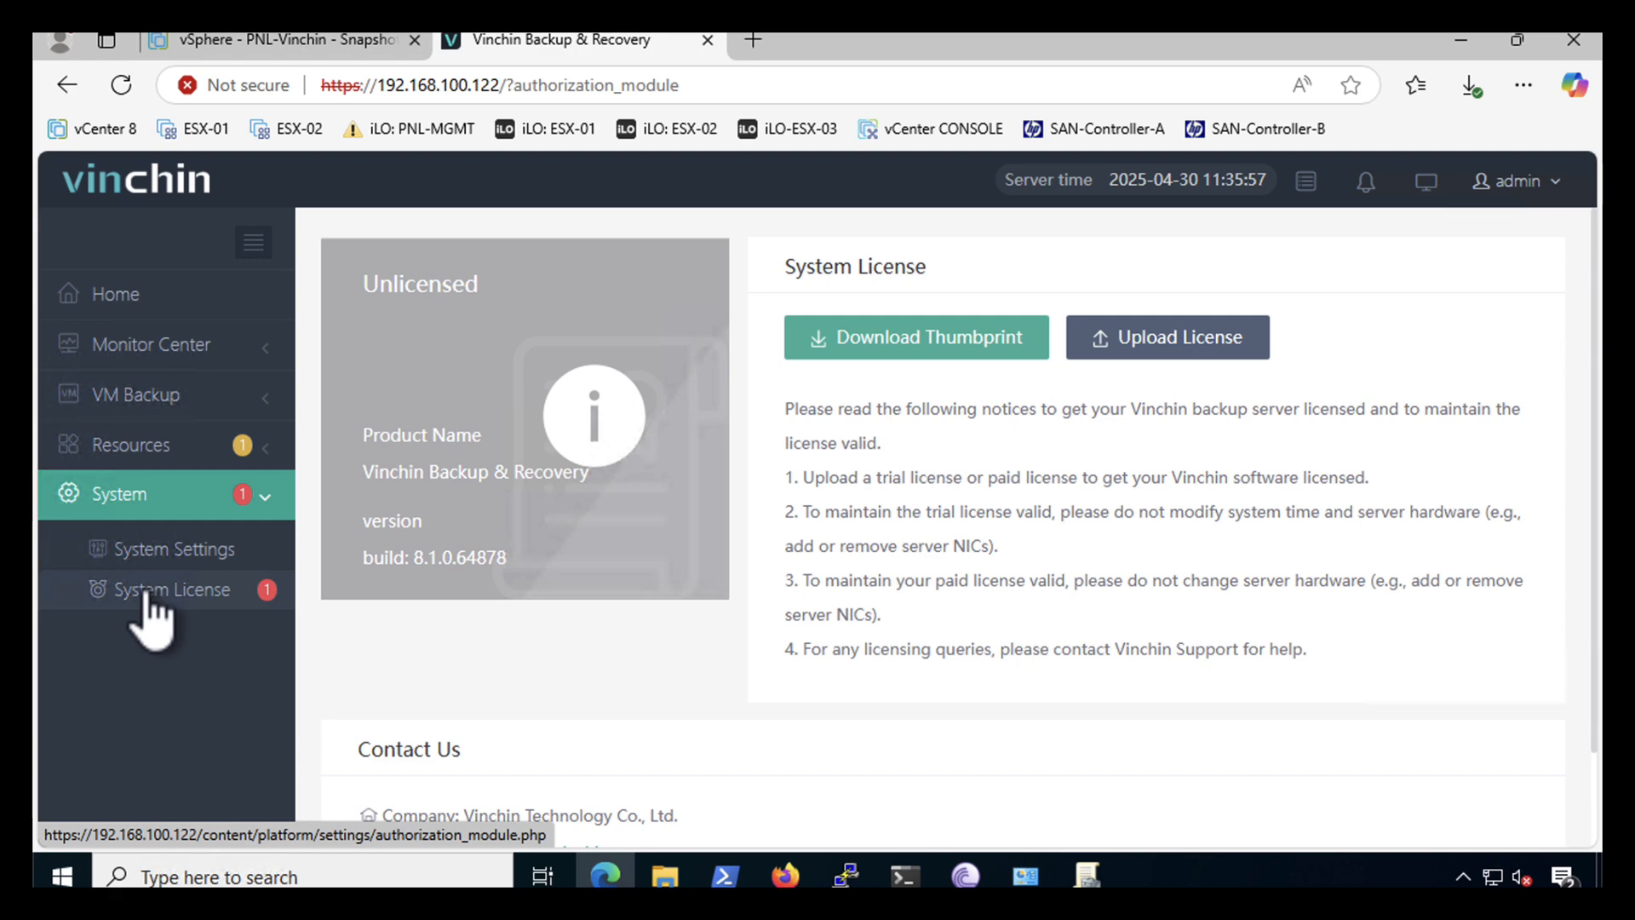
left_click(1128, 341)
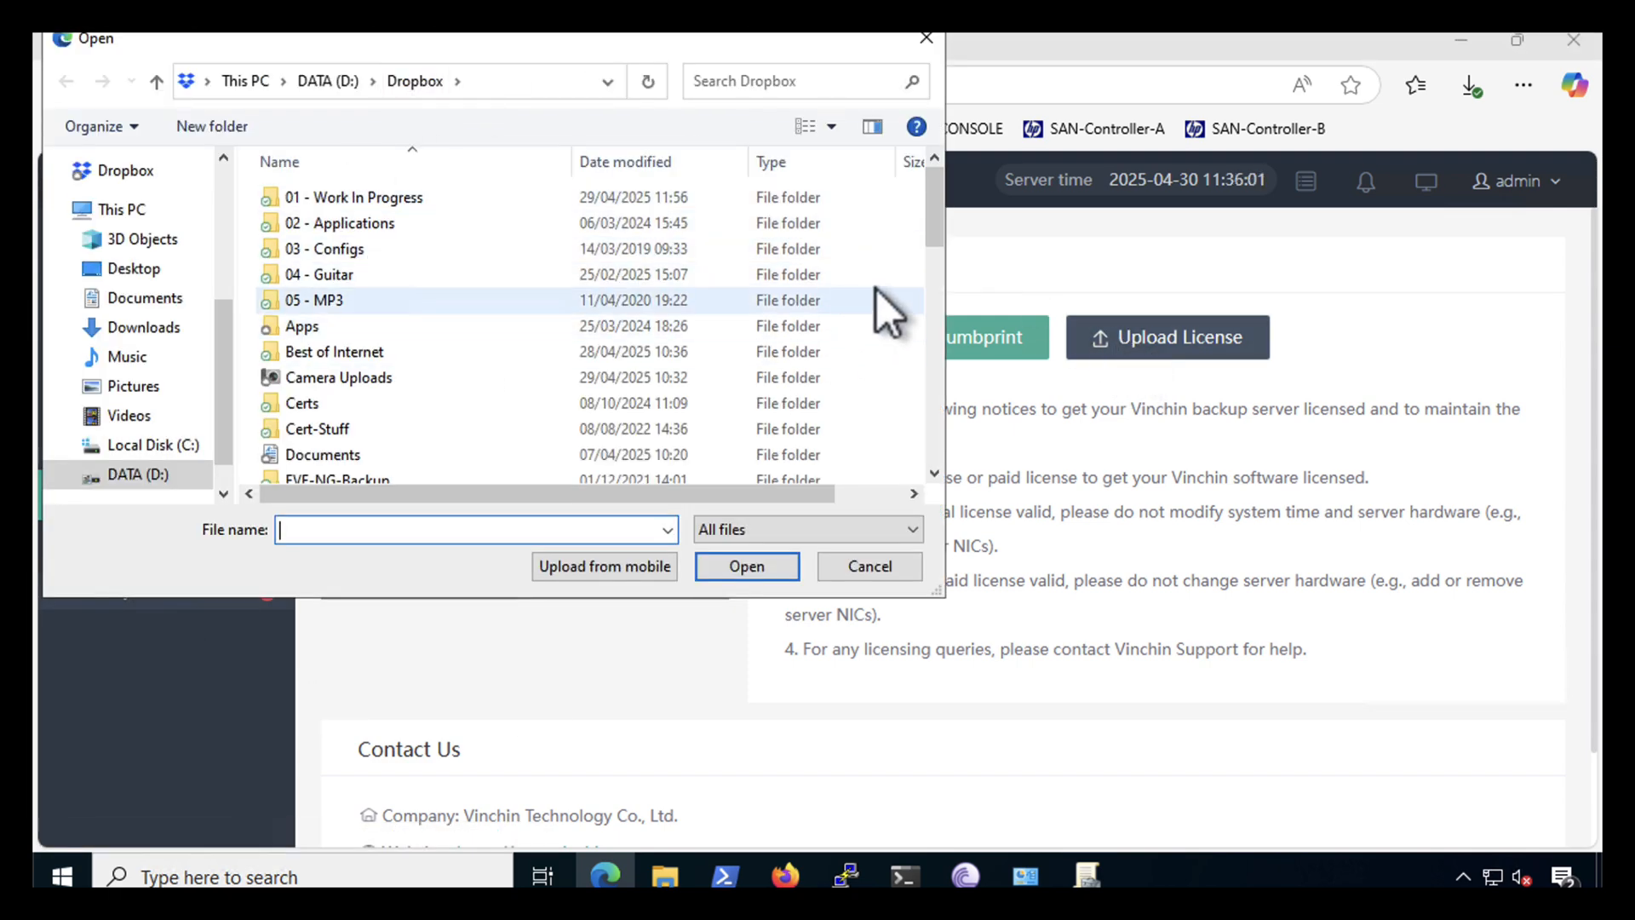
left_click_drag(935, 216, 935, 170)
left_click(614, 162)
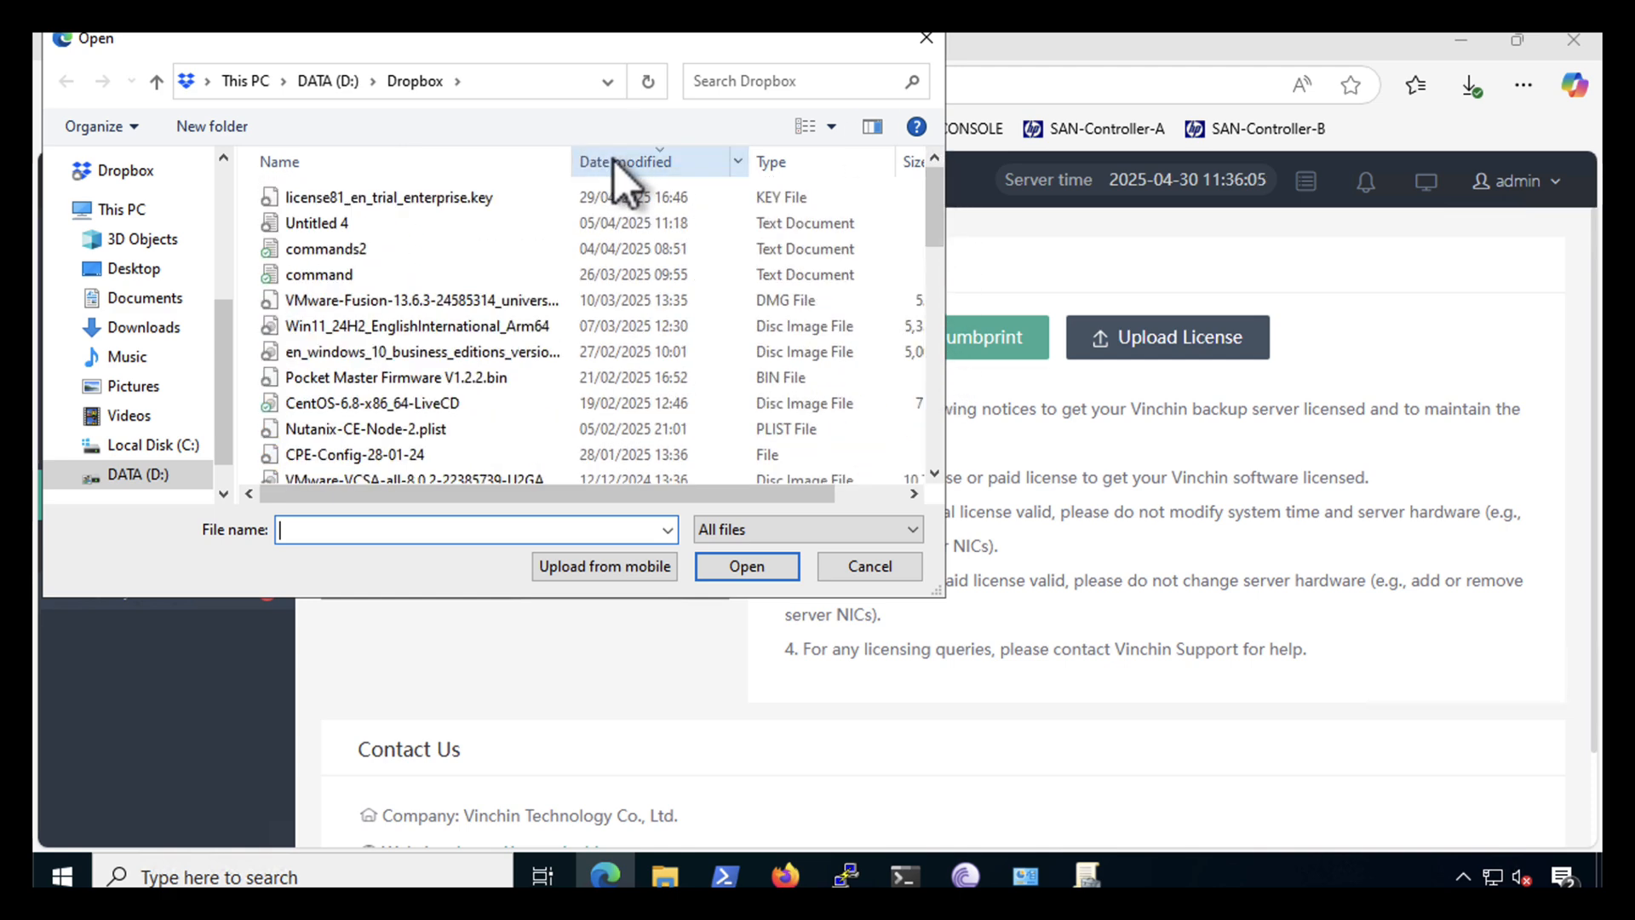
left_click(346, 198)
left_click(713, 570)
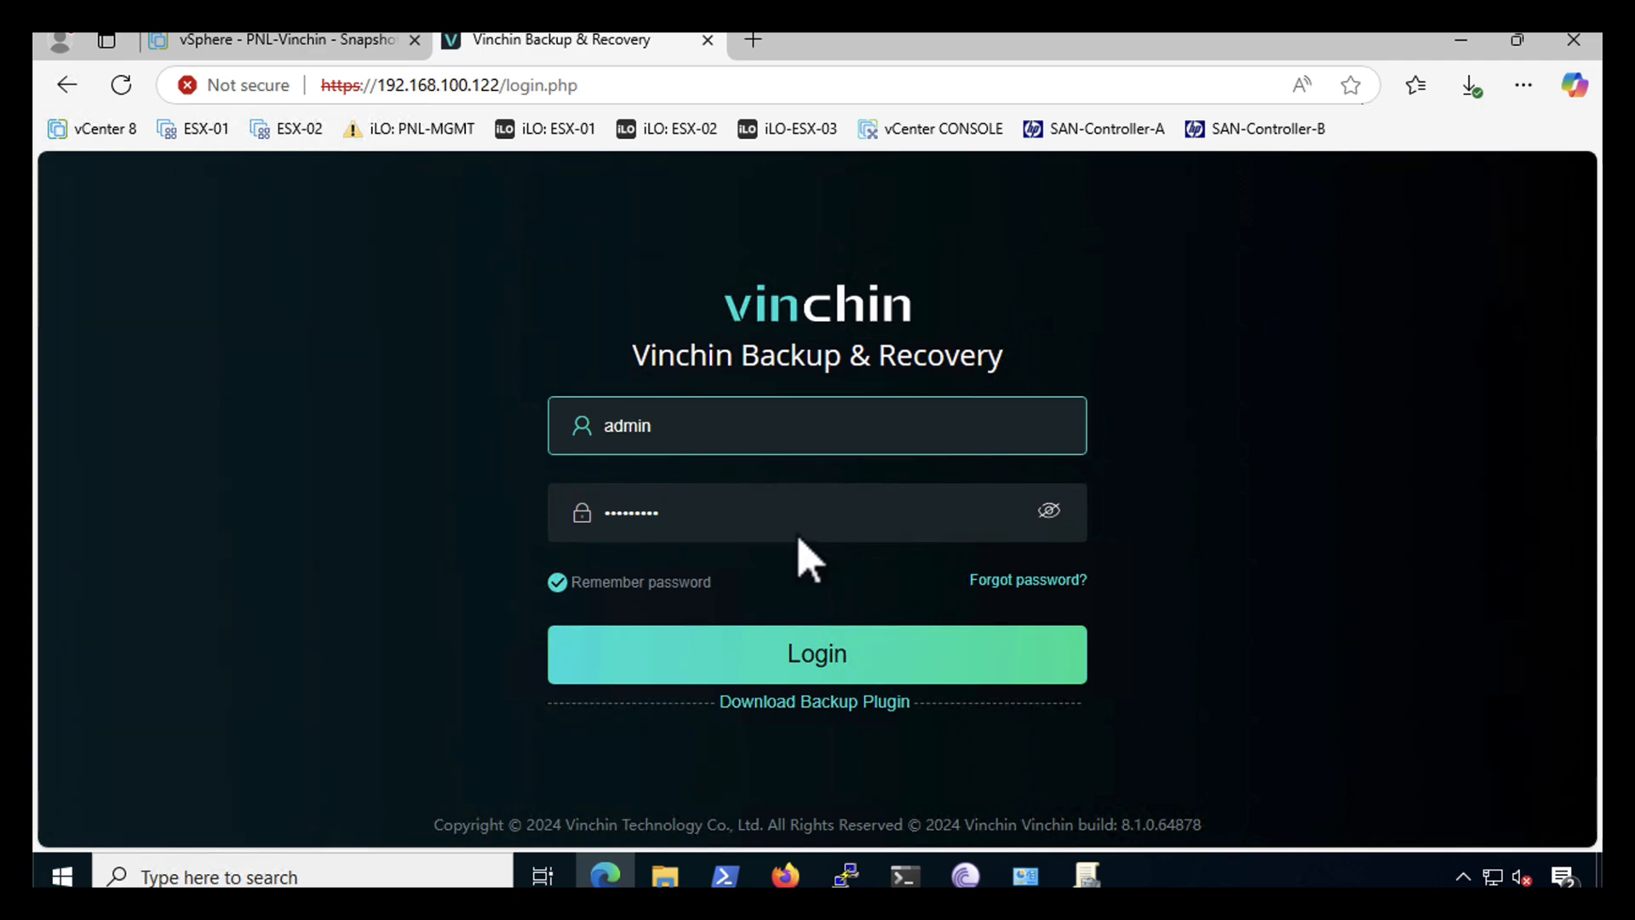
- Sign back in and go to Resources > Infrastructure > Virtual Platform
left_click(784, 667)
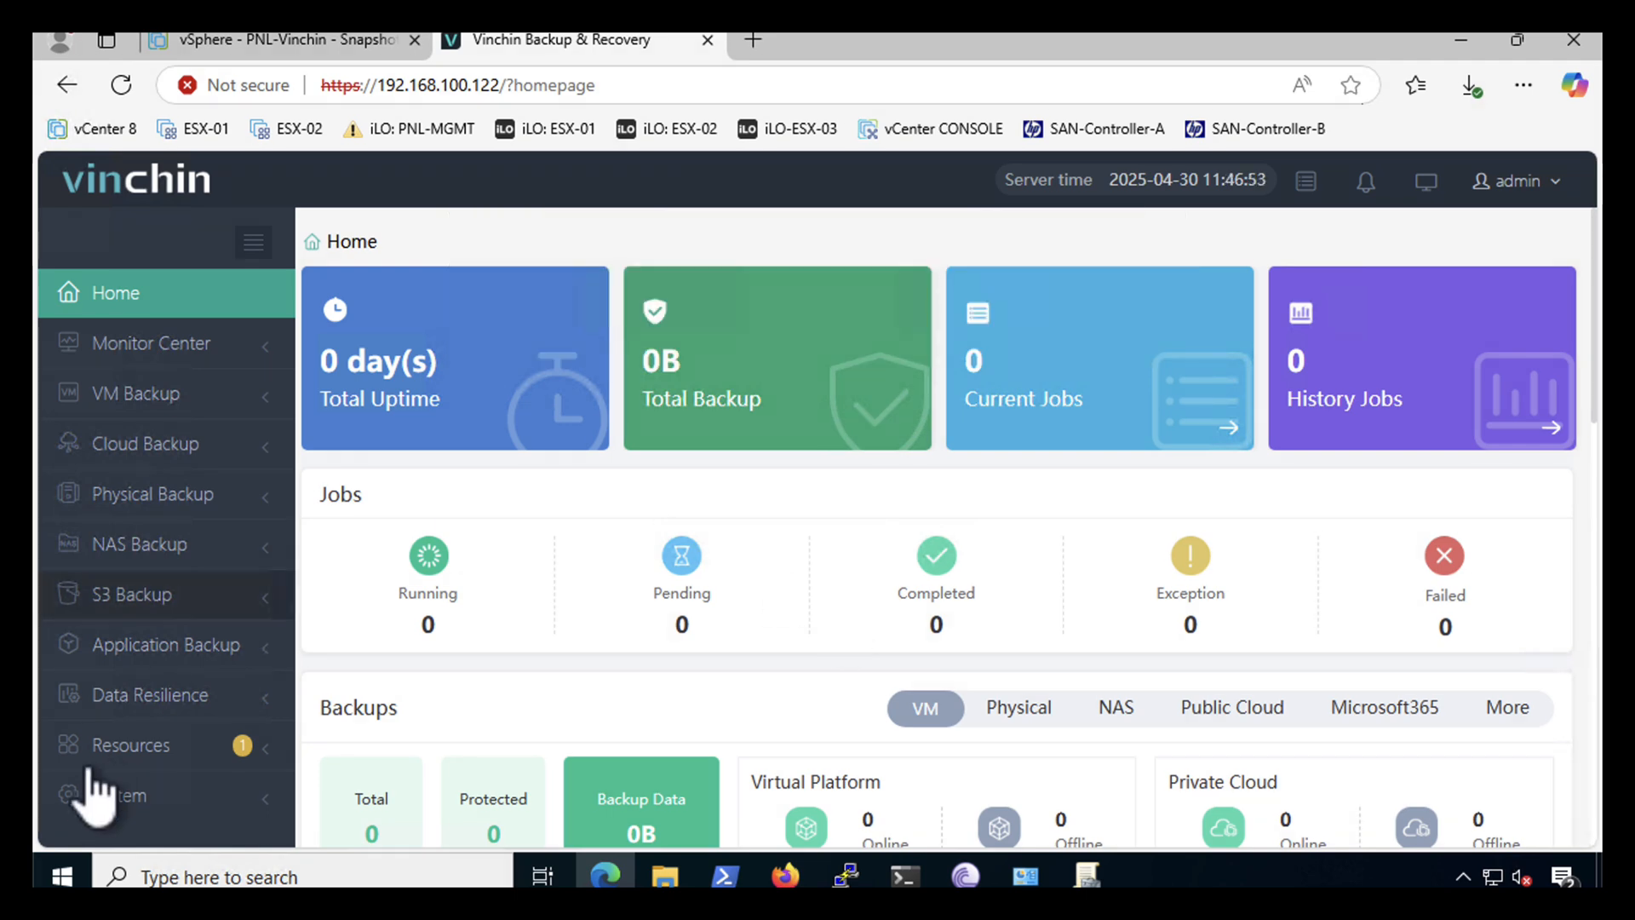
left_click(117, 761)
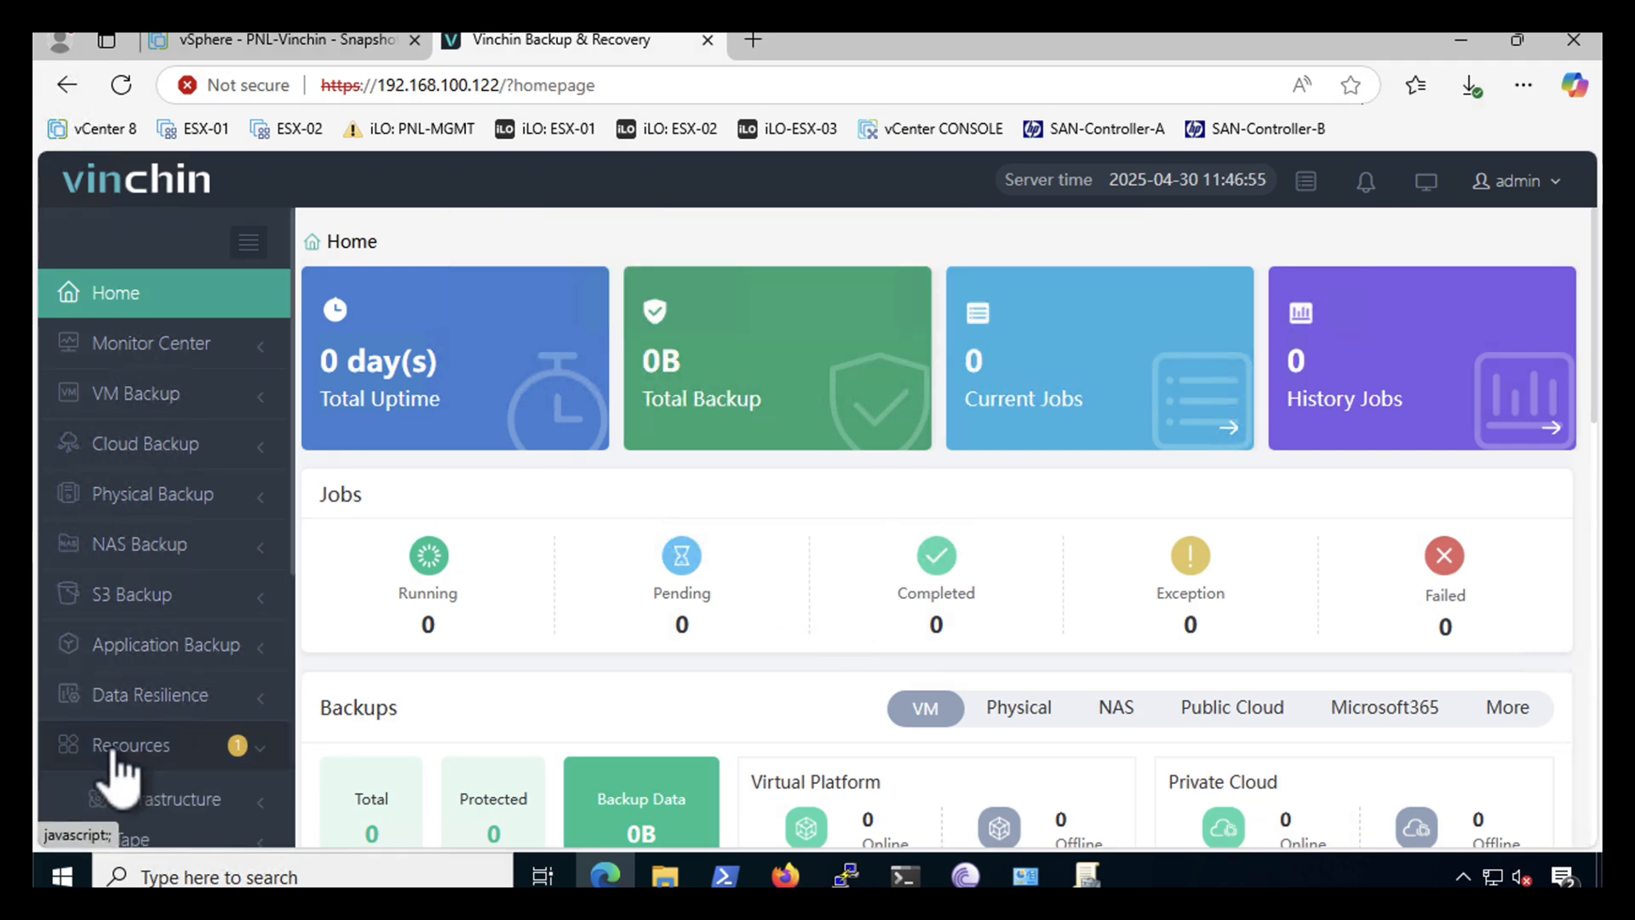
scroll(226, 712, "down", 4)
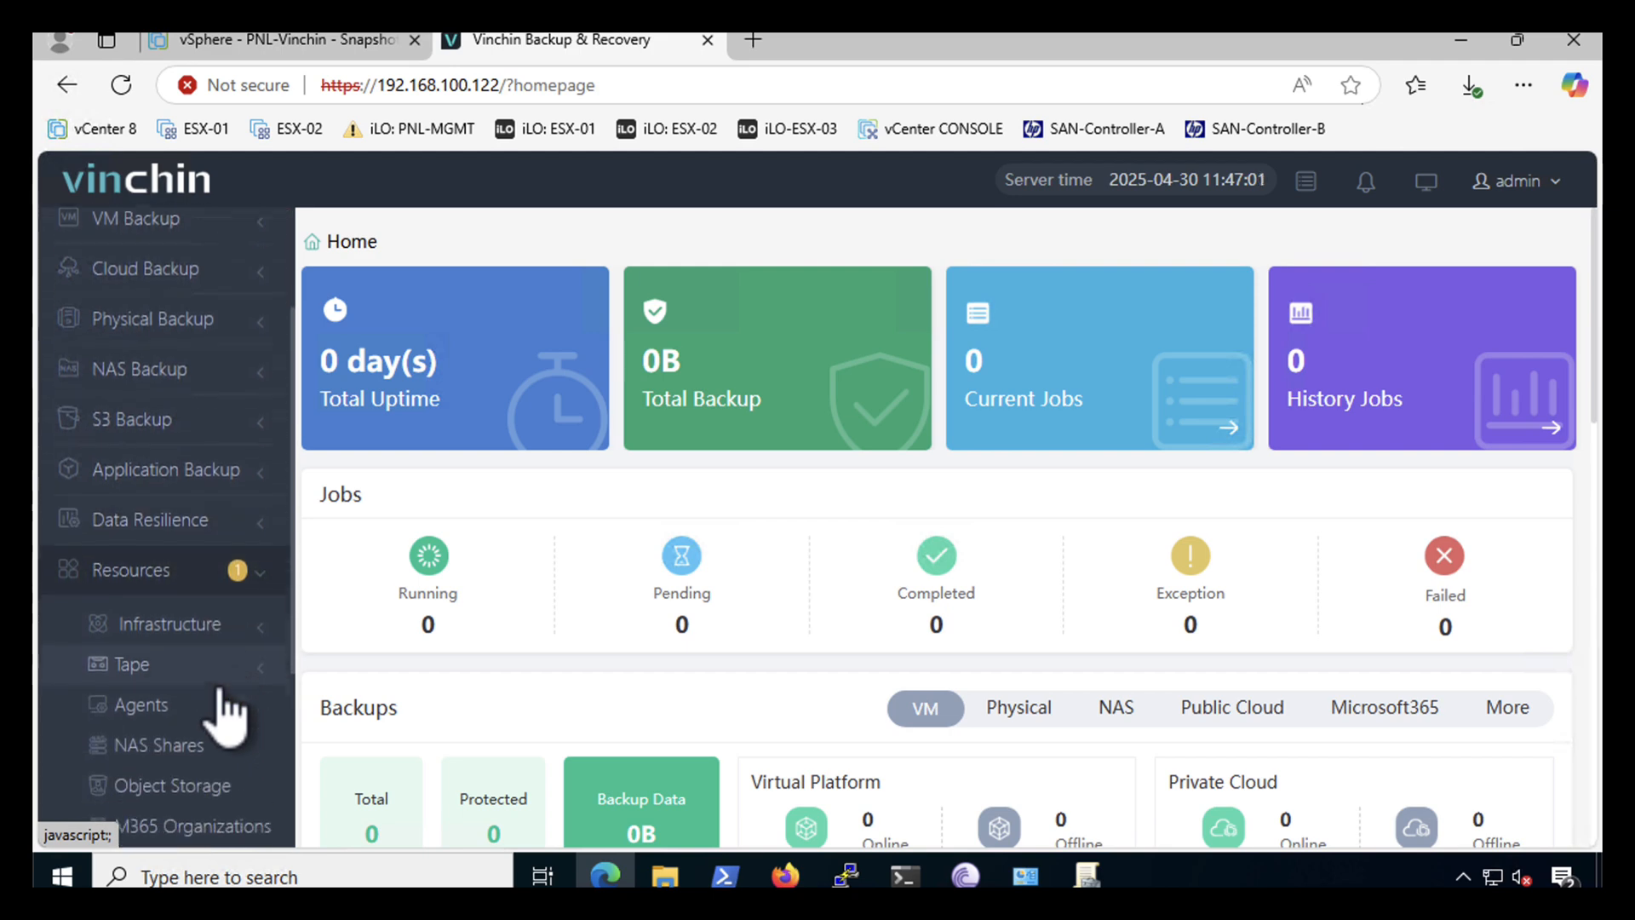
left_click(158, 426)
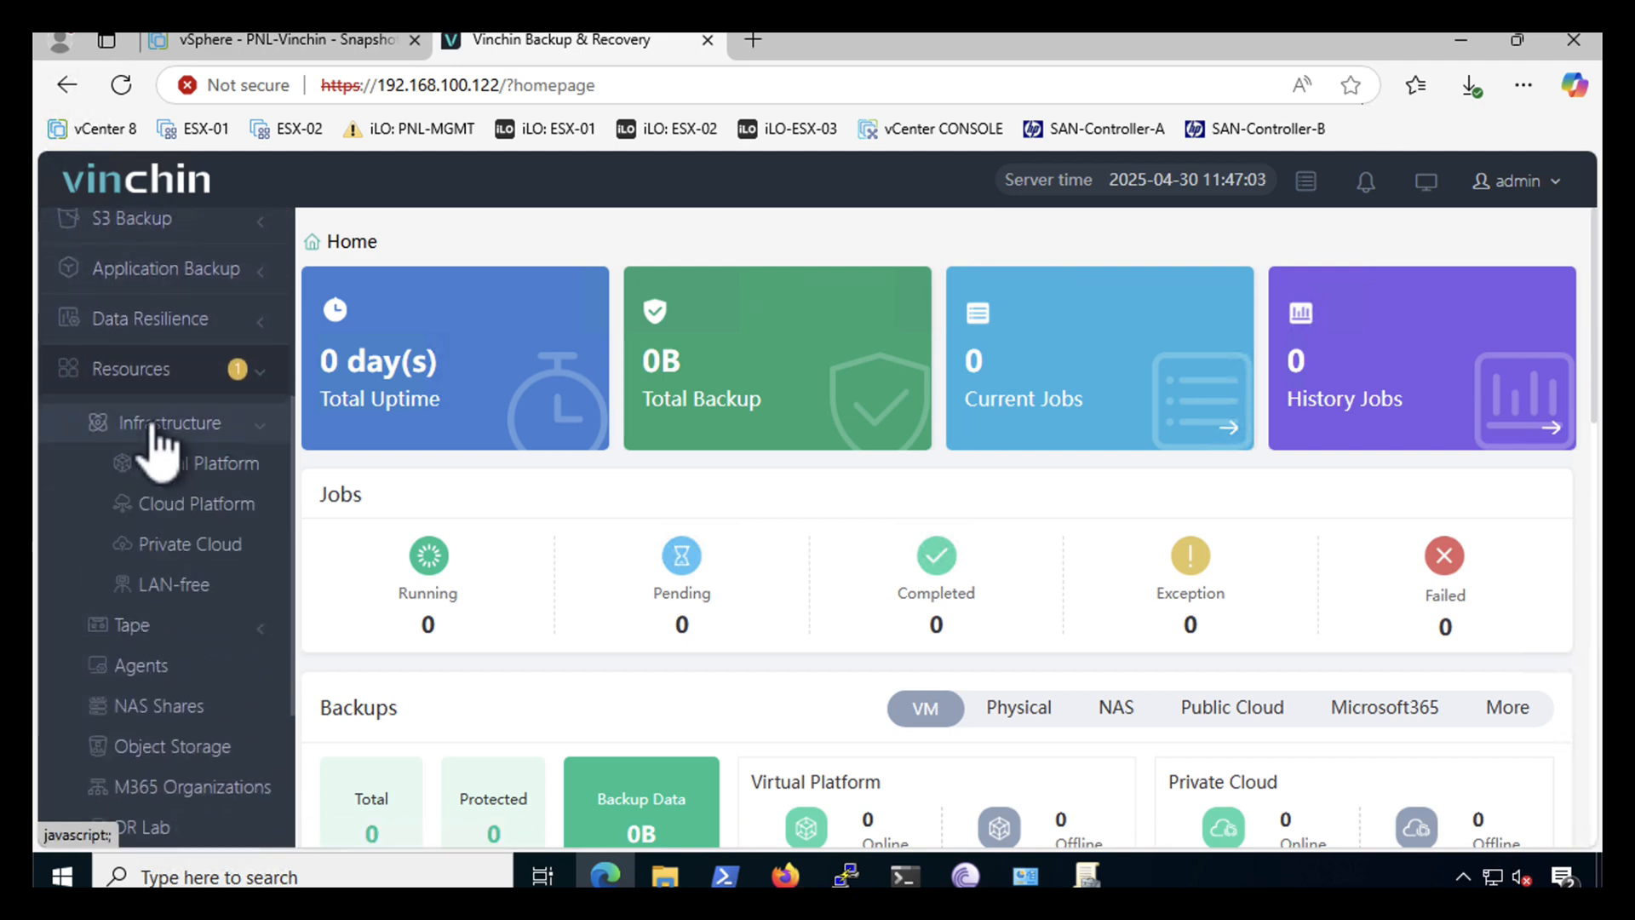
left_click(158, 474)
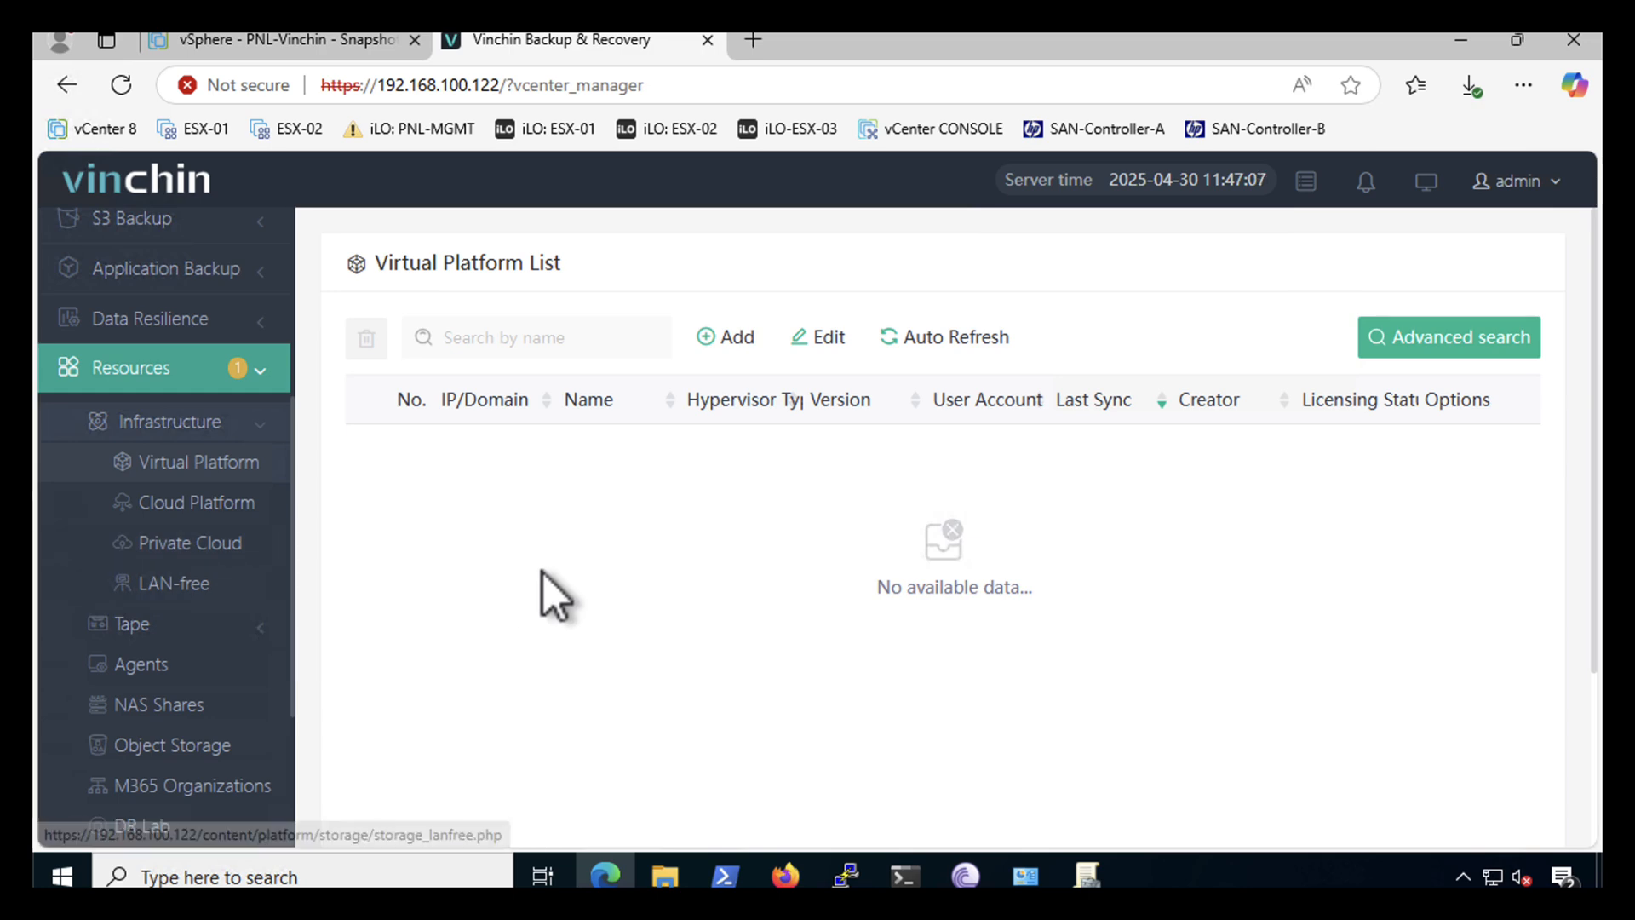
- Add the VMware vSphere vCenter 192.168.100.123 with its administrator username and password
left_click(728, 339)
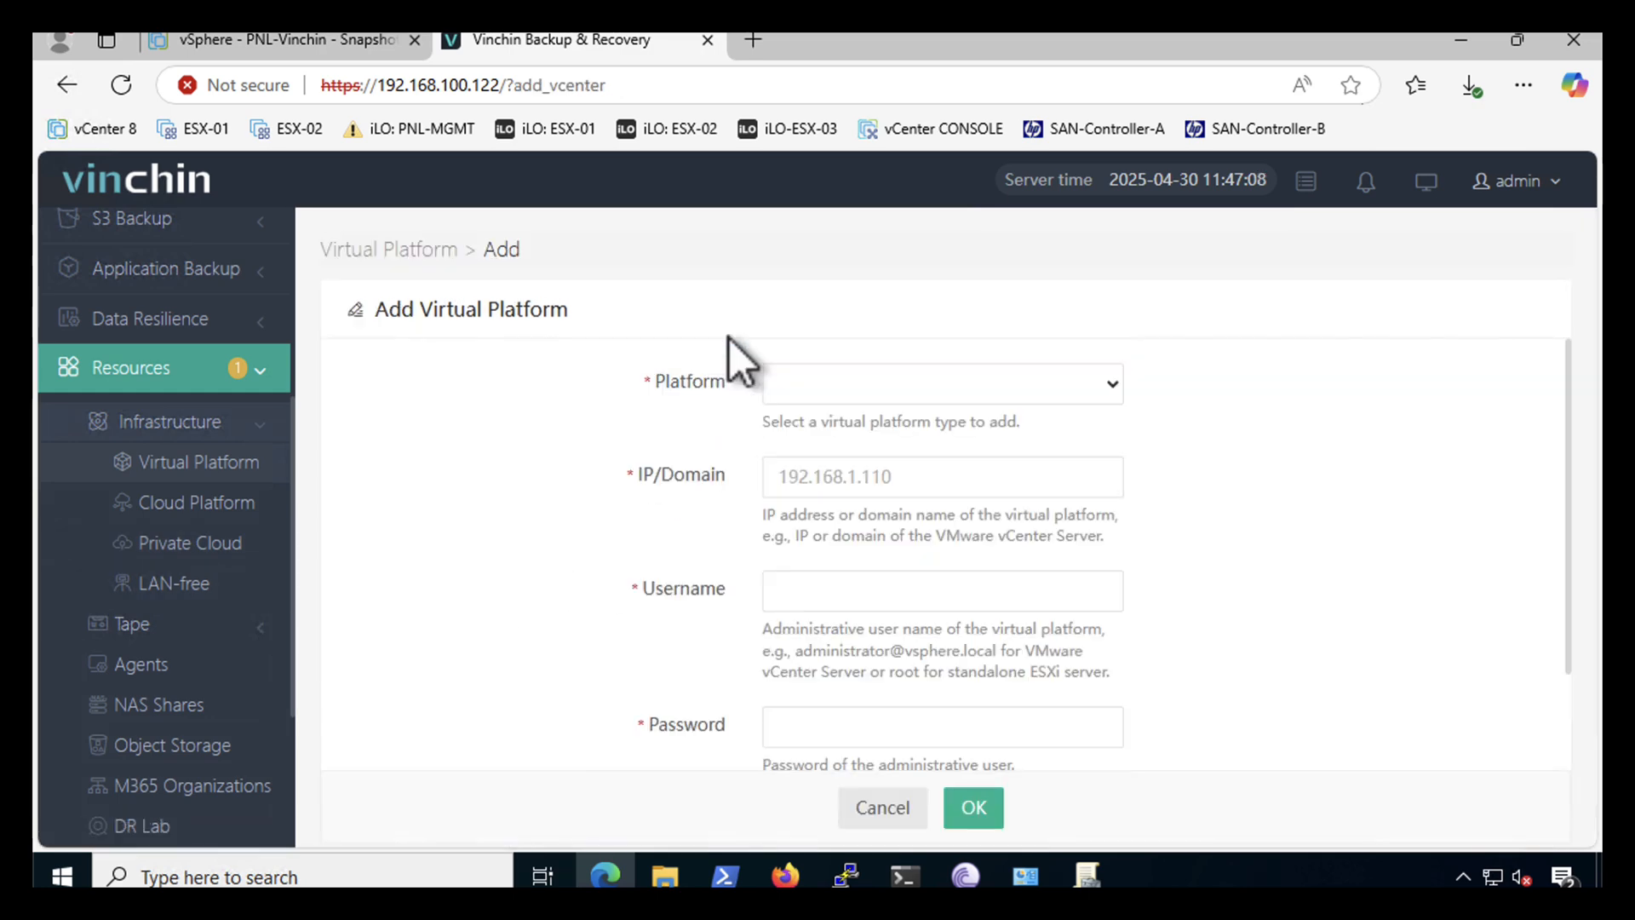
left_click(826, 383)
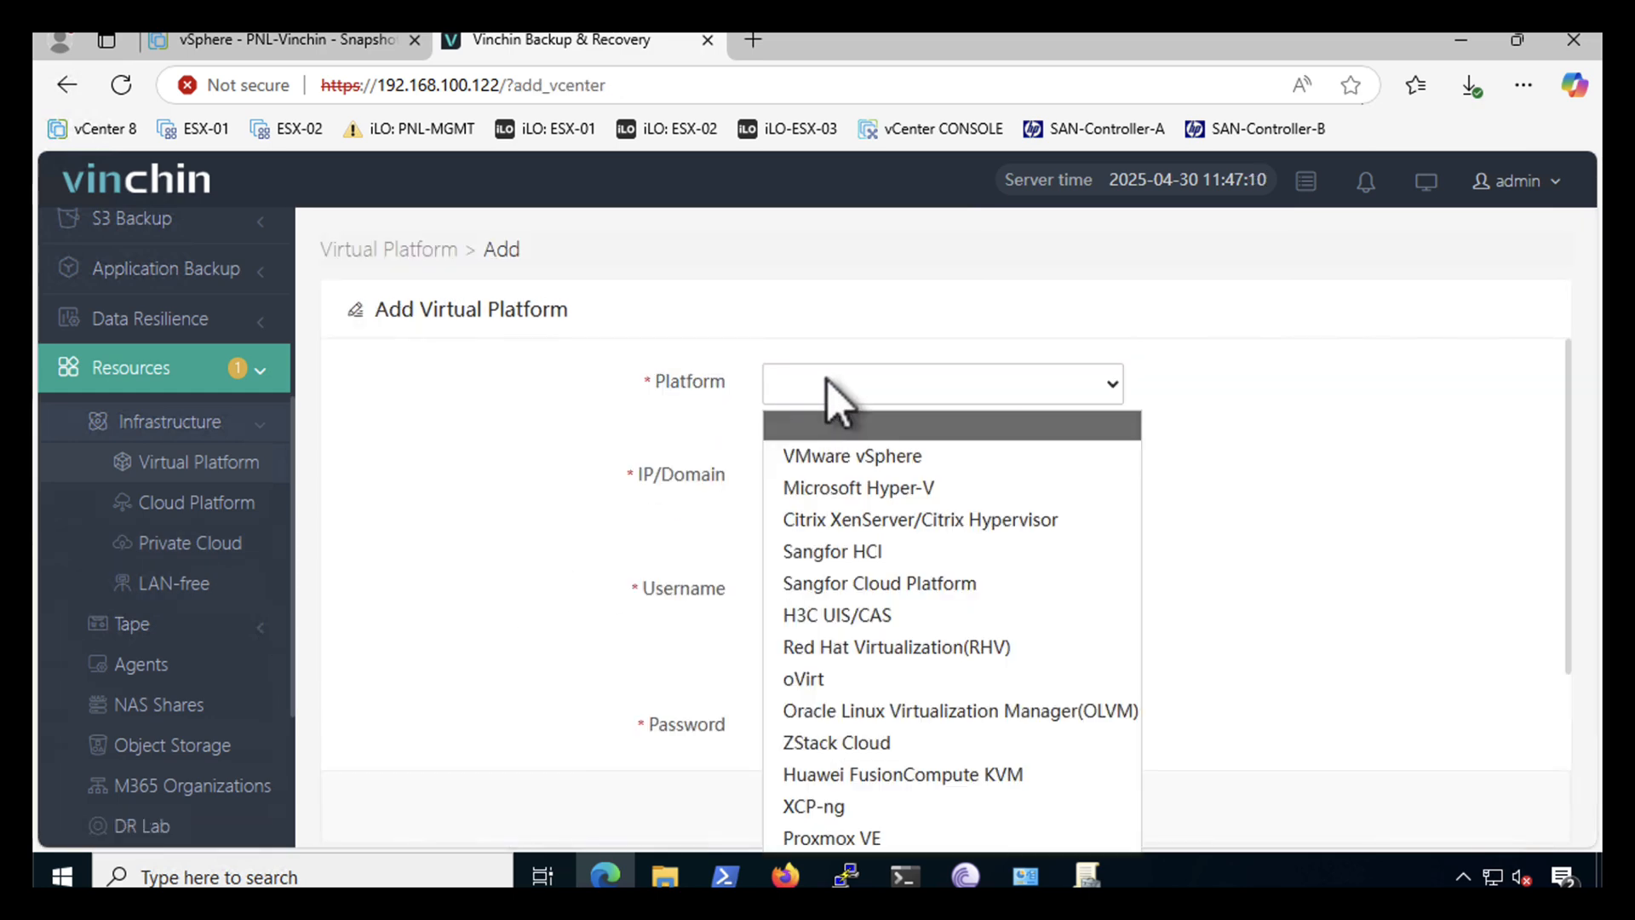
left_click(819, 451)
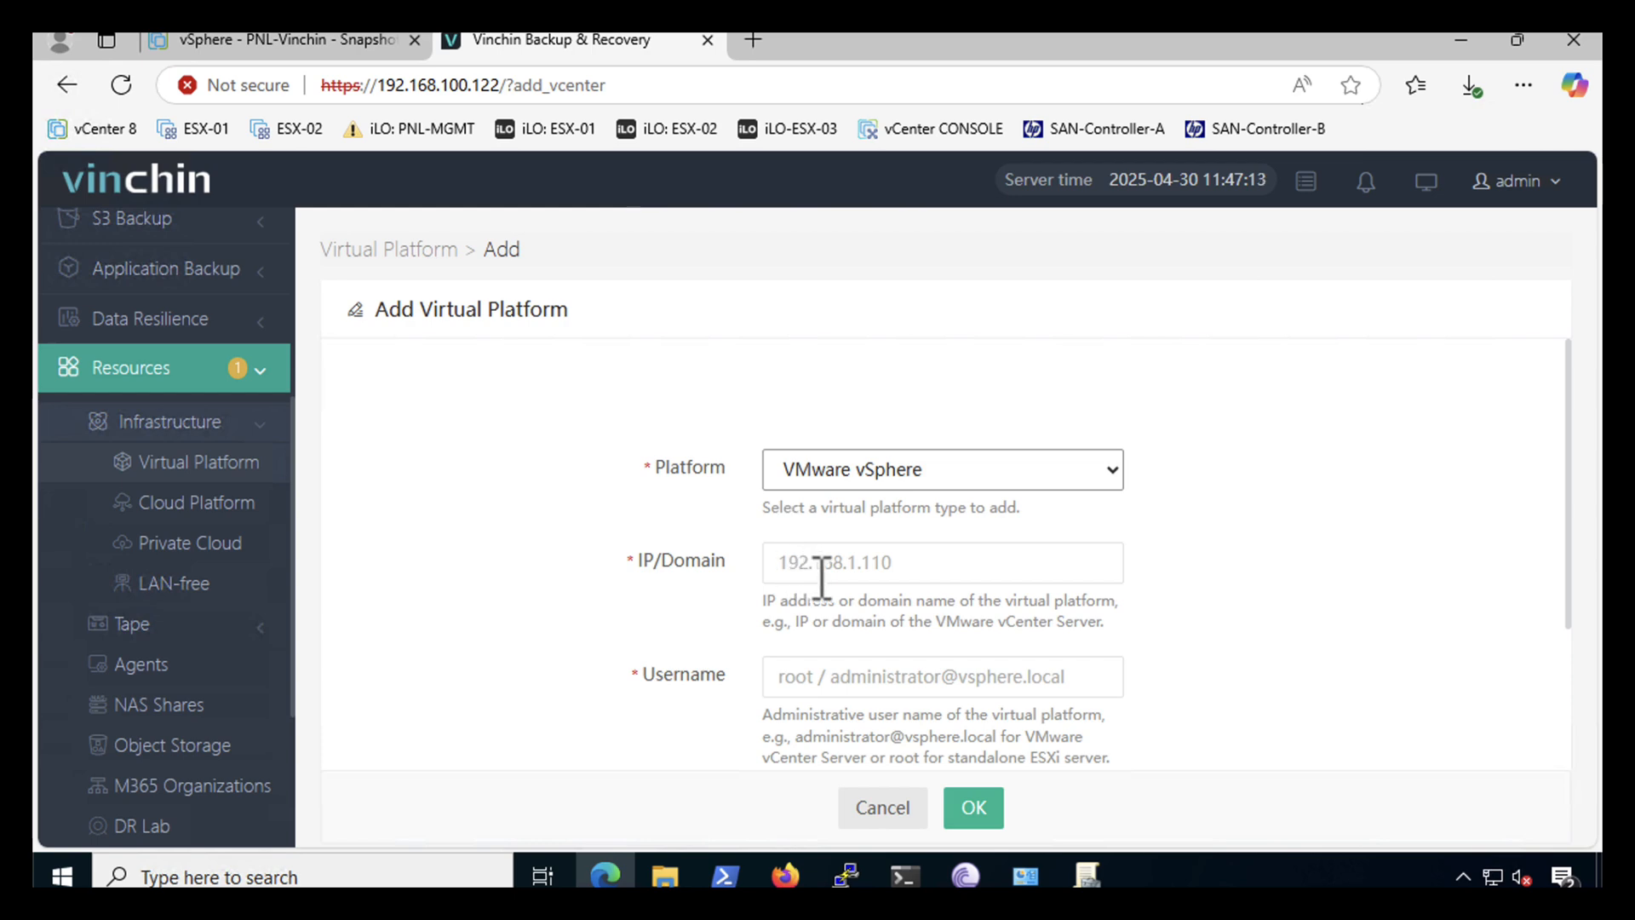
left_click(917, 565)
type("192.168.100.123")
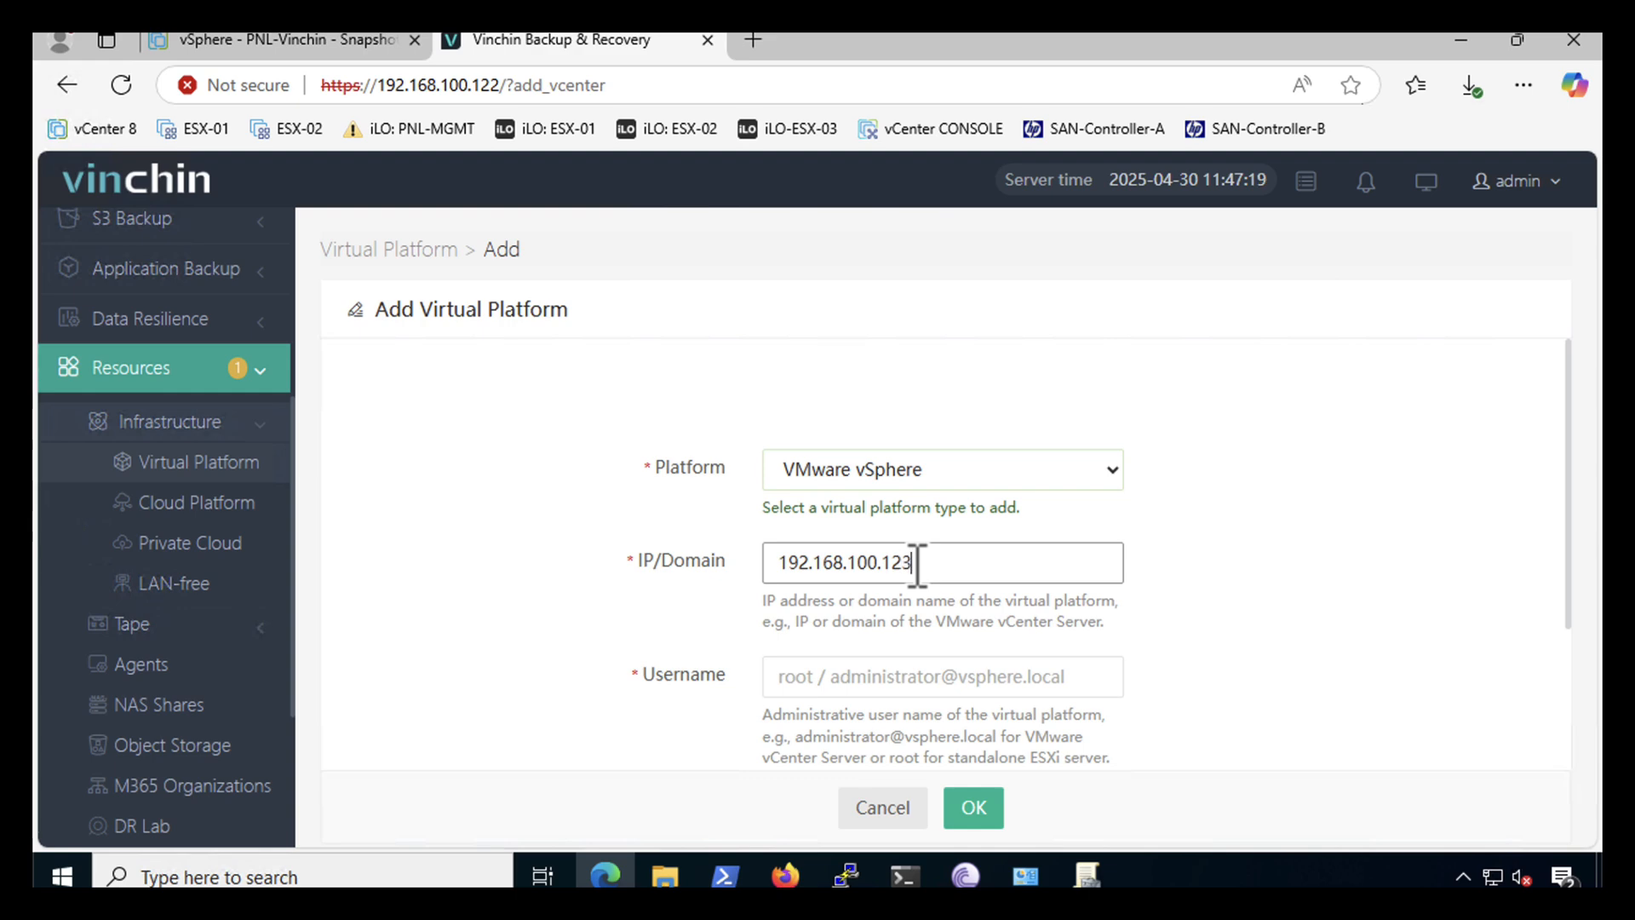
left_click(809, 679)
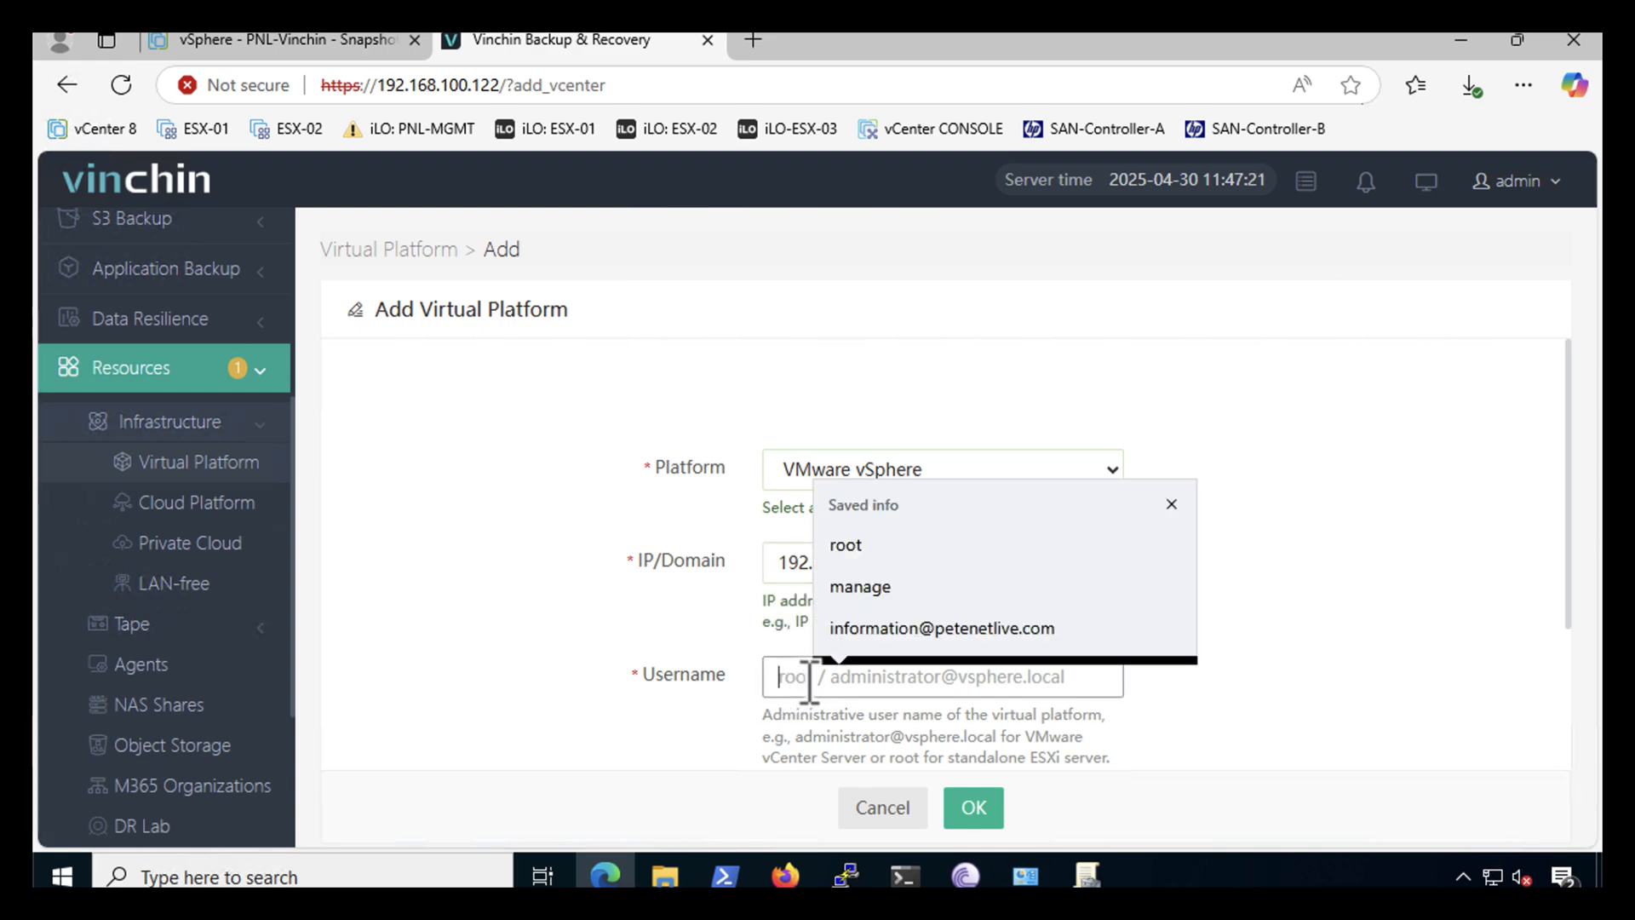
type("administrator@vsphere.local")
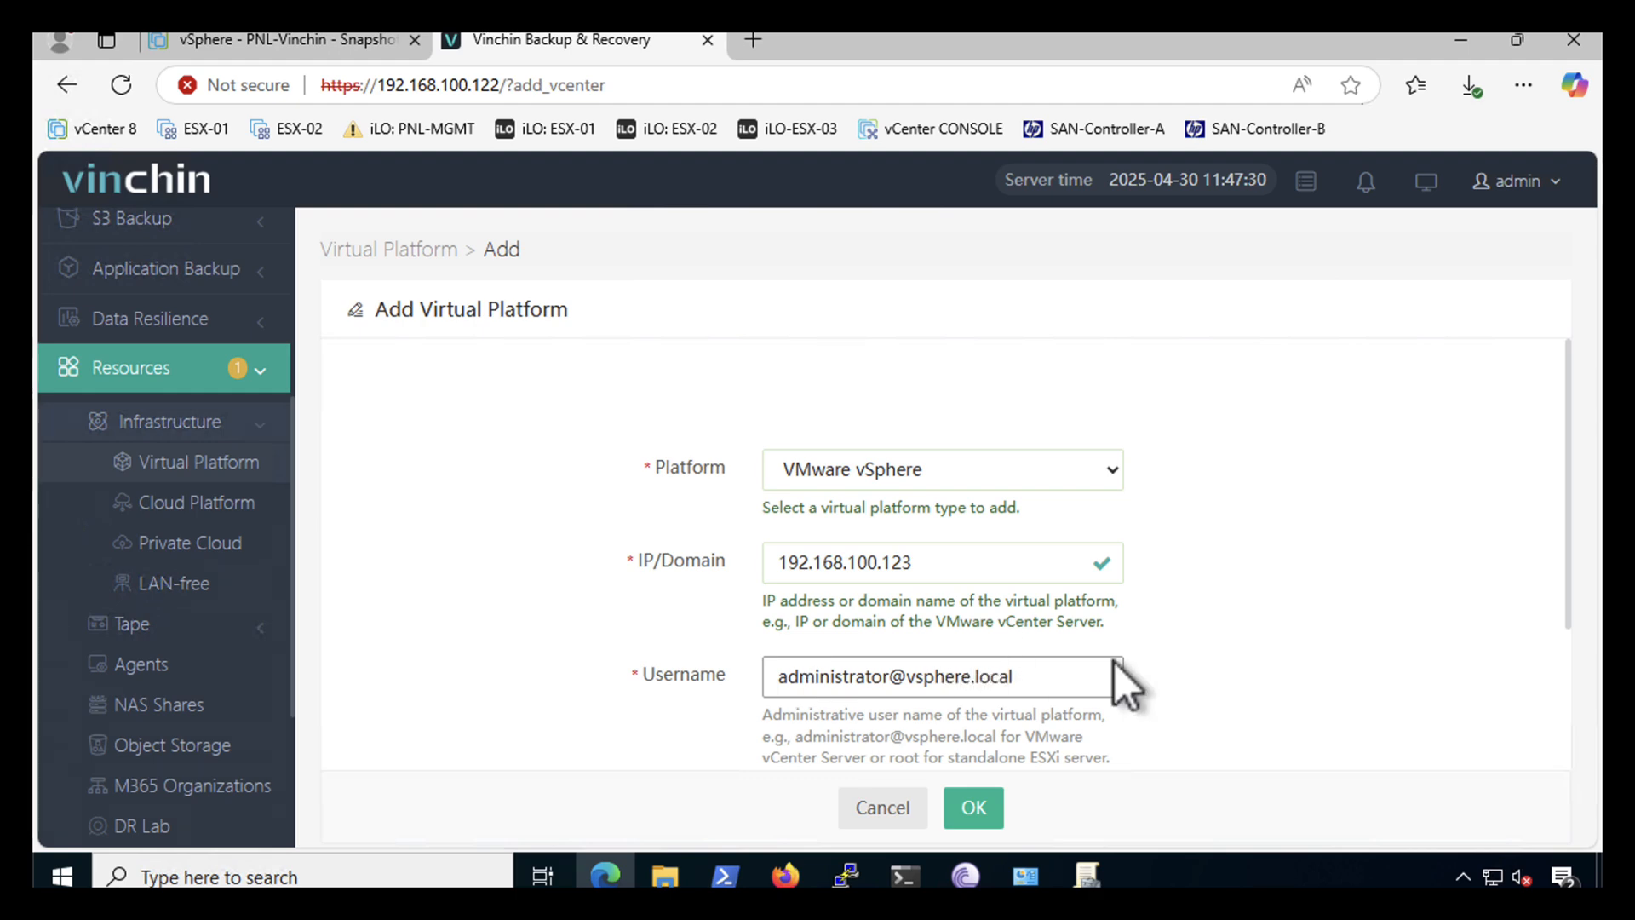
scroll(1218, 677, "down", 3)
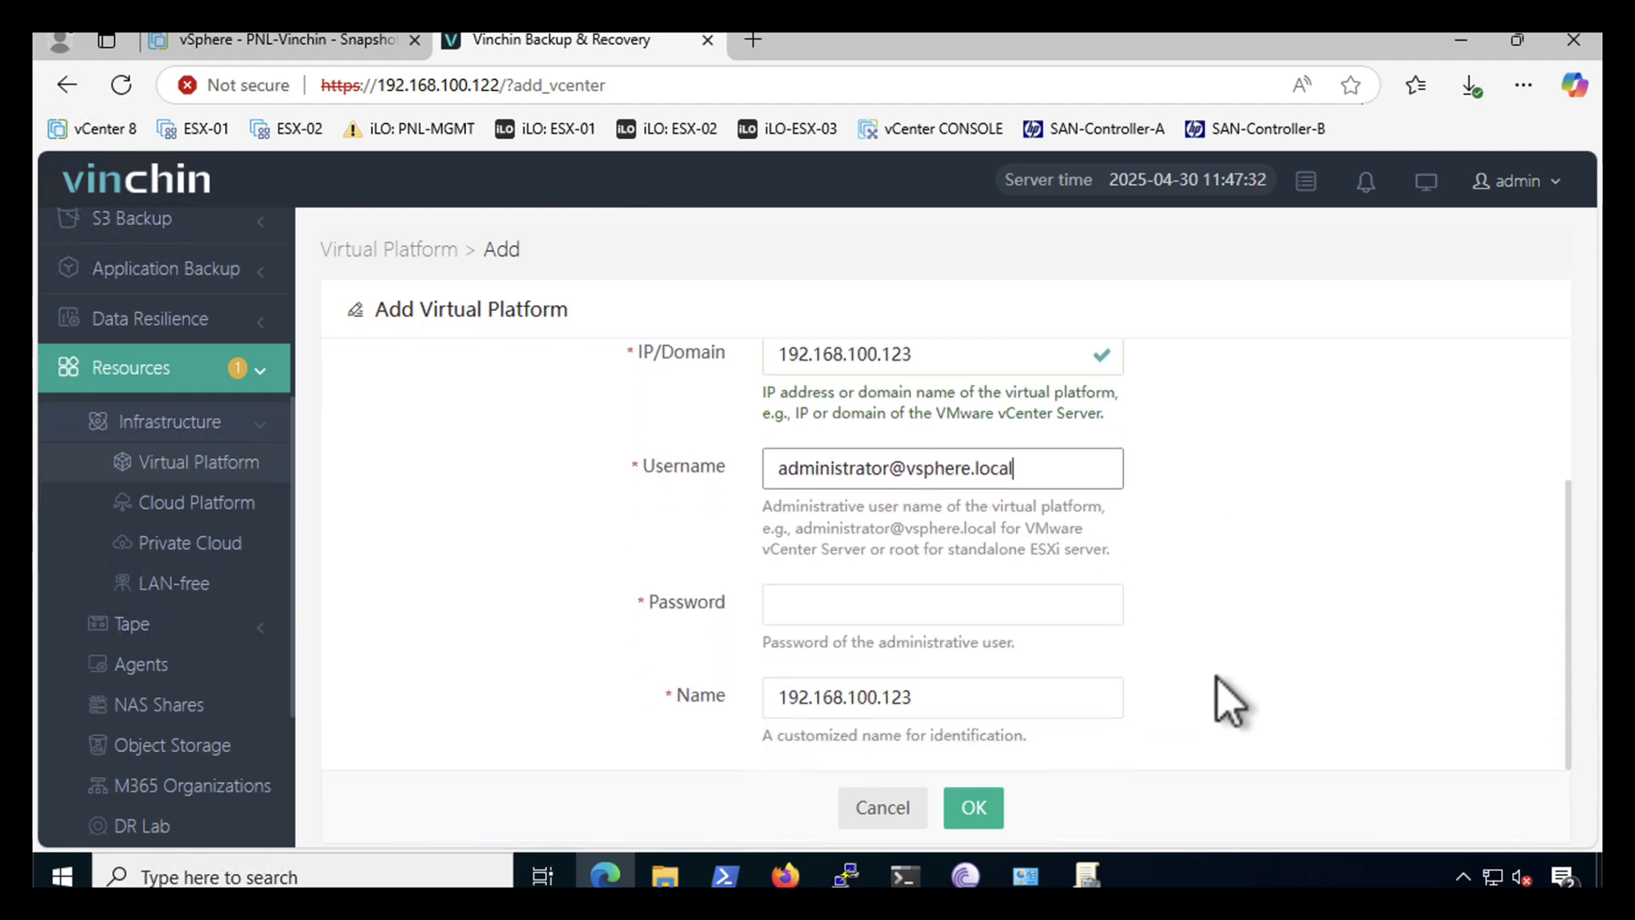
left_click(812, 601)
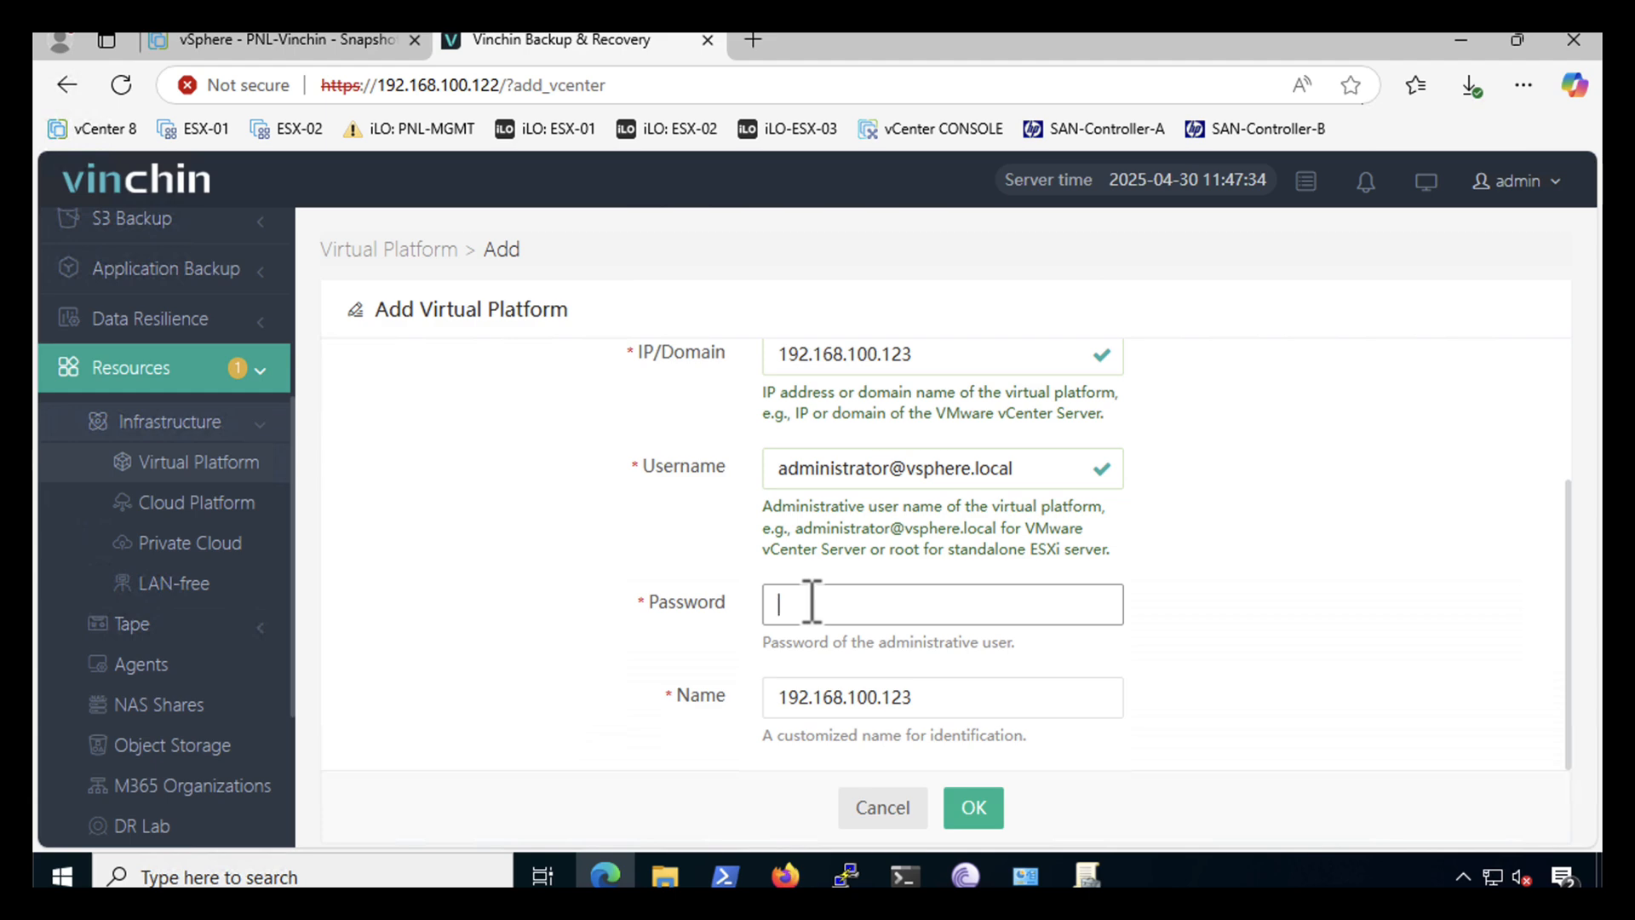
type("••")
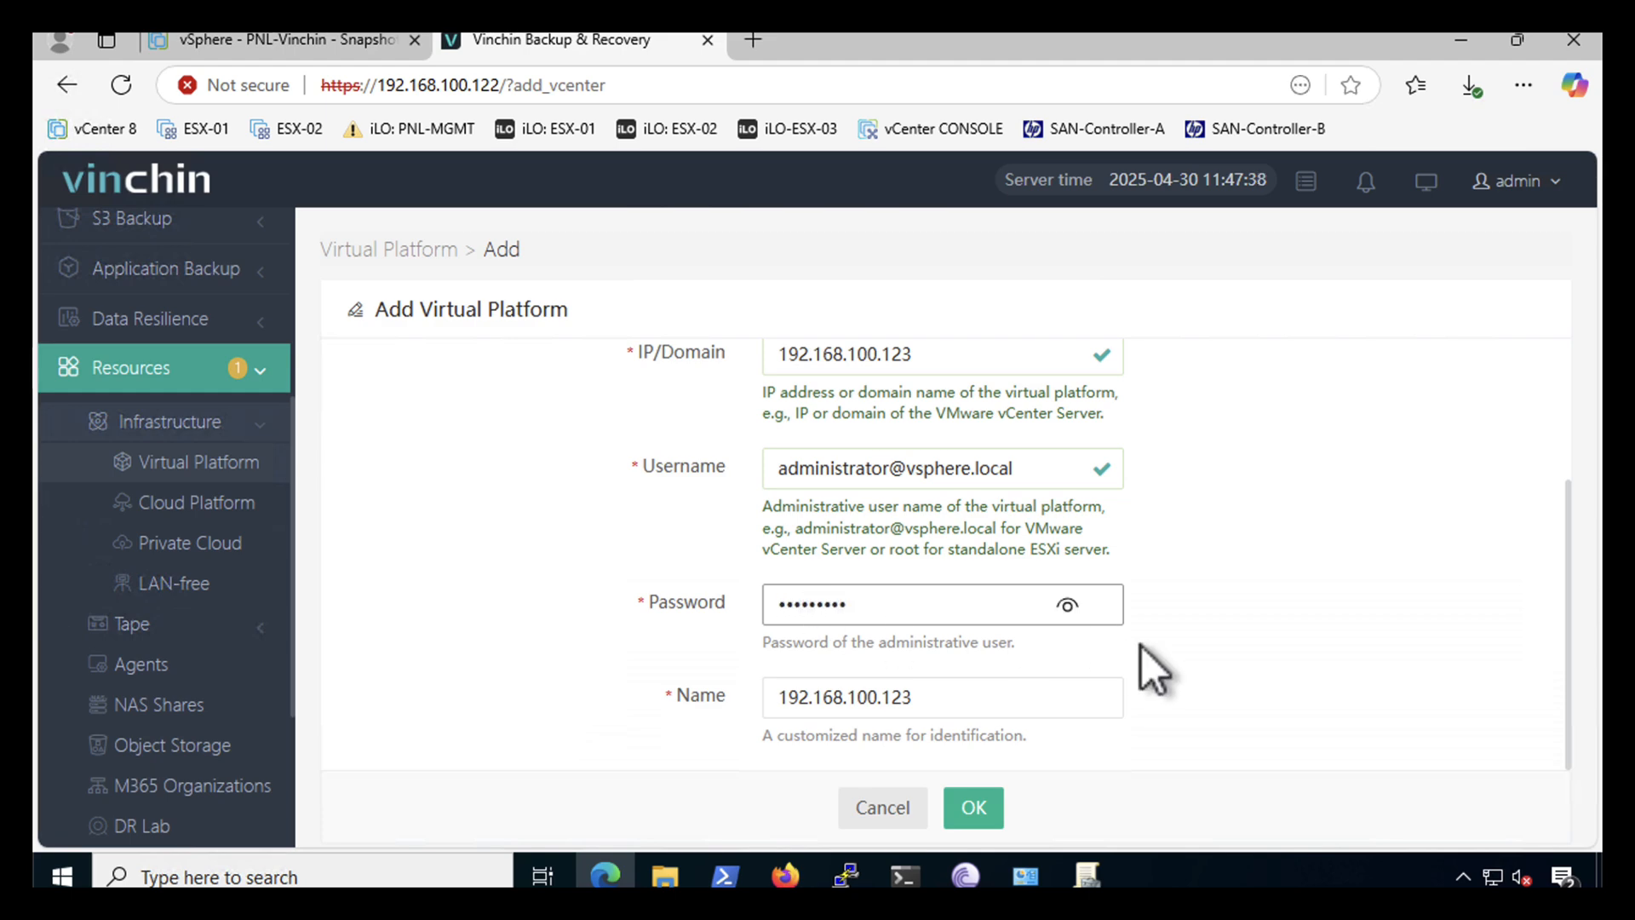
left_click(972, 807)
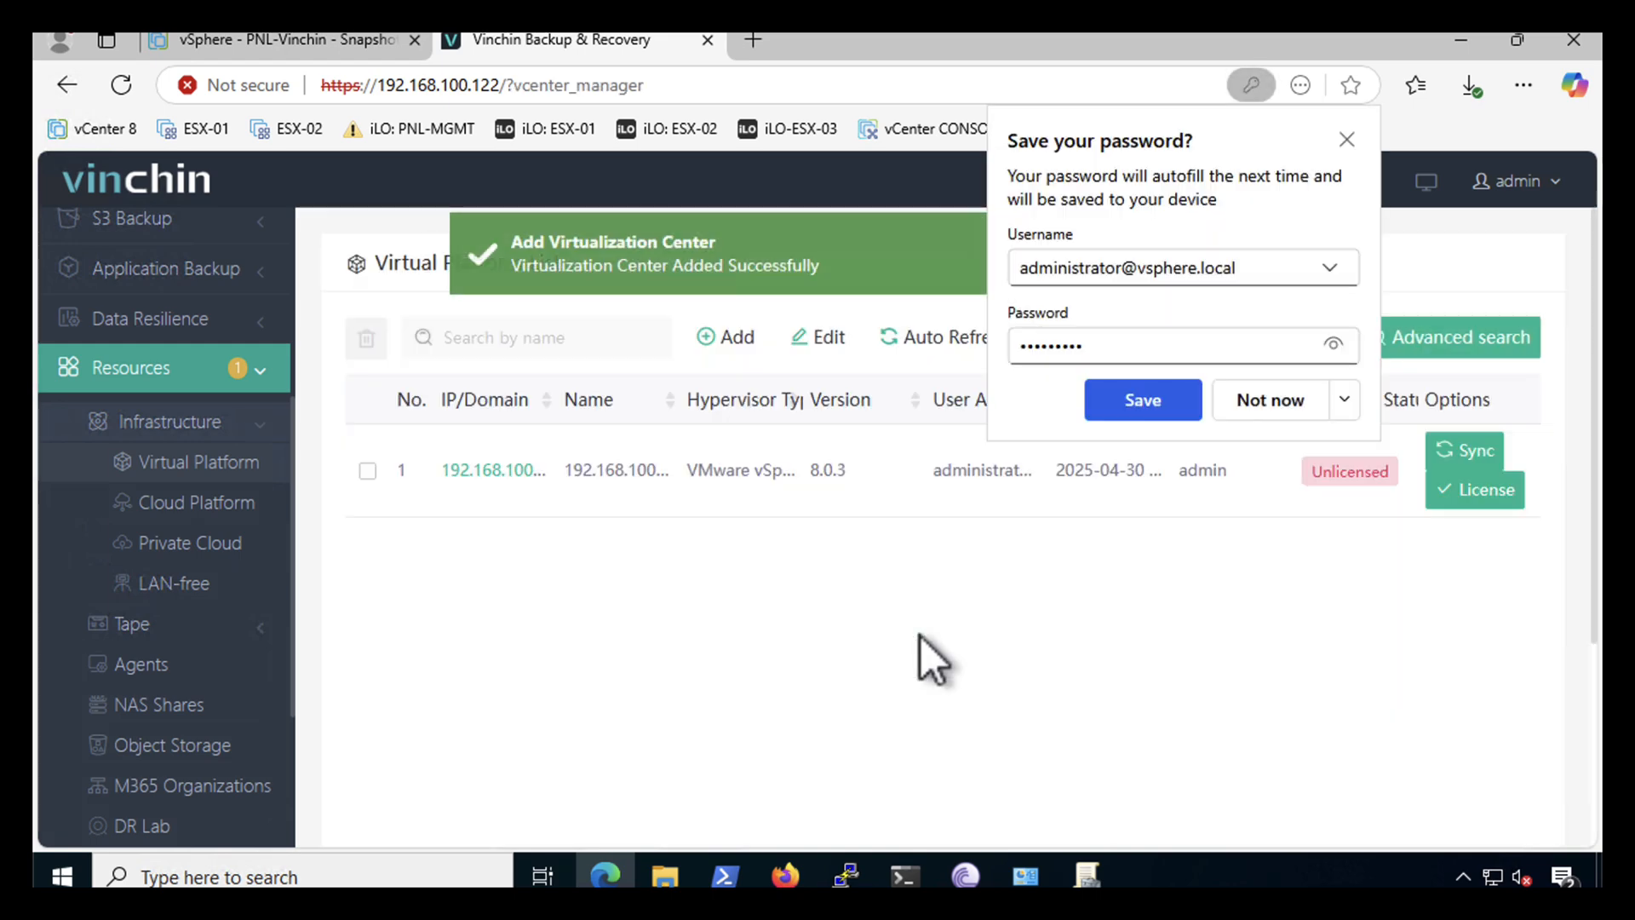
- Save the browser credentials and license all three ESXi hosts of the vSphere platform
left_click(1129, 401)
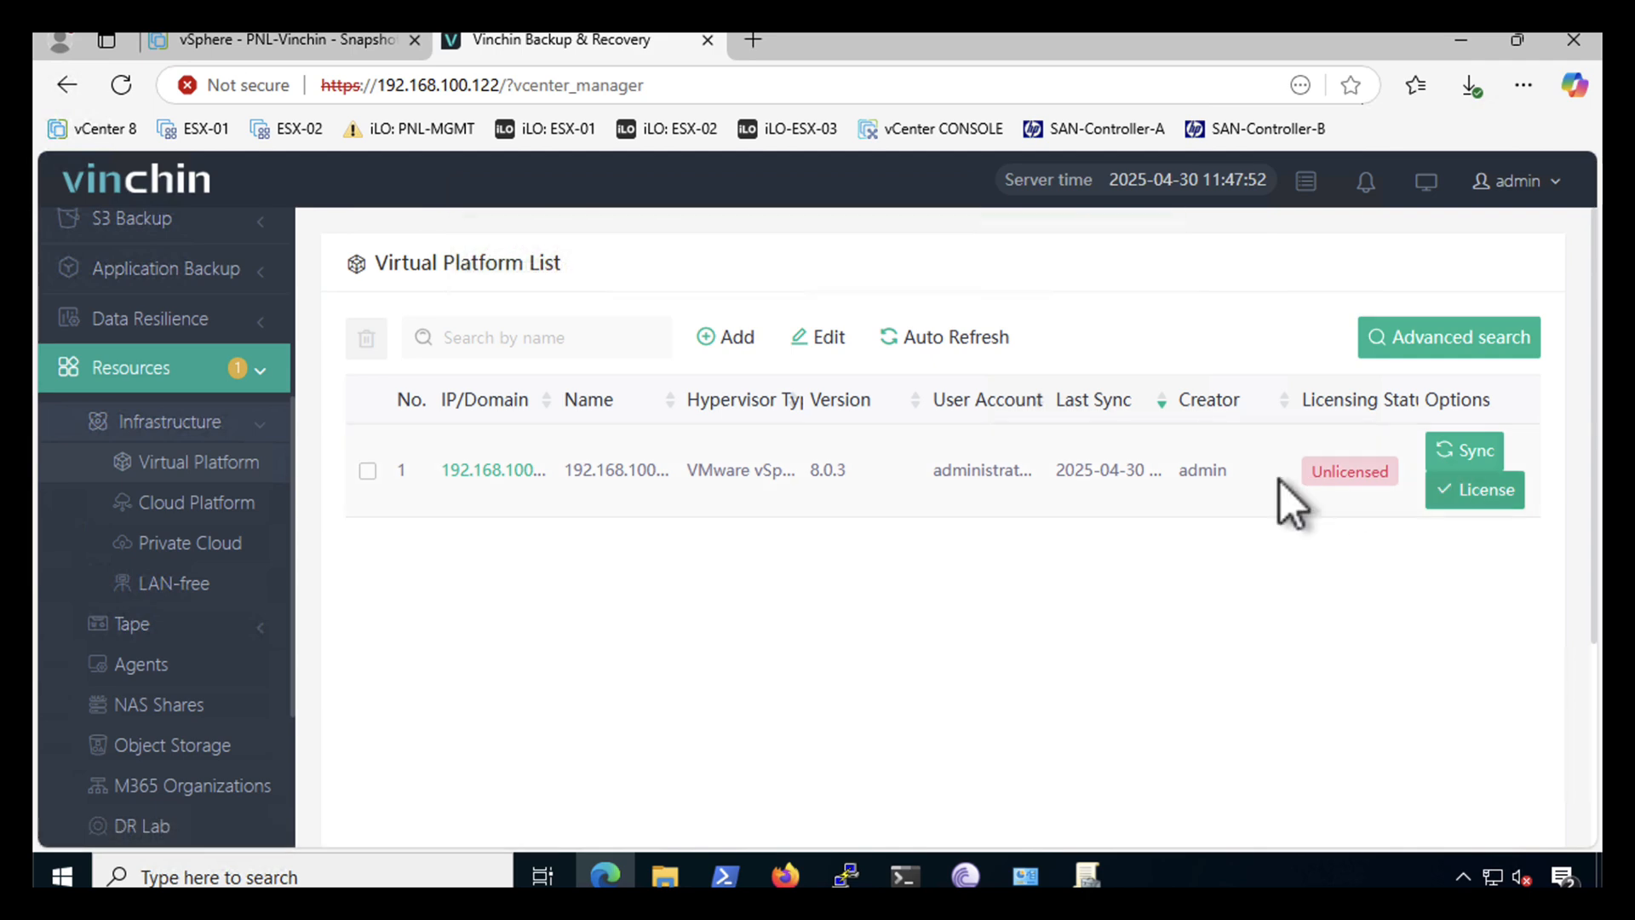
left_click(1486, 501)
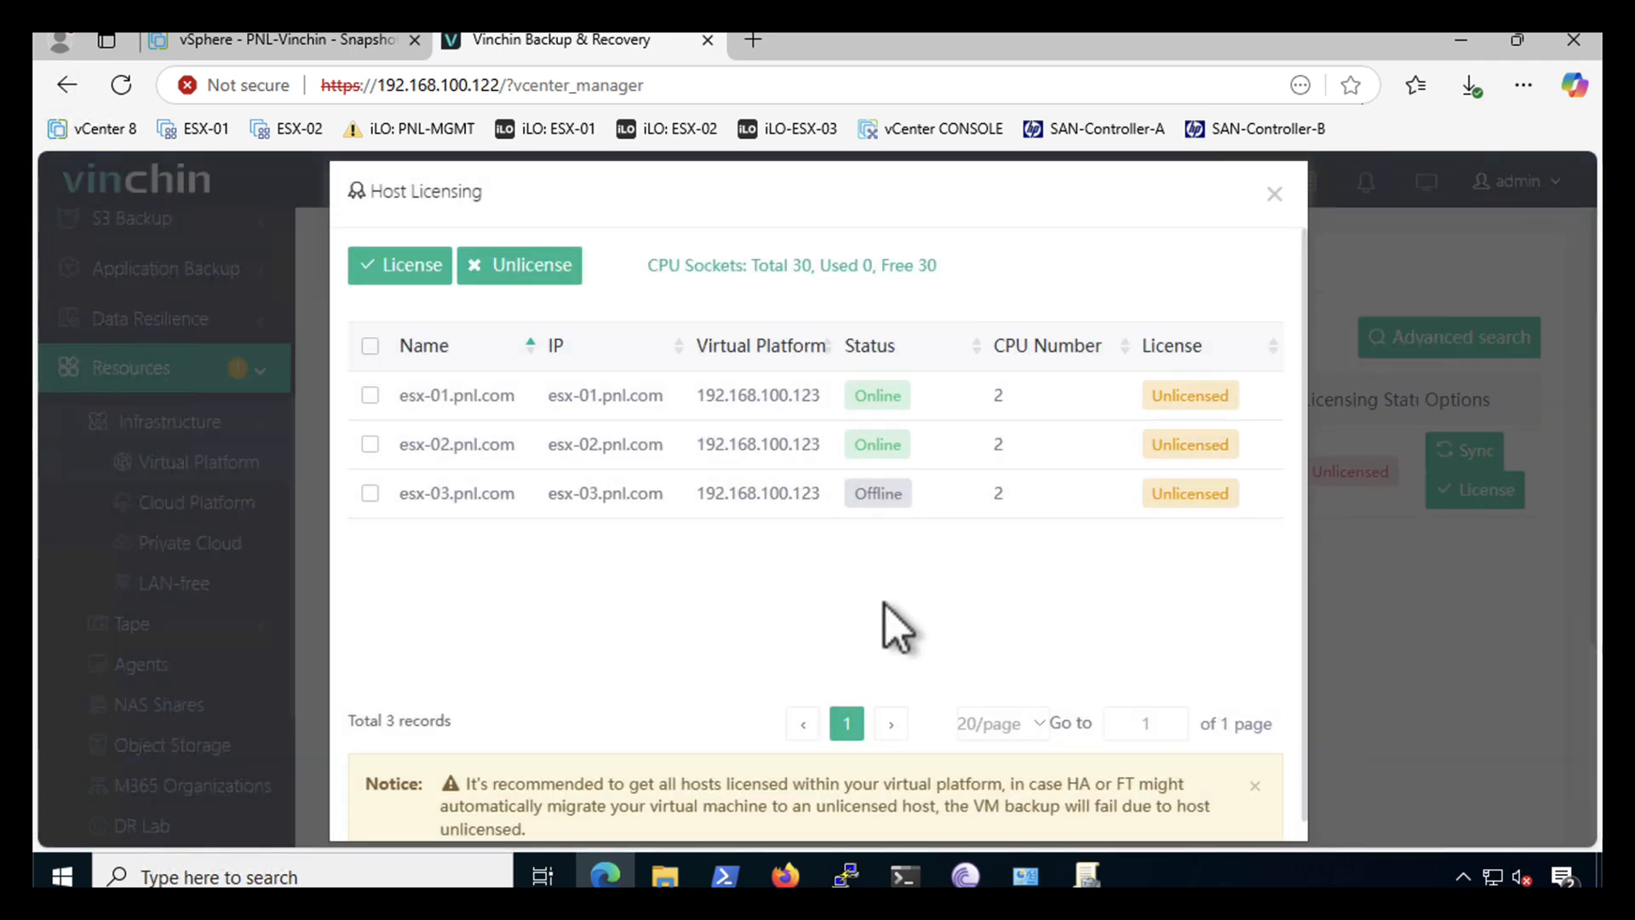
left_click(371, 346)
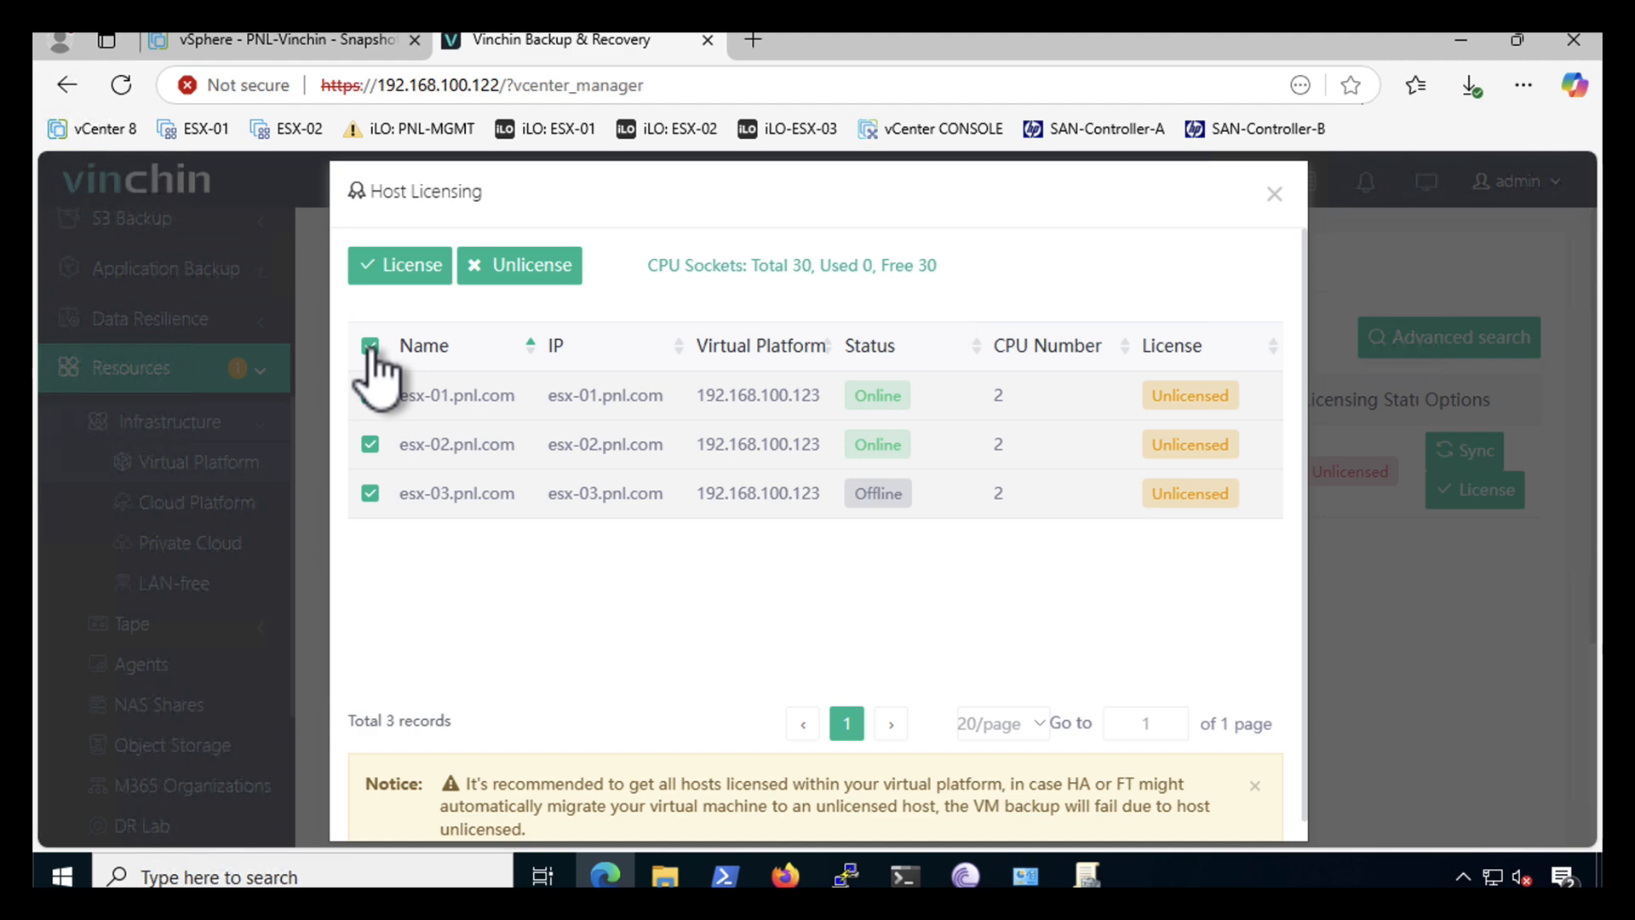
left_click(403, 264)
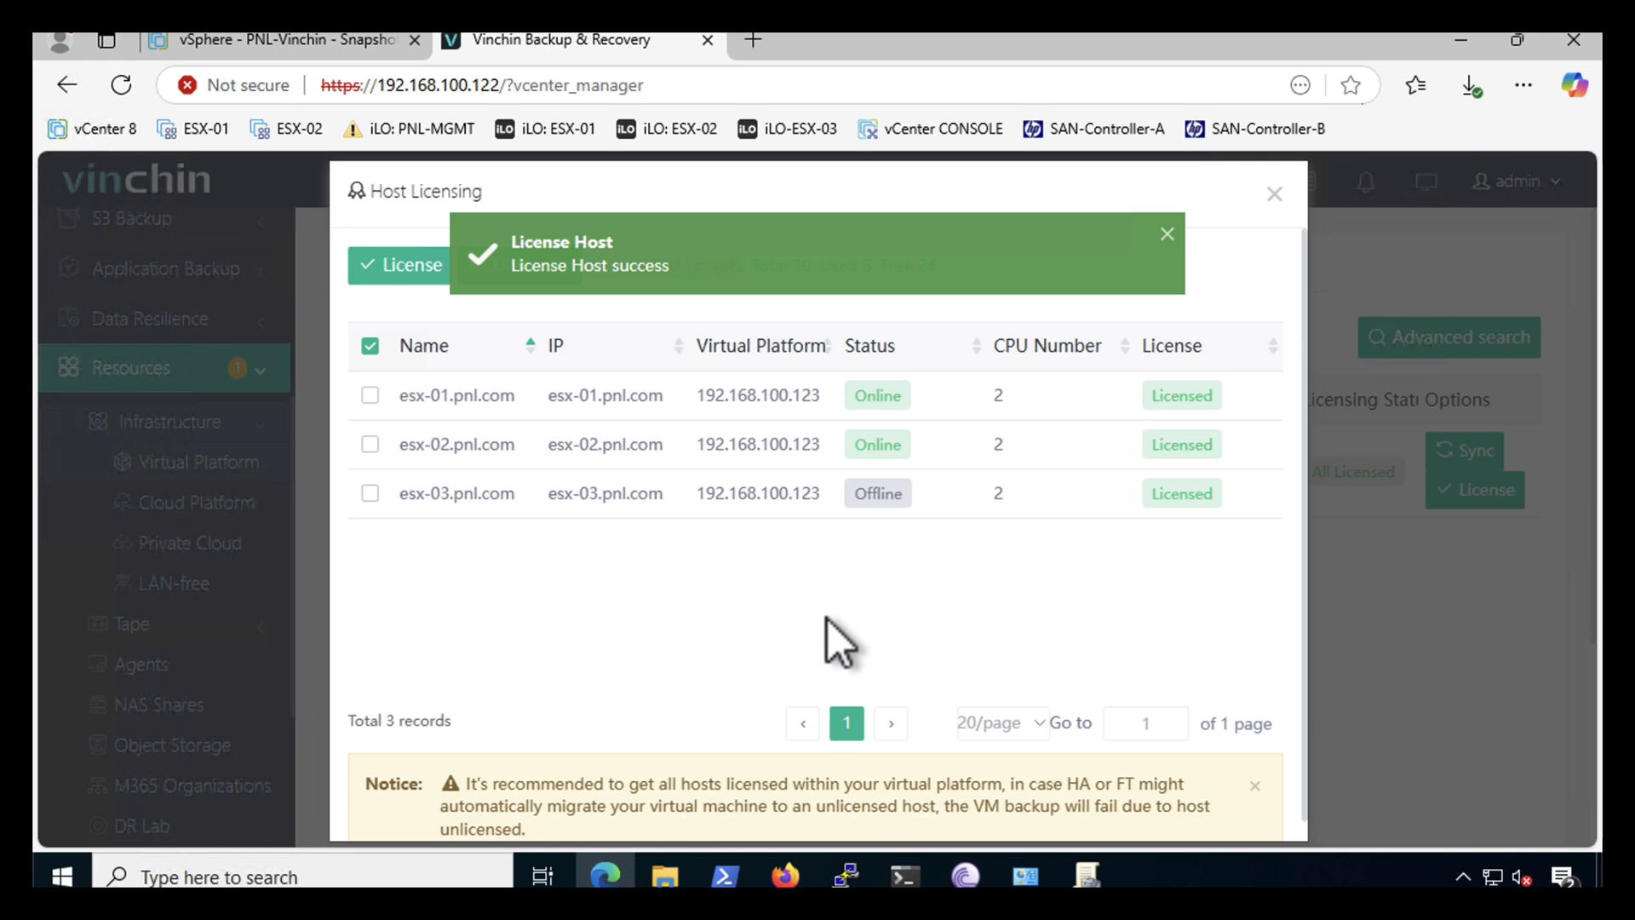
scroll(827, 620, "down", 1)
scroll(827, 620, "up", 1)
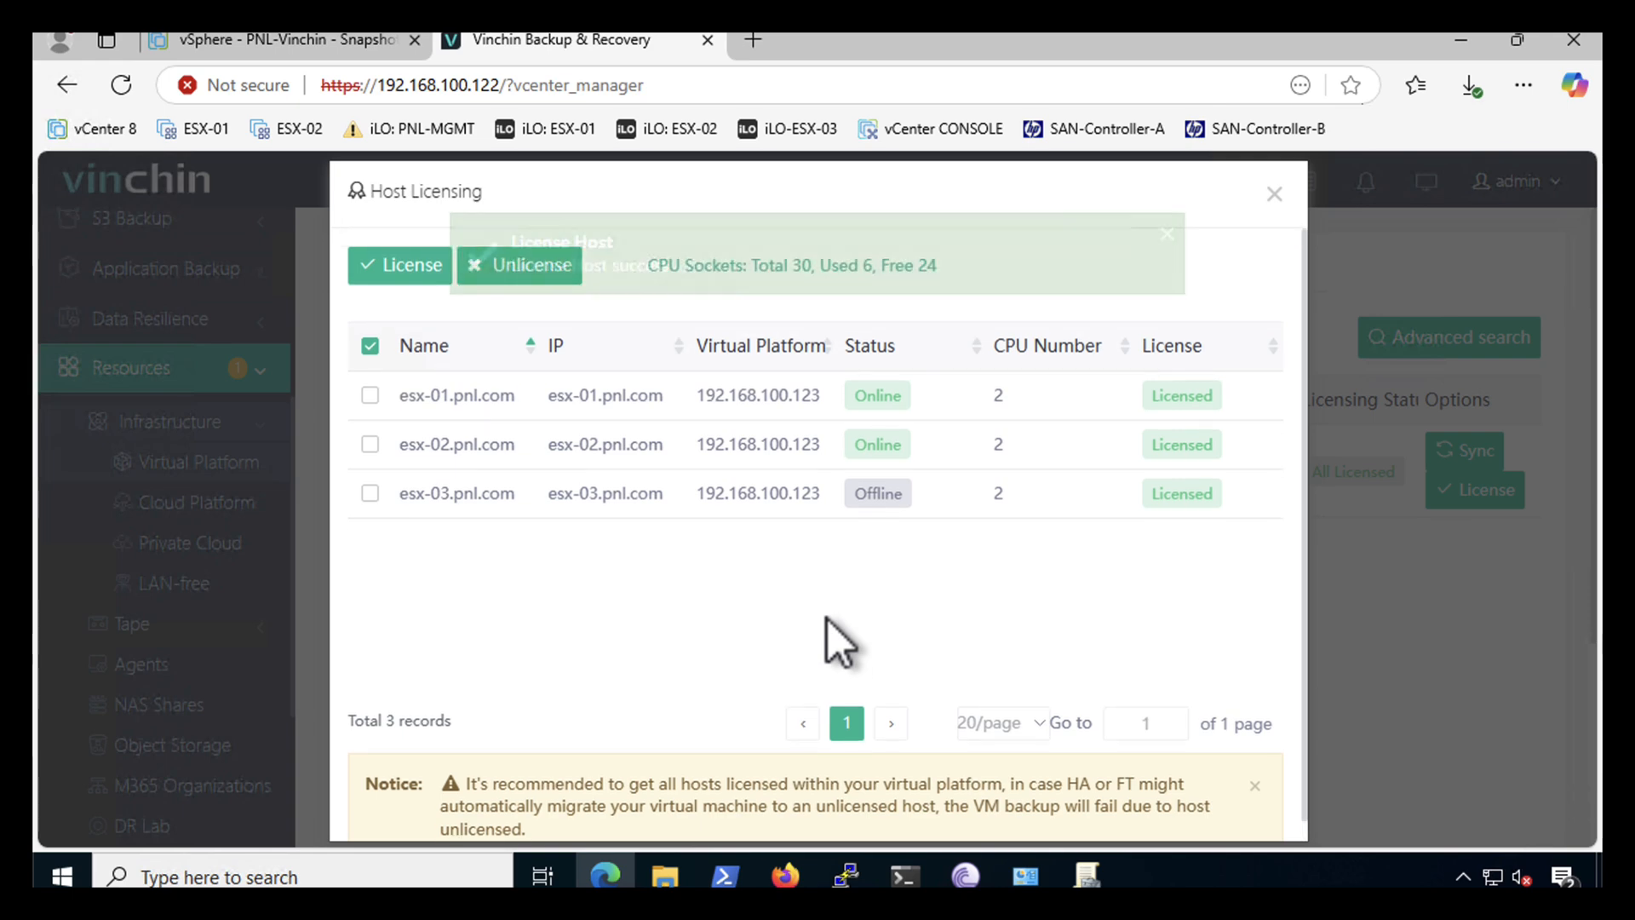
left_click(1272, 196)
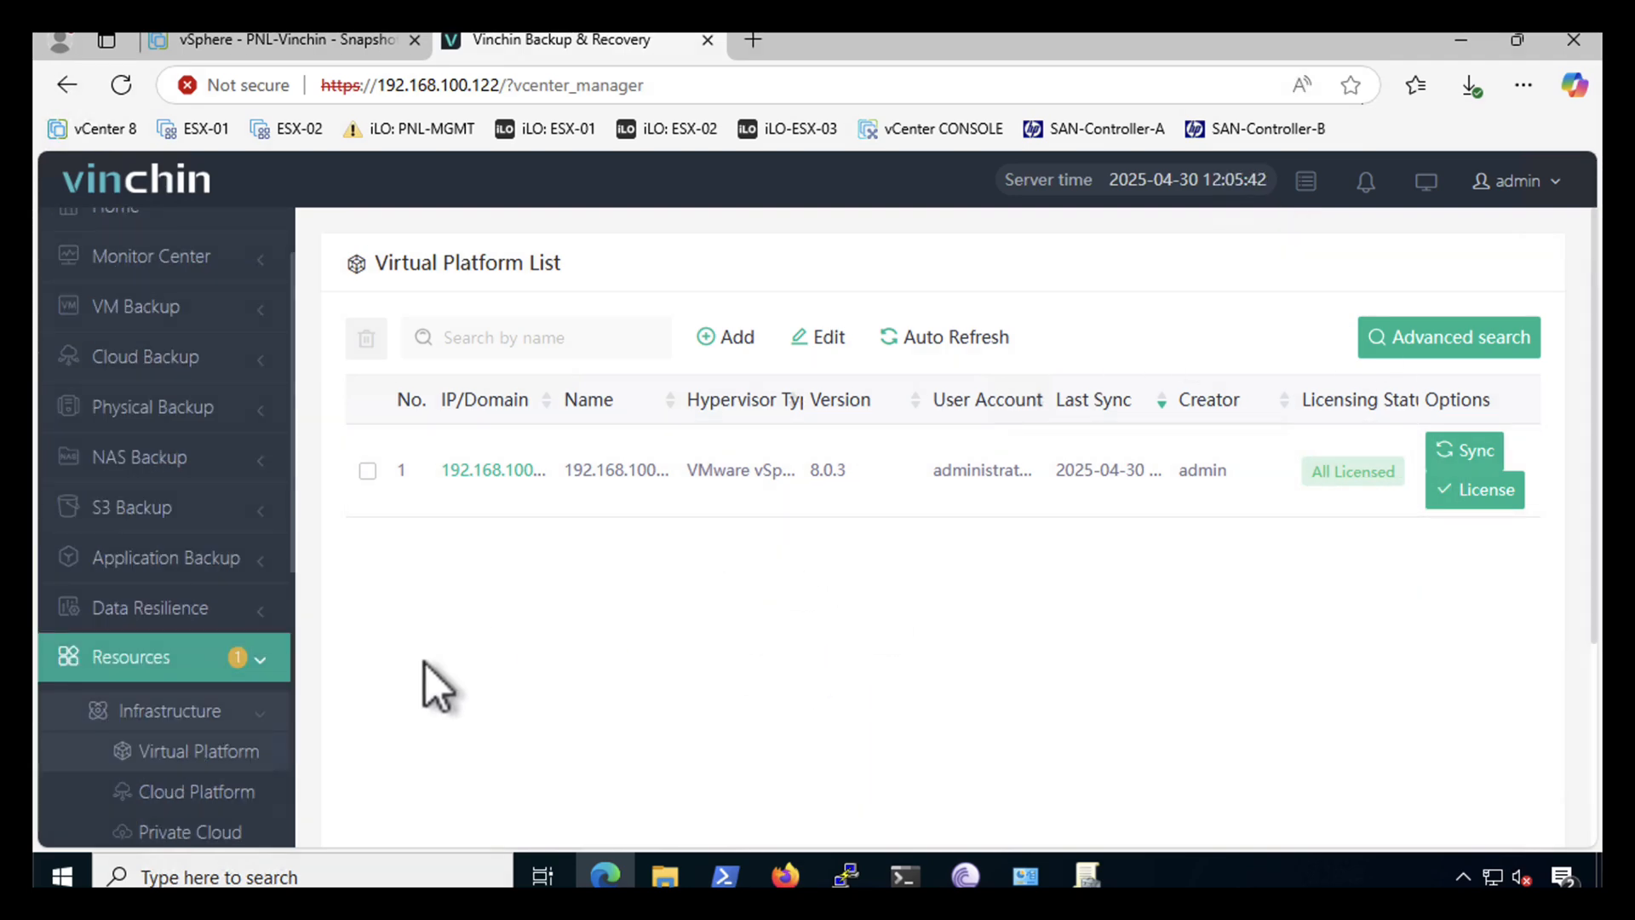
- Start adding a new backup storage of type NFS Share
scroll(179, 808, "down", 3)
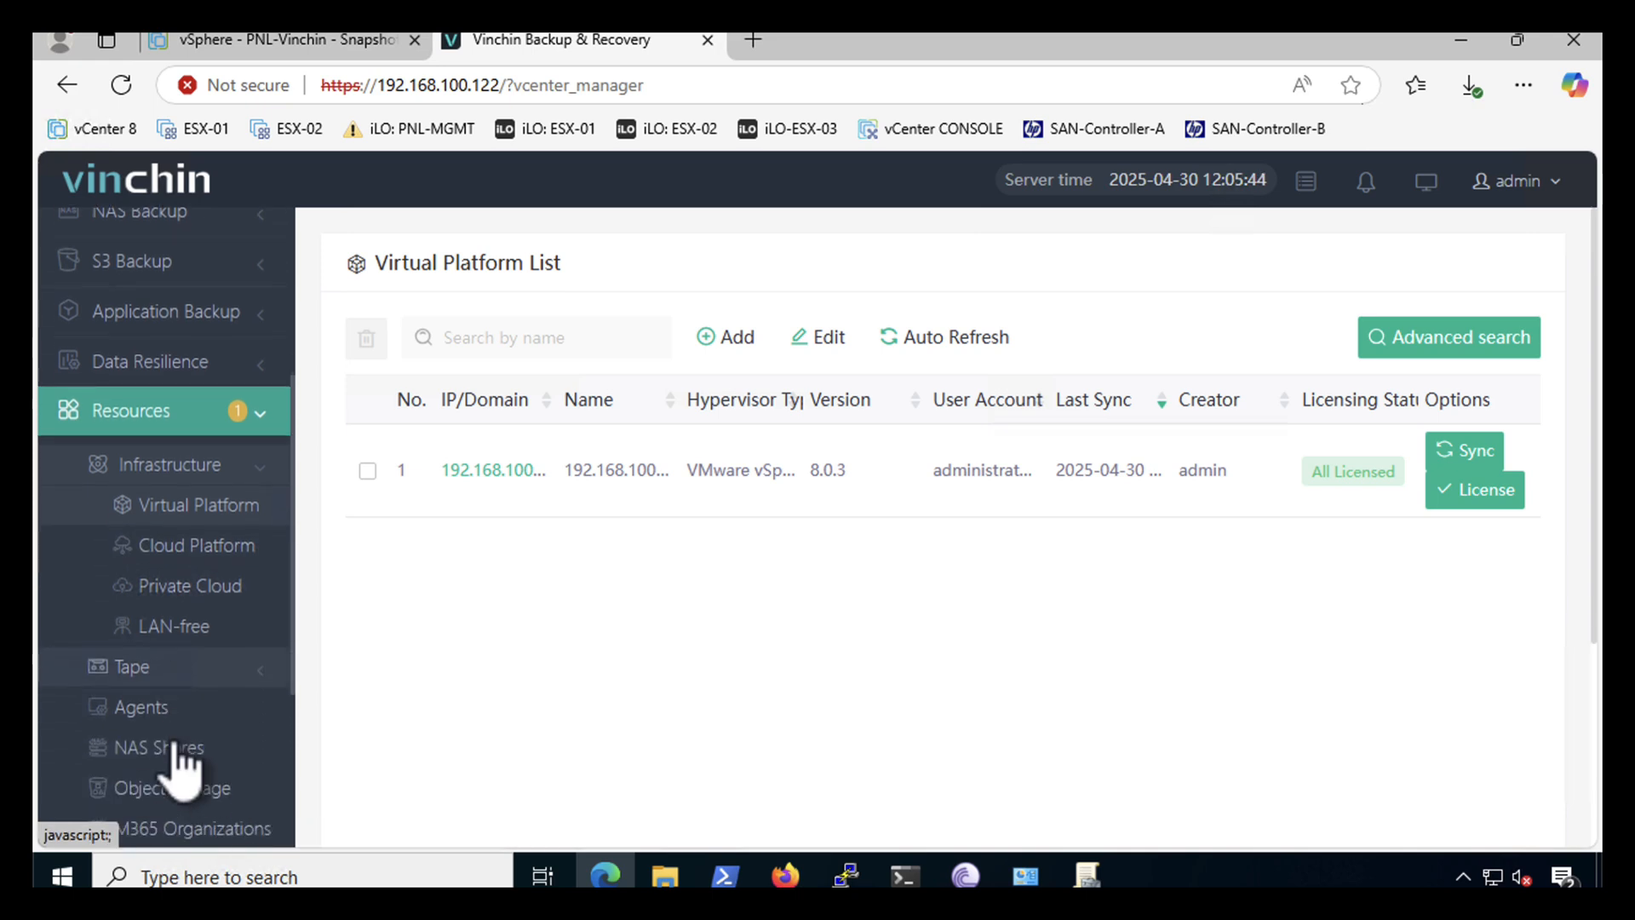
scroll(175, 749, "down", 4)
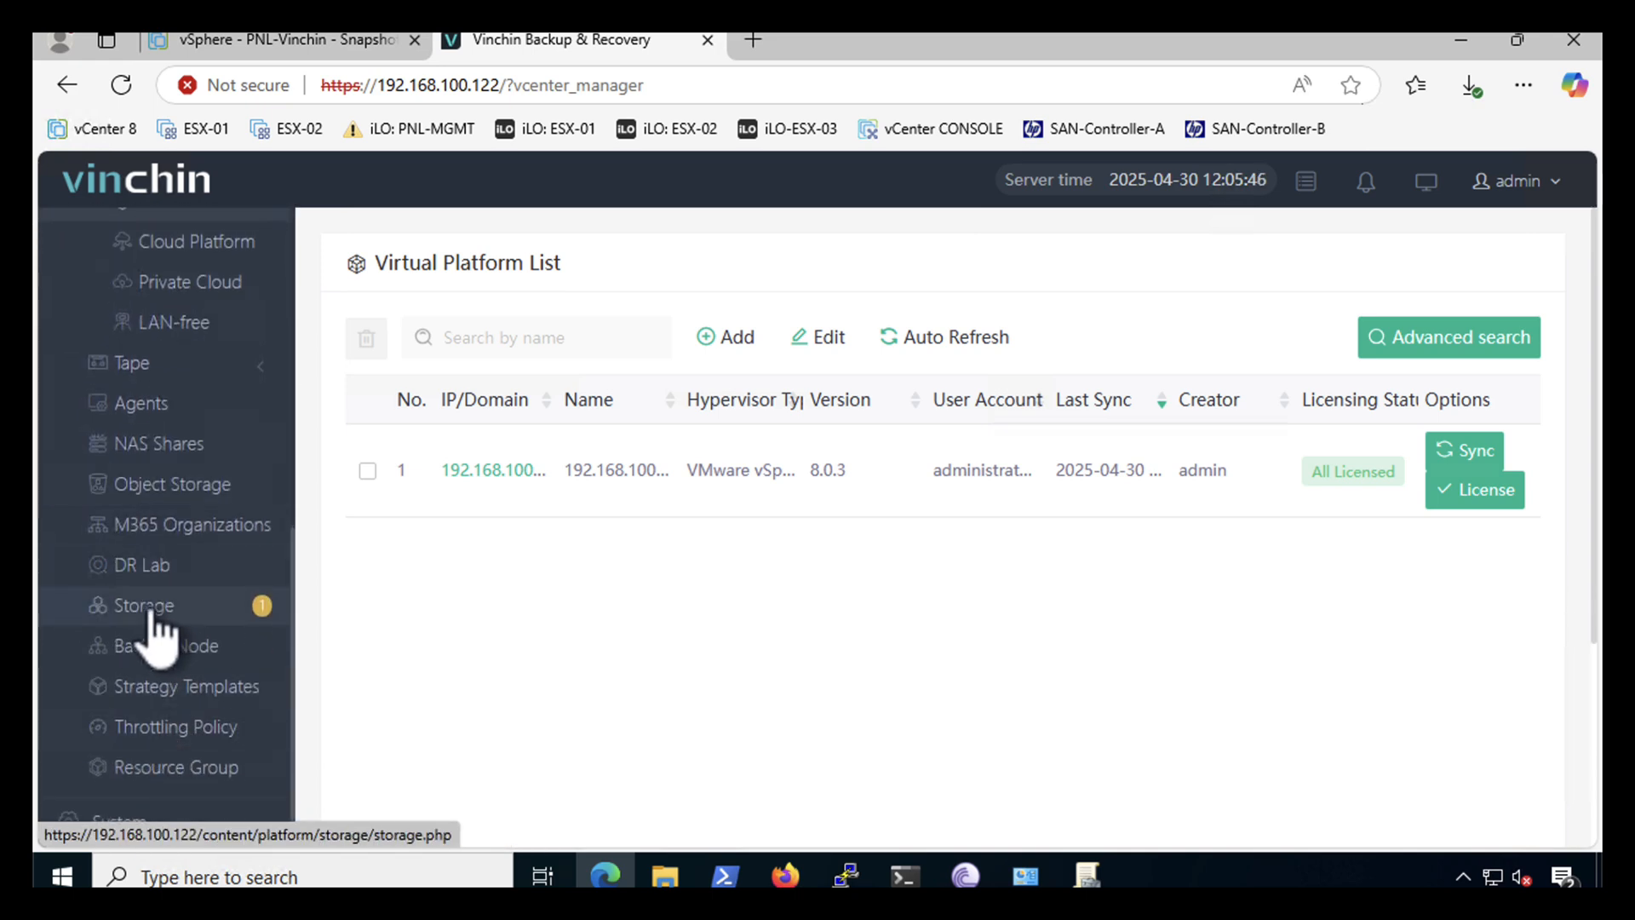
left_click(145, 607)
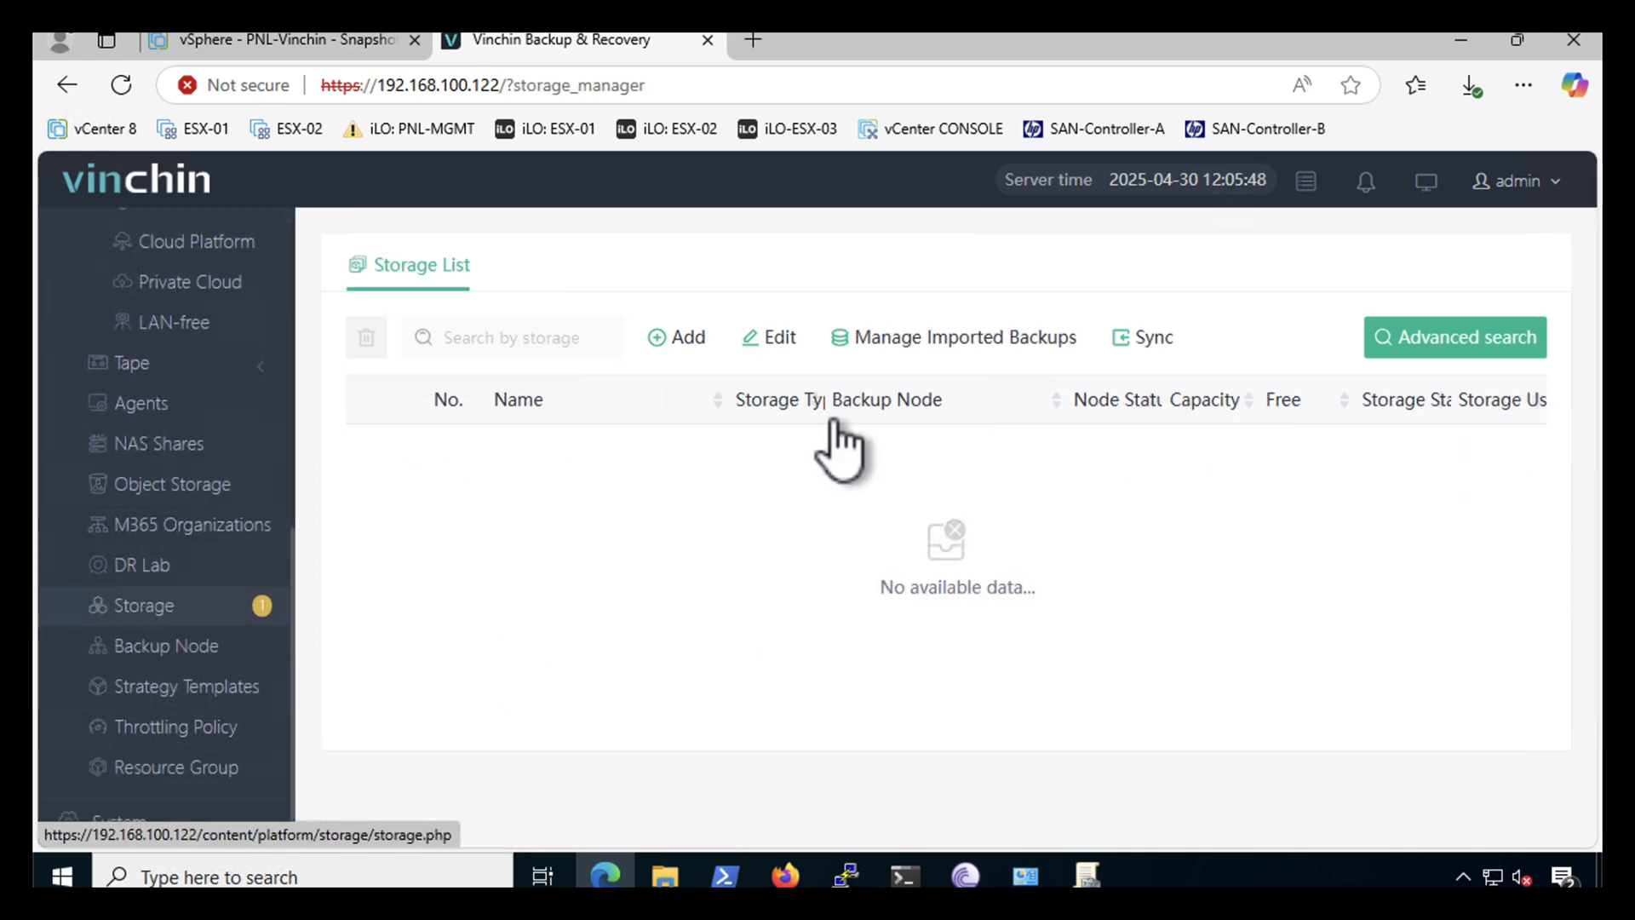
left_click(687, 339)
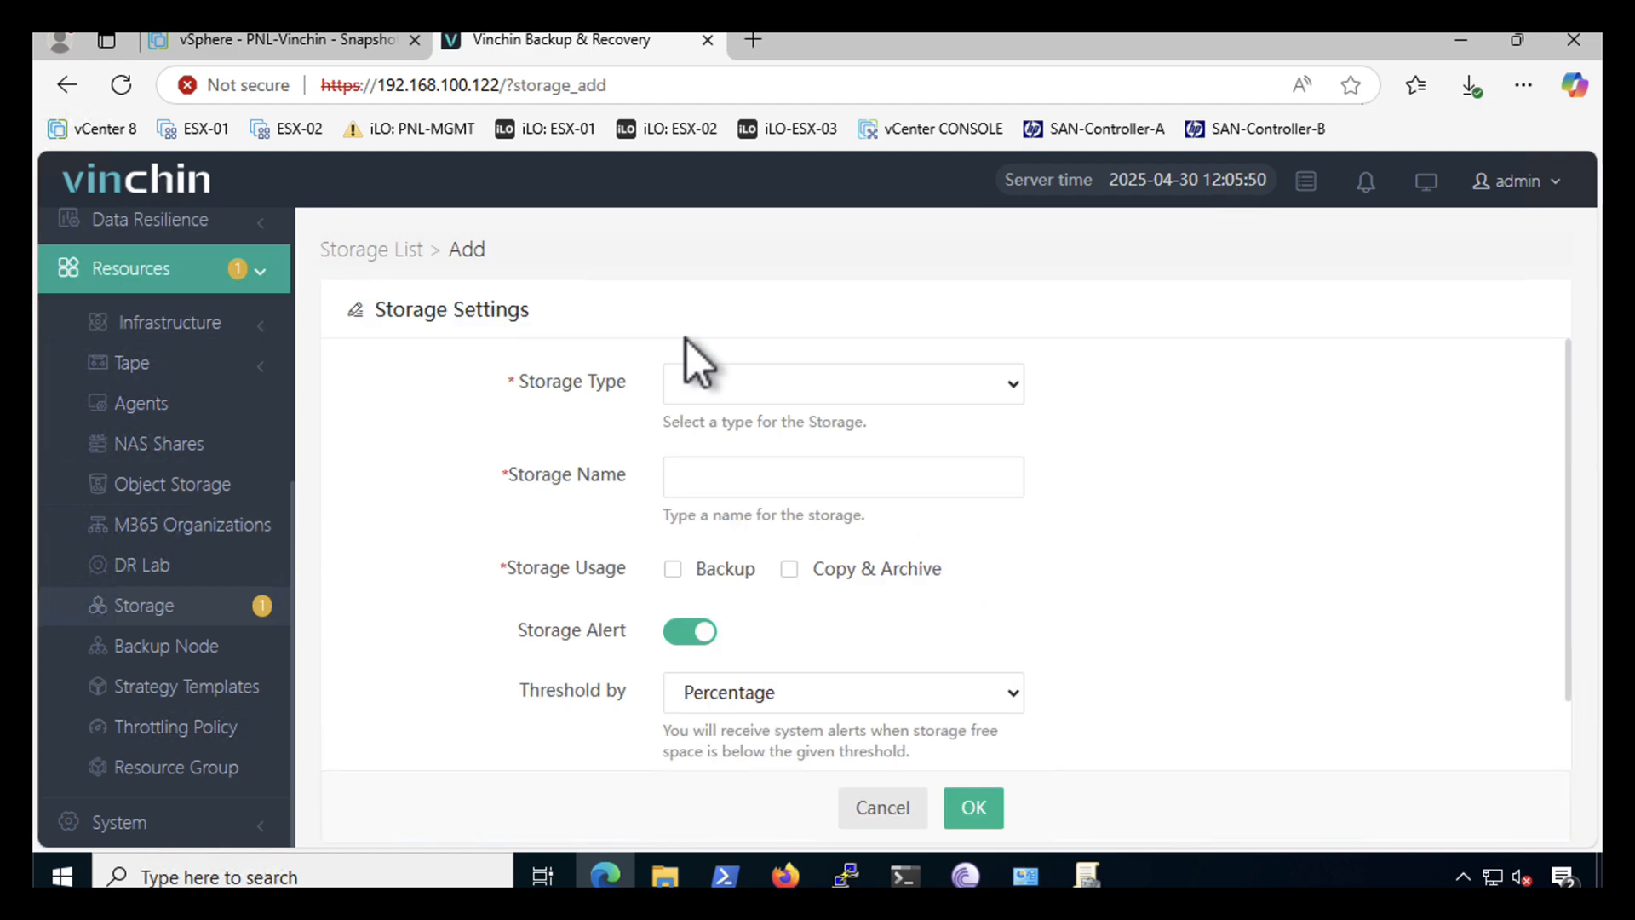
left_click(751, 385)
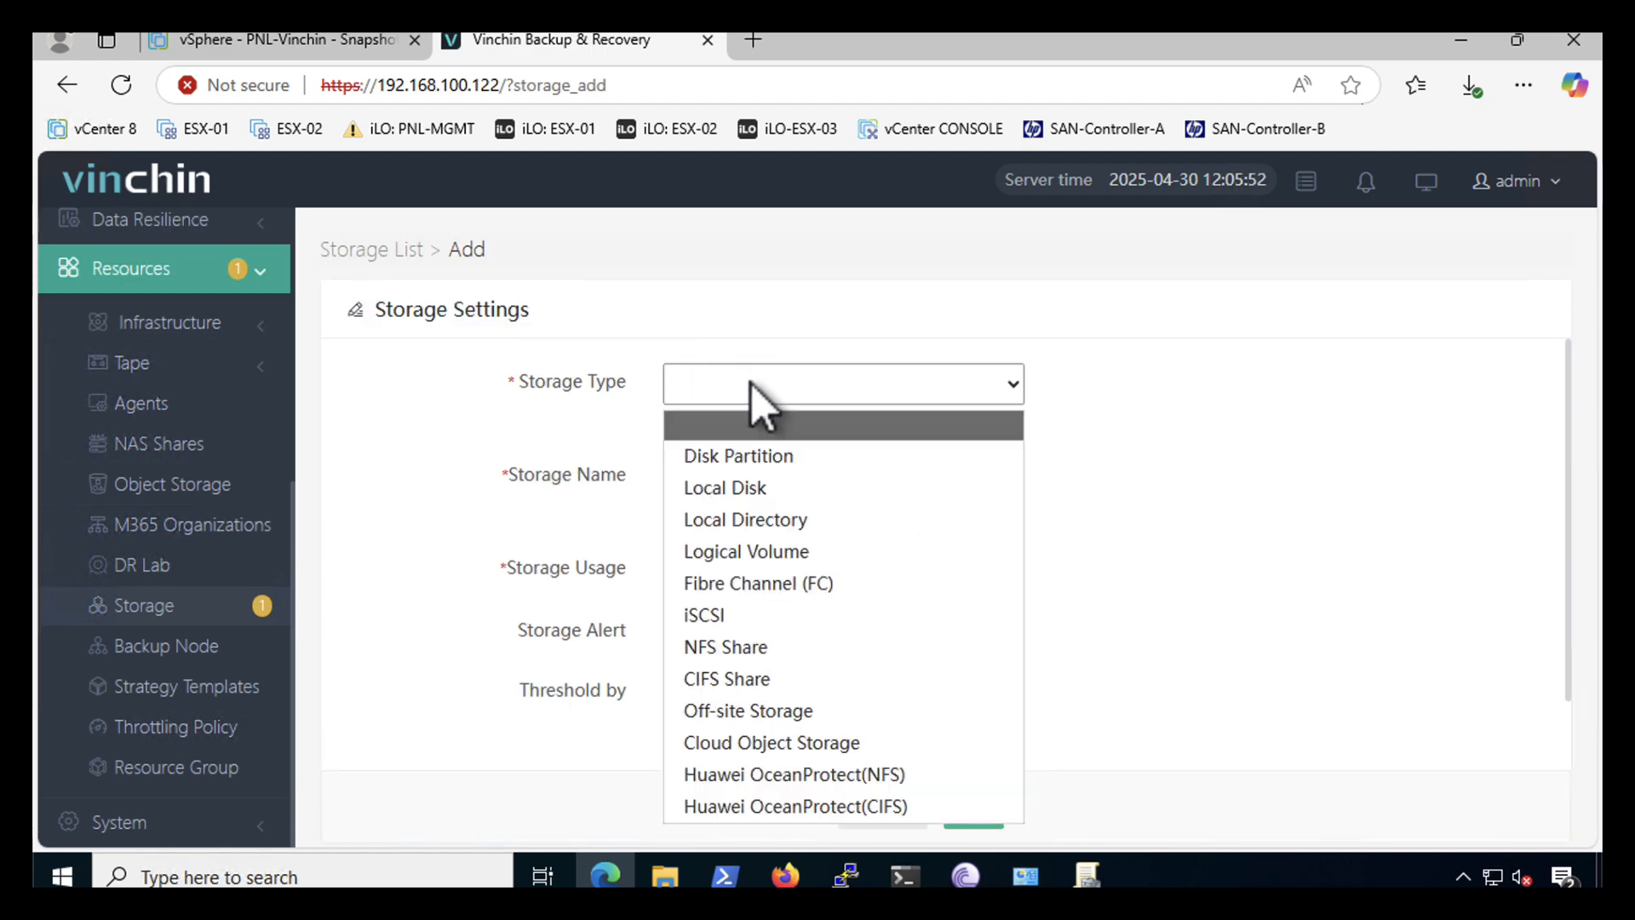
left_click(715, 645)
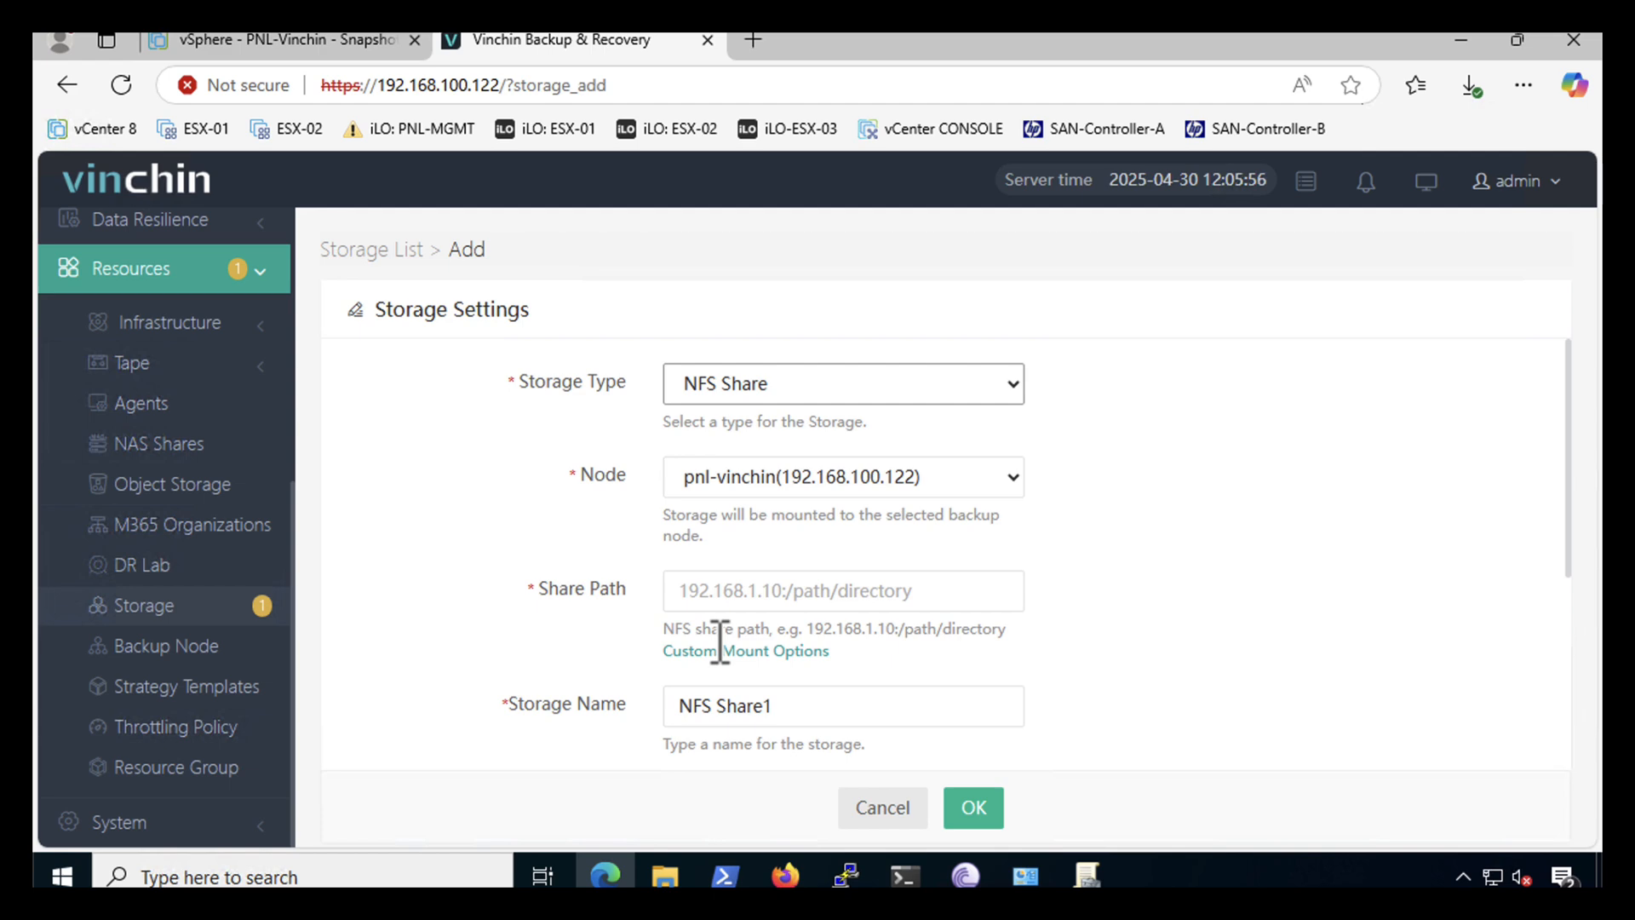
- Enter share path 192.168.100.3/NFS_Backup_Repo and name the storage NFS-Share-01
left_click(729, 591)
type("PNL-DC-2022/NFS_Backup_Repo")
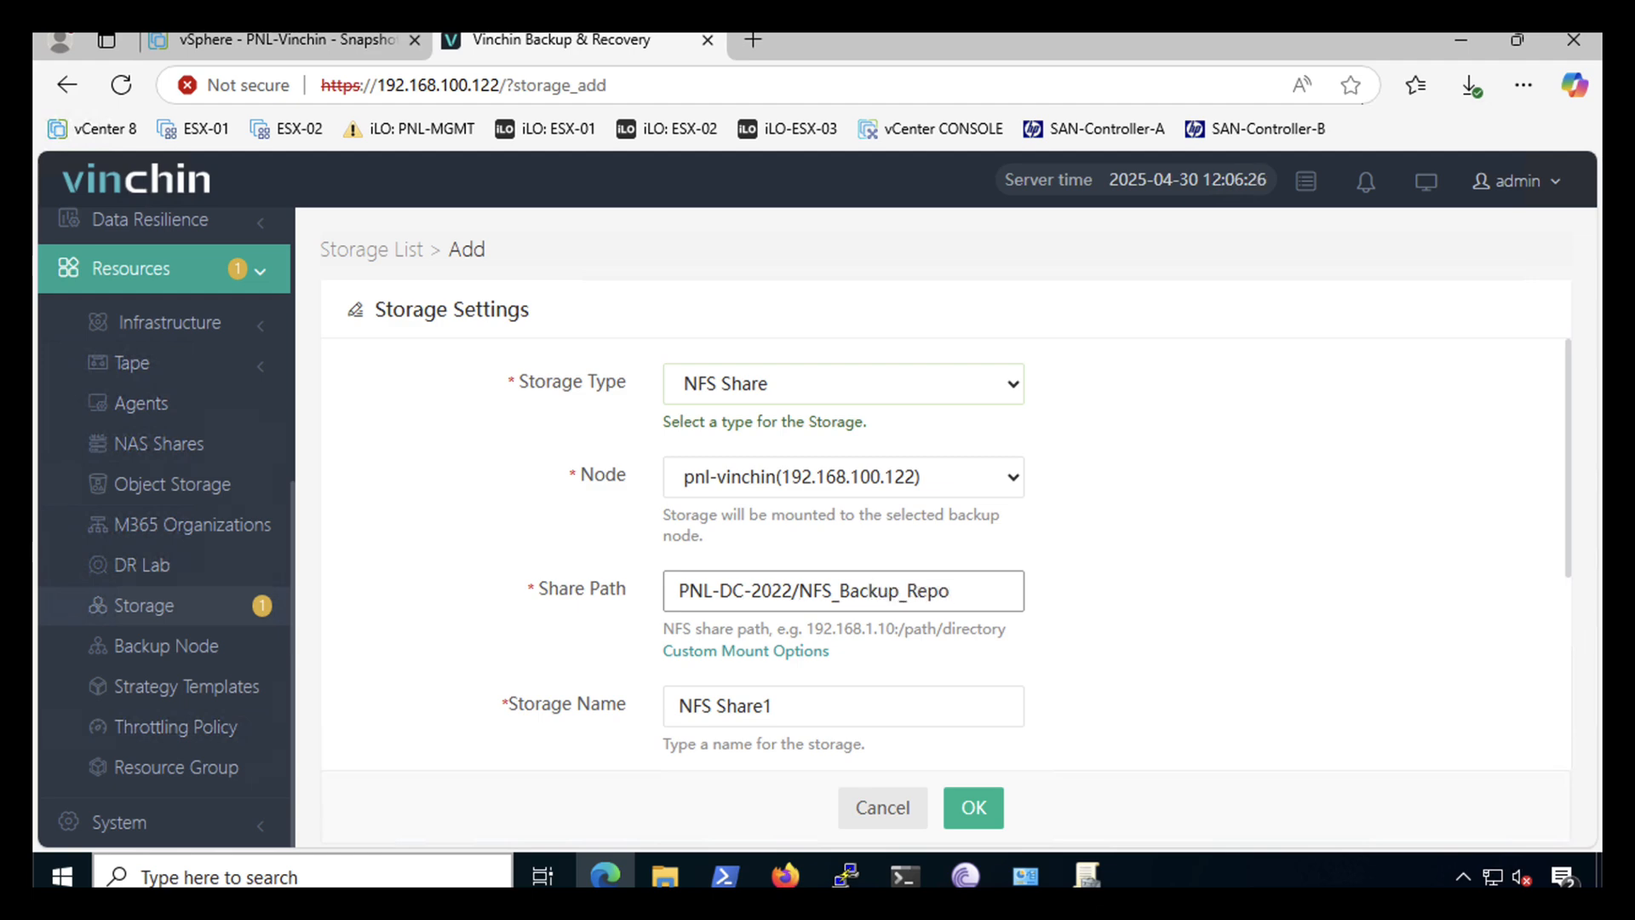
left_click(721, 708)
key("BackSpace")
type("-")
left_click(767, 708)
key("BackSpace")
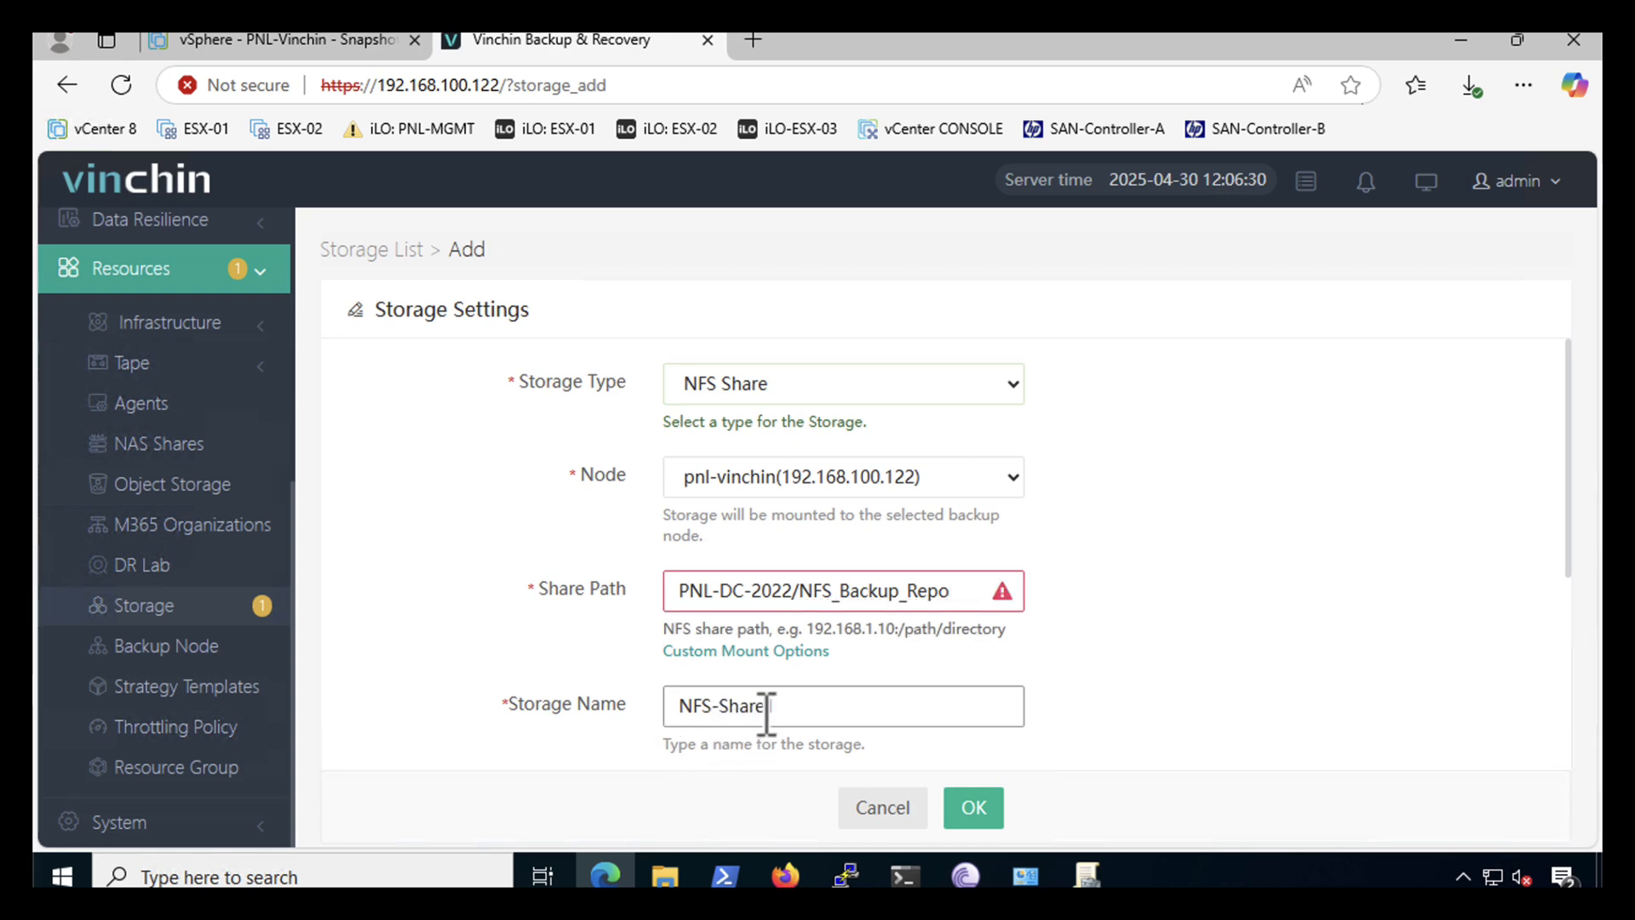
type("1")
type("-0")
left_click(858, 709)
left_click_drag(808, 590, 656, 588)
type("192.168.100.3")
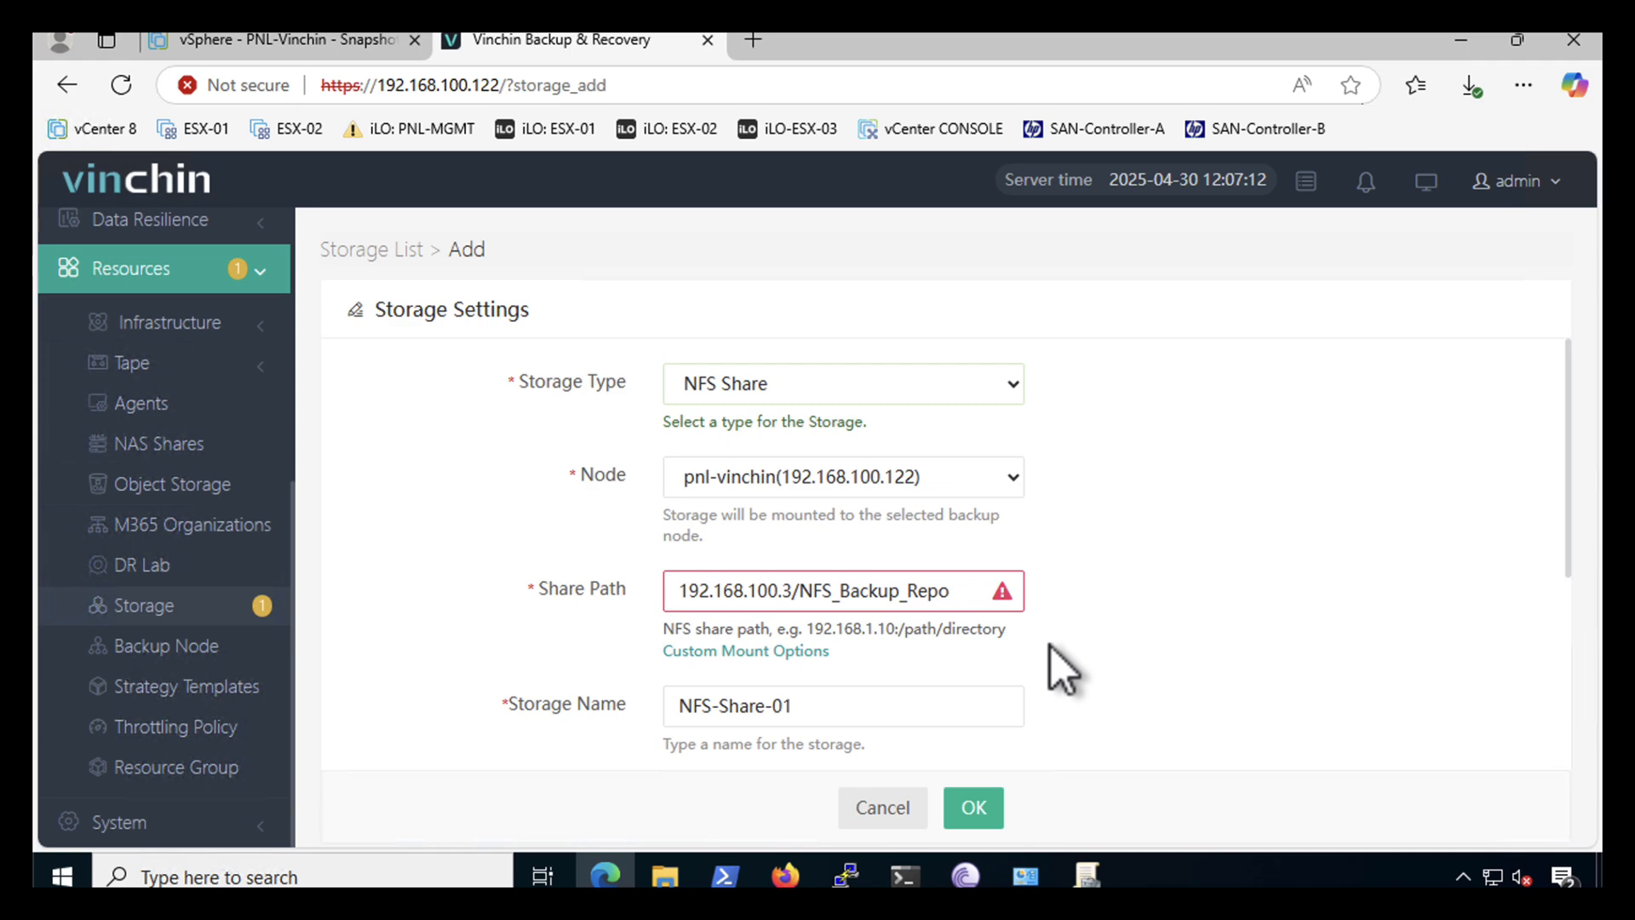
- Add a trailing slash to the path, choose Backup usage, set a 10% space-left alert, and submit
type("/")
scroll(1124, 571, "down", 3)
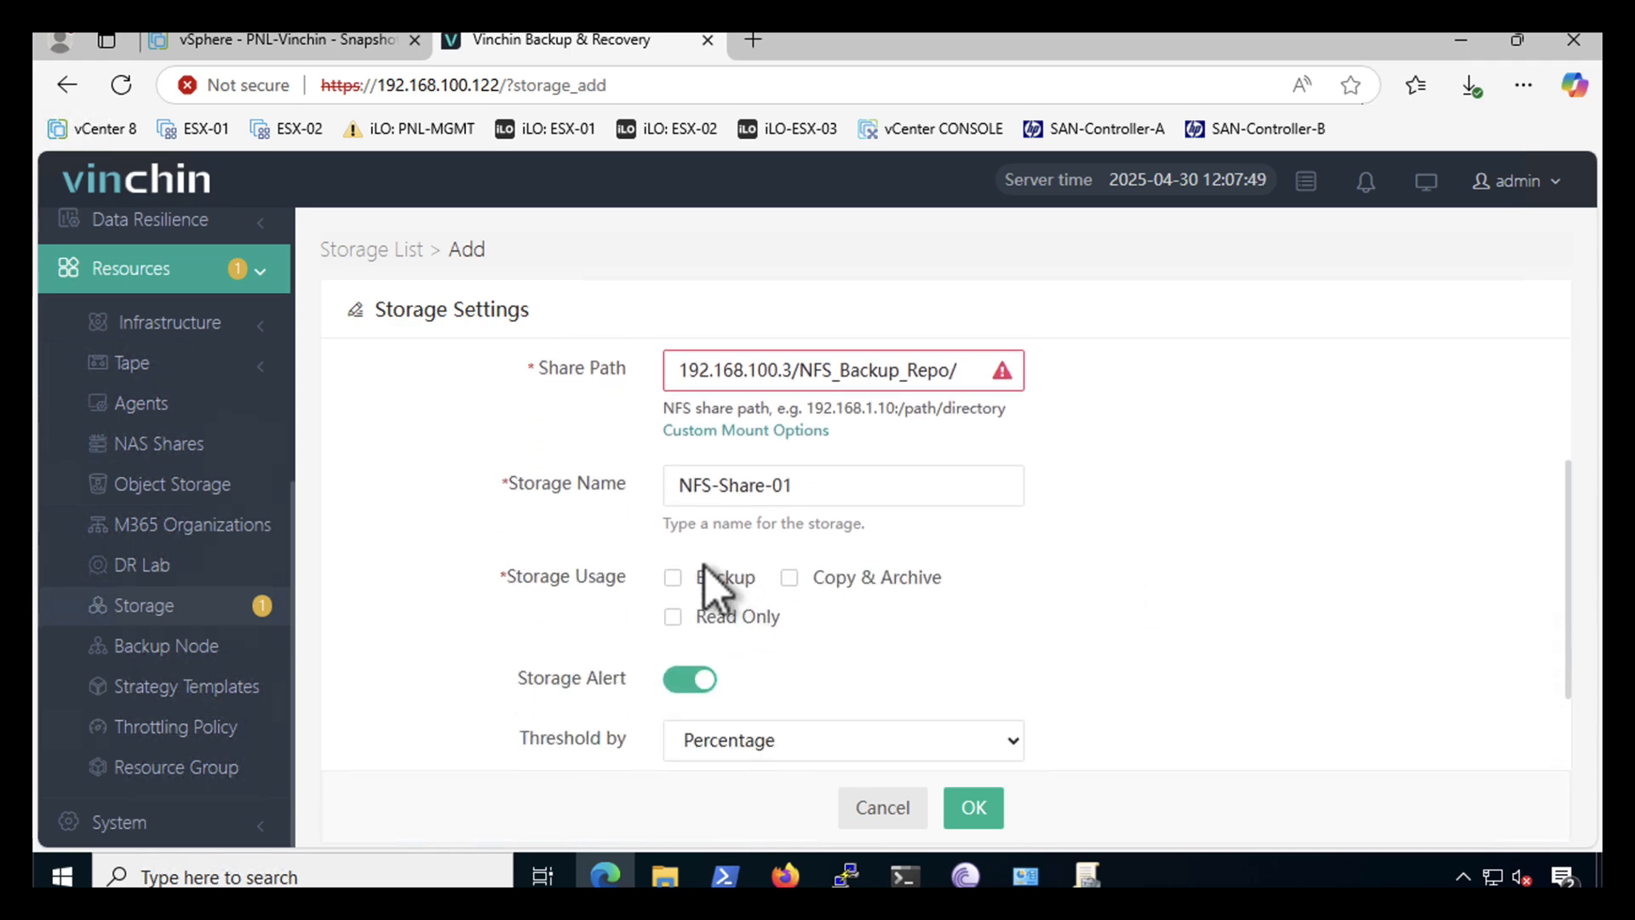
left_click(673, 578)
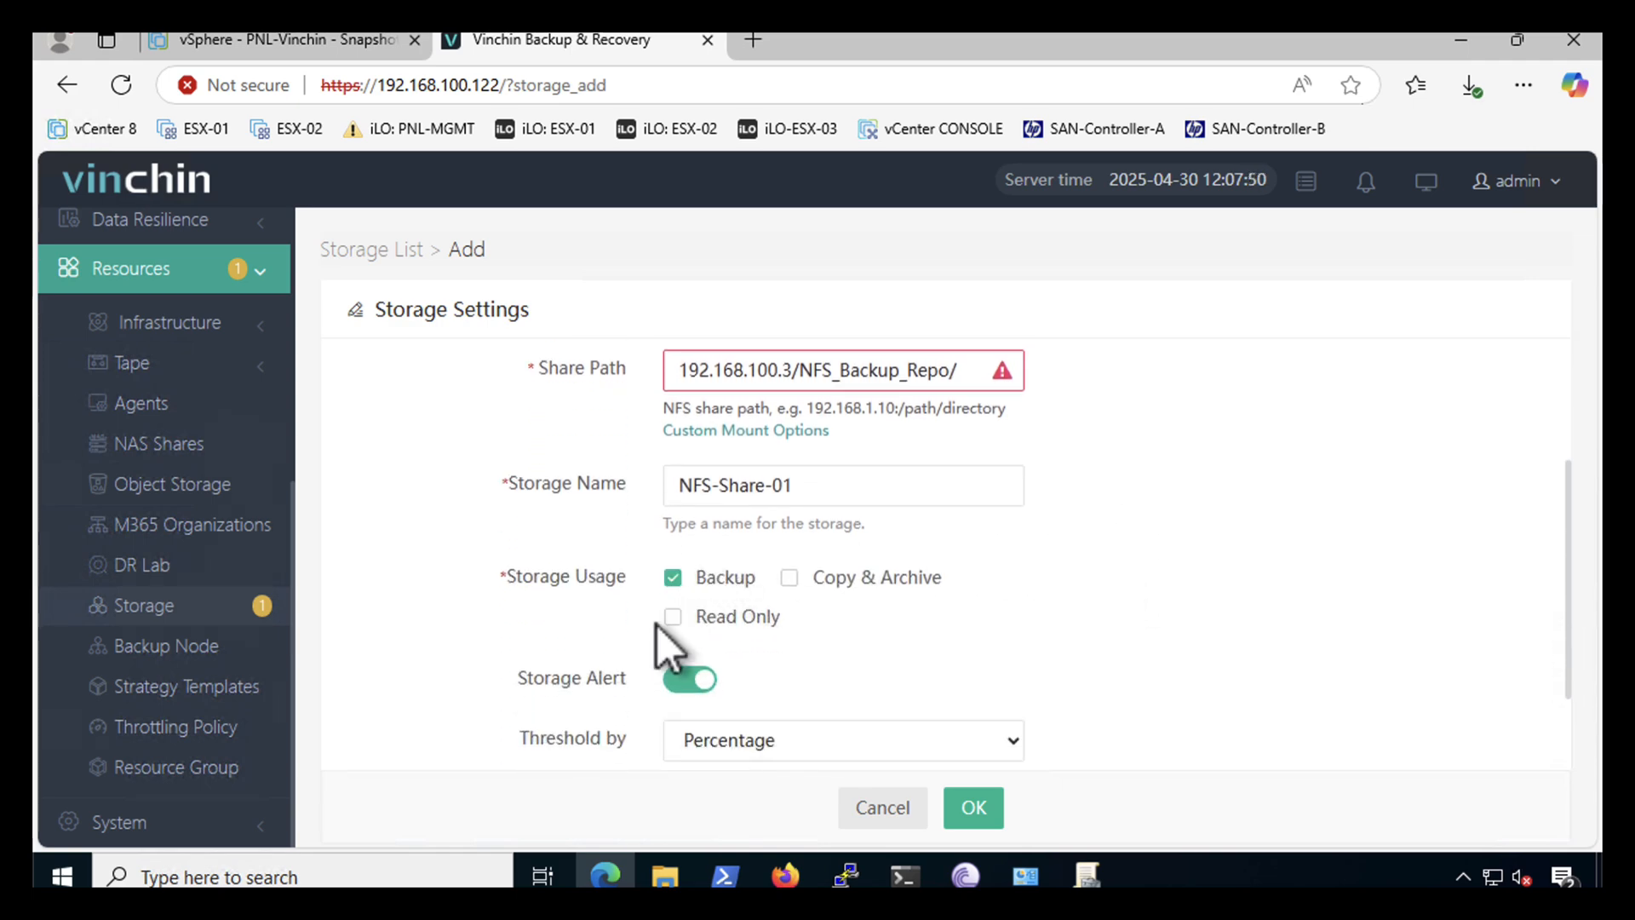
left_click(790, 578)
left_click(674, 577)
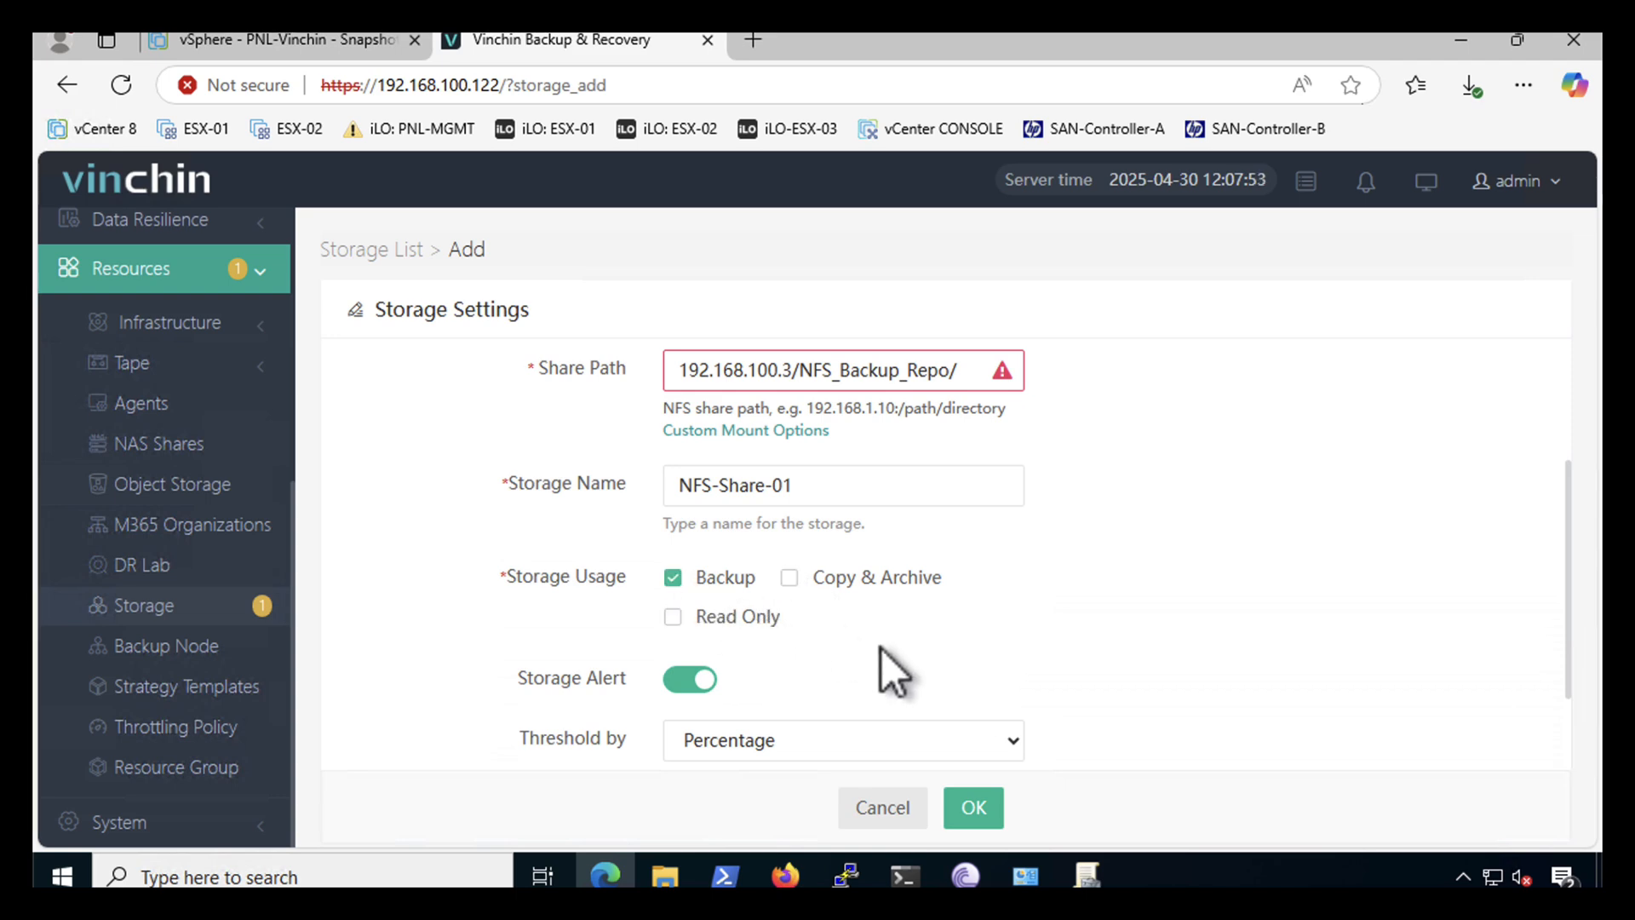
scroll(881, 649, "down", 2)
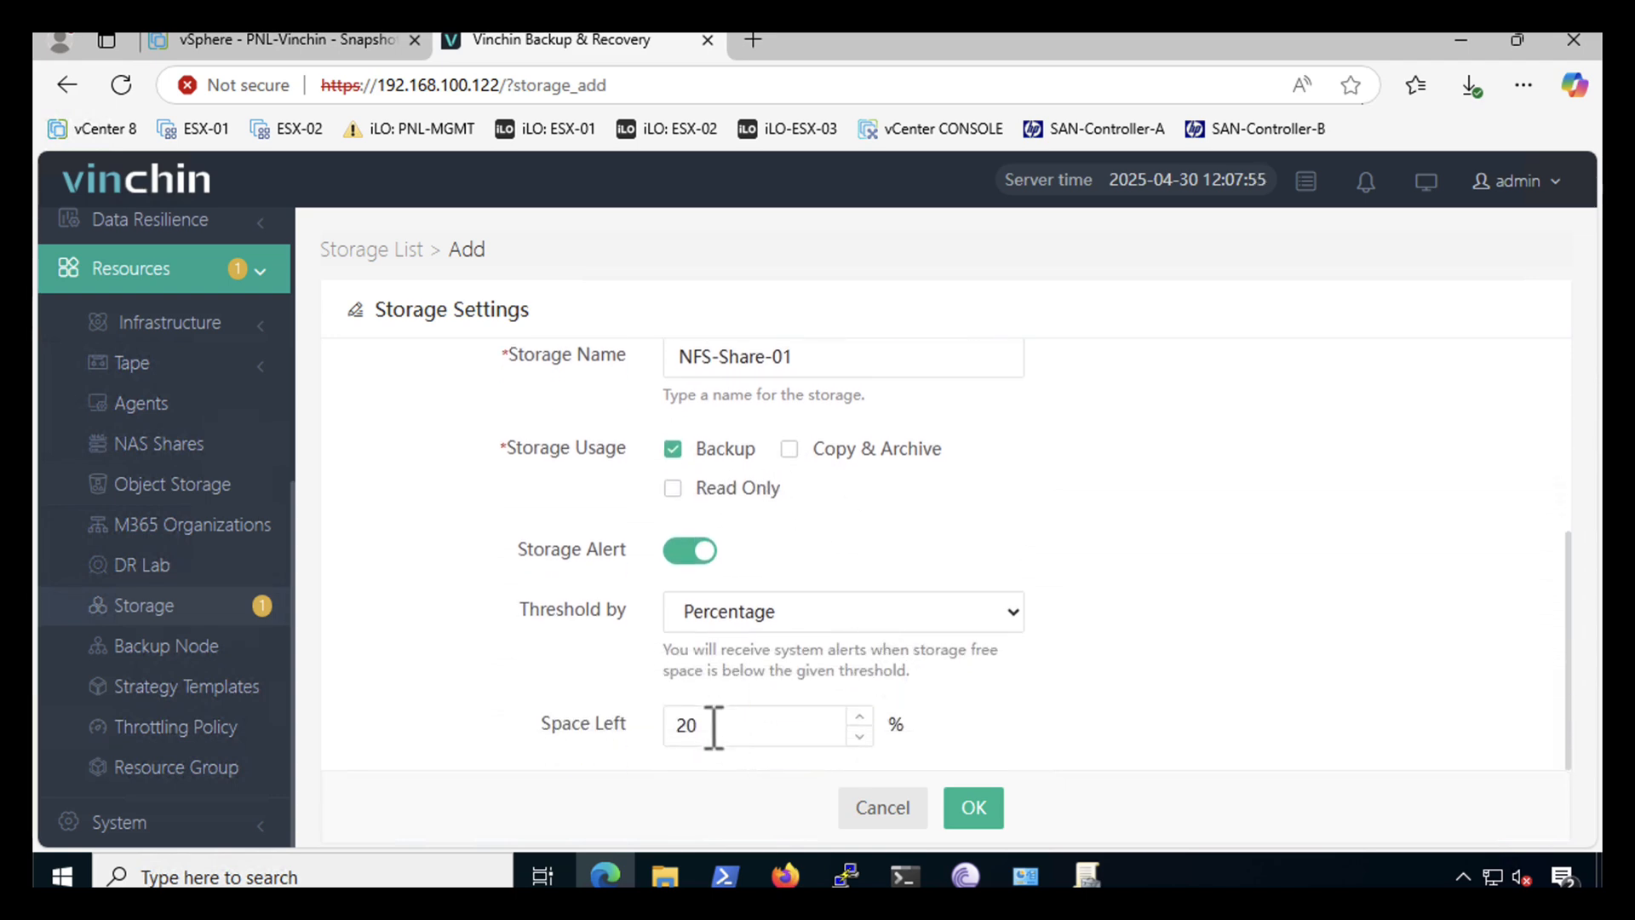
left_click(674, 731)
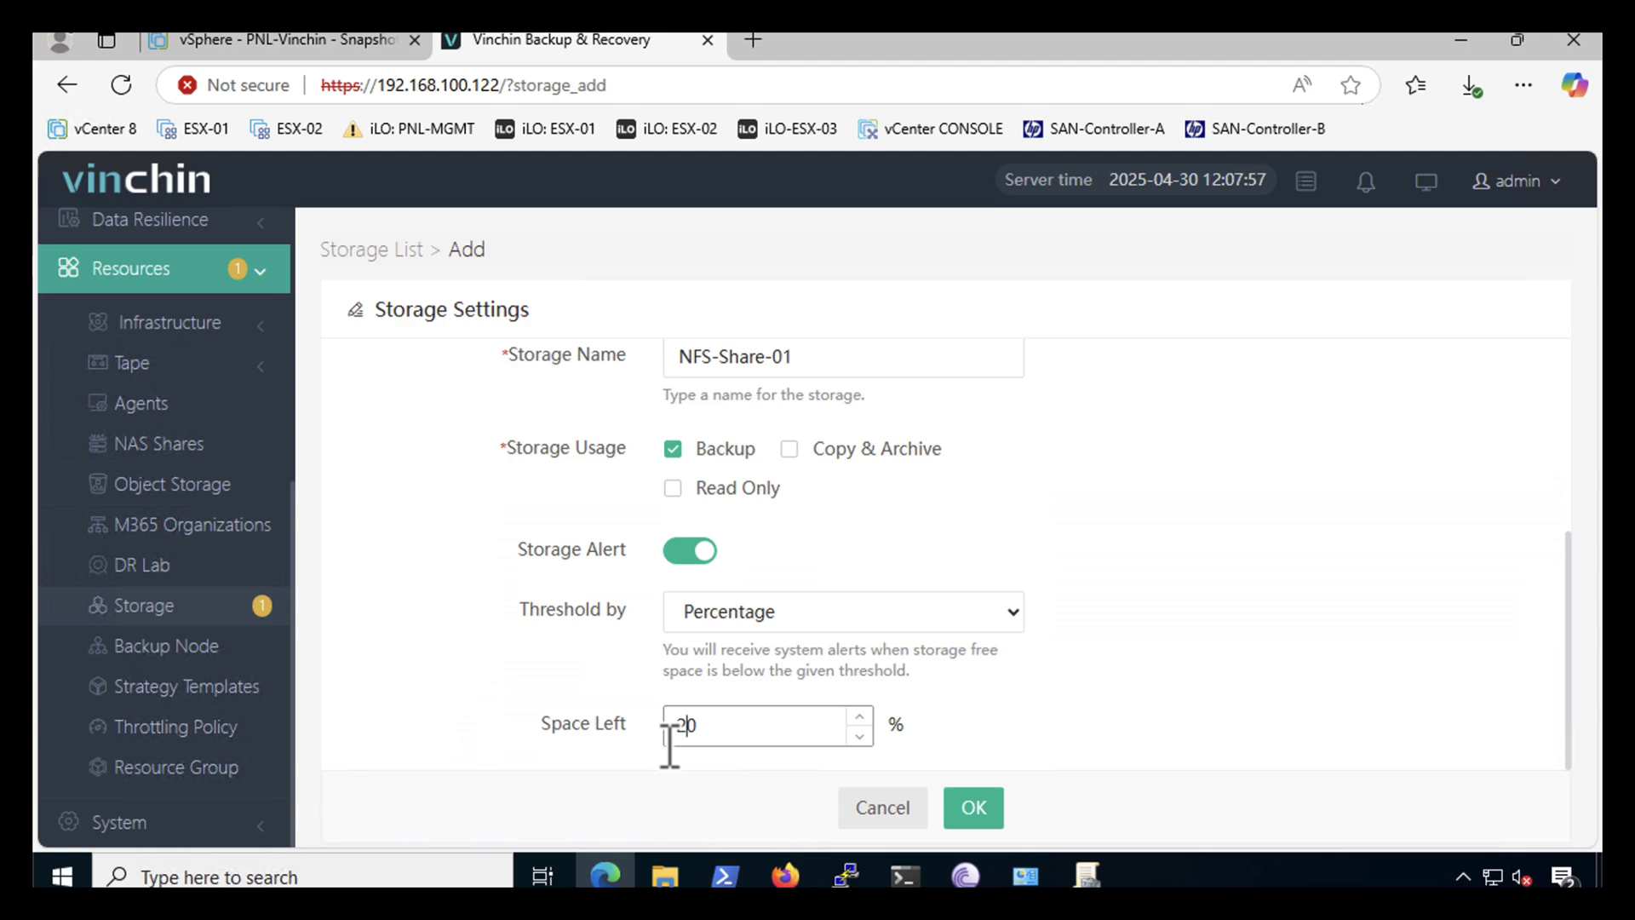
type("10")
left_click(971, 807)
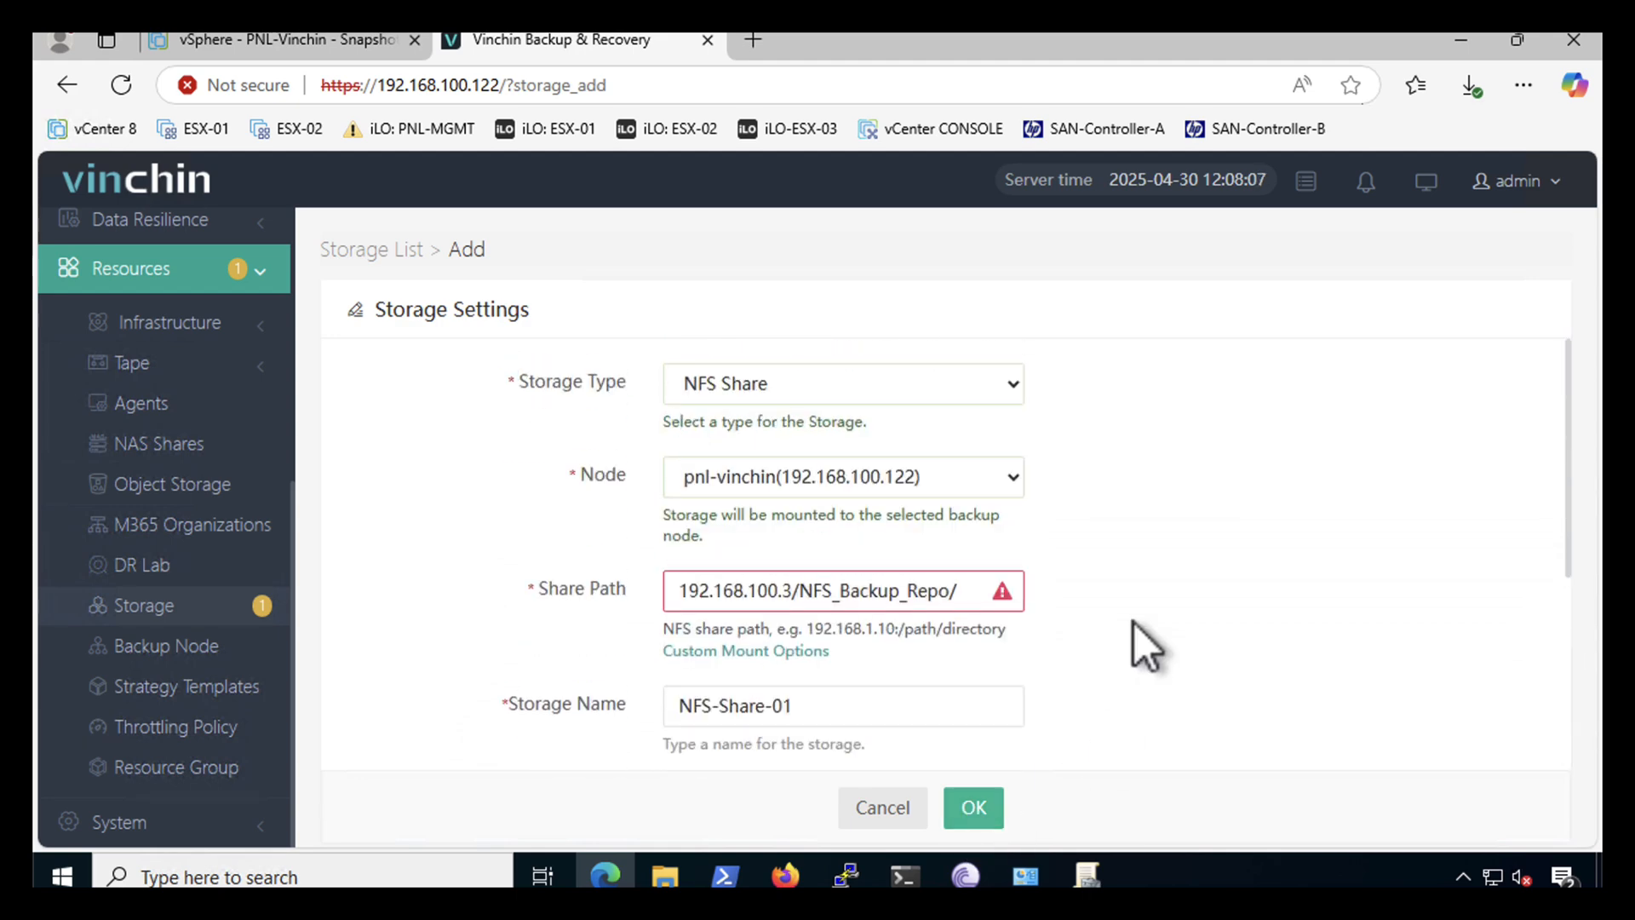
- Correct the share path to 192.168.100.3:/NFS_Backup_Repo/ so it passes validation
left_click(795, 590)
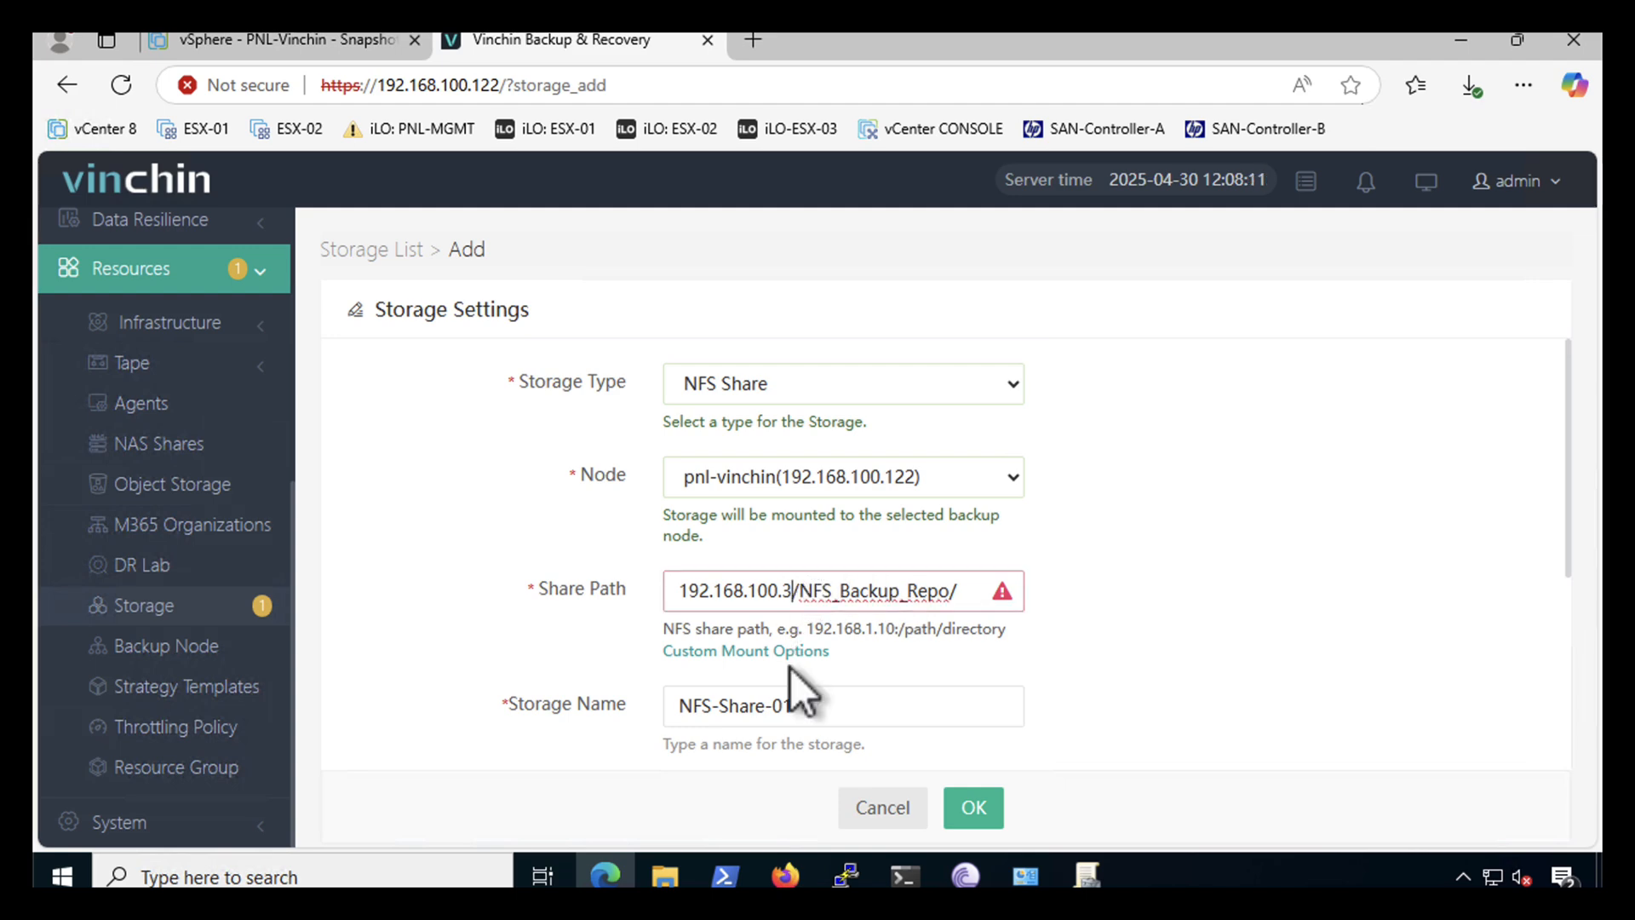
type(":")
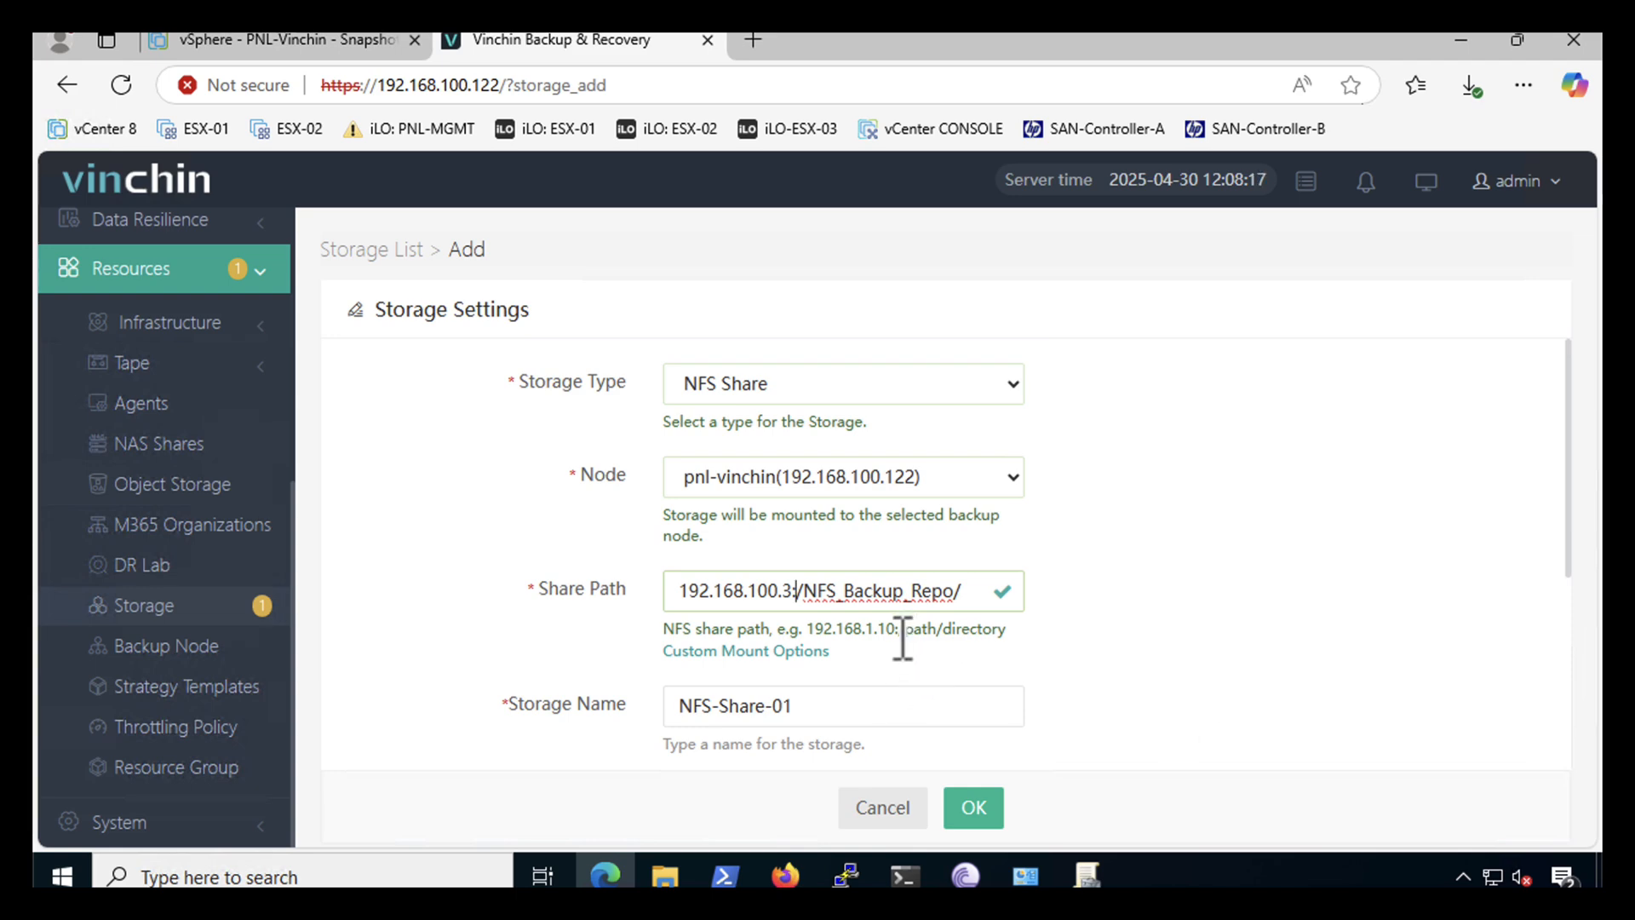
scroll(1122, 692, "down", 4)
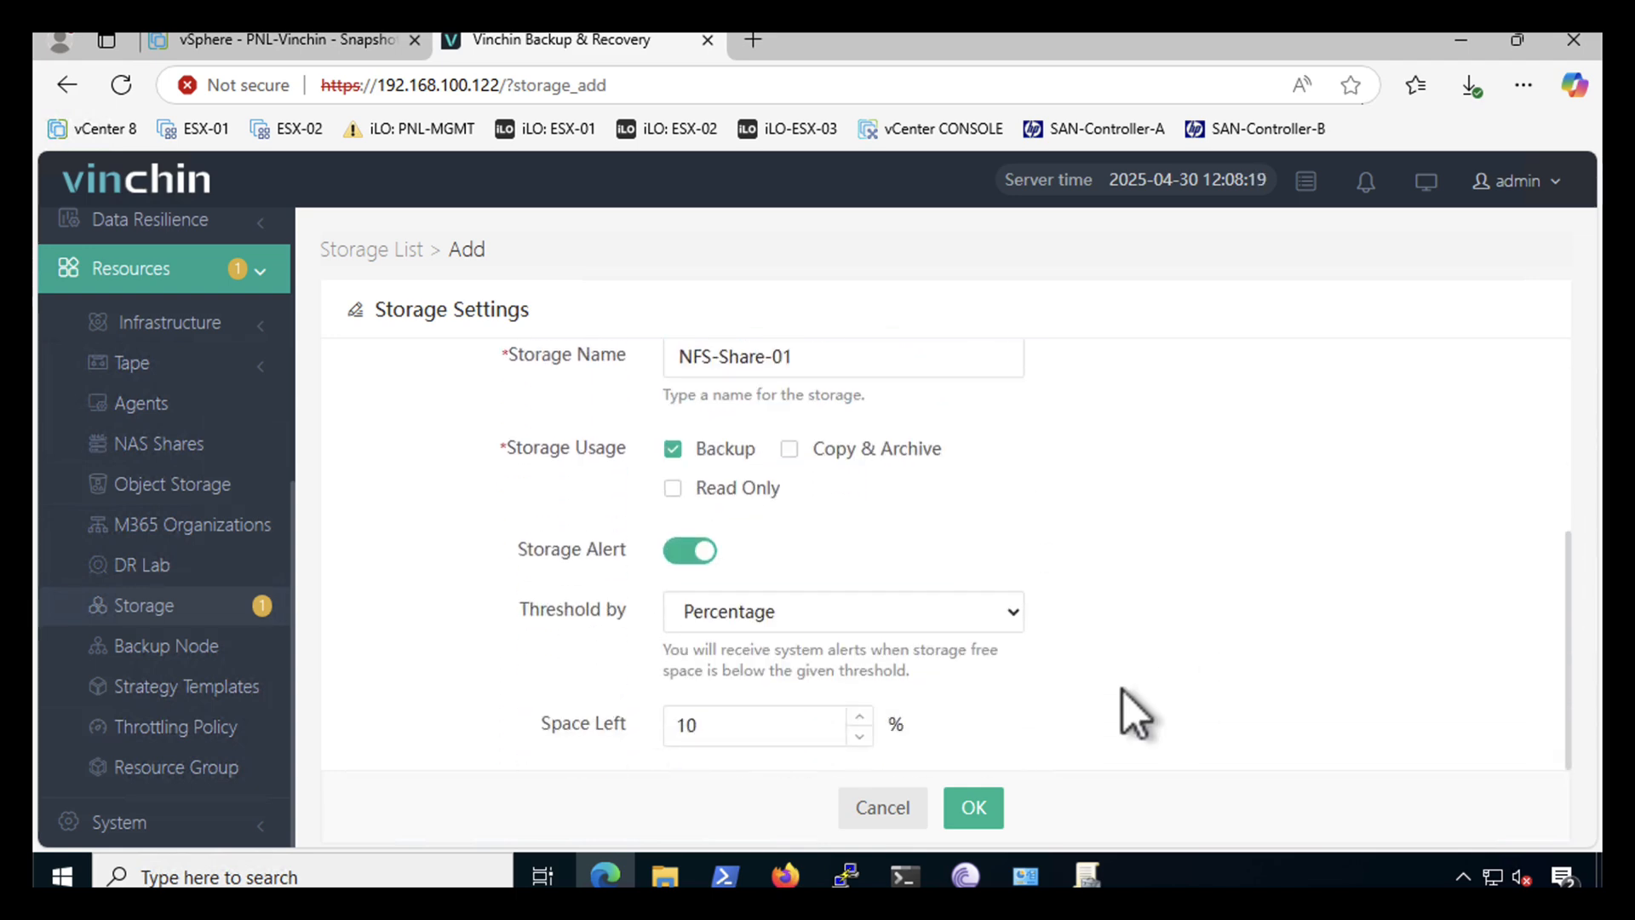
scroll(1122, 692, "up", 4)
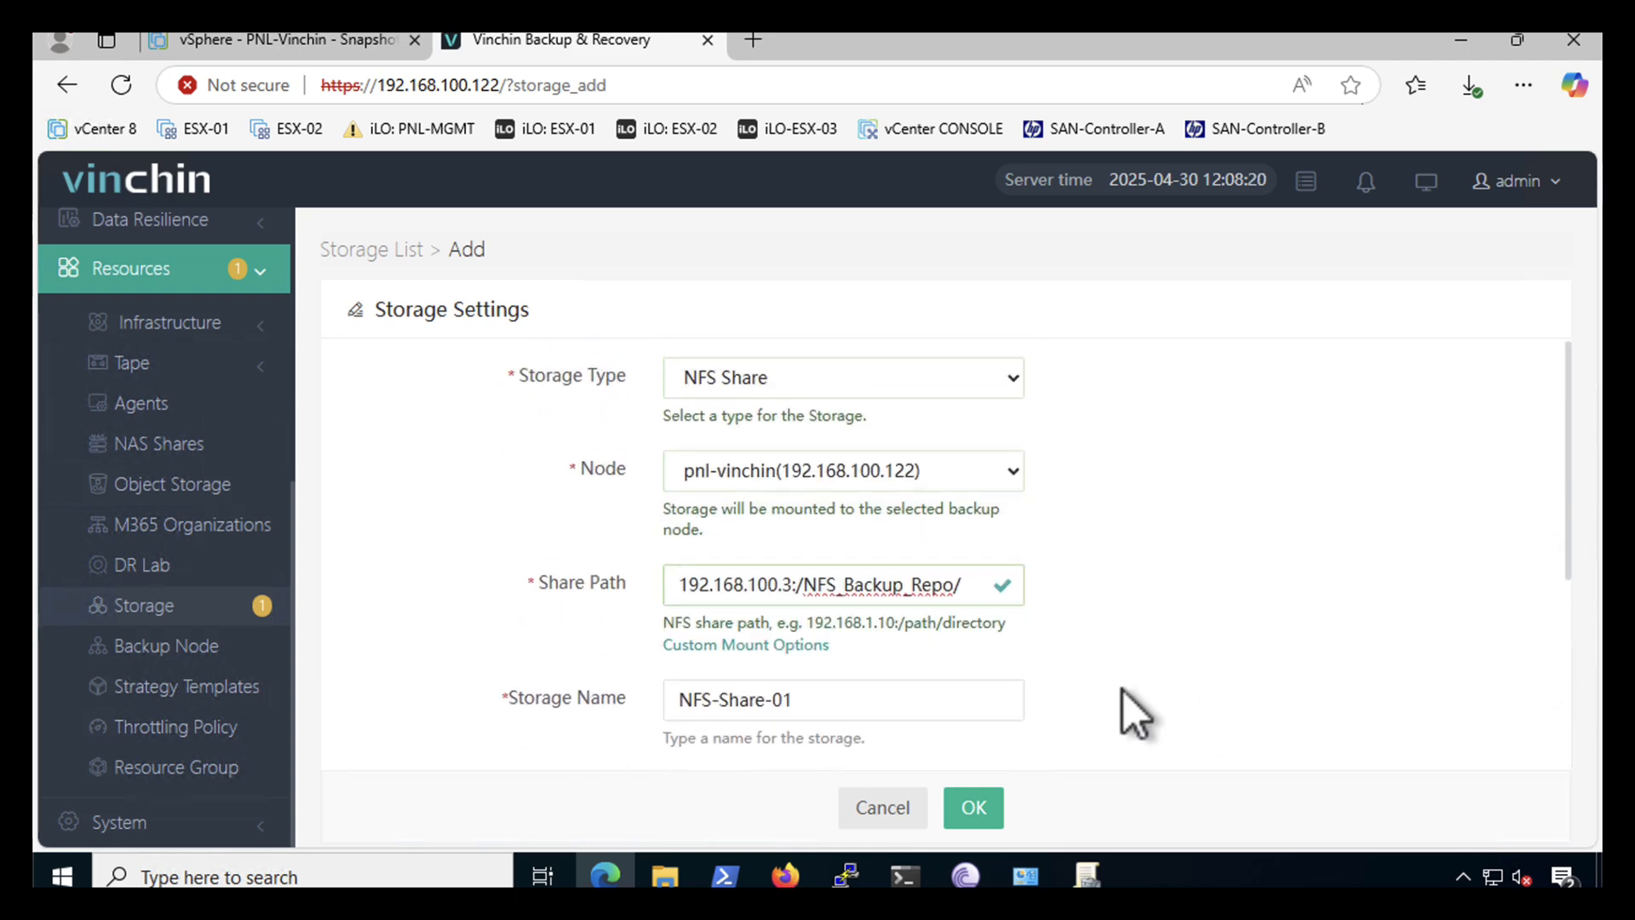
- Save NFS-Share-01, then browse the VM List showing 44 unprotected virtual machines
left_click(975, 813)
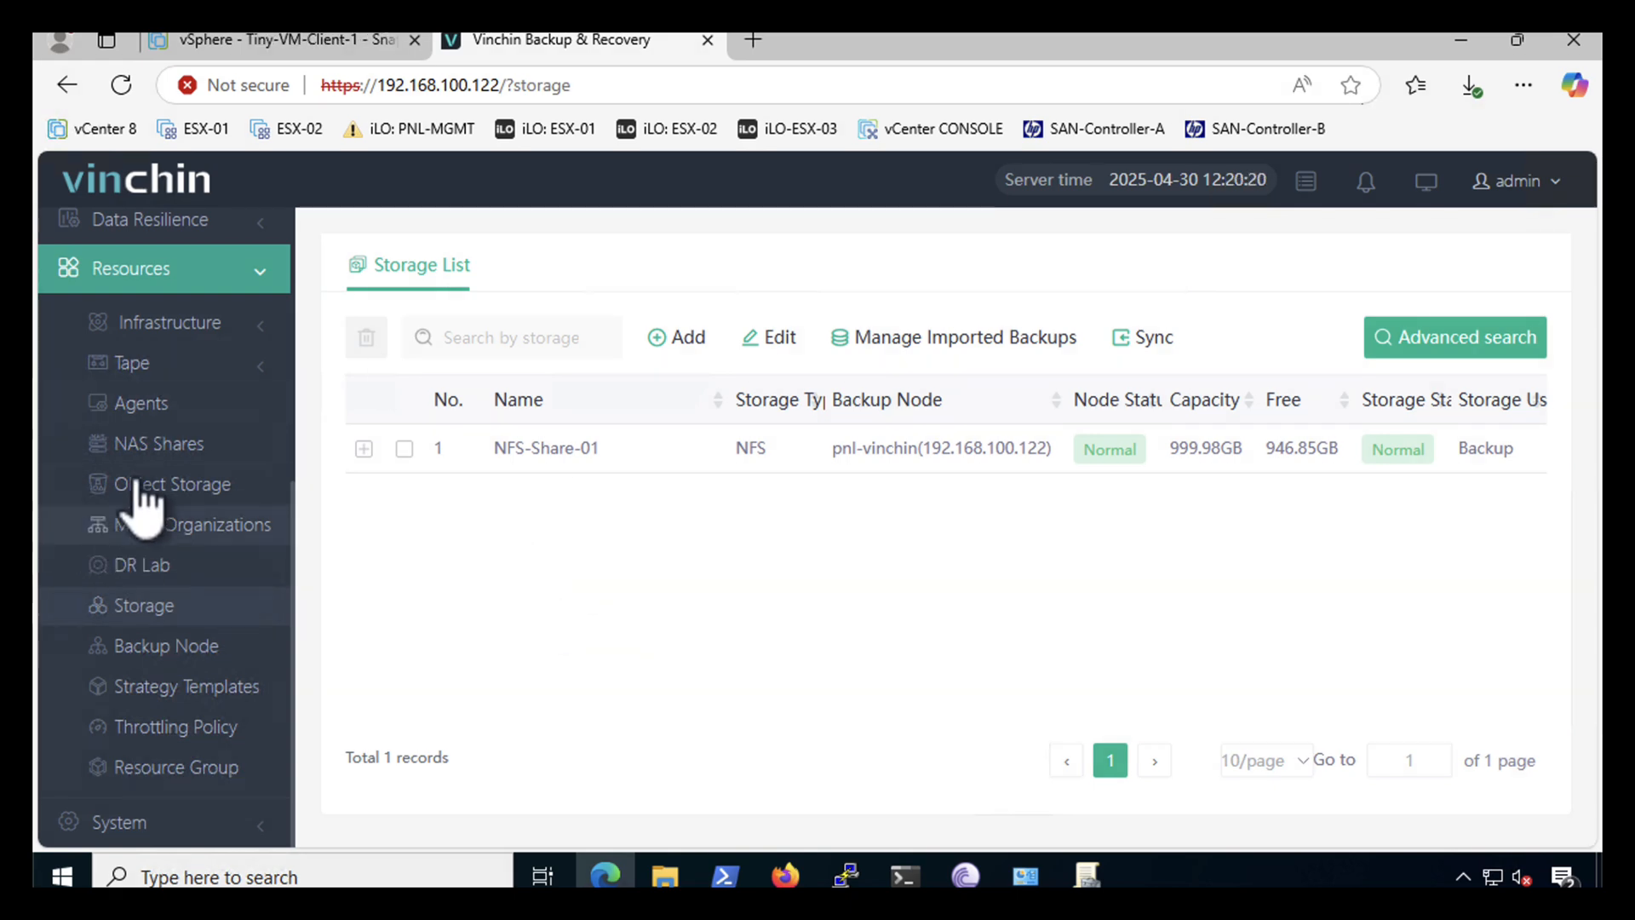
scroll(144, 477, "up", 6)
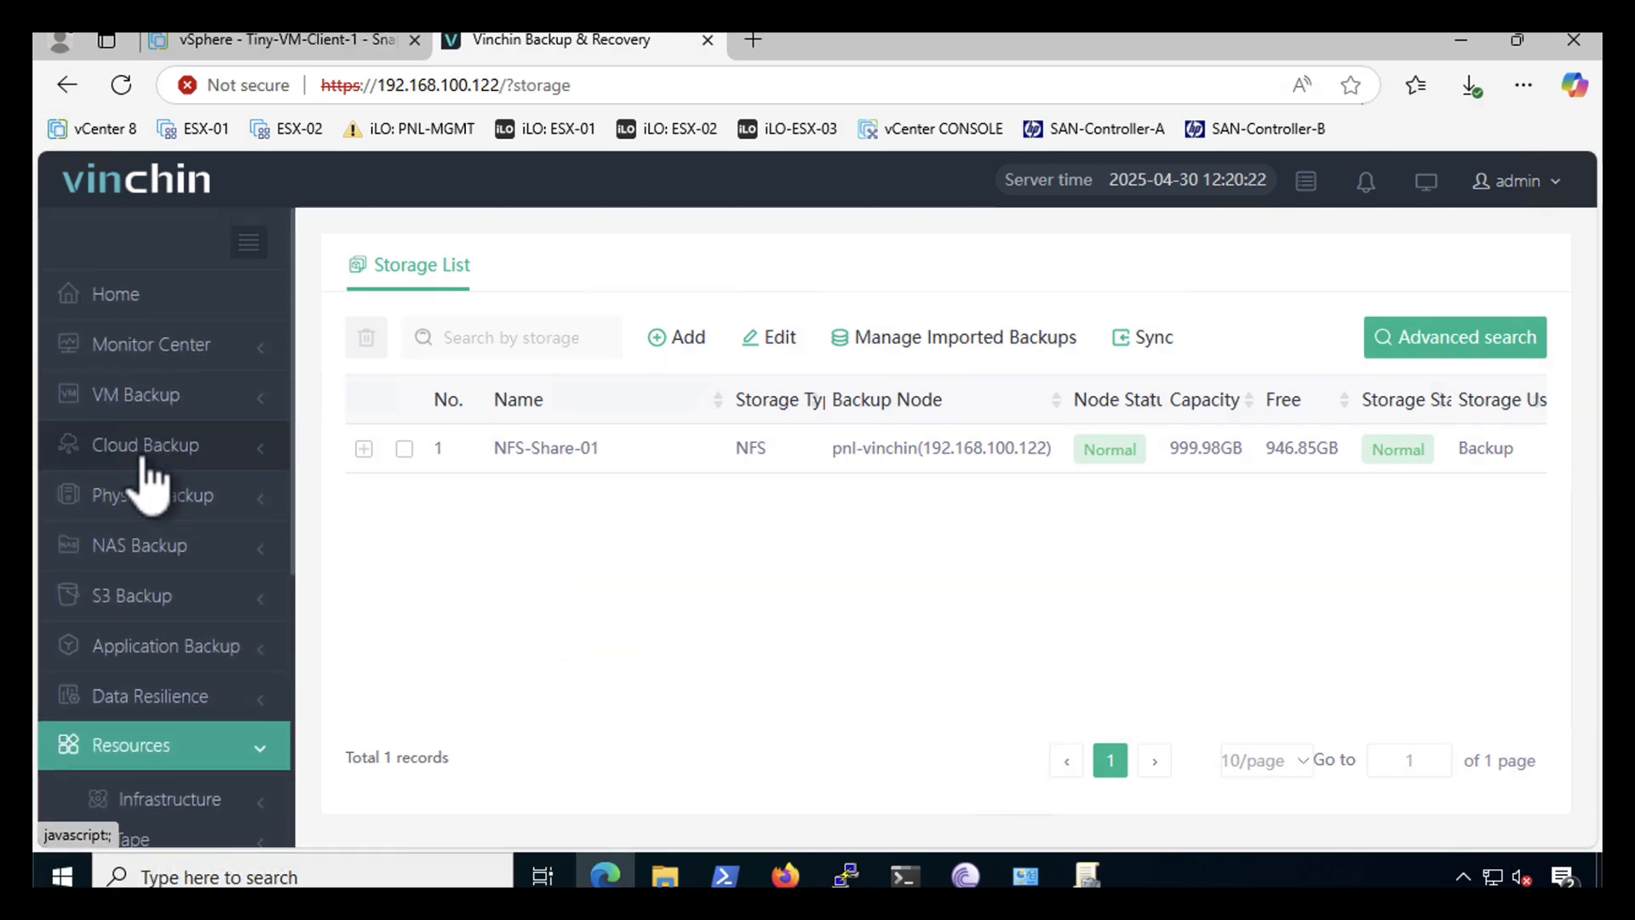
left_click(110, 407)
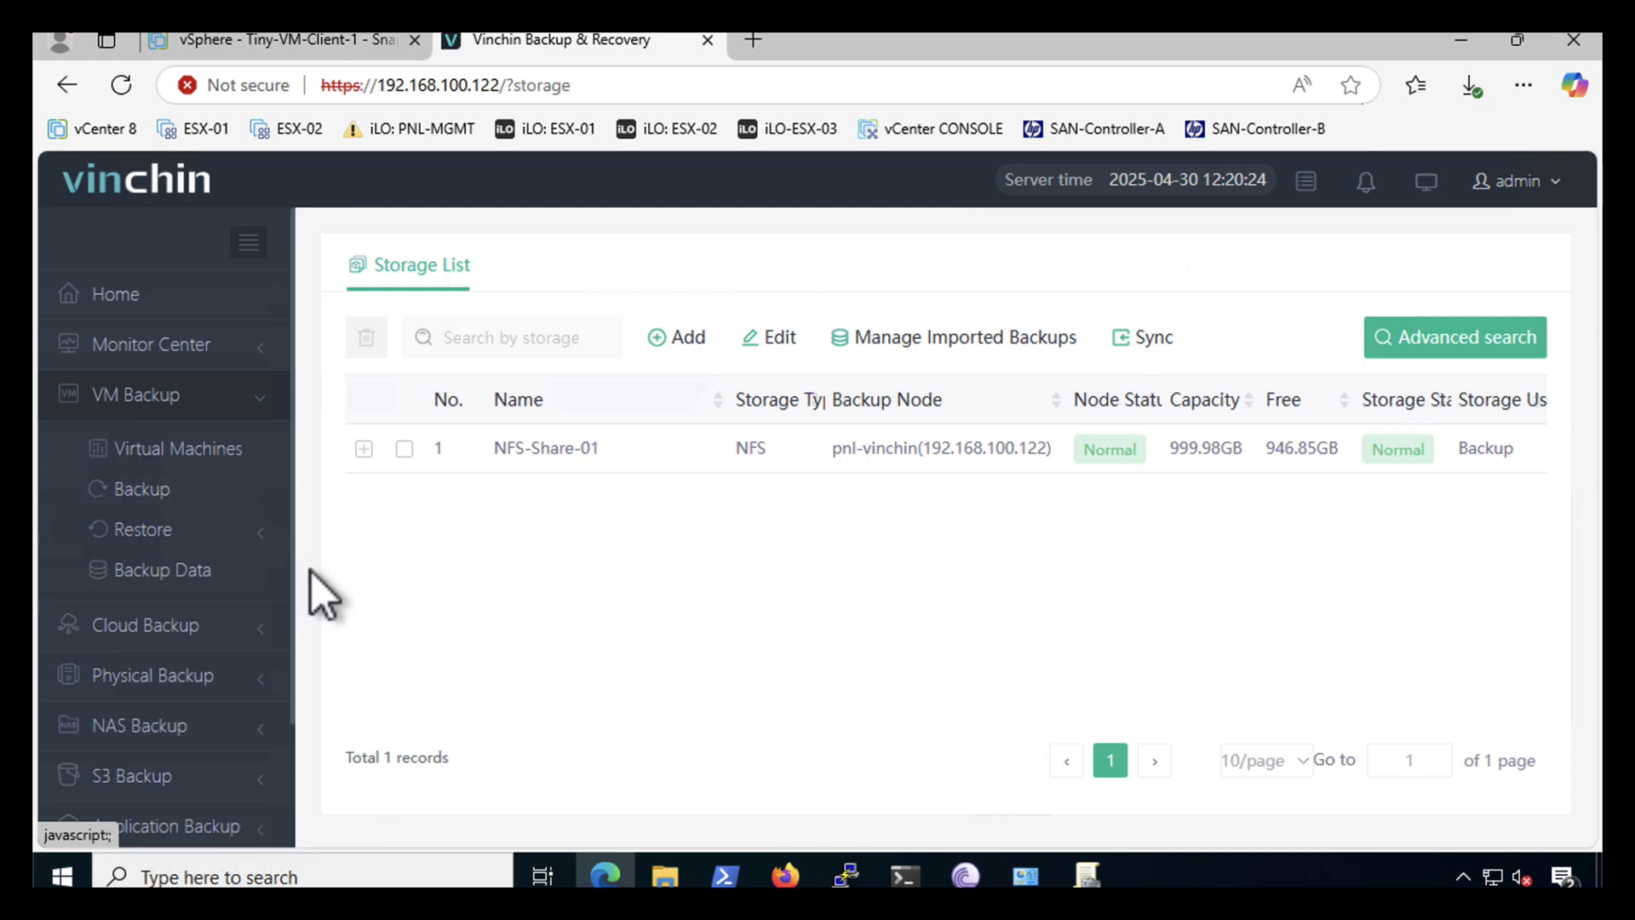
left_click(152, 458)
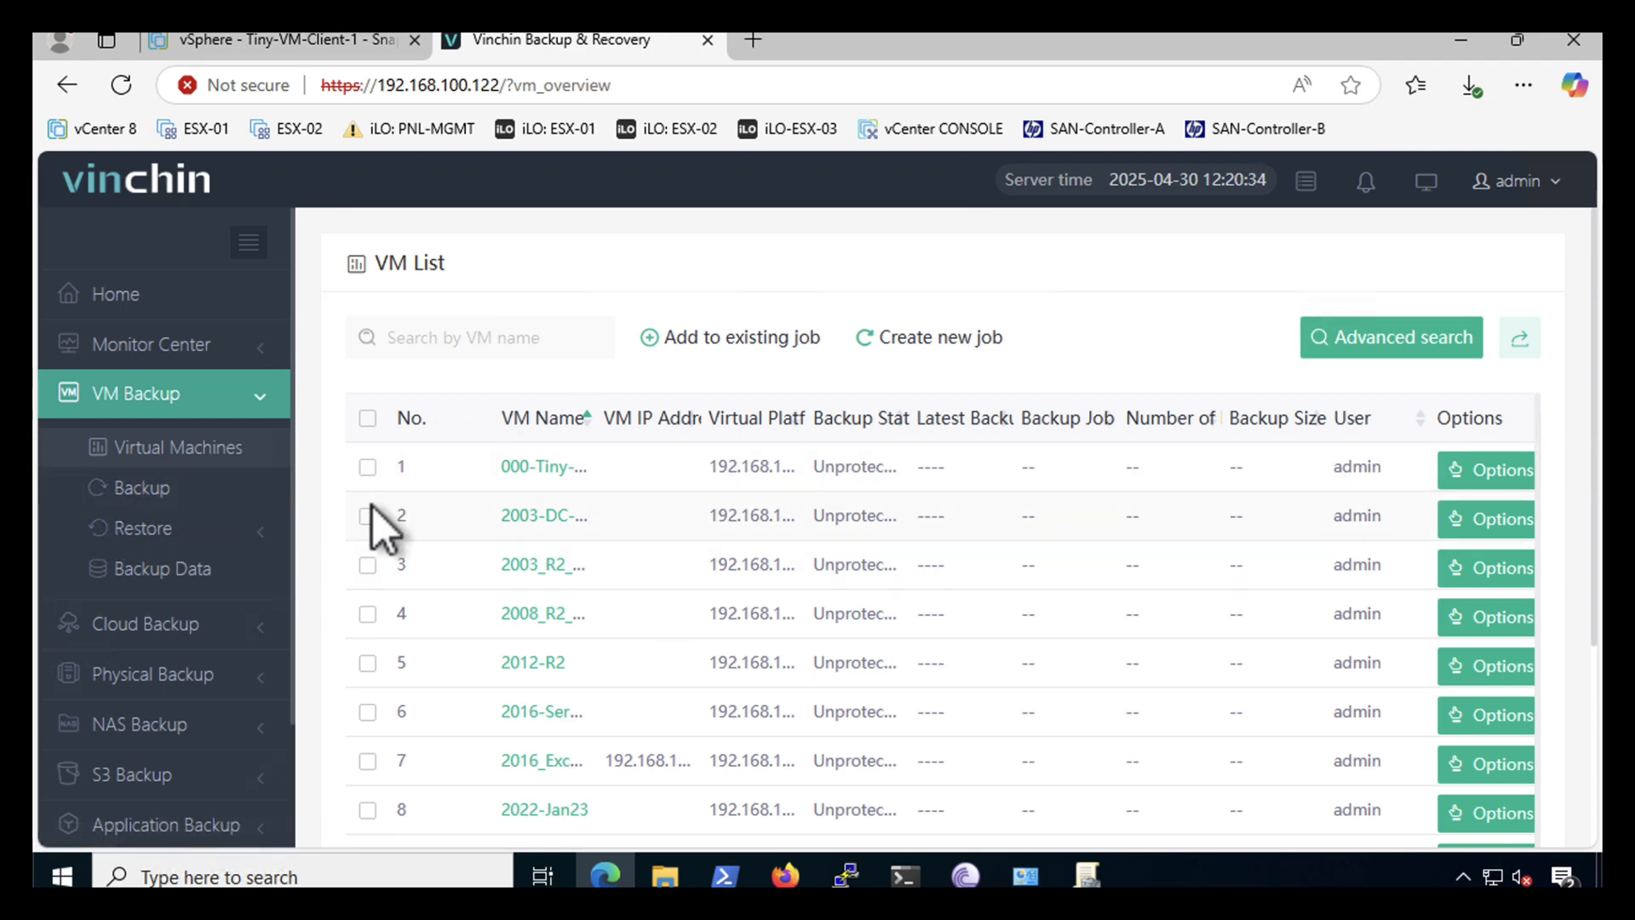
scroll(733, 692, "down", 3)
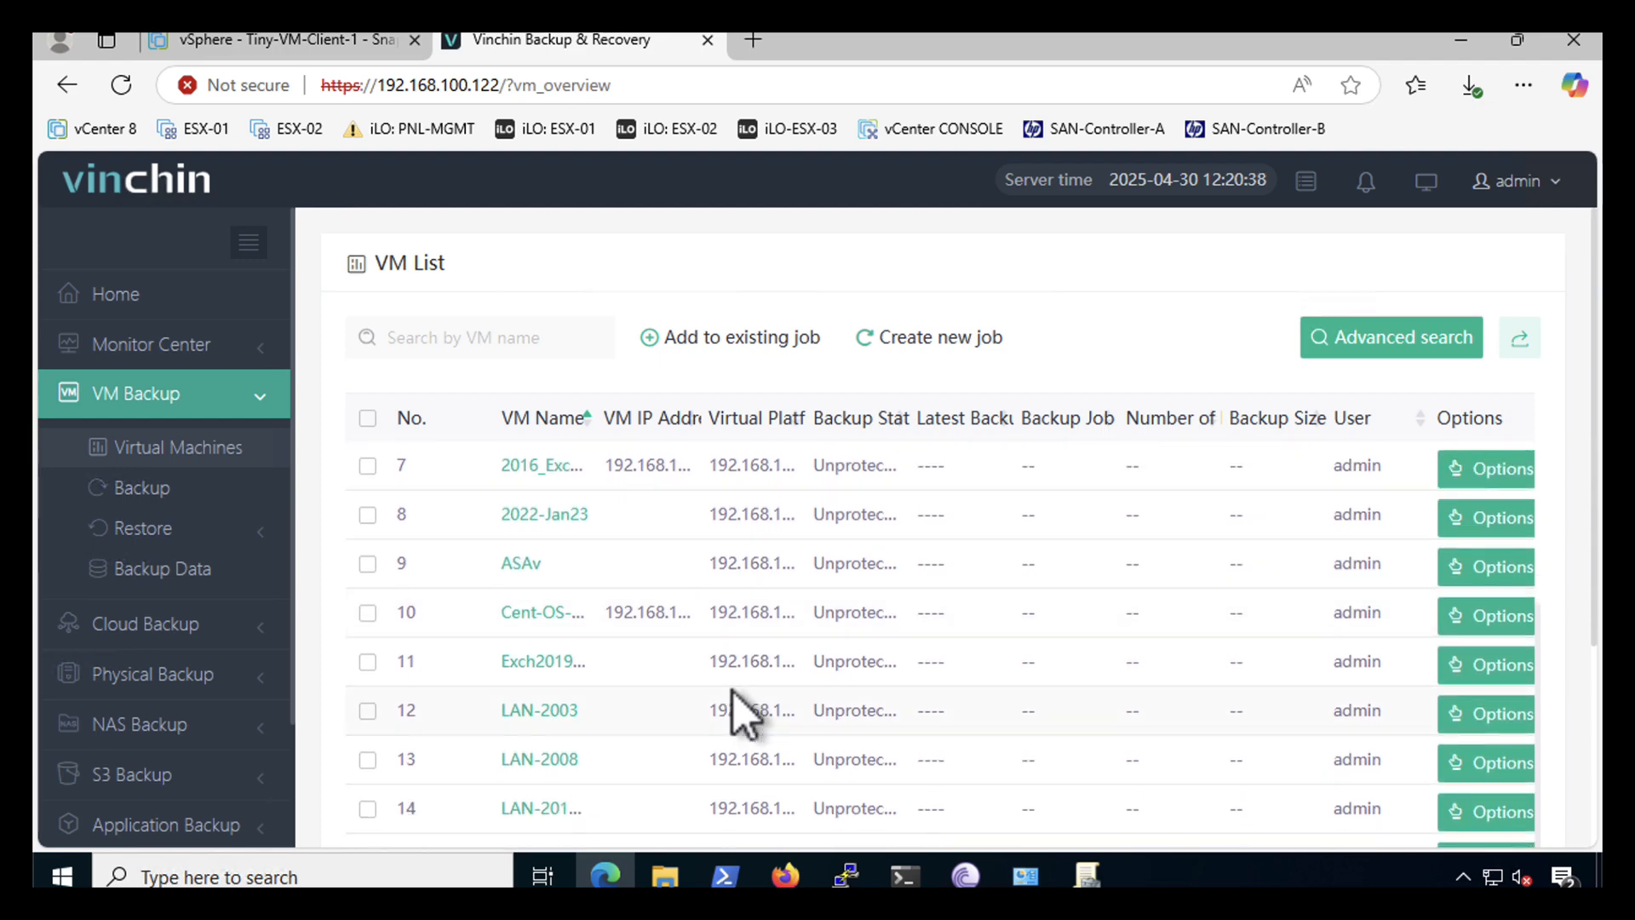
scroll(733, 692, "up", 3)
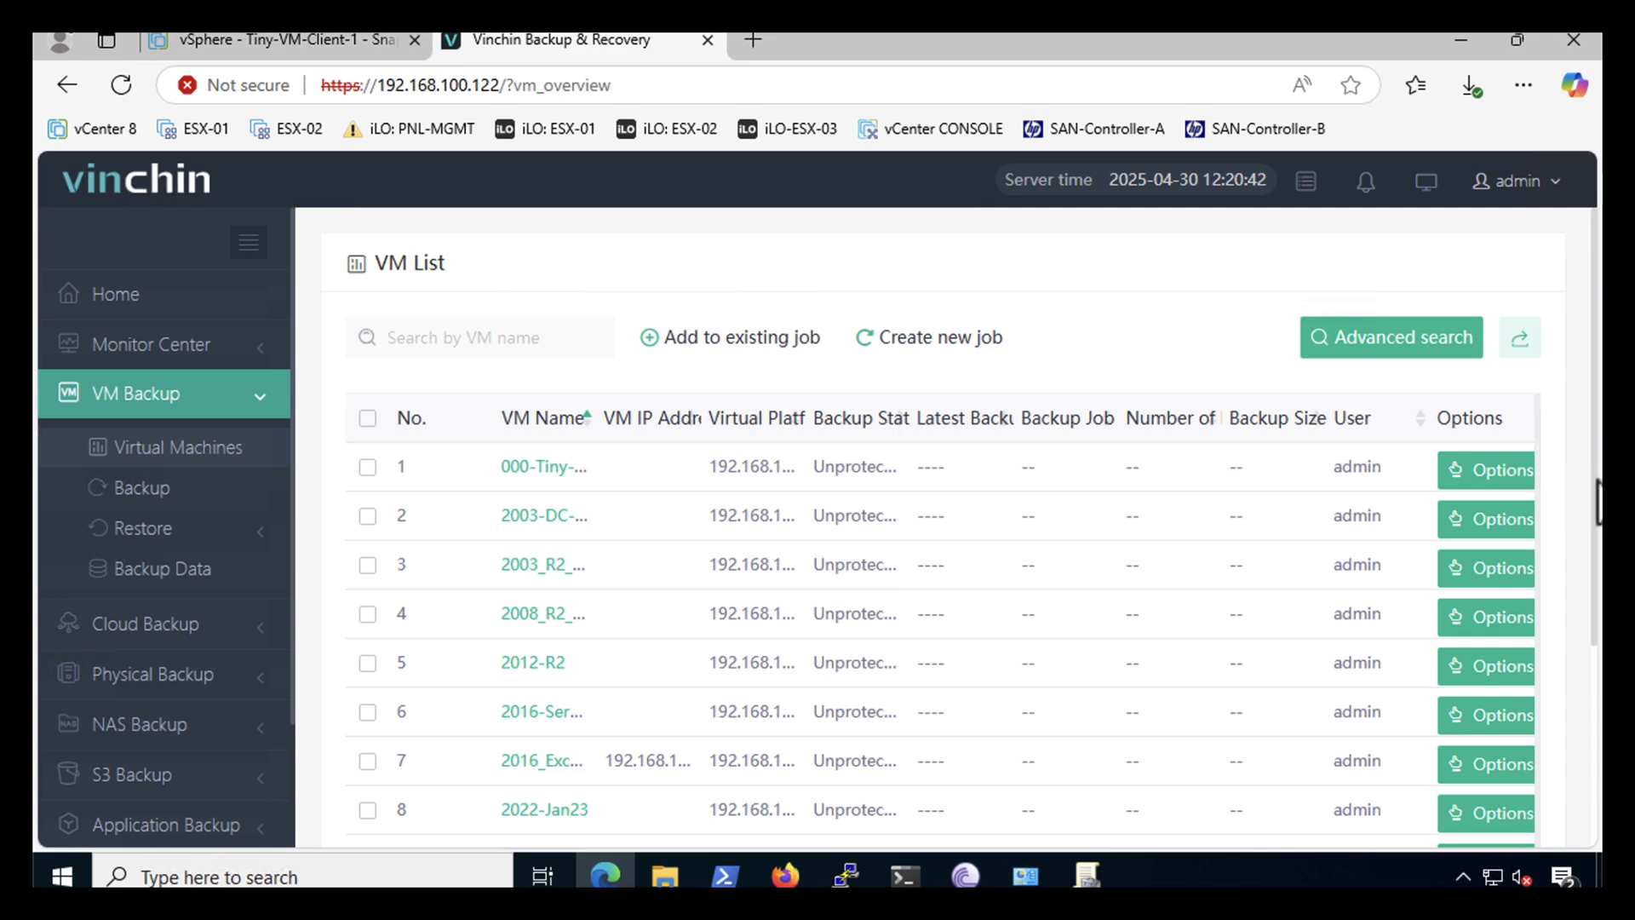
scroll(1599, 502, "down", 4)
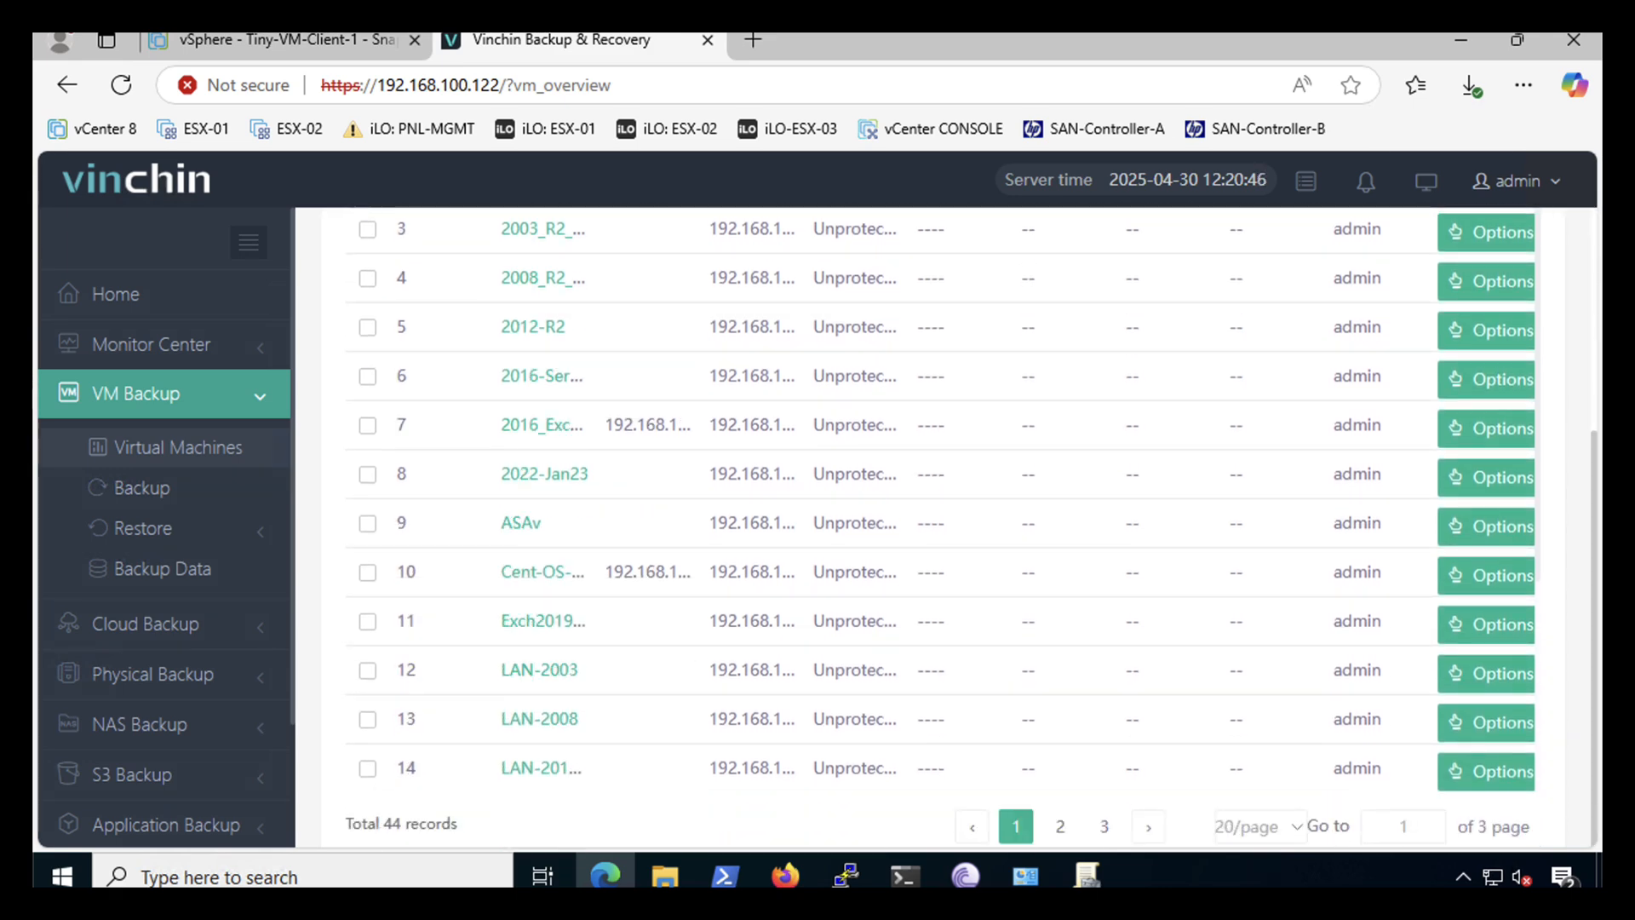
scroll(1589, 503, "up", 4)
left_click_drag(1590, 486, 1588, 484)
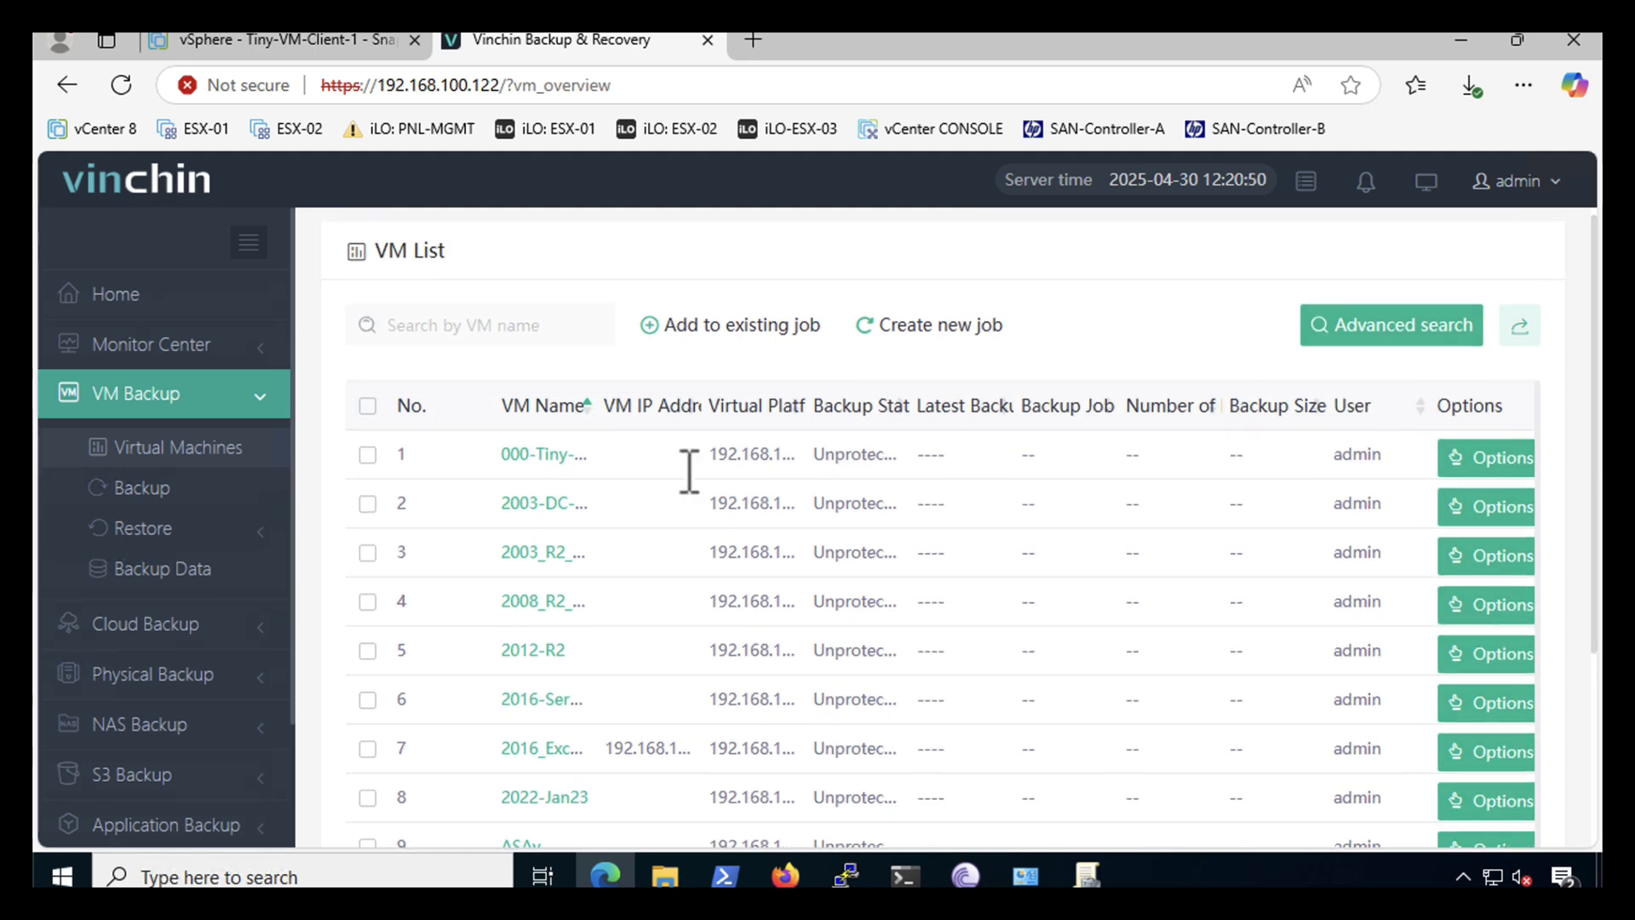
- Start a new backup job and tick Tiny-VM-Client-1 under PNL-DC > PNL-CLSTR as its source
left_click(136, 499)
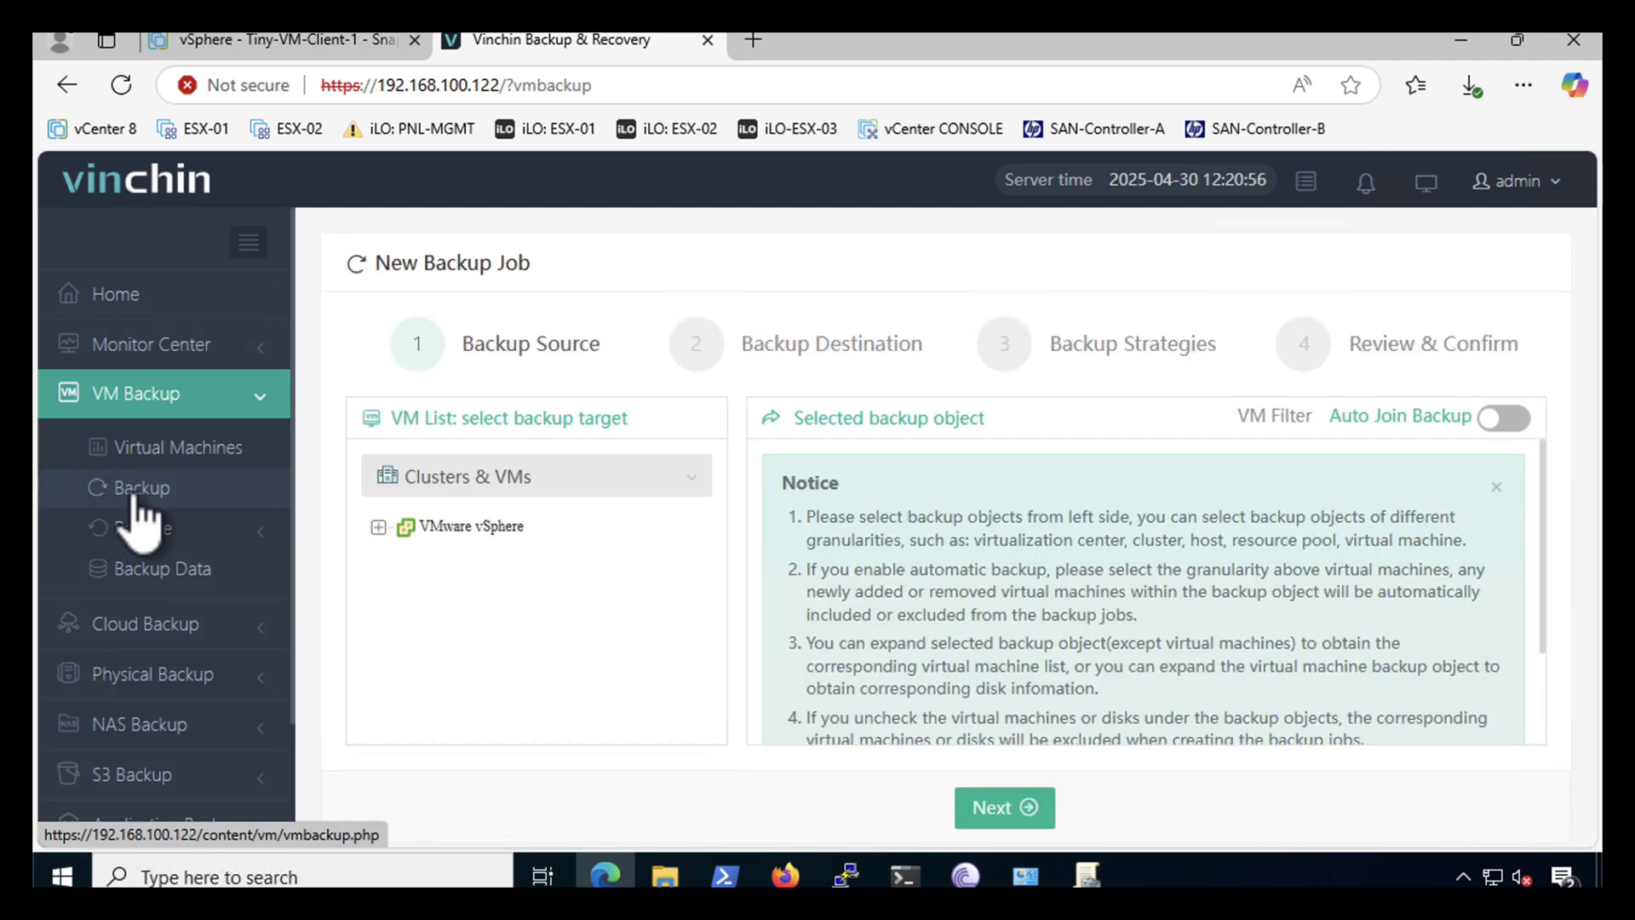
left_click(378, 527)
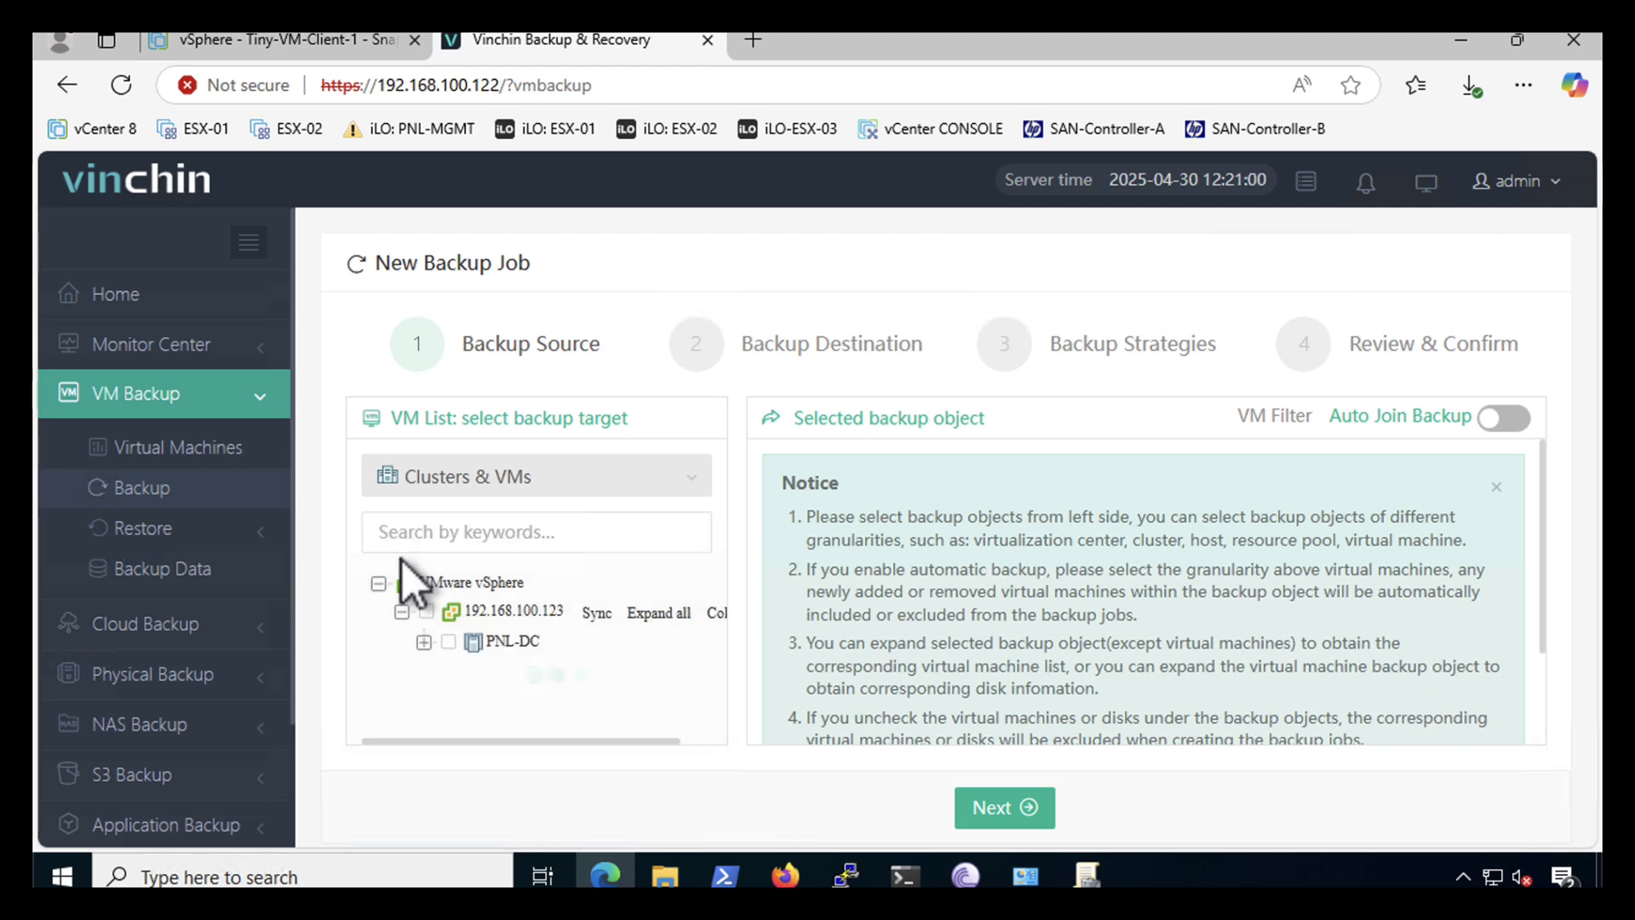
left_click(424, 642)
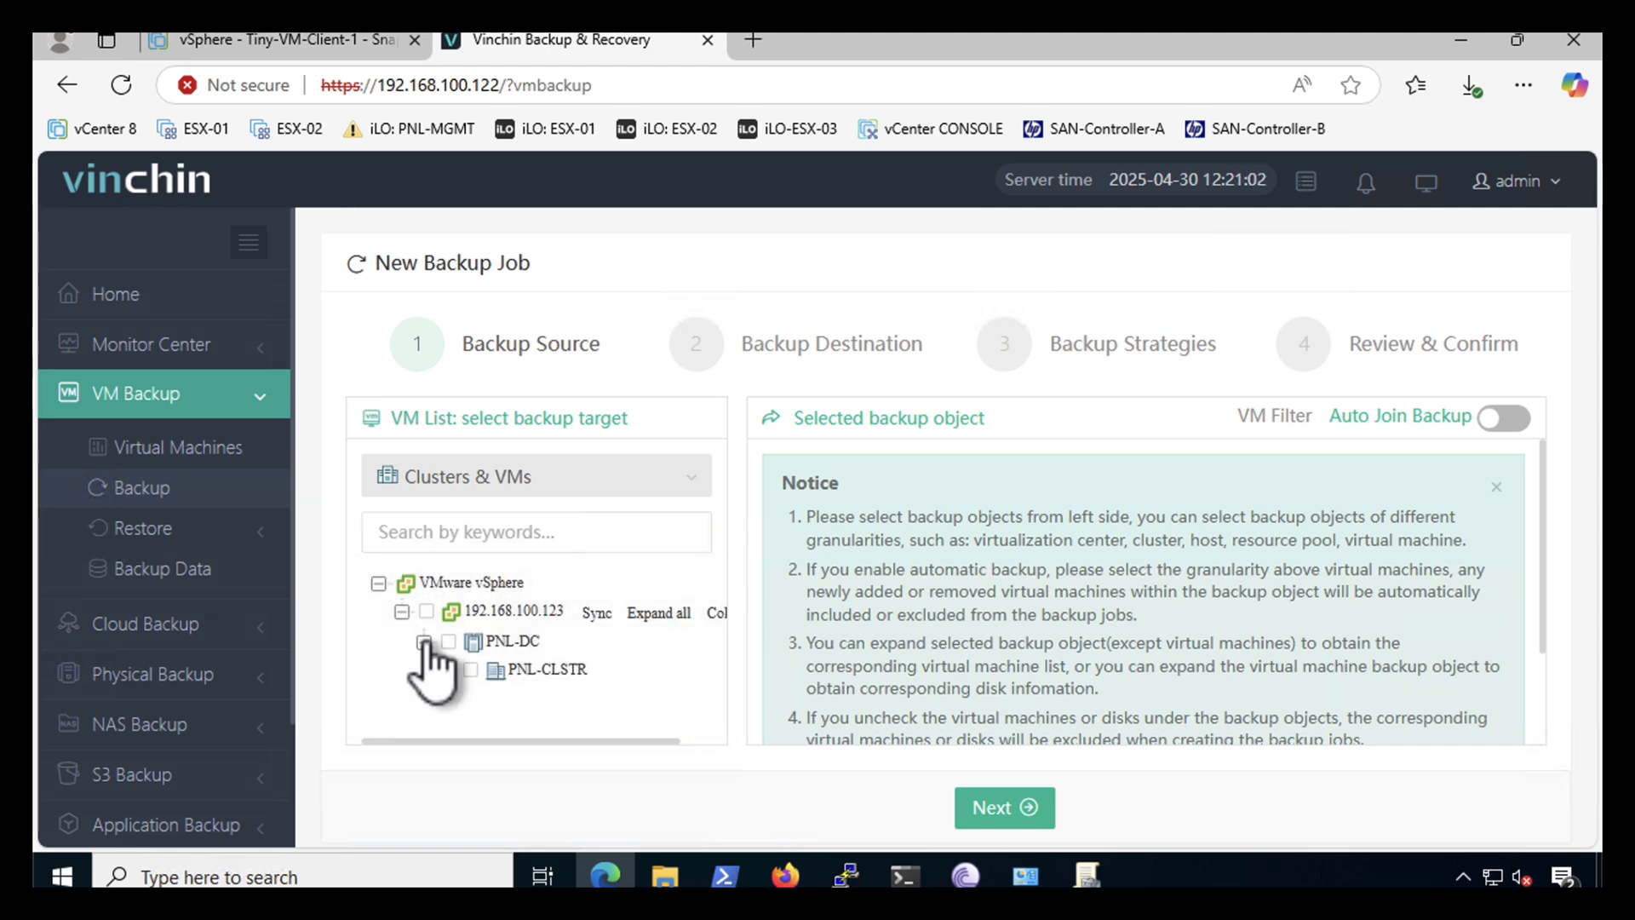
left_click(445, 670)
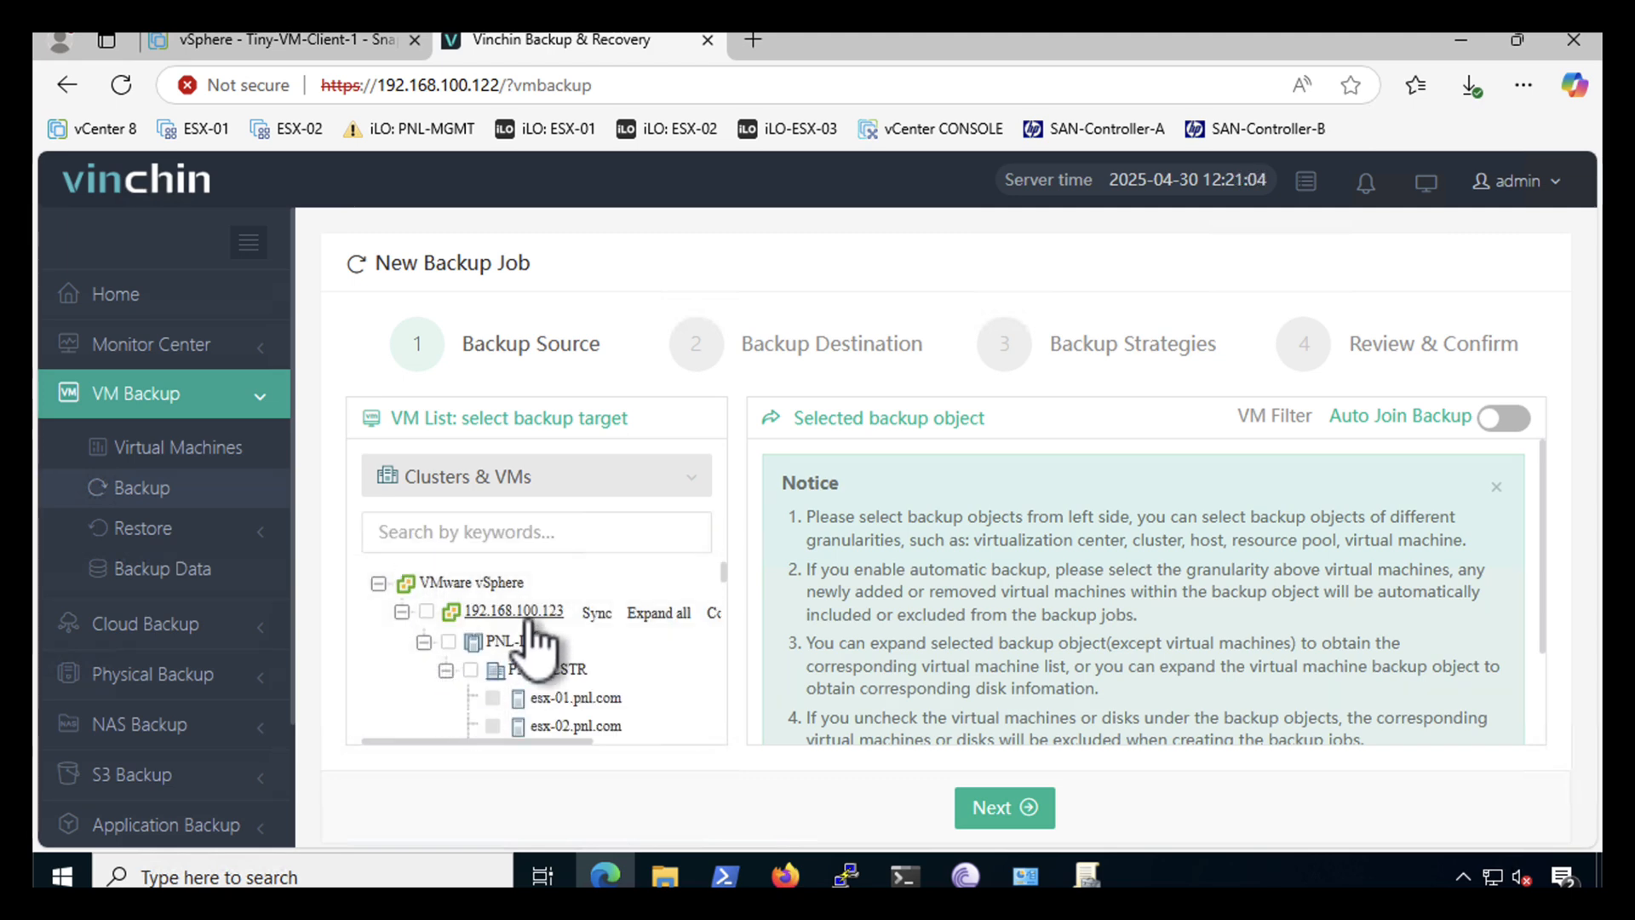
scroll(531, 632, "down", 8)
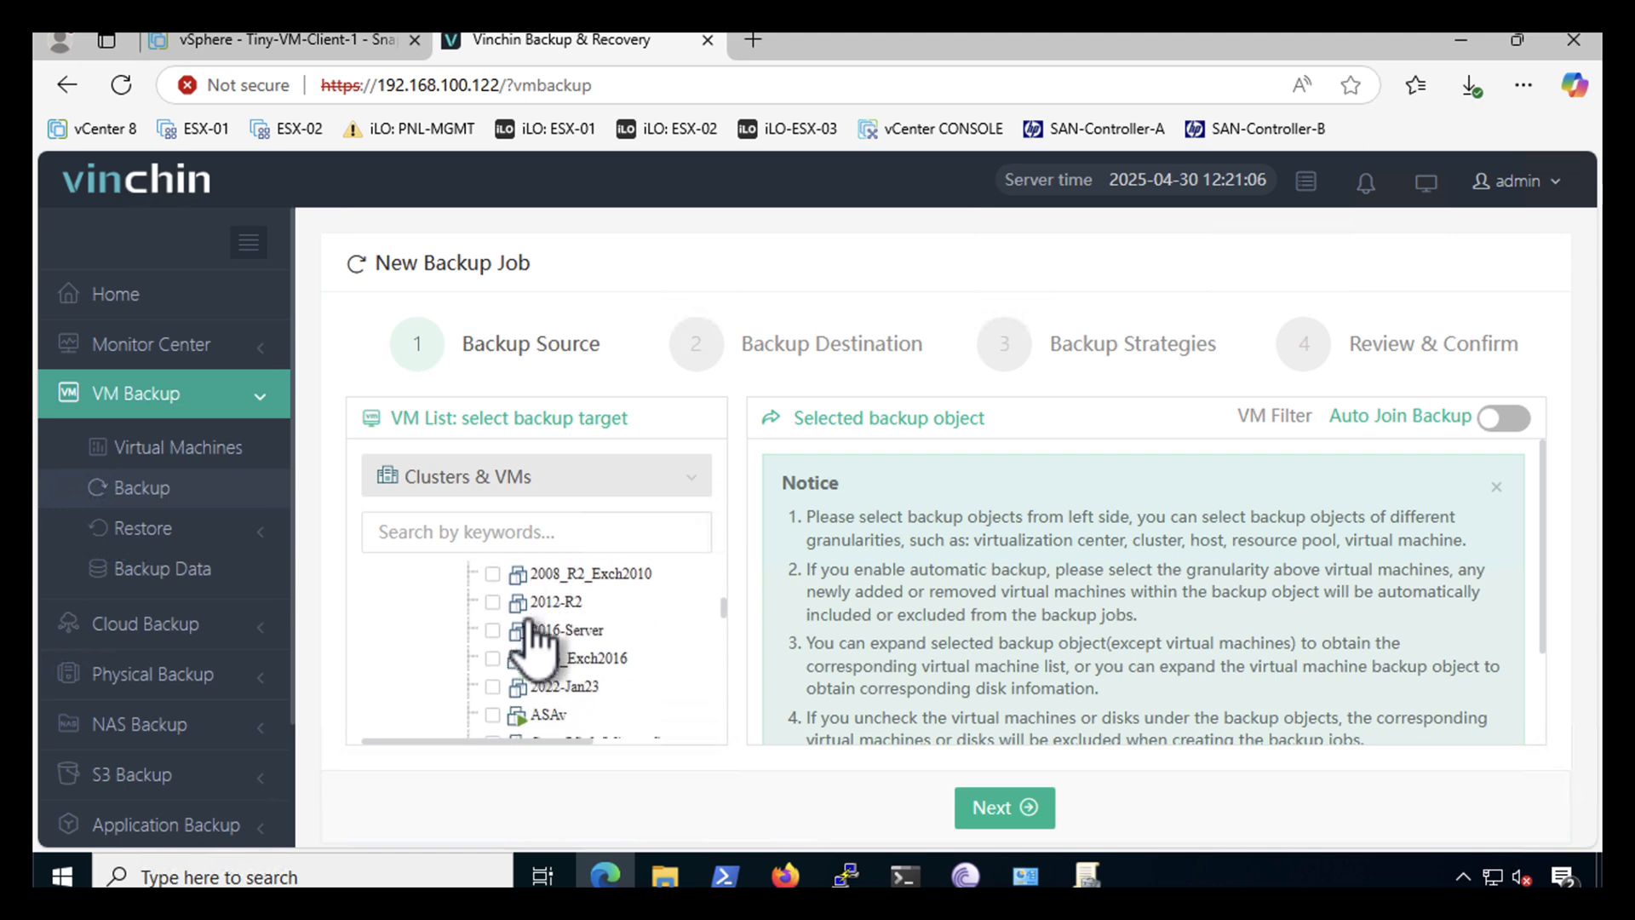
scroll(528, 630, "down", 6)
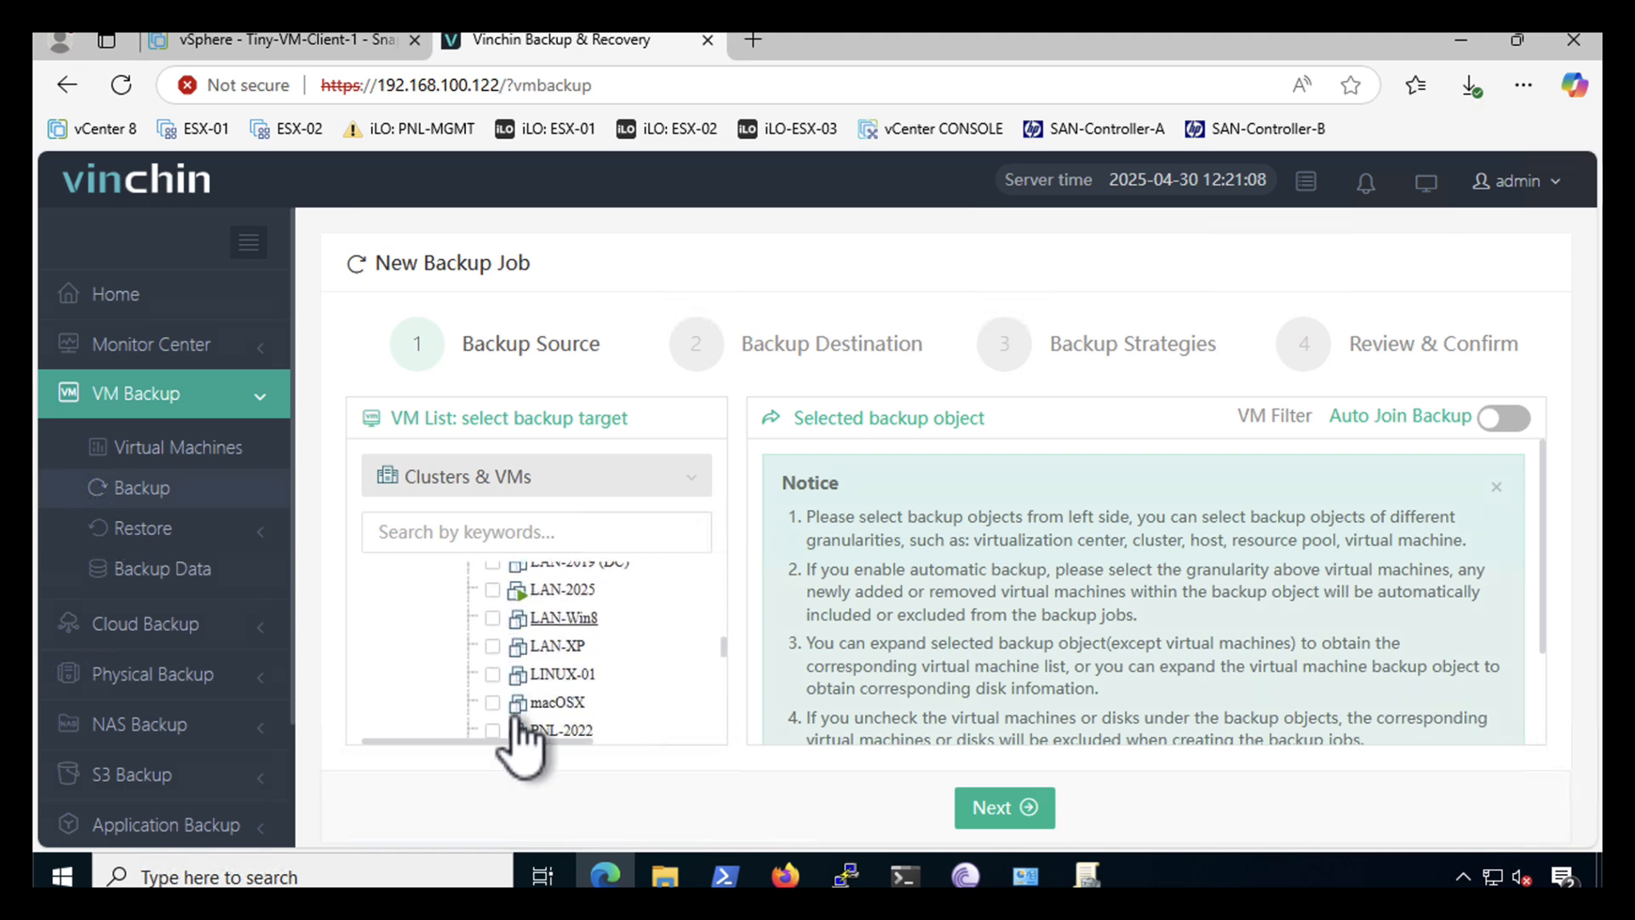
scroll(552, 732, "down", 6)
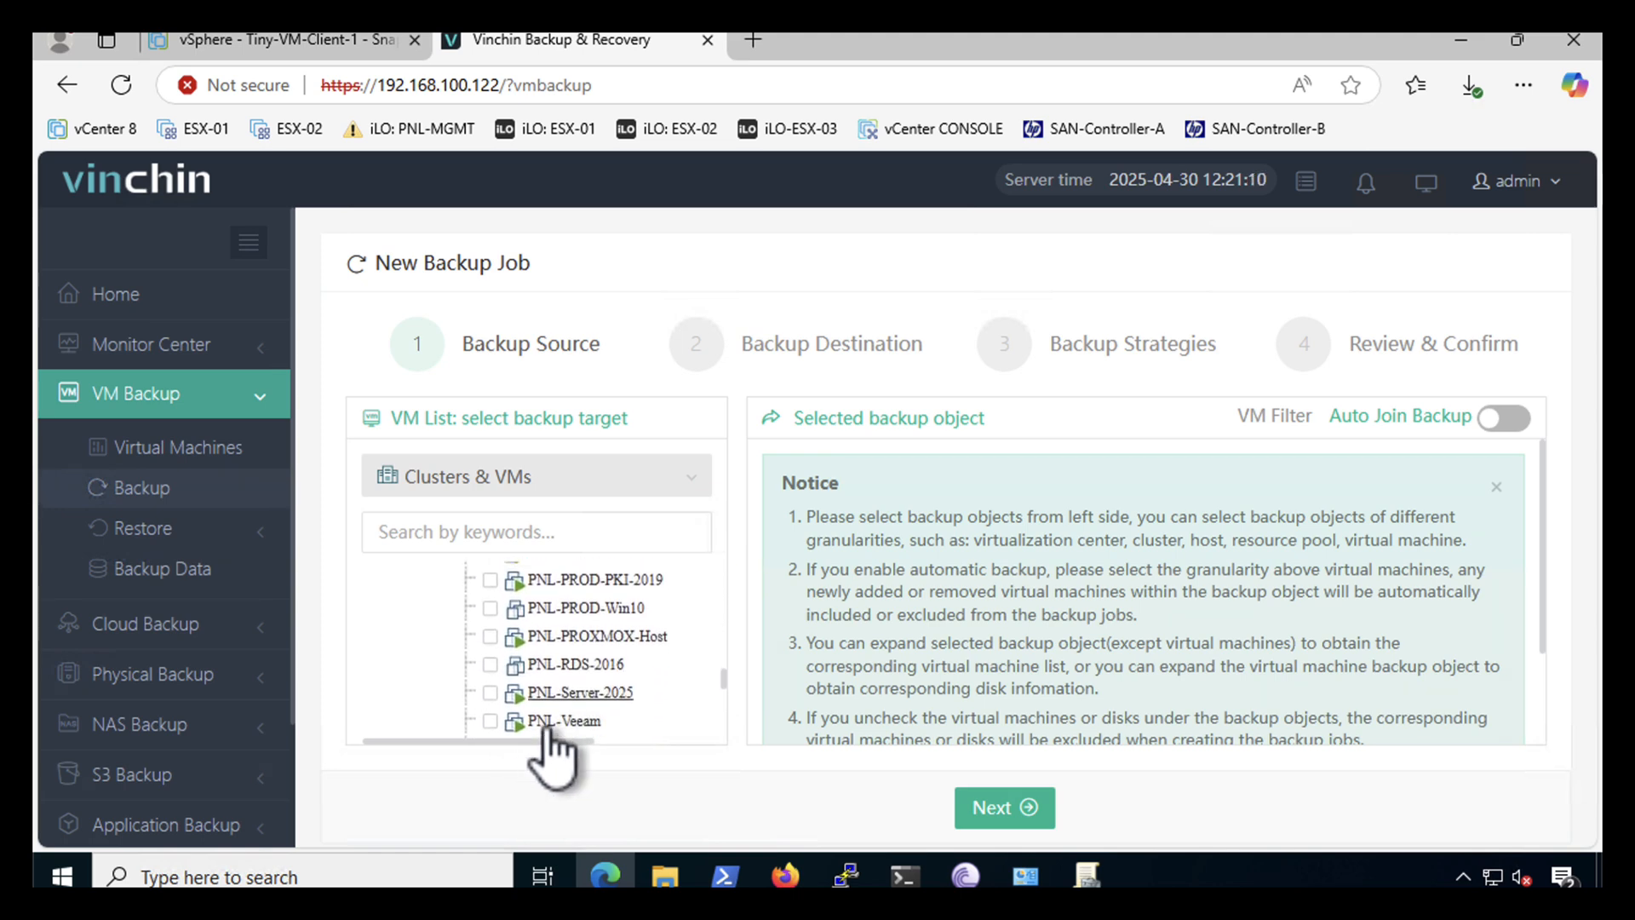
scroll(552, 733, "down", 3)
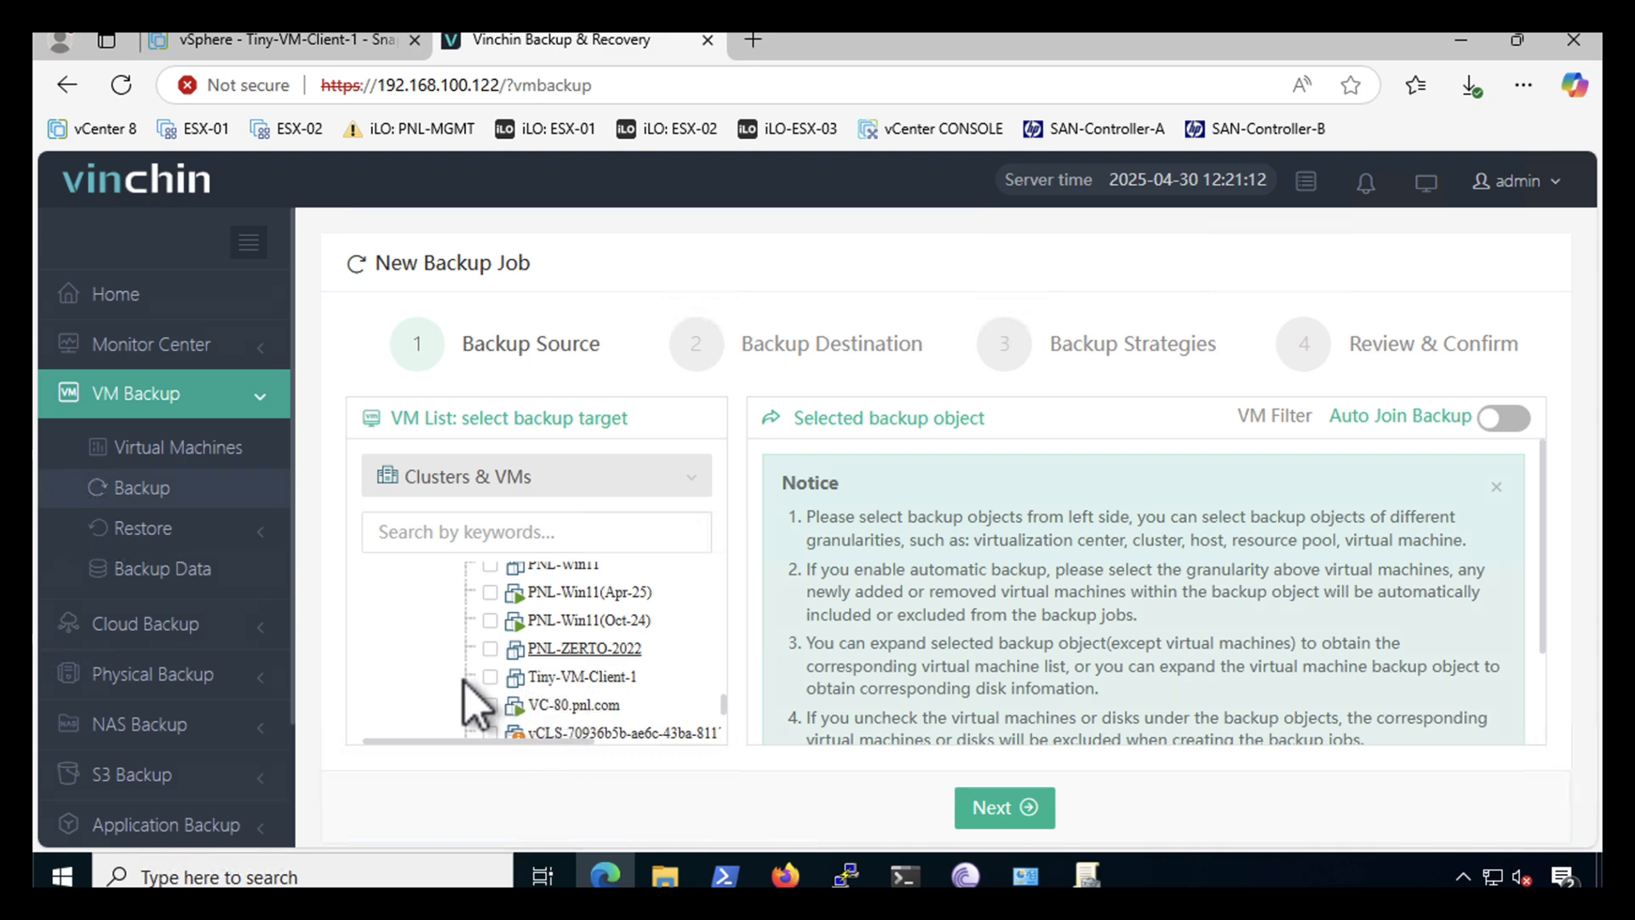
left_click(489, 677)
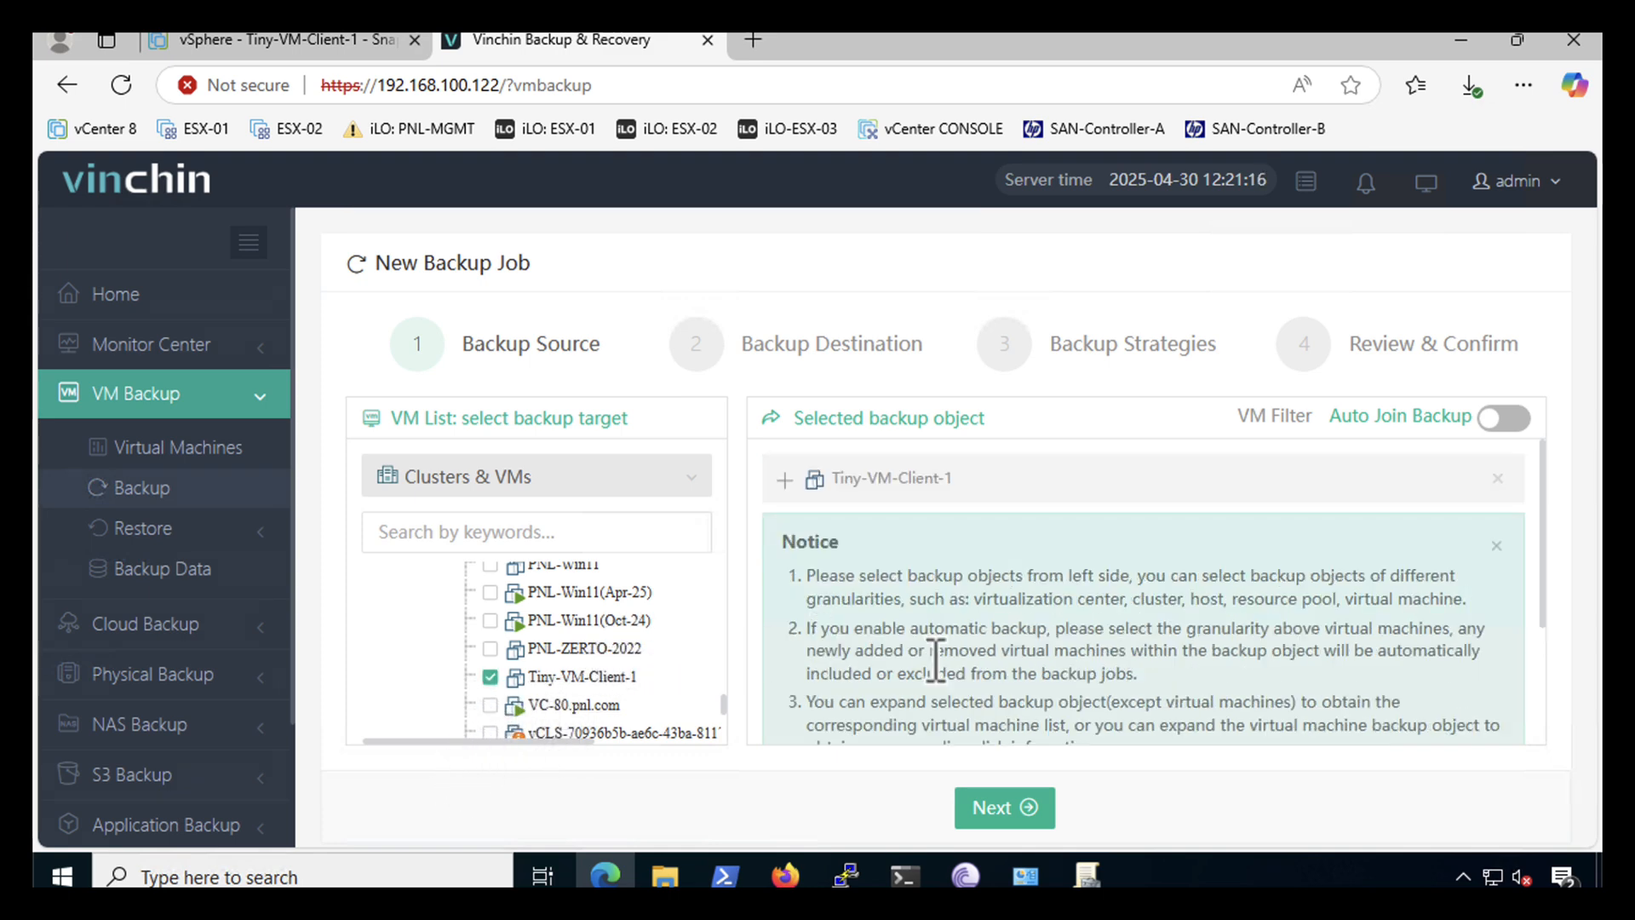
scroll(936, 659, "down", 3)
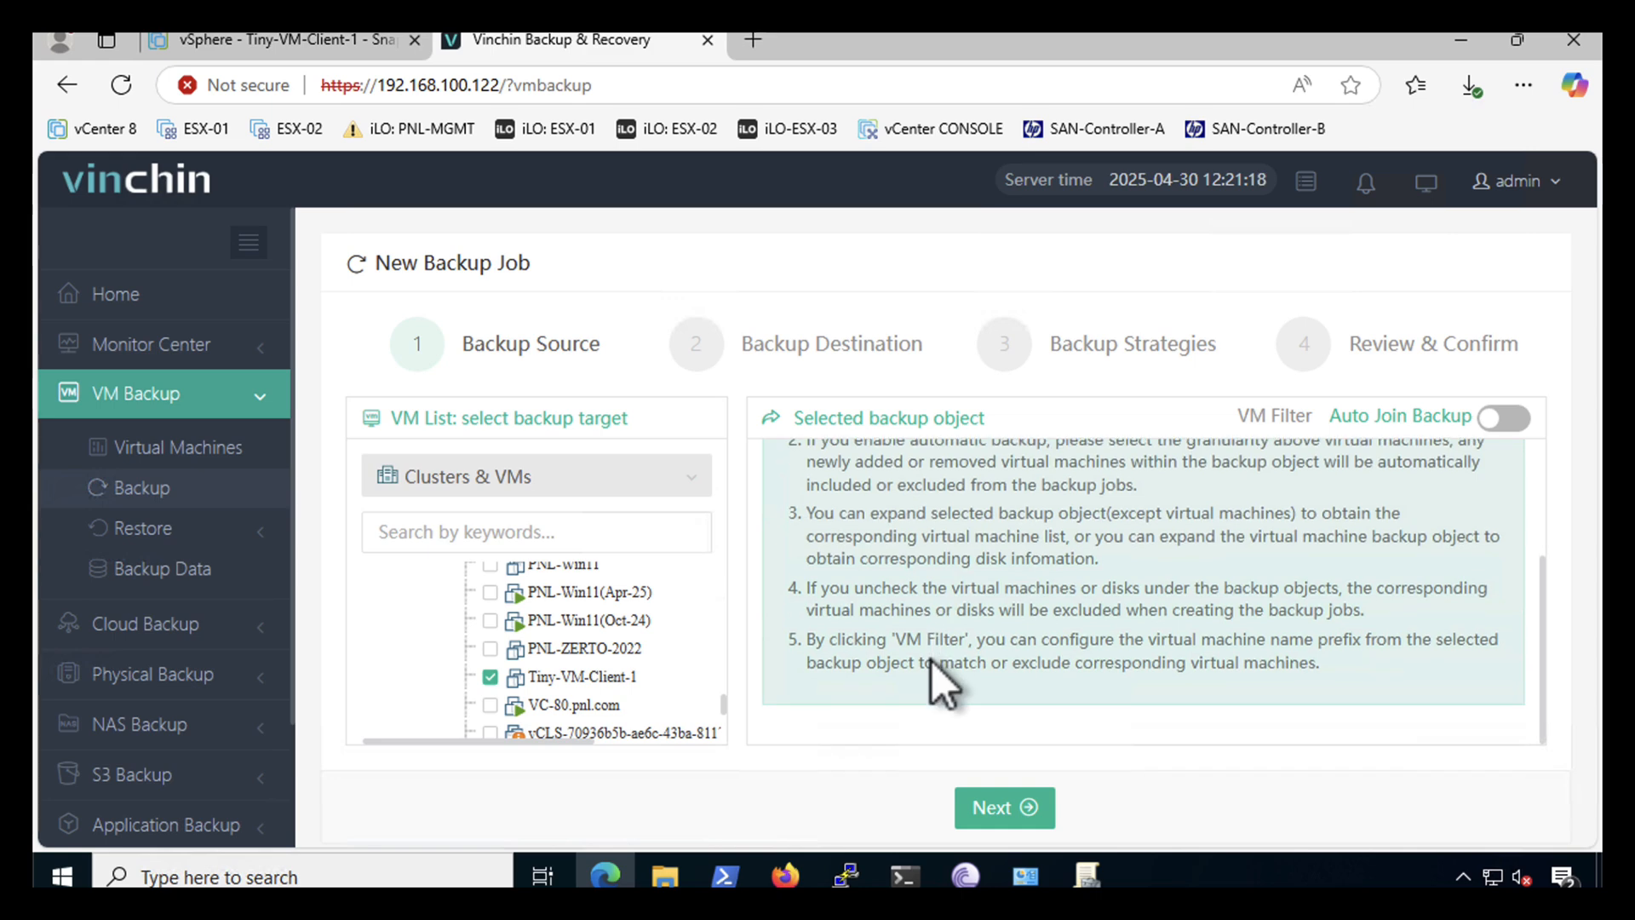
- Advance past the destination step, keeping NFS-Share-01 as the backup storage
left_click(992, 813)
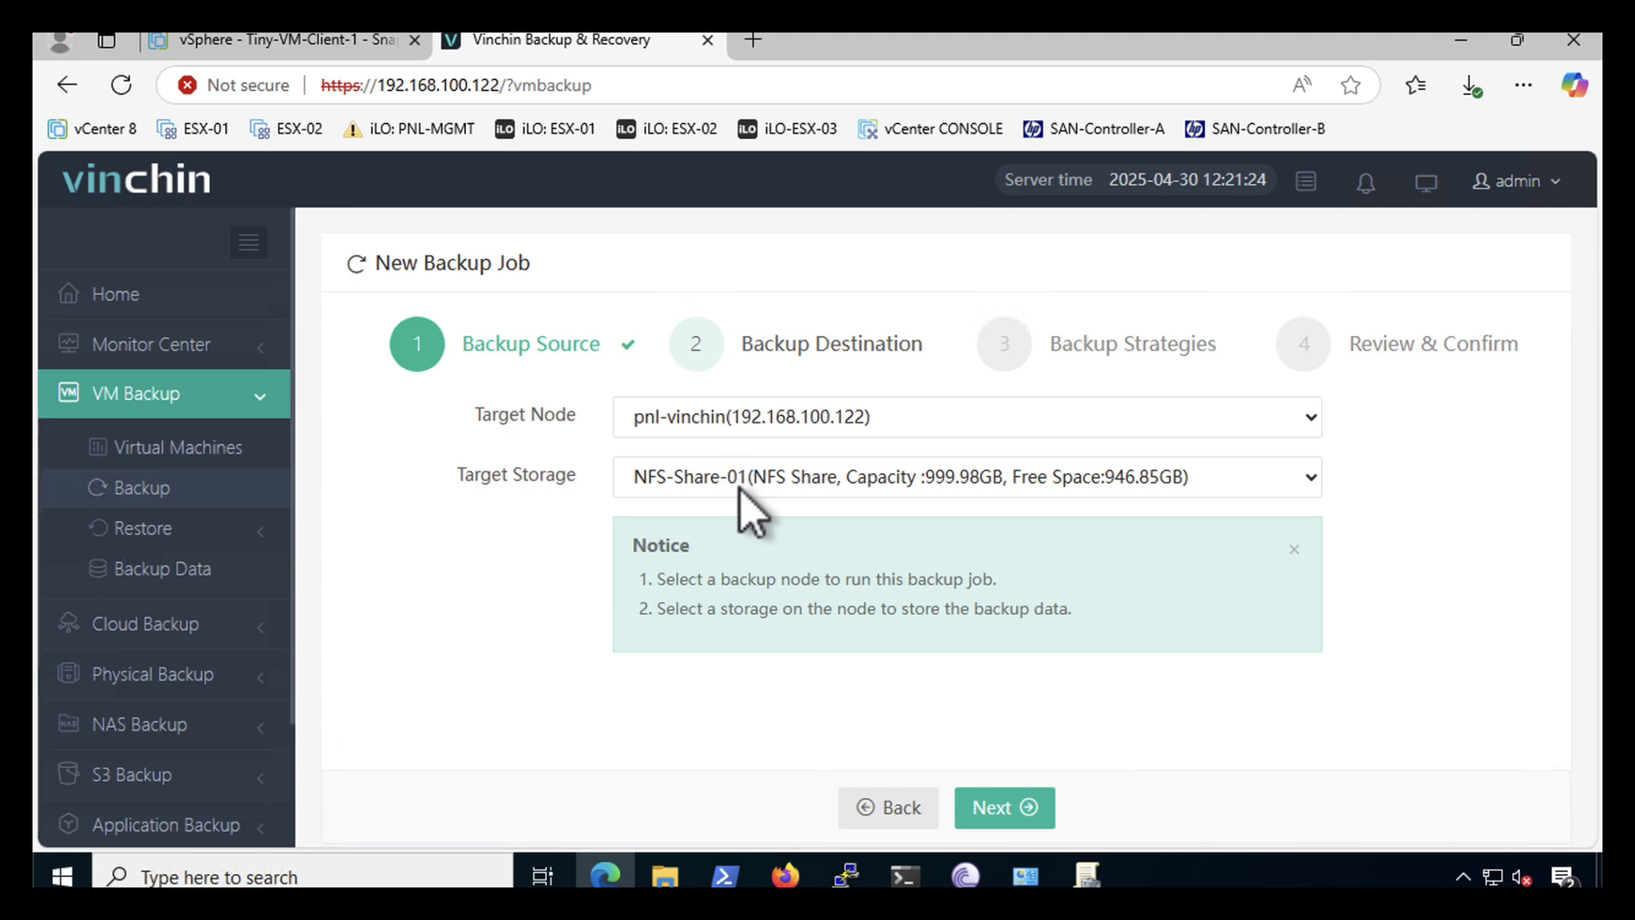
left_click(988, 813)
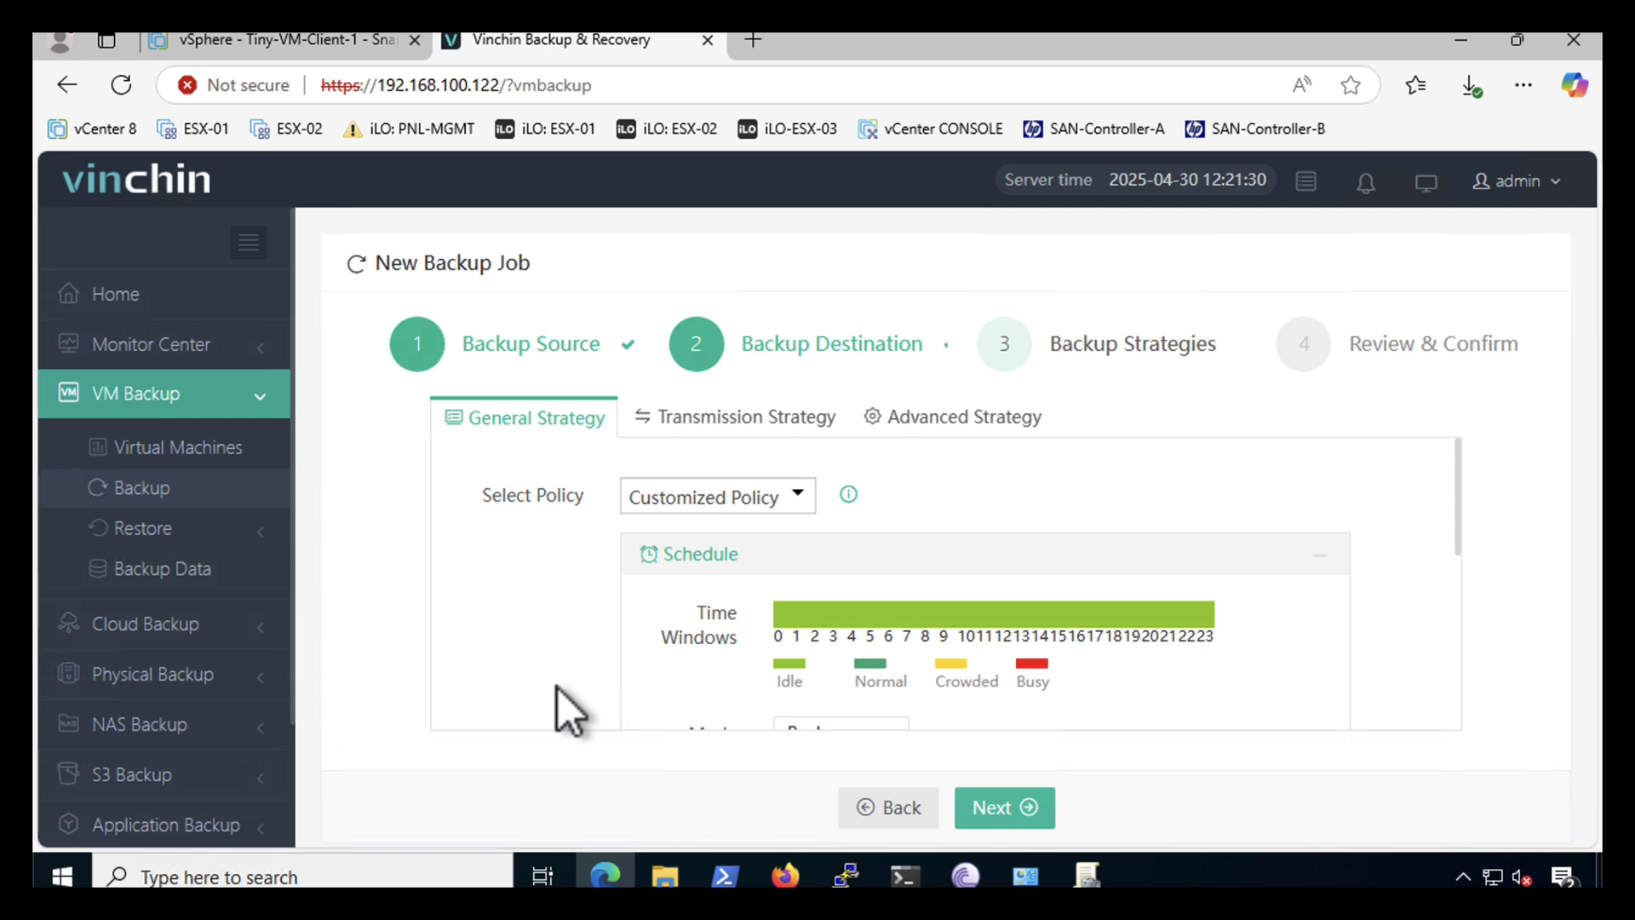
scroll(559, 688, "down", 2)
scroll(559, 688, "down", 1)
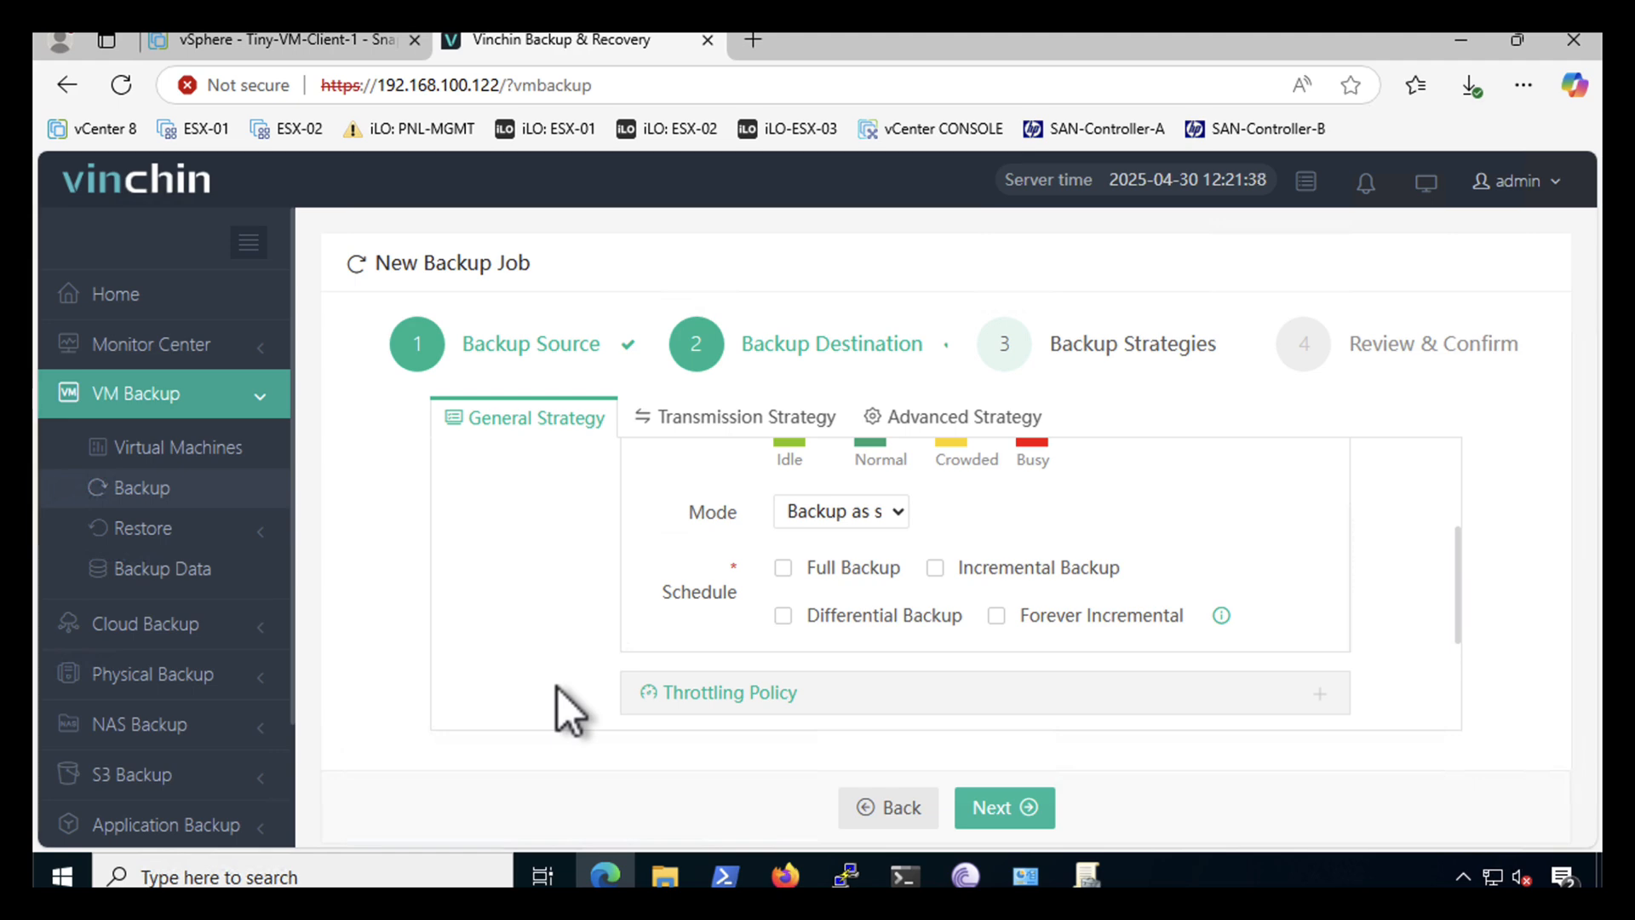
- Schedule forever incremental backups daily from 21:10:00, repeating hourly until 22:10:00
left_click(996, 615)
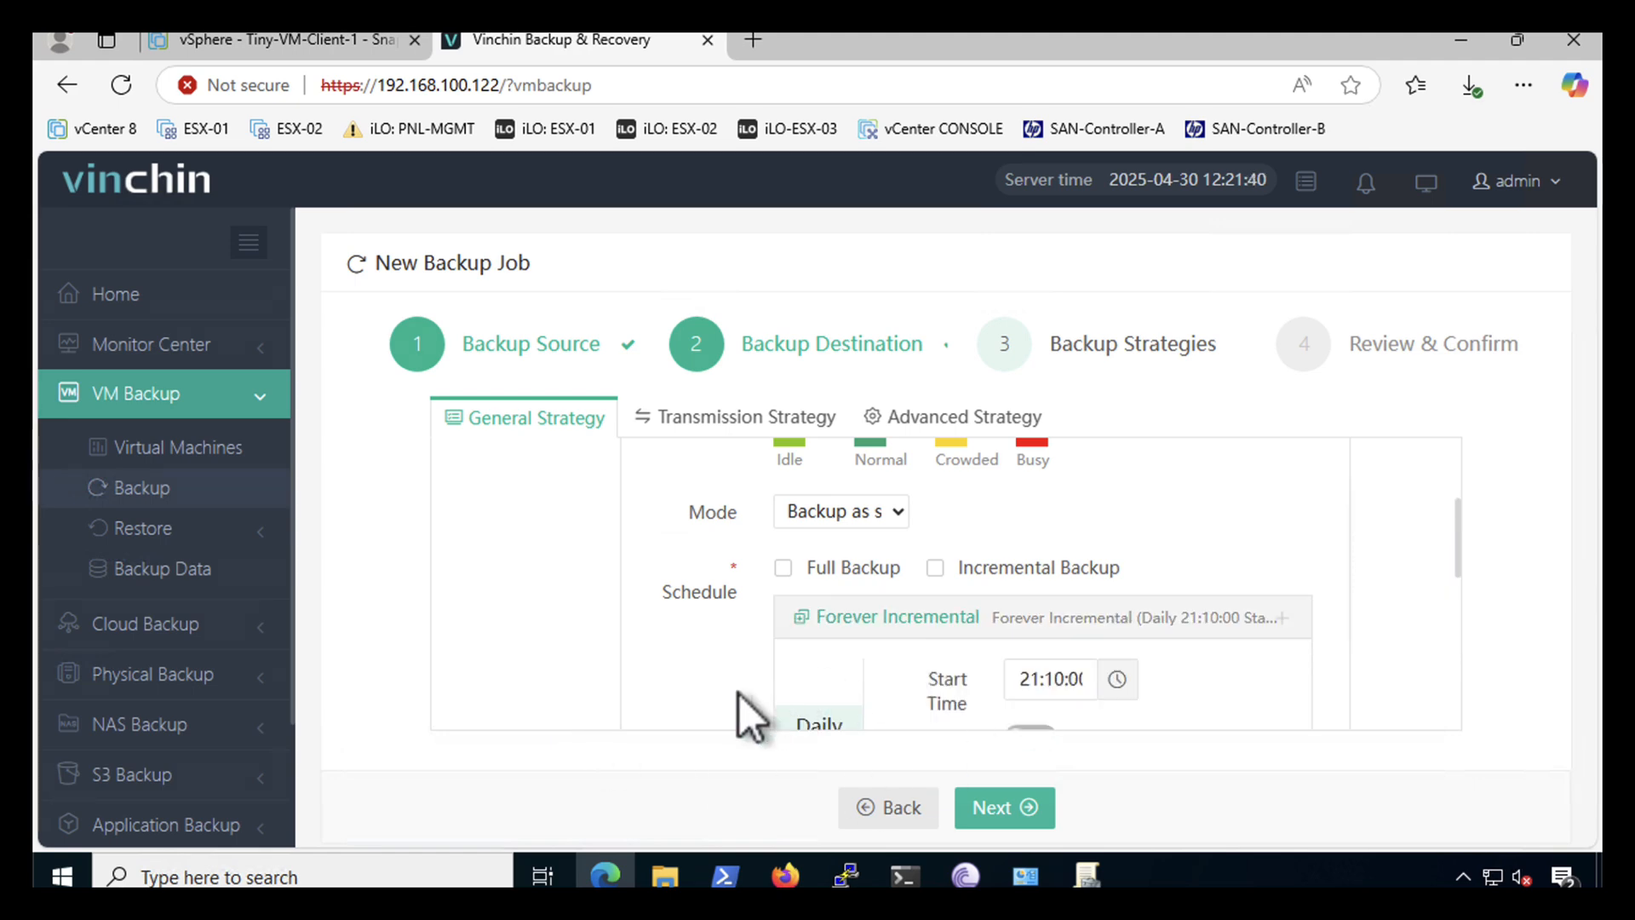
scroll(706, 651, "down", 2)
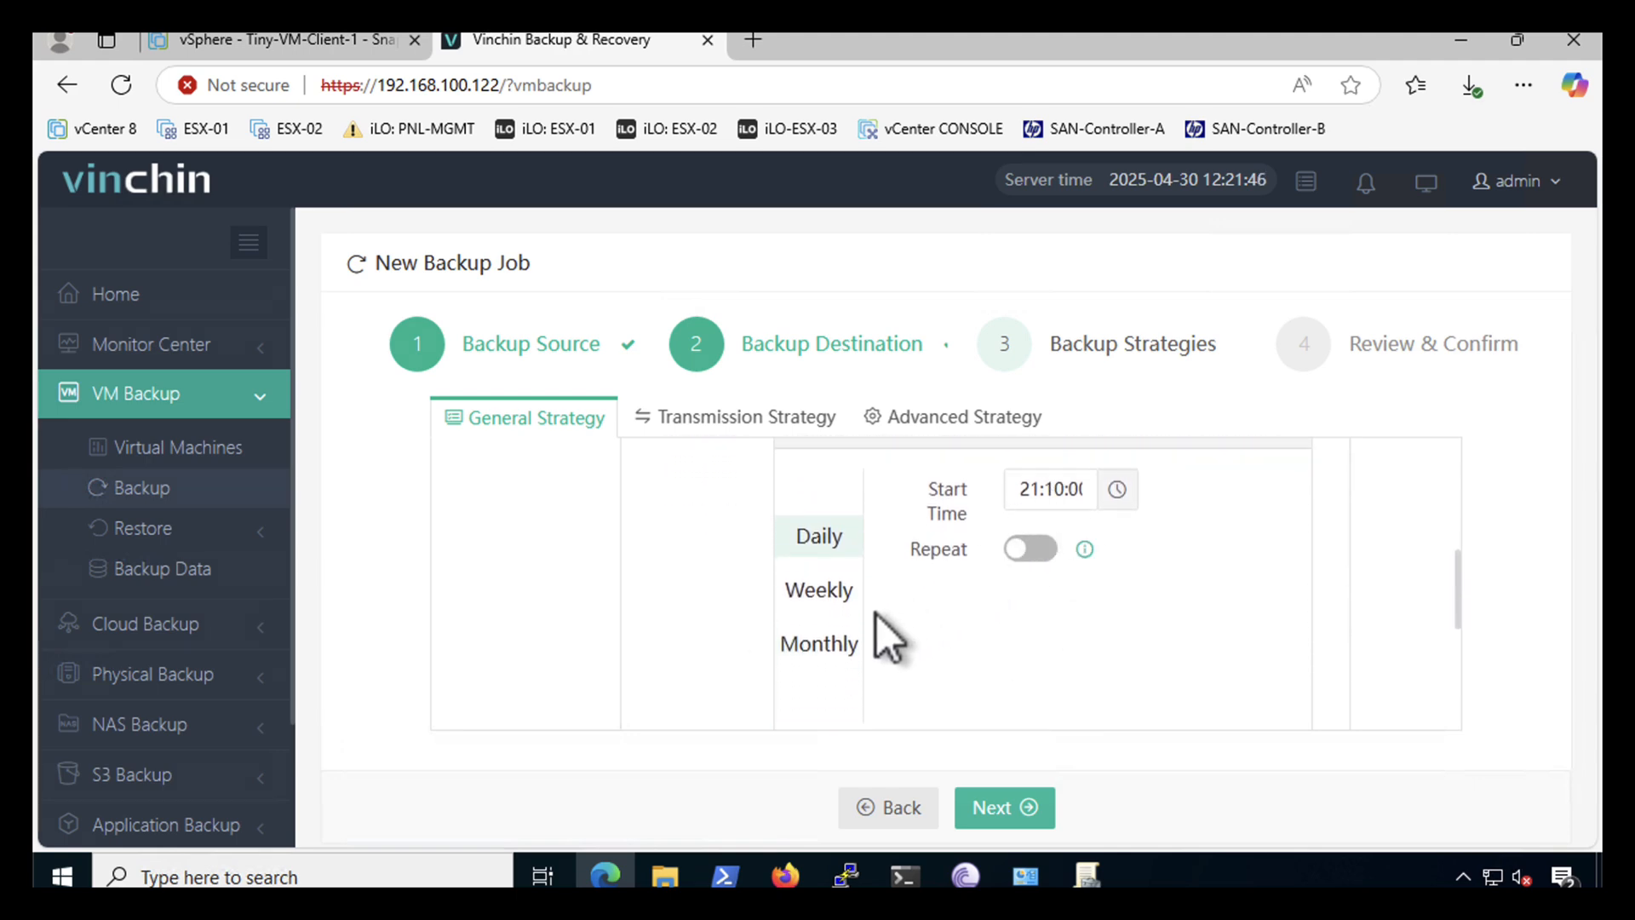
left_click(819, 590)
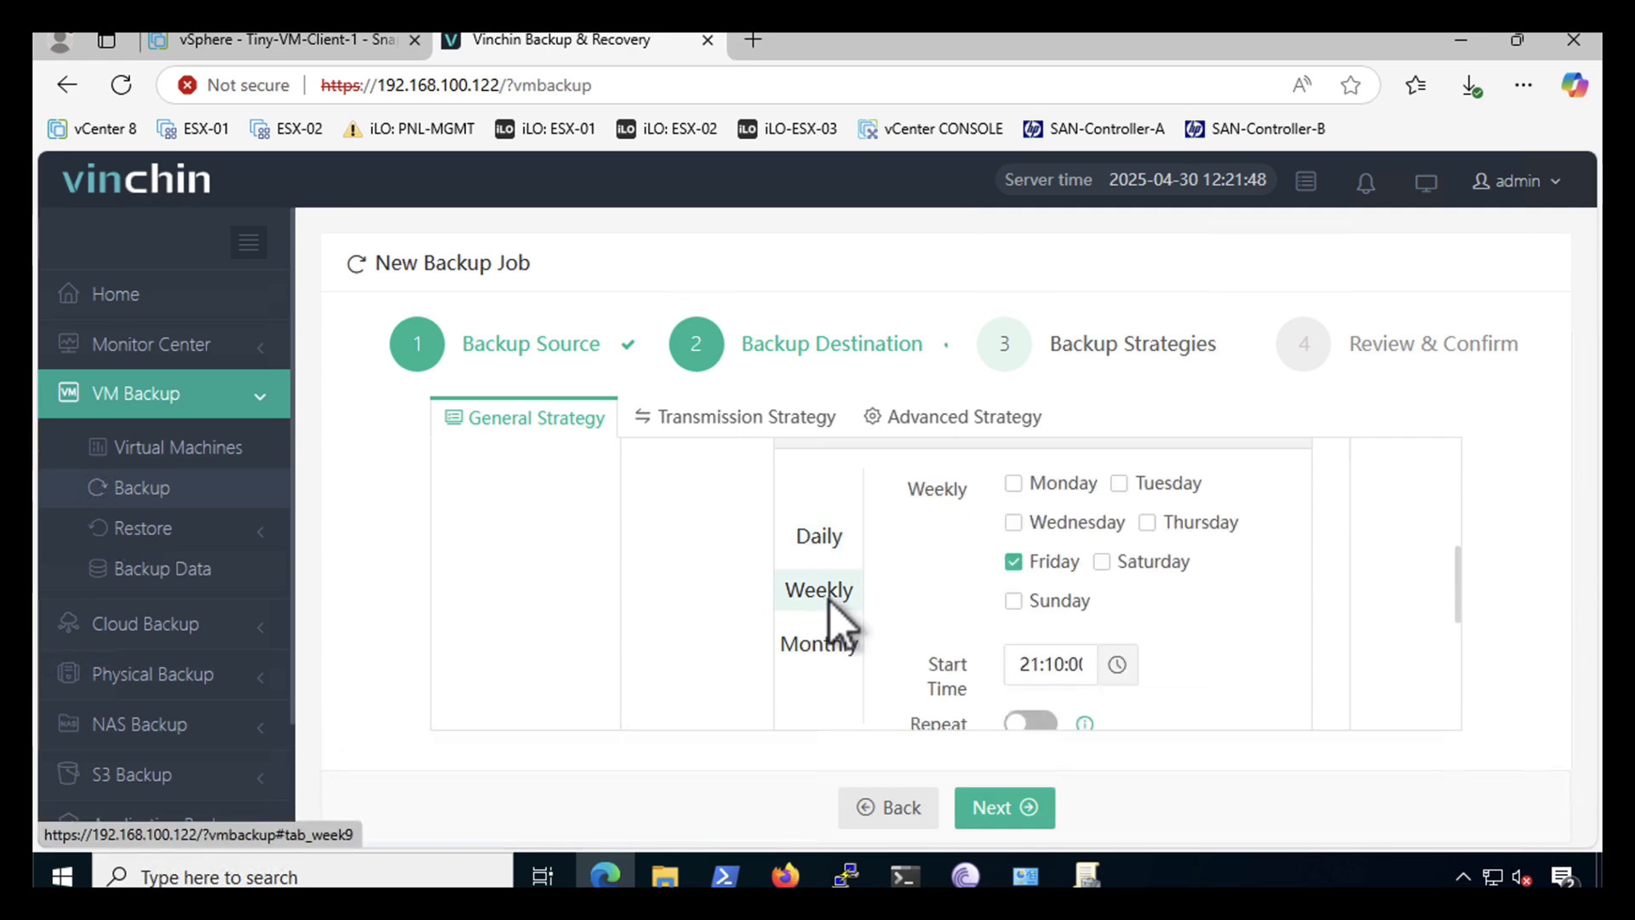
left_click(824, 546)
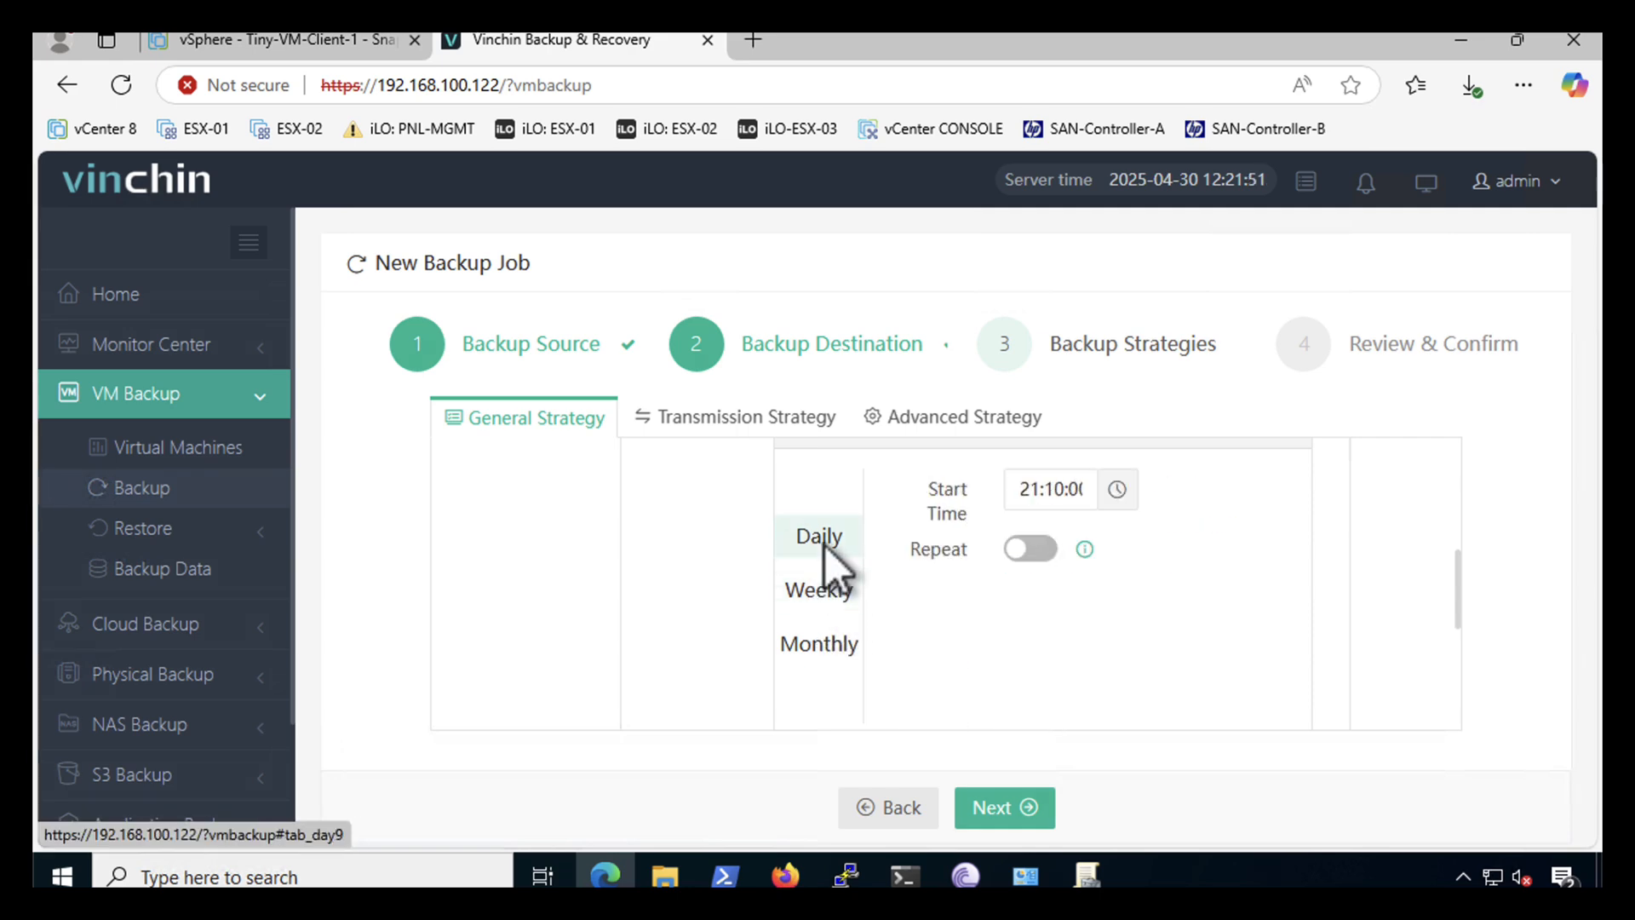
left_click(1030, 551)
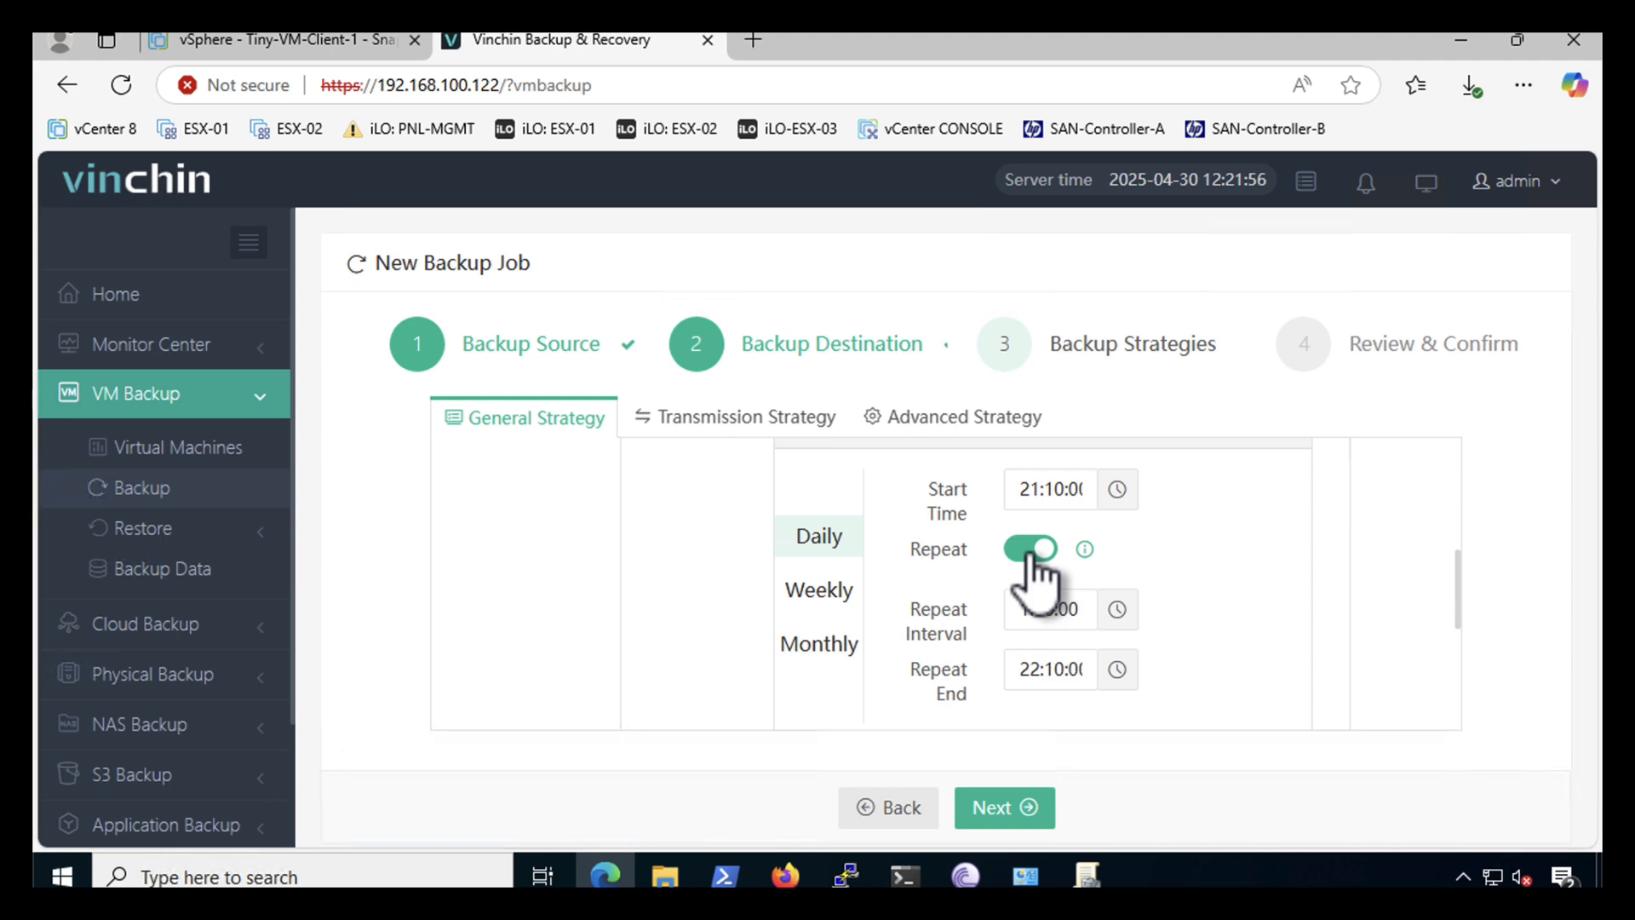
left_click(1117, 610)
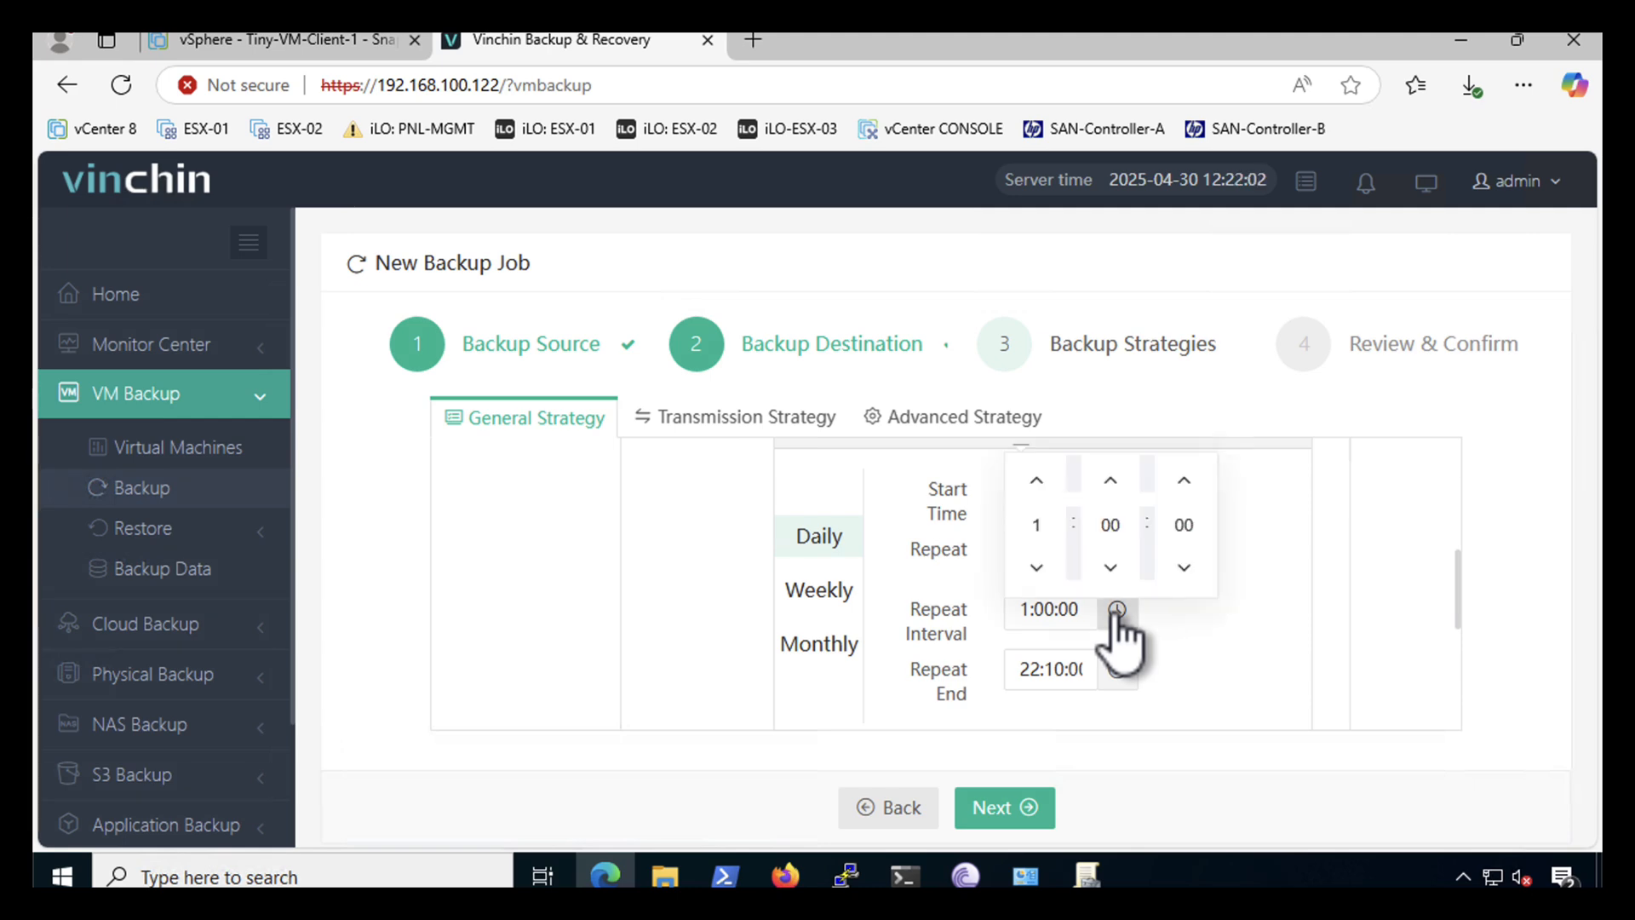
left_click(1229, 668)
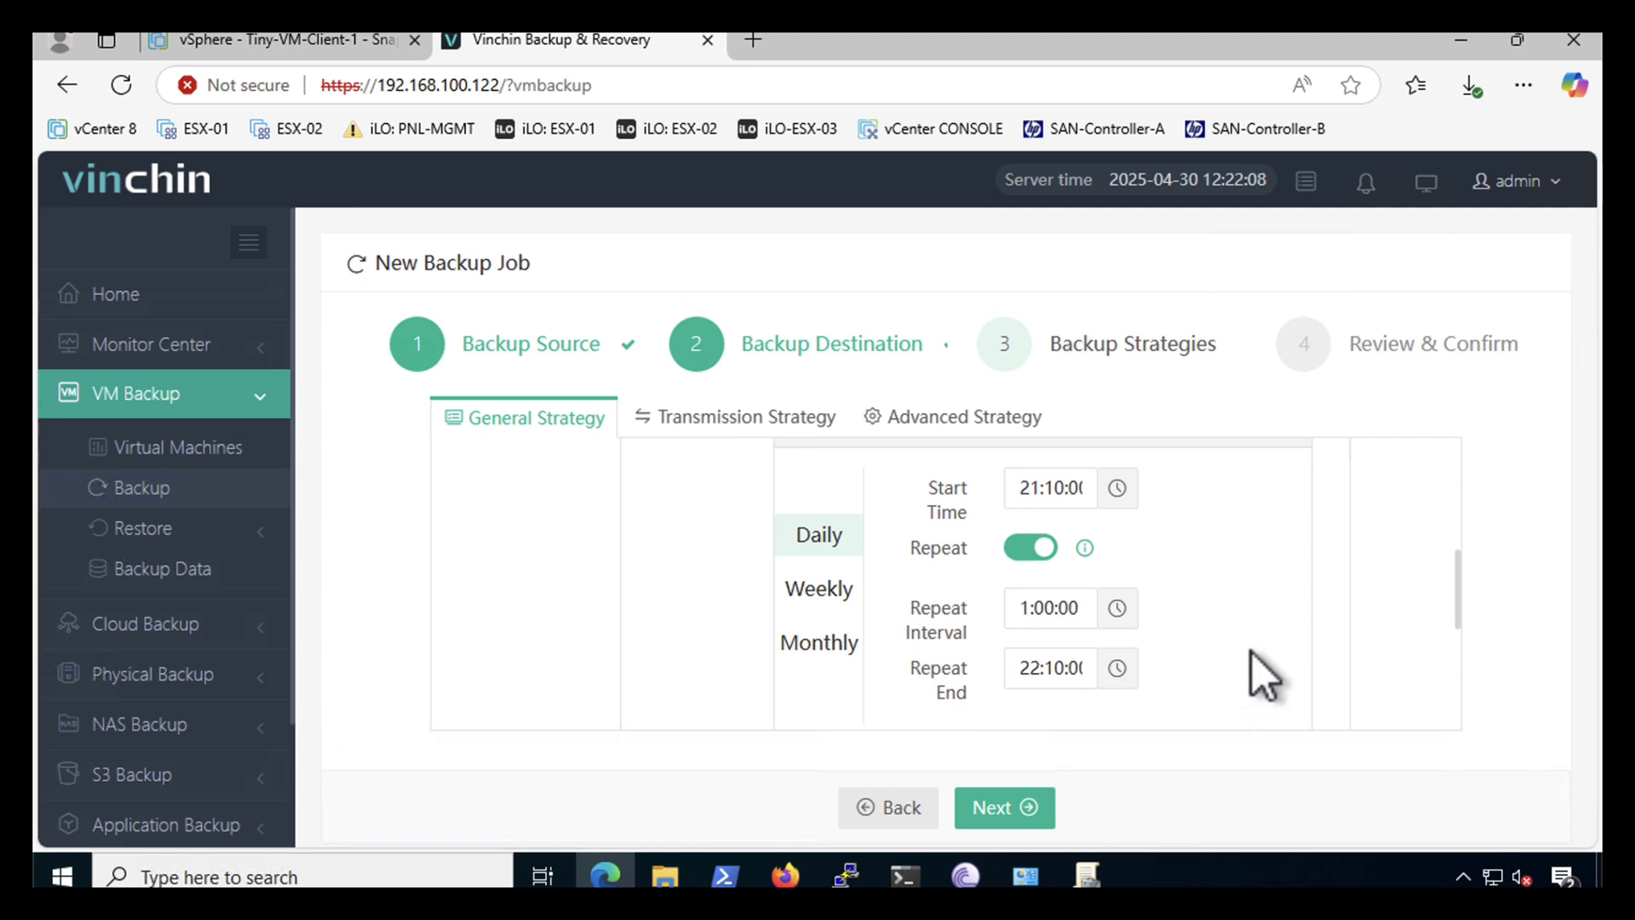
scroll(1307, 640, "down", 1)
left_click_drag(1459, 605, 1425, 450)
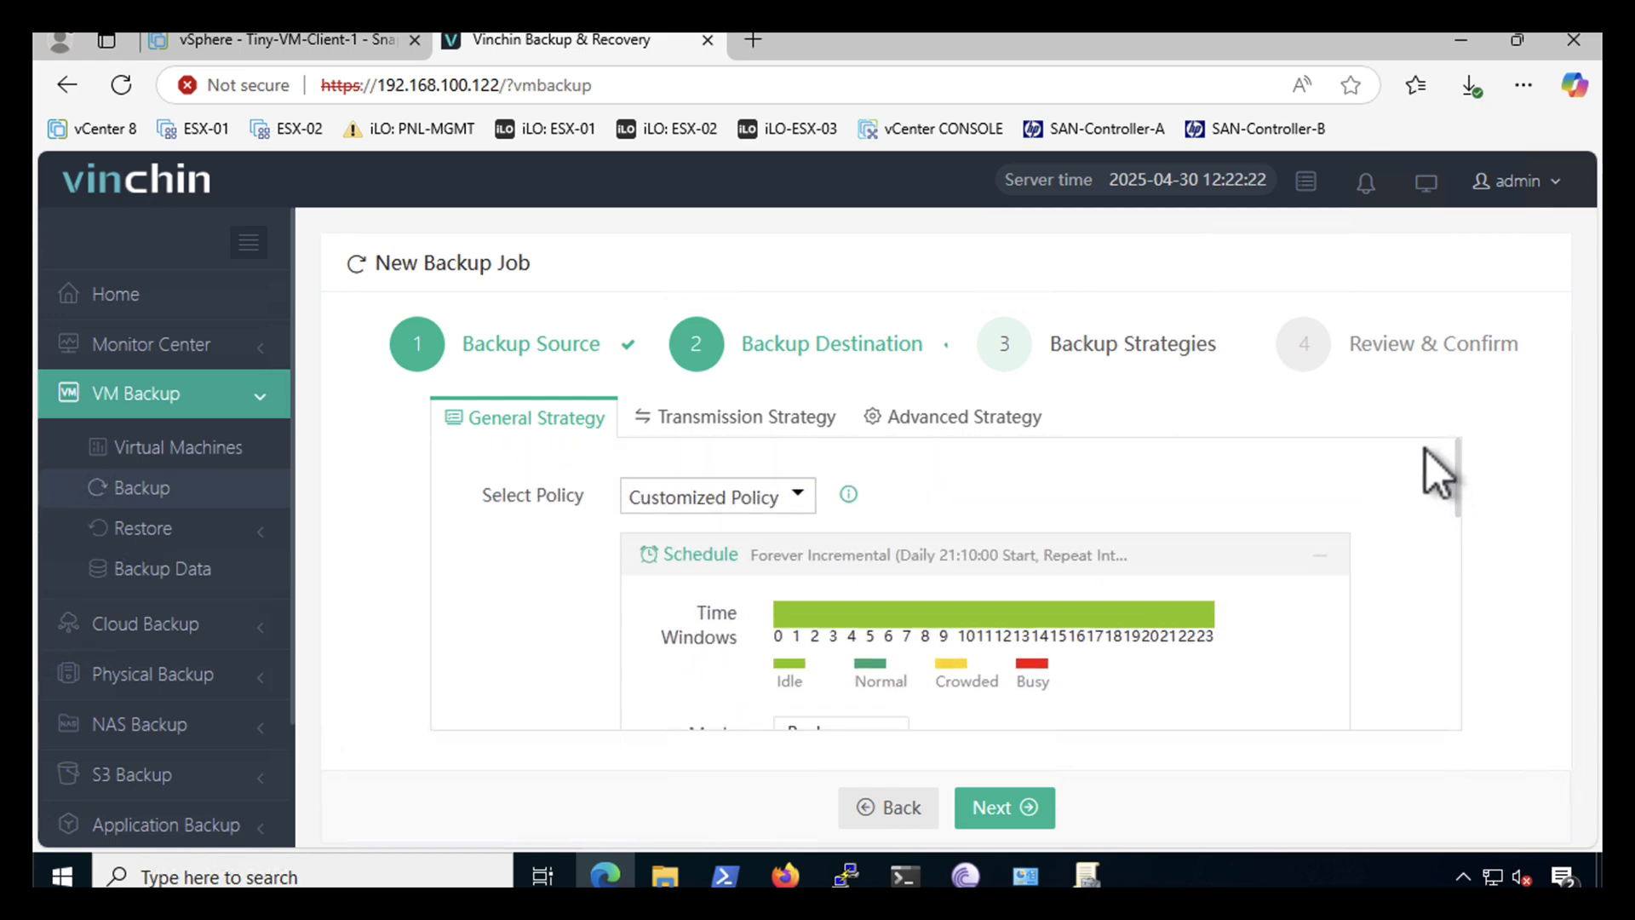
left_click(706, 415)
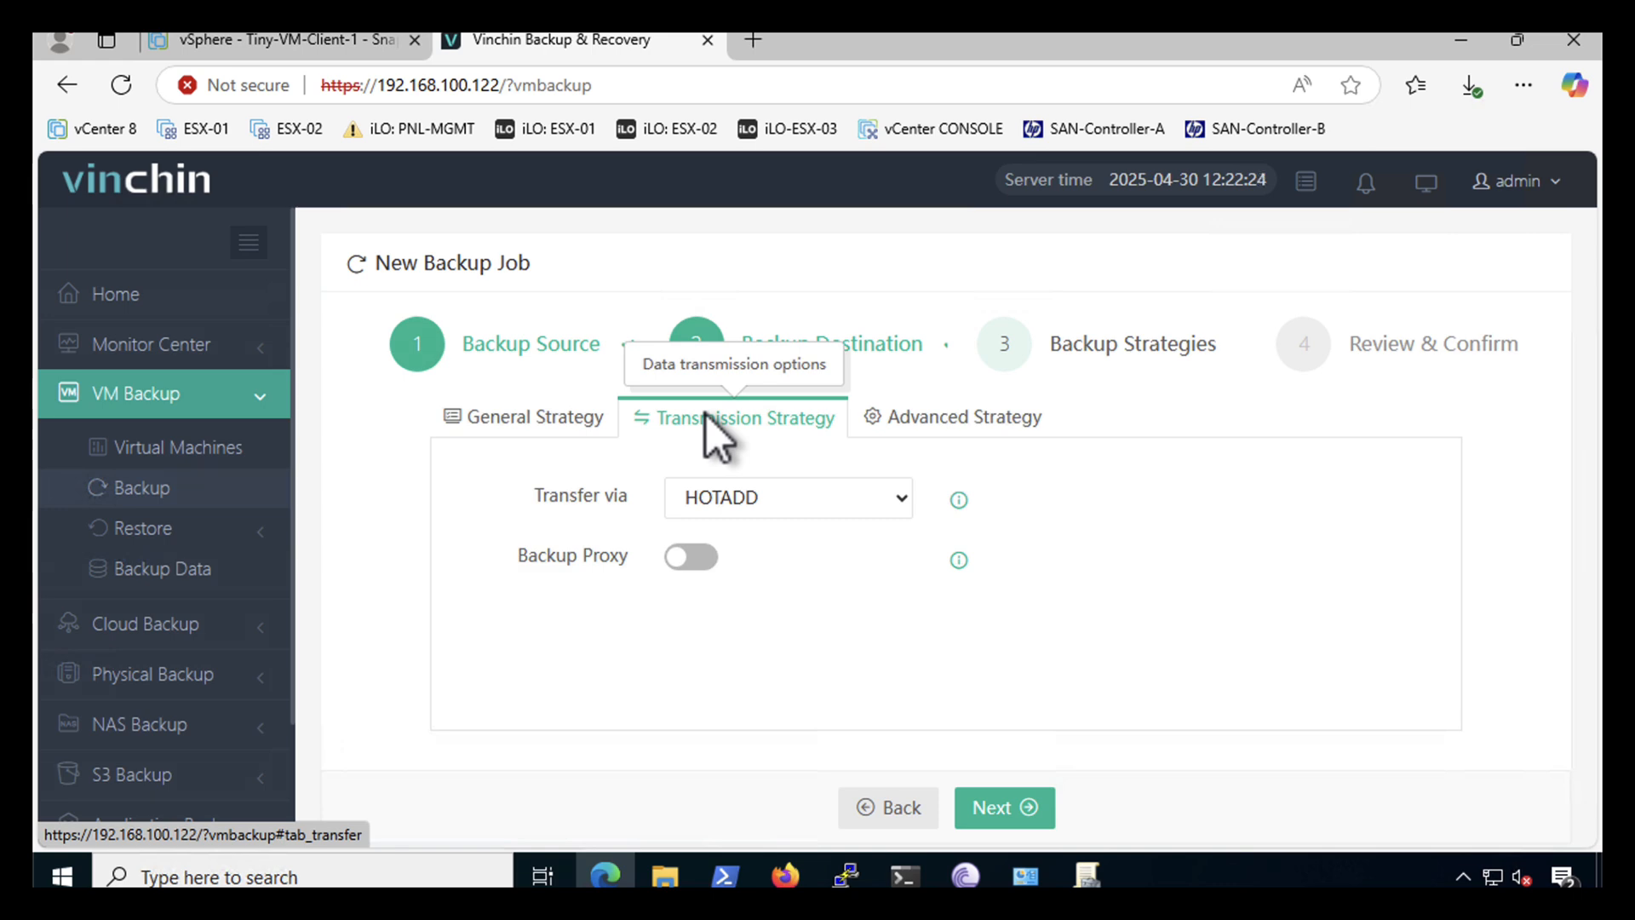
left_click(783, 498)
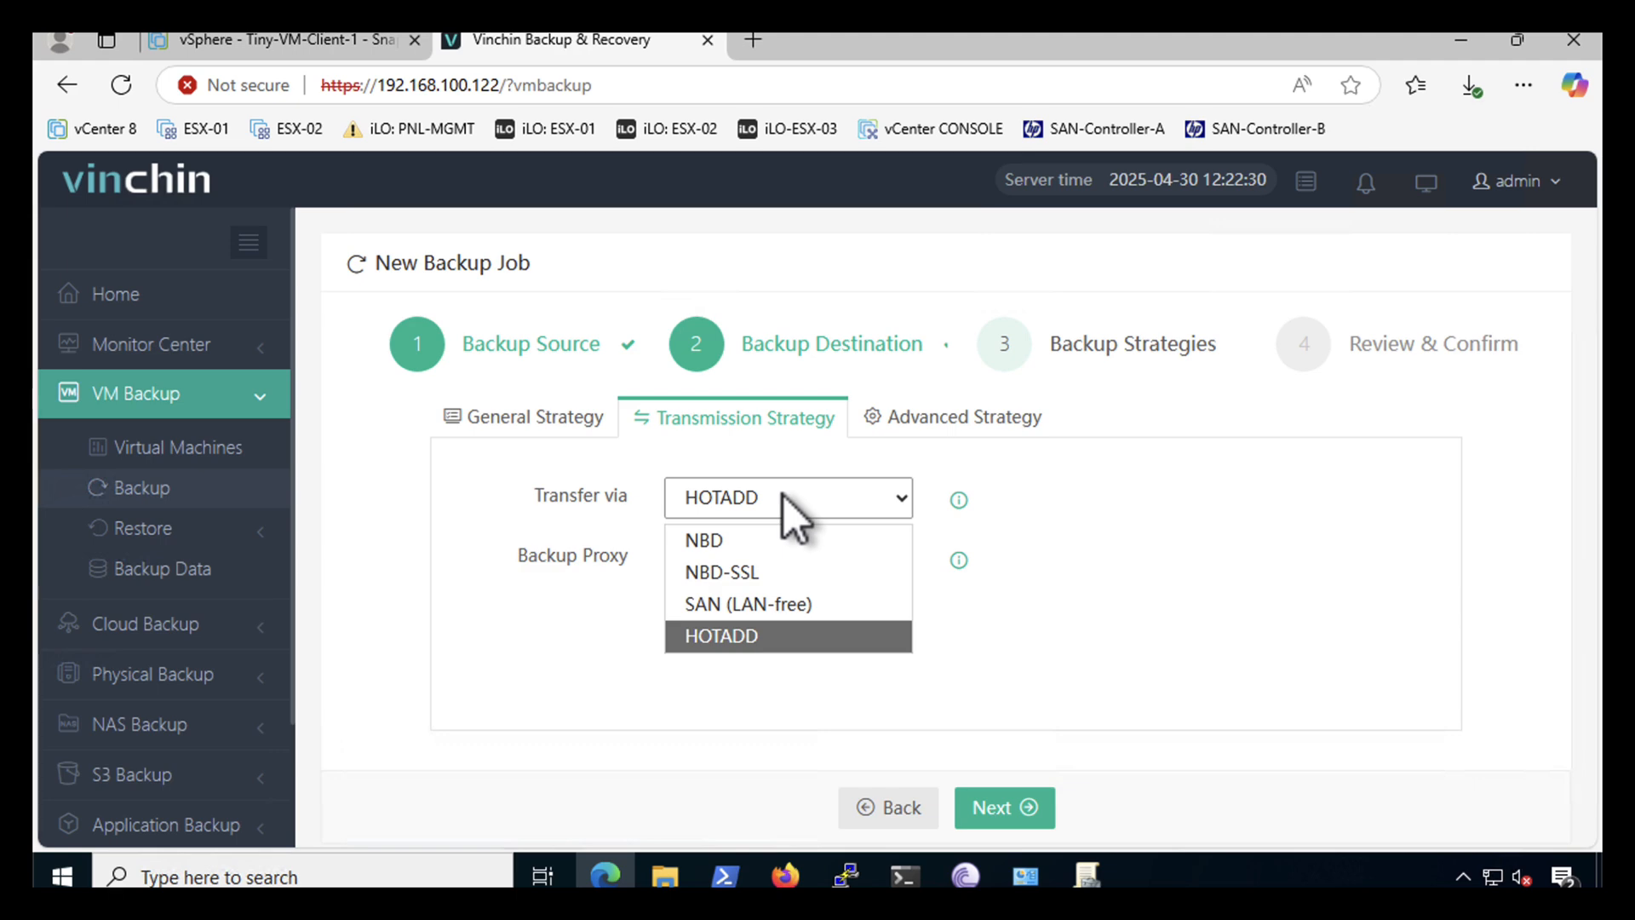
left_click(783, 496)
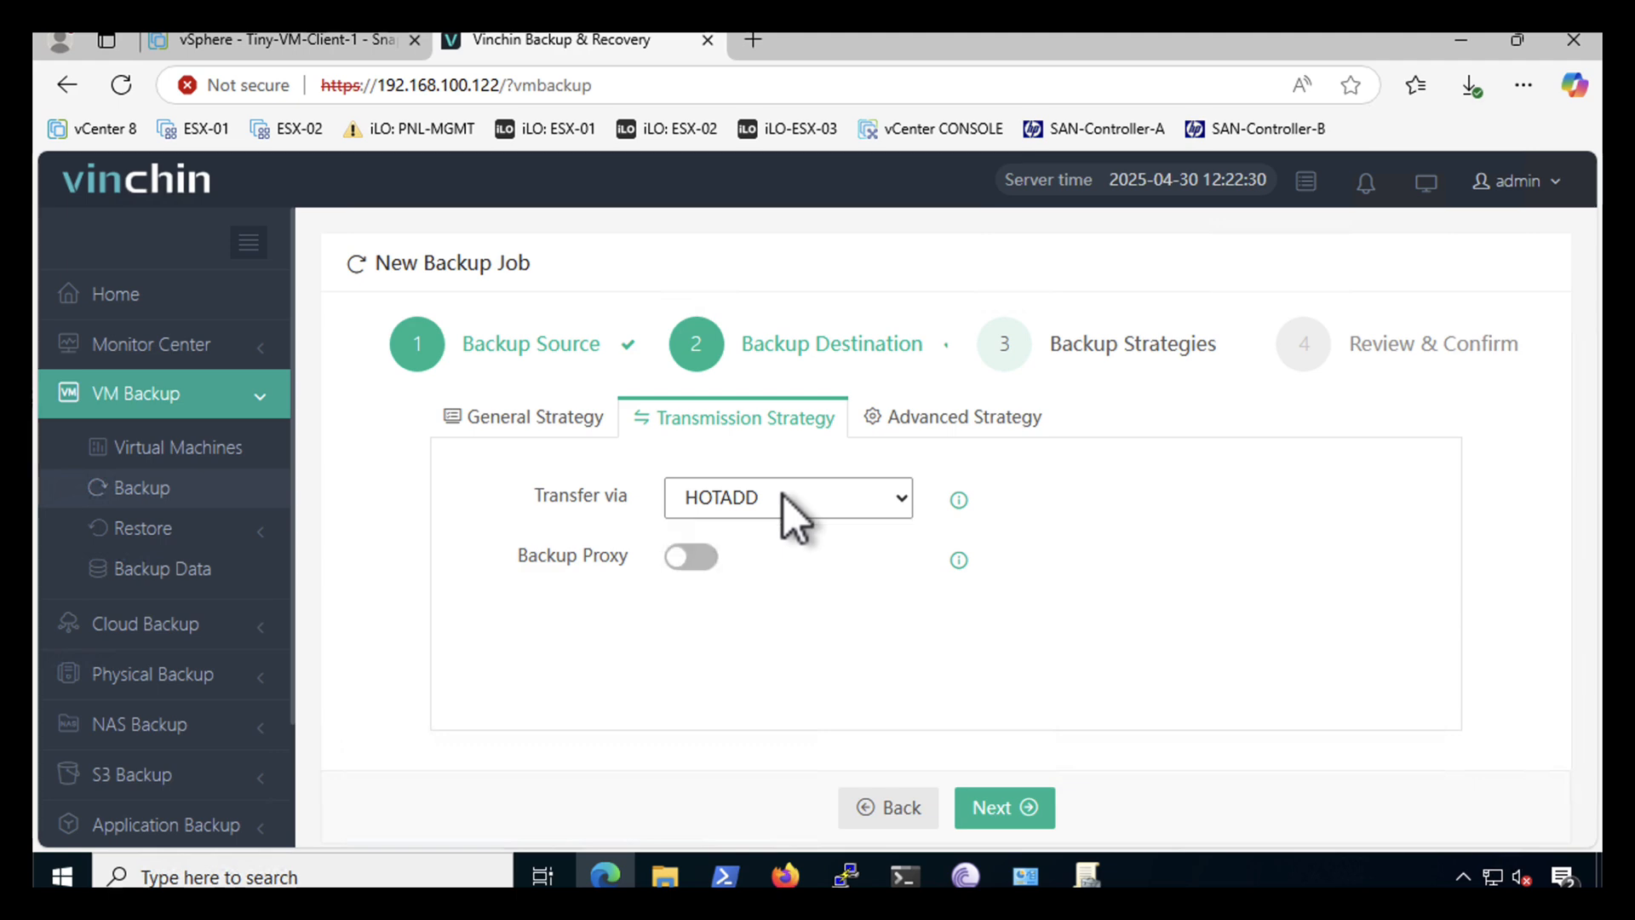
left_click(924, 430)
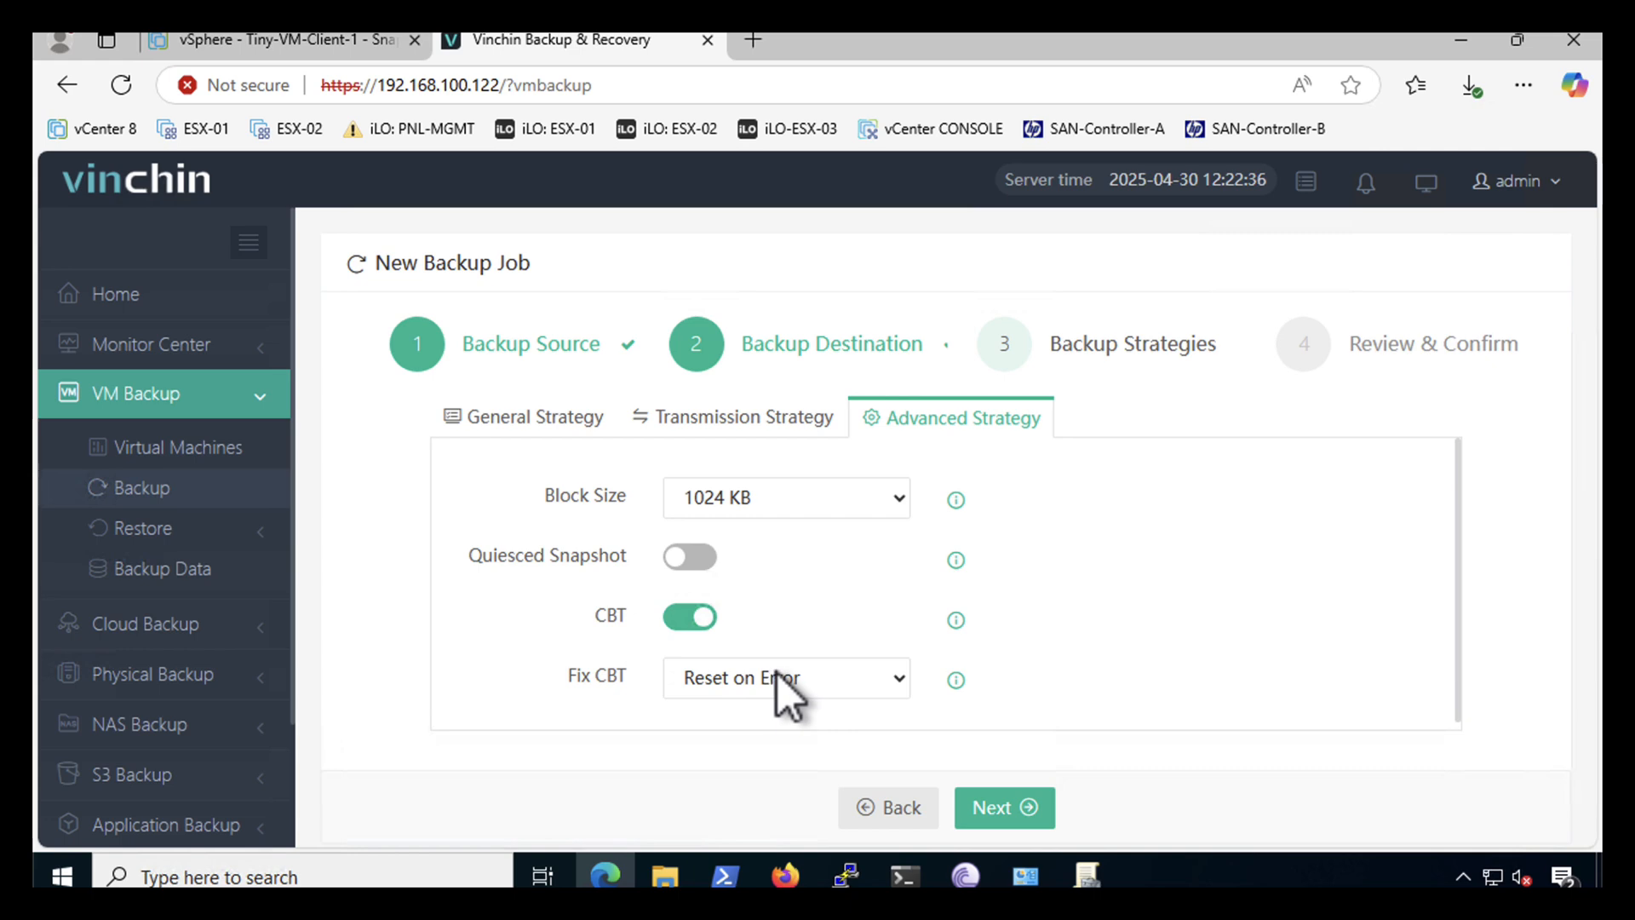
scroll(1035, 621, "down", 1)
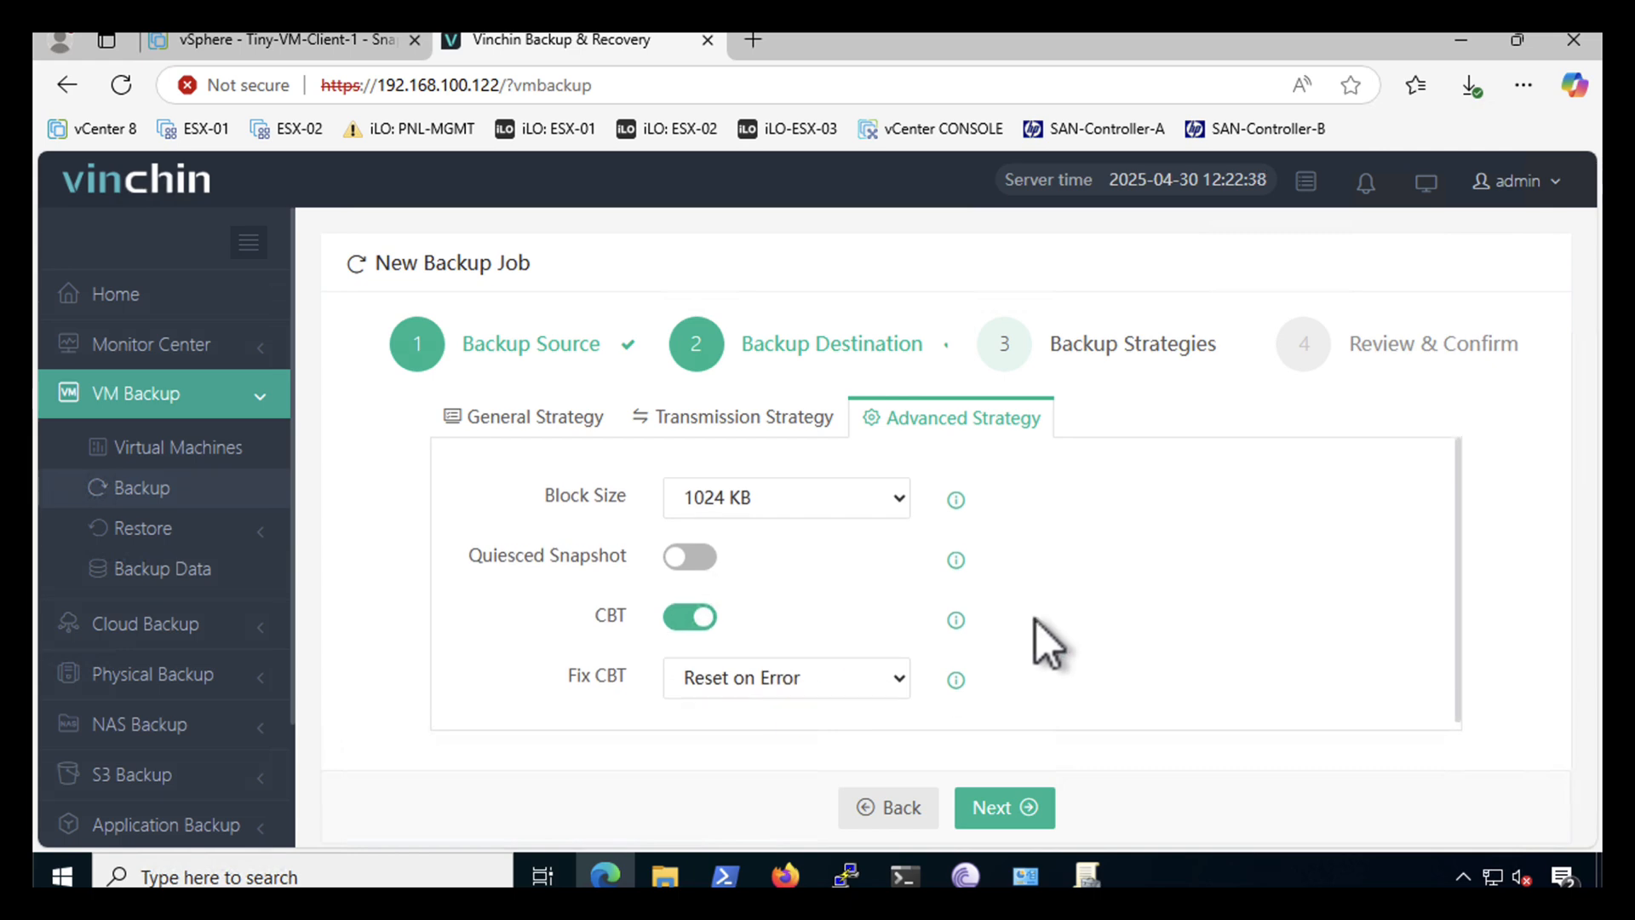
left_click(533, 417)
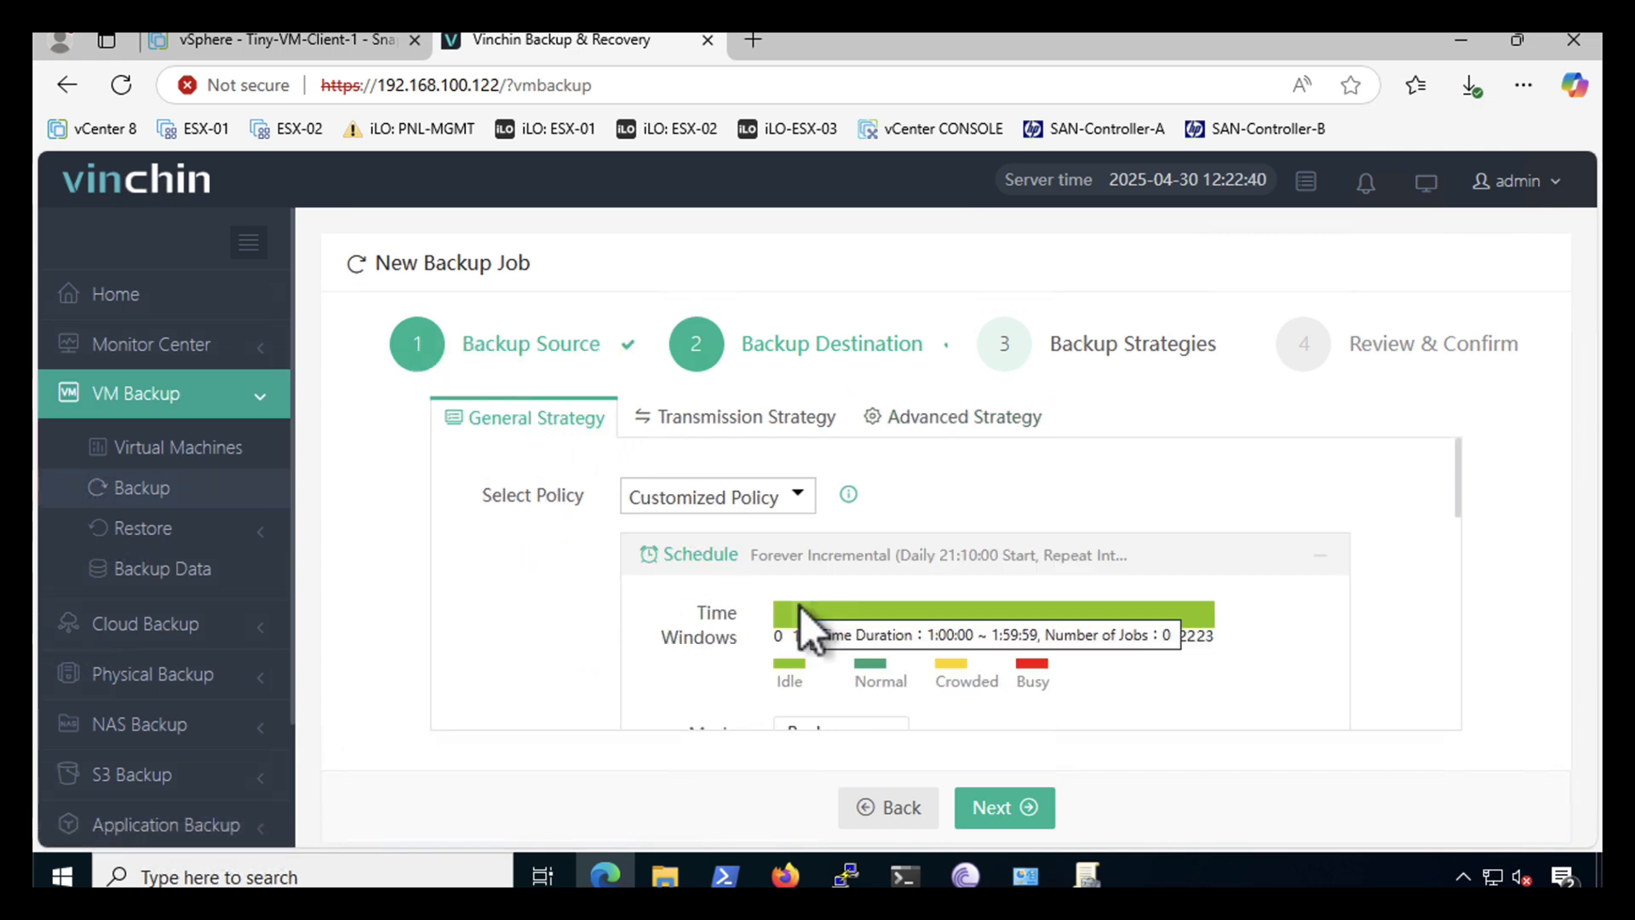
- Review the job summary and submit VMware vSphere Backup1
left_click(981, 815)
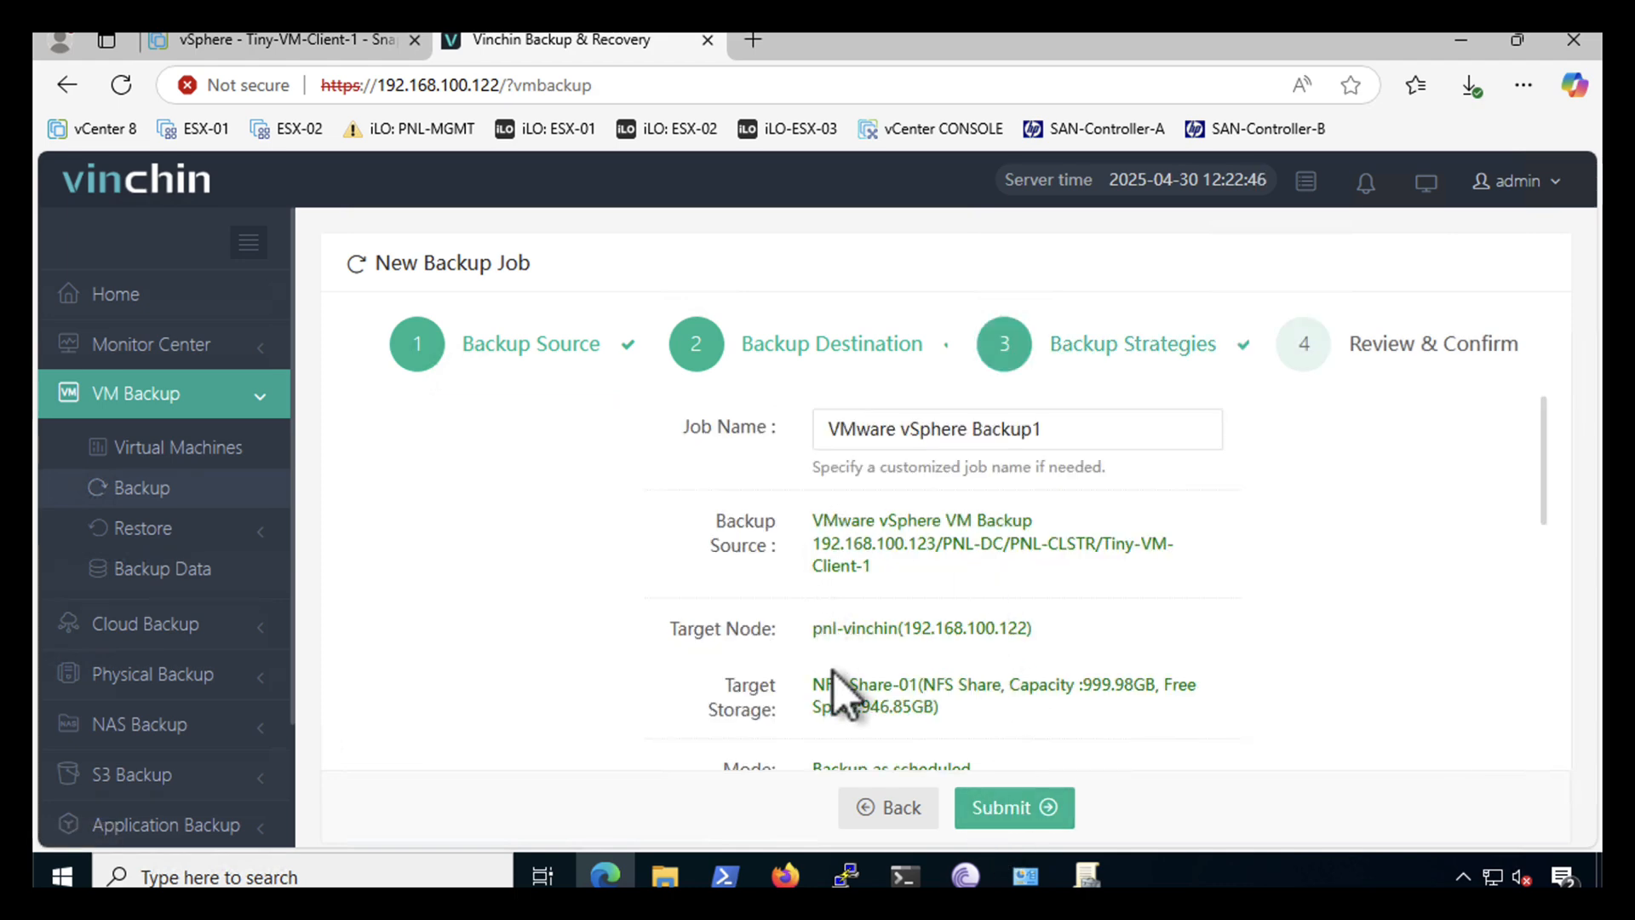
scroll(834, 672, "down", 5)
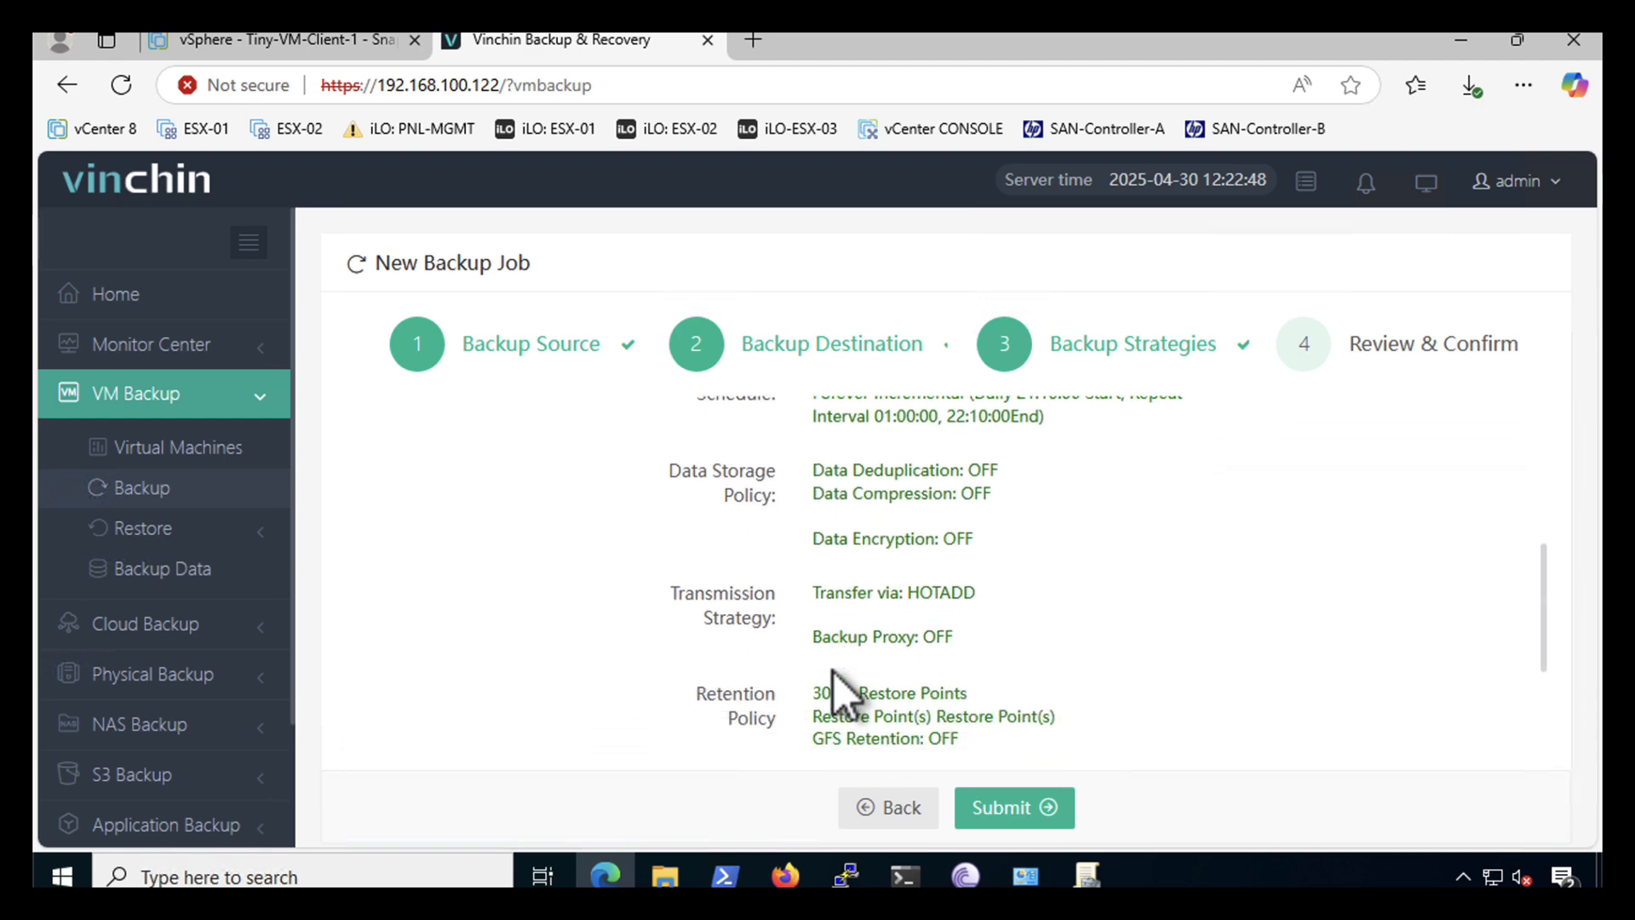
scroll(835, 672, "down", 5)
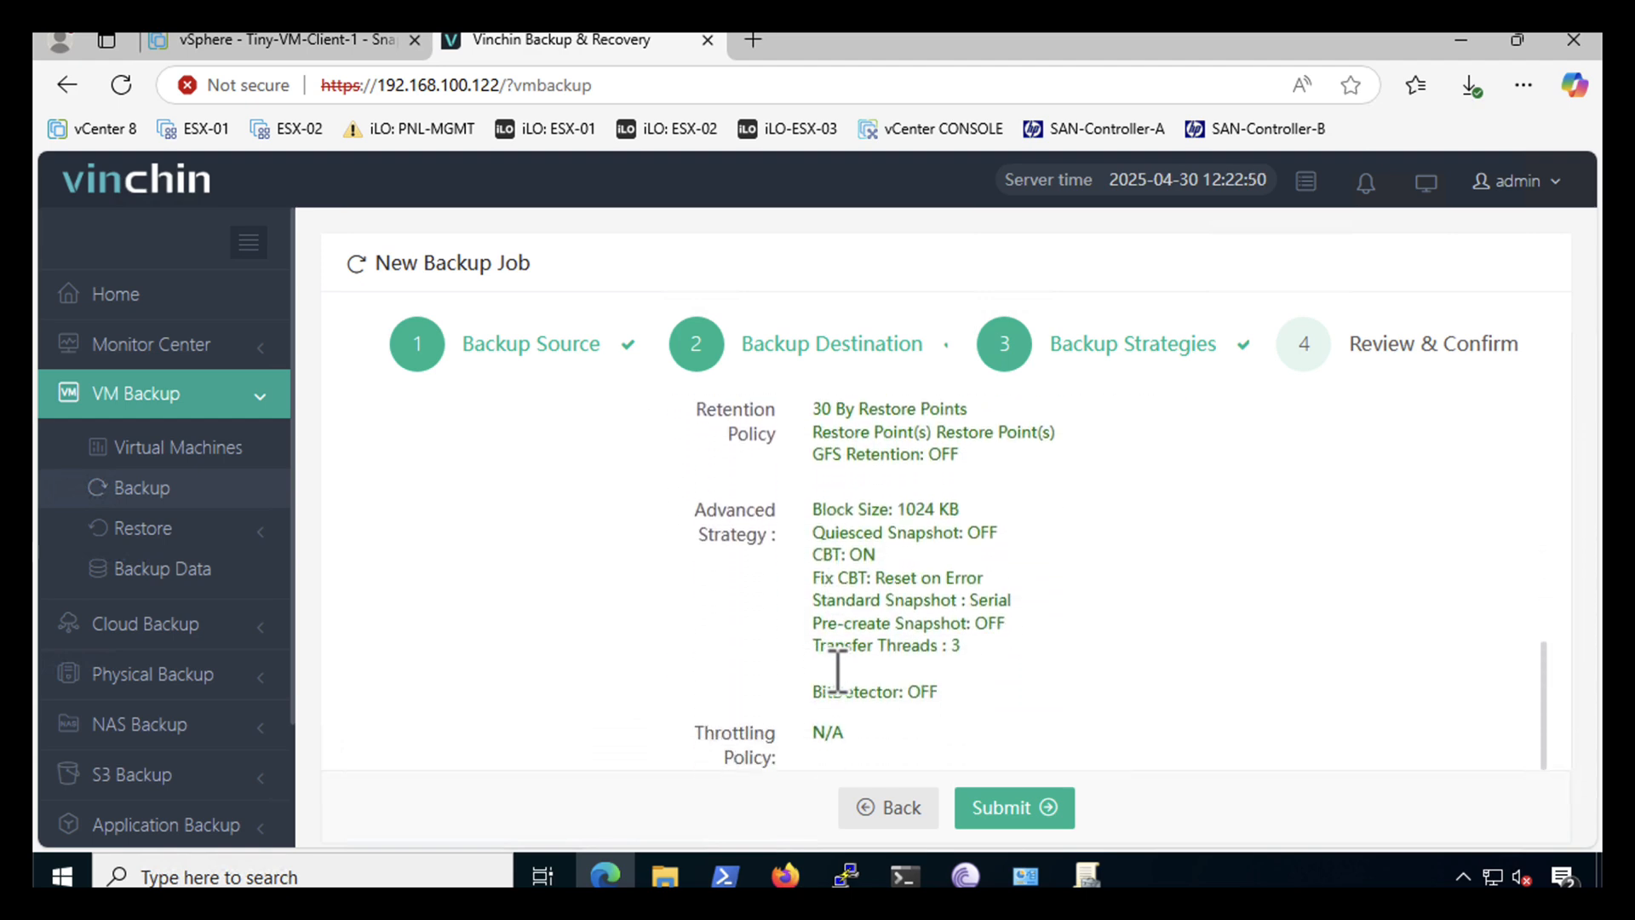
left_click(1010, 809)
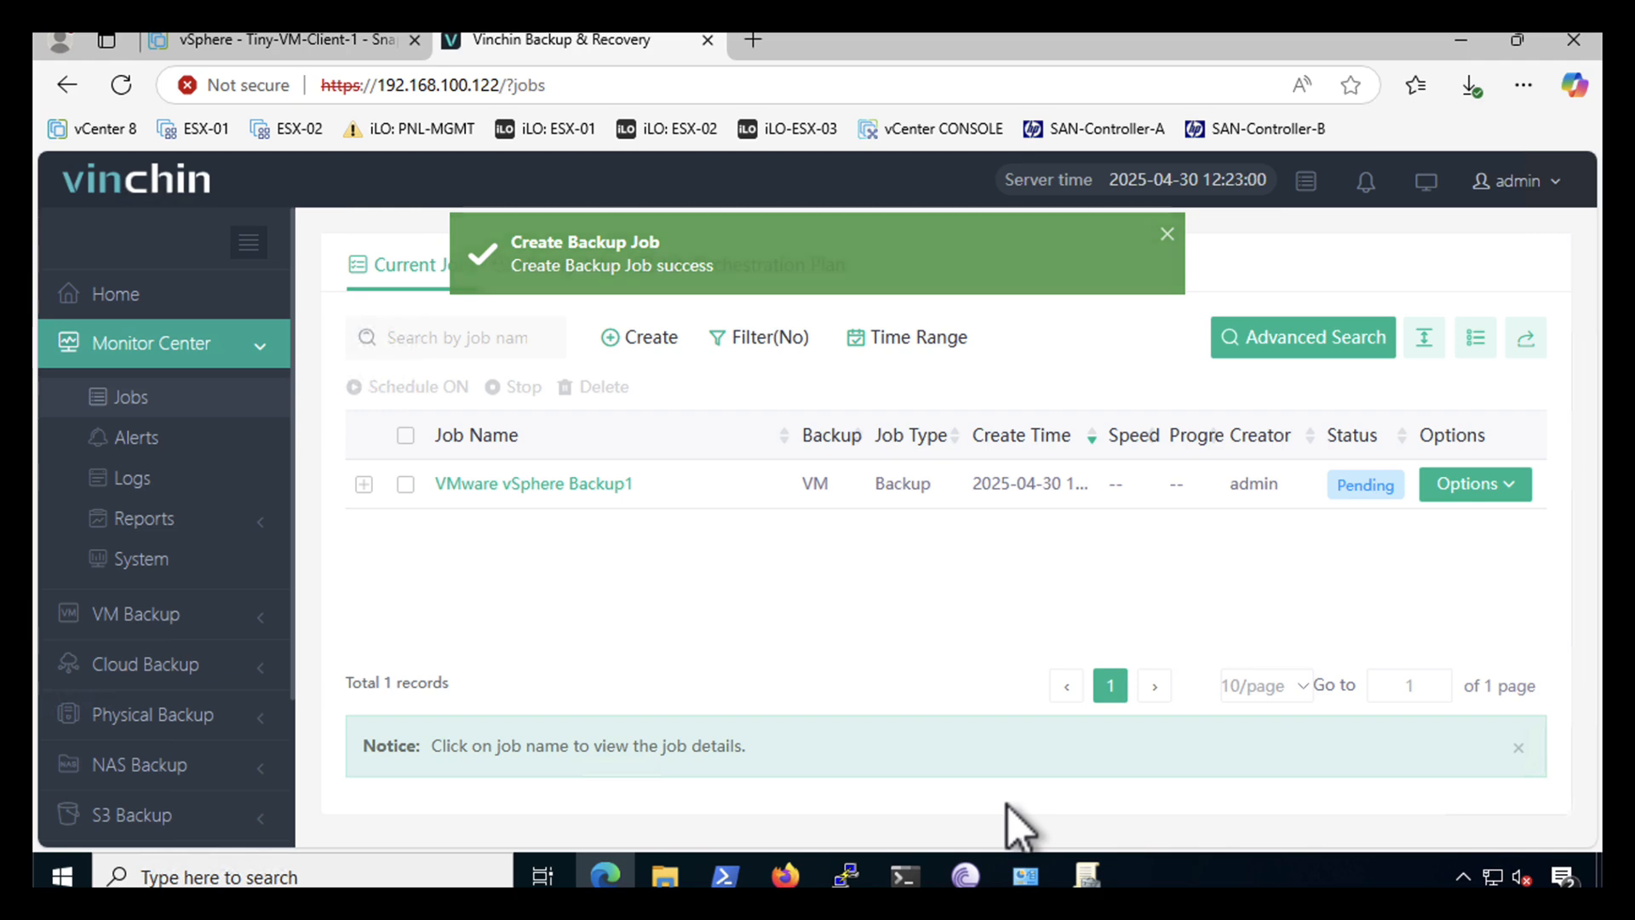
- Inspect the job details, then run Start Full for VMware vSphere Backup1
left_click(364, 484)
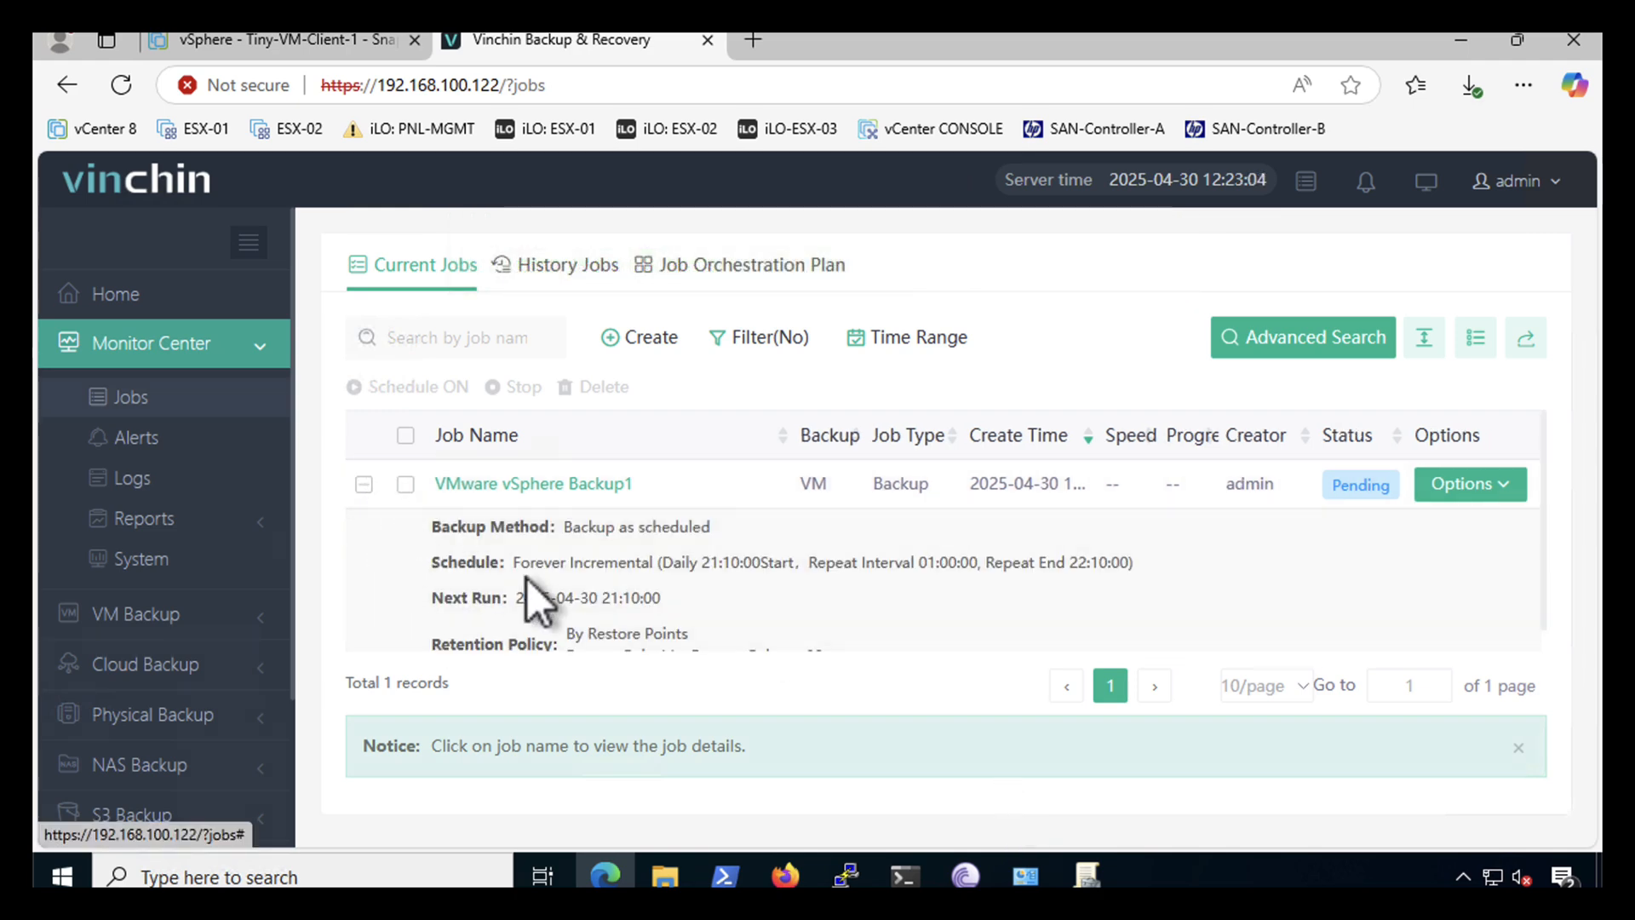
scroll(528, 579, "down", 1)
scroll(531, 577, "up", 1)
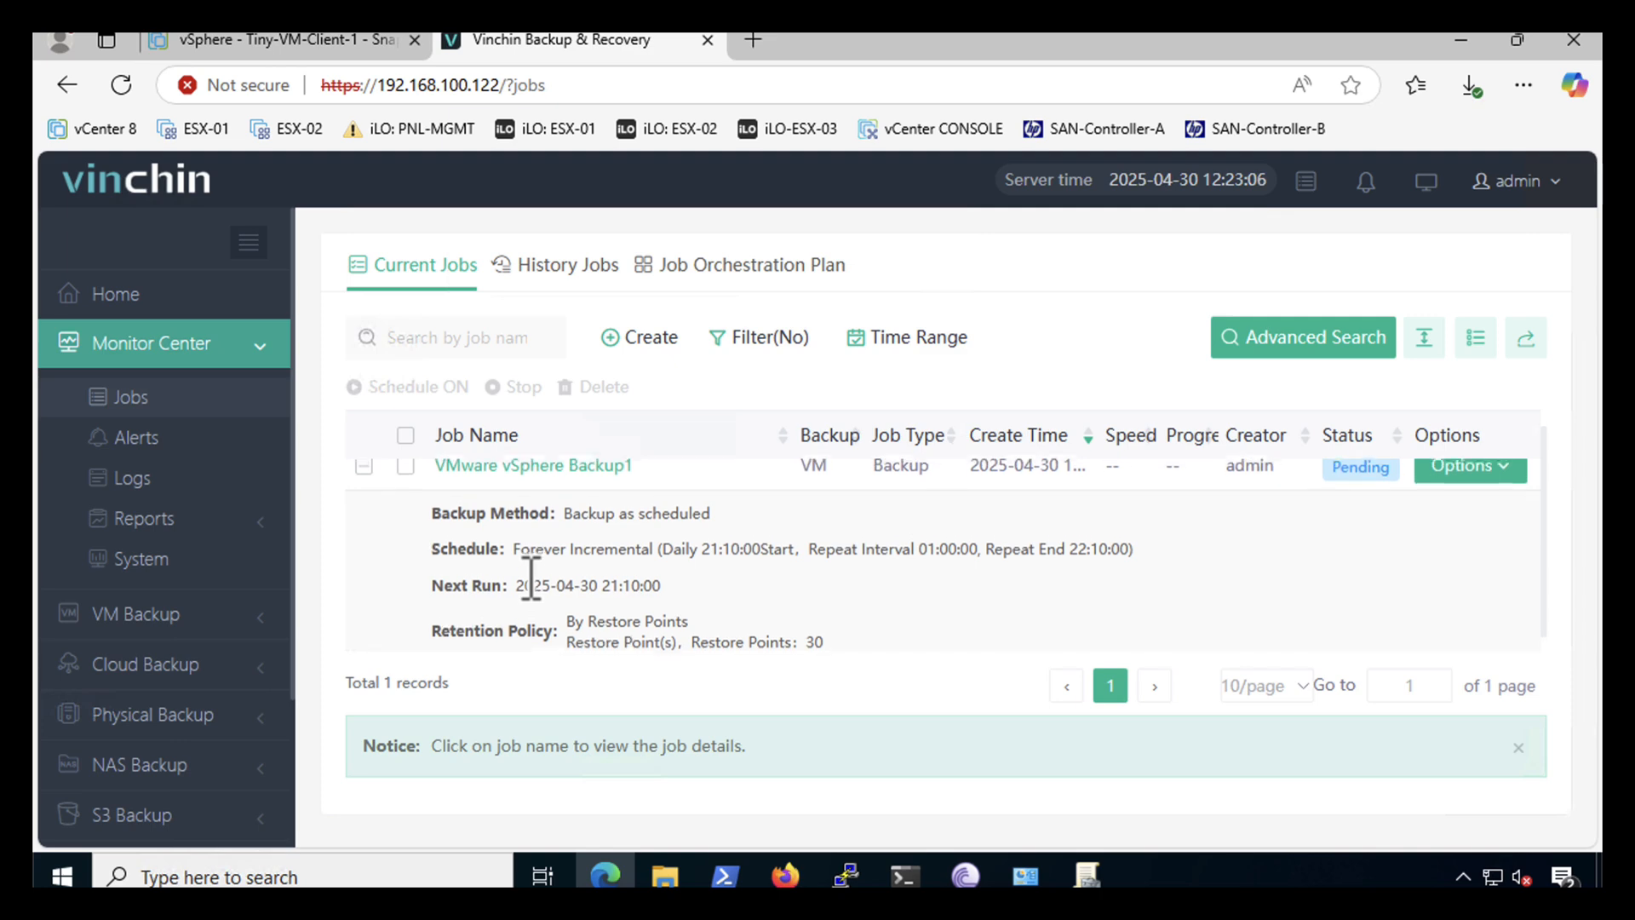
scroll(530, 577, "down", 1)
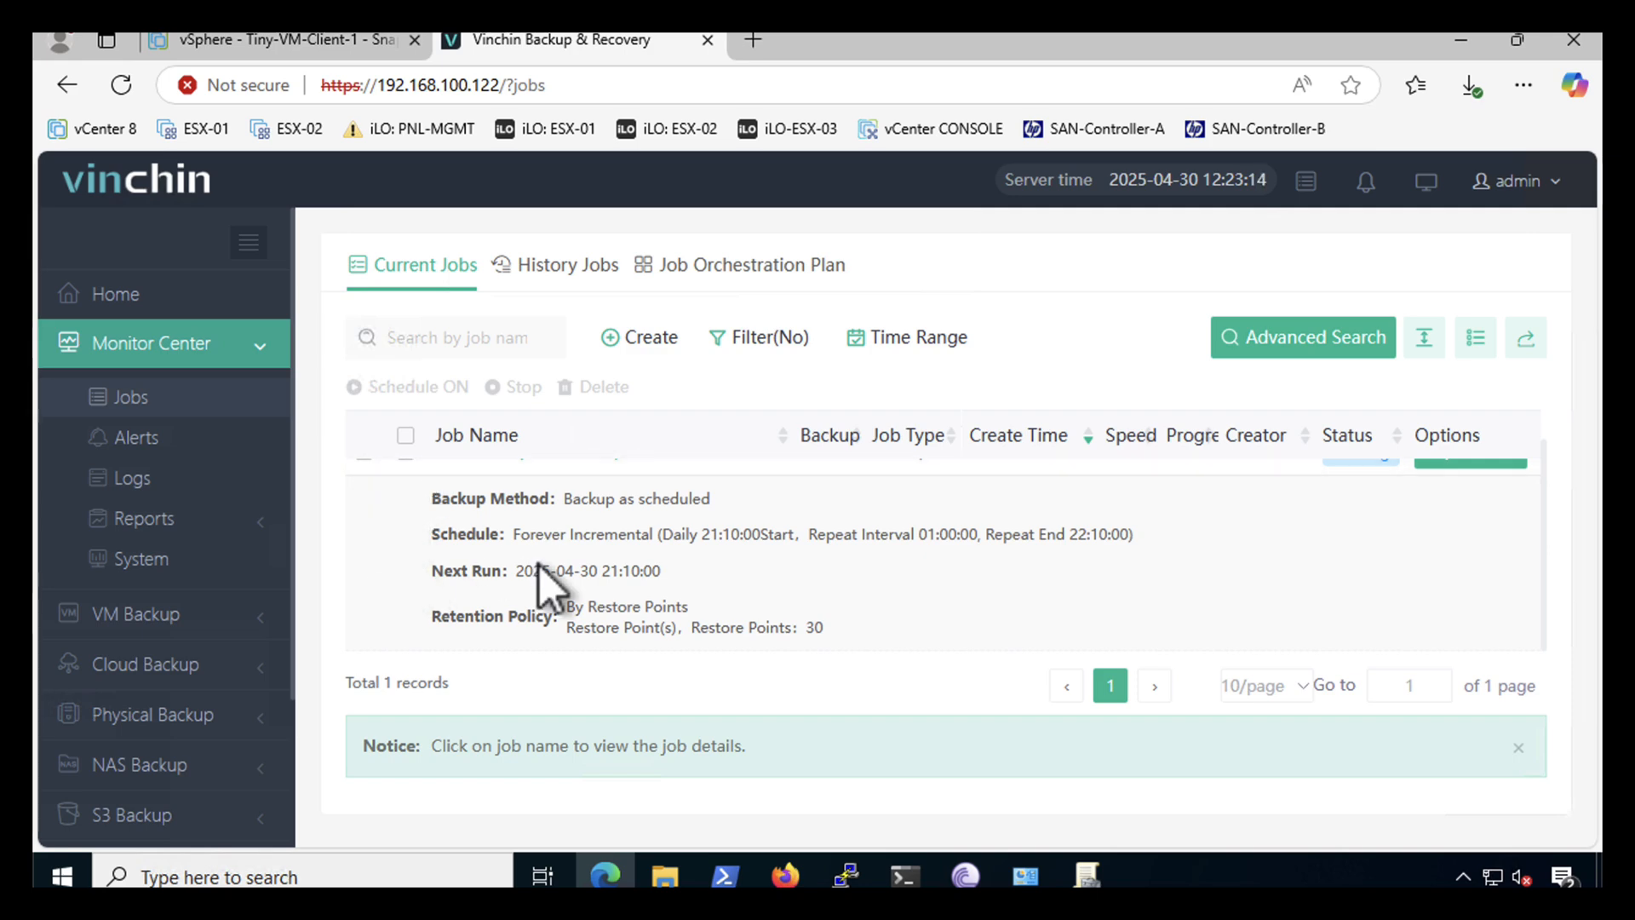
scroll(538, 564, "up", 1)
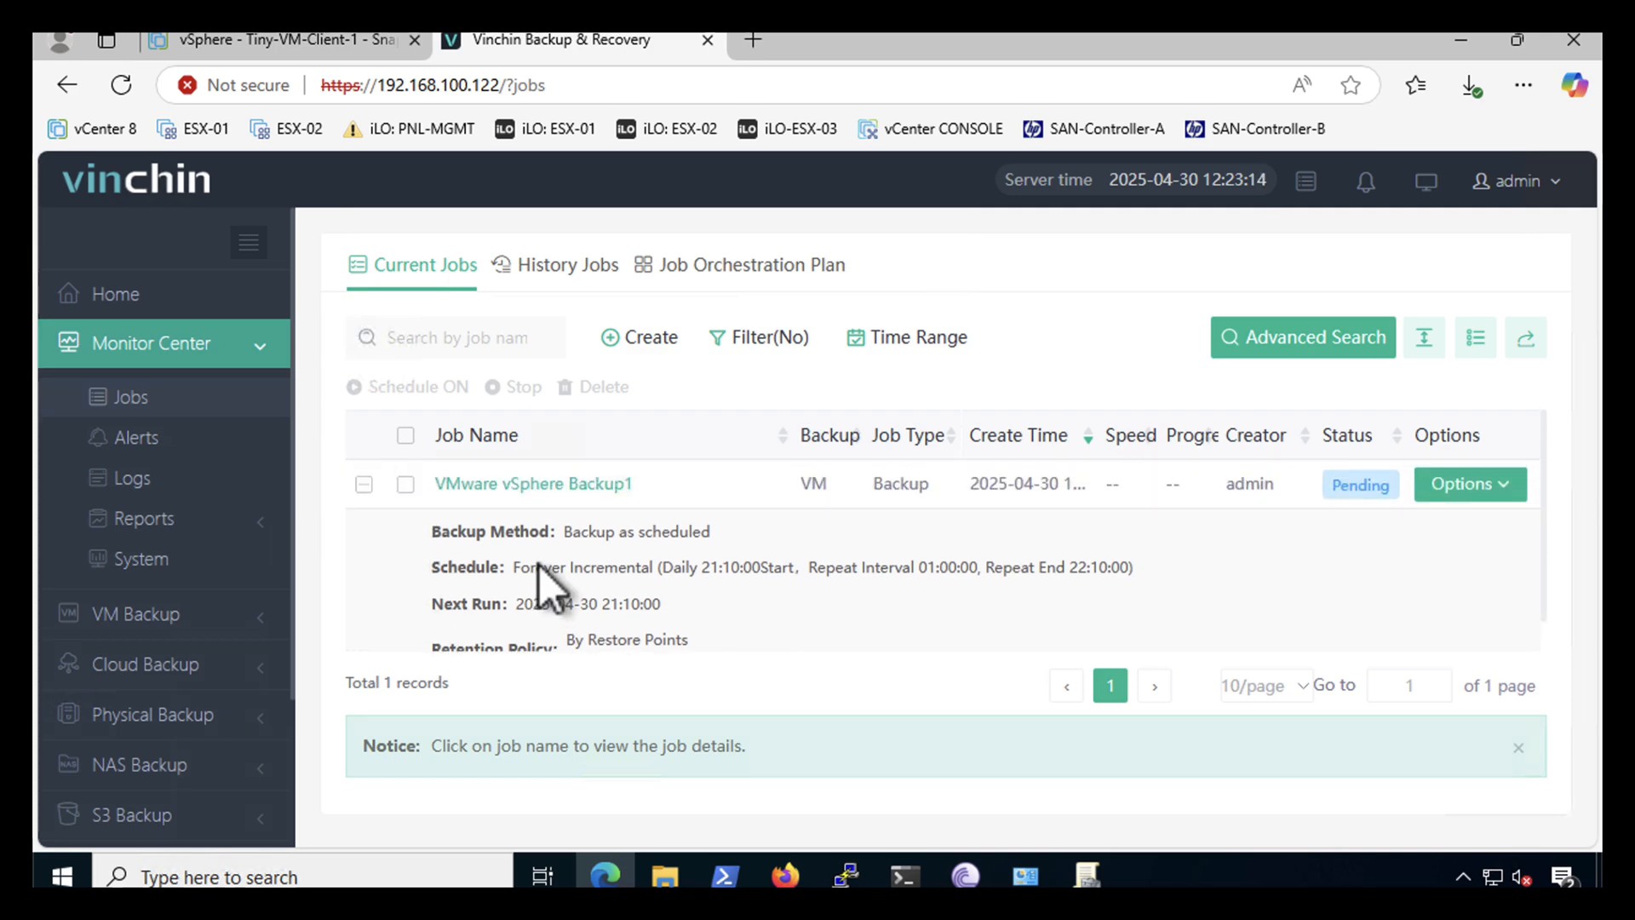
left_click(364, 484)
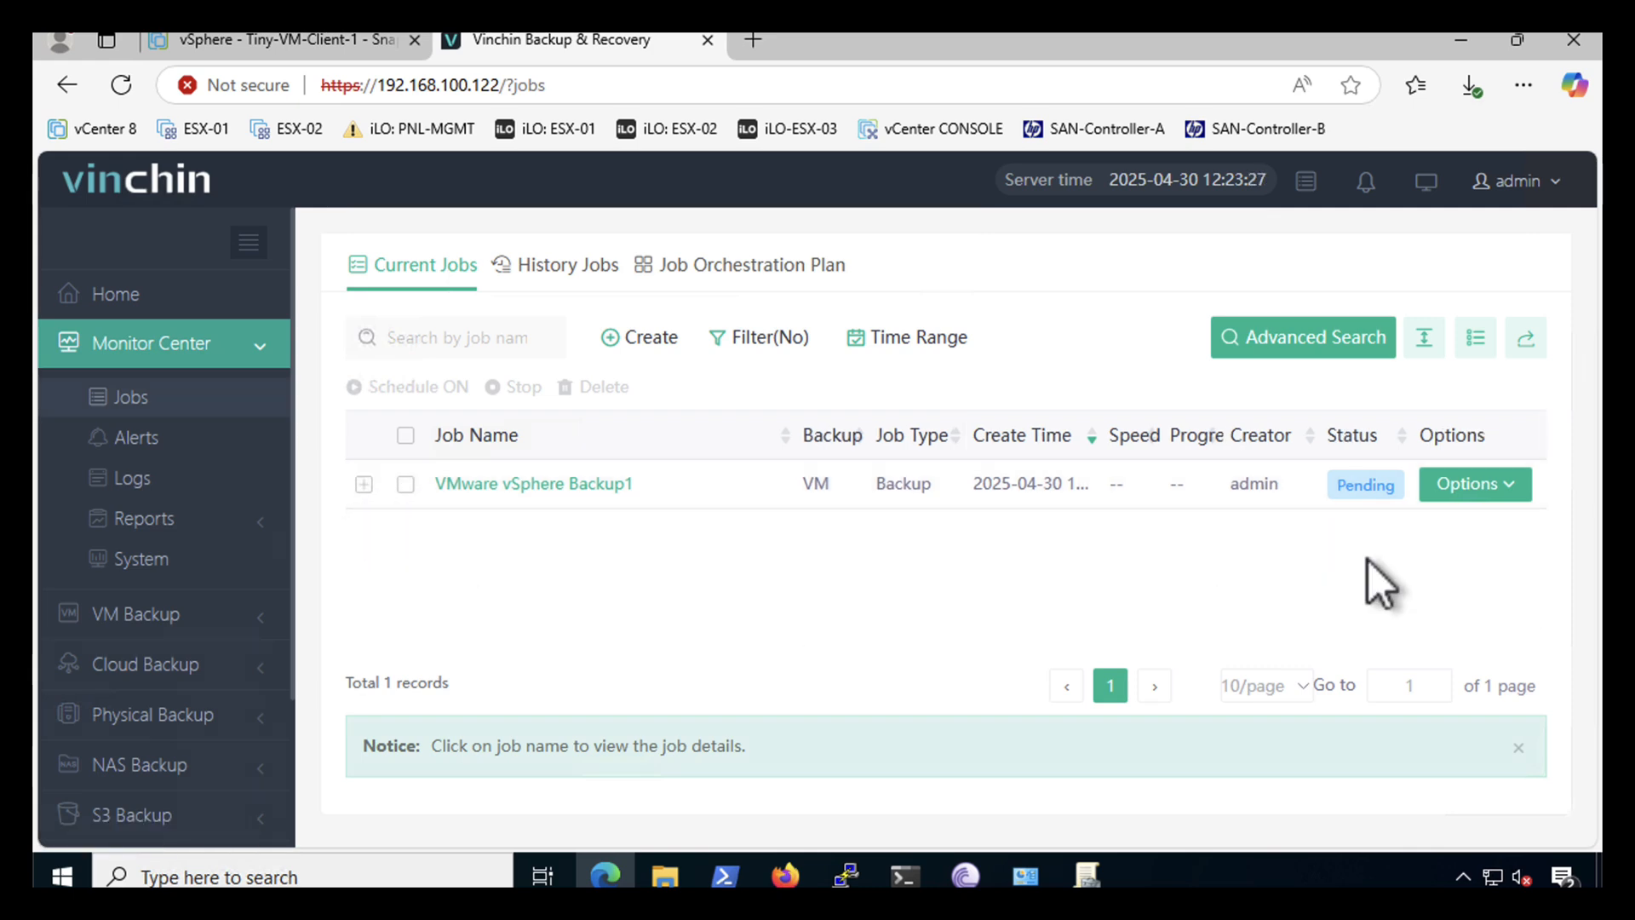
left_click(1503, 493)
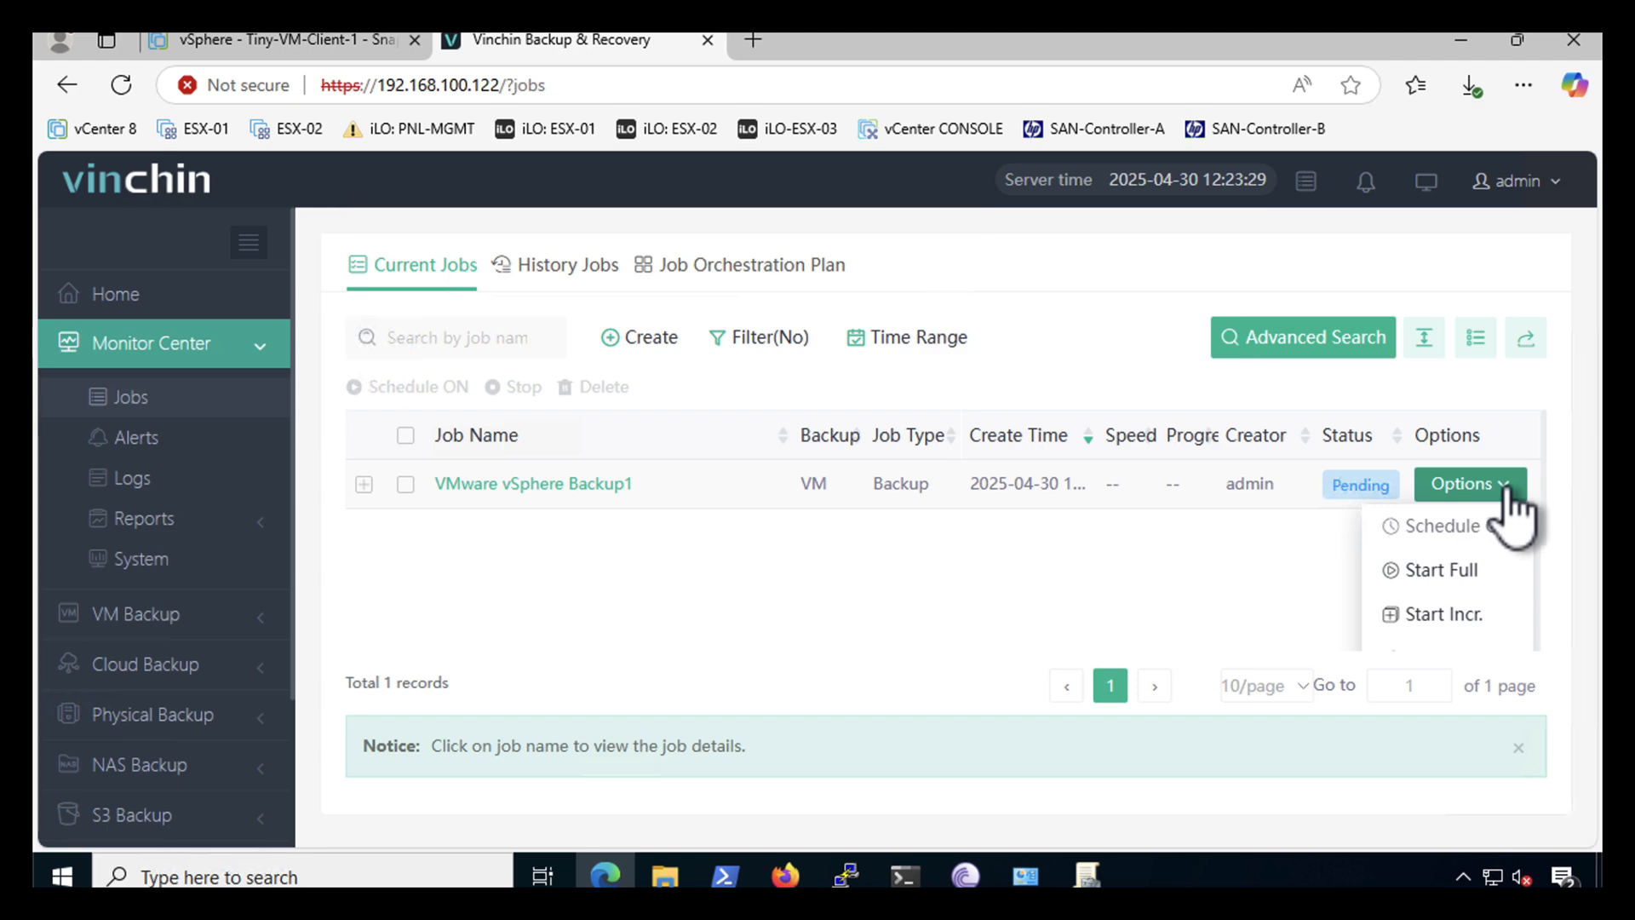
left_click(1438, 574)
left_click(1471, 499)
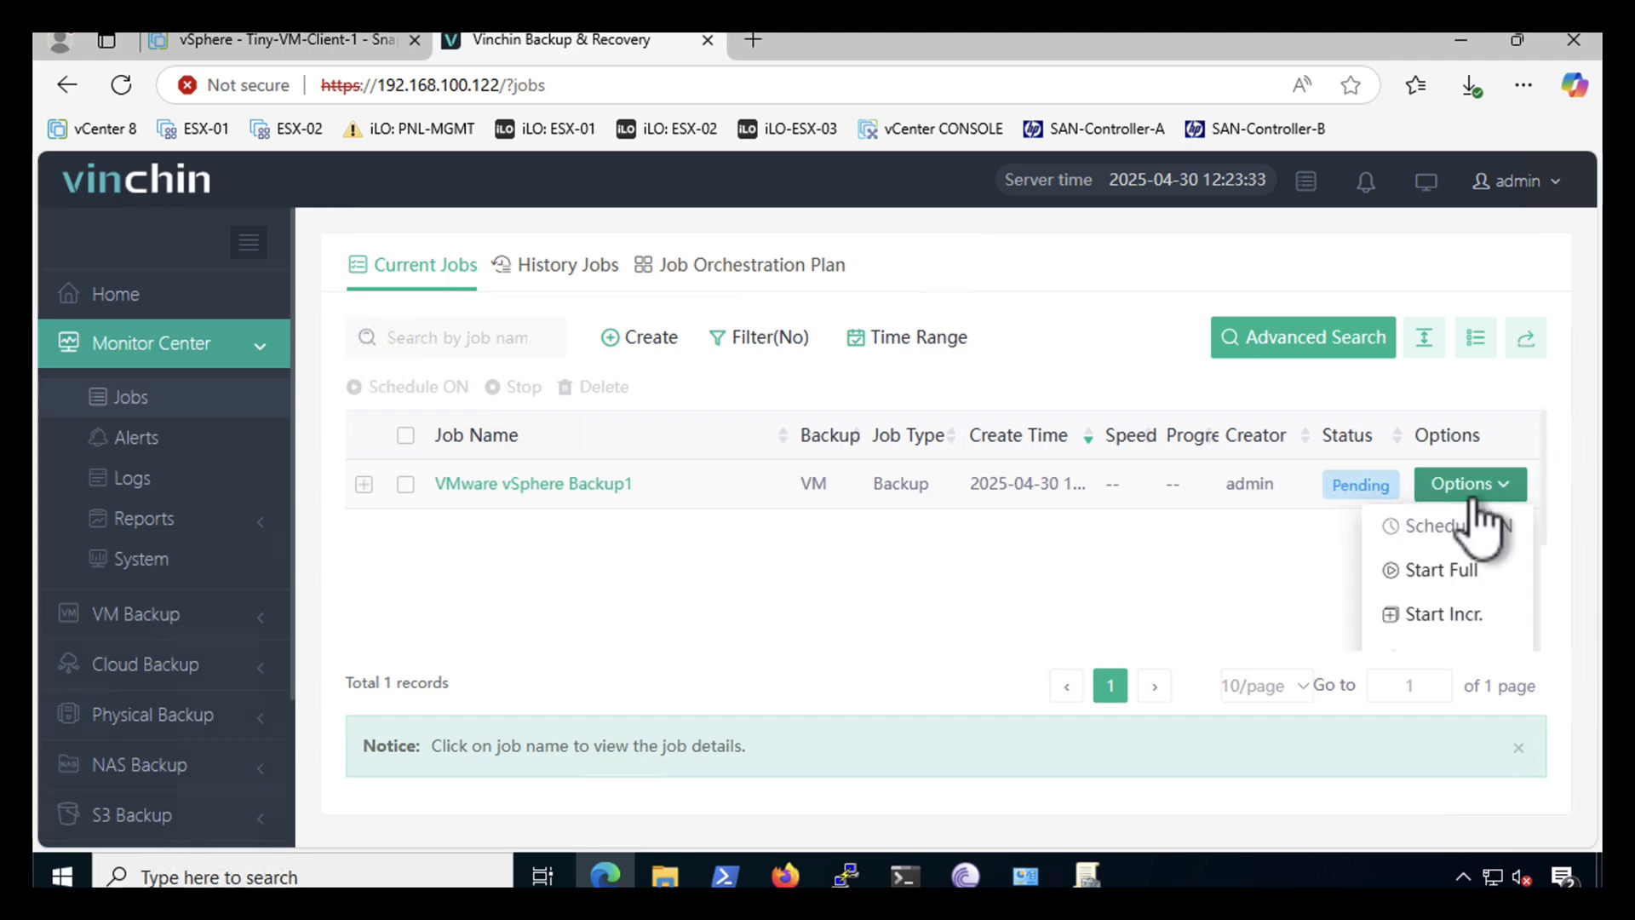
left_click(1439, 572)
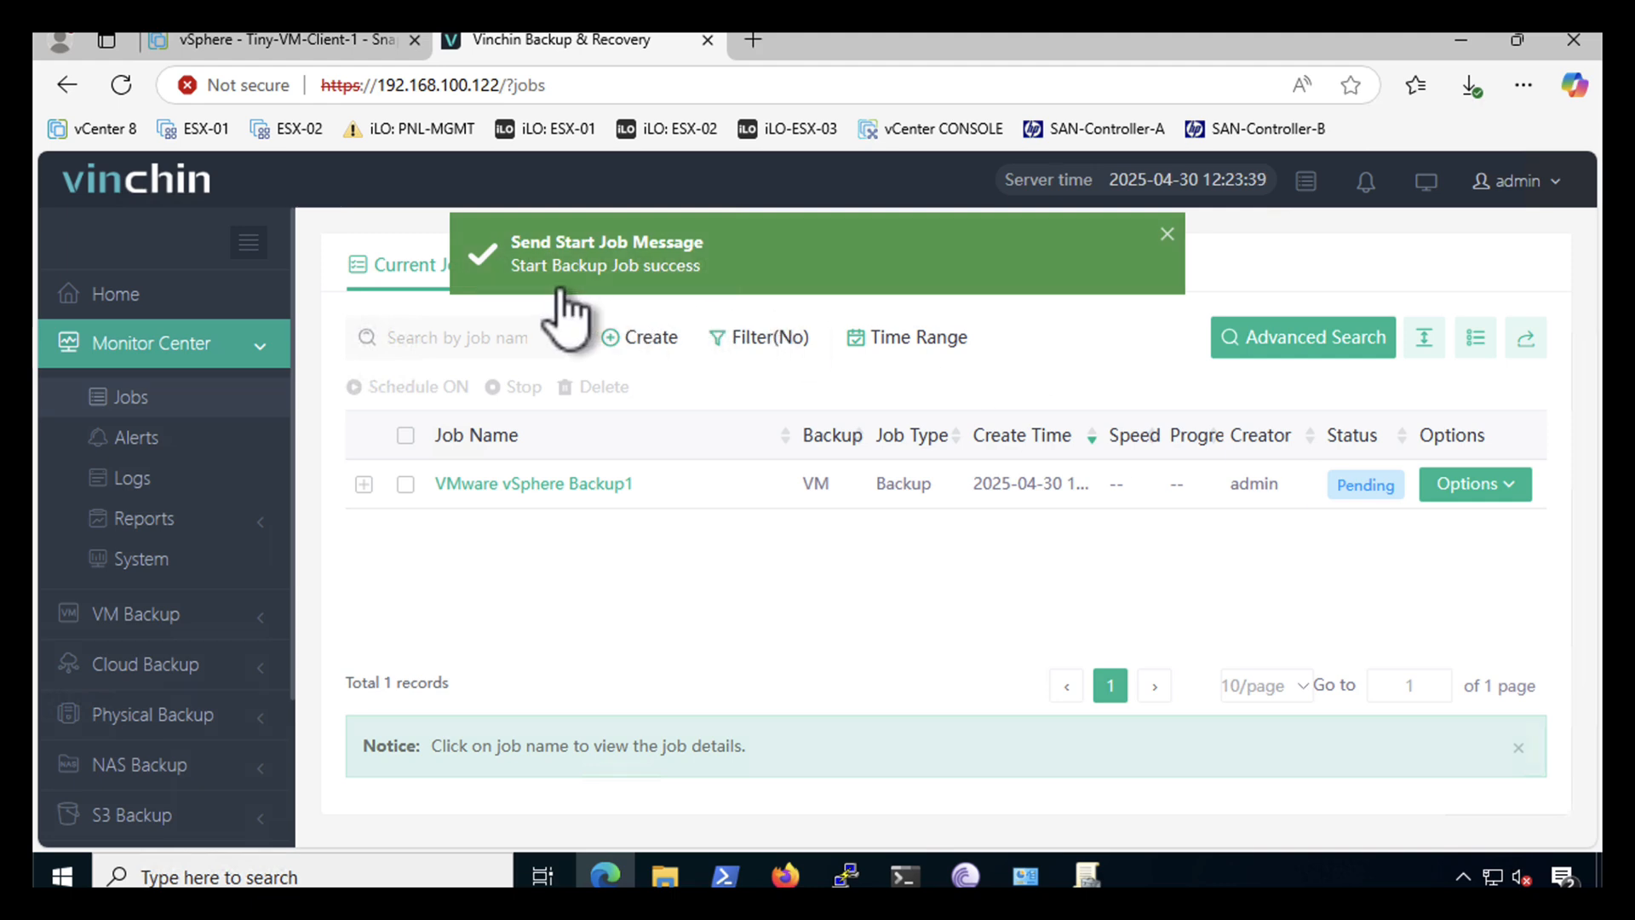
- Confirm the backup completed in Job Details, then open a new backup job at Backup Source
left_click(514, 484)
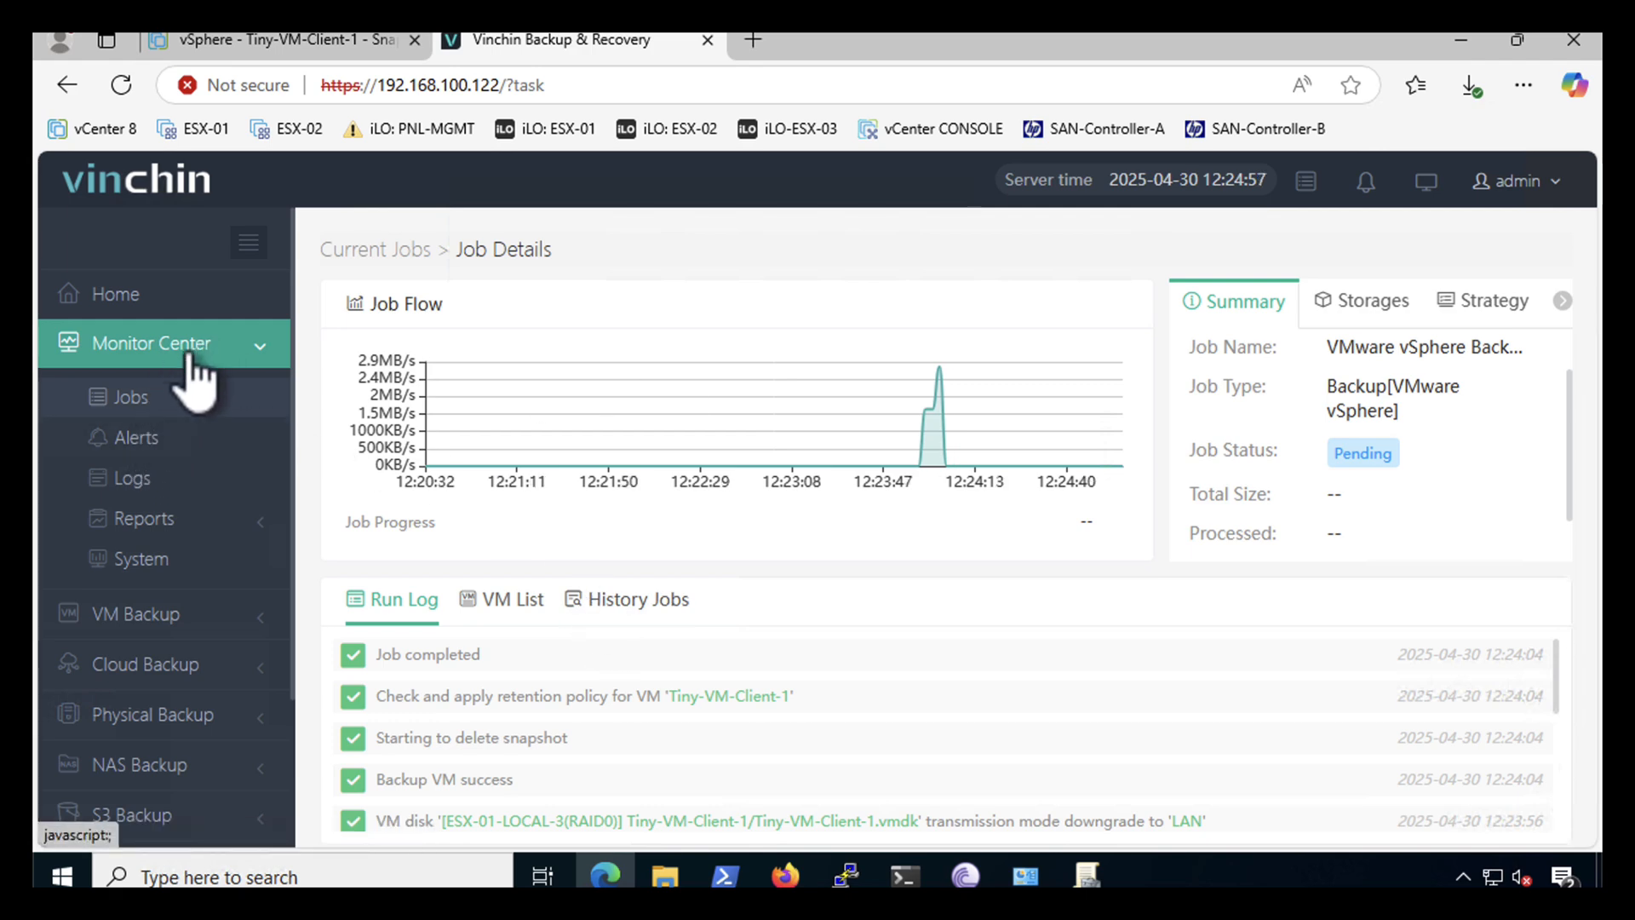
left_click(149, 615)
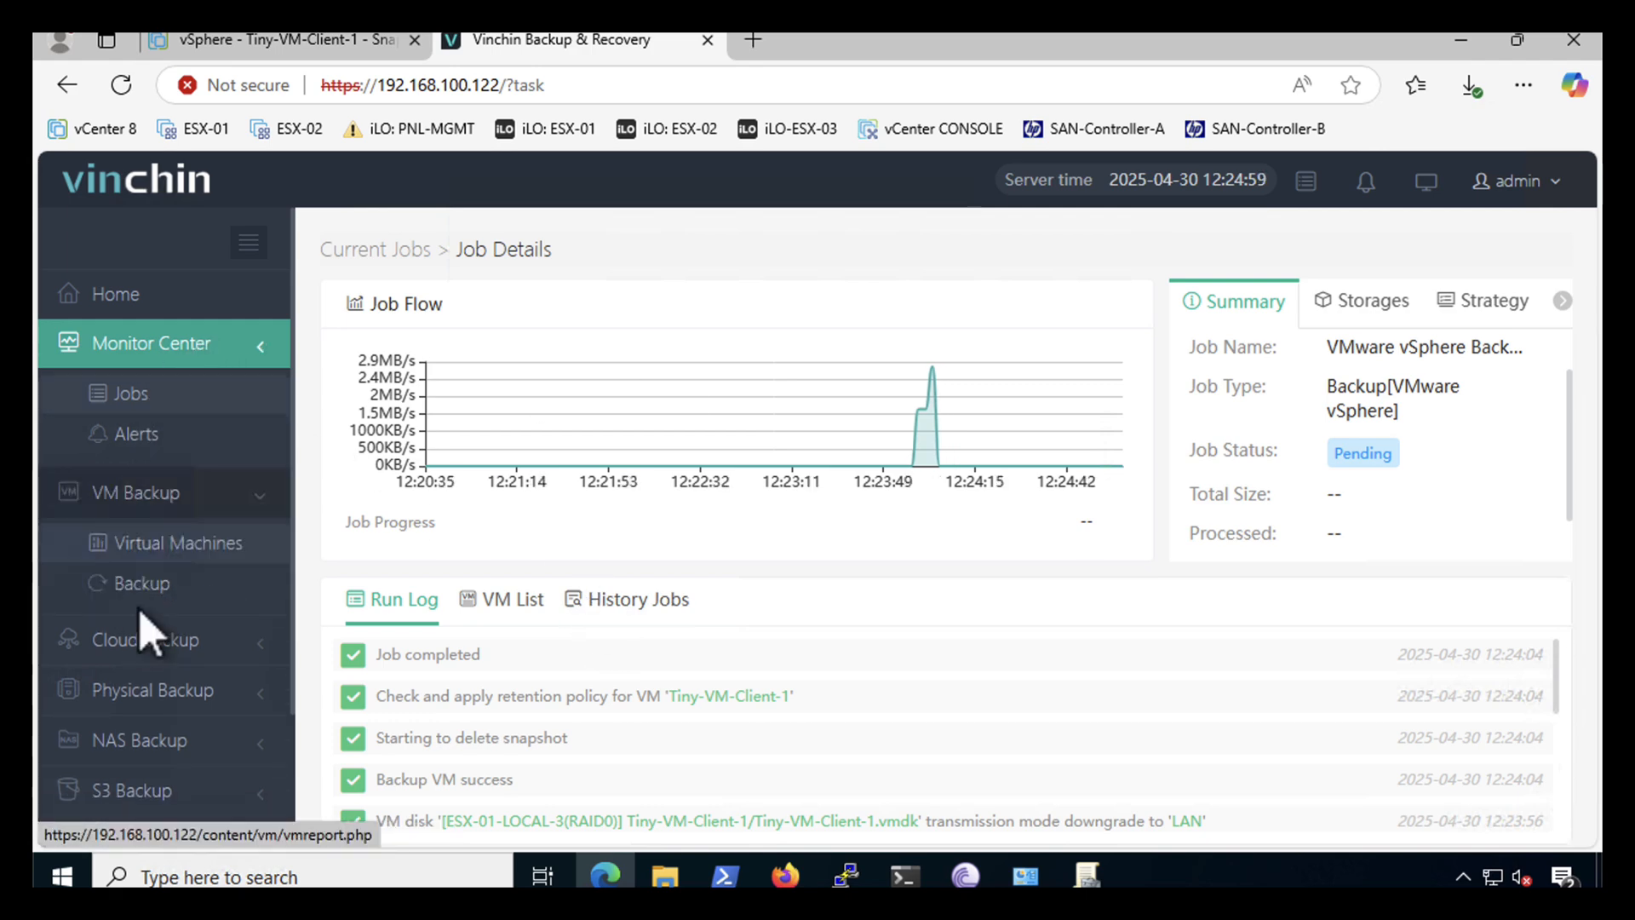
left_click(143, 490)
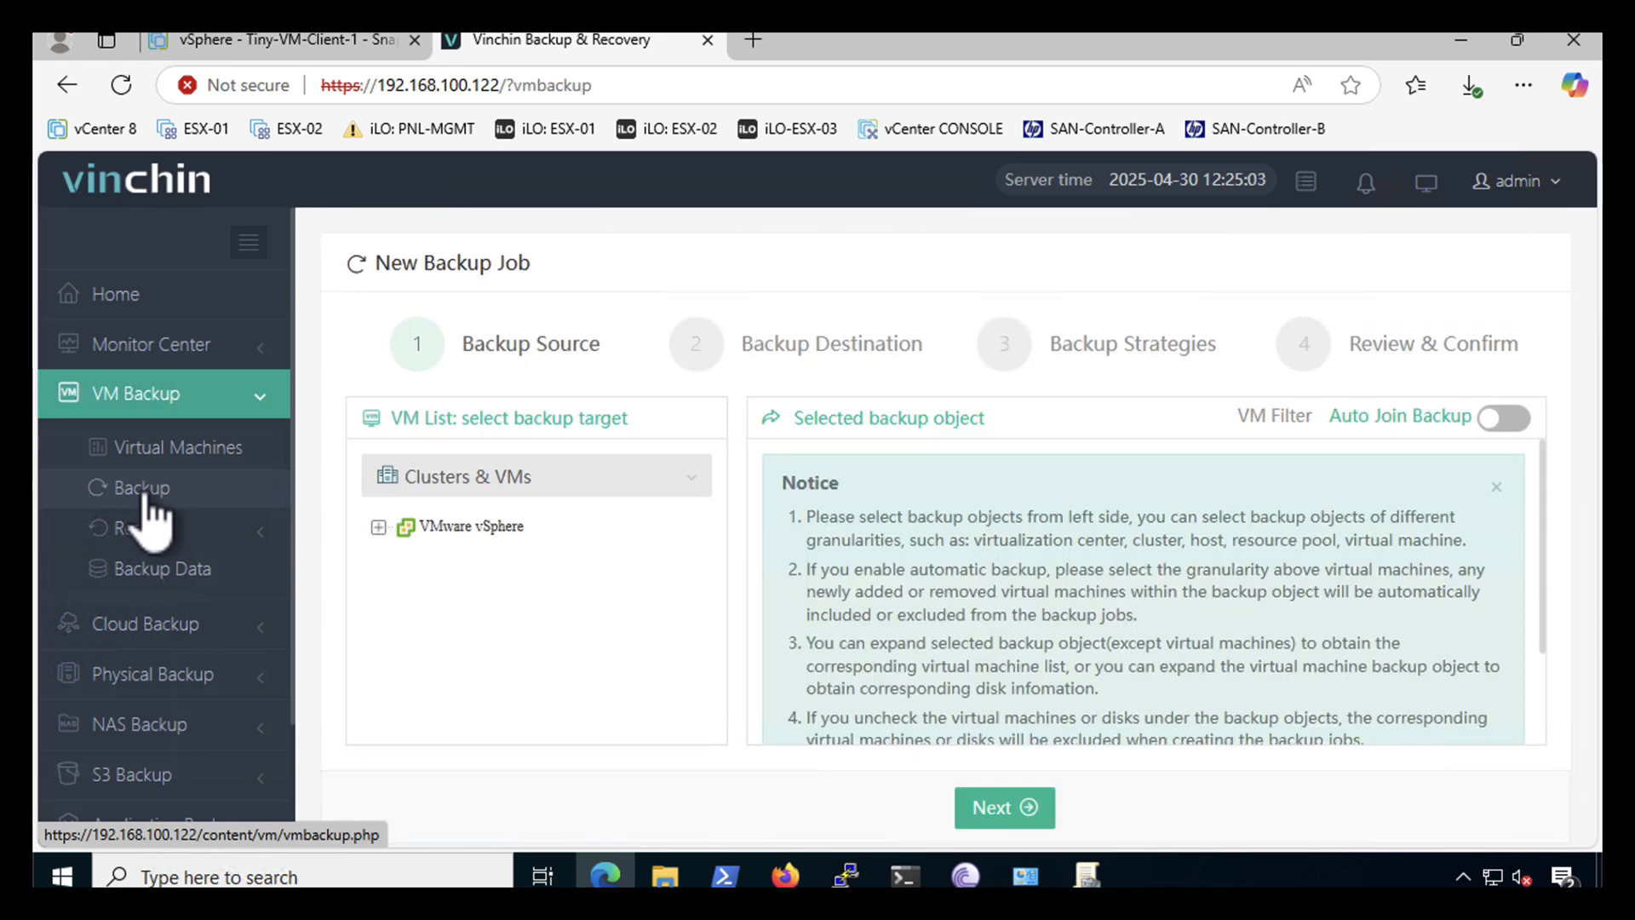
- Search the VM list for Tiny and widen Backup Status to see Tiny-VM-Client-1 Protected at 22MB
left_click(158, 449)
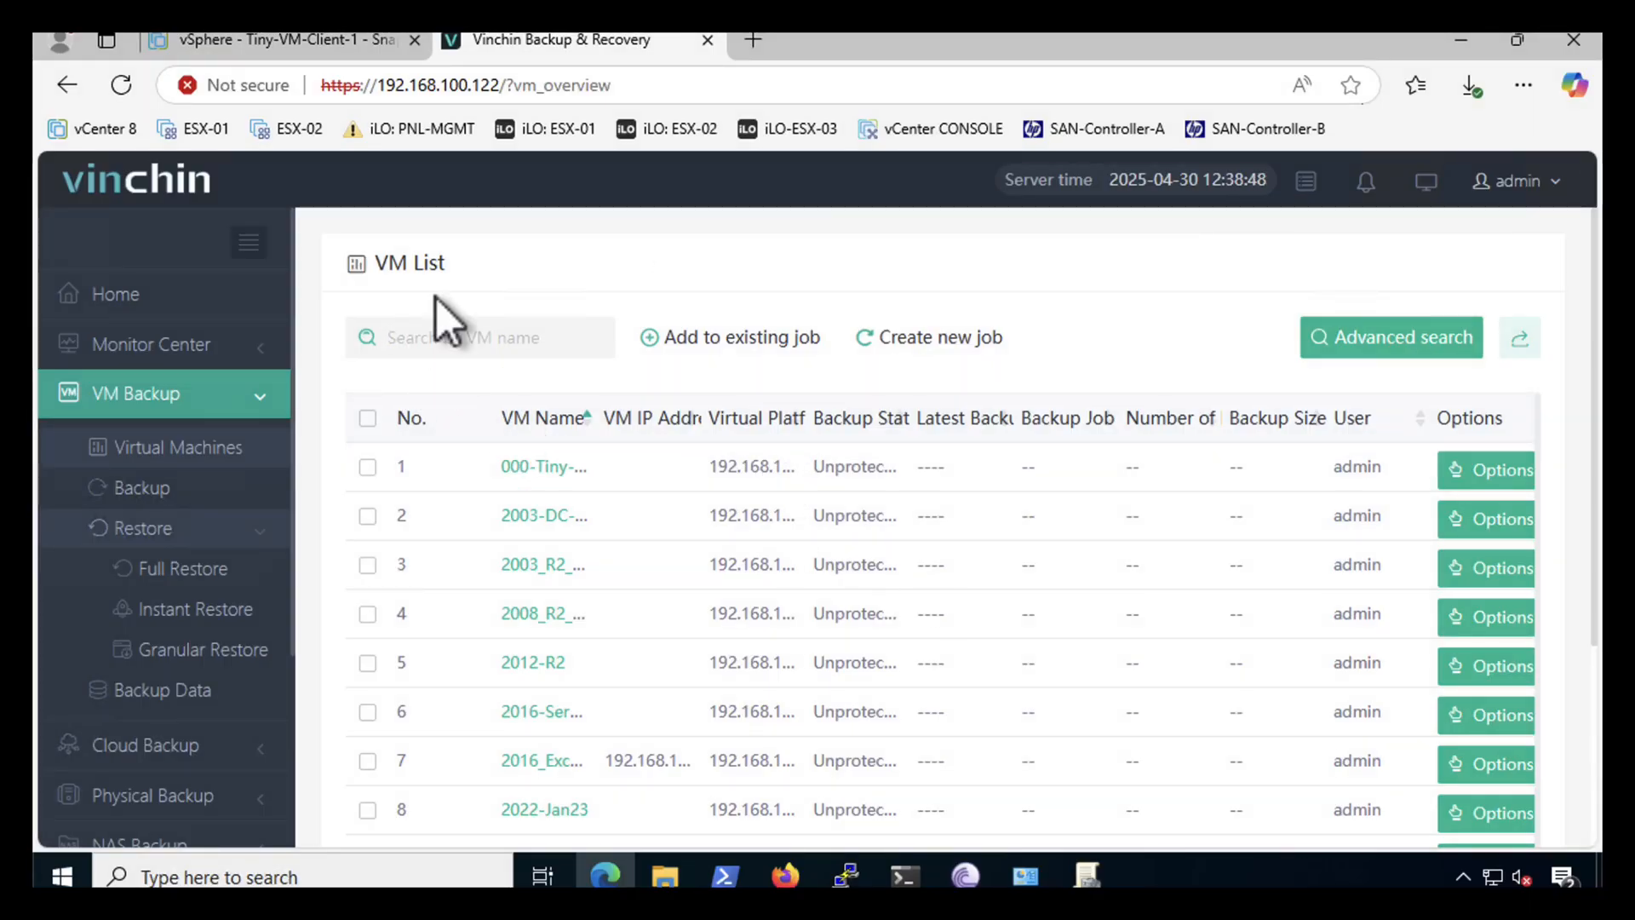
type("Tiny")
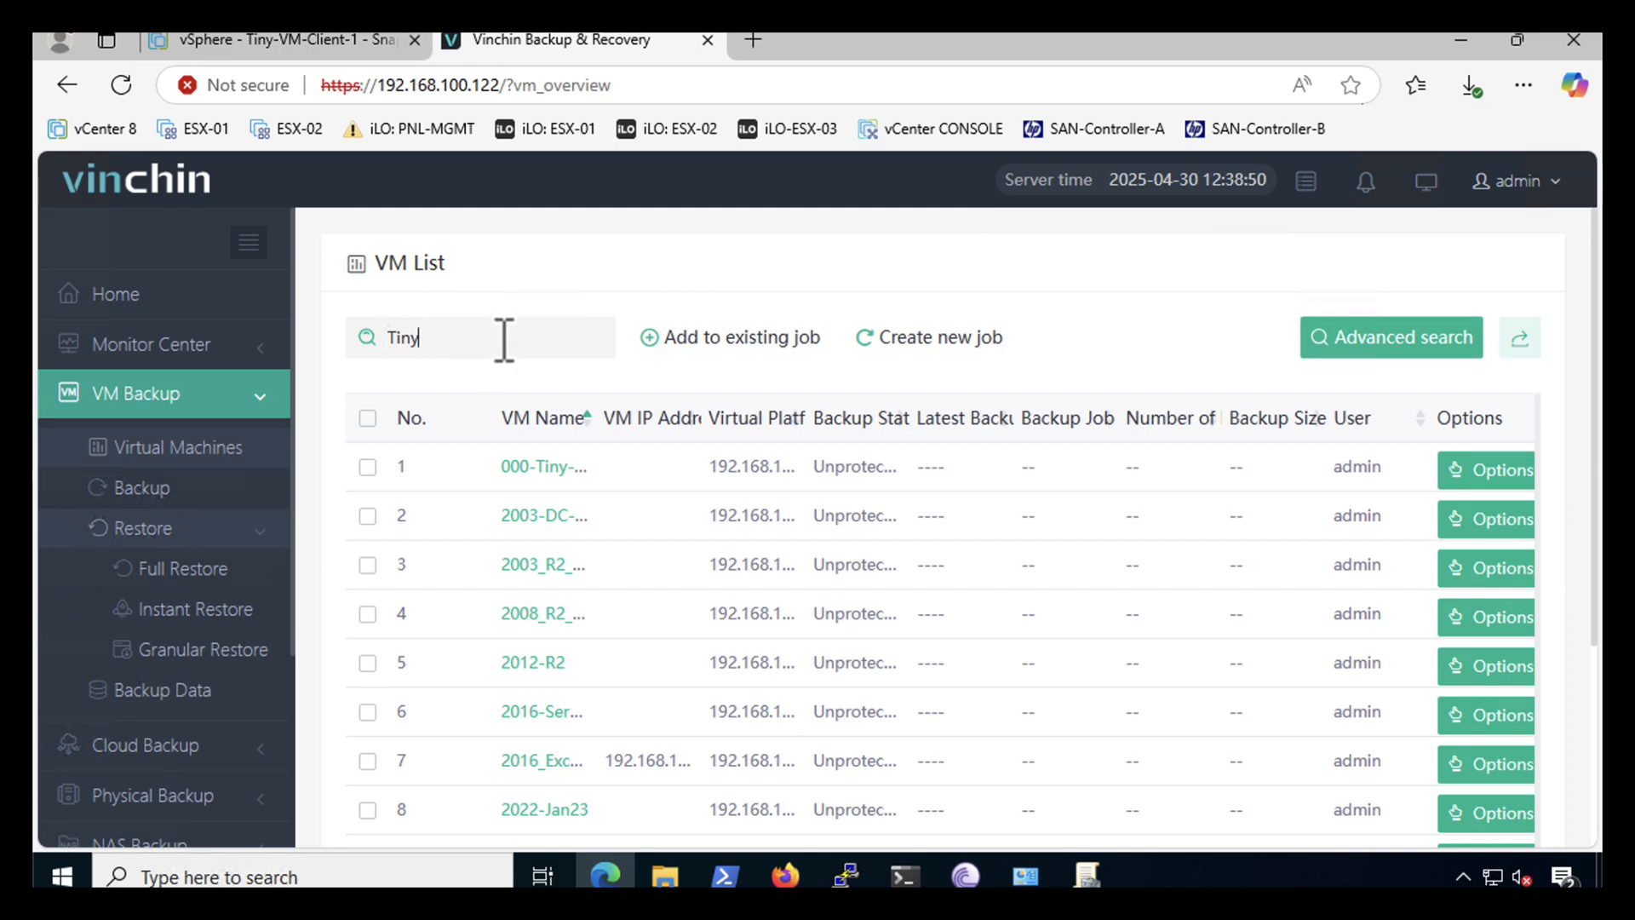
key("Return")
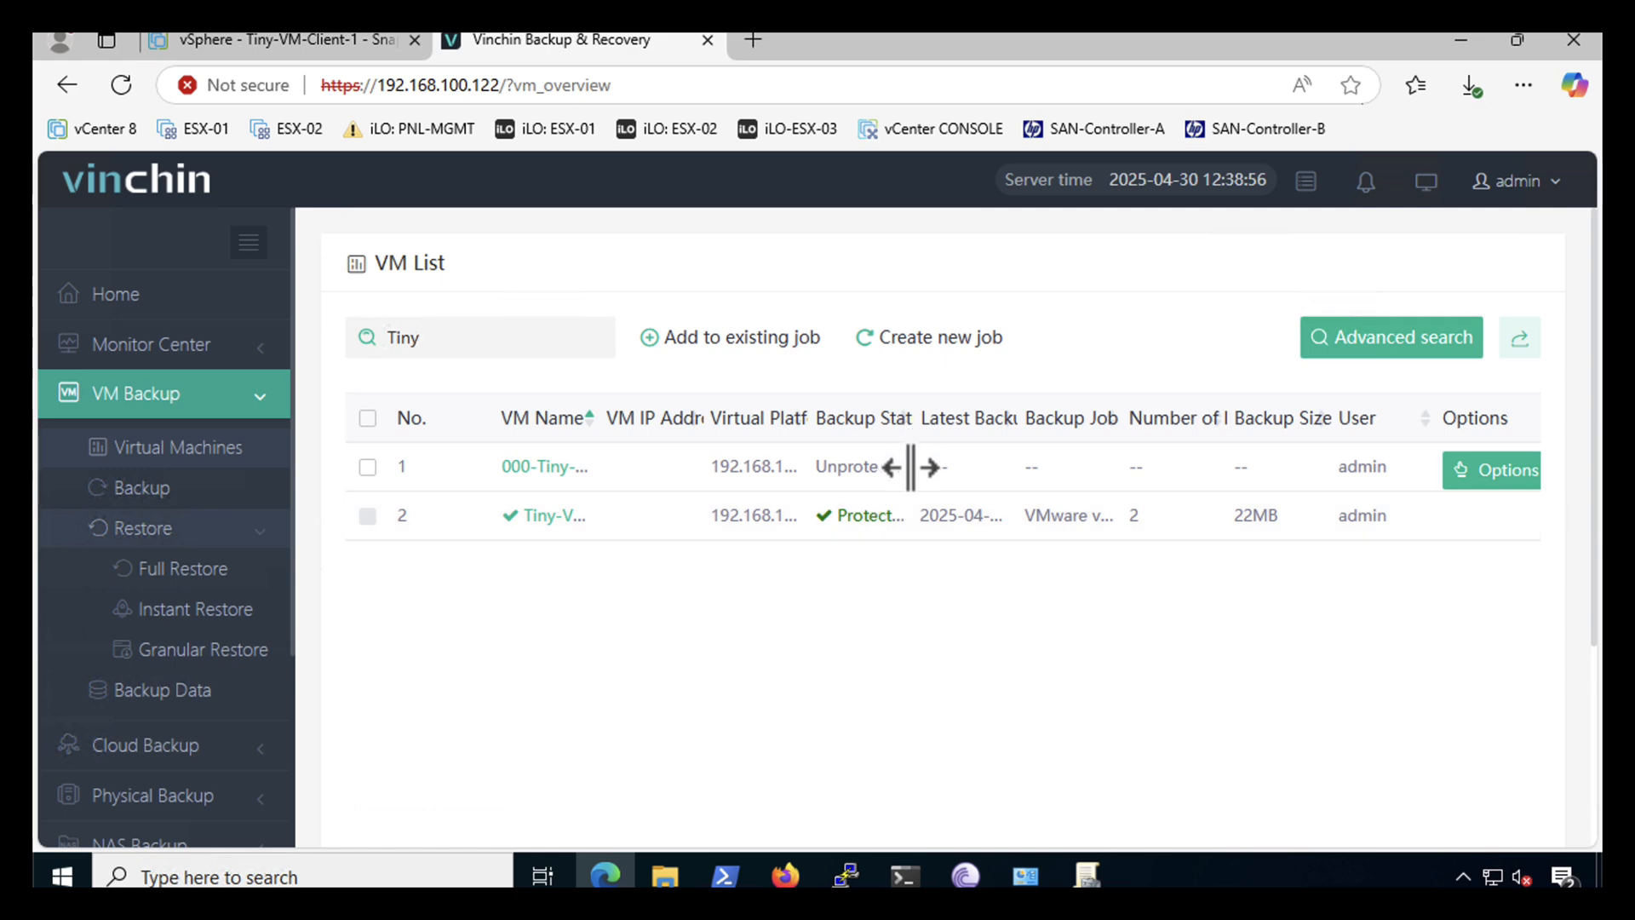
left_click_drag(914, 468, 960, 465)
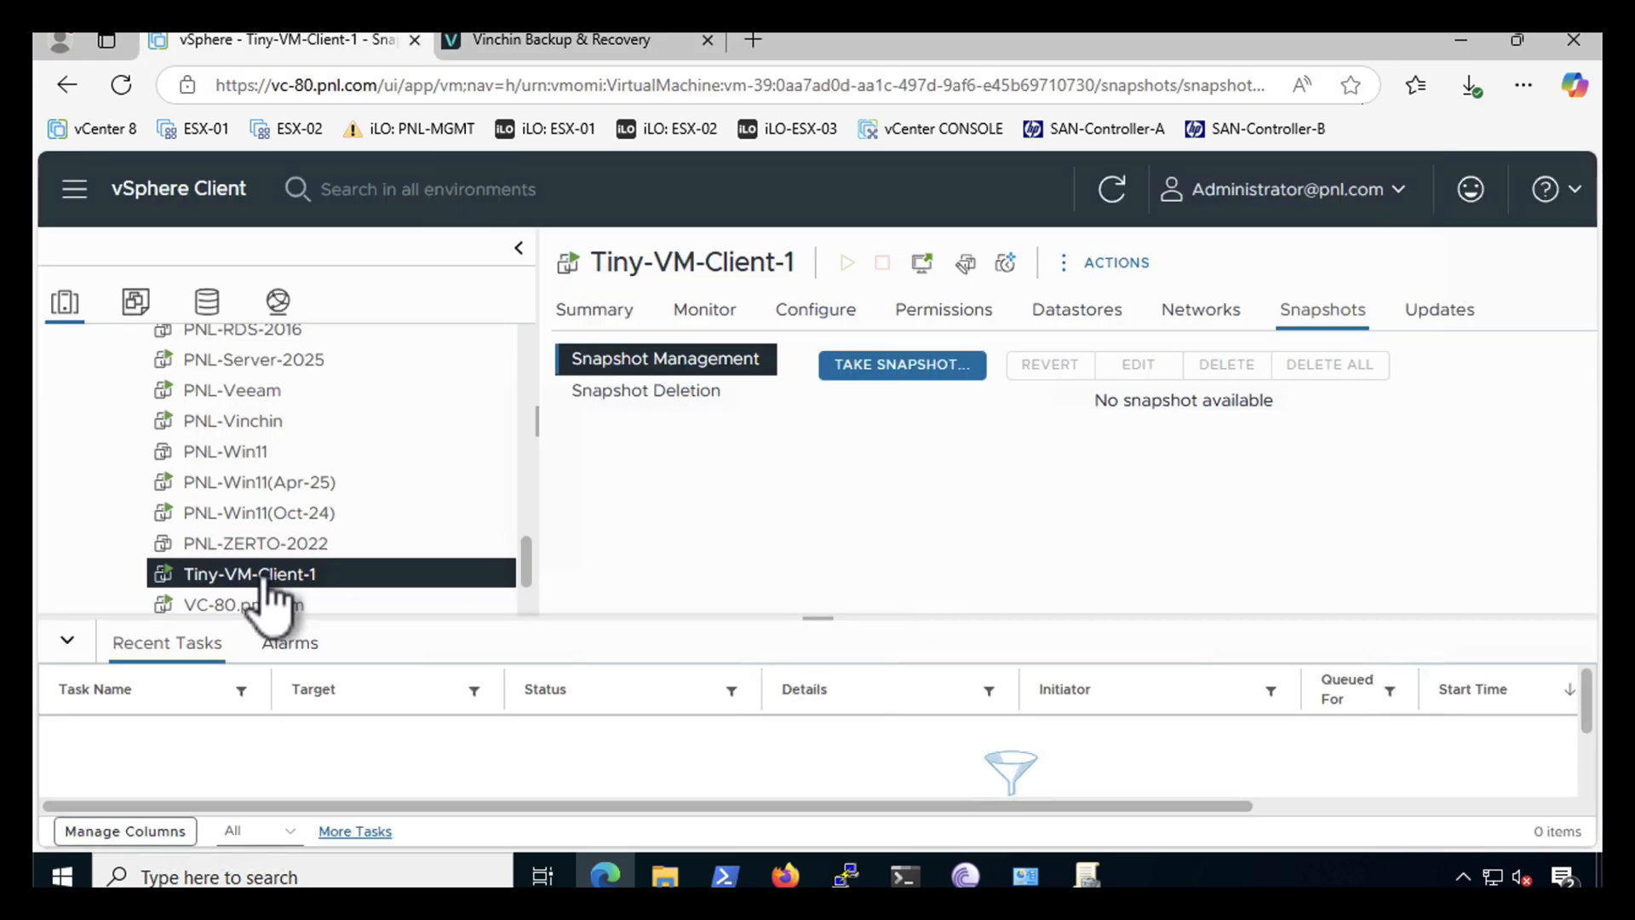
- Power off Tiny-VM-Client-1 in vSphere Client, confirming with YES
right_click(223, 575)
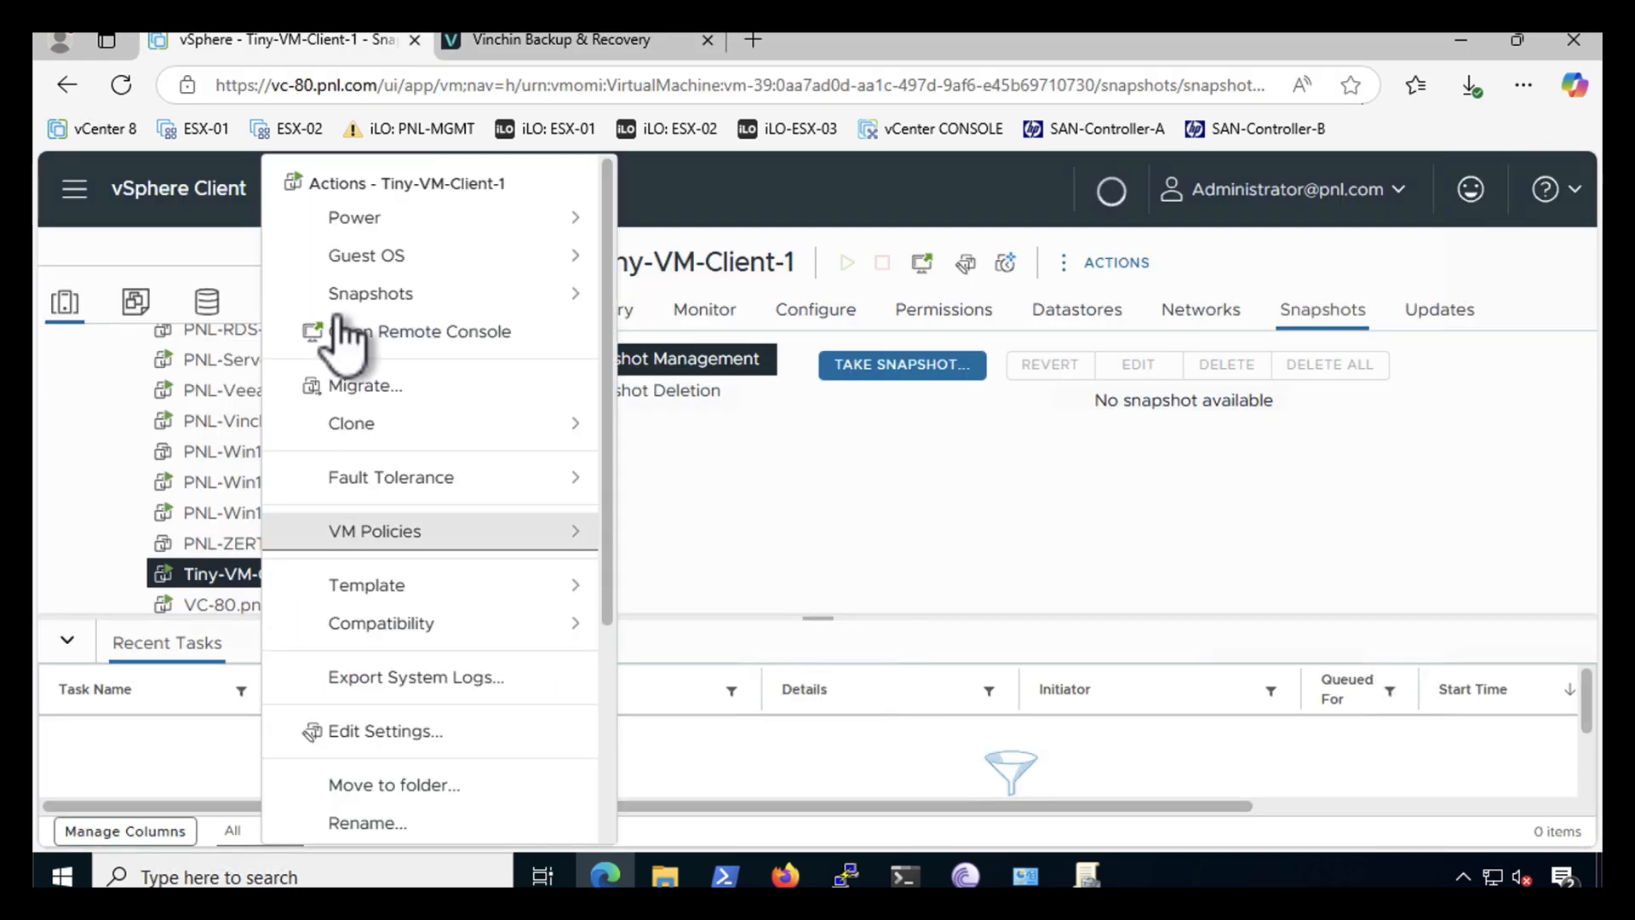
mouse_move(333, 224)
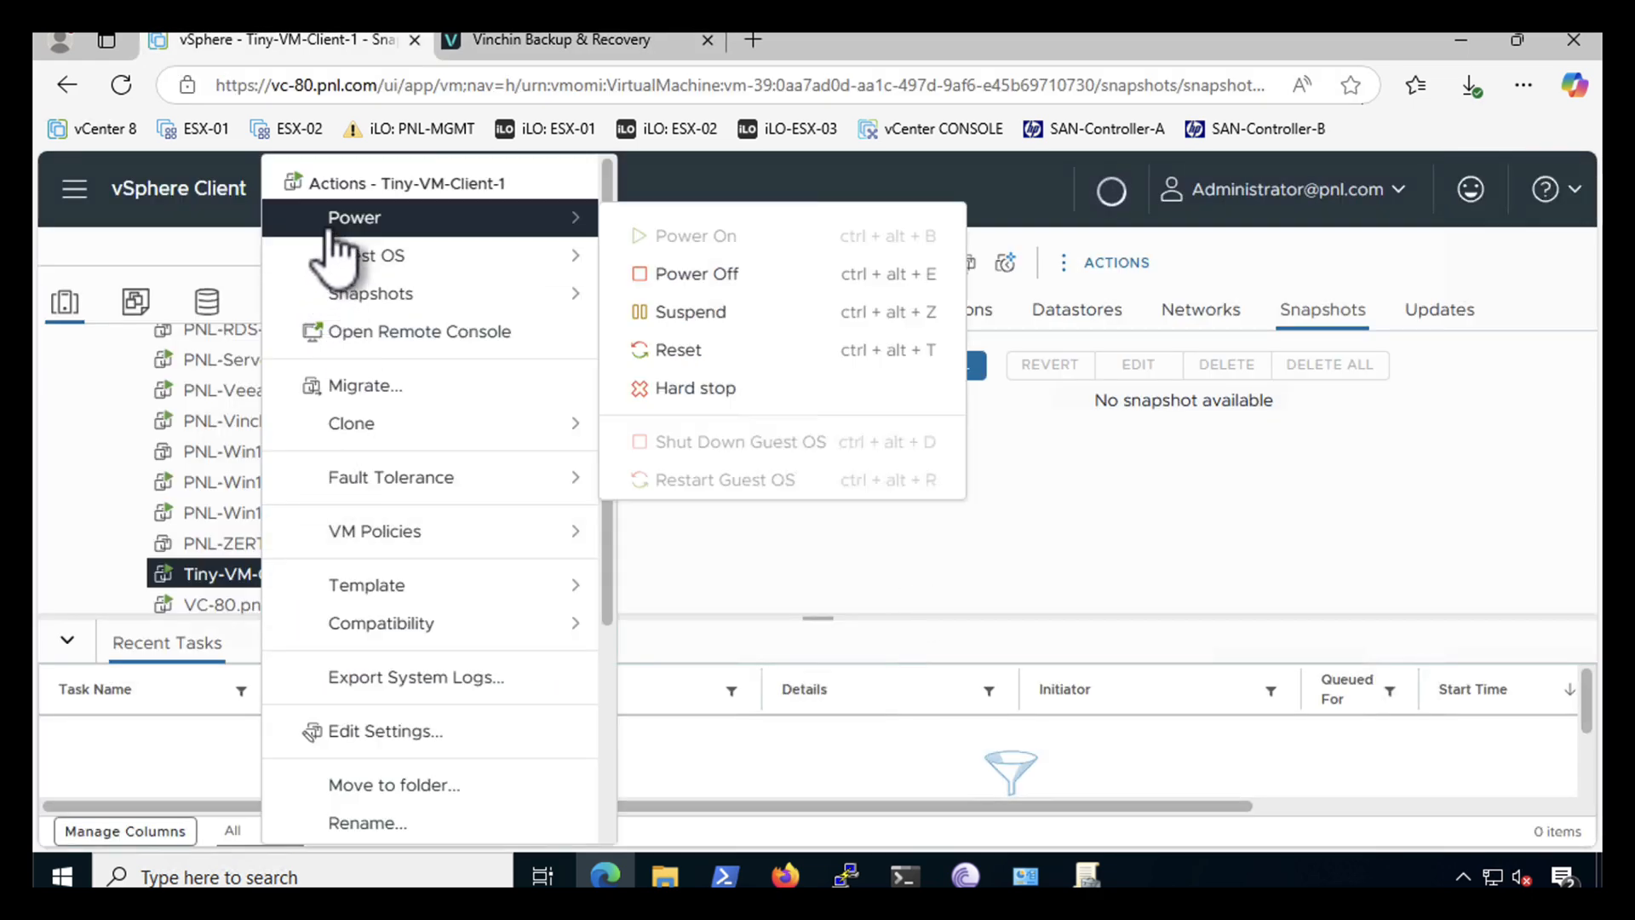
left_click(665, 281)
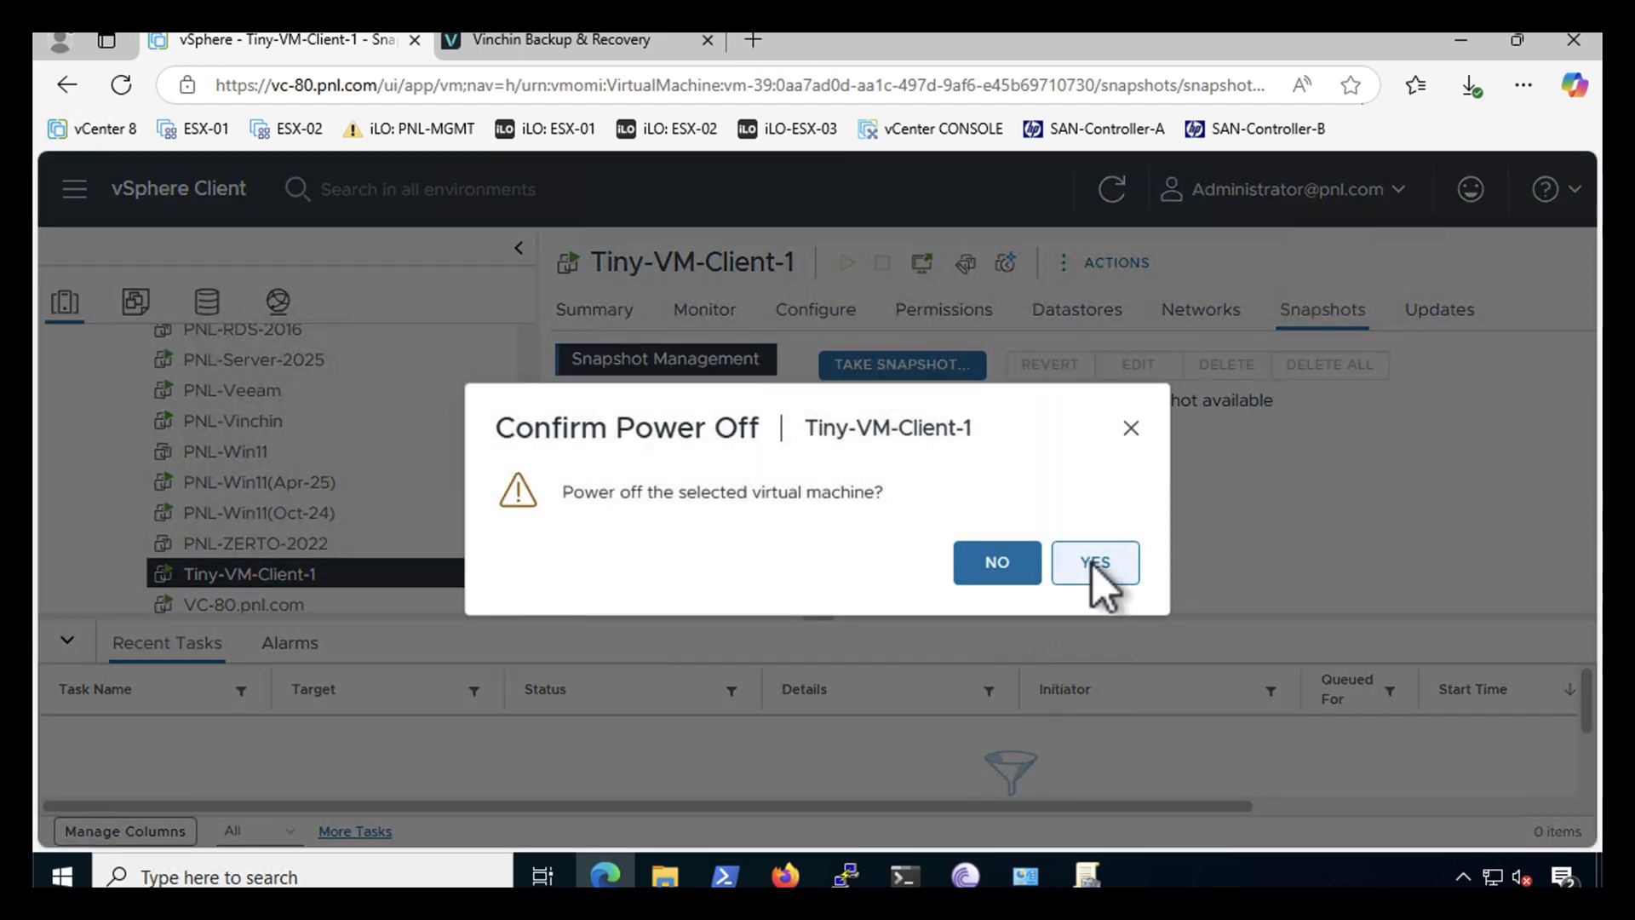
left_click(1096, 563)
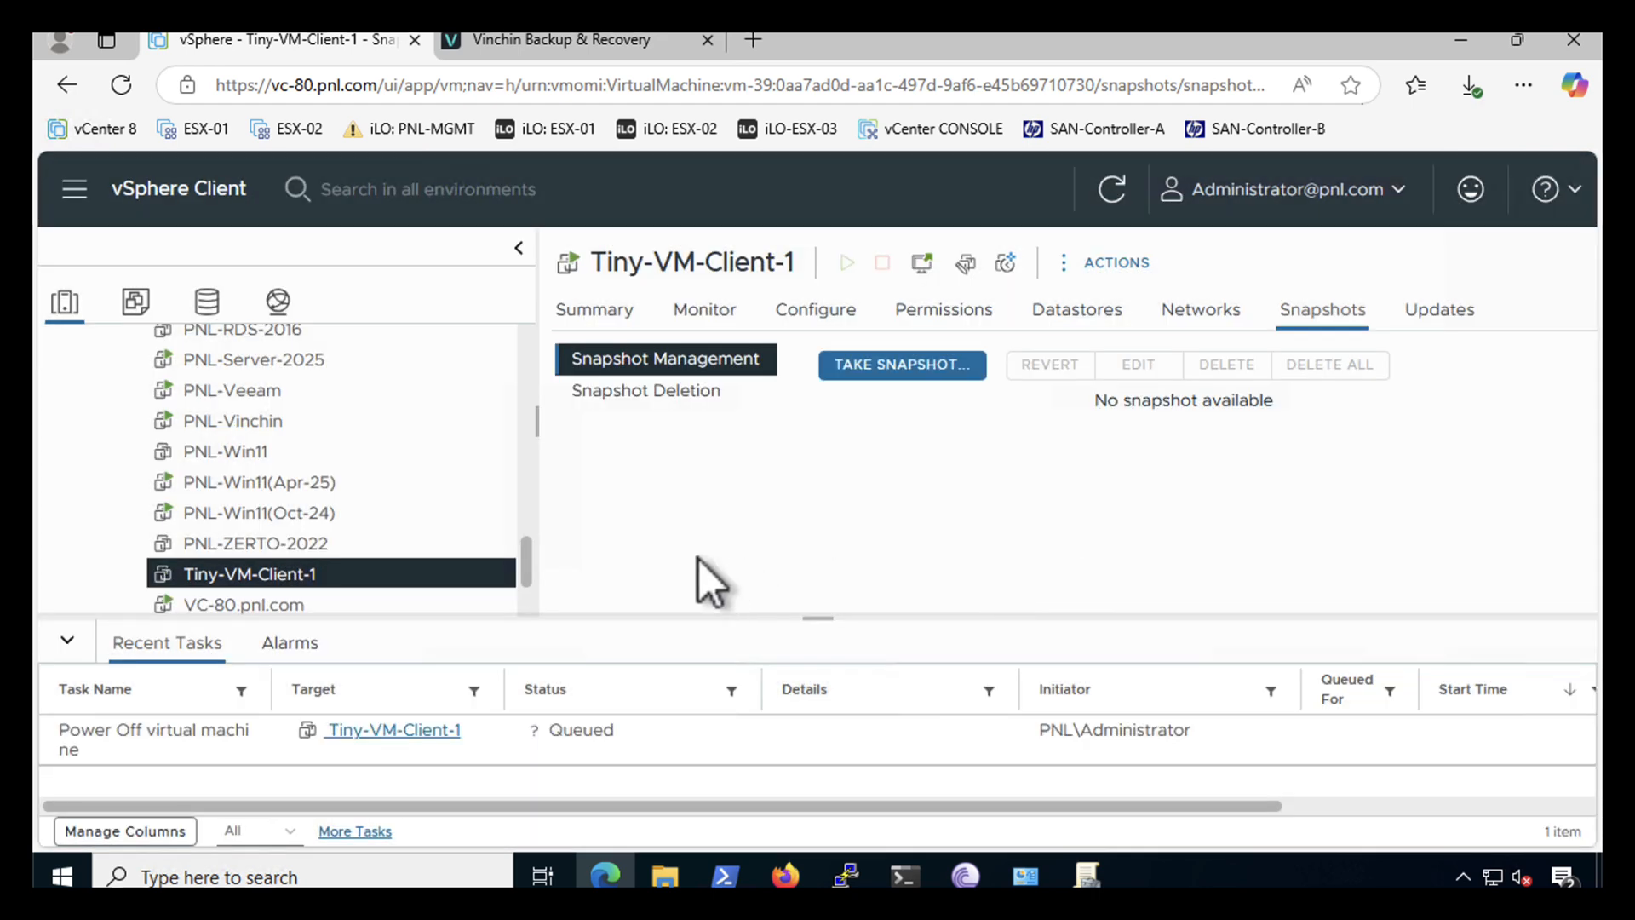
right_click(237, 575)
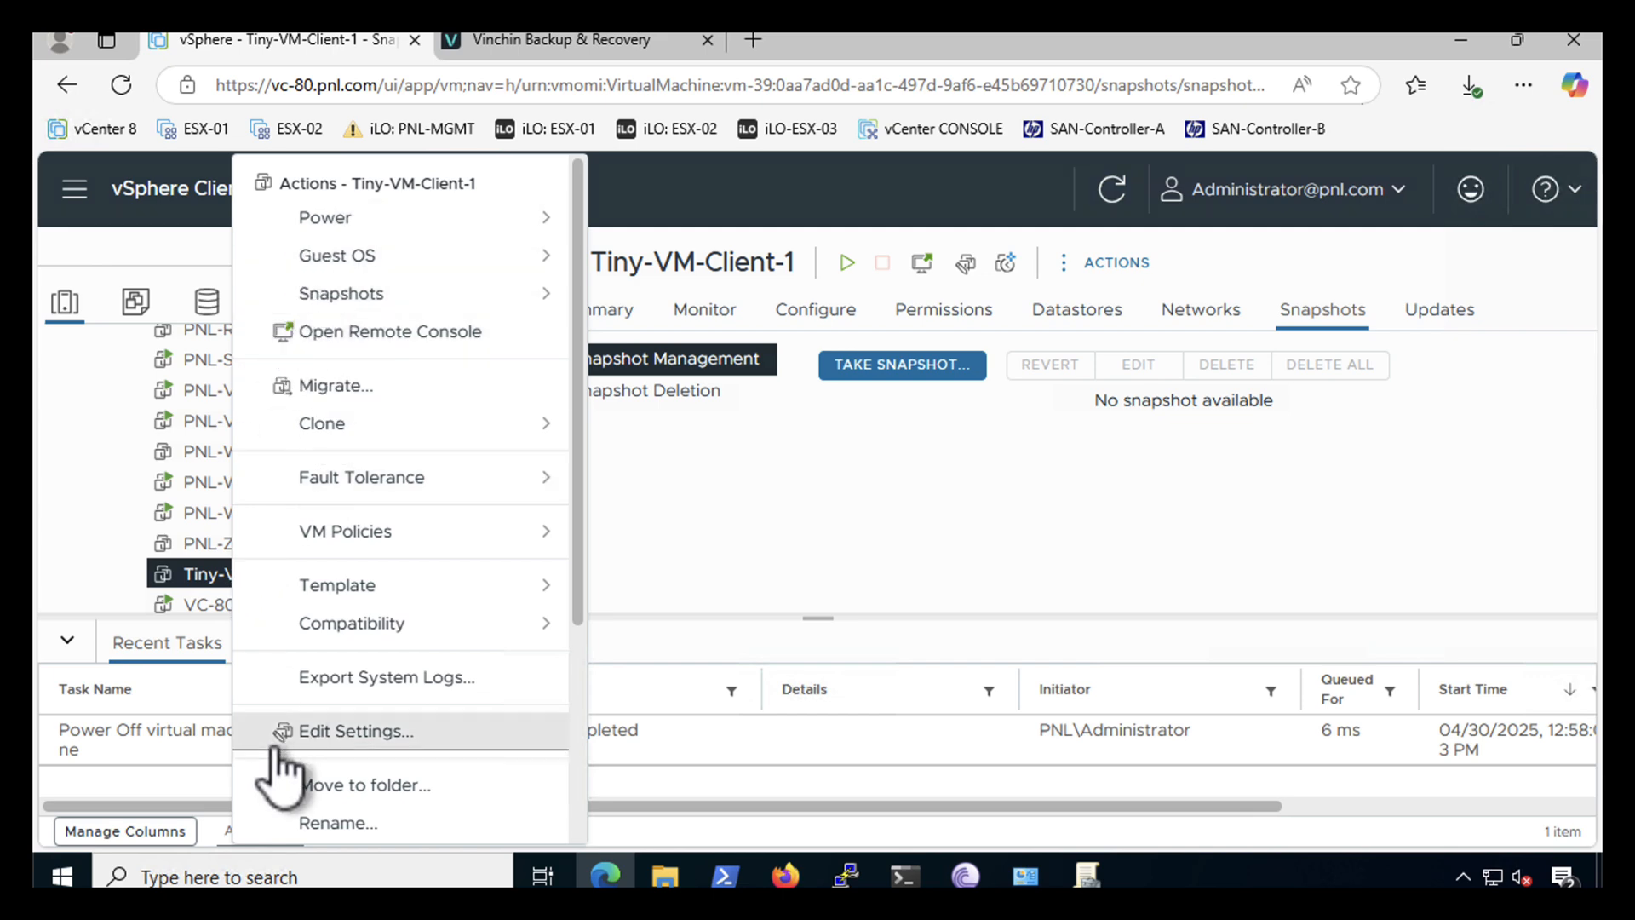
- Delete Tiny-VM-Client-1 from disk, then return to the Vinchin console tab
scroll(350, 718, "down", 4)
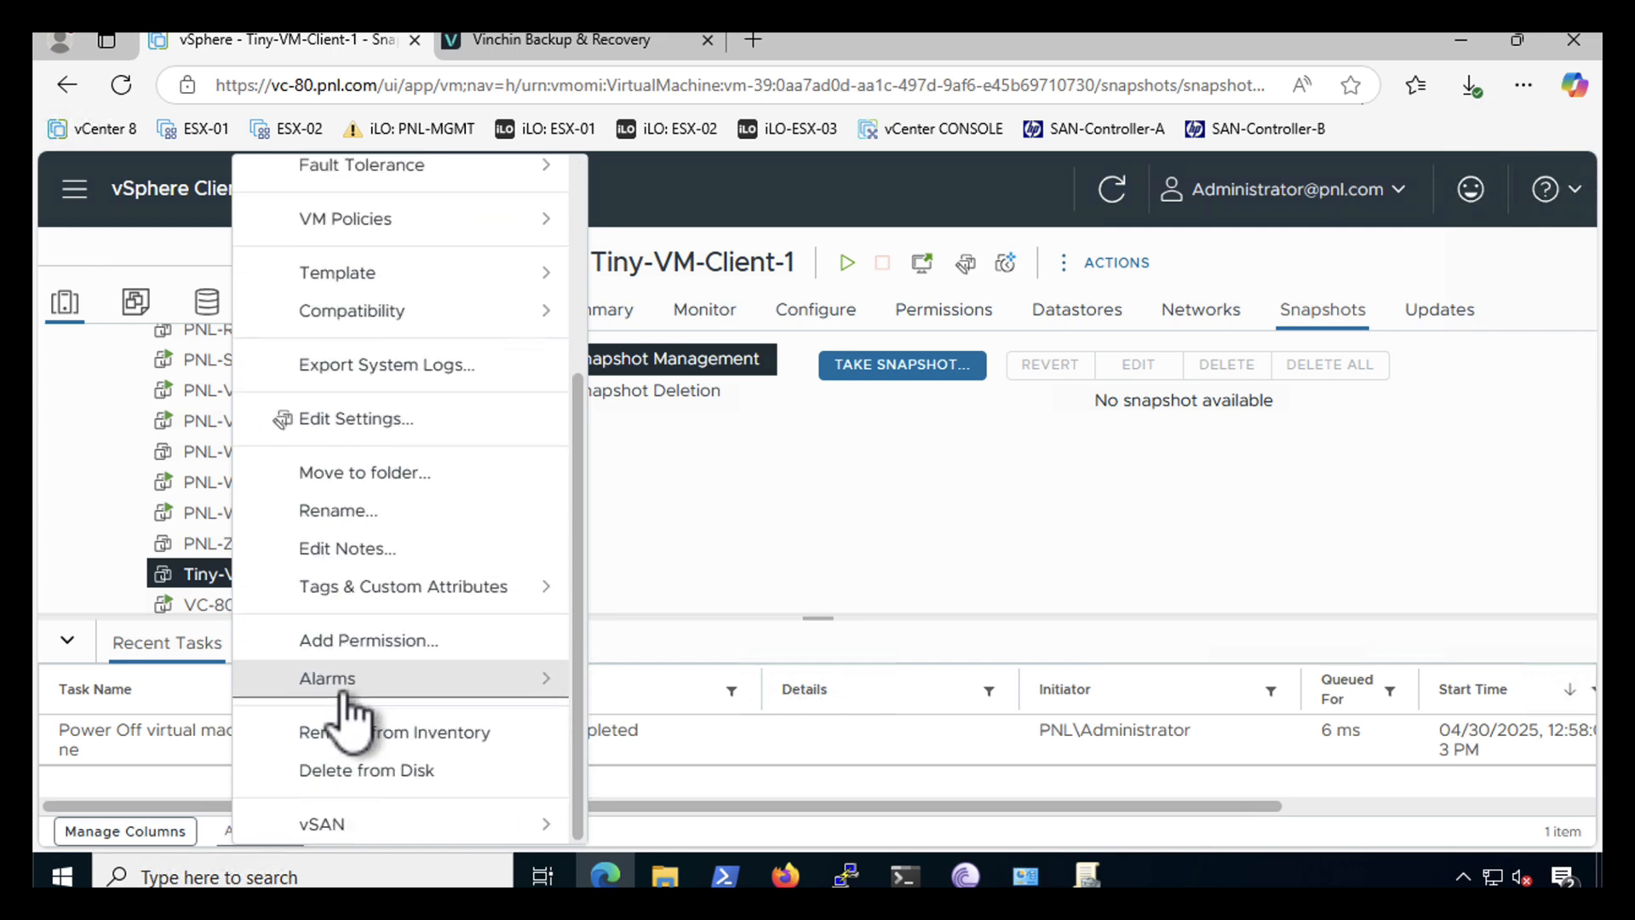
left_click(335, 771)
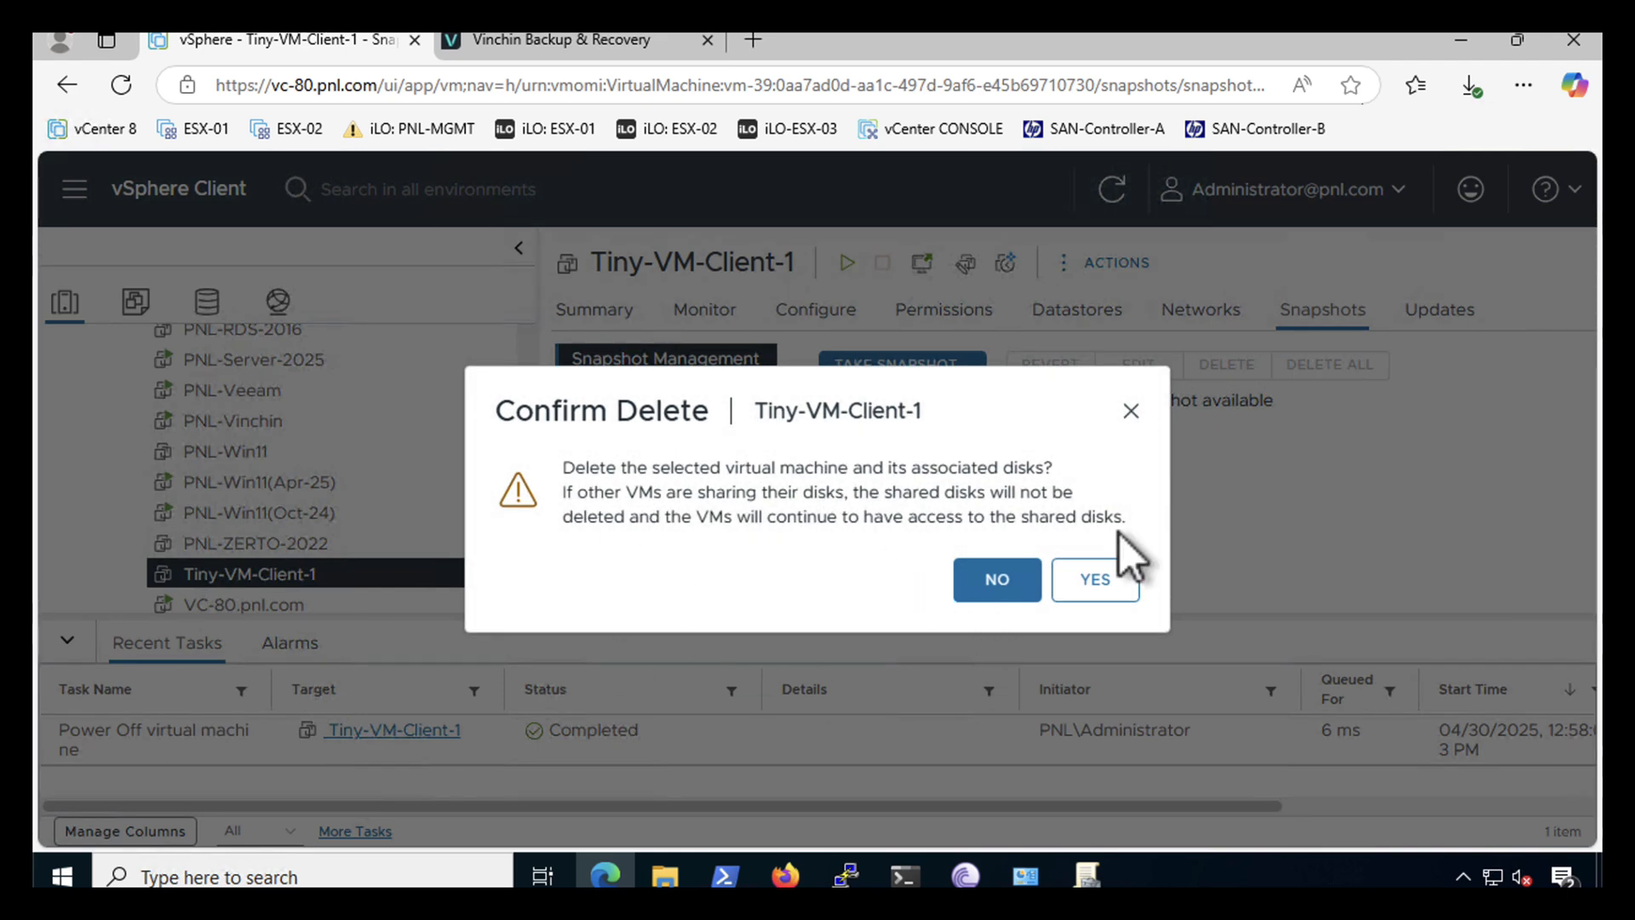
left_click(1090, 579)
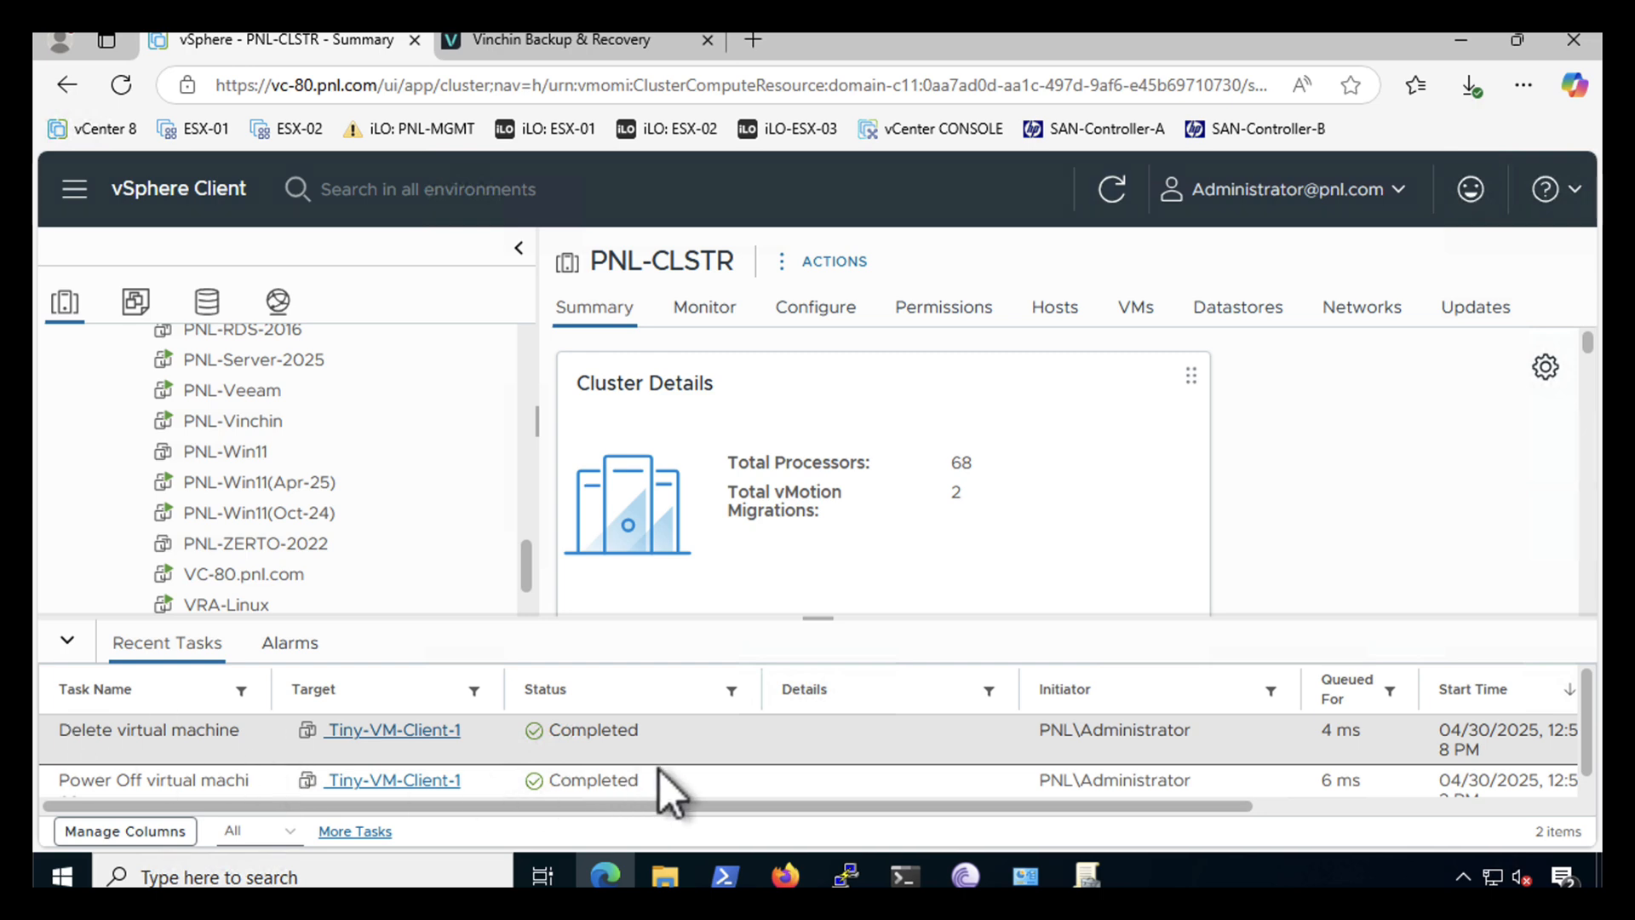
left_click(554, 36)
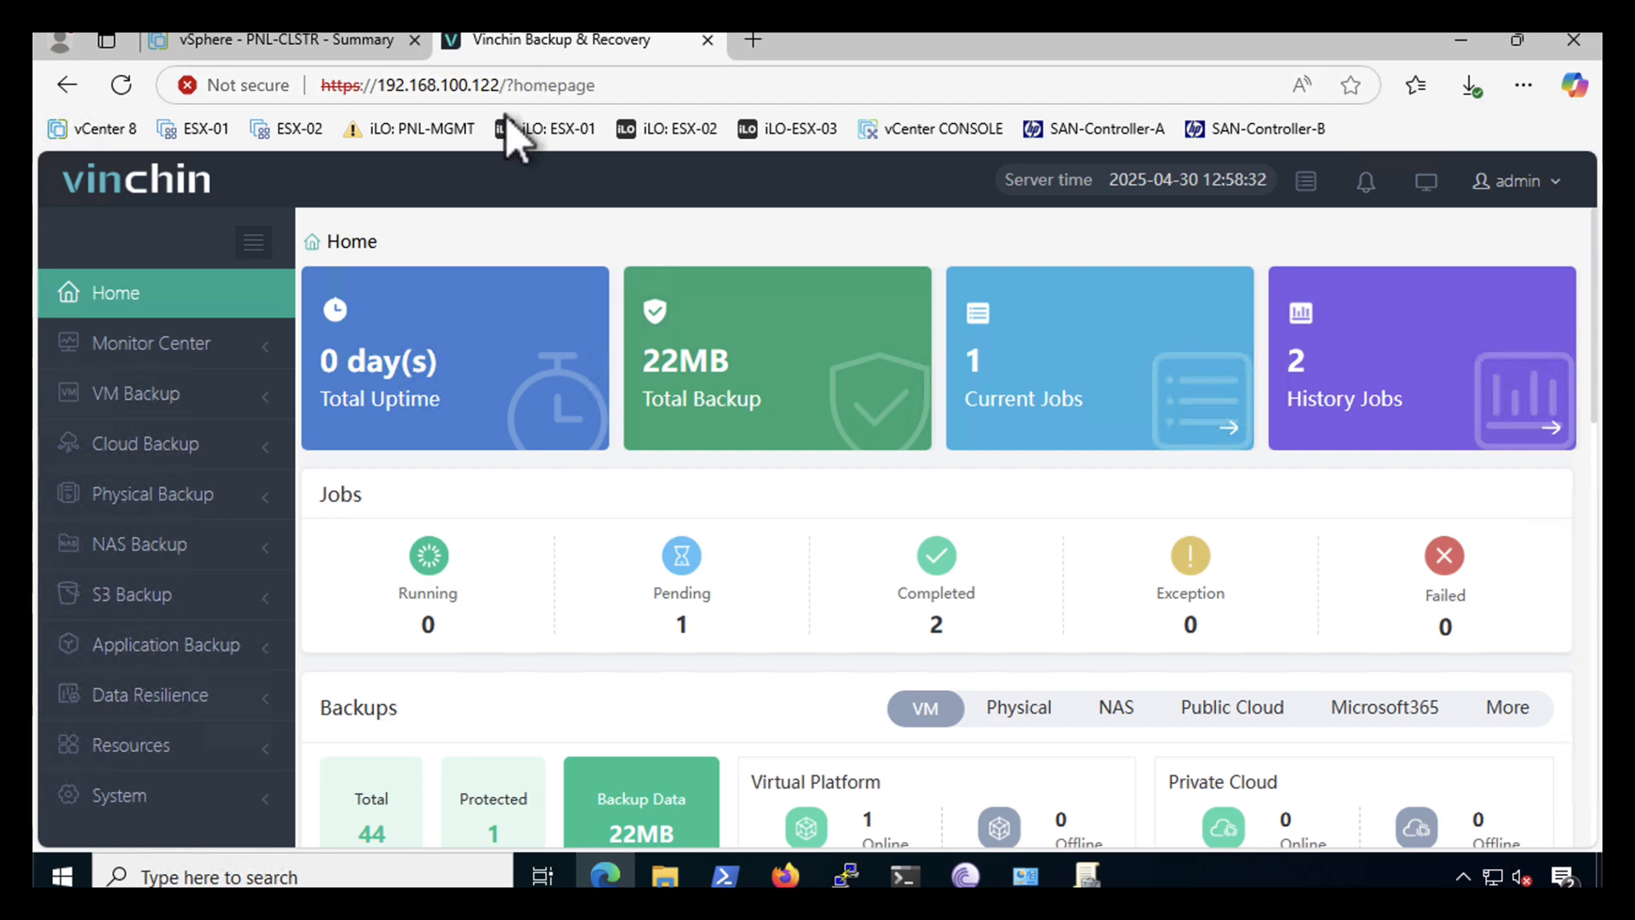
left_click(153, 394)
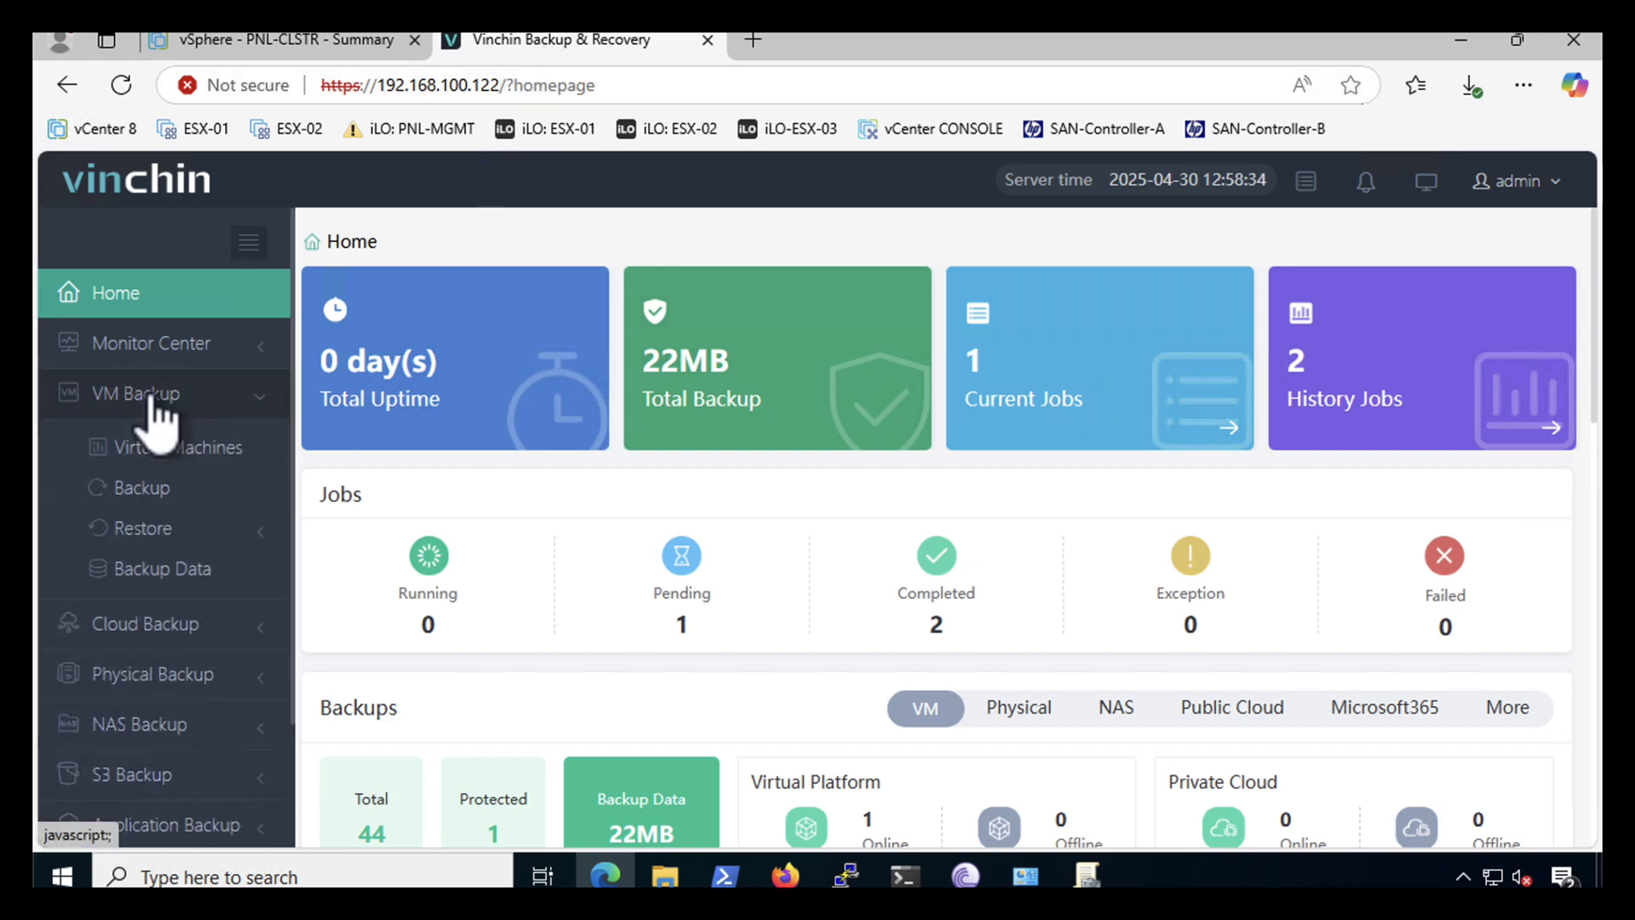
left_click(135, 529)
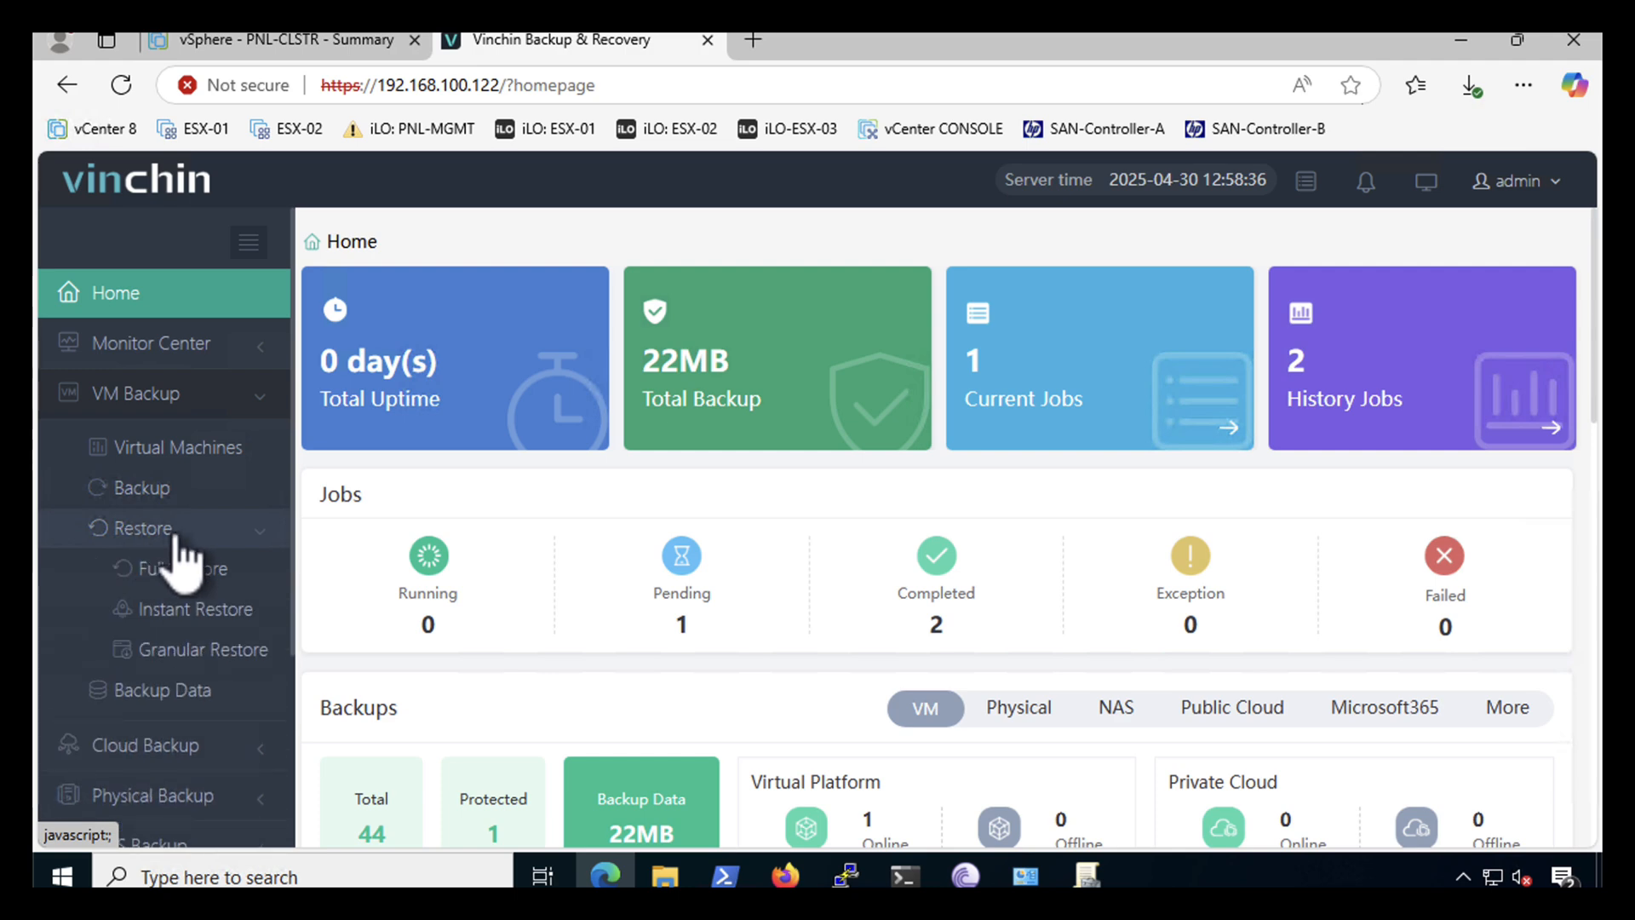
left_click(170, 569)
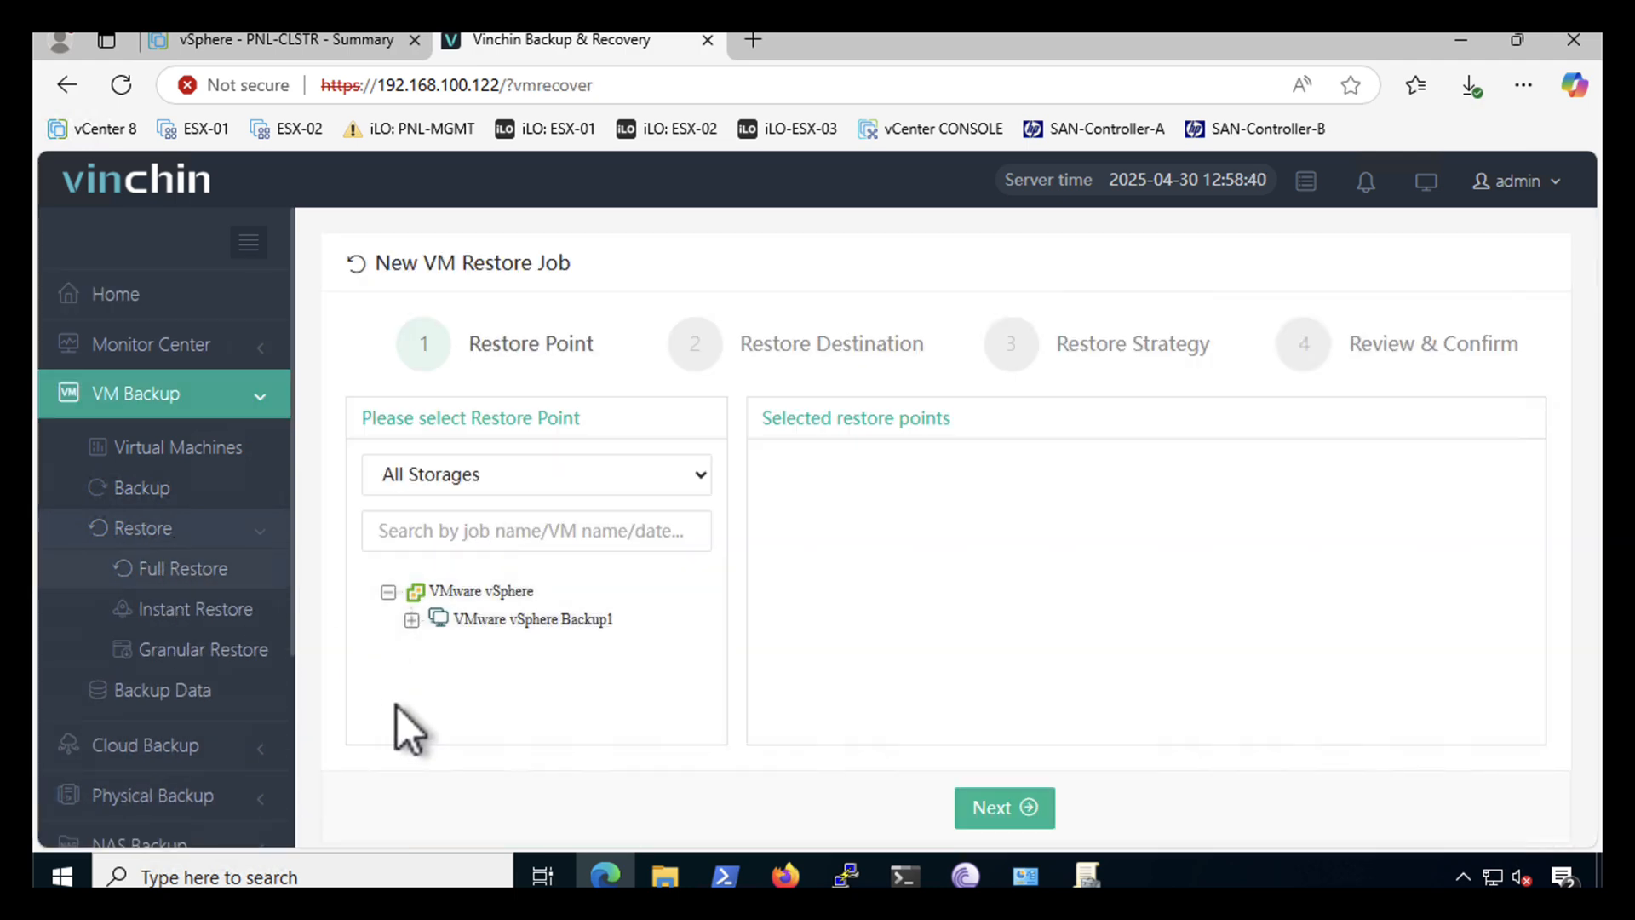
left_click(411, 620)
left_click(434, 648)
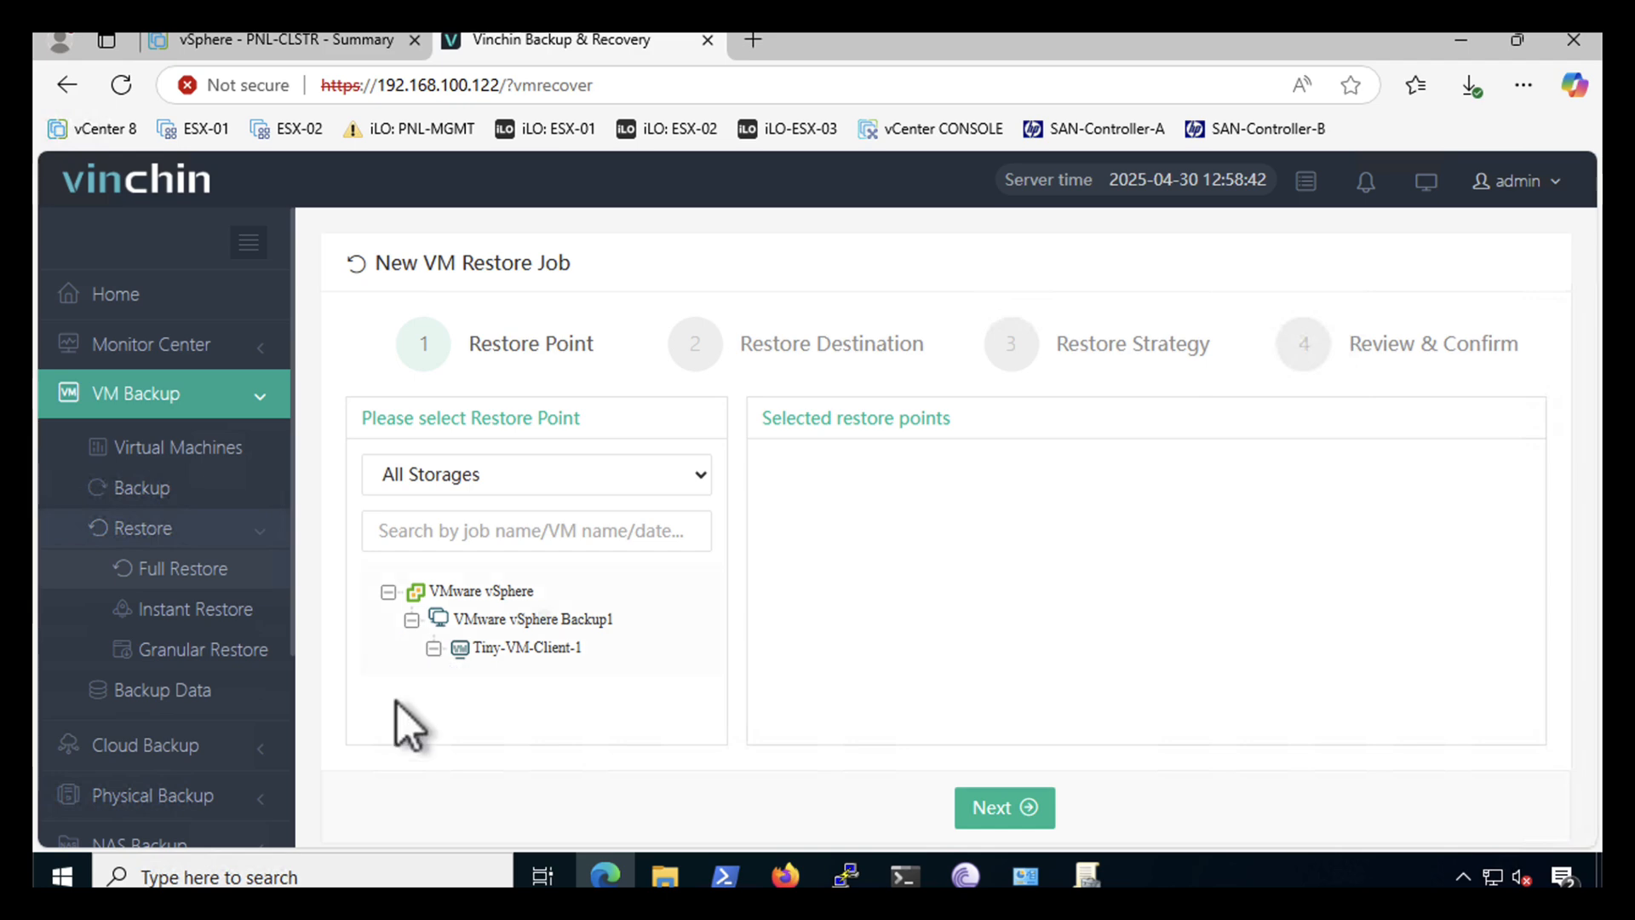
left_click(455, 675)
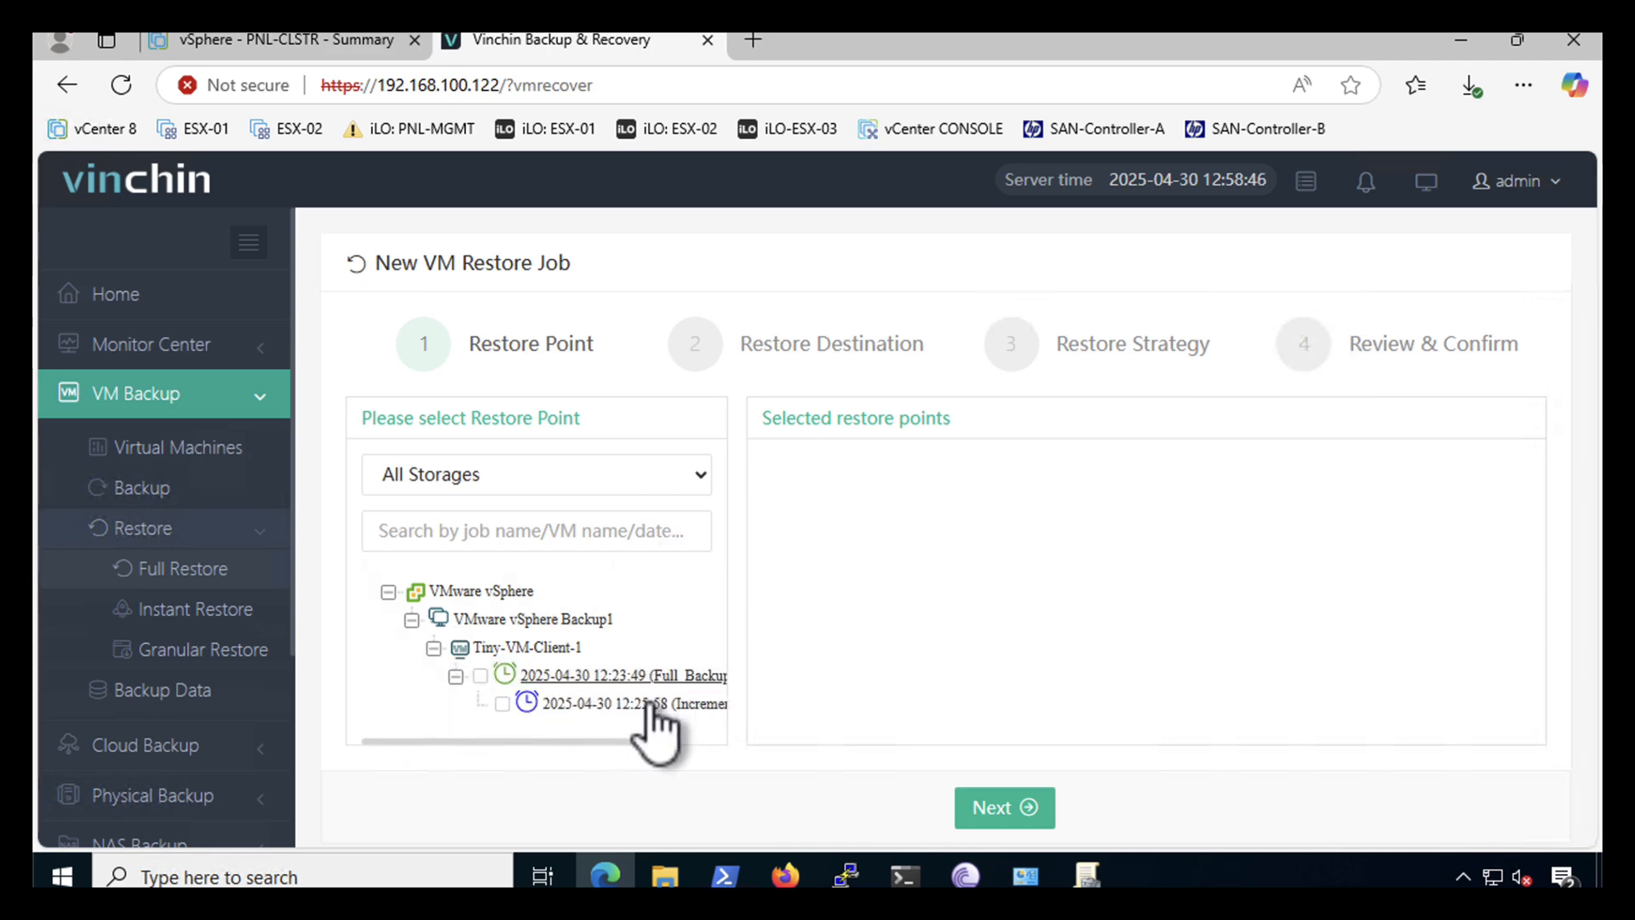
left_click(479, 676)
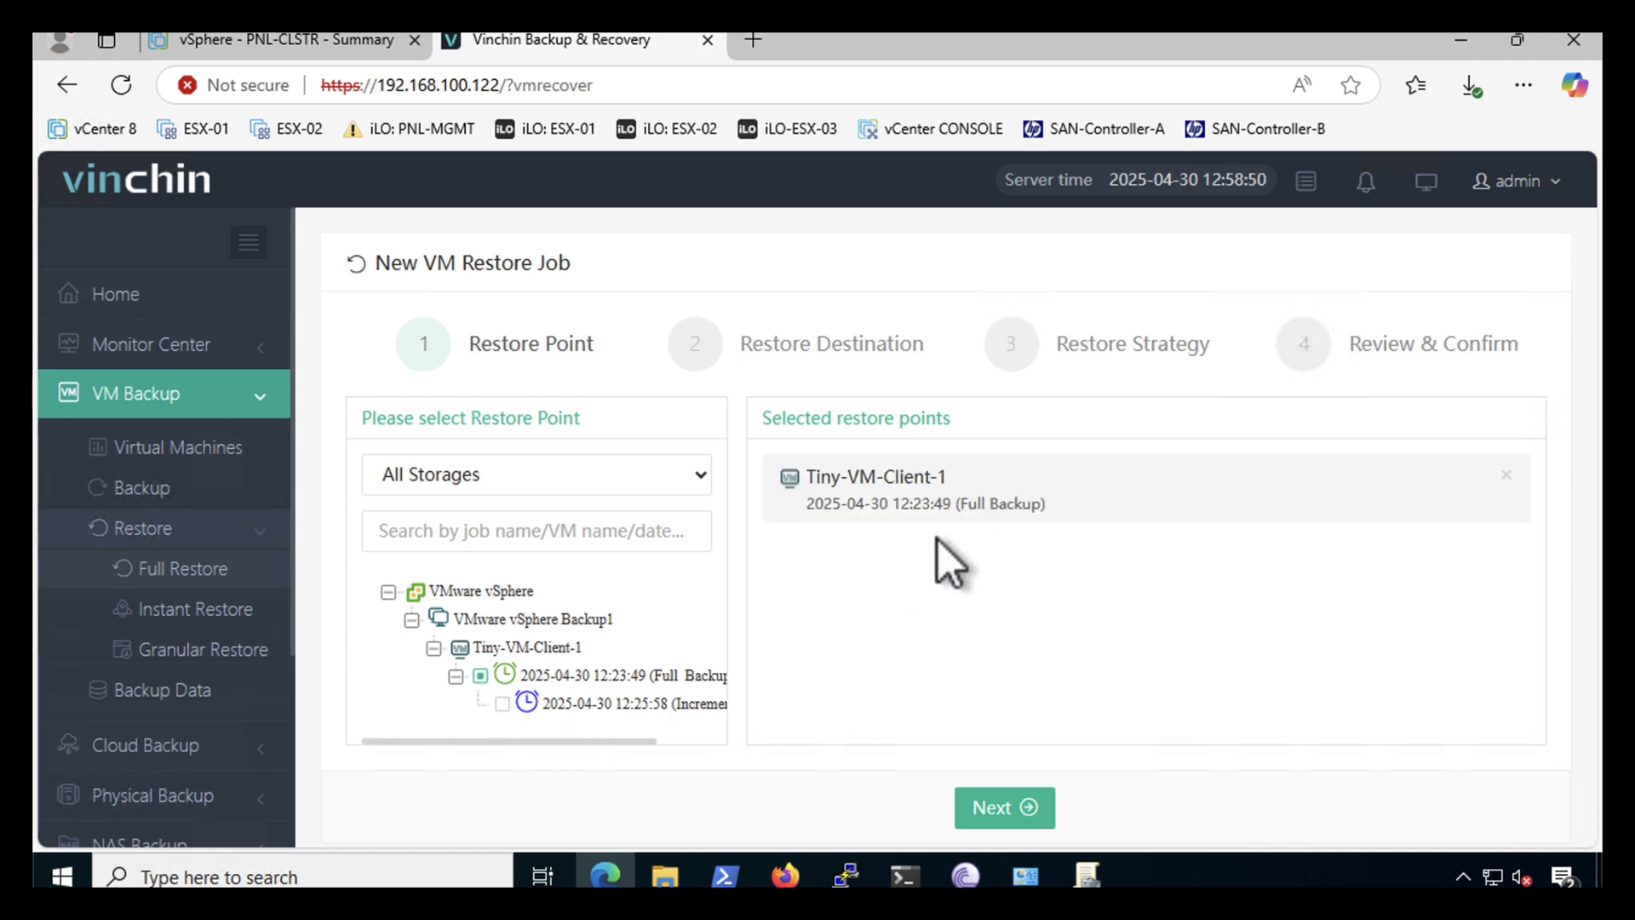
left_click(987, 818)
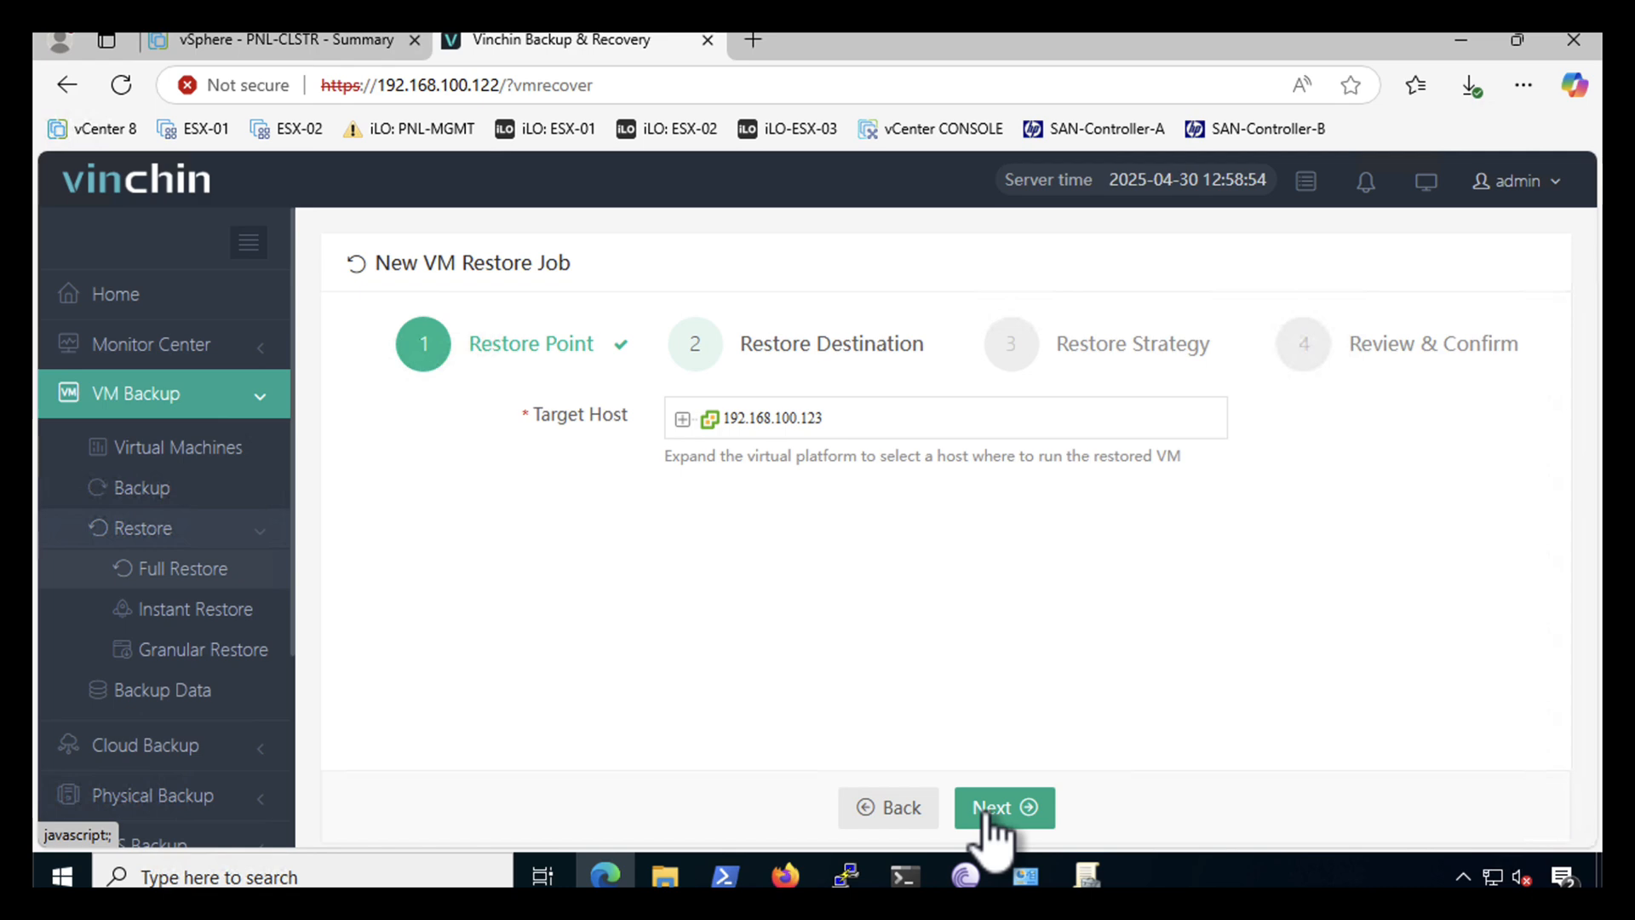
- Pick esx-02.pnl.com under 192.168.100.123 > PNL-DC > PNL-CLSTR as the target host
left_click(682, 419)
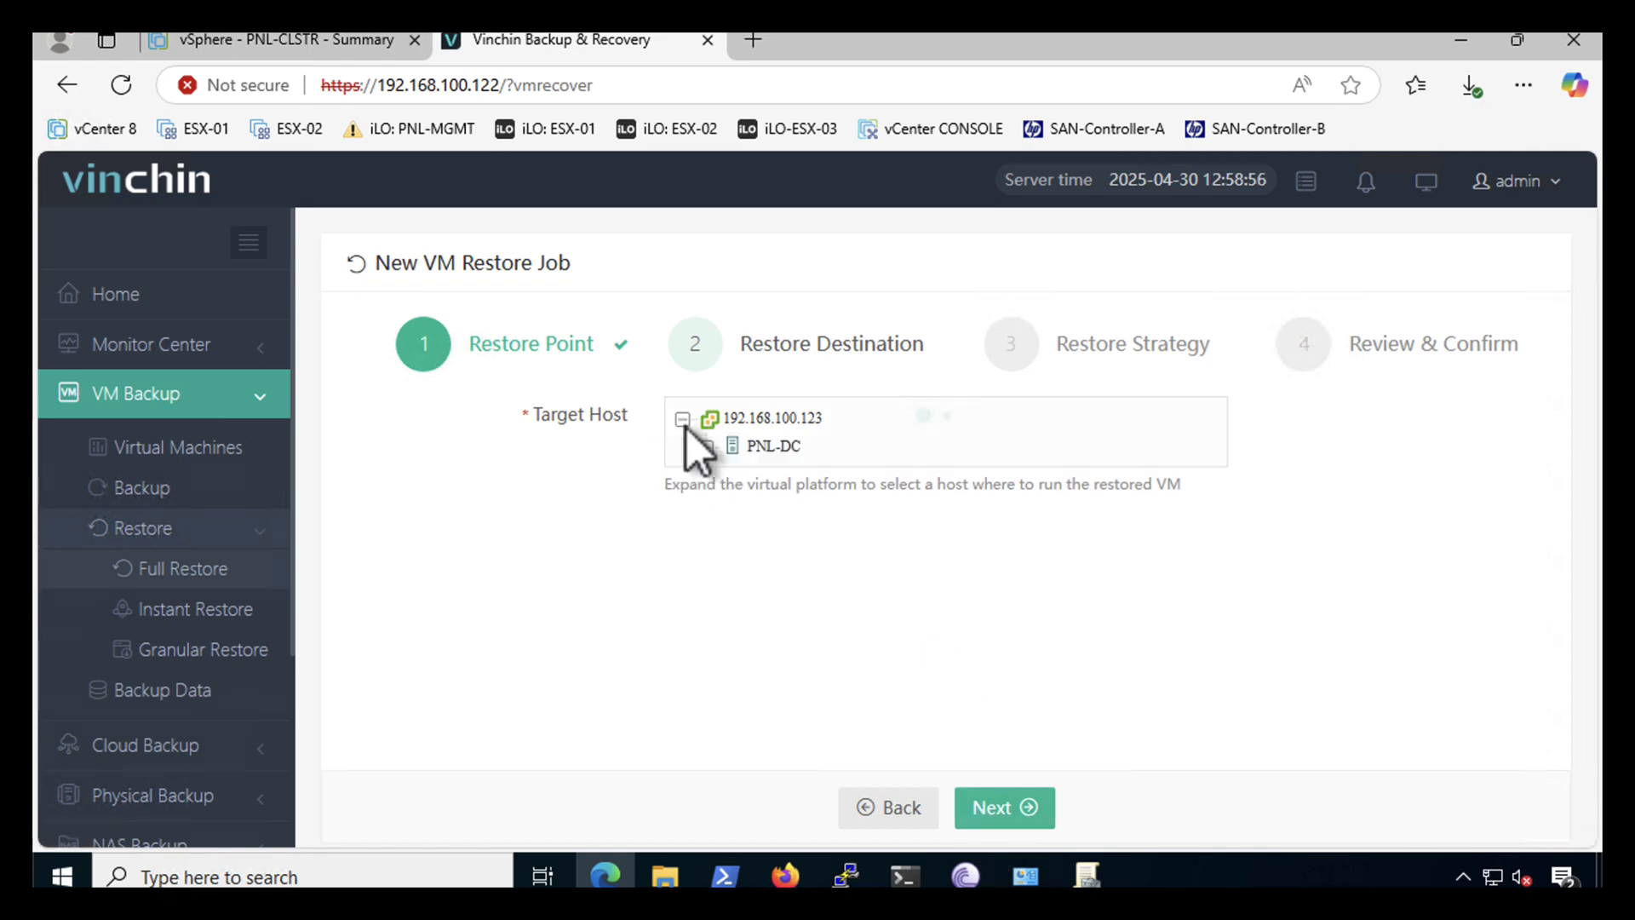
left_click(705, 446)
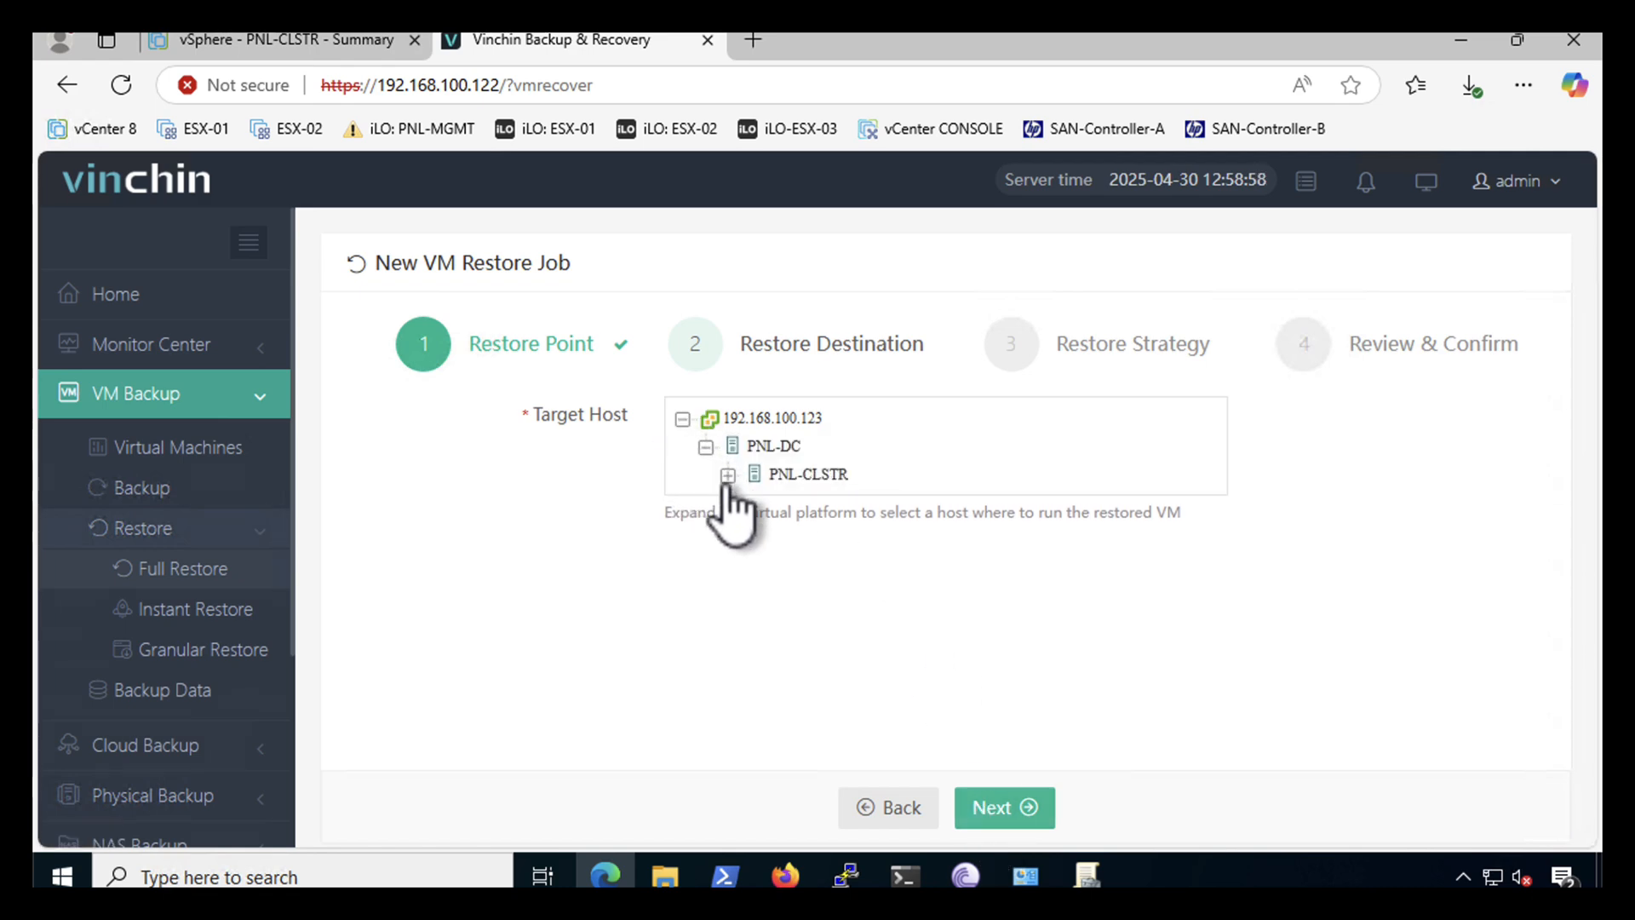
left_click(727, 475)
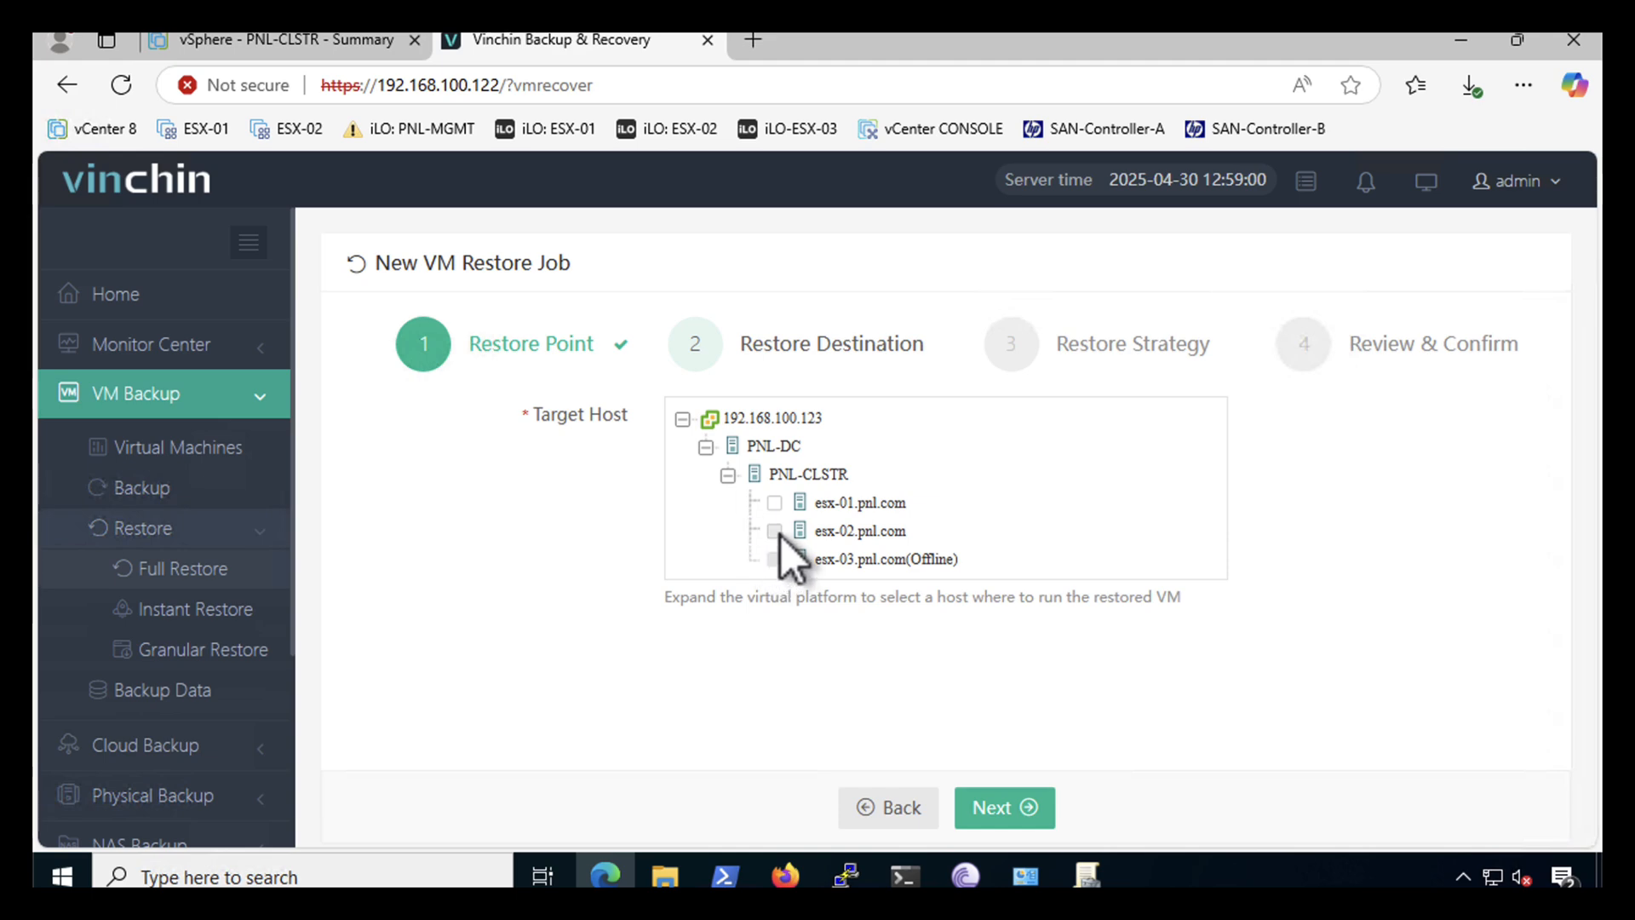
left_click(774, 530)
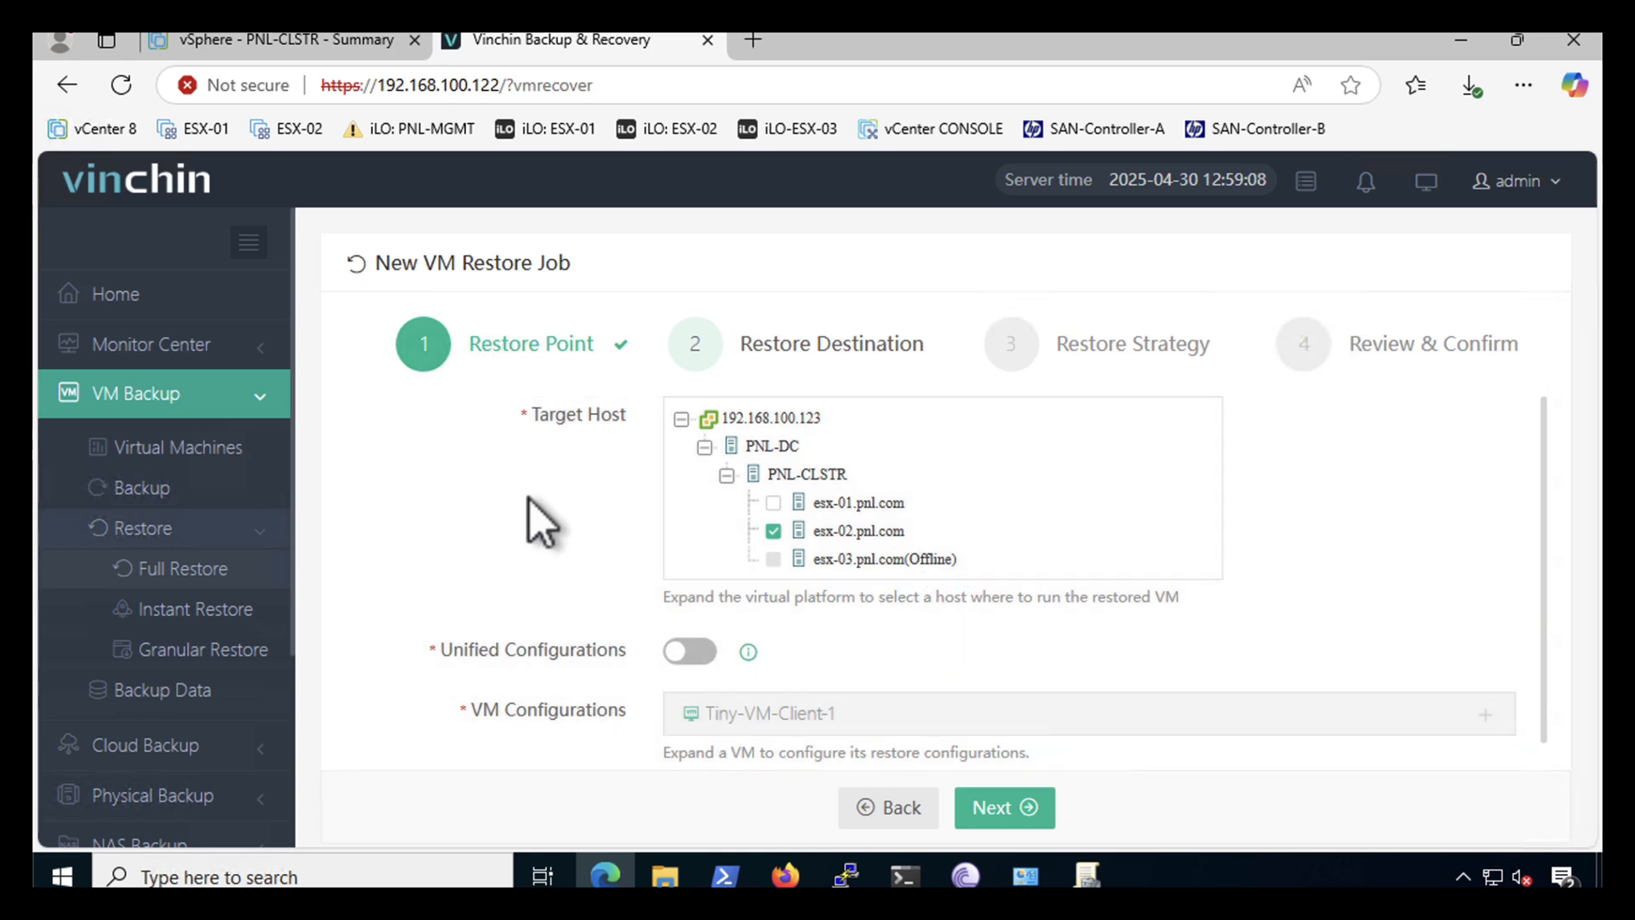
scroll(903, 562, "down", 1)
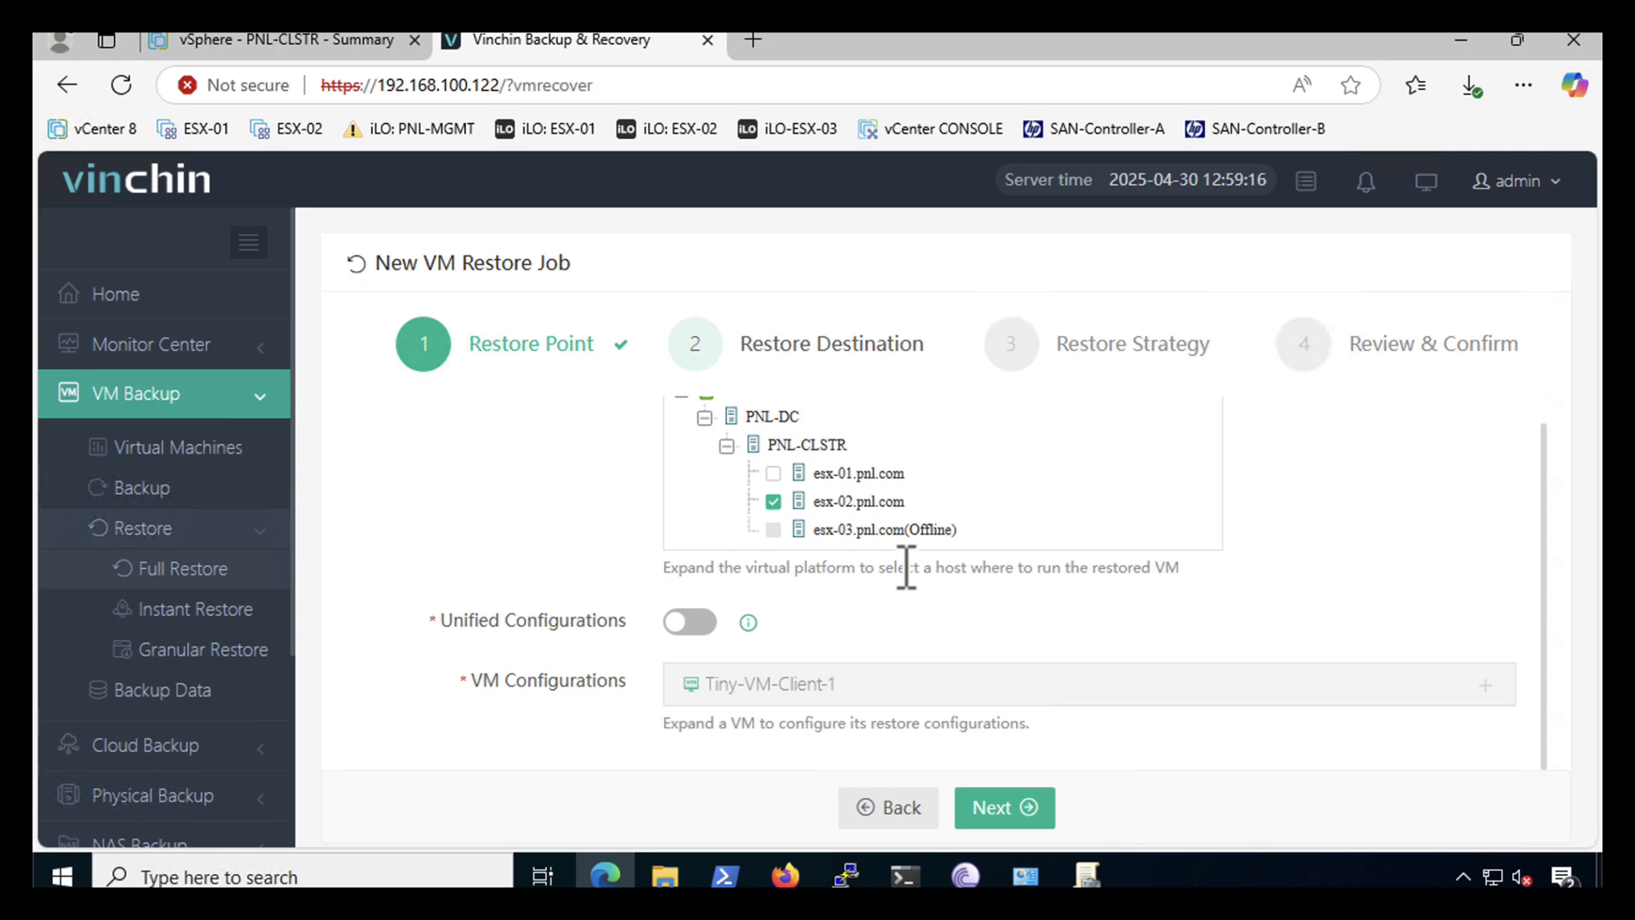
left_click(987, 809)
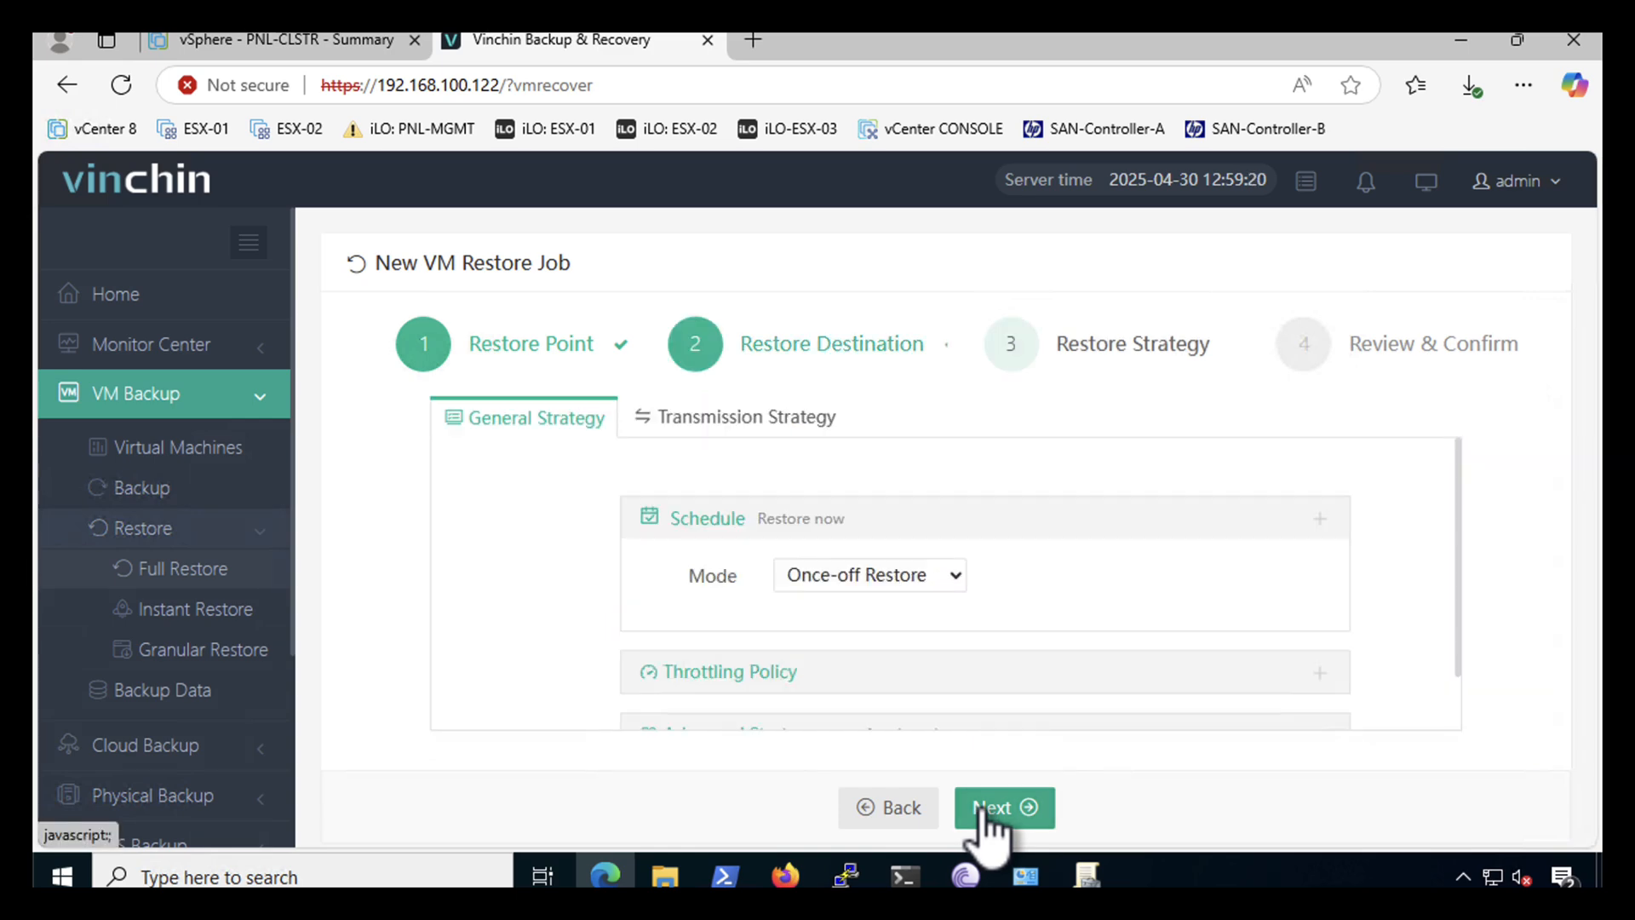
- Keep Once-off Restore mode, review the summary and submit VMware vSphere Restore1
left_click(894, 577)
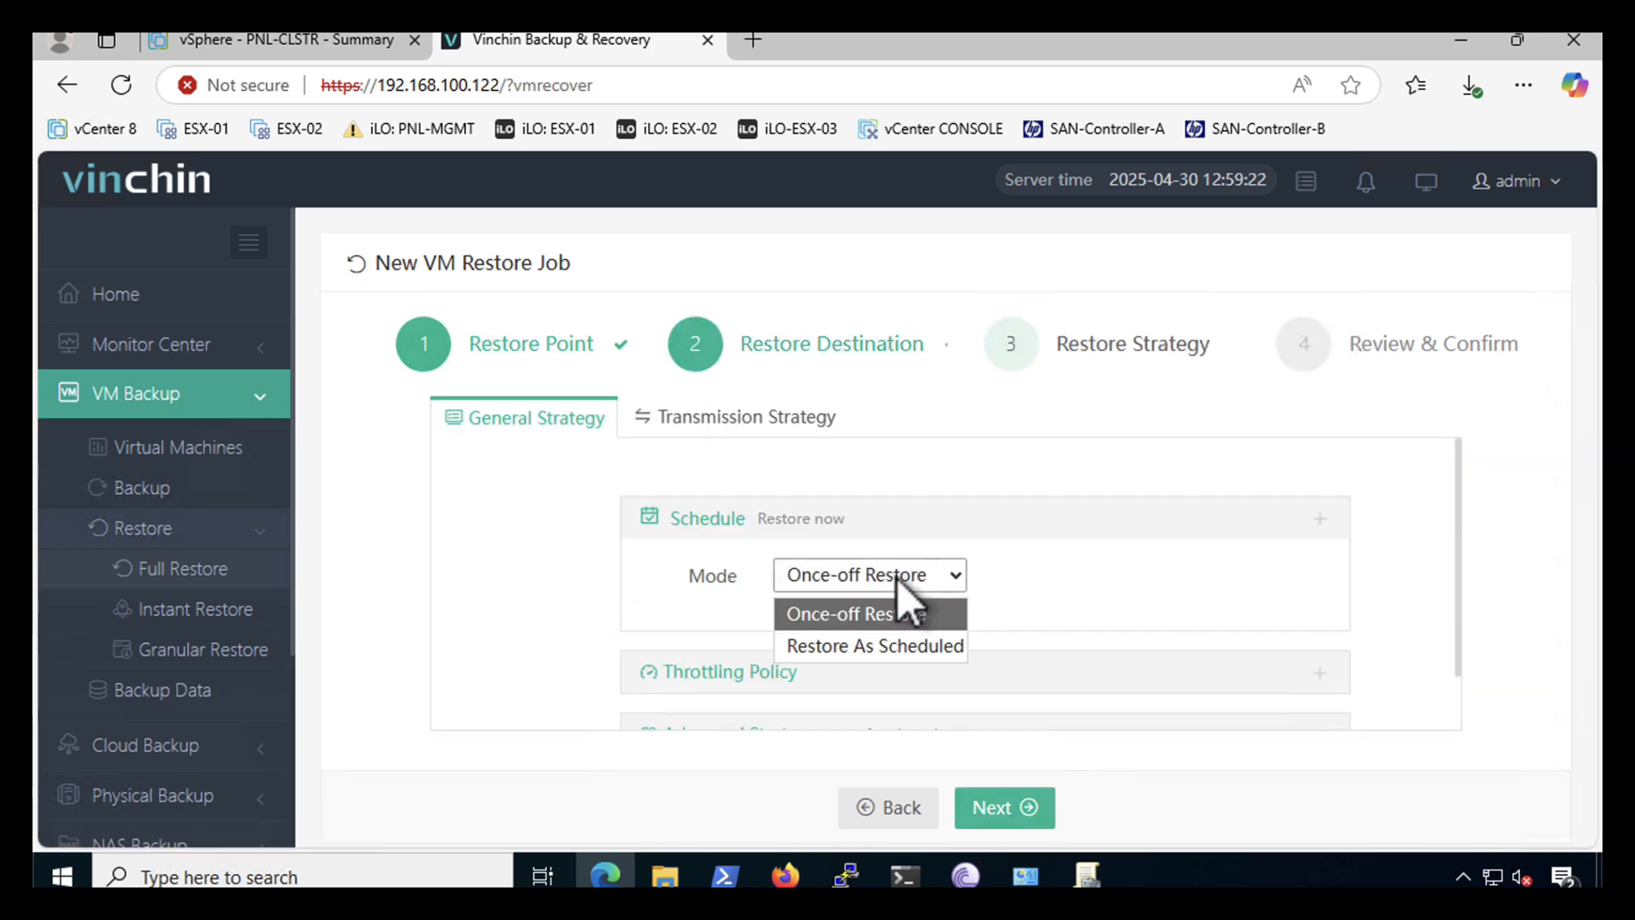
left_click(896, 577)
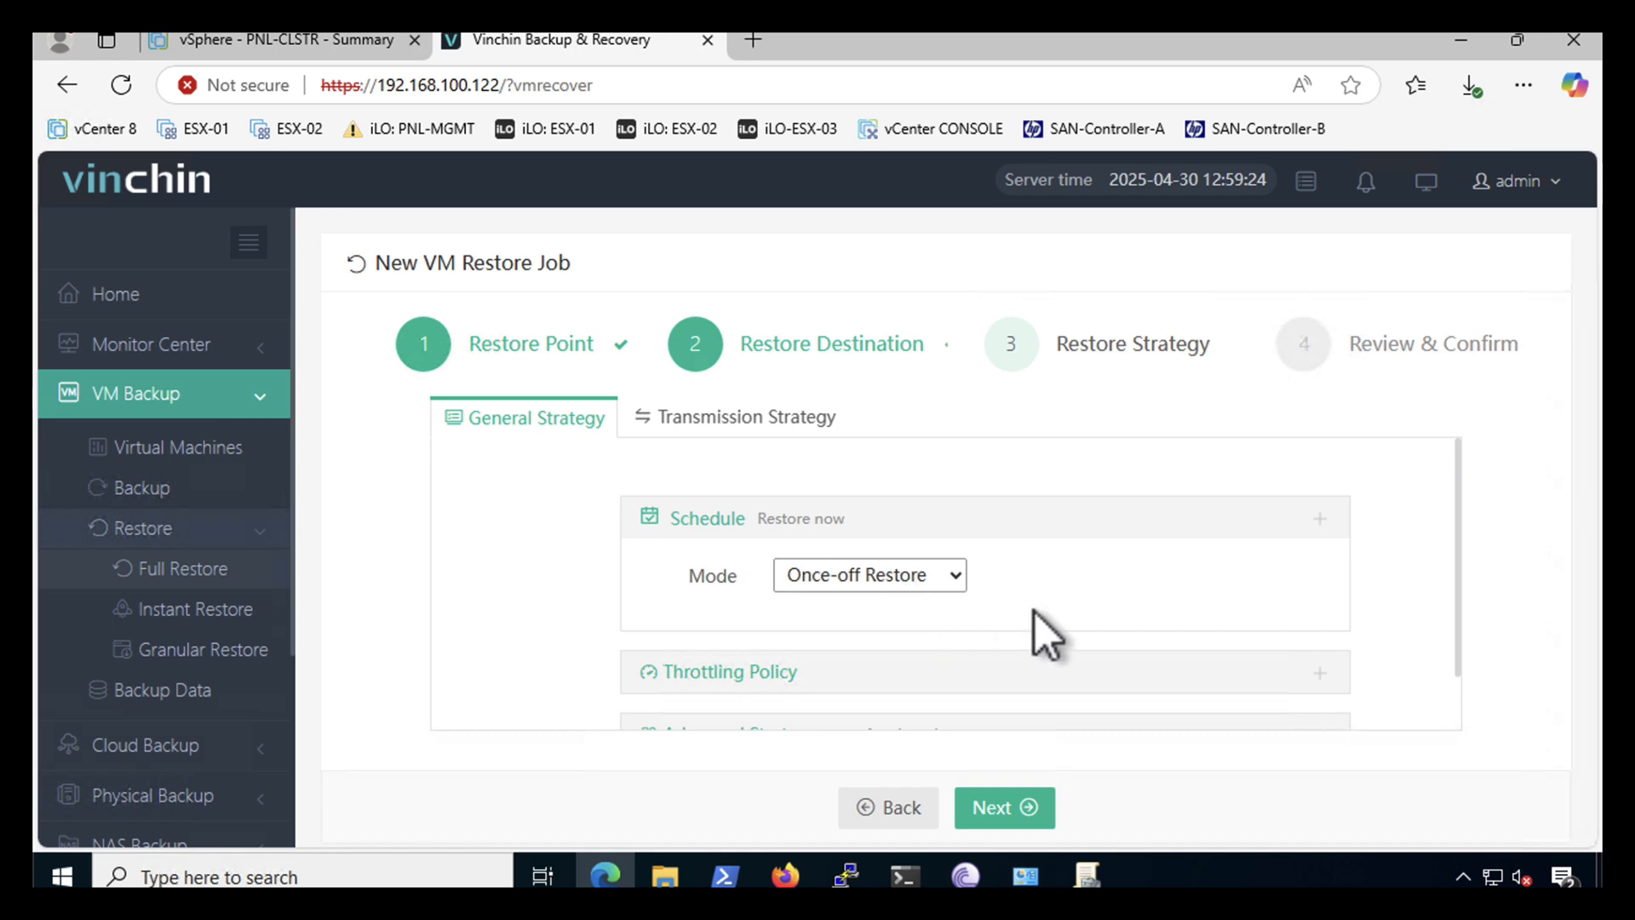
scroll(1034, 611, "down", 1)
scroll(1035, 612, "up", 1)
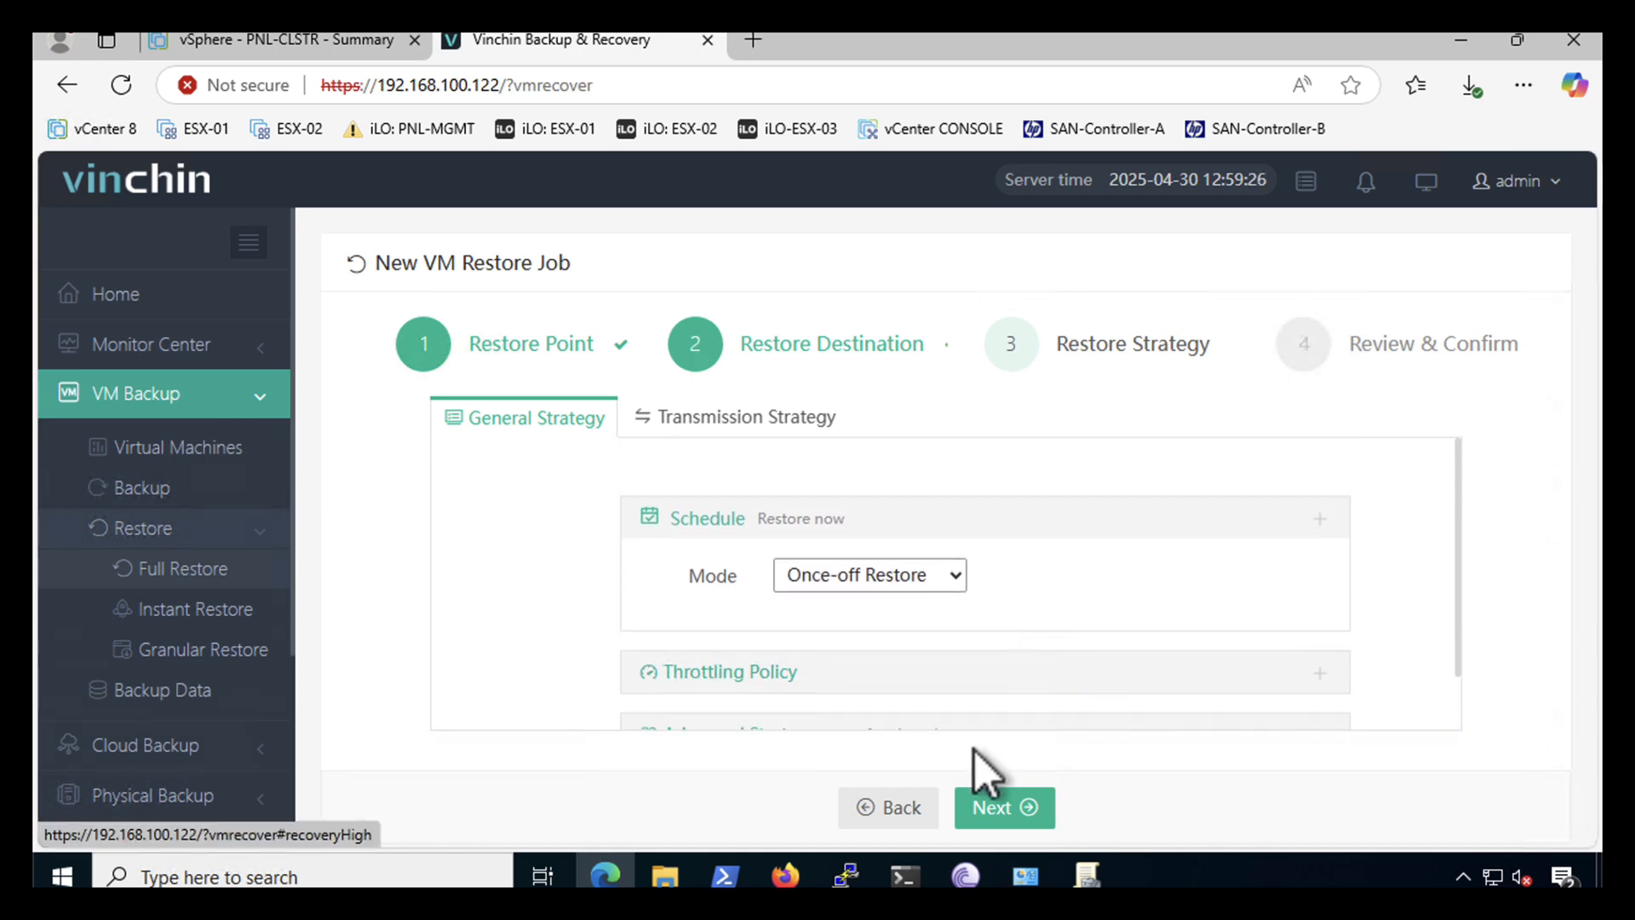
left_click(985, 809)
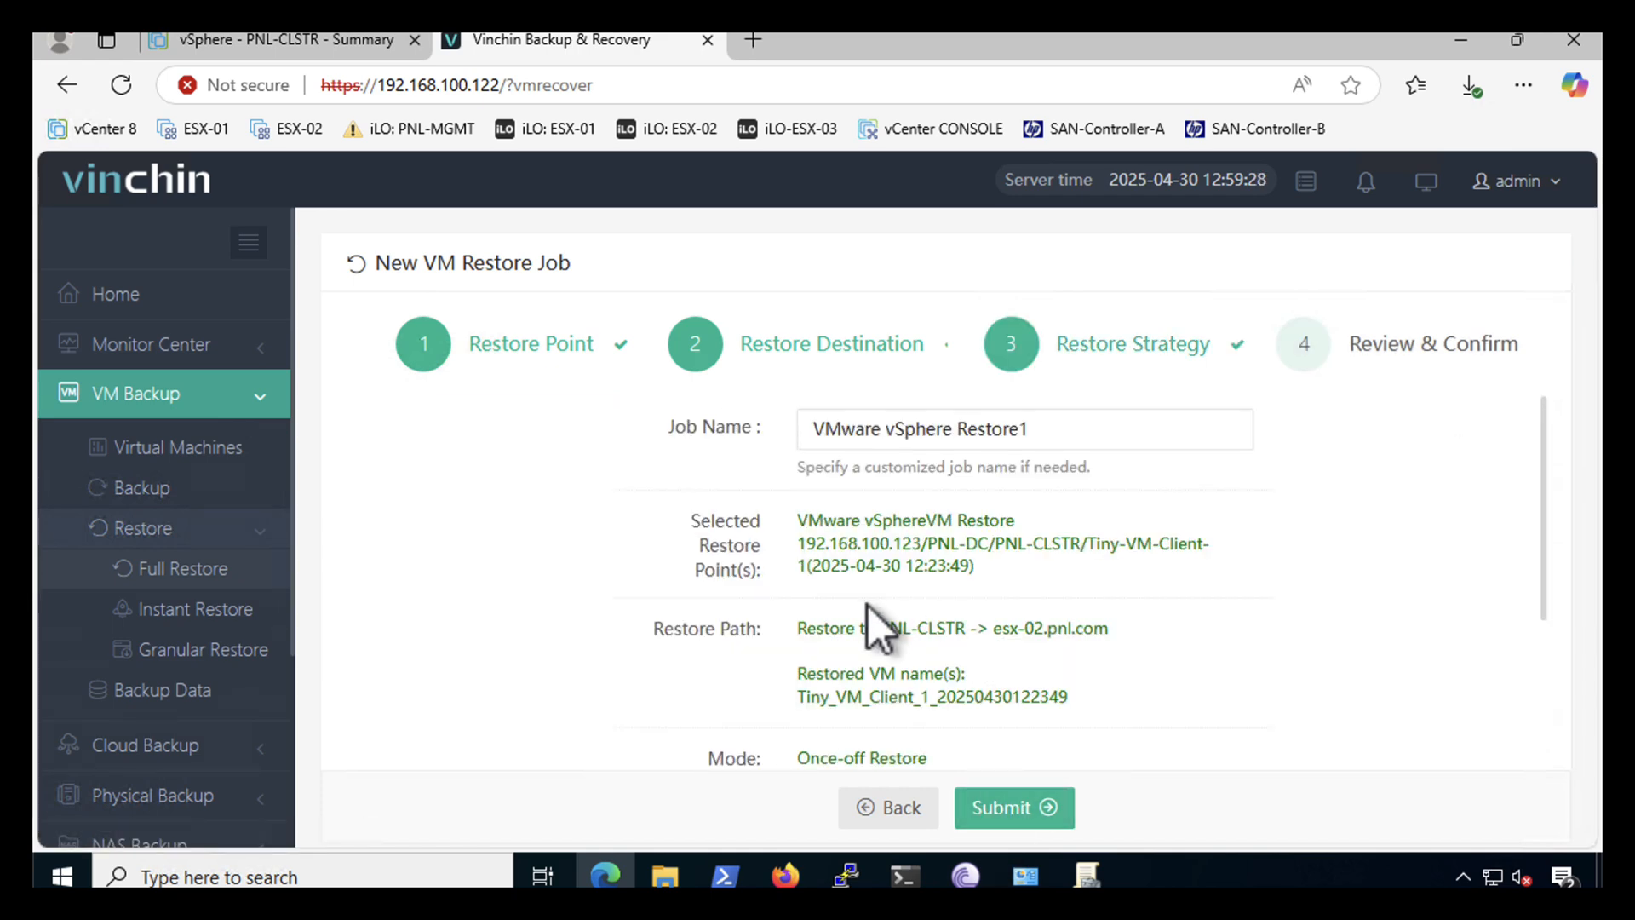
scroll(867, 605, "down", 3)
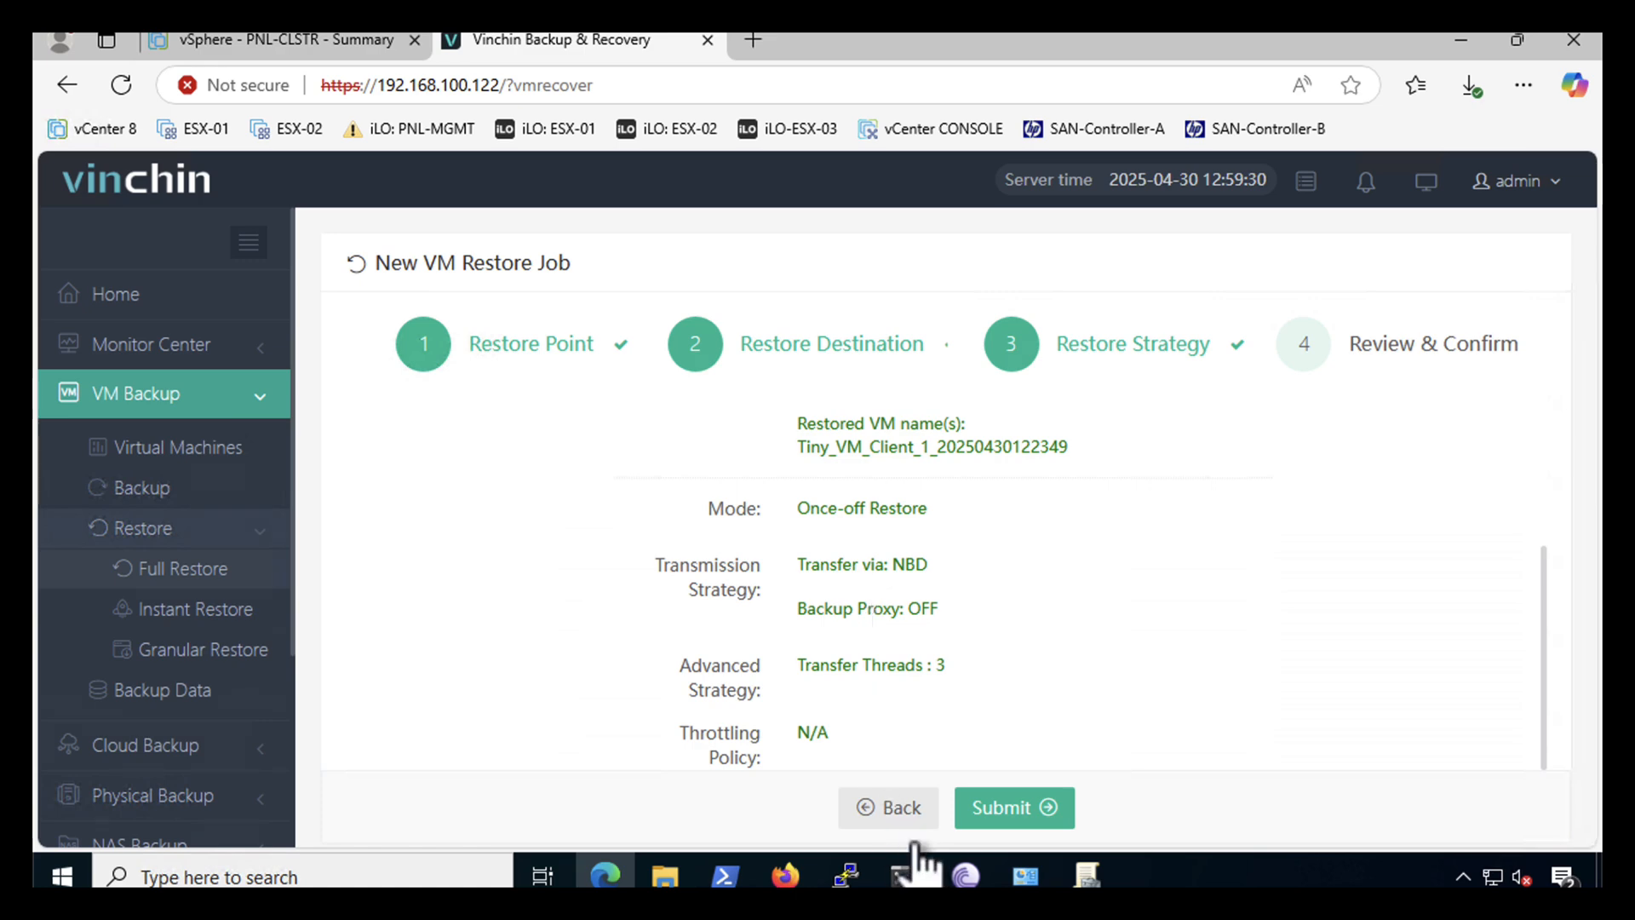
left_click(996, 811)
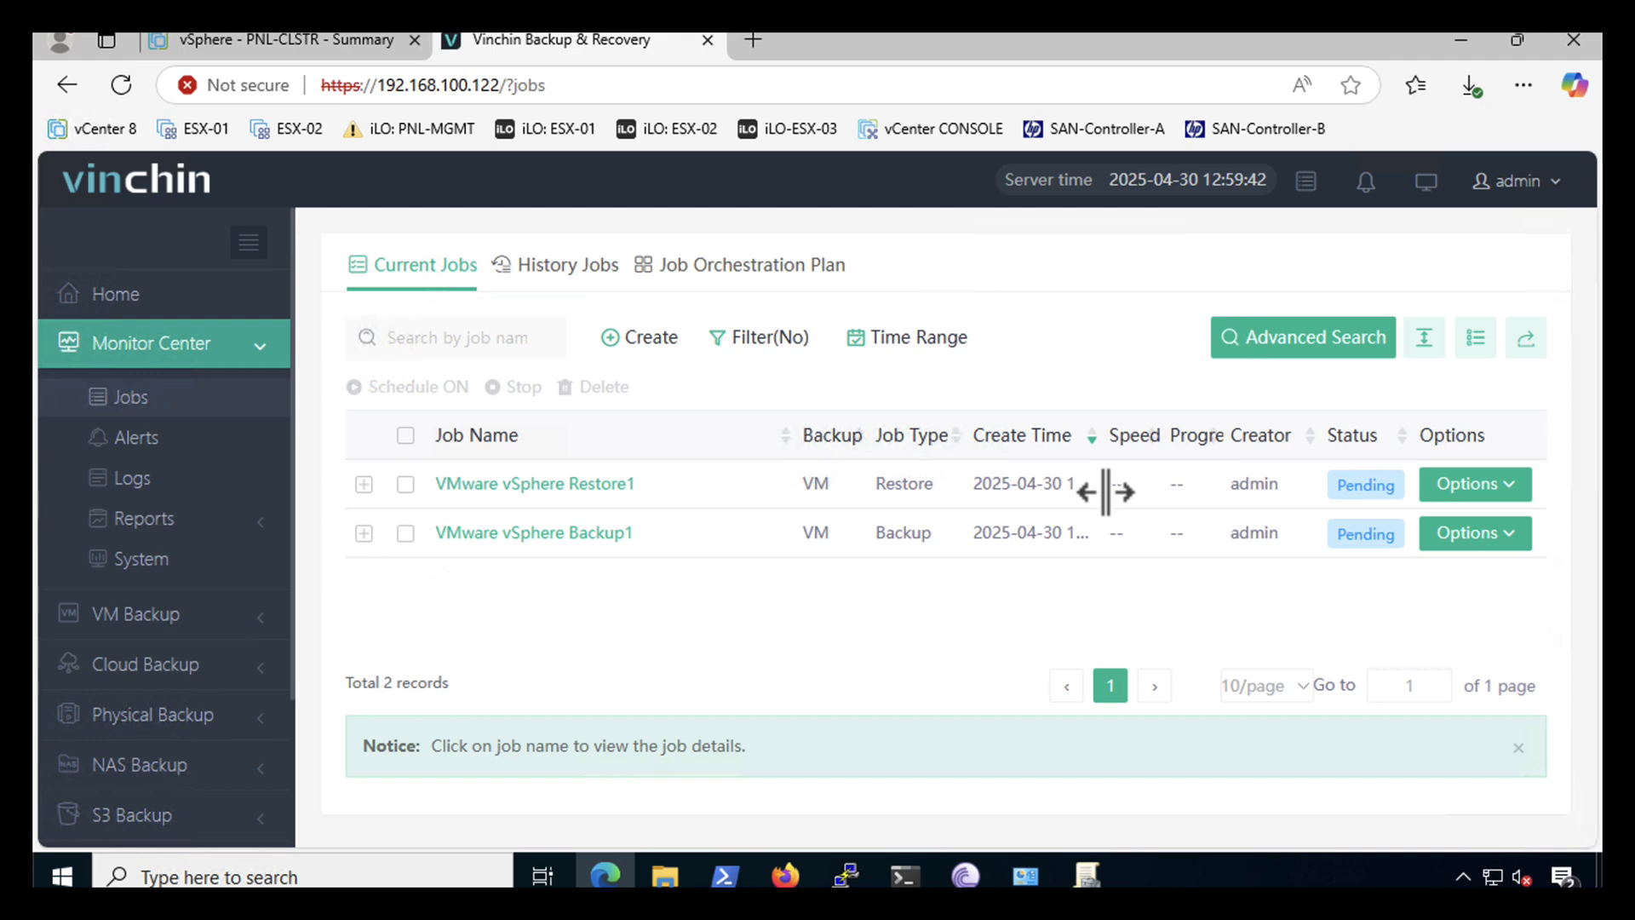
- Check the VMware vSphere Restore1 job details, then switch to the vSphere cluster summary
left_click(544, 493)
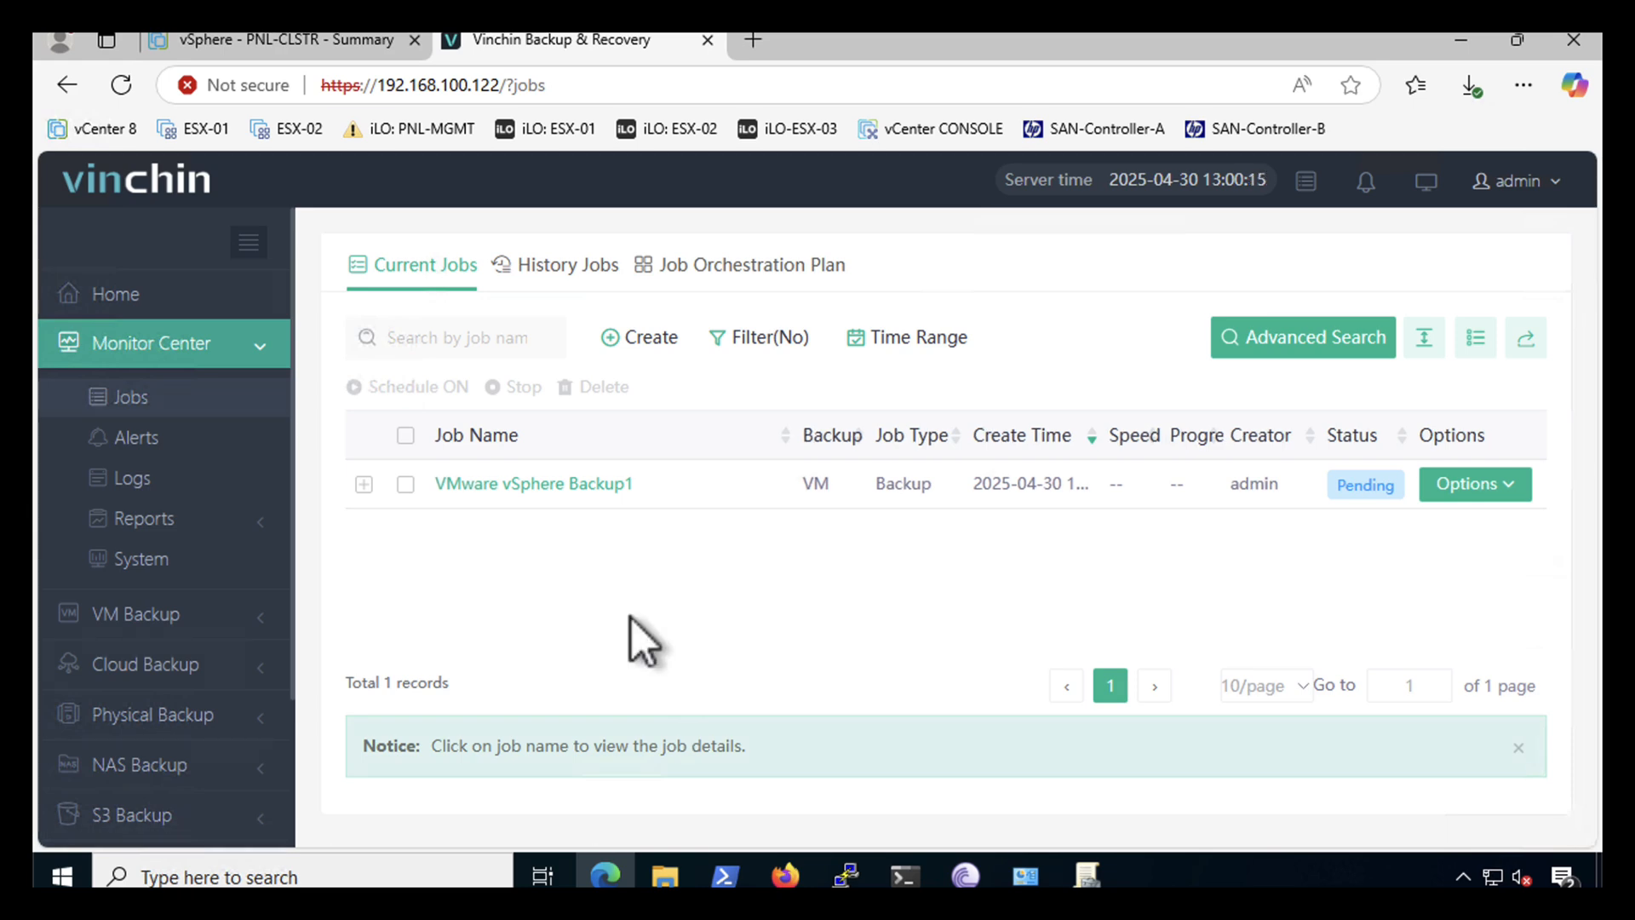
left_click(280, 40)
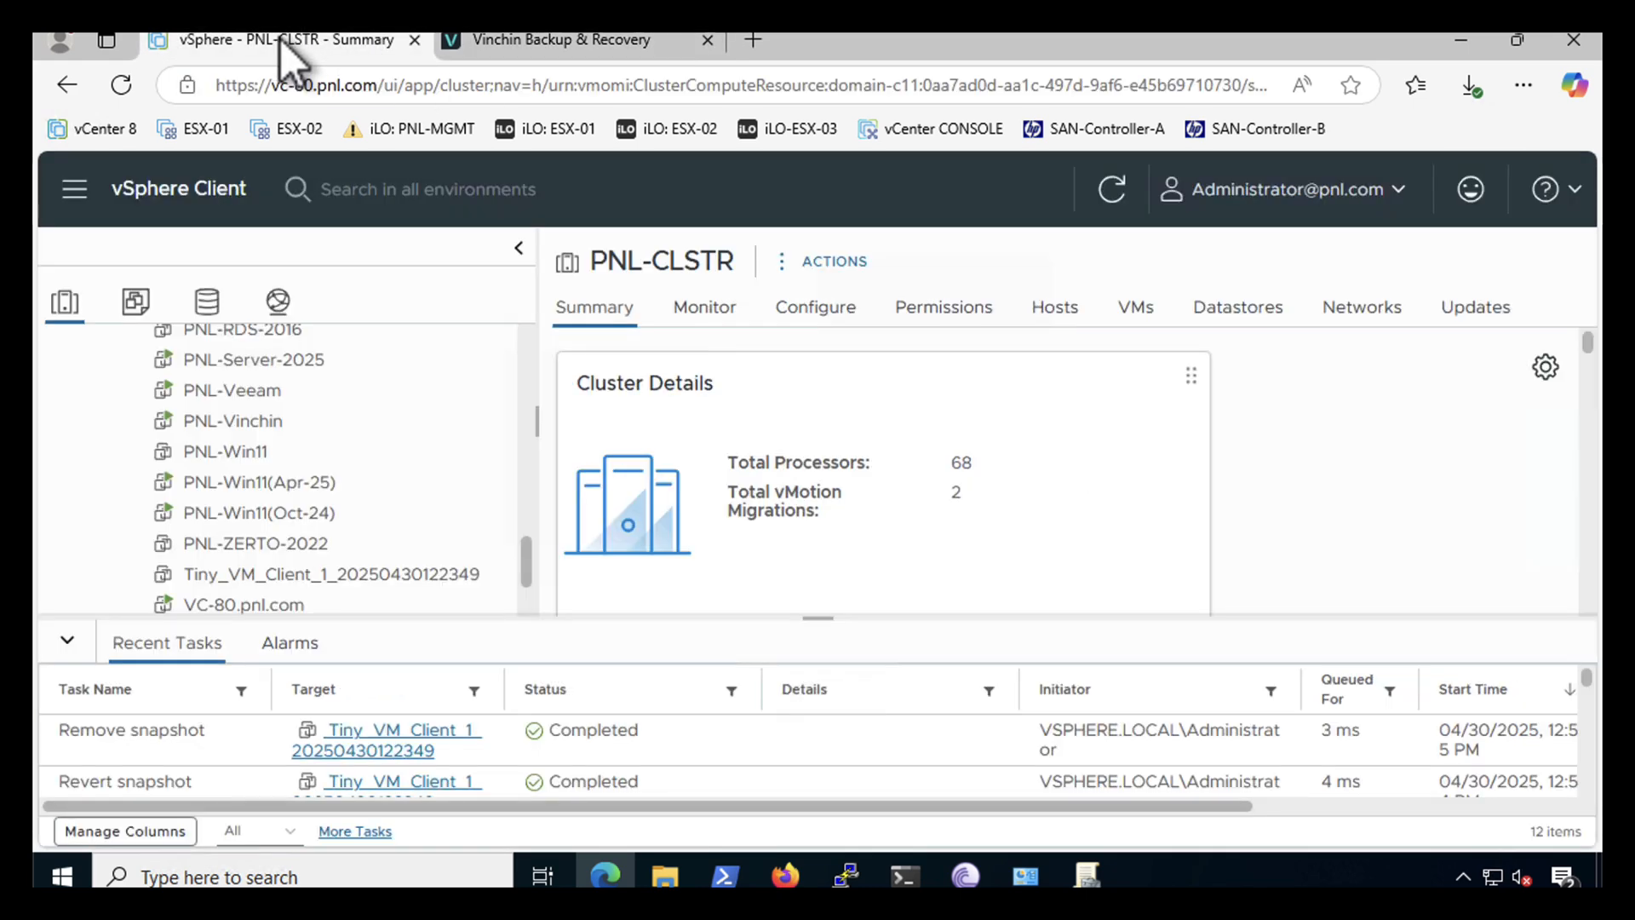
left_click(255, 582)
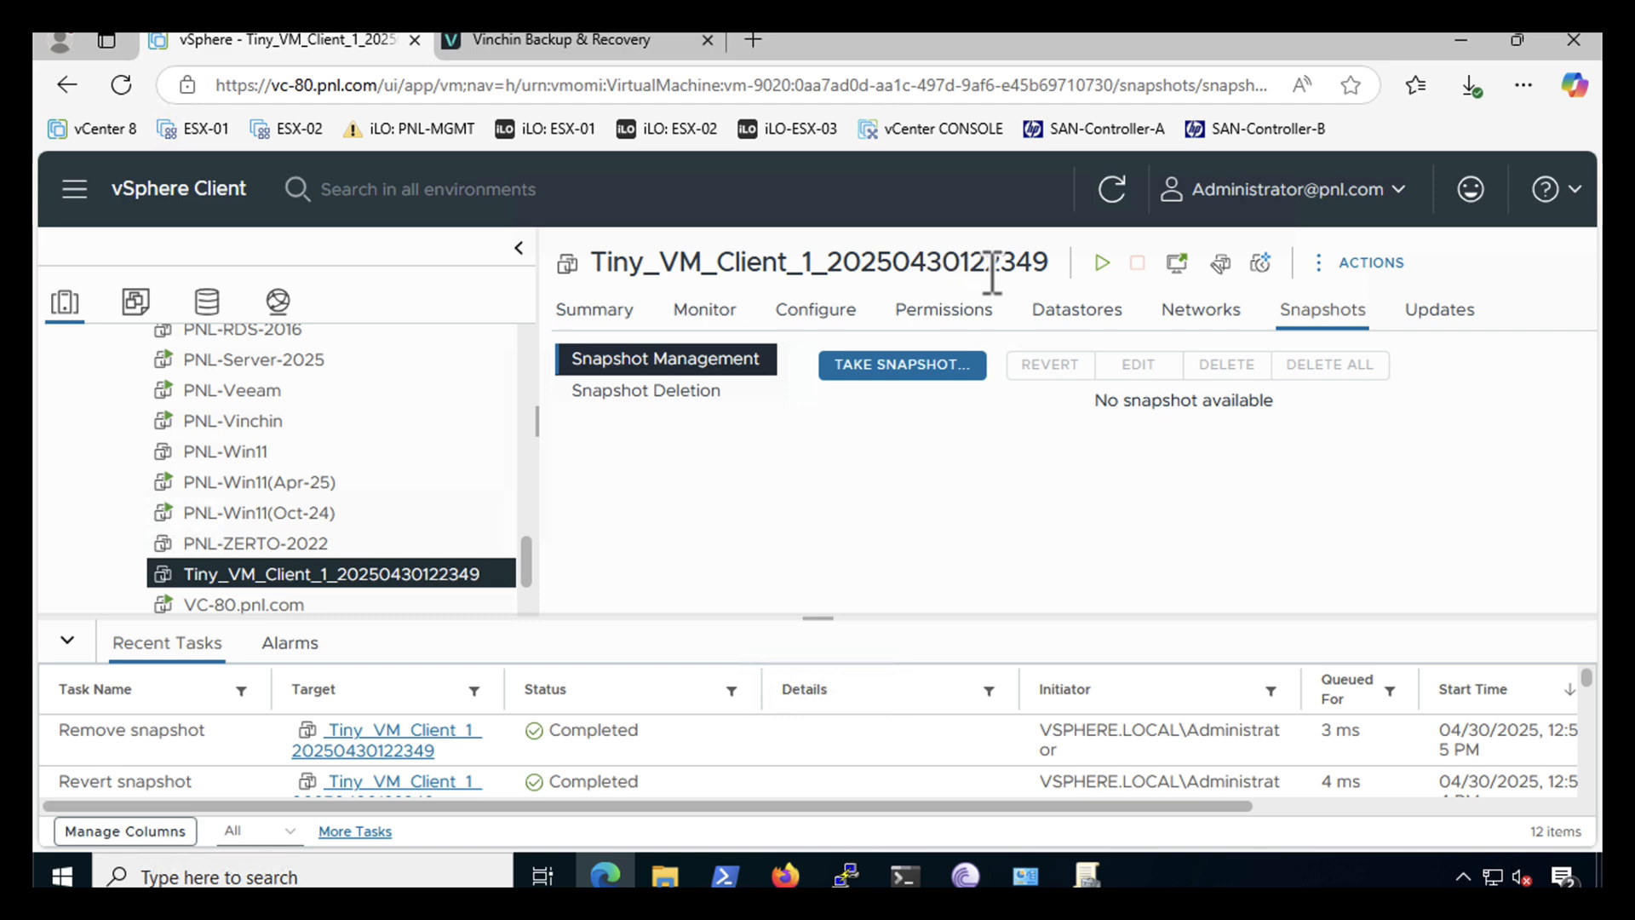
right_click(353, 579)
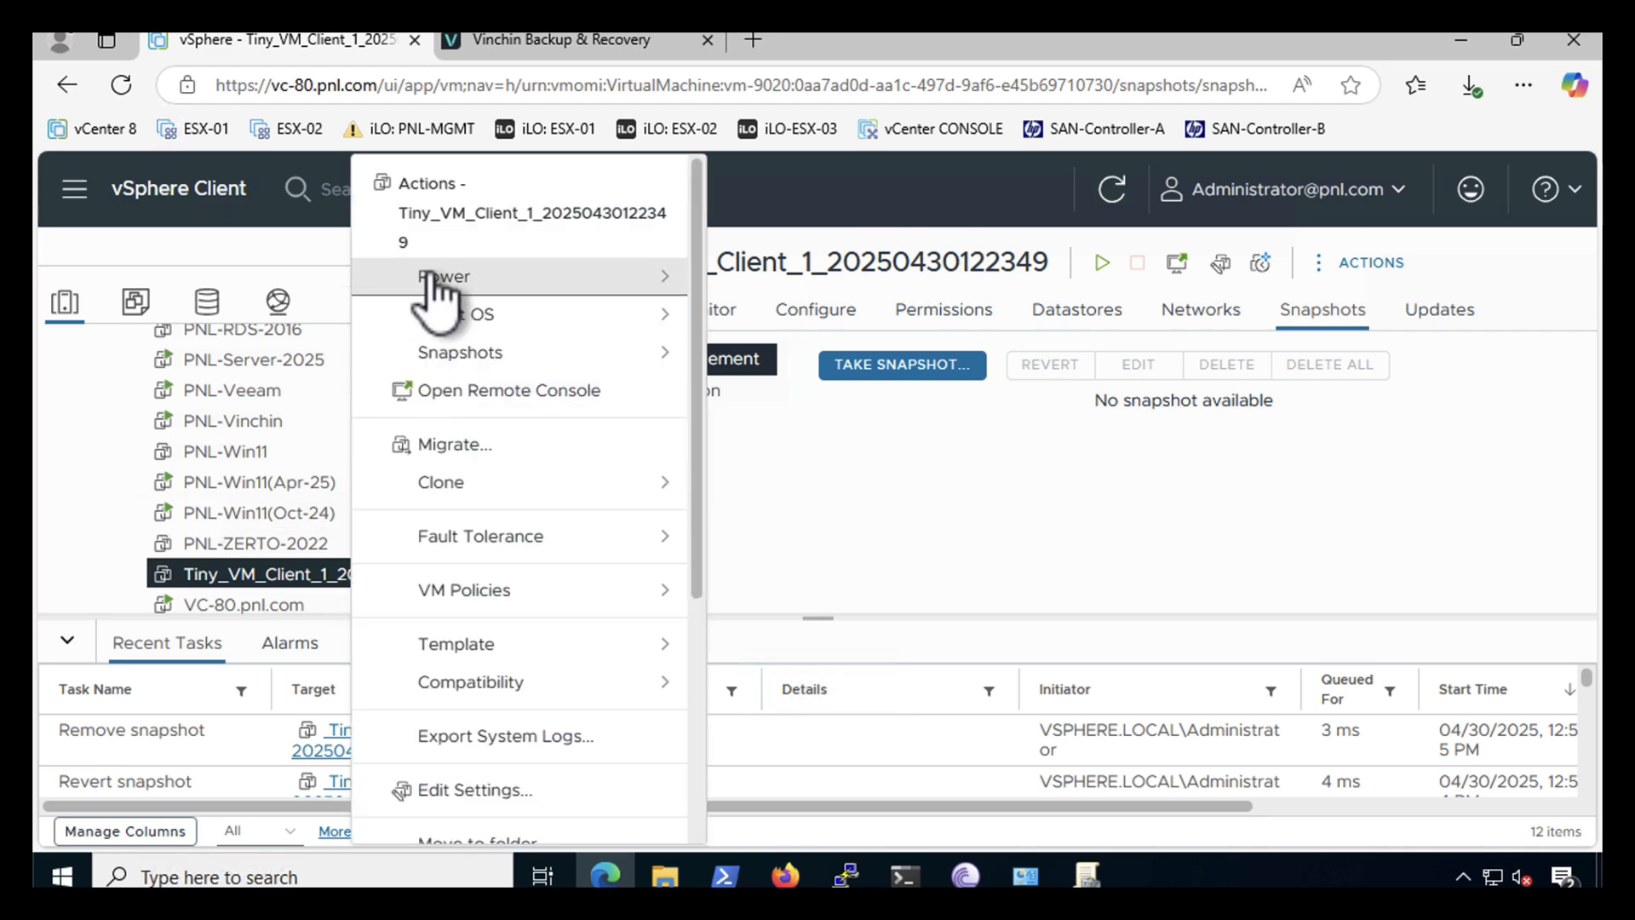
mouse_move(431, 277)
left_click(773, 294)
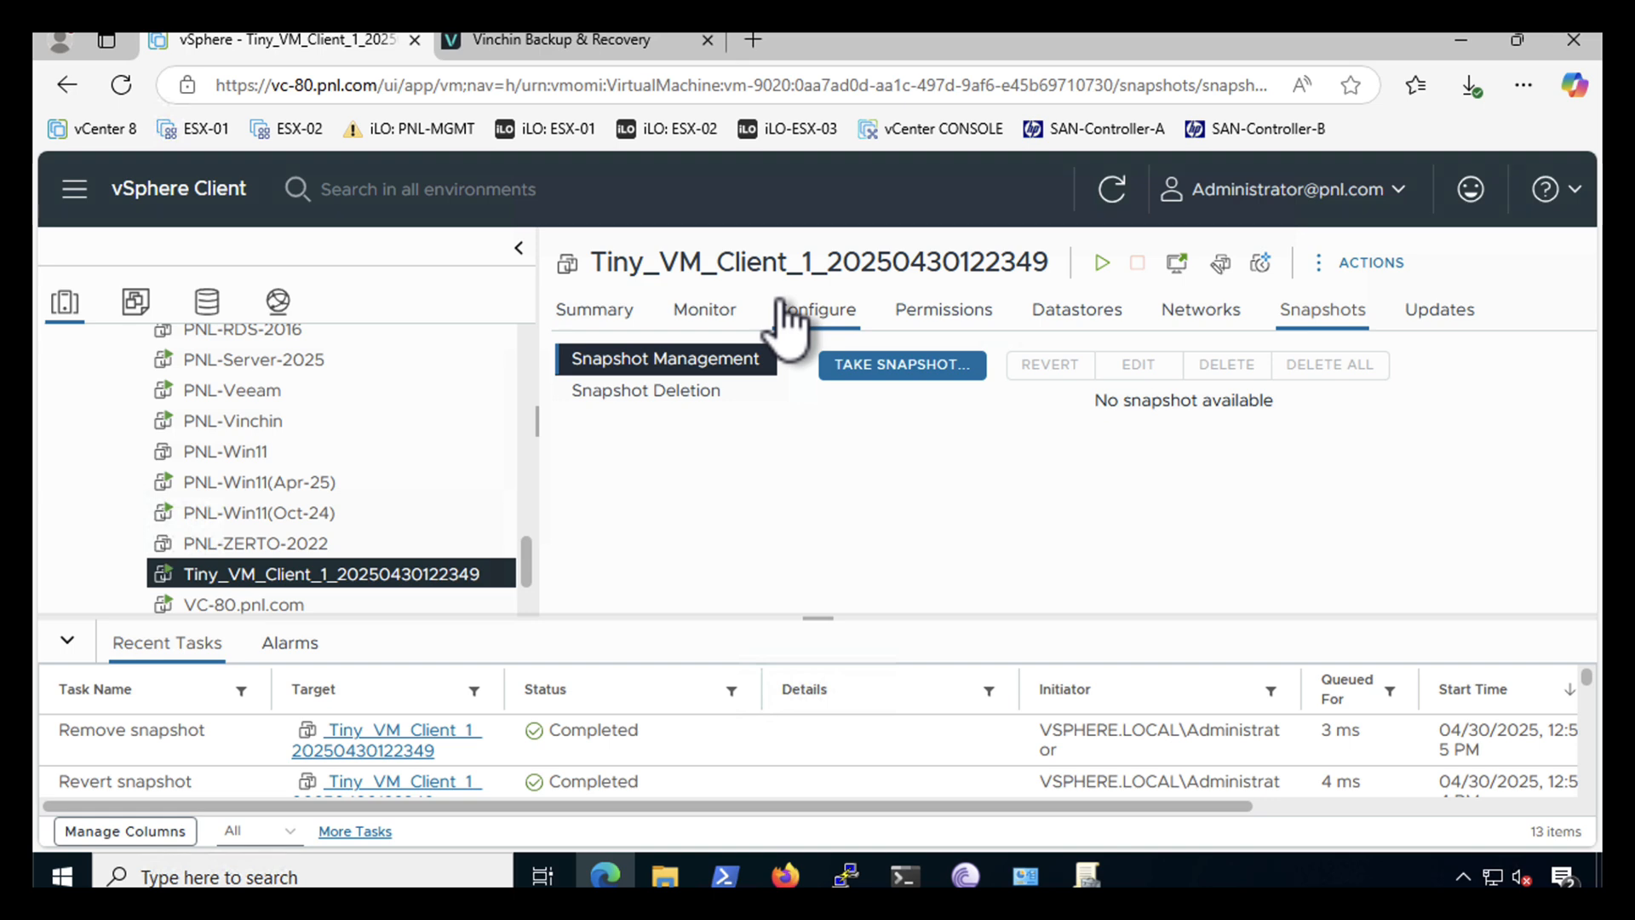
right_click(375, 579)
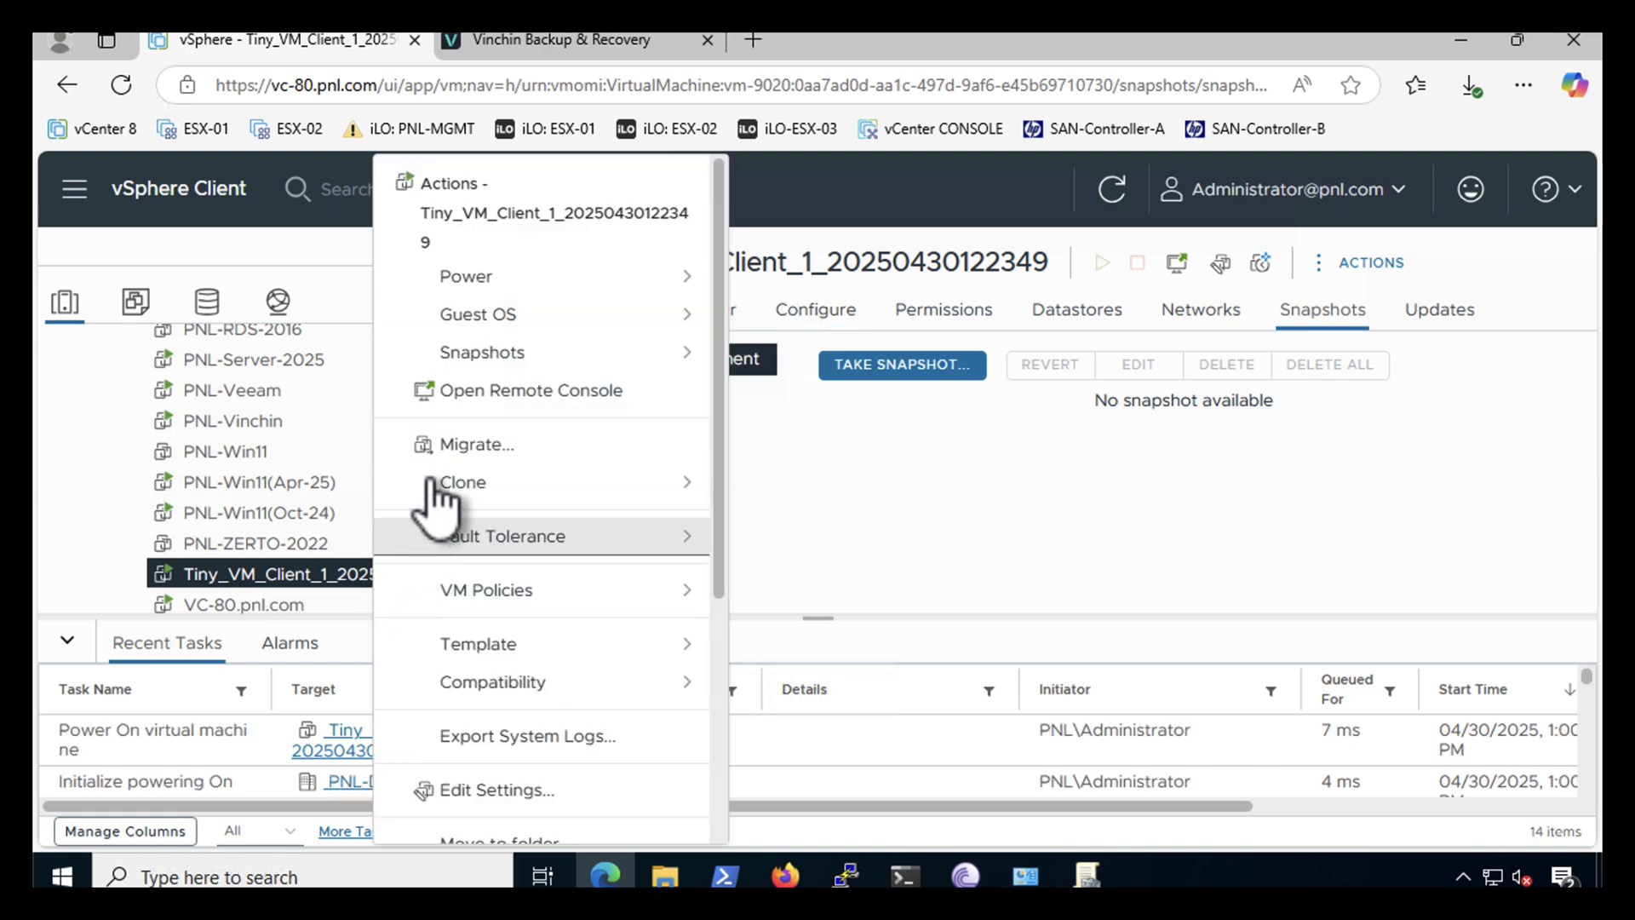
left_click(478, 395)
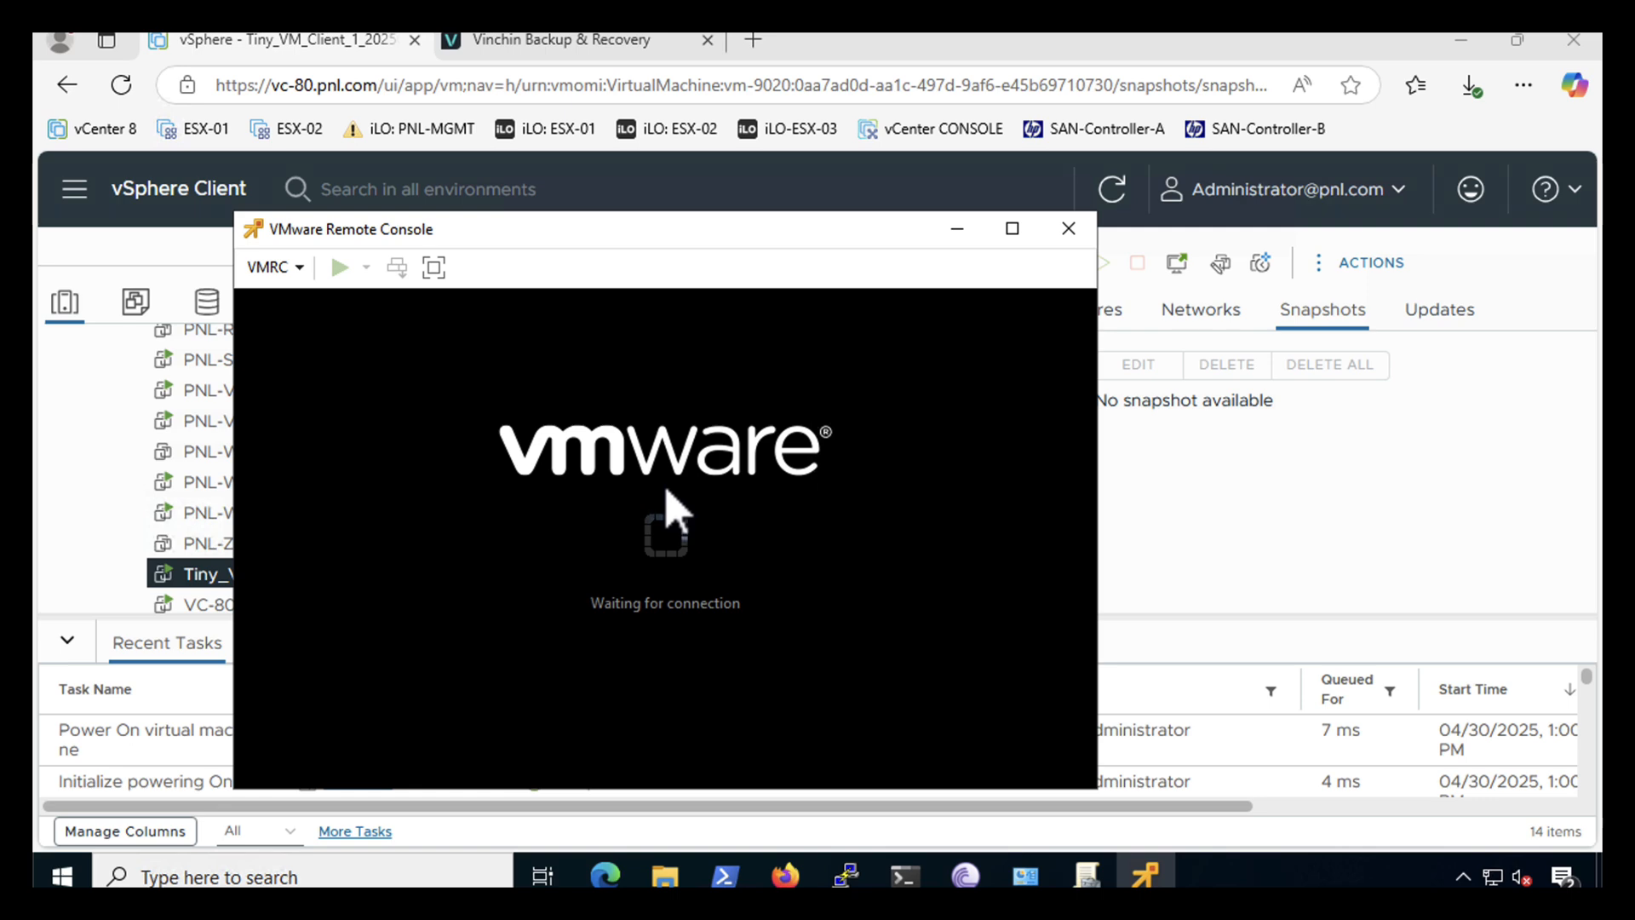
- Move and enlarge the VMware Remote Console window on screen
left_click_drag(630, 228, 786, 46)
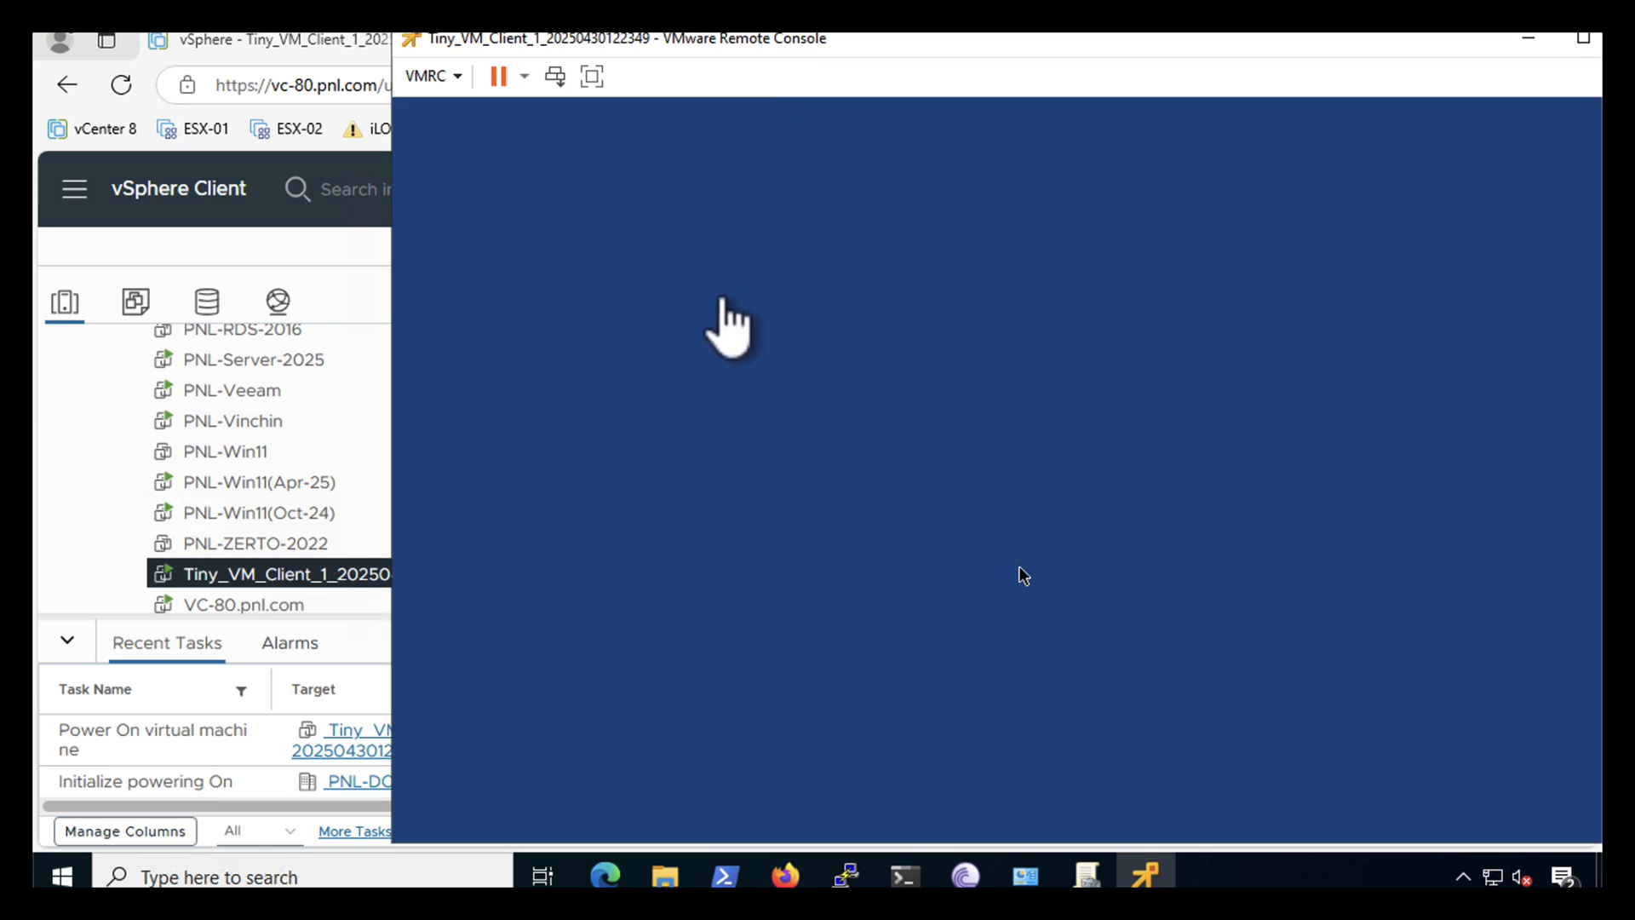
left_click_drag(896, 39, 741, 24)
left_click_drag(1587, 540, 1581, 673)
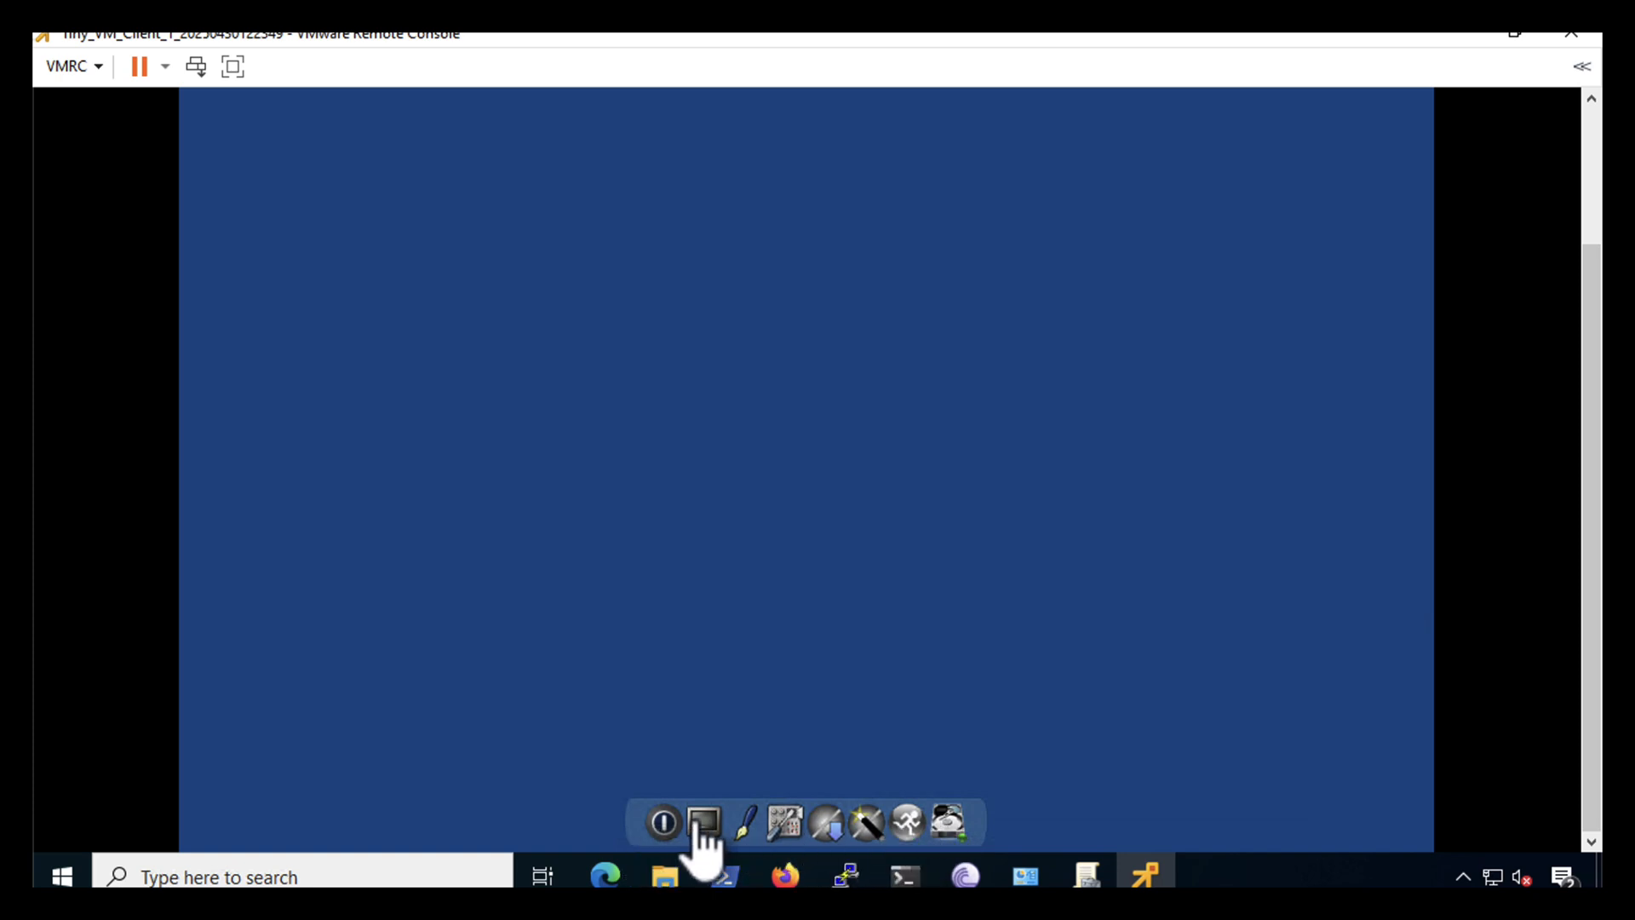
- Open SystemTools > ControlPanel in the guest desktop, then close the console
key("alt+Tab")
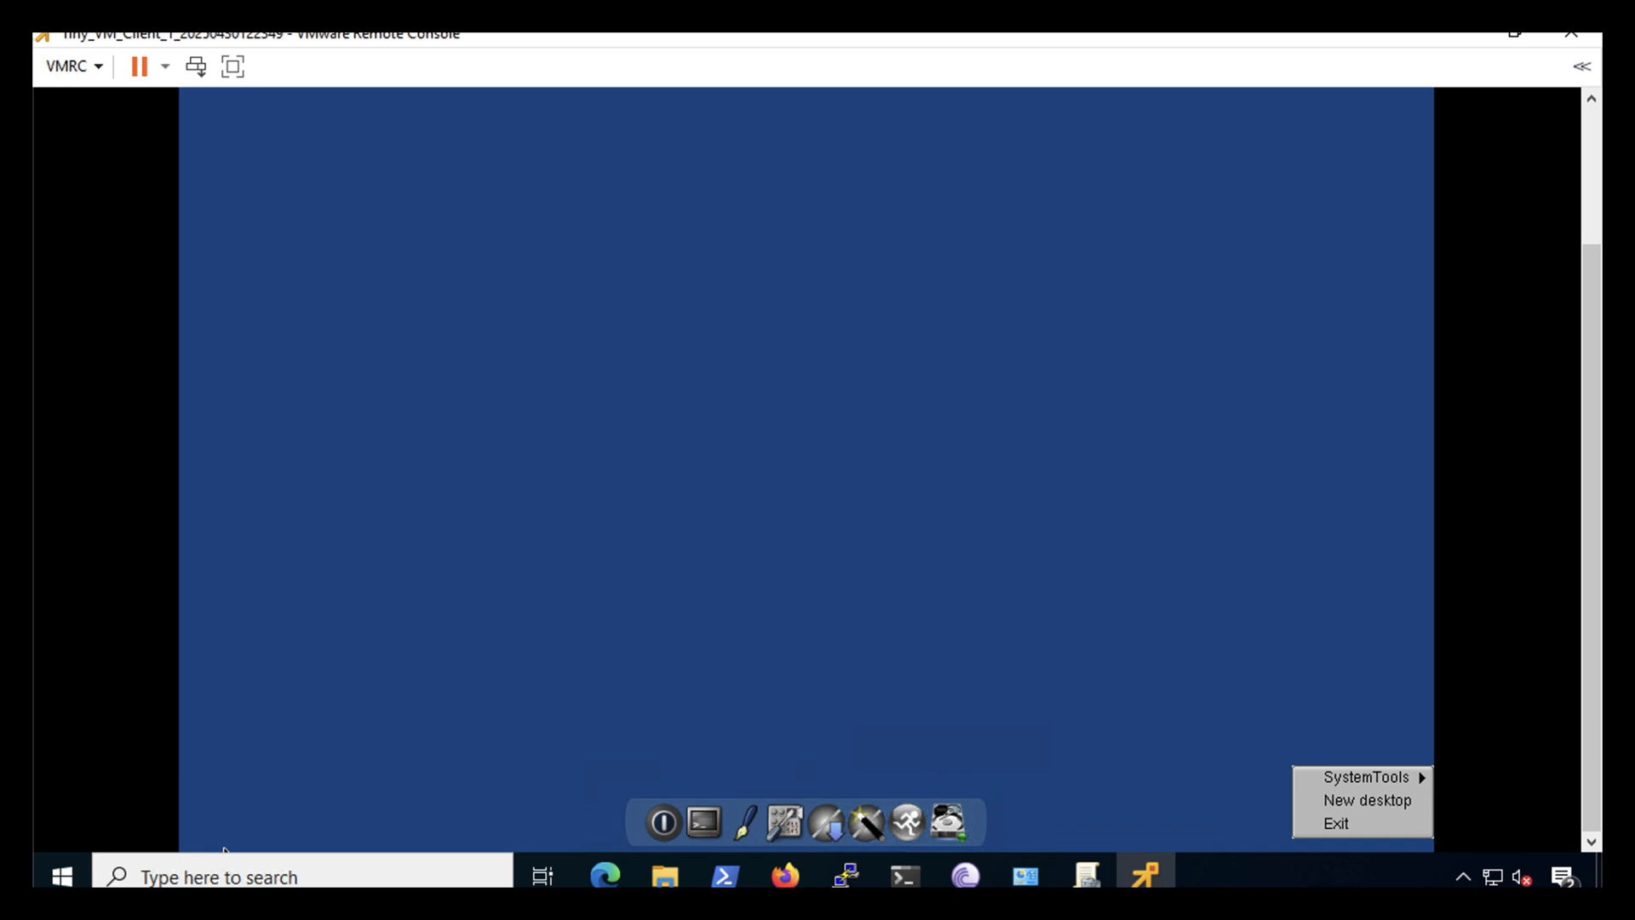
key("Down")
key("Right")
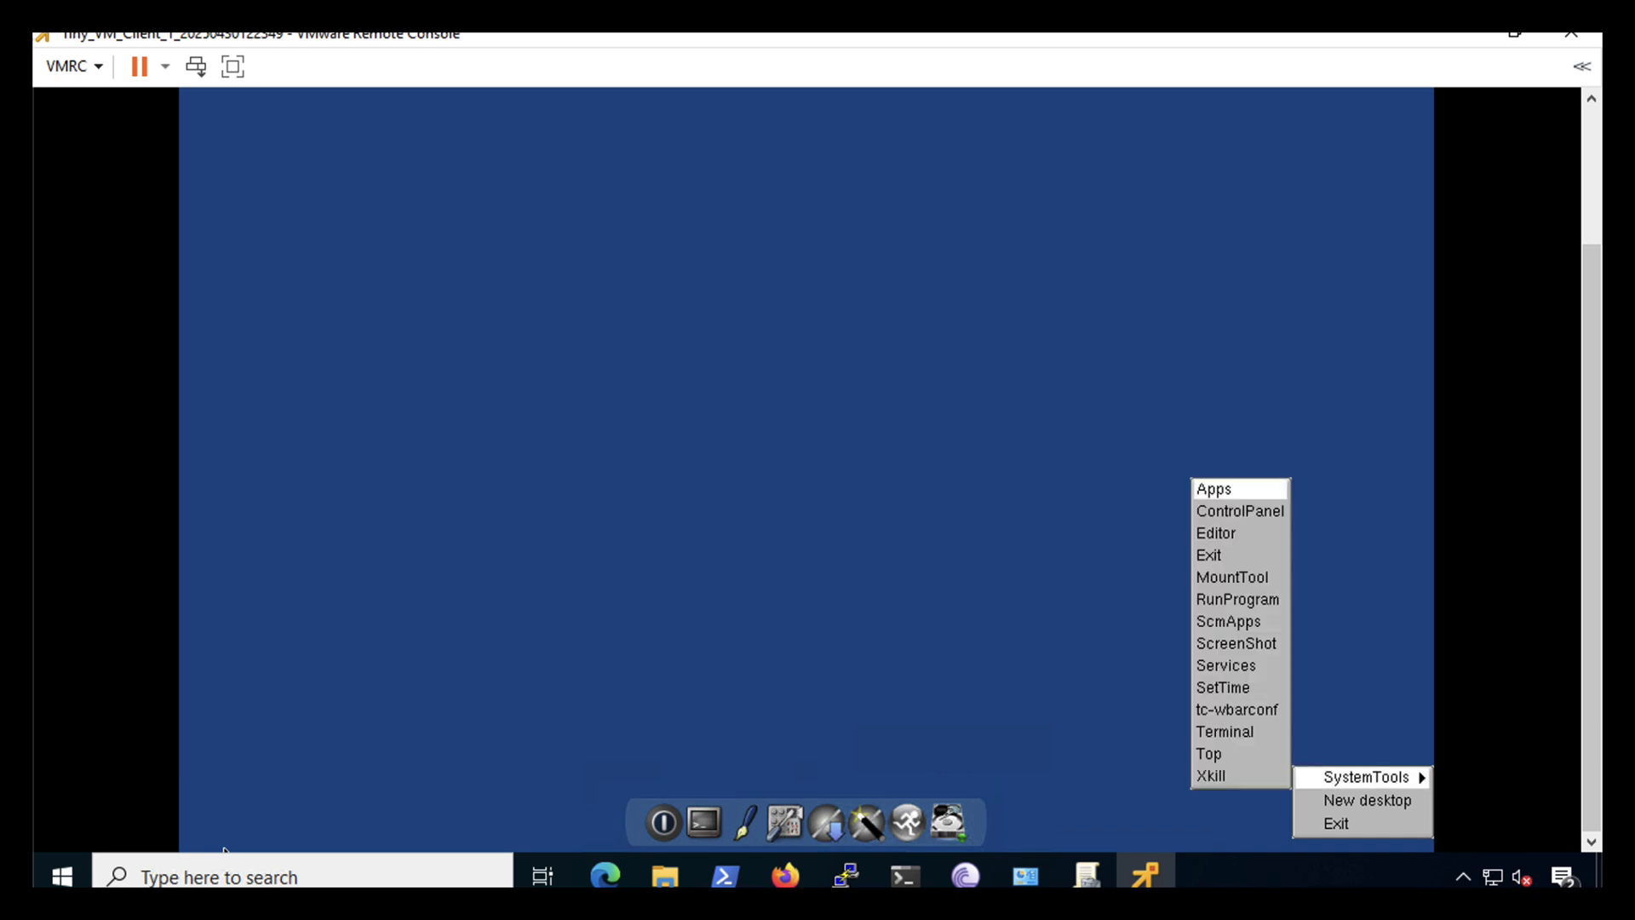
key("Down")
key("Return")
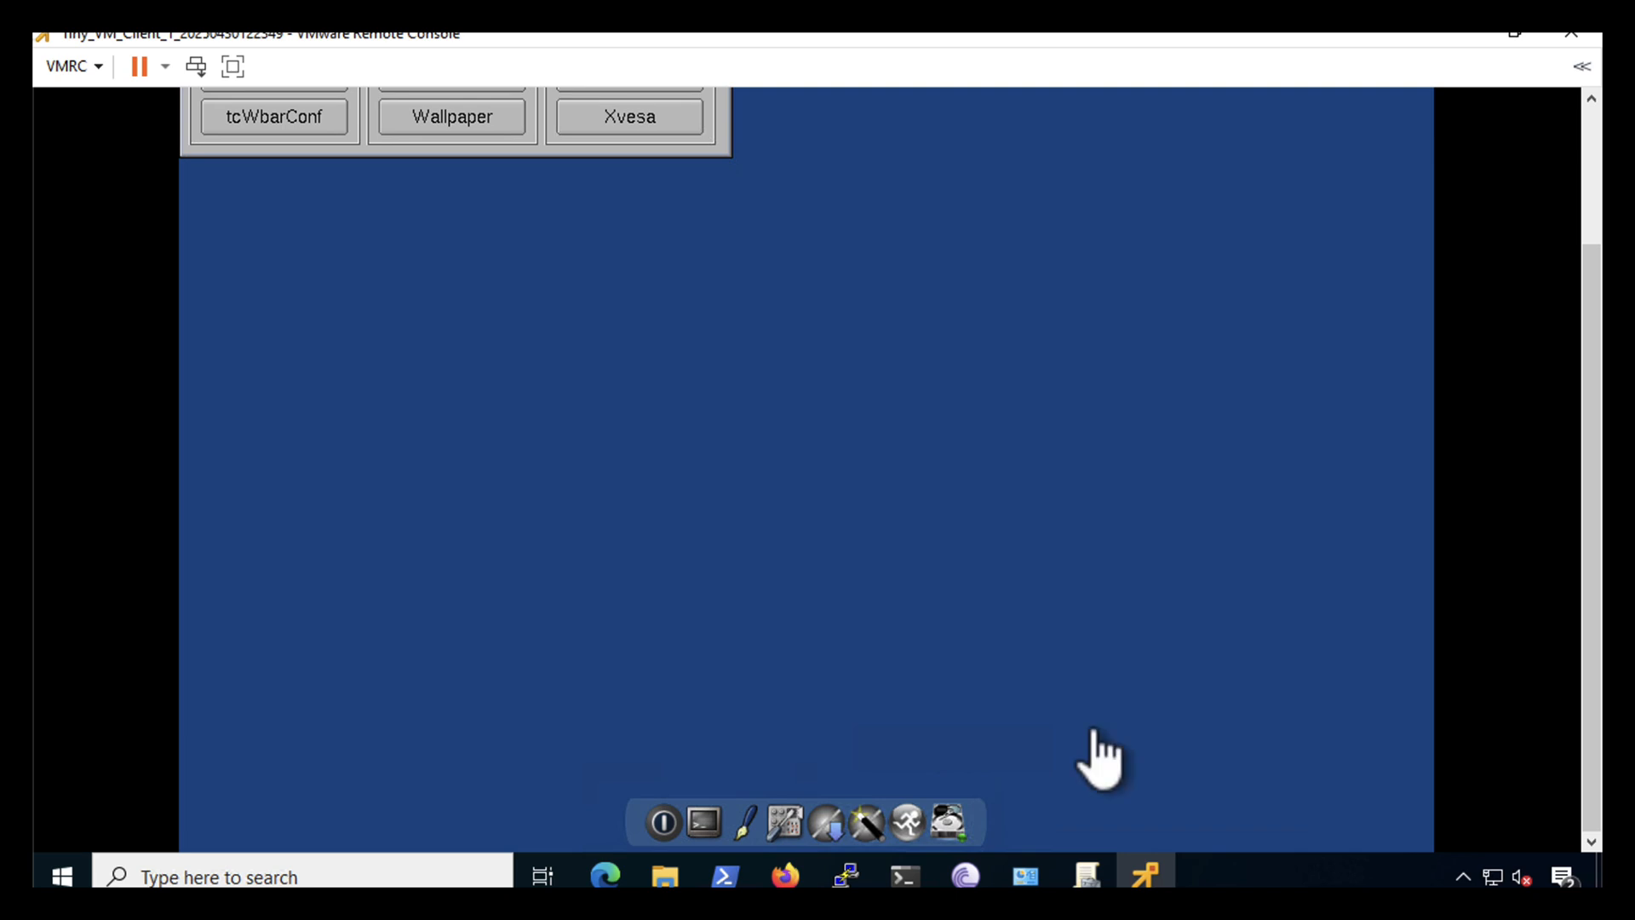
left_click_drag(1589, 700, 1589, 558)
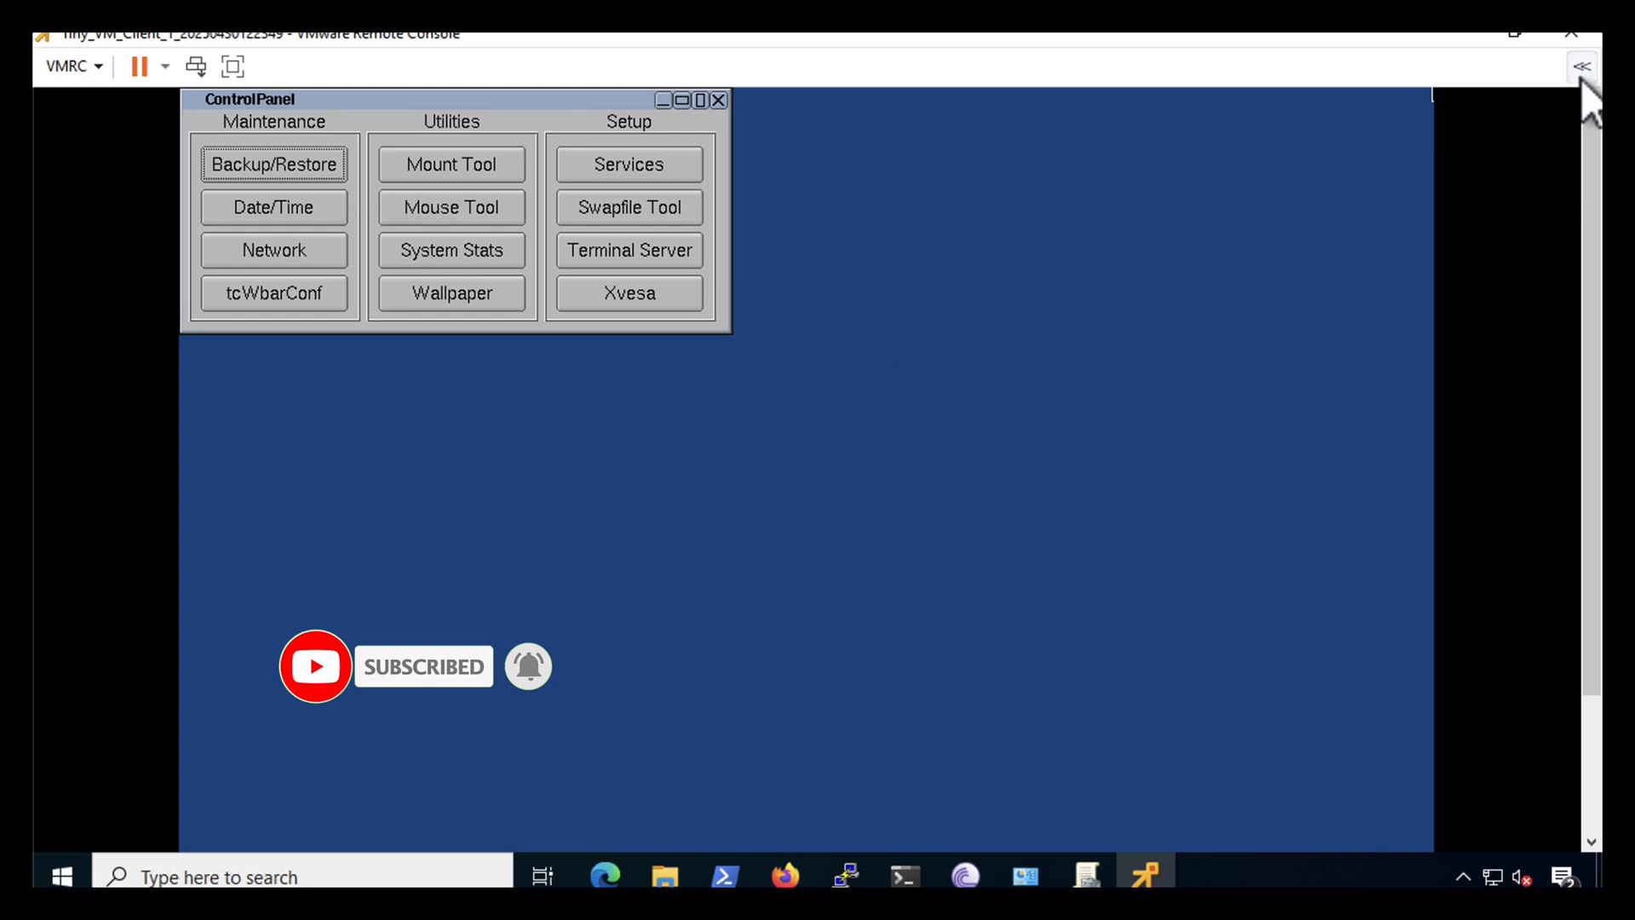
left_click(1569, 36)
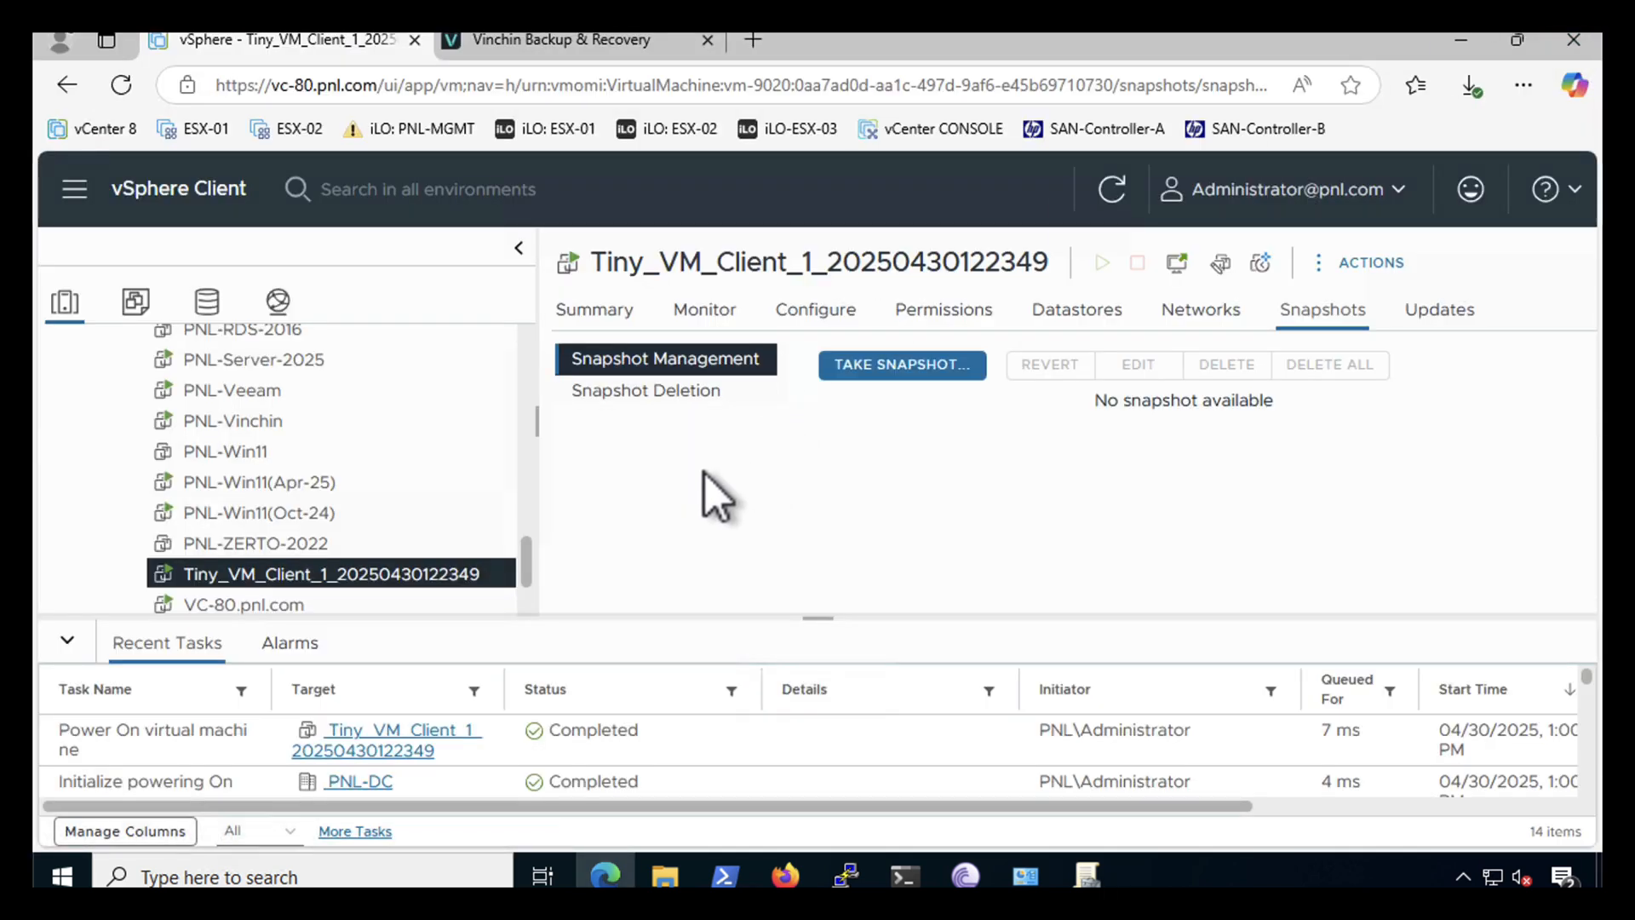
- Rename the restored VM to Tiny_VM_Client_1 by removing its timestamp suffix
right_click(322, 572)
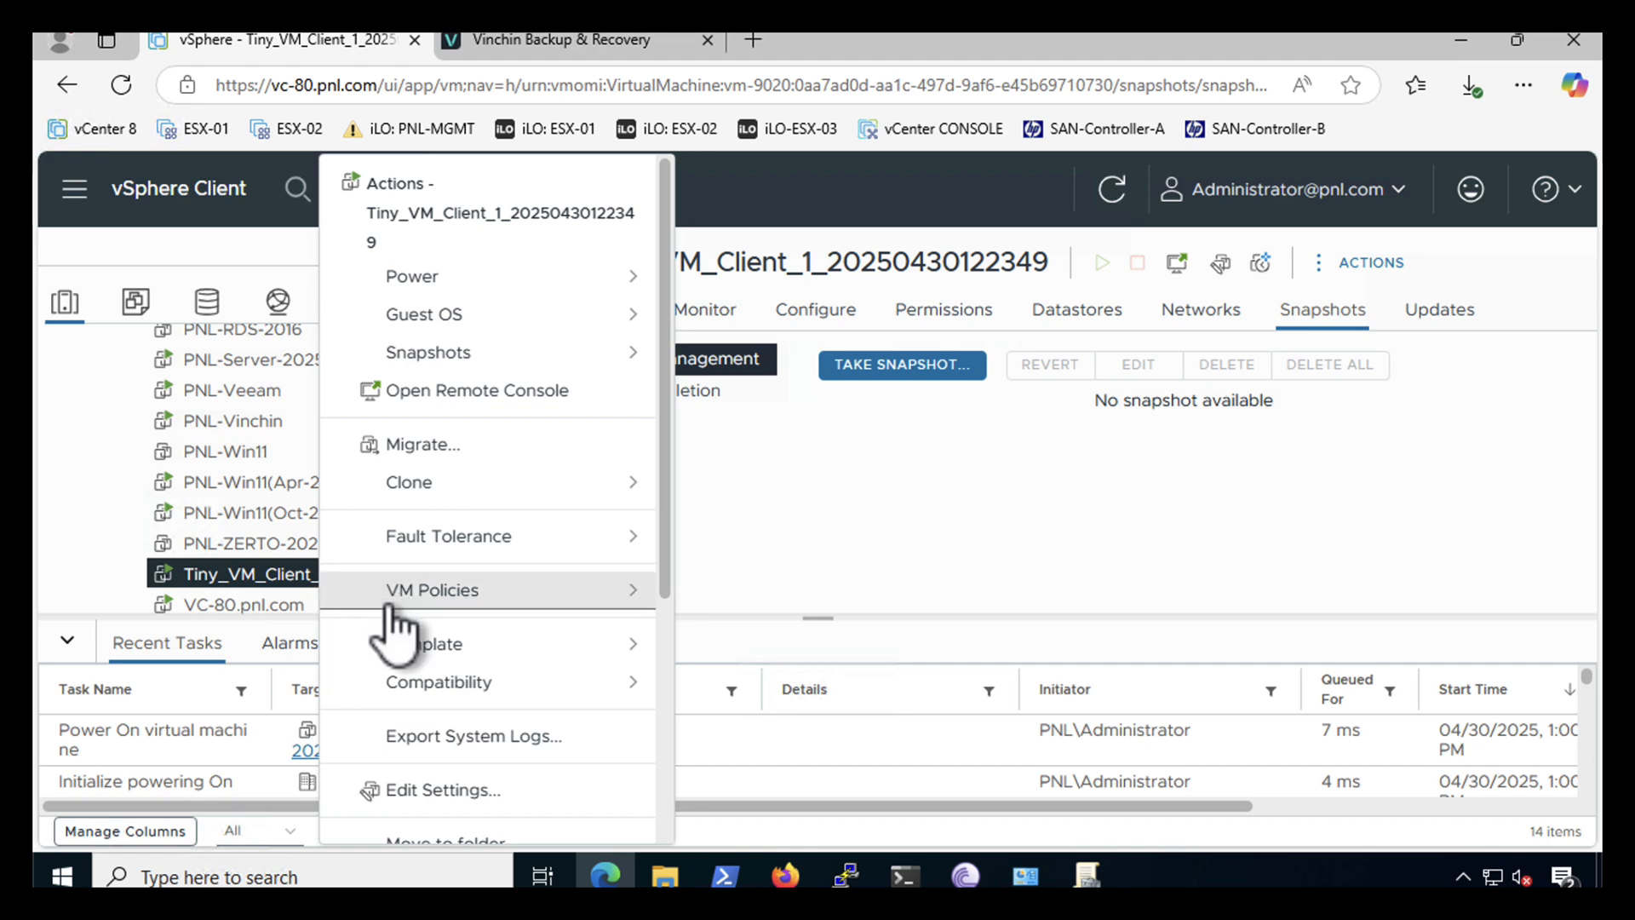
scroll(383, 638, "down", 2)
scroll(383, 632, "down", 1)
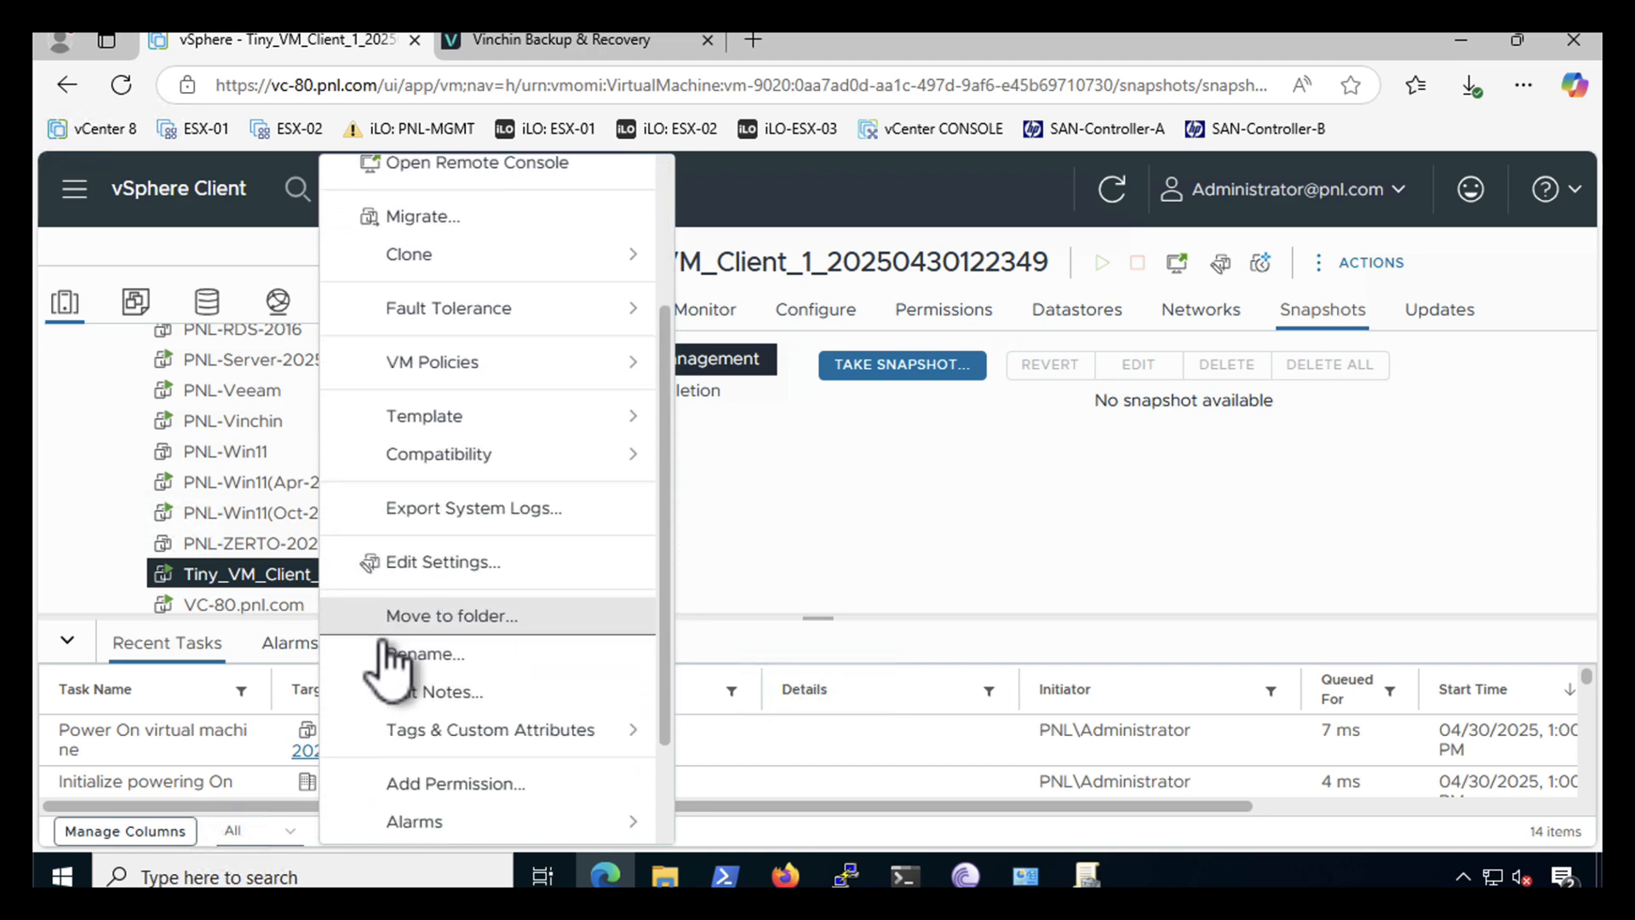
left_click(391, 654)
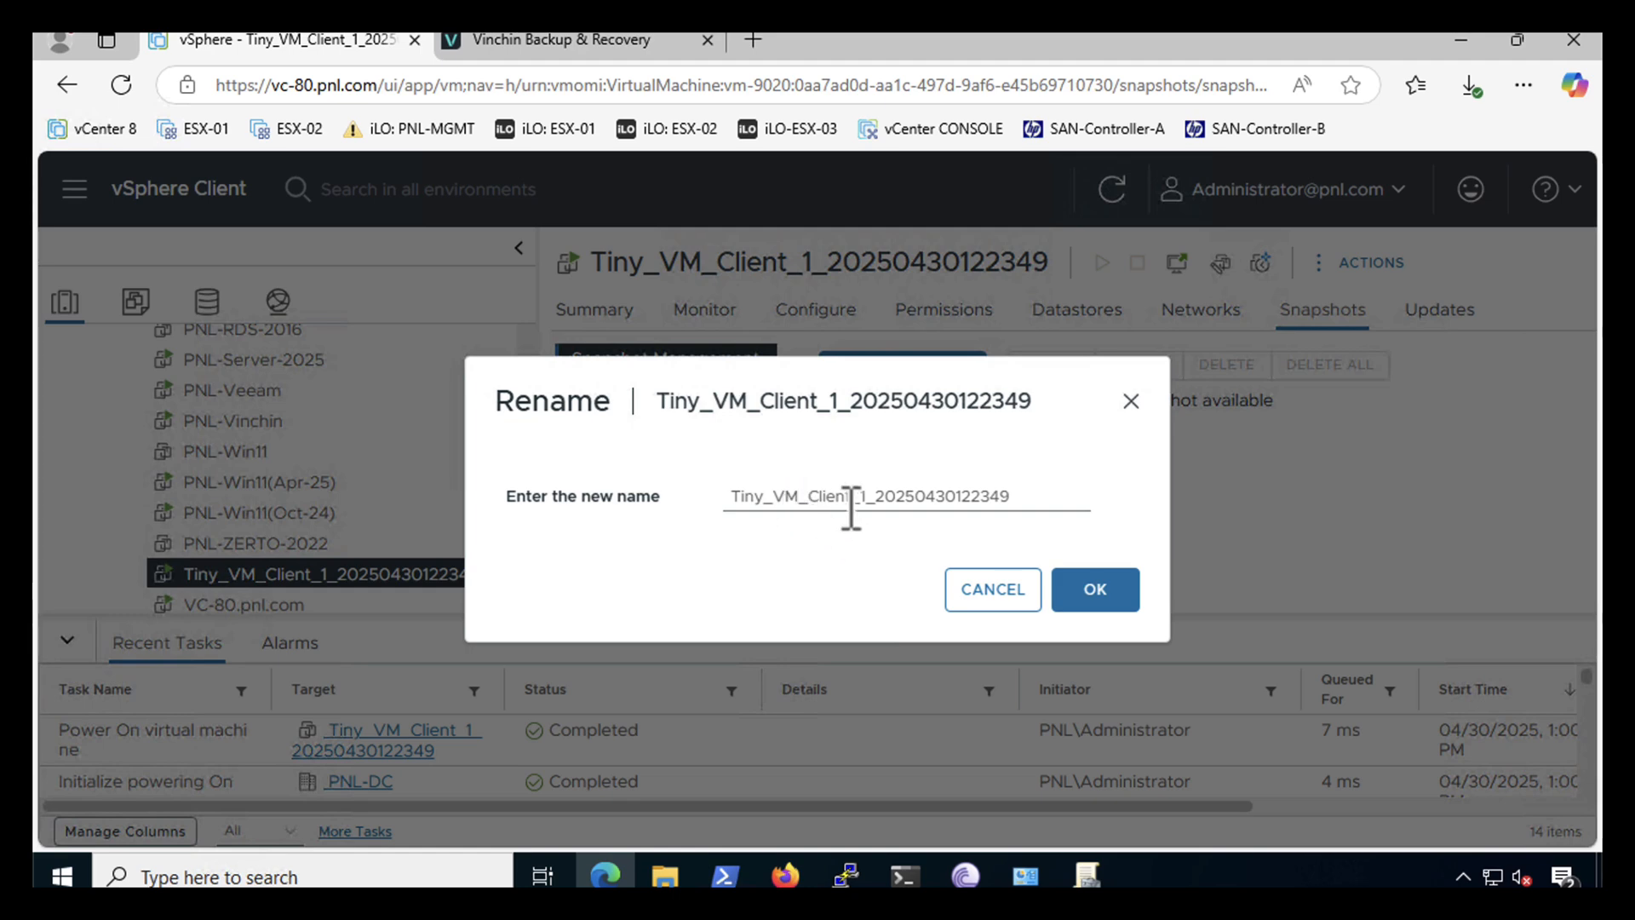
left_click_drag(866, 496, 943, 496)
left_click_drag(1081, 507, 1131, 514)
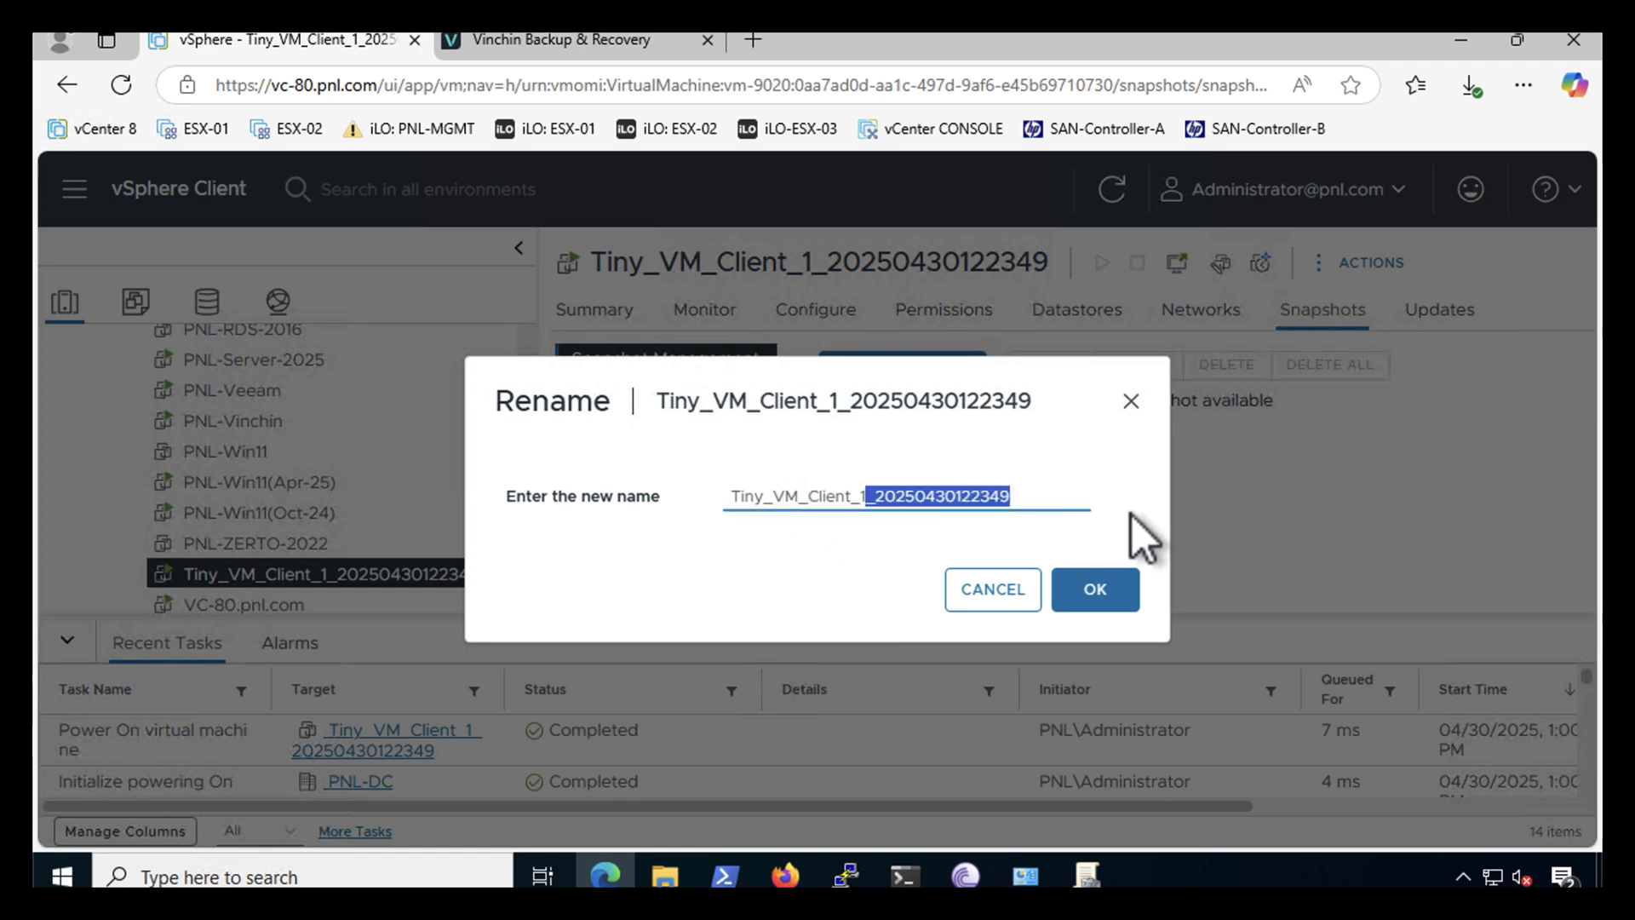
key("BackSpace")
left_click(1094, 589)
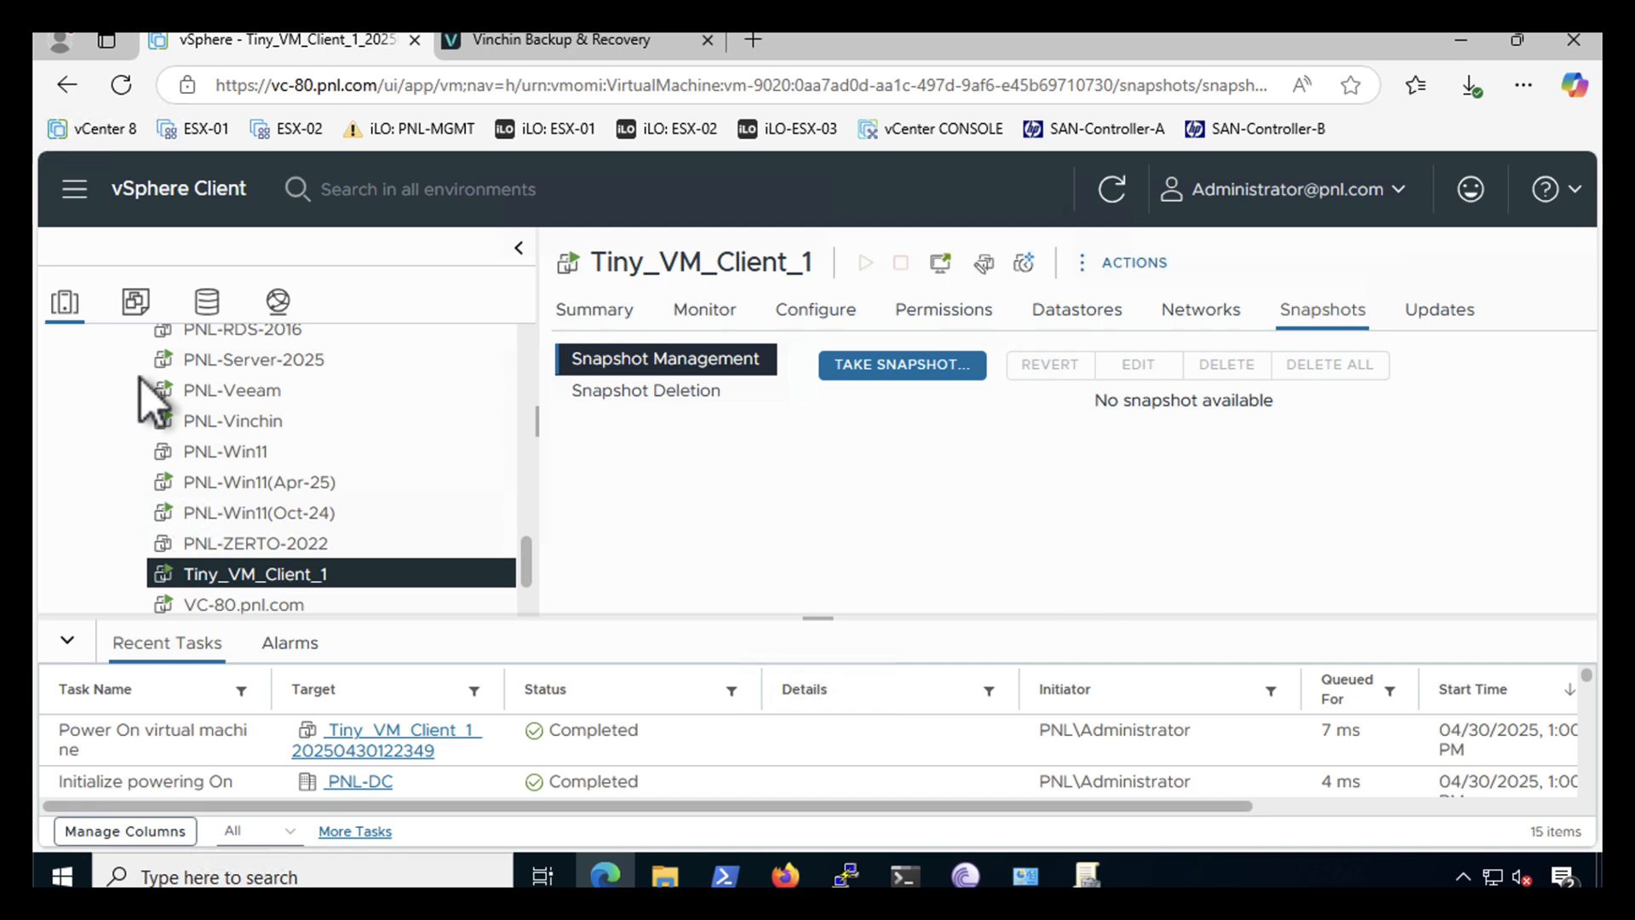
- Power off Tiny_VM_Client_1, confirming with YES
right_click(224, 579)
mouse_move(306, 223)
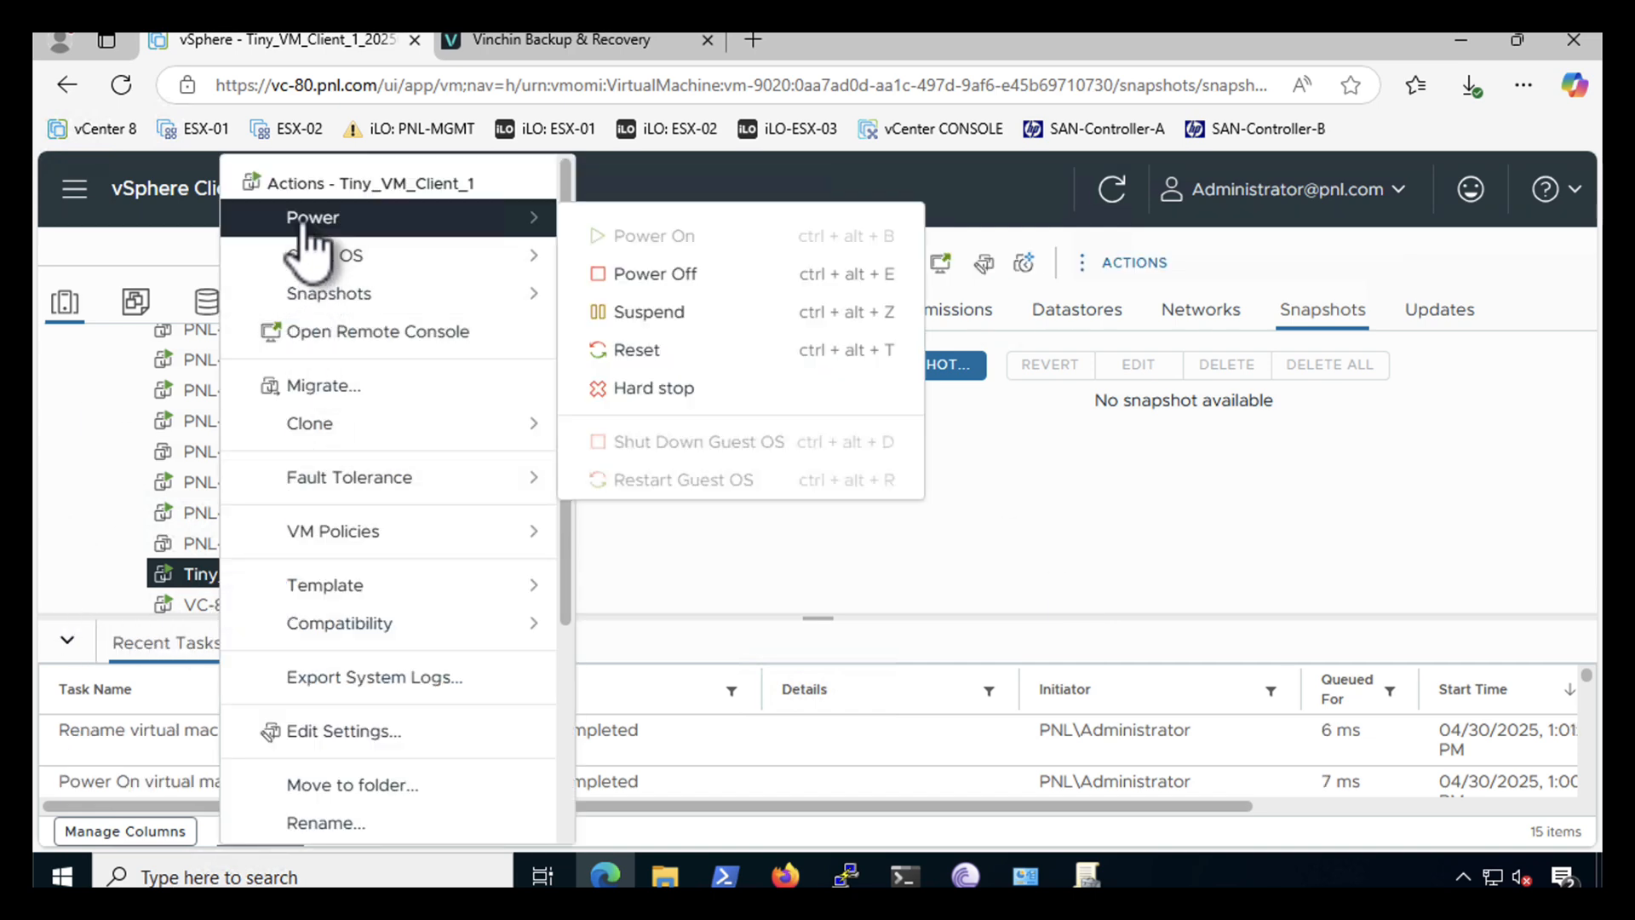
left_click(635, 283)
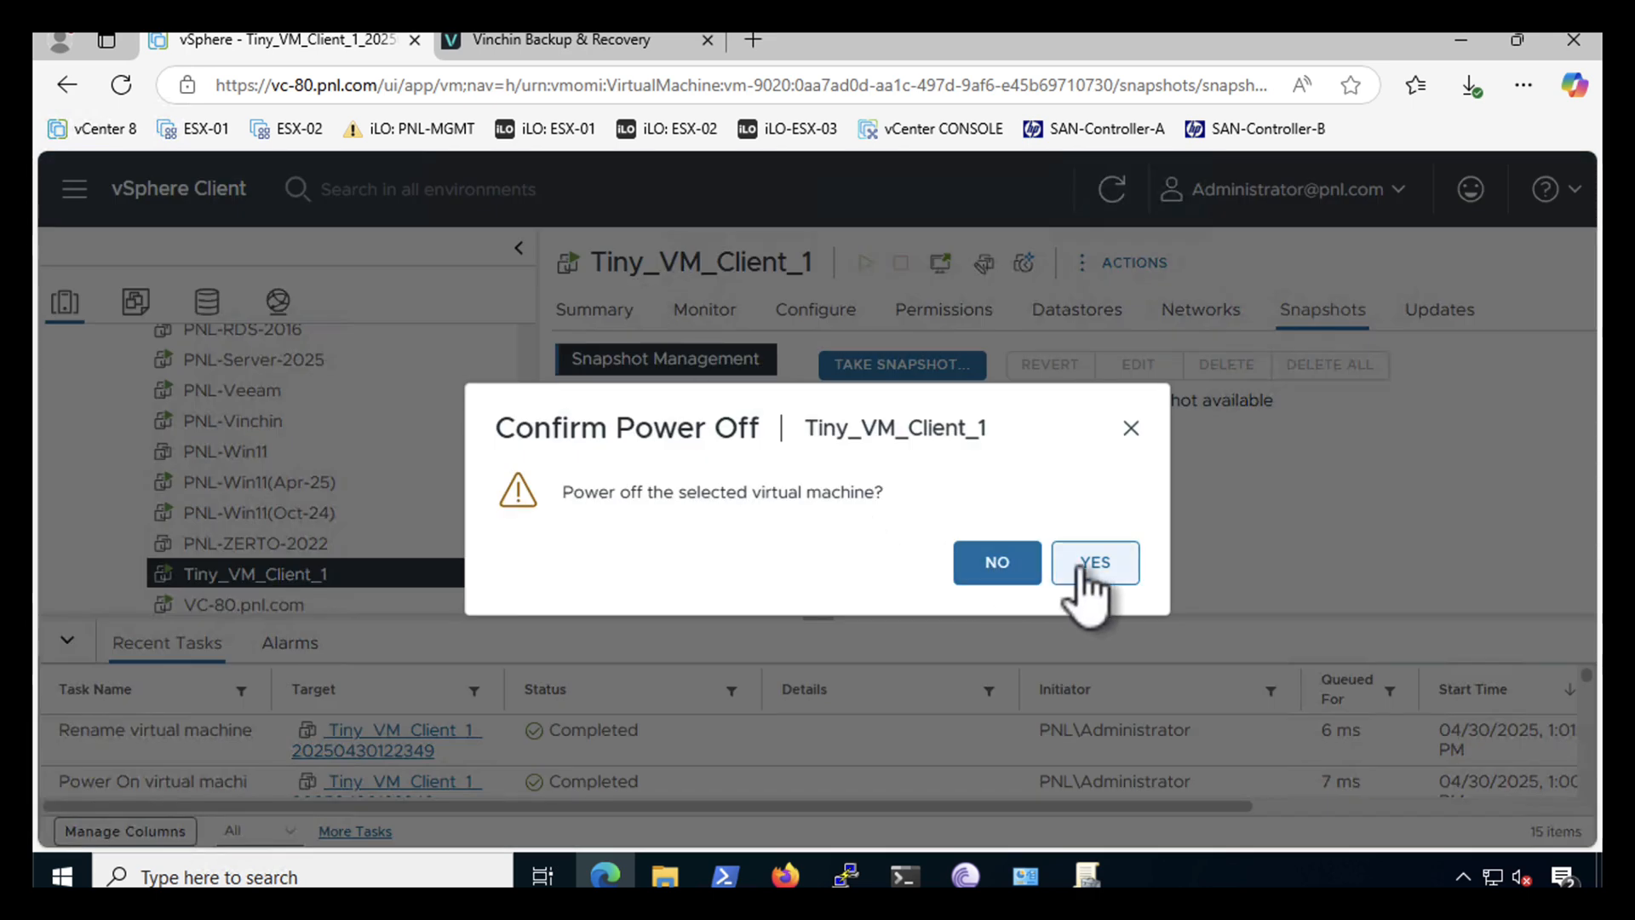
left_click(1093, 564)
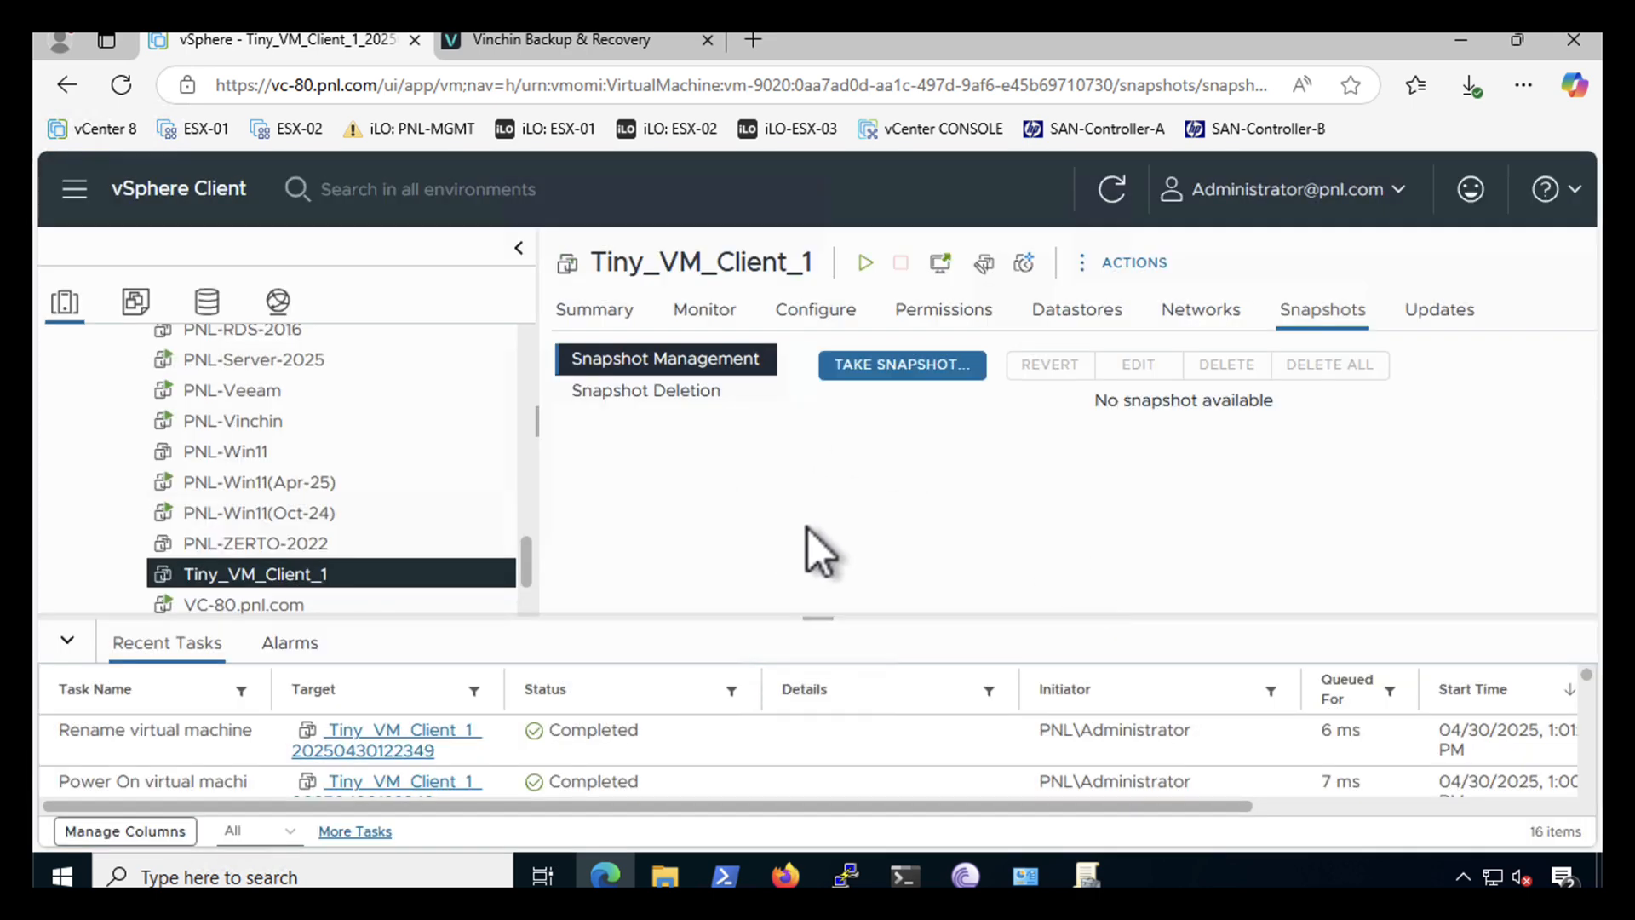